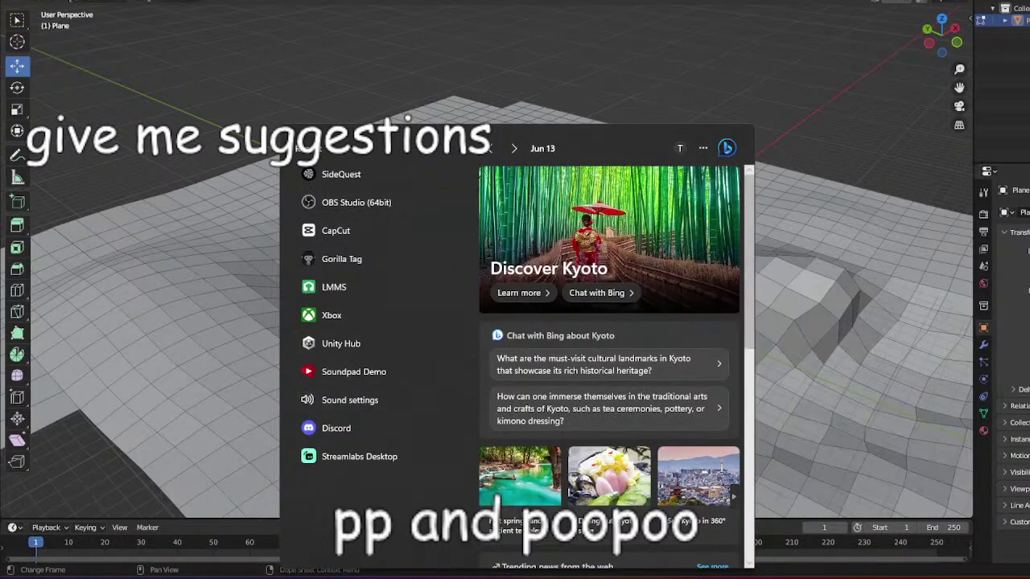
mouse_move(622, 578)
left_click(518, 527)
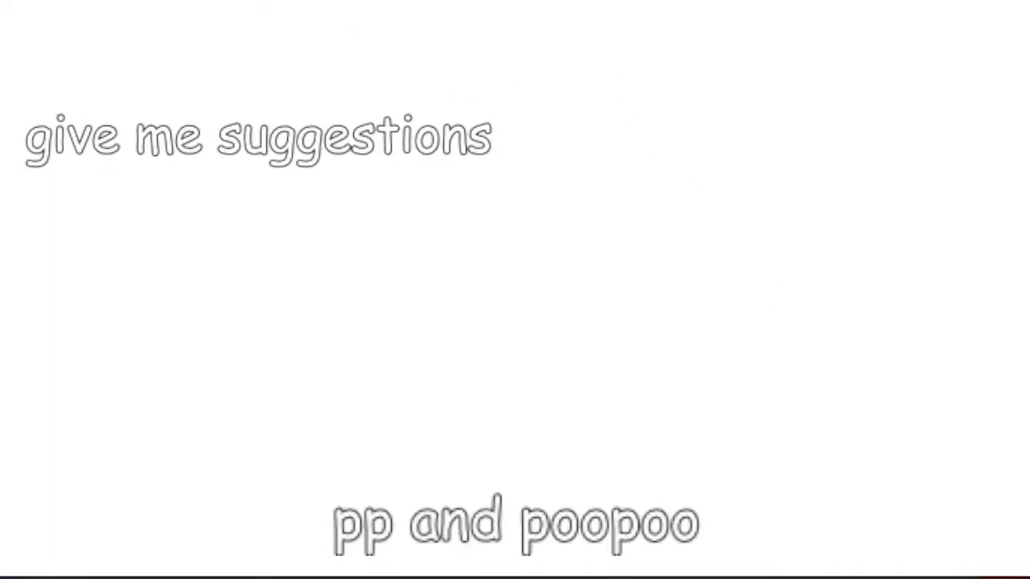
left_click_drag(2, 3, 0, 24)
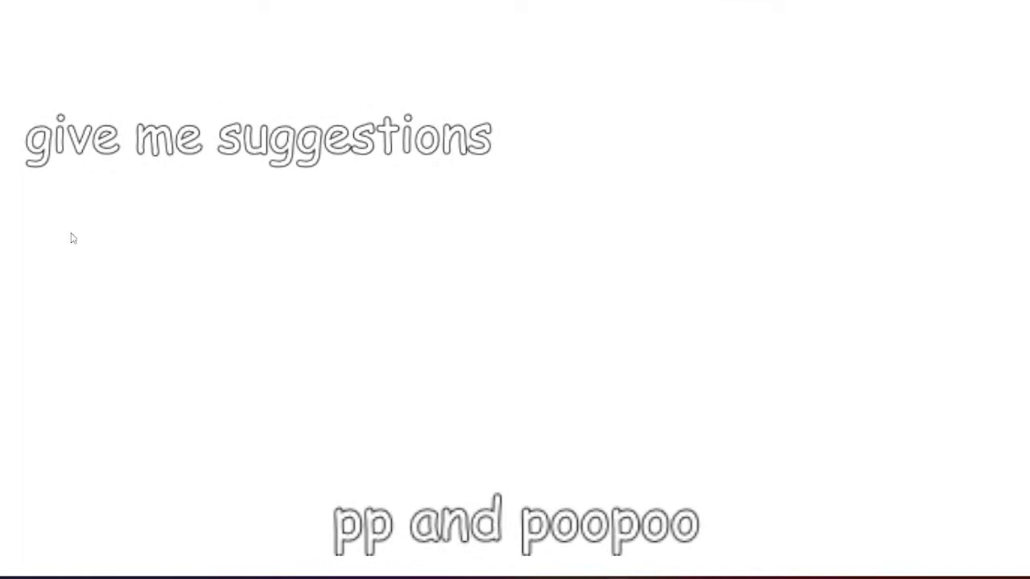
mouse_move(617, 575)
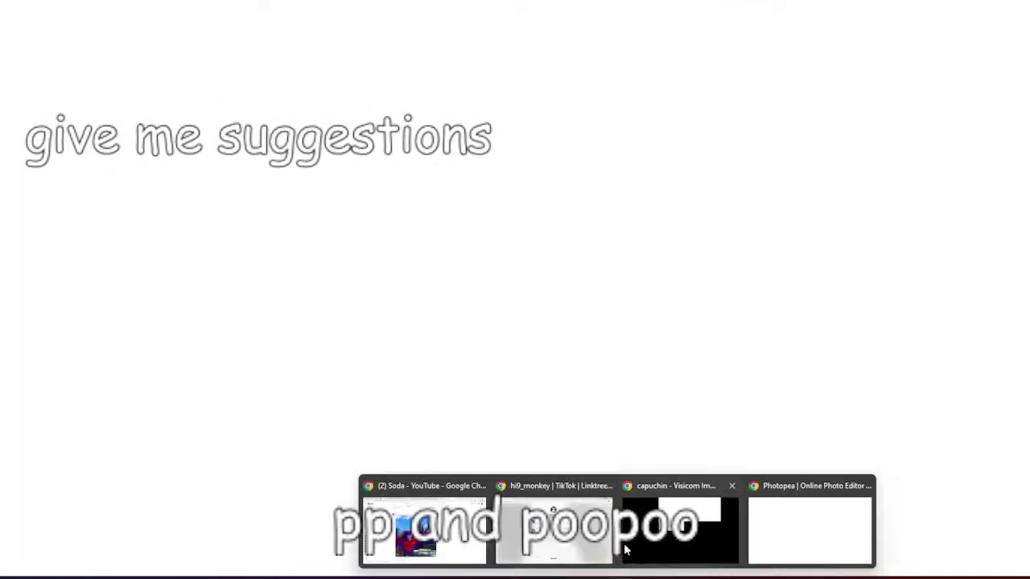
mouse_move(608, 493)
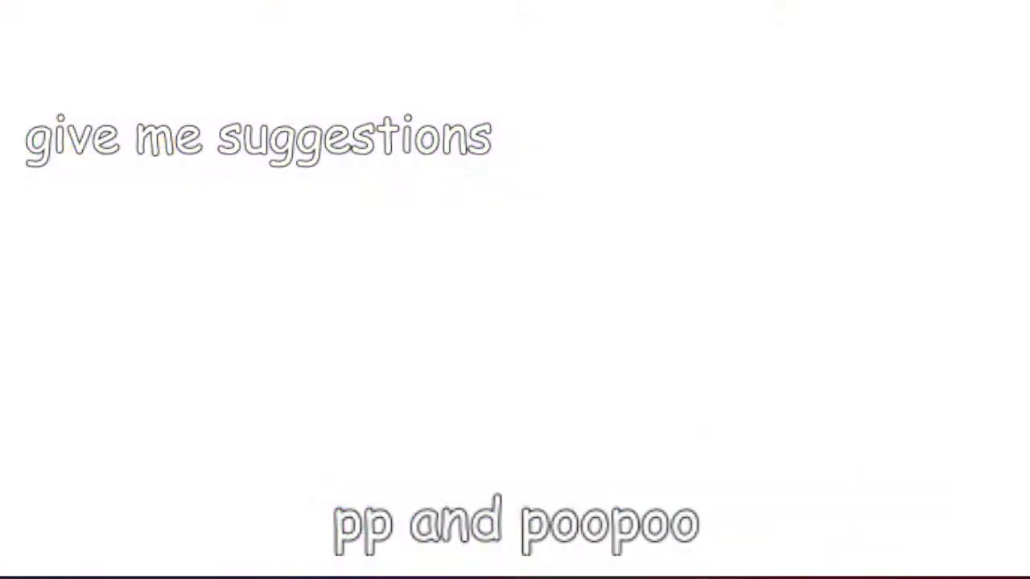
Switch to the web browser and open Discord from a new tab.
left_click(633, 578)
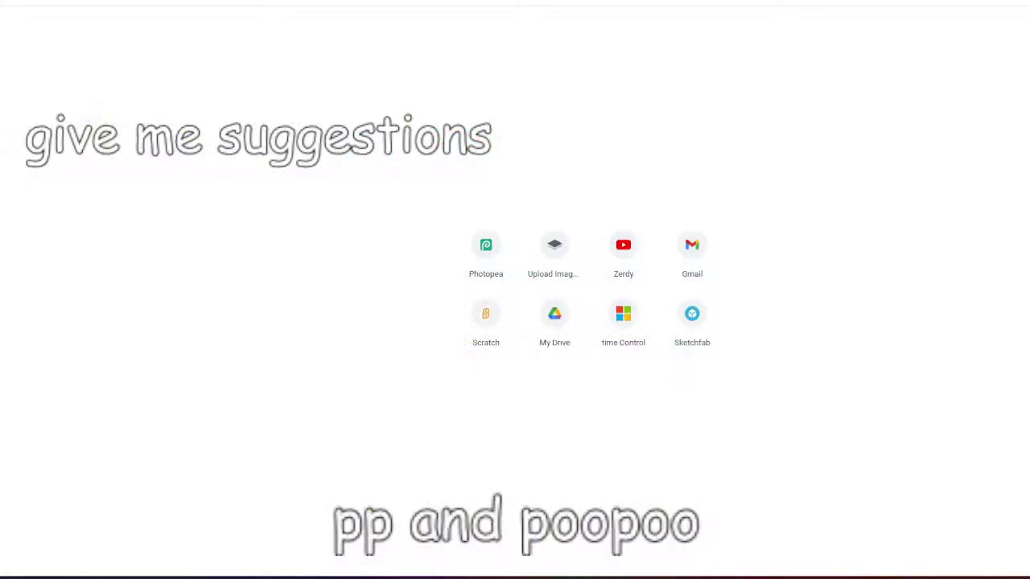
type("discord")
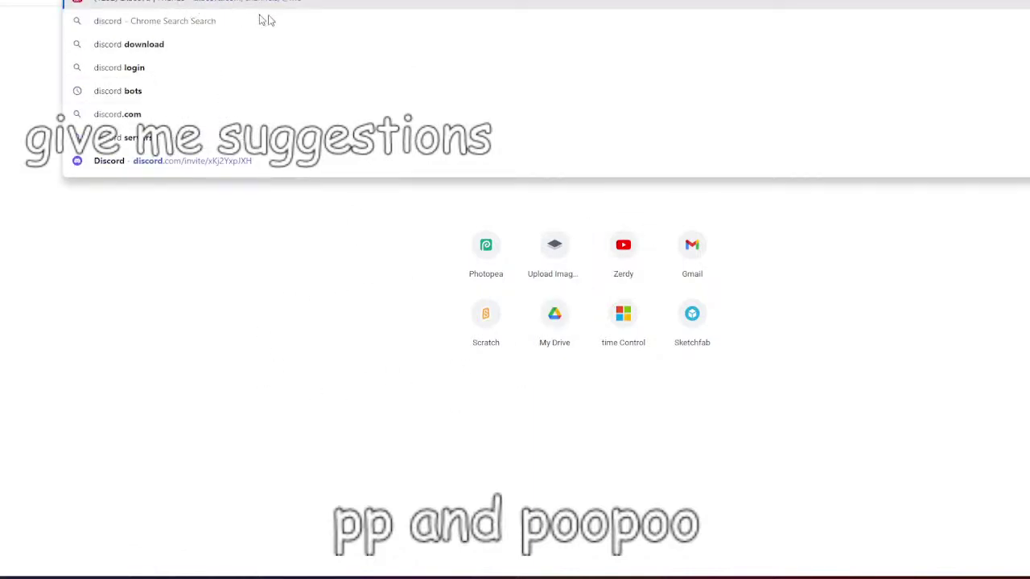
key("Return")
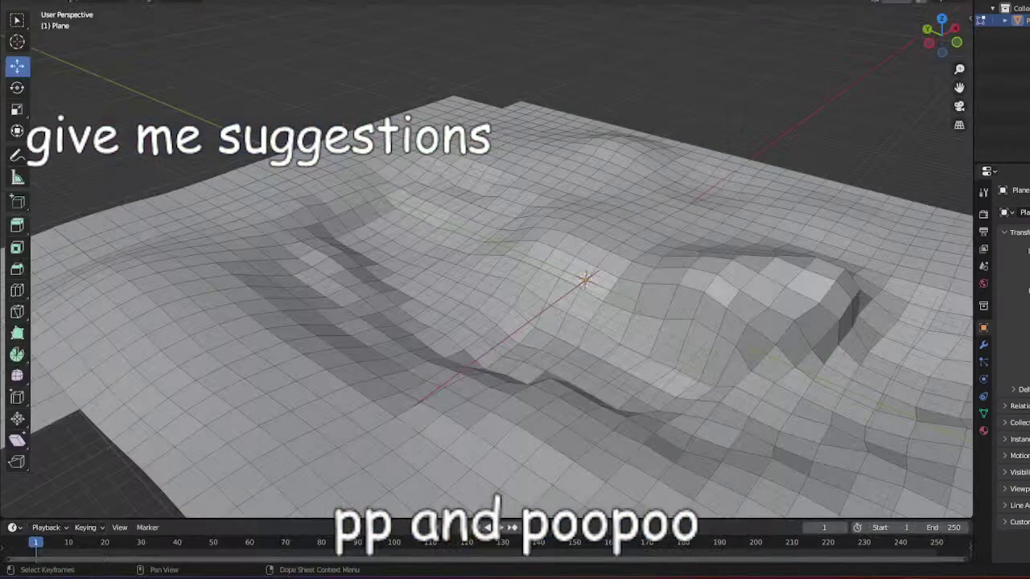
key("a")
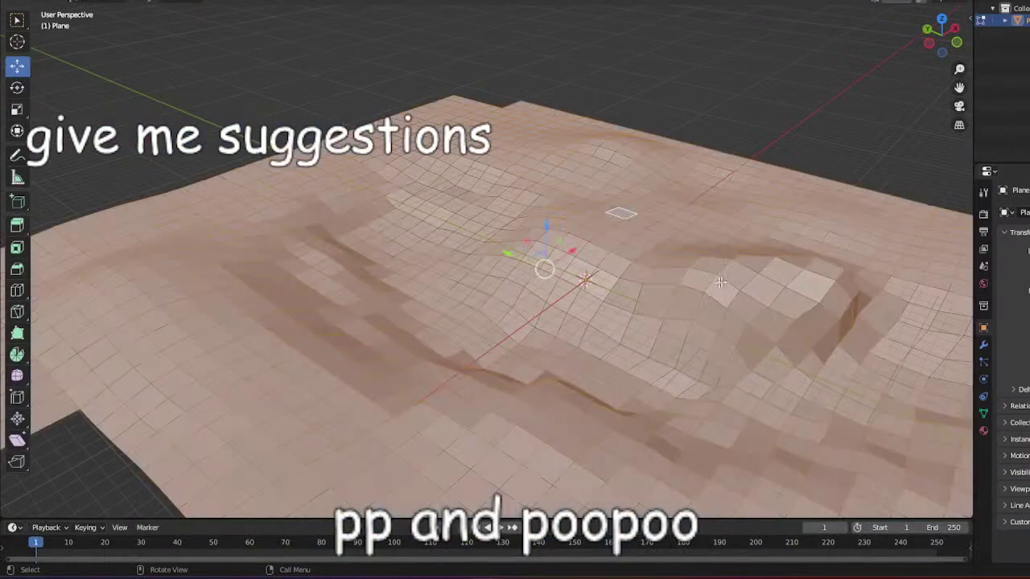
middle_click_drag(708, 280, 795, 266)
key("alt+a")
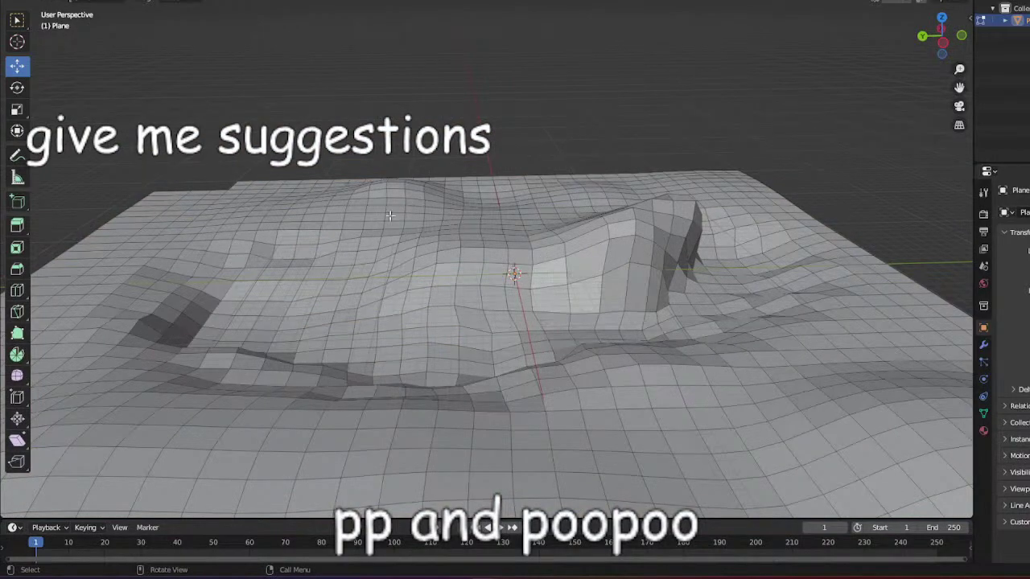
Lower a single face in the trough beside the steep ridge slightly along Z with proportional editing.
middle_click_drag(563, 232, 724, 241)
left_click(528, 456)
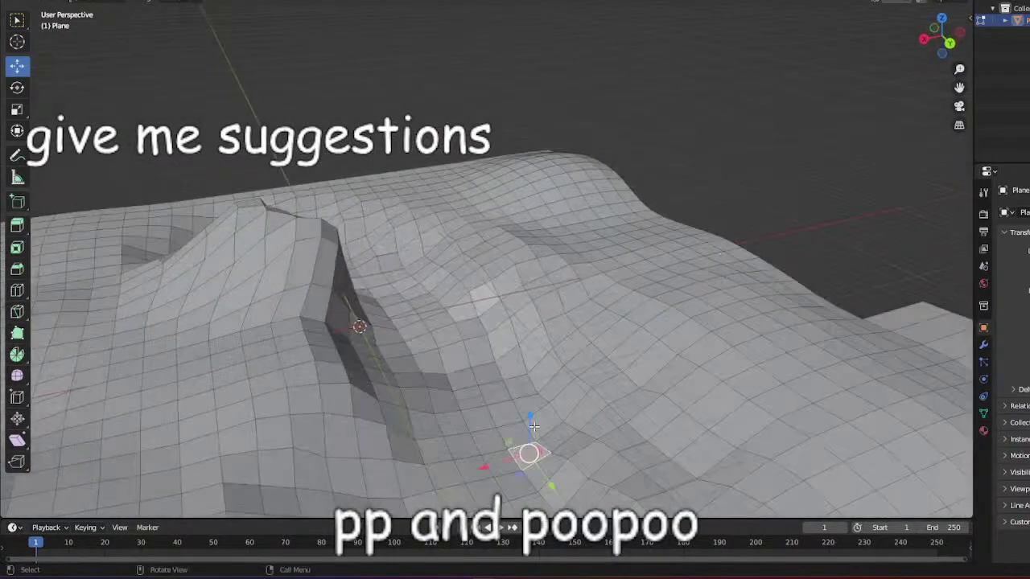
key("g")
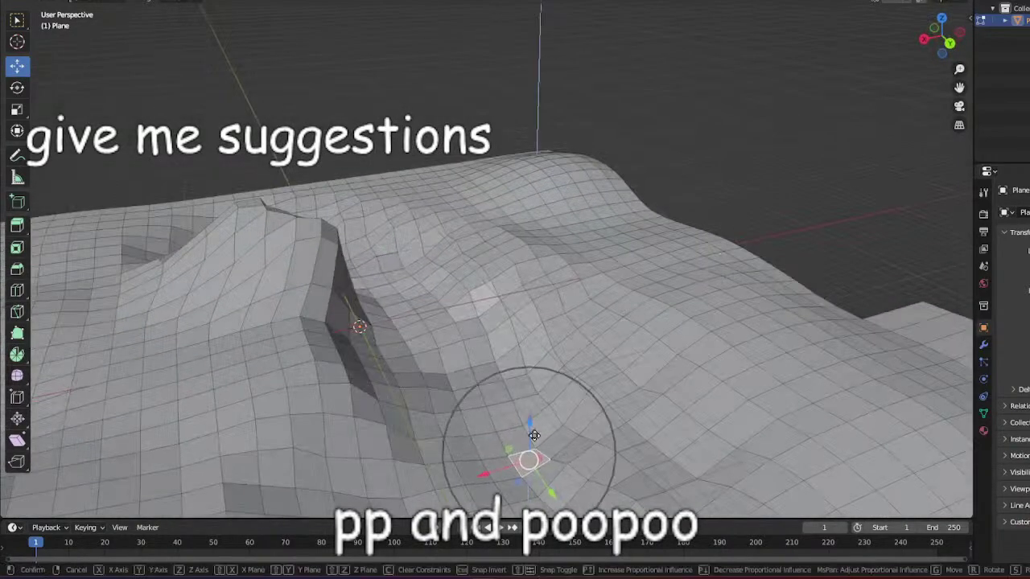
left_click(531, 438)
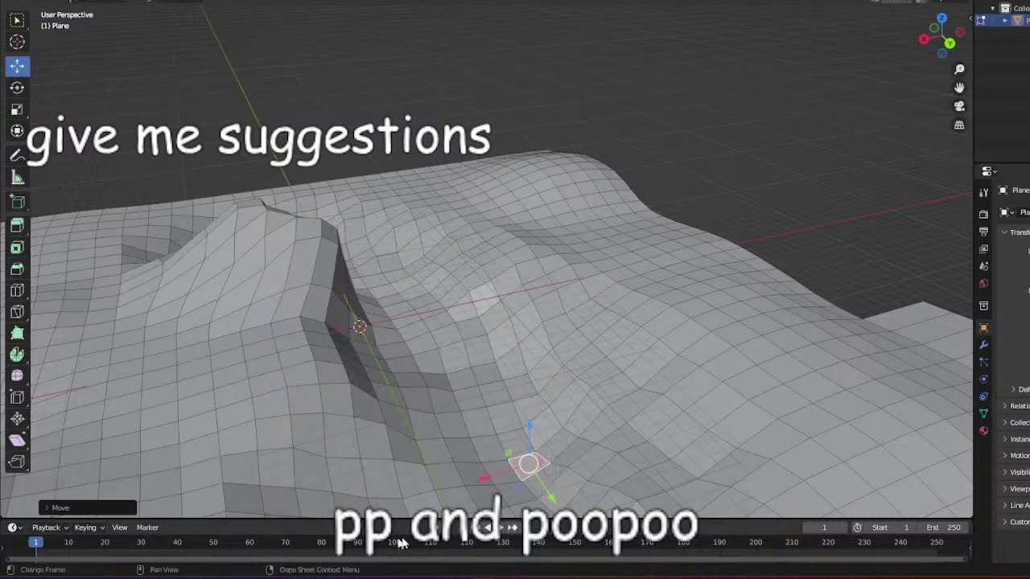
Raise one face on the terrain's outer slope slightly and lower another near its edge, using proportional editing.
middle_click_drag(555, 314, 672, 304)
scroll(665, 321, "down", 6)
middle_click_drag(749, 416, 808, 430)
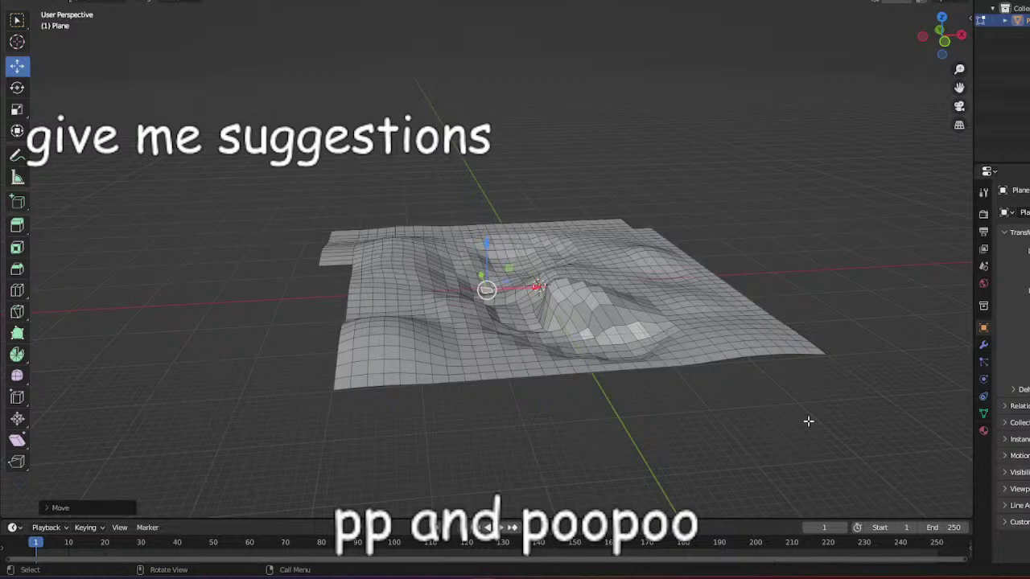
scroll(824, 418, "up", 5)
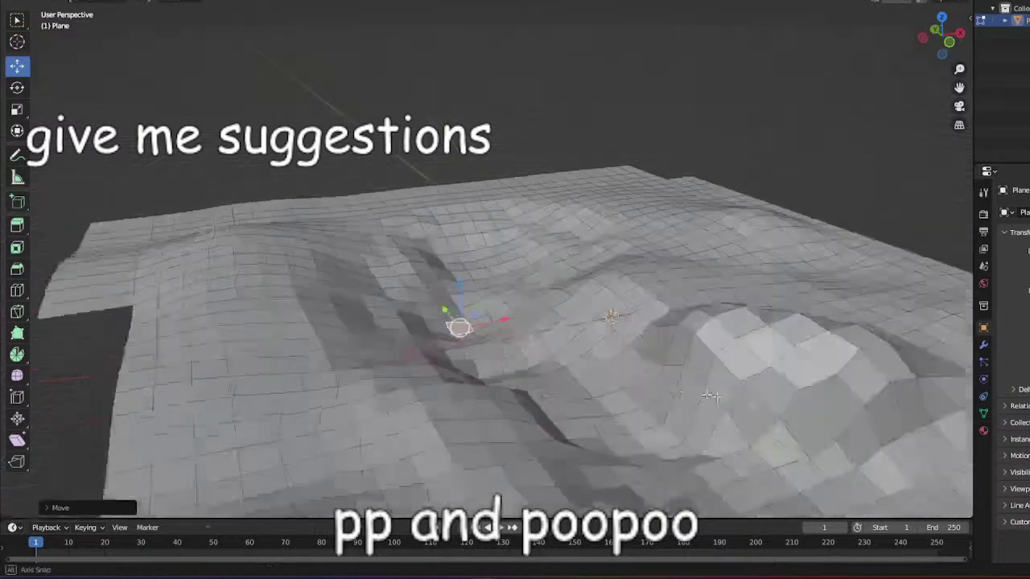
middle_click_drag(823, 418, 939, 373)
left_click(783, 387)
scroll(782, 354, "down", 5)
middle_click_drag(781, 355, 818, 384)
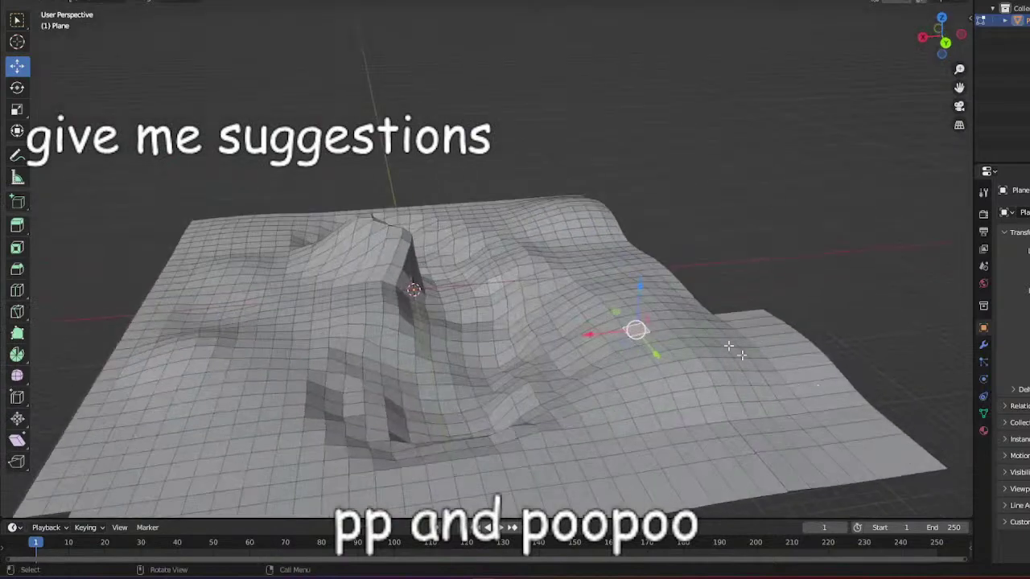
mouse_move(642, 285)
left_mouse_down()
mouse_move(644, 259)
mouse_move(645, 270)
left_mouse_up()
left_click(634, 262)
left_click_drag(643, 213, 643, 218)
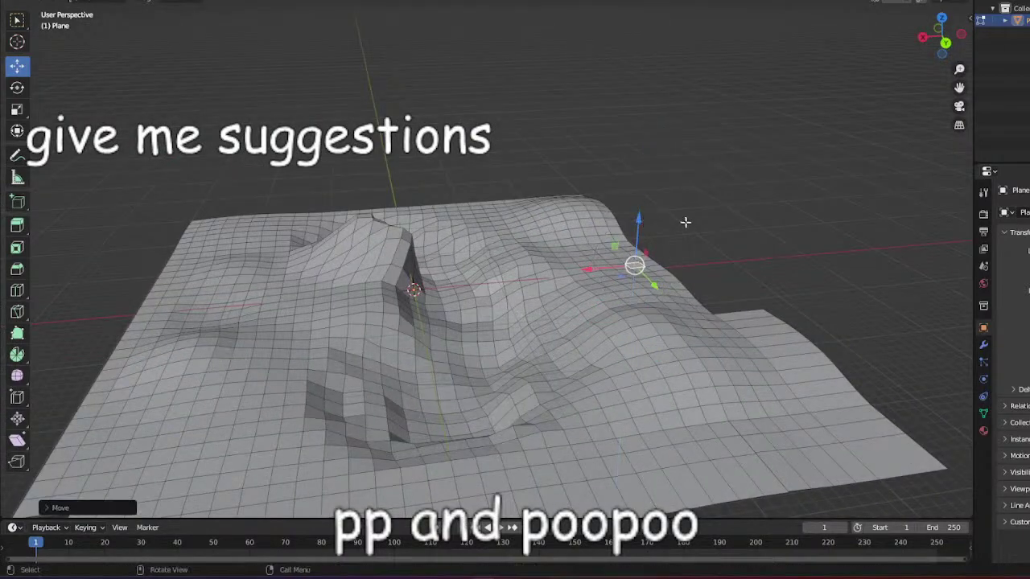
Examine the terrain mesh from several sides, including from above, with nothing selected.
left_click(686, 226)
mouse_move(681, 282)
middle_mouse_down()
mouse_move(786, 279)
mouse_move(368, 419)
mouse_move(346, 317)
middle_mouse_up()
left_click(346, 403)
scroll(354, 395, "down", 4)
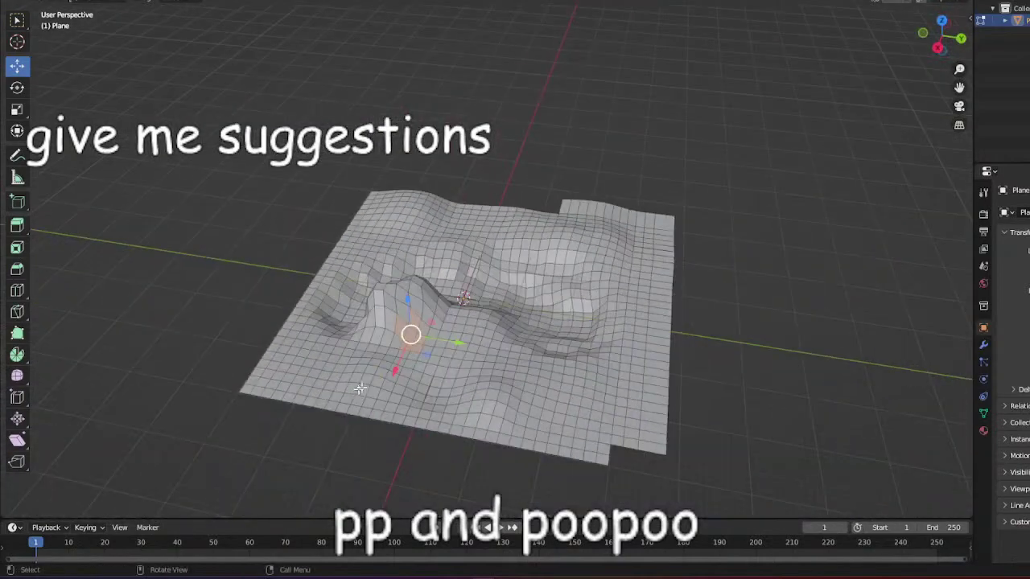
left_click(364, 439)
middle_click_drag(644, 410, 846, 421)
scroll(786, 366, "up", 4)
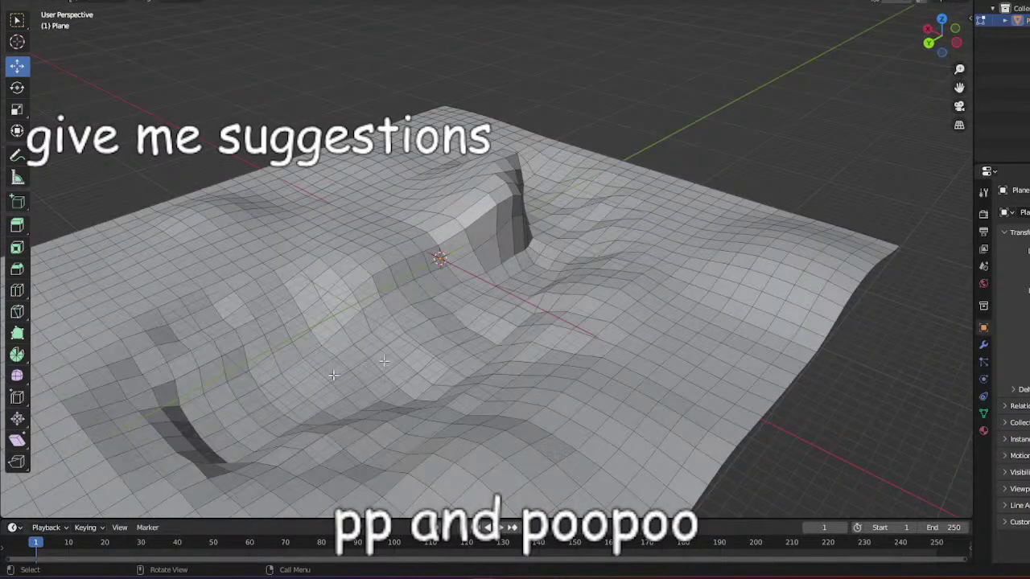
middle_click_drag(582, 223, 240, 104)
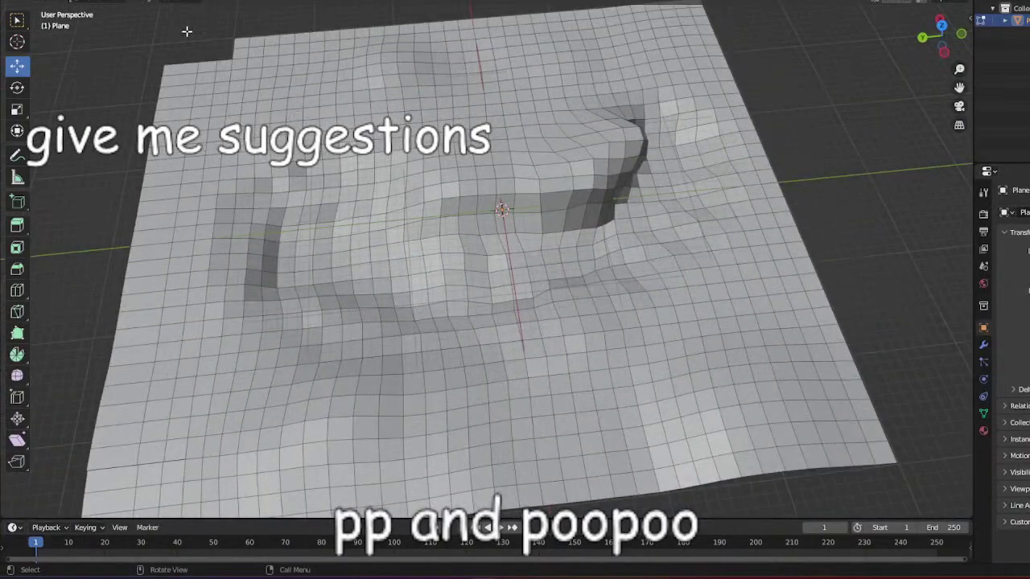
Raise a face near the terrain's notched corner slightly along Z with proportional editing.
middle_click_drag(188, 32, 541, 382)
scroll(529, 310, "down", 3)
left_click(523, 386)
left_click_drag(528, 345, 529, 338)
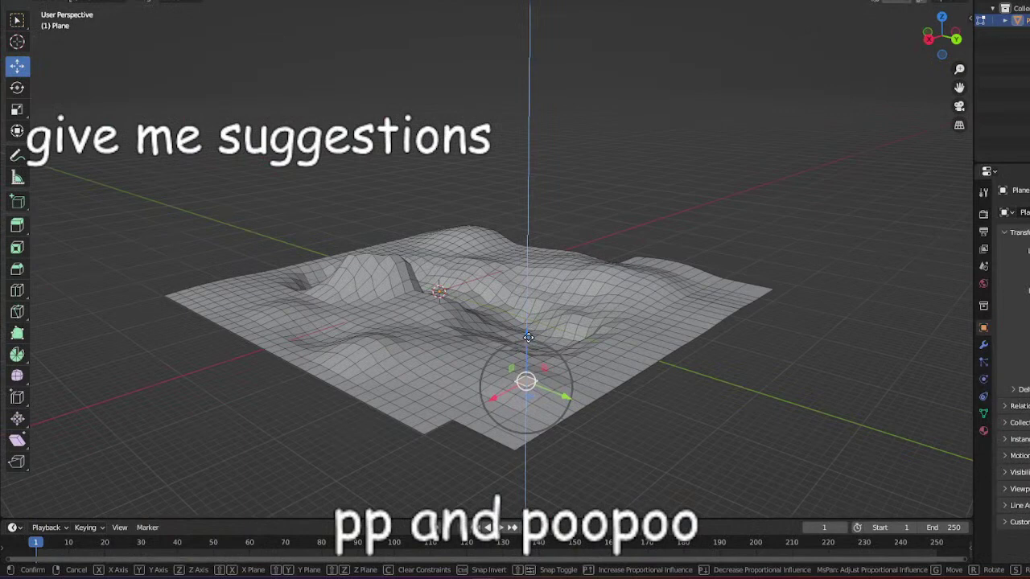
left_click(528, 336)
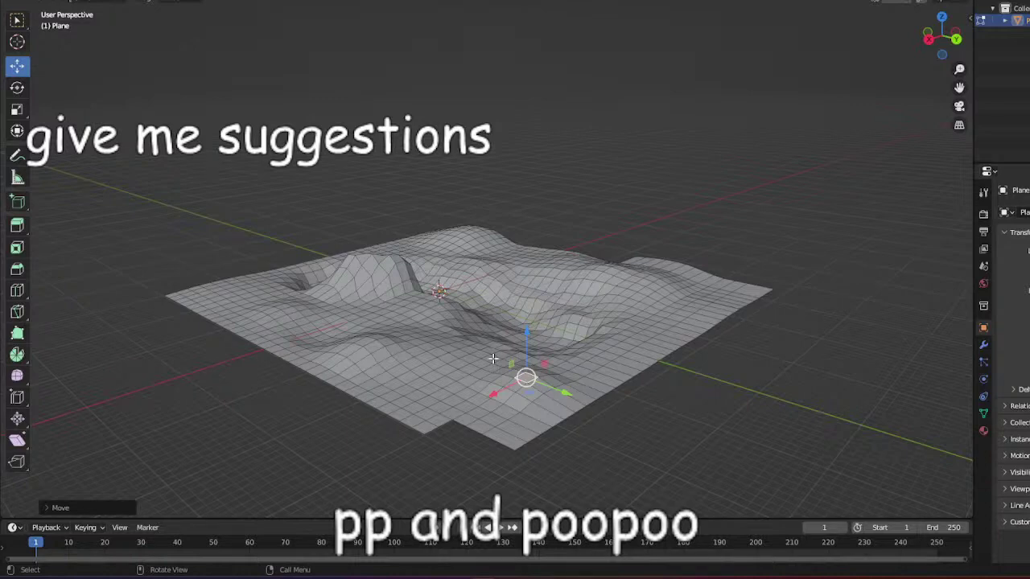
Try to add a plane inside the terrain mesh in Edit Mode and scale it up.
middle_click_drag(481, 352, 565, 423)
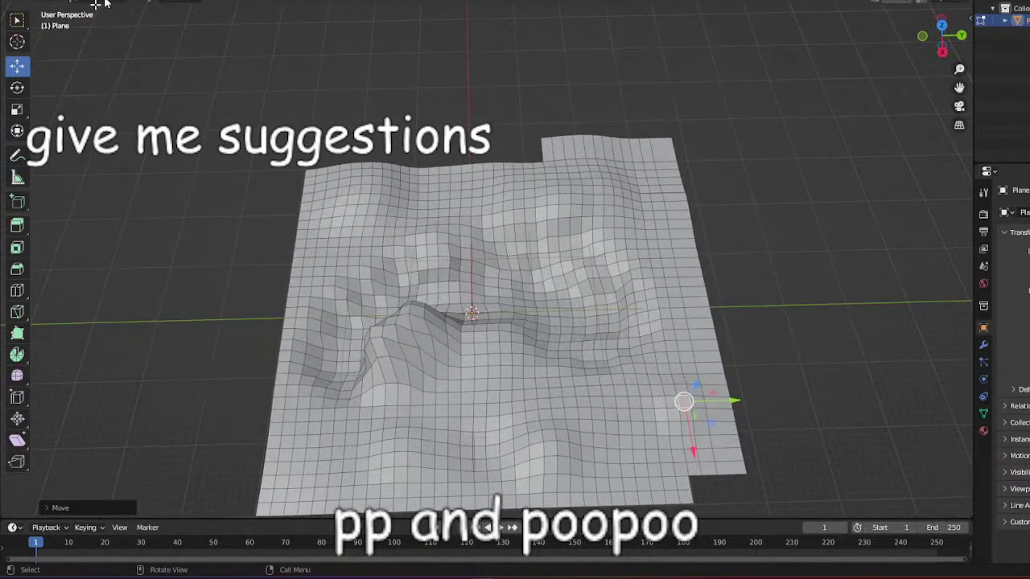
left_click(204, 0)
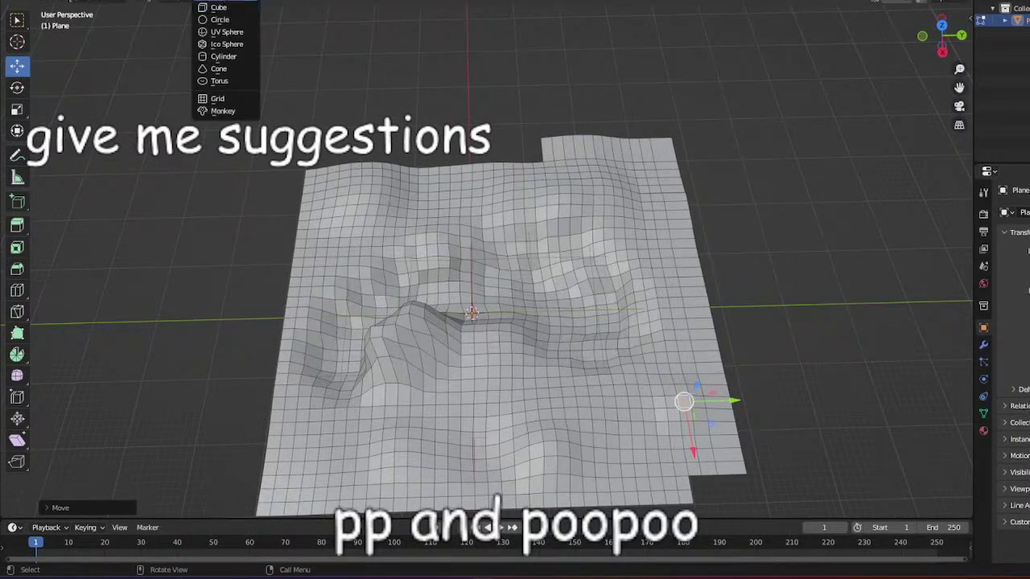
left_click(230, 0)
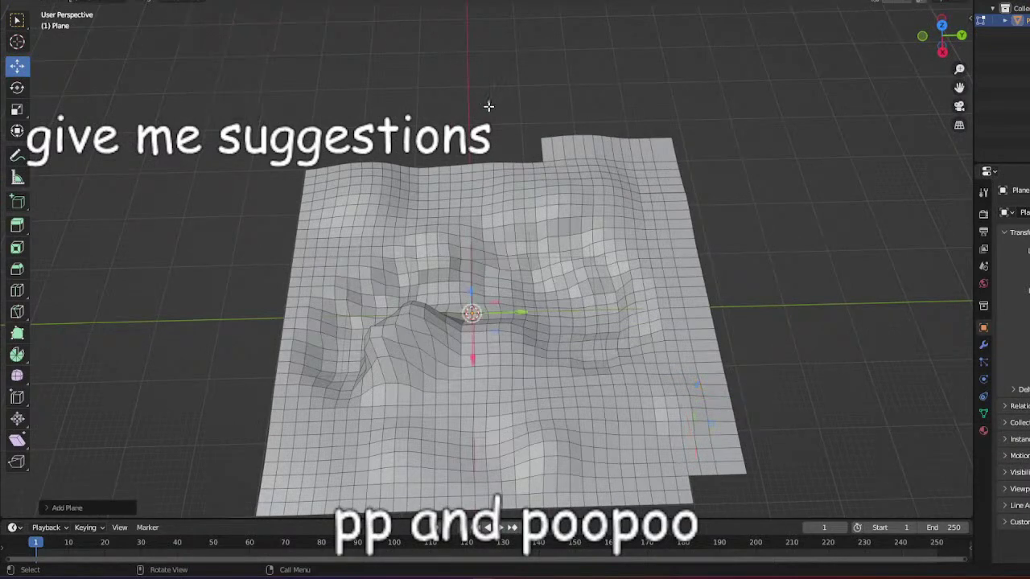
left_click(11, 110)
key("s")
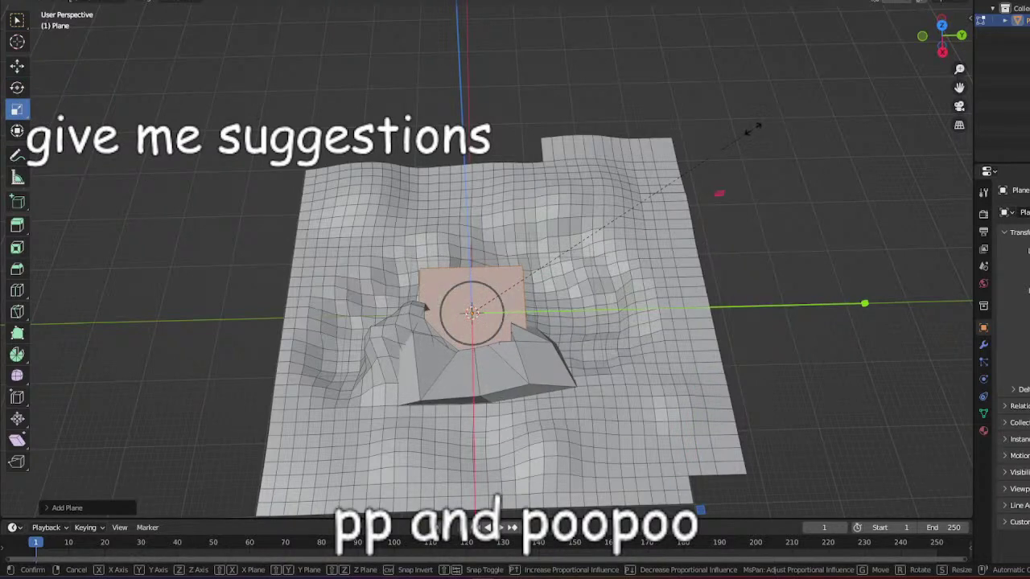
left_click(754, 129)
Undo the scaling and the addition of the plane inside the terrain mesh.
key("ctrl+z")
left_click(761, 261)
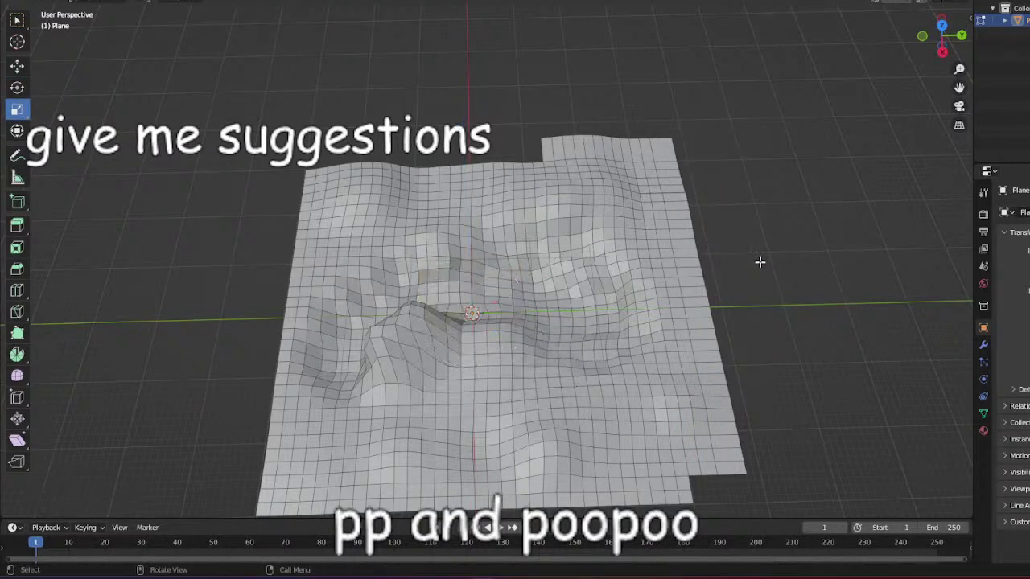
key("ctrl+z")
key("ctrl+z")
key("ctrl+z")
key("ctrl+z")
key("ctrl+z")
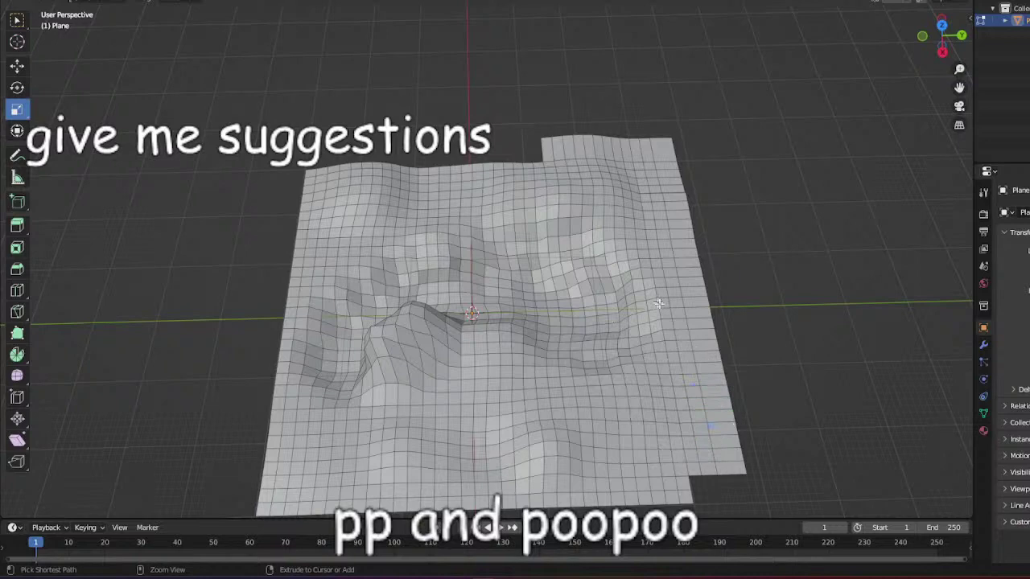
key("ctrl+z")
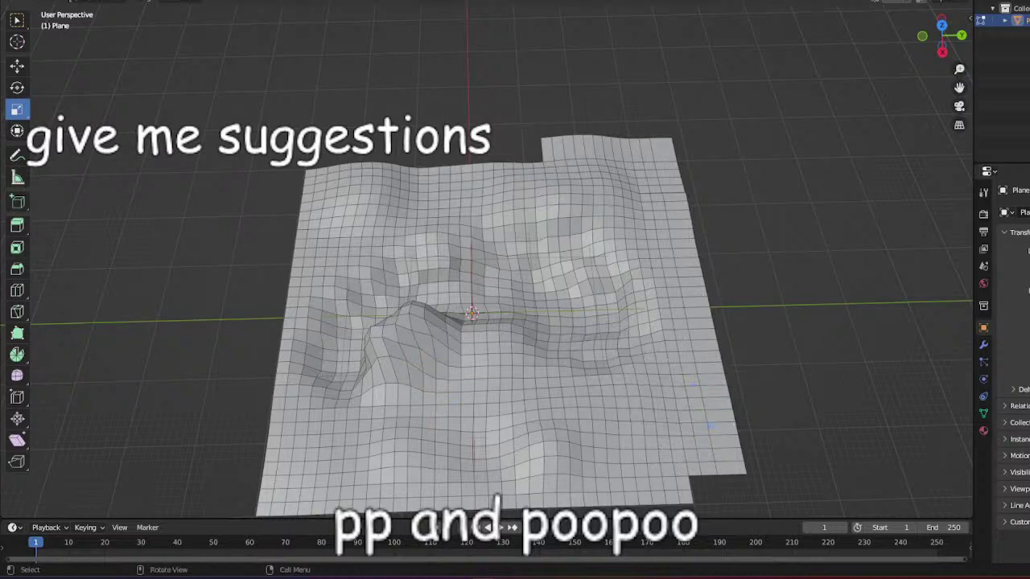
Add a separate plane in Object Mode and scale it up uniformly until it spans most of the terrain.
left_click(63, 0)
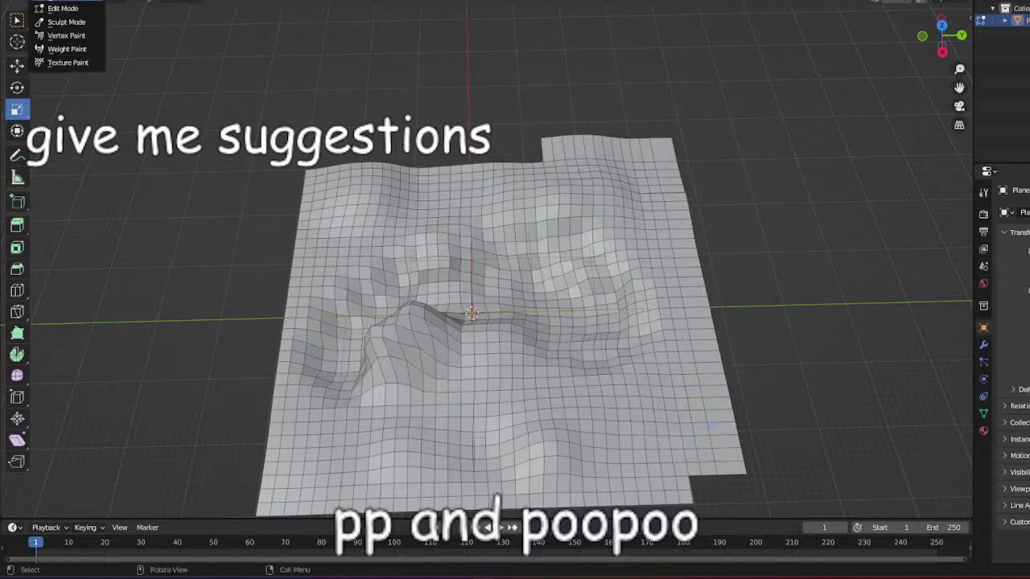
left_click(62, 0)
left_click(175, 2)
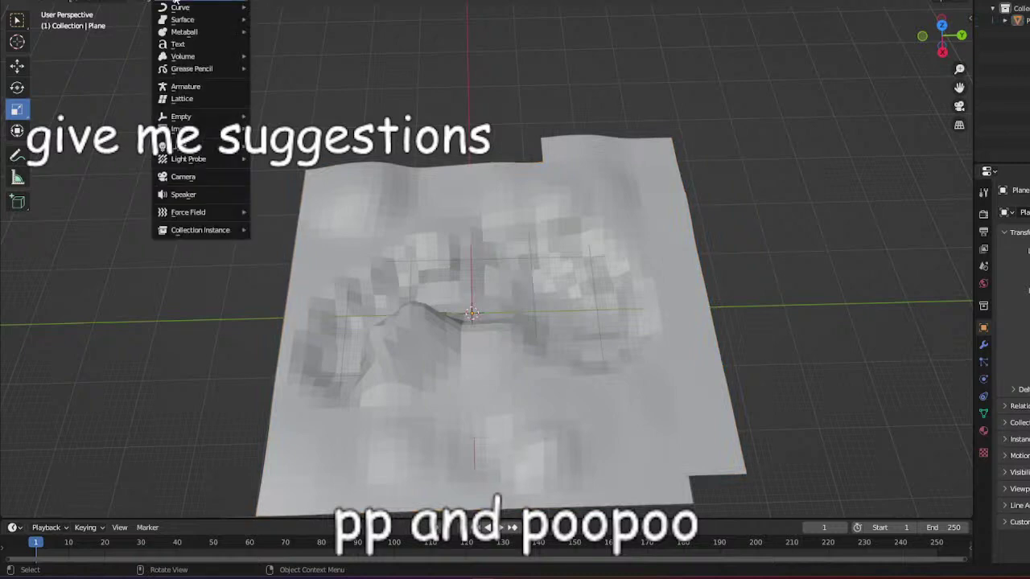
mouse_move(190, 3)
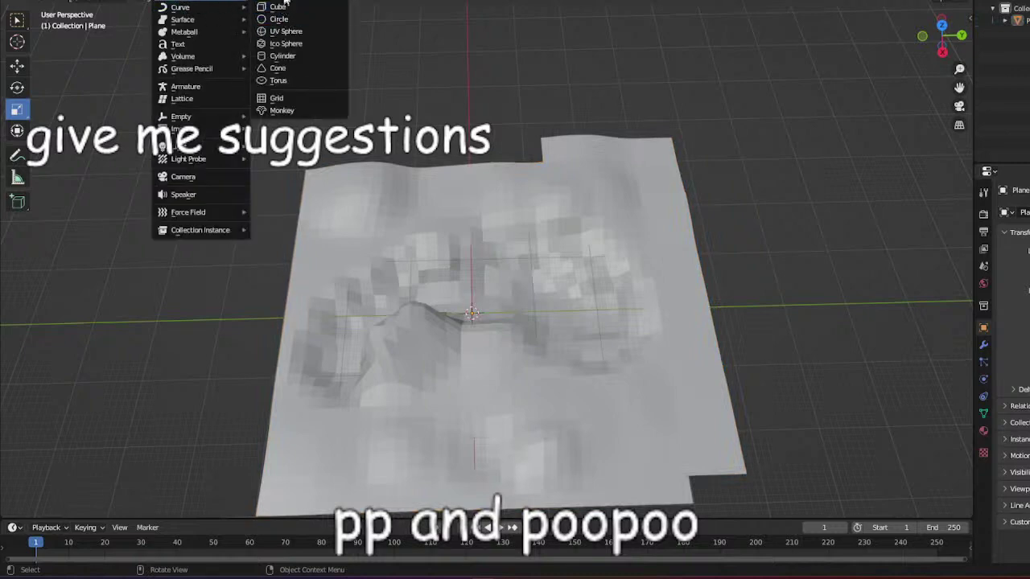
left_click(287, 1)
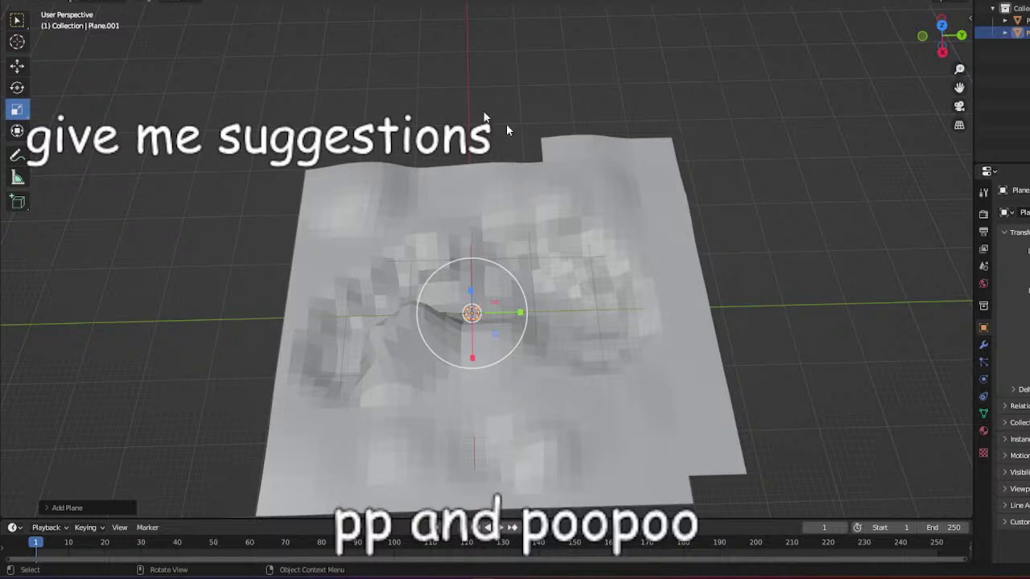
left_click_drag(517, 295, 141, 478)
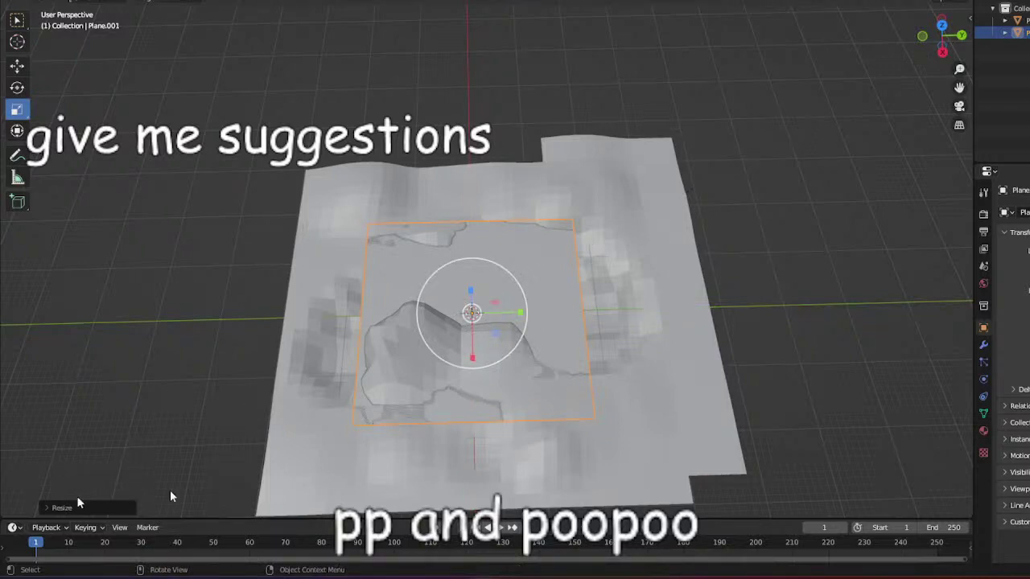
left_click_drag(496, 294, 87, 356)
Rotate the new plane about the X axis until it stands roughly vertical across the terrain.
left_click(17, 88)
key("ctrl+z")
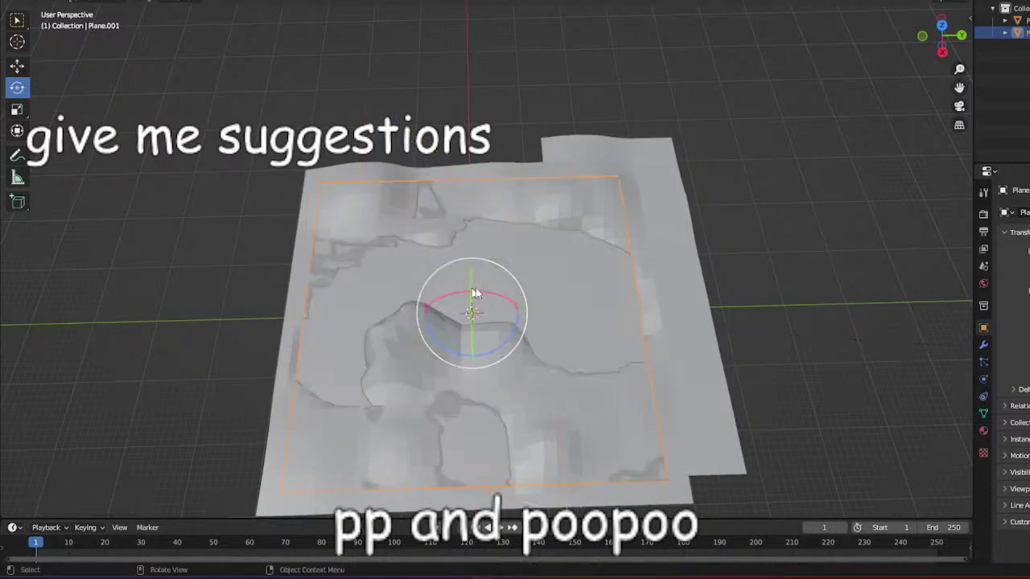
left_click_drag(480, 293, 300, 407)
key("ctrl+z")
left_click_drag(443, 302, 492, 297)
middle_click_drag(493, 297, 441, 264)
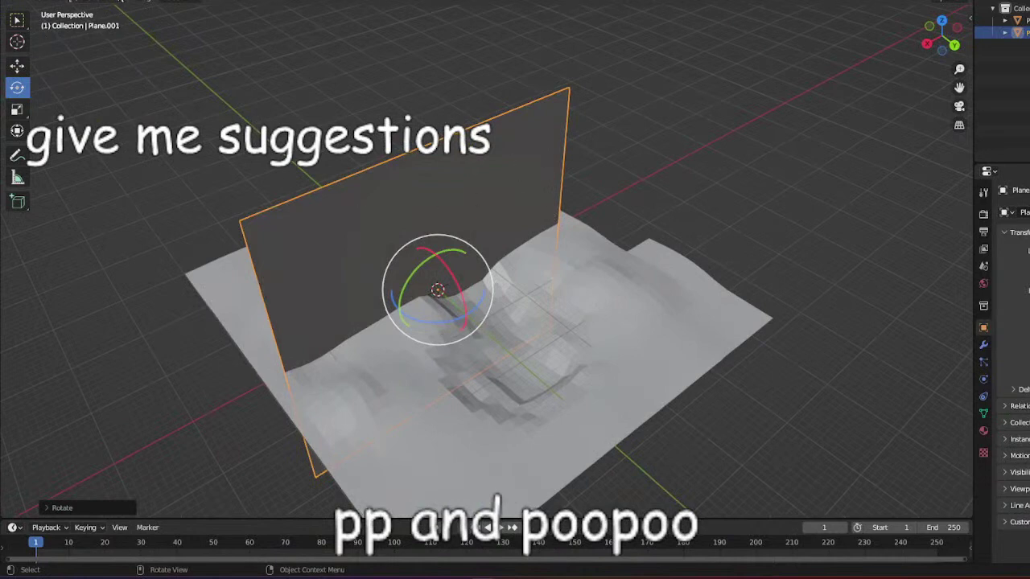
Try painting weights on the upright plane in Weight Paint mode.
left_click(64, 3)
left_click(61, 51)
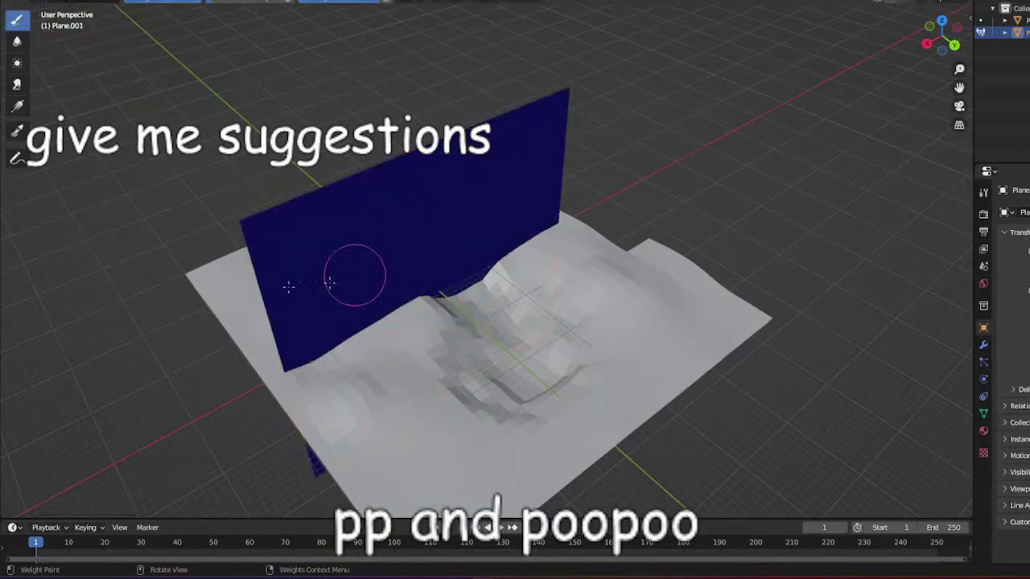
left_click_drag(356, 271, 356, 281)
mouse_move(356, 280)
middle_mouse_down()
mouse_move(427, 250)
mouse_move(467, 271)
mouse_move(519, 396)
middle_mouse_up()
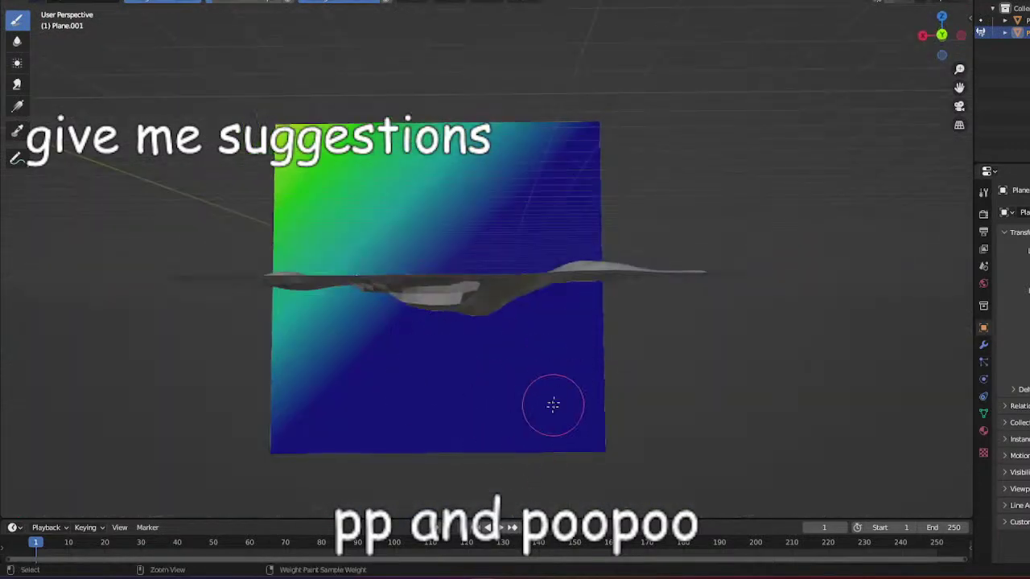
middle_click_drag(395, 84, 434, 119)
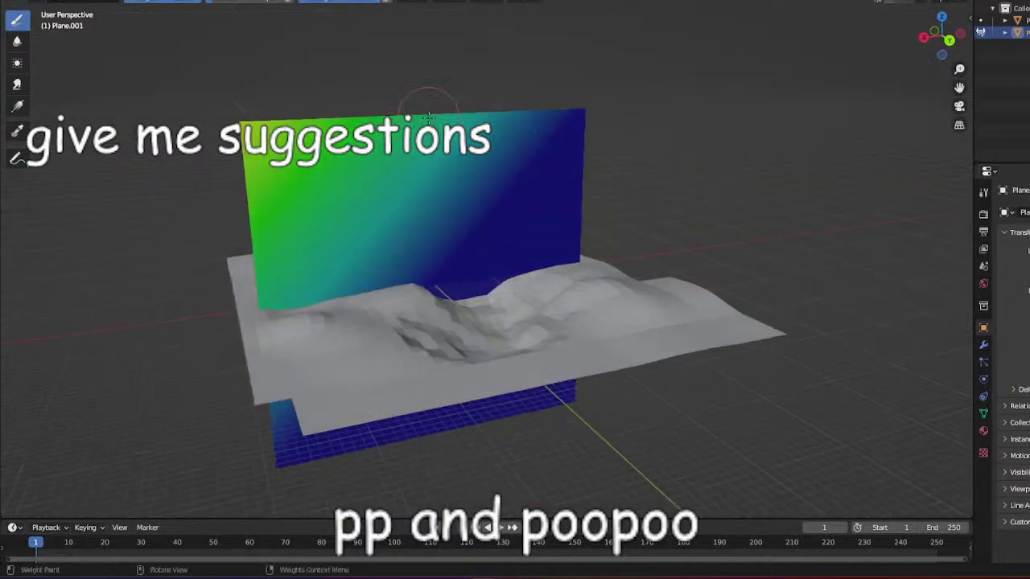
Undo the weight painting and return to Object Mode.
key("ctrl+z")
key("ctrl+z")
left_click(70, 0)
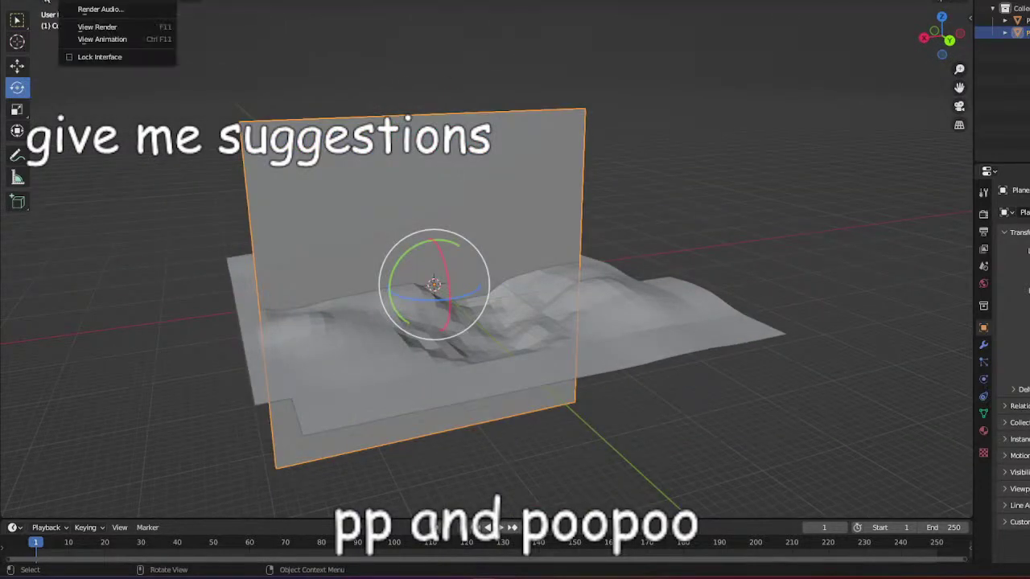
In Edit Mode, raise the upright plane along the Z axis until nearly all of it stands above the terrain.
left_click(64, 0)
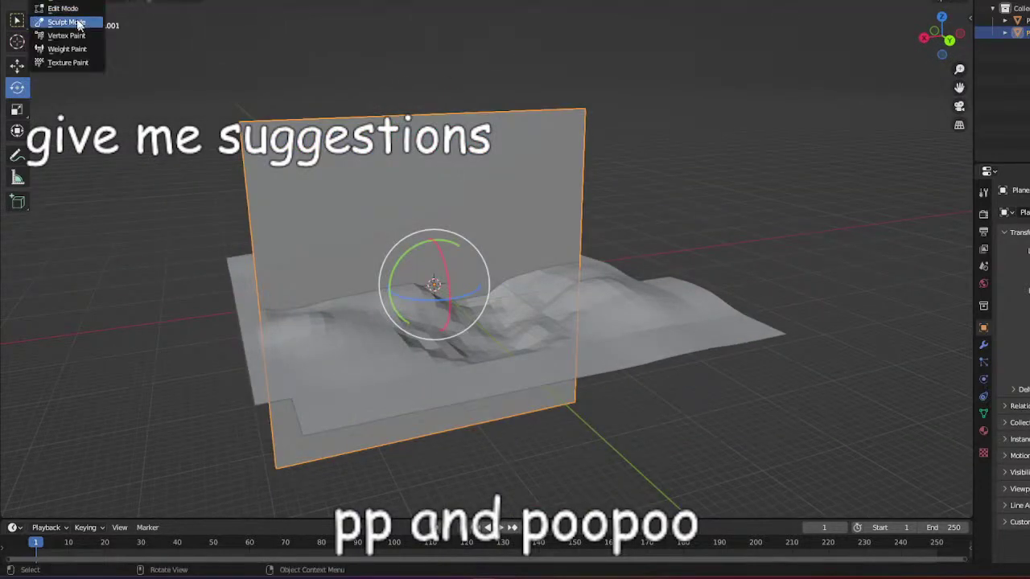
left_click(78, 25)
middle_click_drag(467, 250, 509, 263)
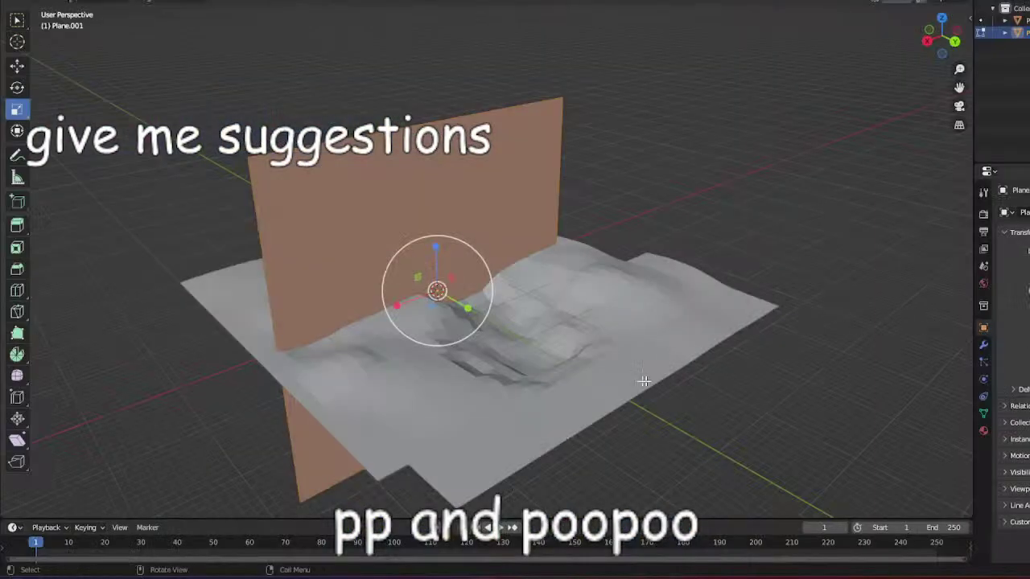
middle_click_drag(645, 380, 592, 361)
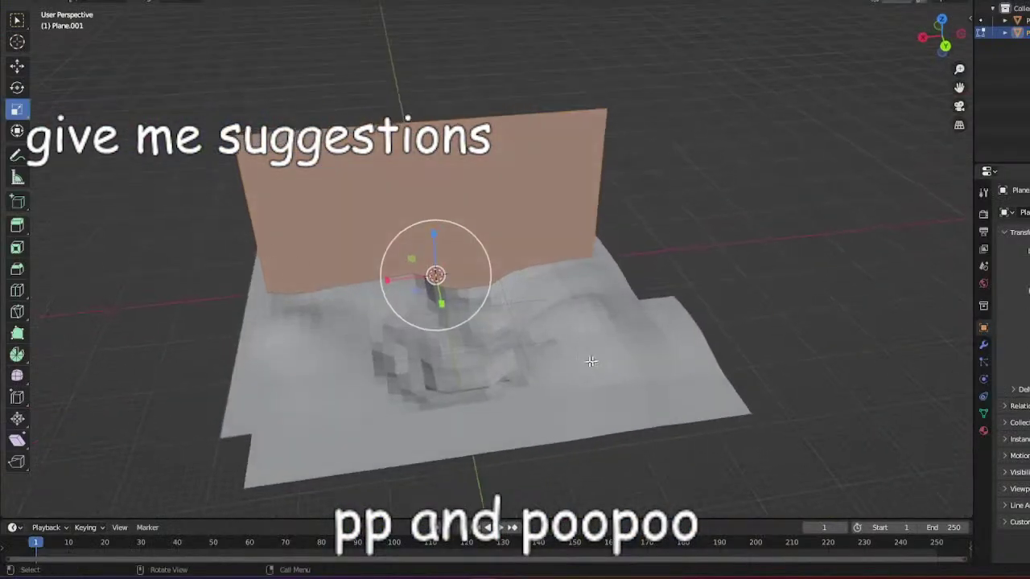
left_click(17, 67)
left_click_drag(429, 231, 430, 148)
Lower the plane's top edge along the Z axis to roughly halve the wall's height above the terrain.
scroll(512, 182, "down", 2)
middle_click_drag(512, 182, 473, 154)
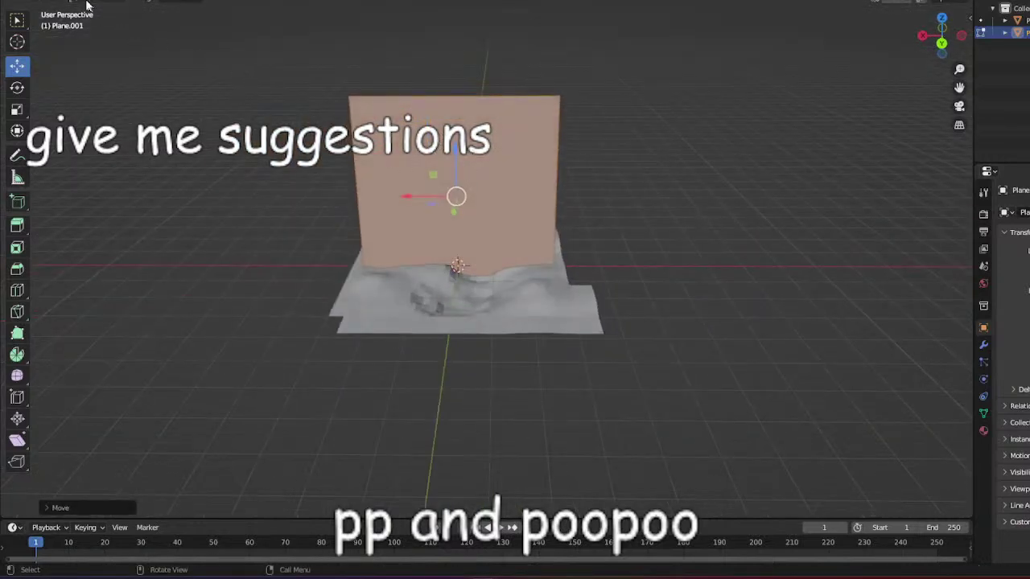
left_click(500, 99)
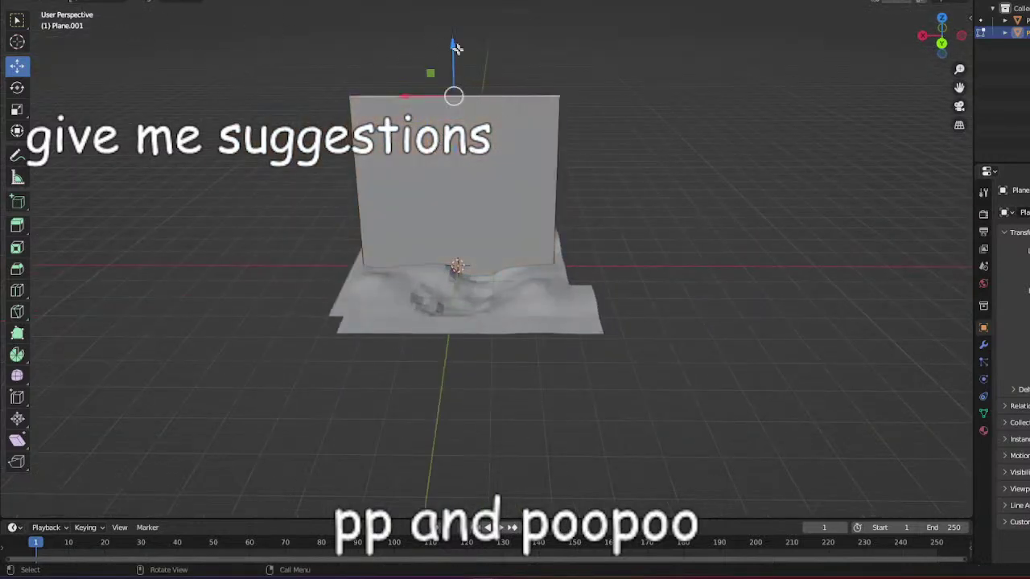
left_click_drag(457, 50, 478, 156)
left_click(522, 230)
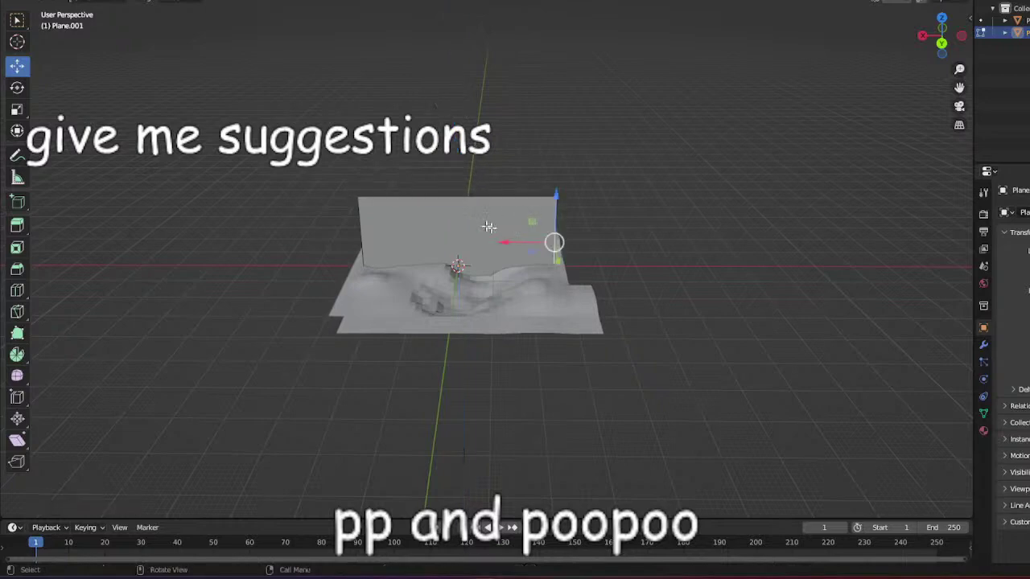
left_click(74, 1)
left_click(80, 0)
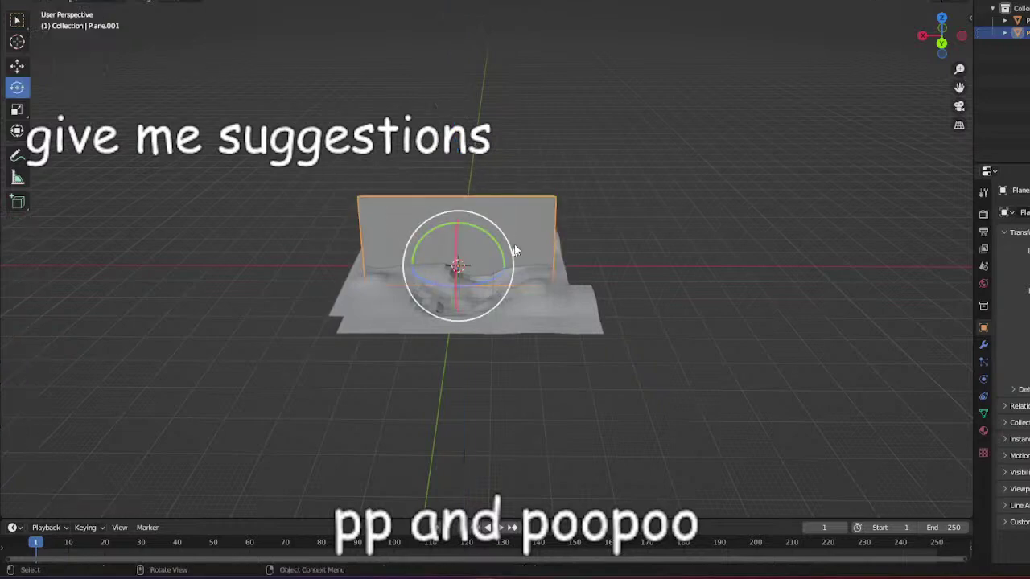
left_click(90, 1)
left_click(70, 9)
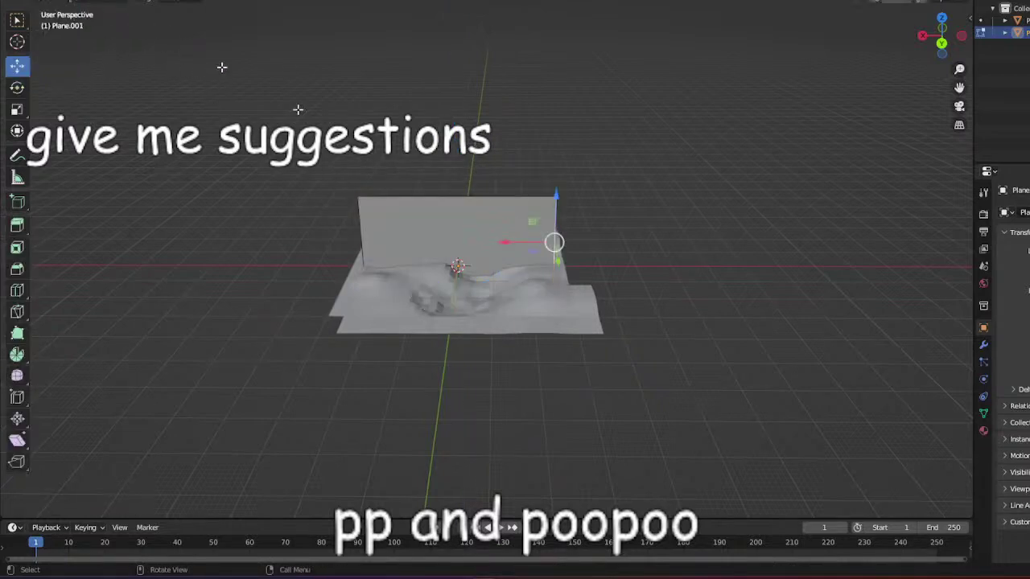
Select the upright plane's face and subdivide it repeatedly into an 8 by 8 grid.
left_click(422, 199)
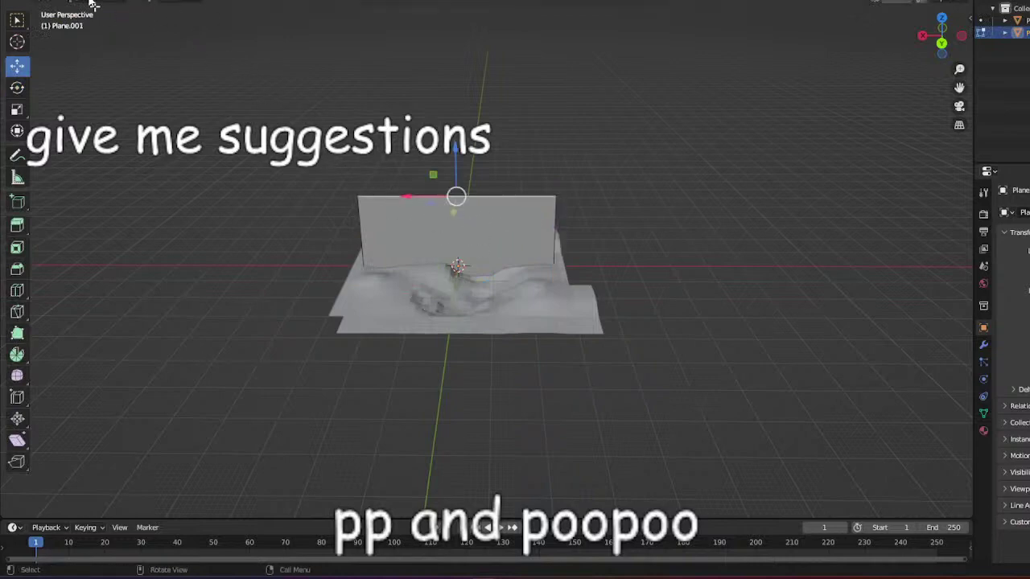
key("3")
left_click(402, 215)
right_click(422, 232)
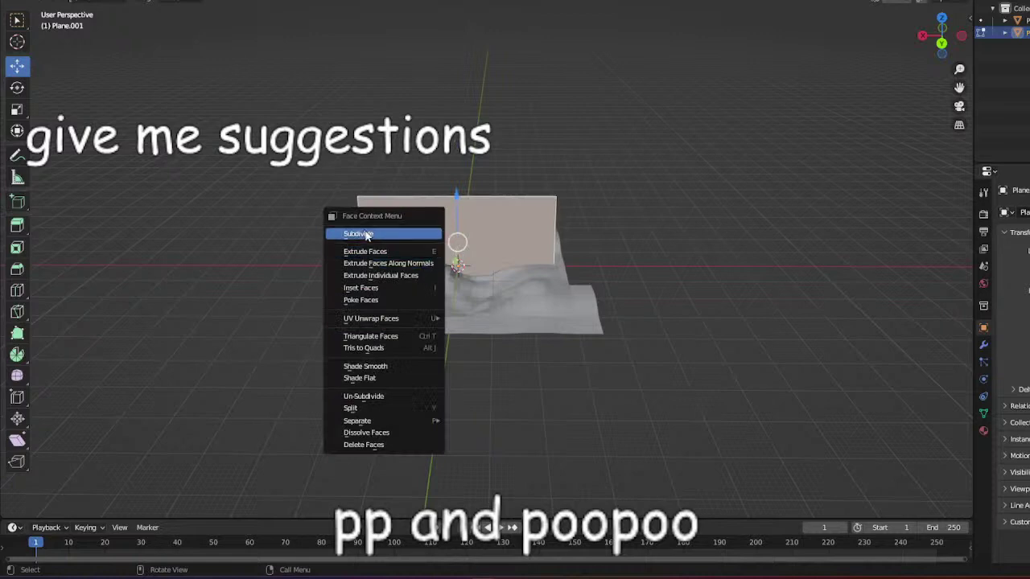
left_click(396, 228)
right_click(396, 228)
scroll(563, 248, "up", 4)
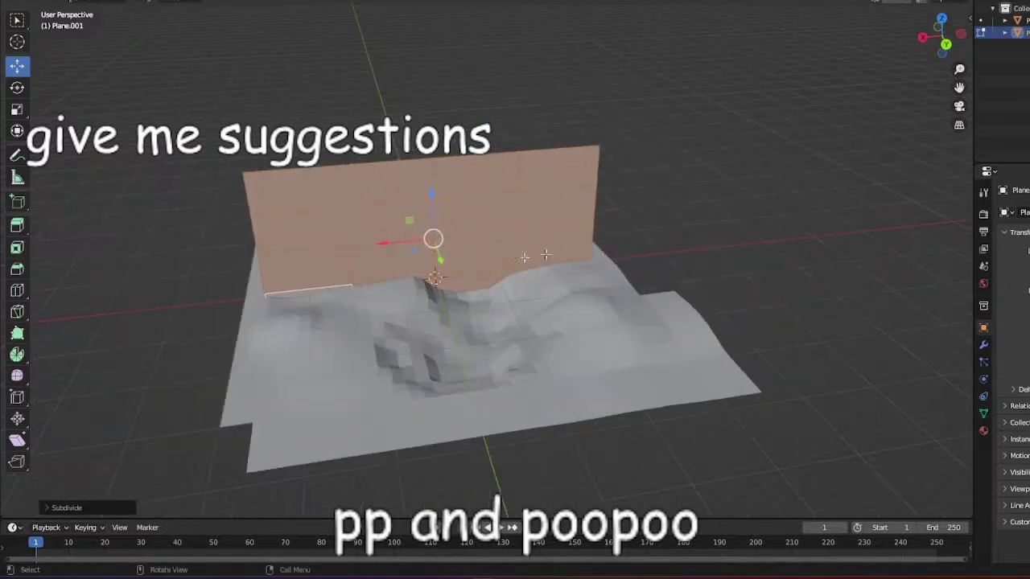
right_click(457, 250)
left_click(458, 252)
middle_click_drag(532, 231, 506, 243)
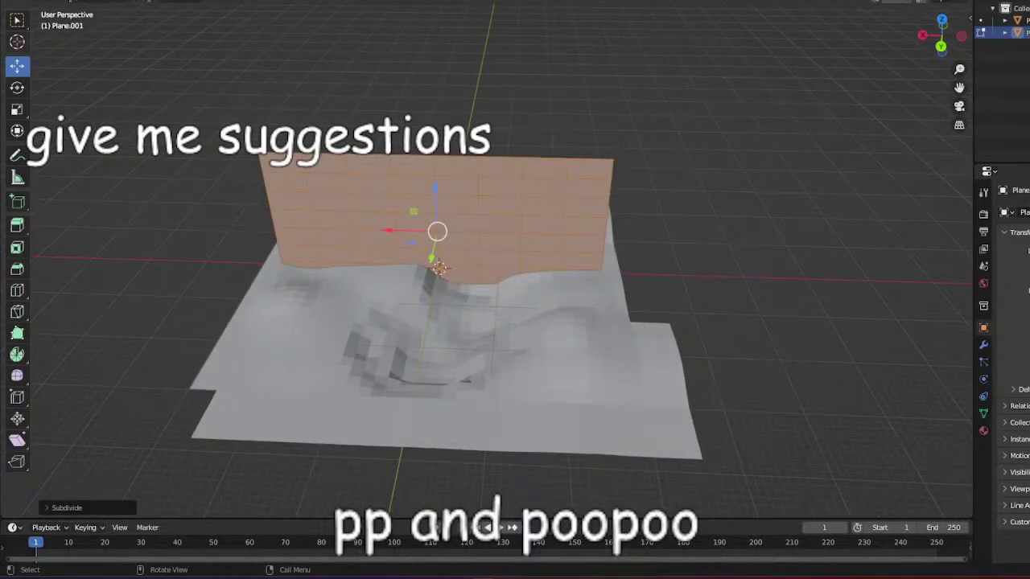
Move the subdivided wall along the Y axis to the far border of the terrain.
middle_click_drag(309, 121, 407, 213)
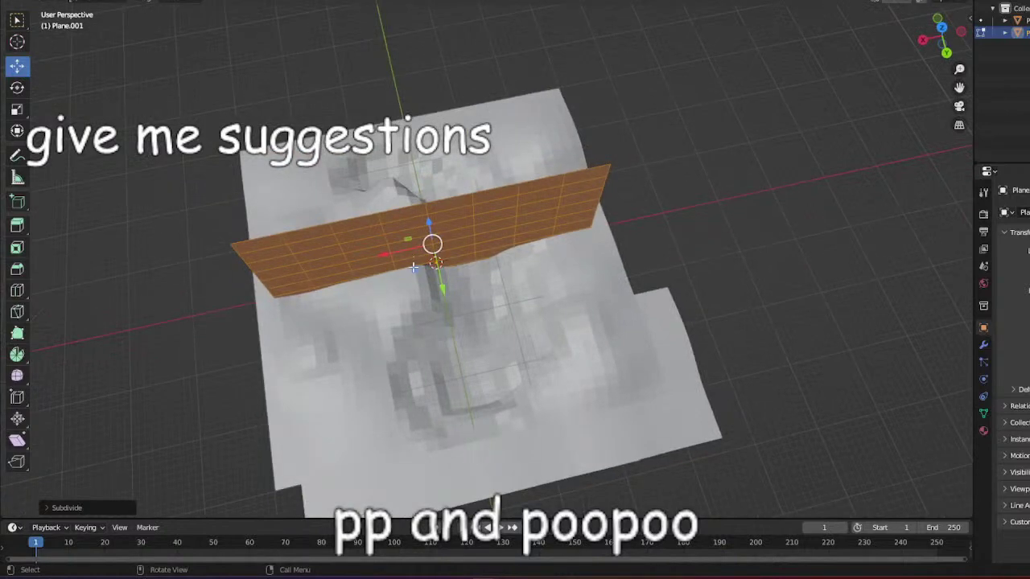
key("g")
key("y")
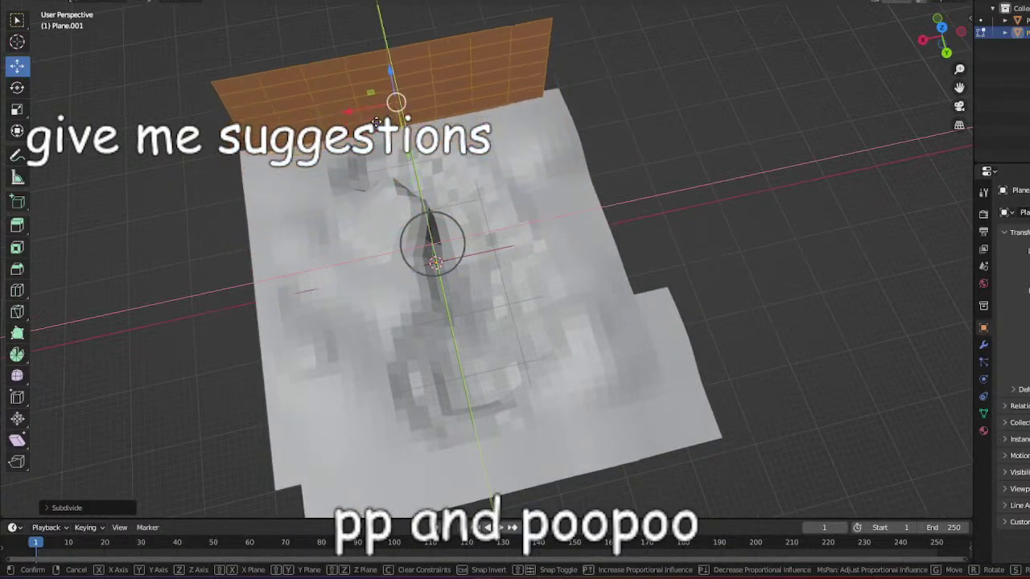
left_click(376, 123)
Select the column of vertical edges next to the wall's end and pull it inward along the Y axis over the terrain.
middle_click_drag(438, 201, 539, 343)
scroll(416, 175, "up", 3)
key("2")
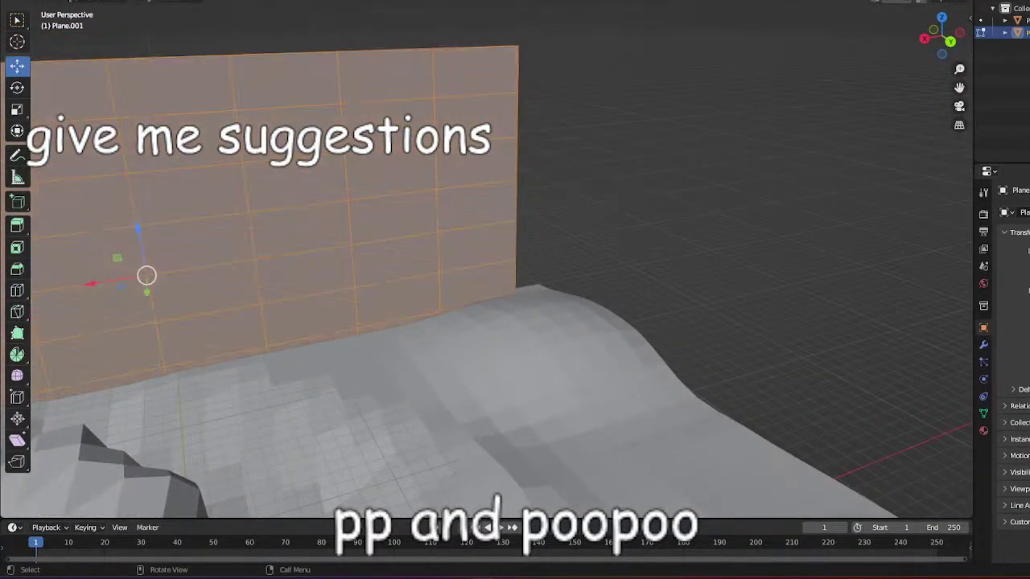
middle_click_drag(458, 168, 453, 212)
scroll(487, 222, "down", 2)
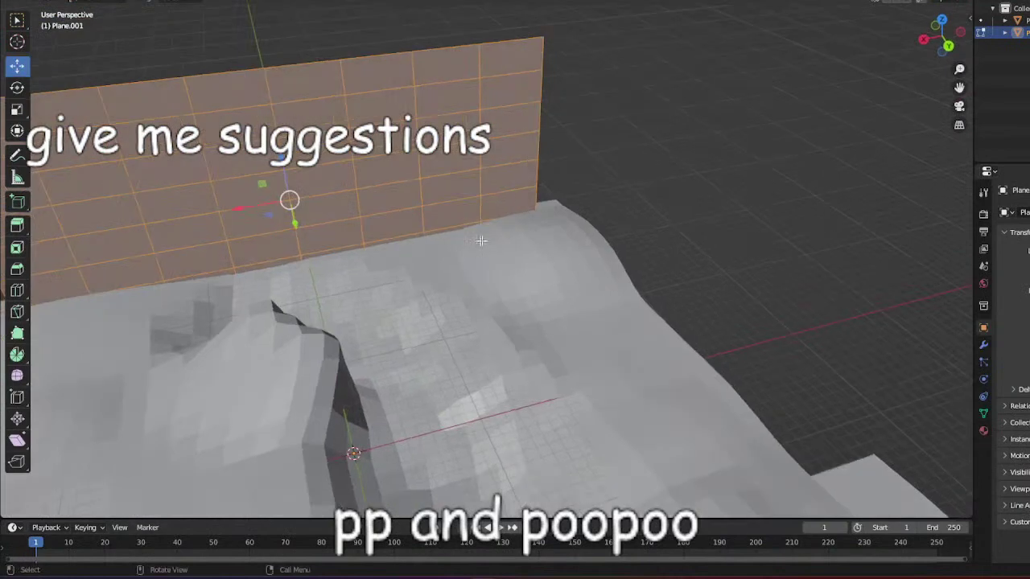
left_click(481, 241)
left_click(484, 195, "shift")
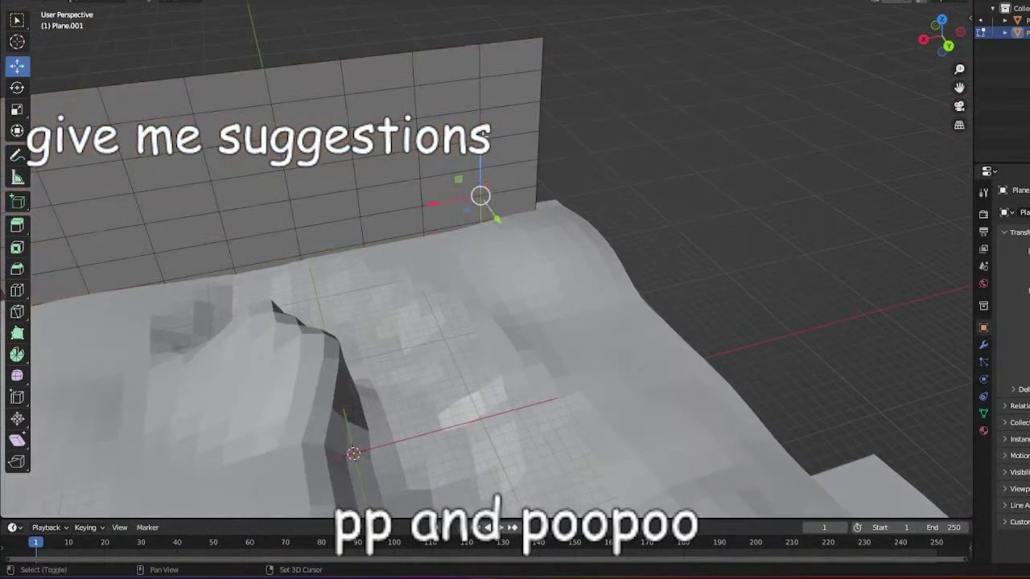
left_click(481, 109, "shift")
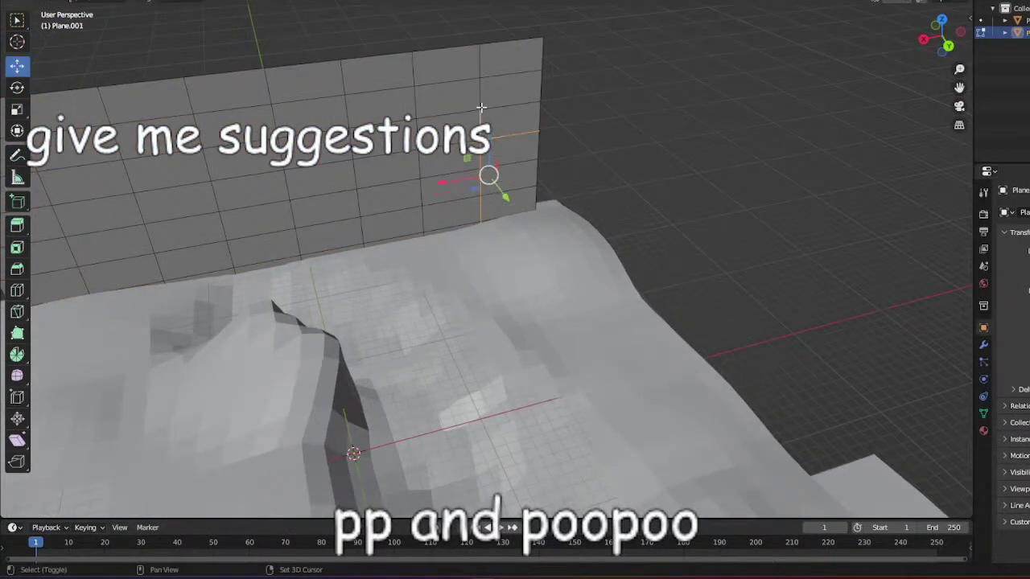
left_click(513, 139, "ctrl")
middle_click_drag(515, 142, 453, 177)
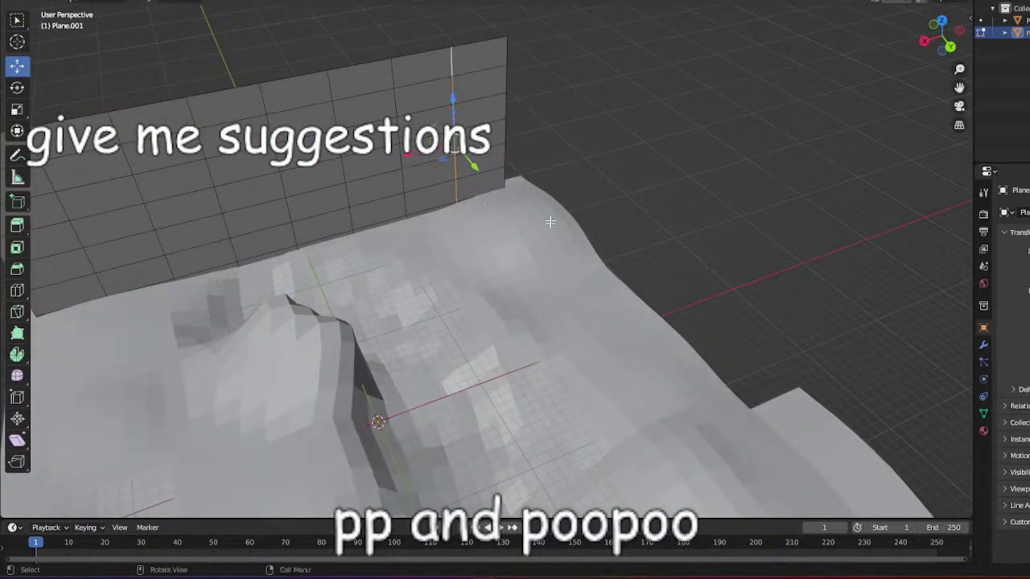
middle_click_drag(523, 222, 275, 81)
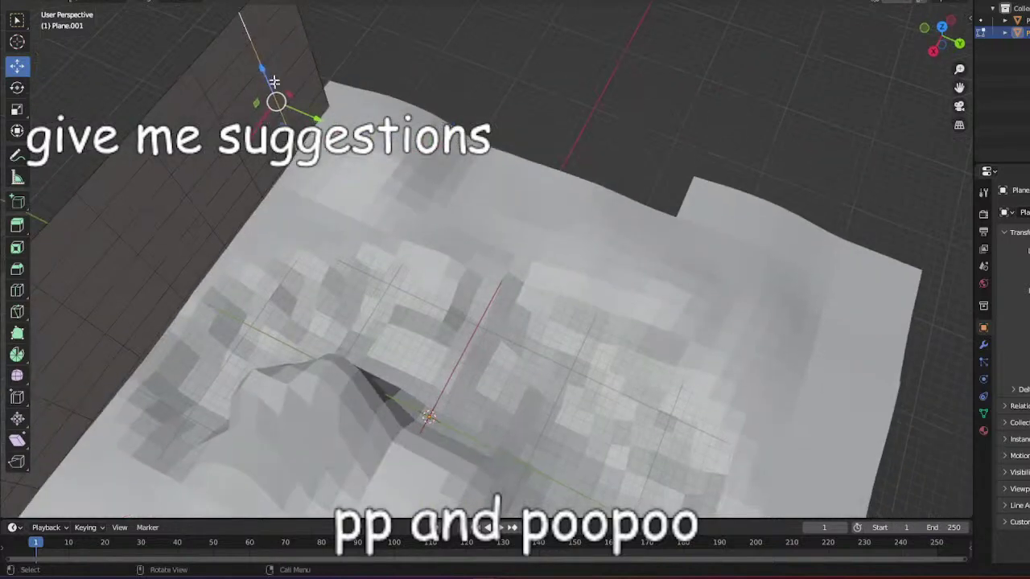
left_click_drag(284, 127, 334, 153)
Select all vertical edges at the wall's outer end and move them inward to bend the wall along the adjacent terrain side.
middle_click_drag(388, 147, 312, 92)
middle_click_drag(623, 165, 597, 164)
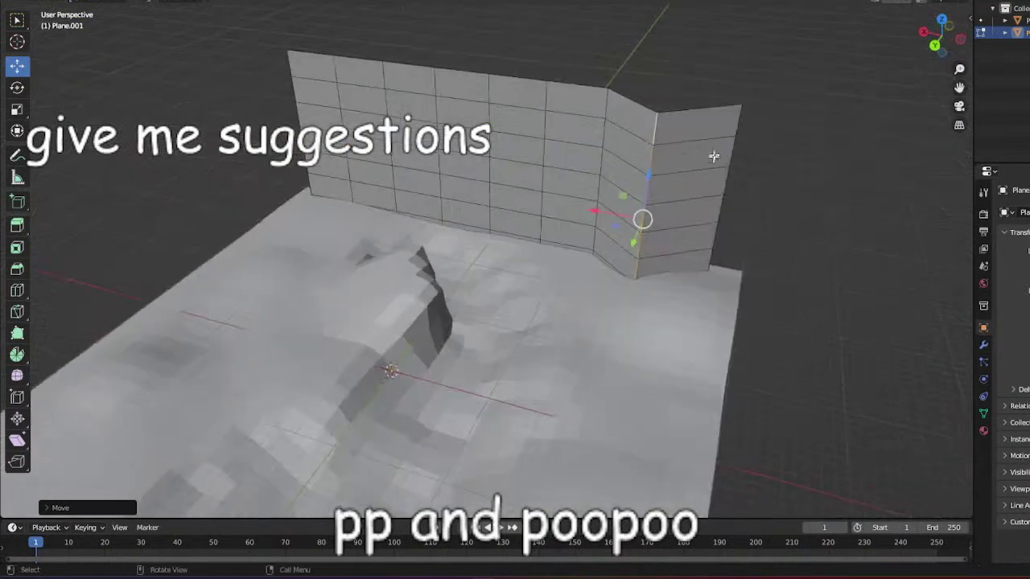
left_click(737, 129)
left_click(738, 157, "shift")
left_click(733, 181, "shift")
left_click(728, 206, "shift")
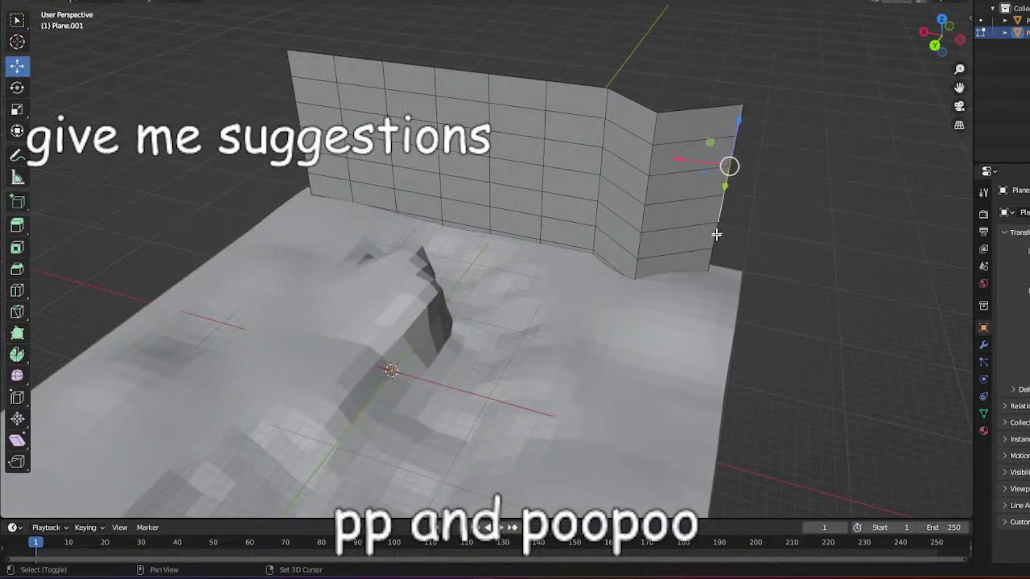
left_click(716, 234, "shift")
middle_click_drag(717, 234, 745, 218)
key("g")
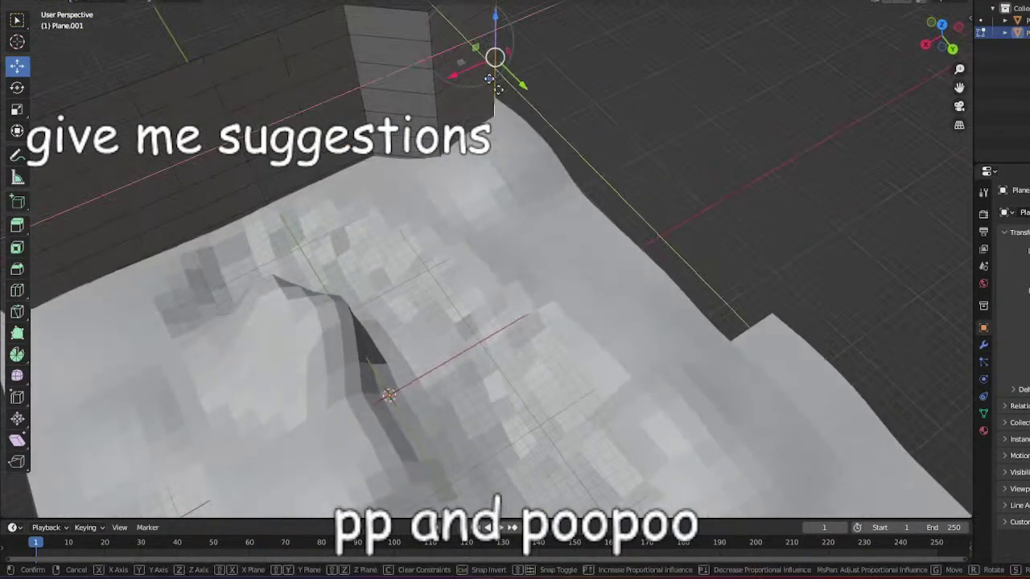
left_click(525, 141)
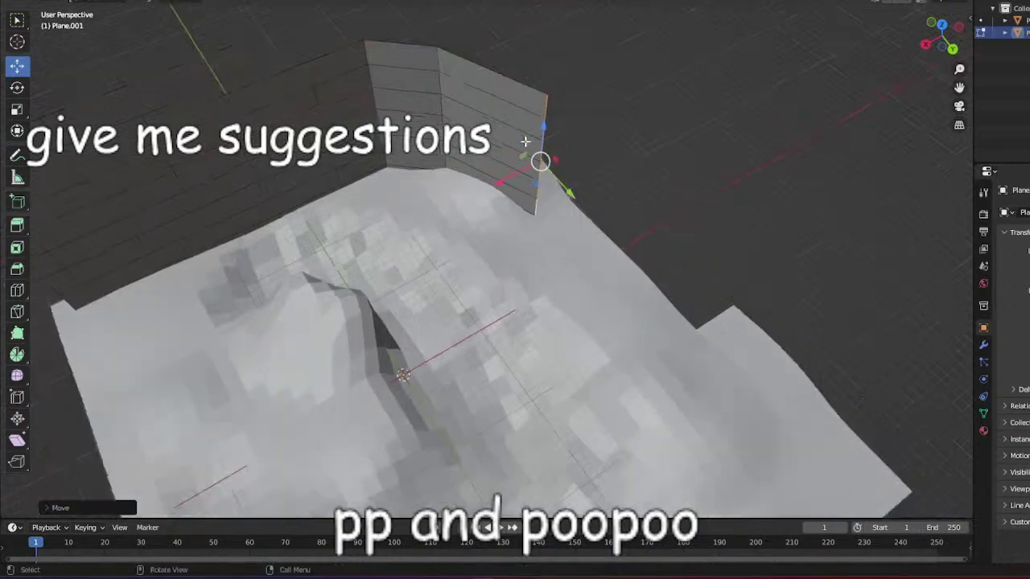
Extrude the wall's end edges segment by segment along the adjacent terrain side up to its next corner.
middle_click_drag(525, 141, 602, 184)
key("g")
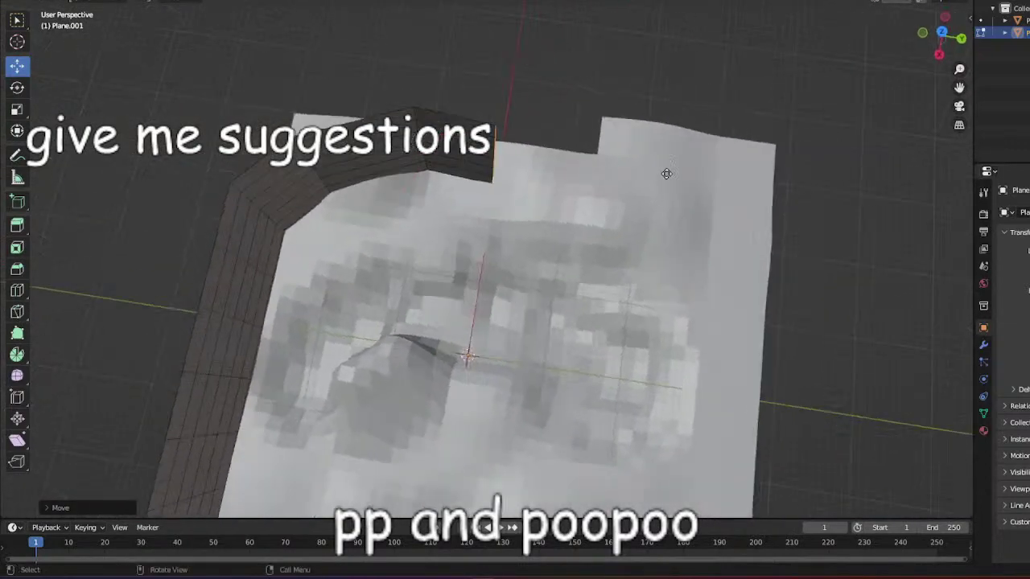
key("g")
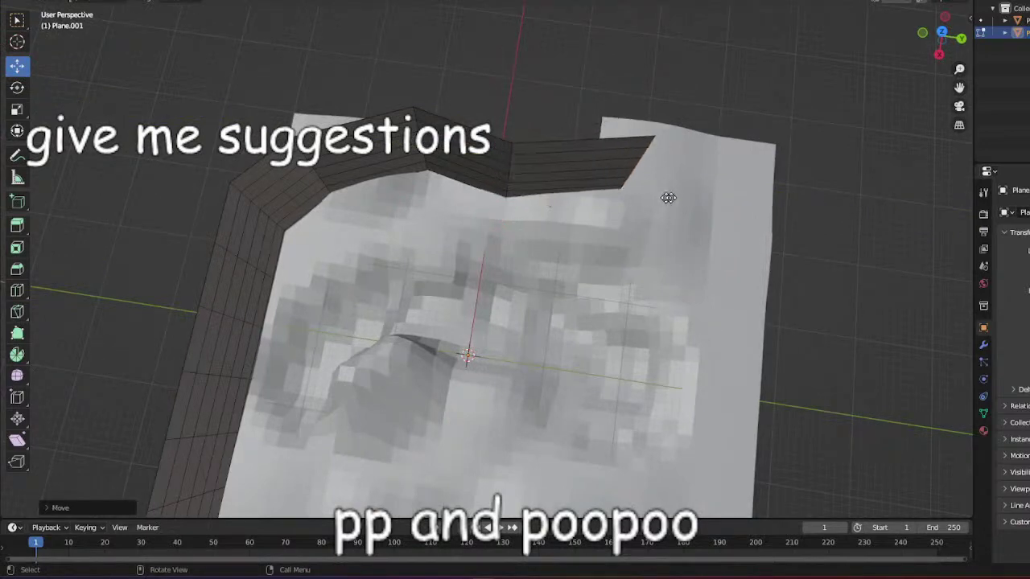
left_click(710, 189)
key("e")
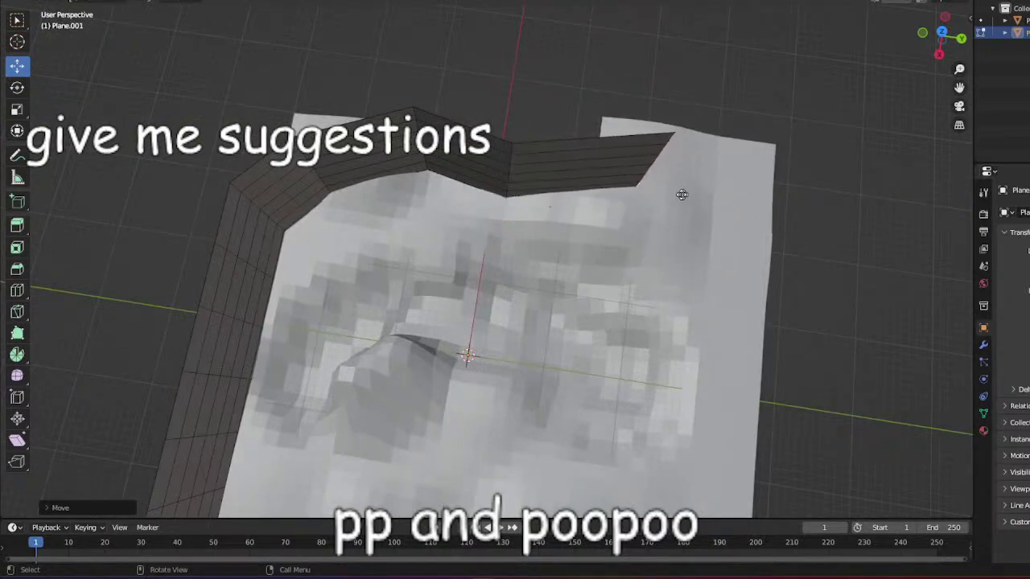
left_click(750, 207)
left_click(734, 200)
key("e")
left_click(795, 218)
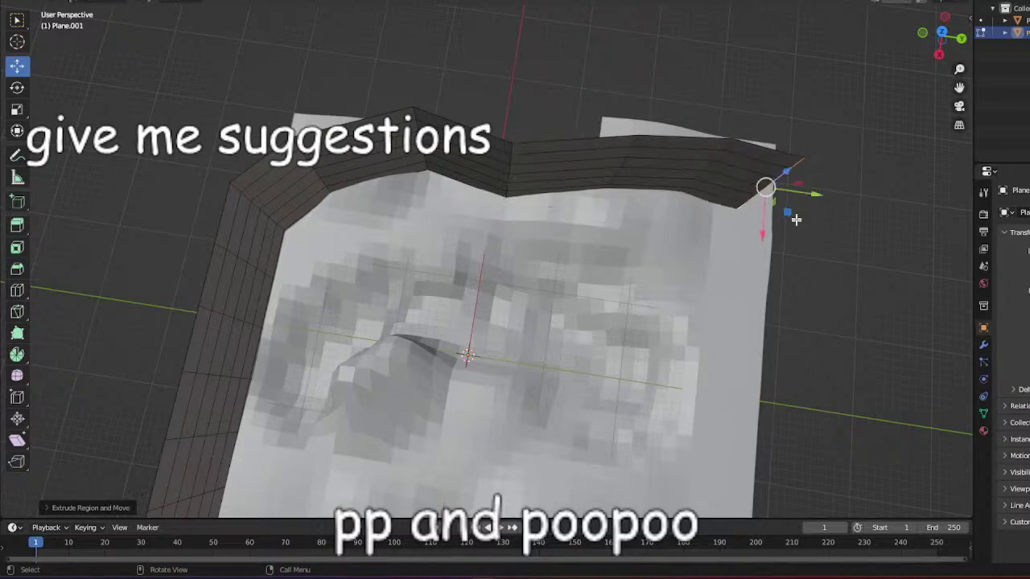
Extrude the wall's end edges around the terrain corner and partway down the +Y side in successive segments.
key("e")
left_click(818, 266)
key("e")
left_click(803, 328)
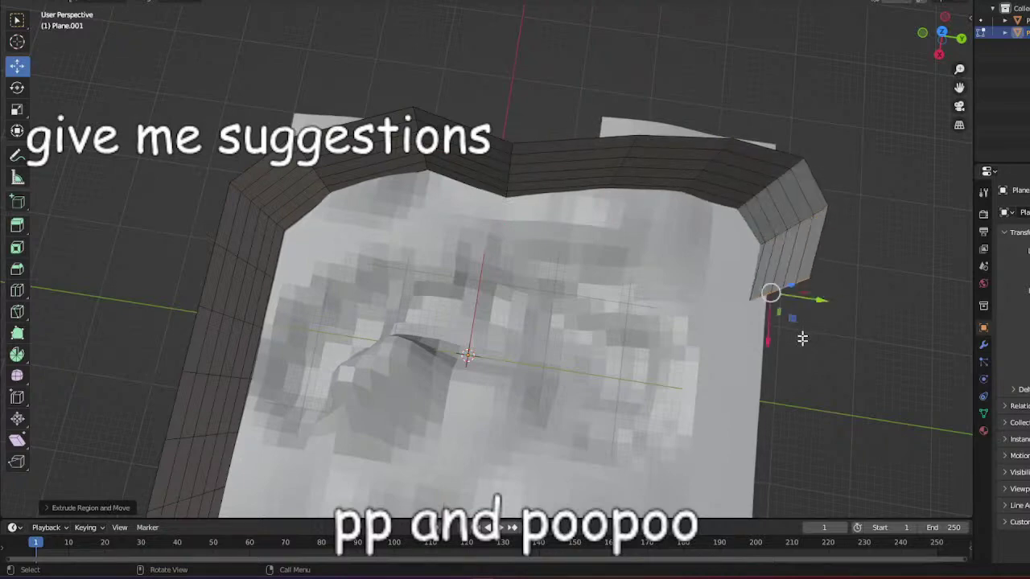
key("e")
left_click(774, 442)
middle_click_drag(773, 302, 752, 265)
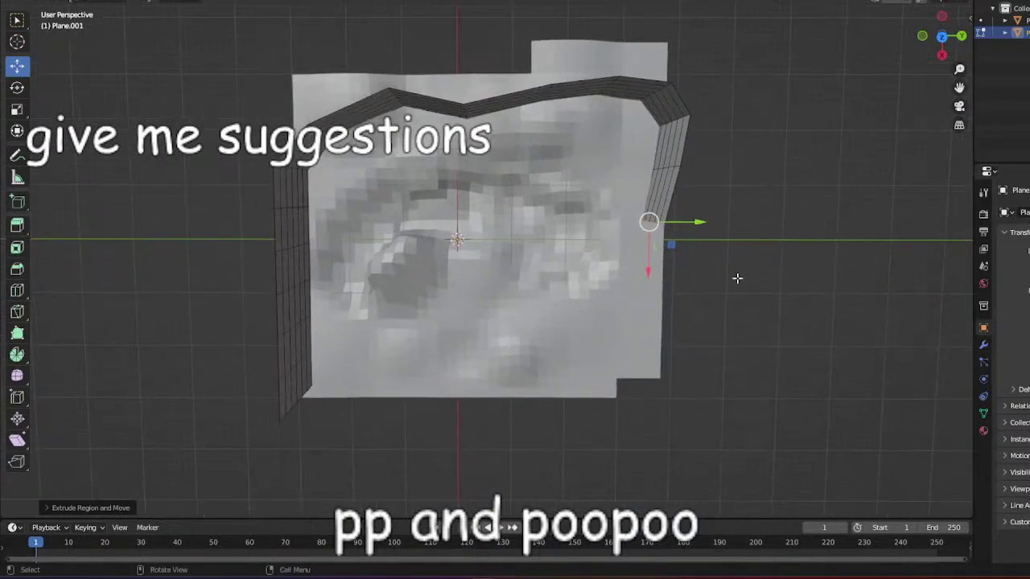
Try extruding the wall's end edges around the rest of the terrain border until they reach the wall's starting section.
key("e")
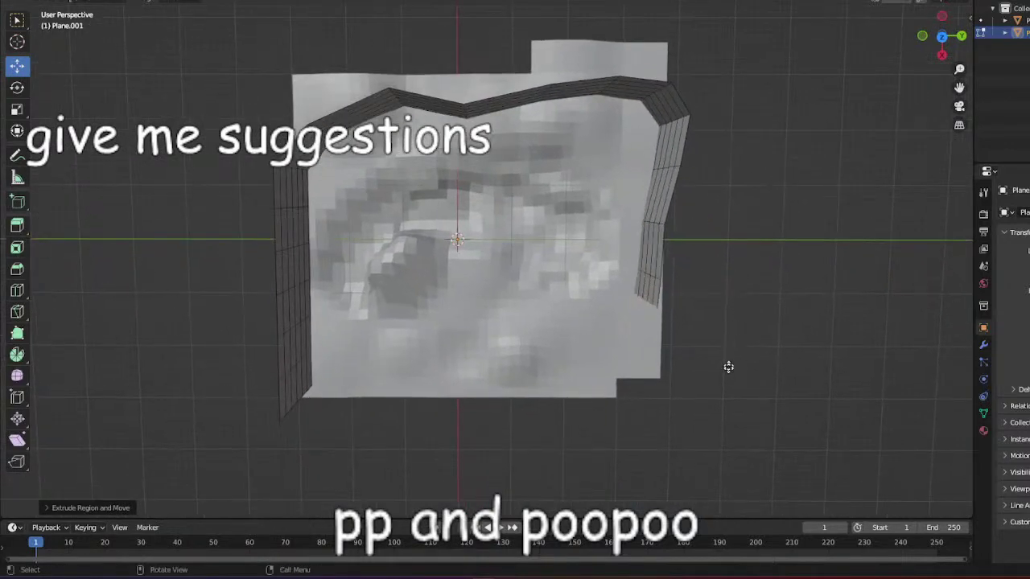
left_click(721, 375)
key("e")
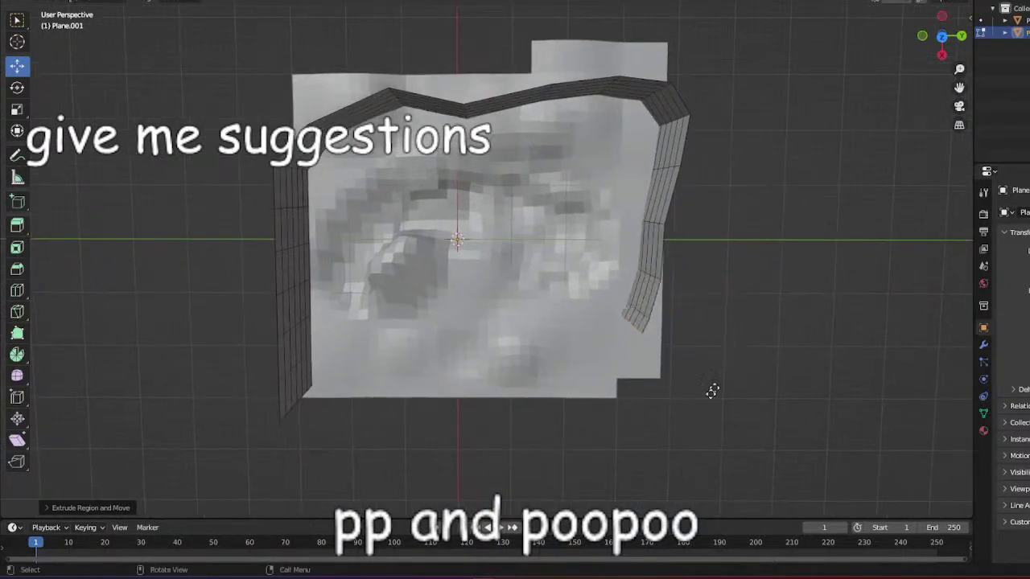
left_click(693, 407)
key("e")
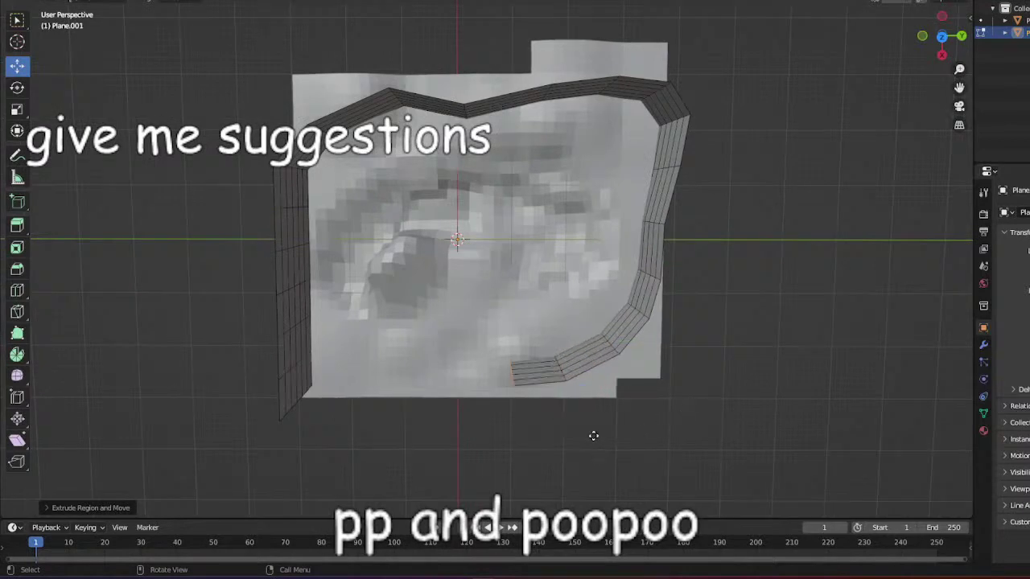
left_click(550, 429)
key("e")
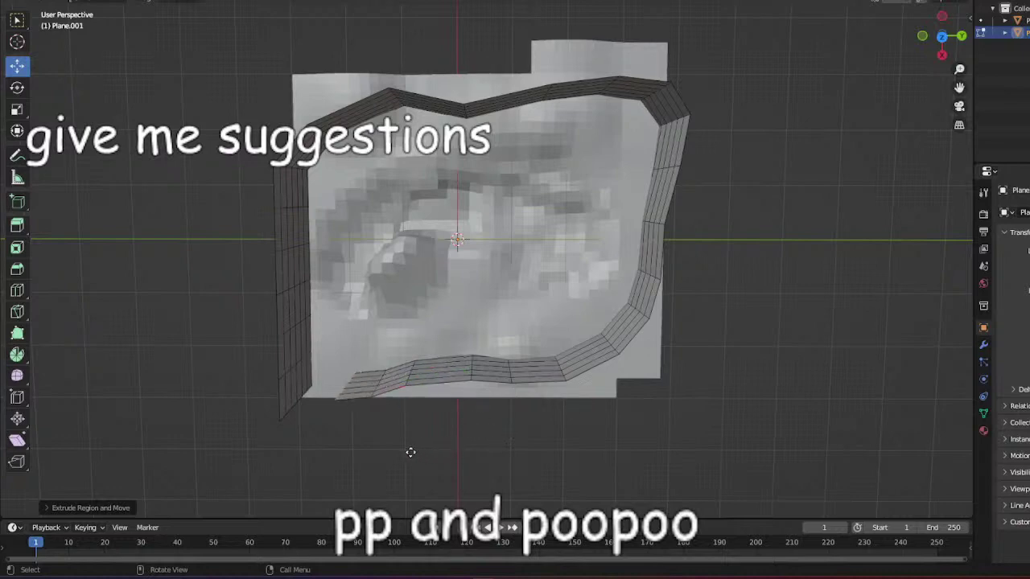
left_click(310, 412)
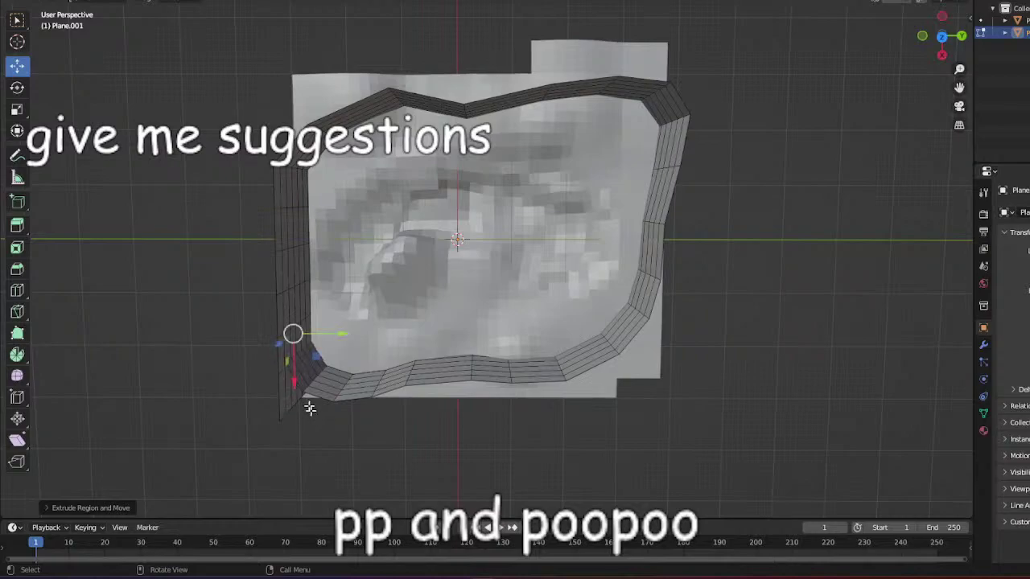
middle_click_drag(343, 365, 786, 193)
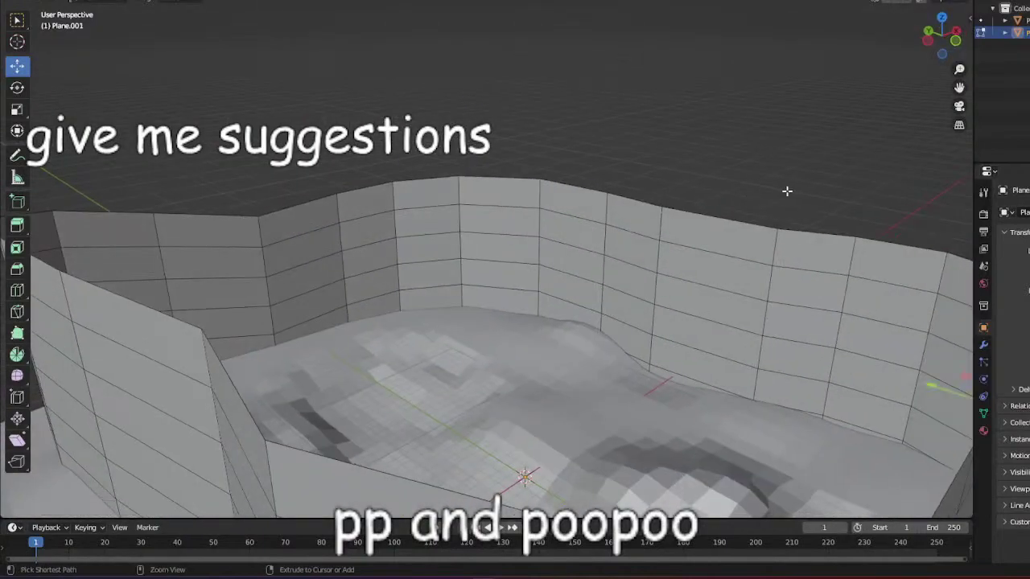
Undo the latest wall extrusions back to the section partway along the +Y side.
key("ctrl+z")
key("ctrl+z")
key("ctrl+z")
key("ctrl+z")
key("ctrl+z")
key("ctrl+z")
key("ctrl+z")
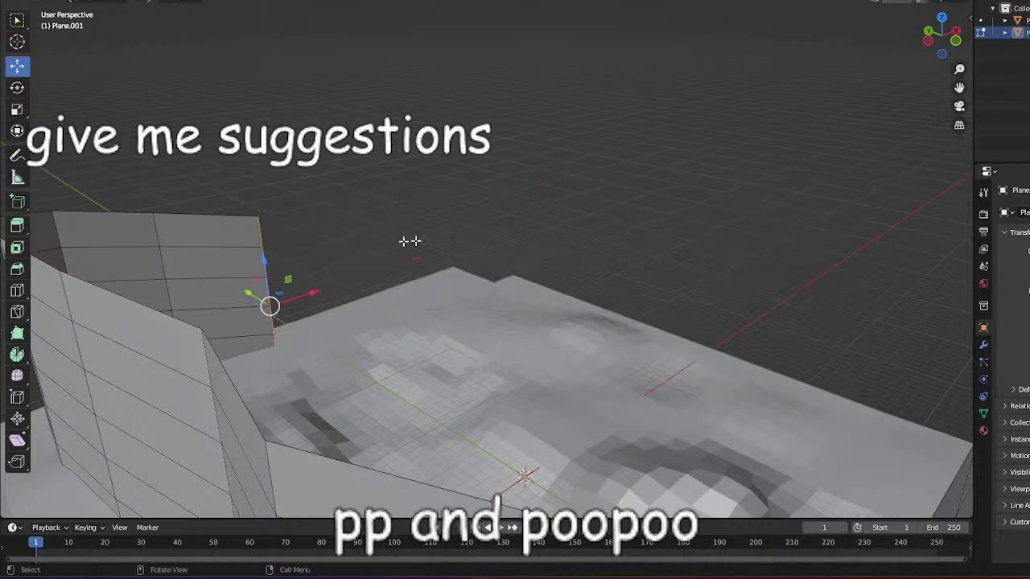
Reposition the wall's end edges and extrude them along the +Y side to the next corner, adjusting their height to the terrain.
left_click_drag(287, 282, 302, 254)
middle_click_drag(306, 249, 434, 252)
key("e")
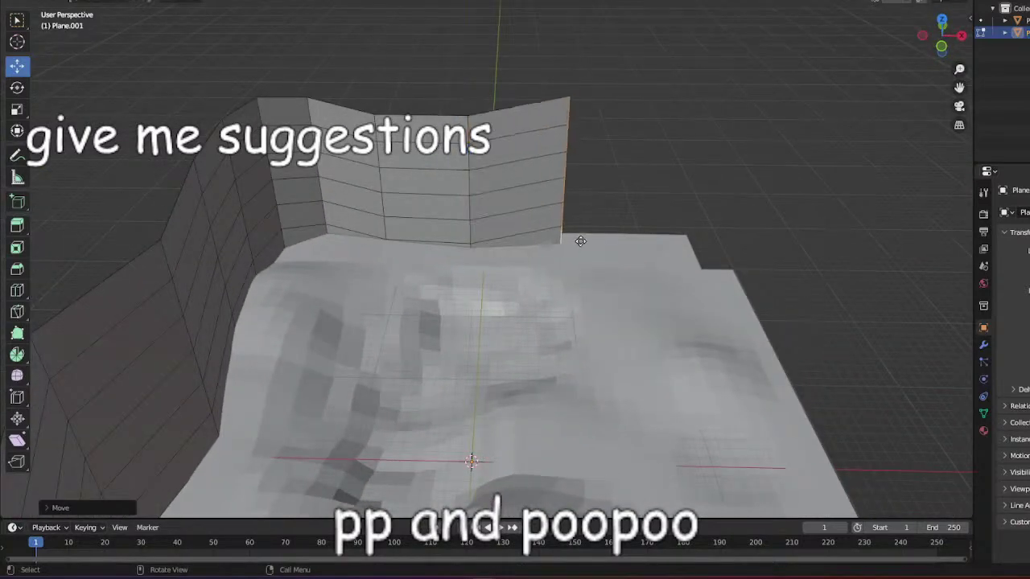
left_click(606, 261)
key("e")
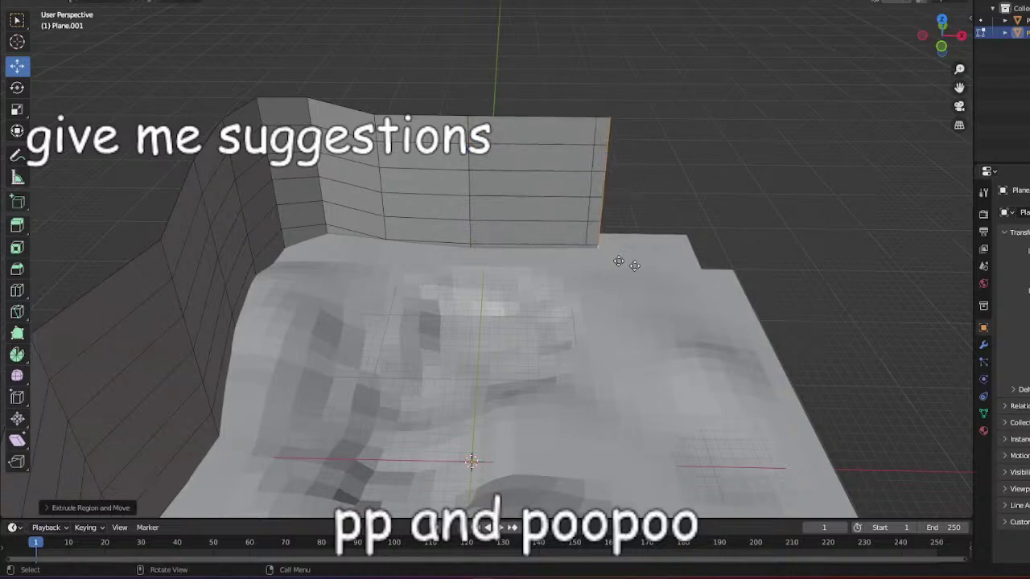
left_click(685, 285)
middle_click_drag(680, 259, 818, 328)
left_click_drag(790, 296, 789, 320)
middle_click_drag(789, 320, 148, 330)
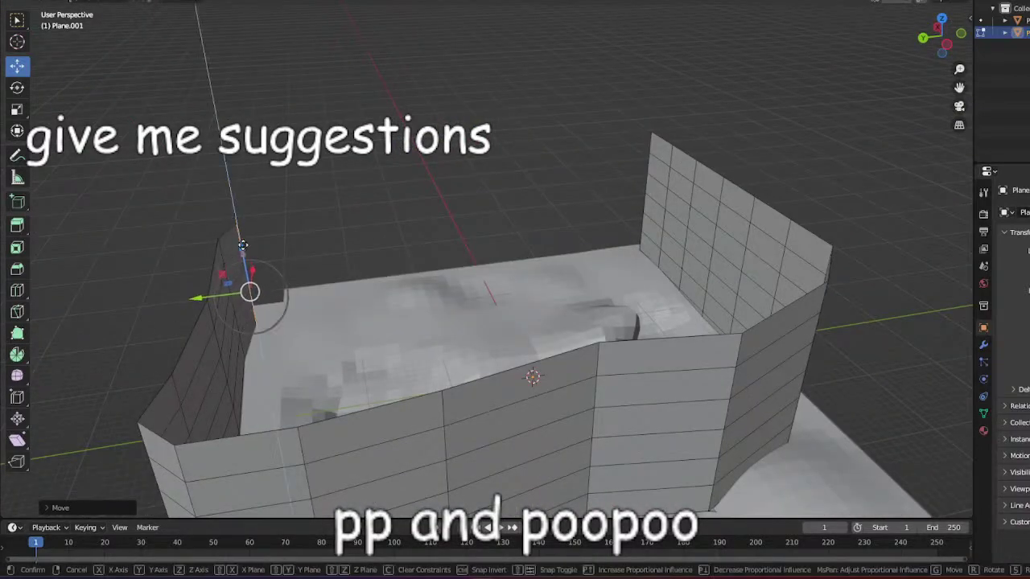
middle_click_drag(252, 250, 192, 230)
middle_click_drag(652, 364, 754, 327)
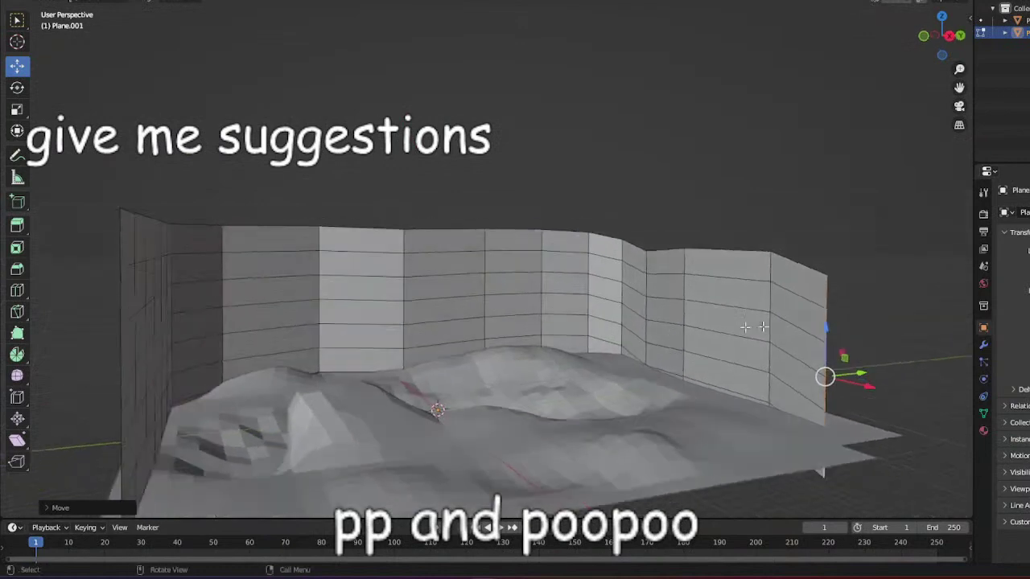
Extrude the wall's end edges along the last open side and around the corner so they overlap the wall's starting section.
middle_click_drag(822, 309, 731, 468)
key("e")
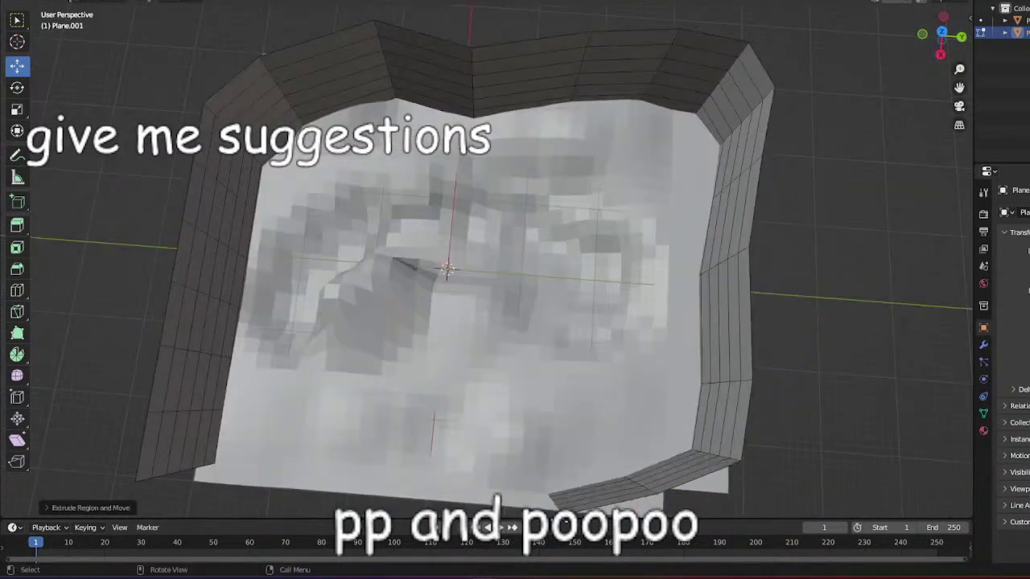
key("g")
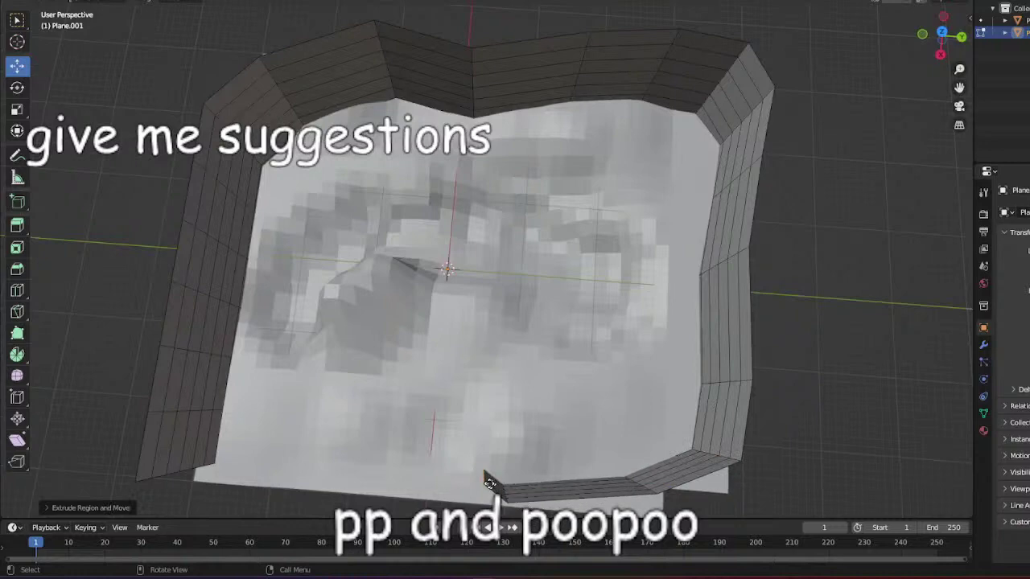
left_click_drag(461, 477, 435, 474)
key("e")
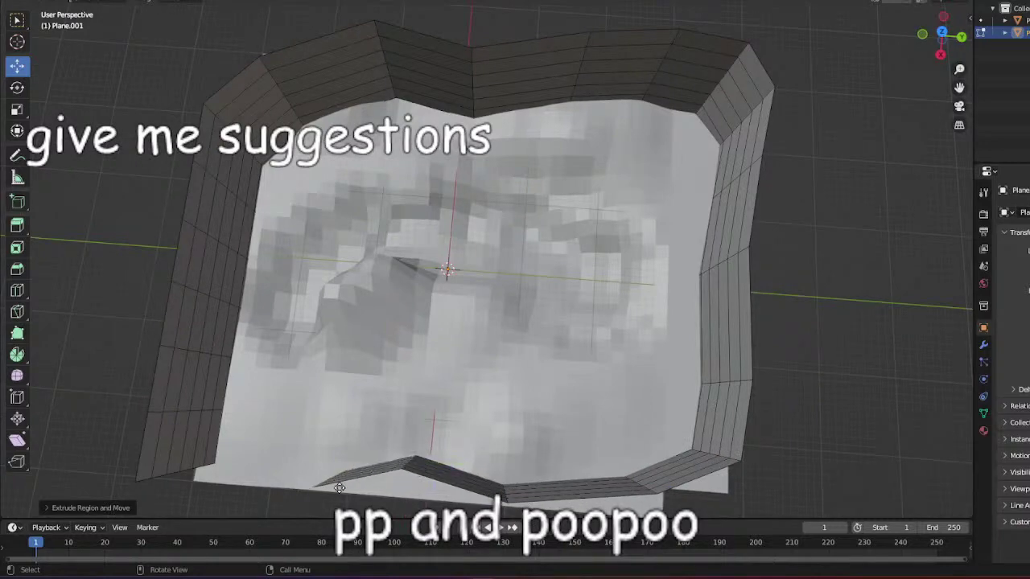
left_click_drag(215, 472, 192, 447)
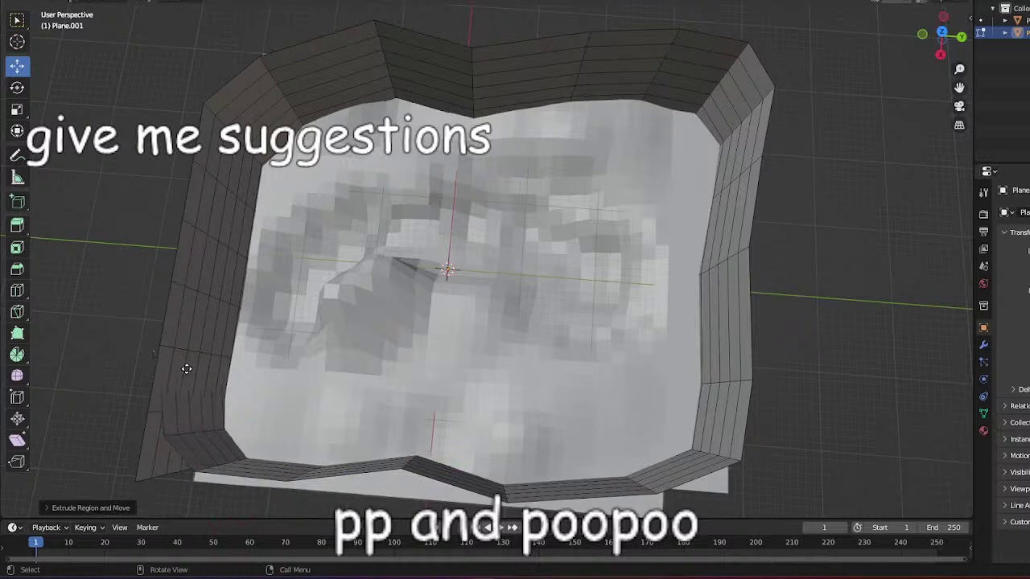
left_click_drag(185, 369, 151, 323)
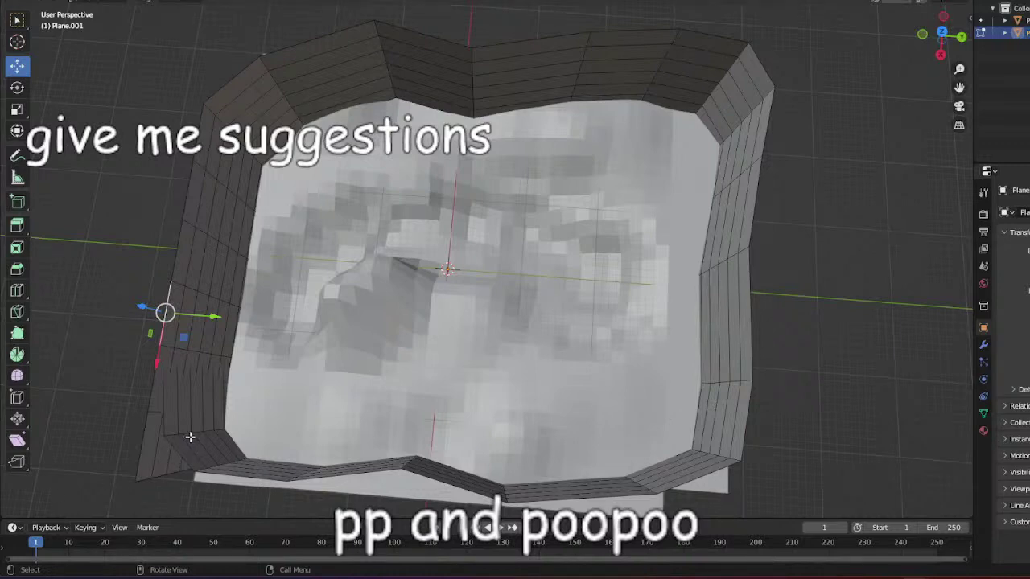
Select the top border edges of the wall segments along the +X side, leaving out the inner horizontal edges.
middle_click_drag(467, 342, 744, 258)
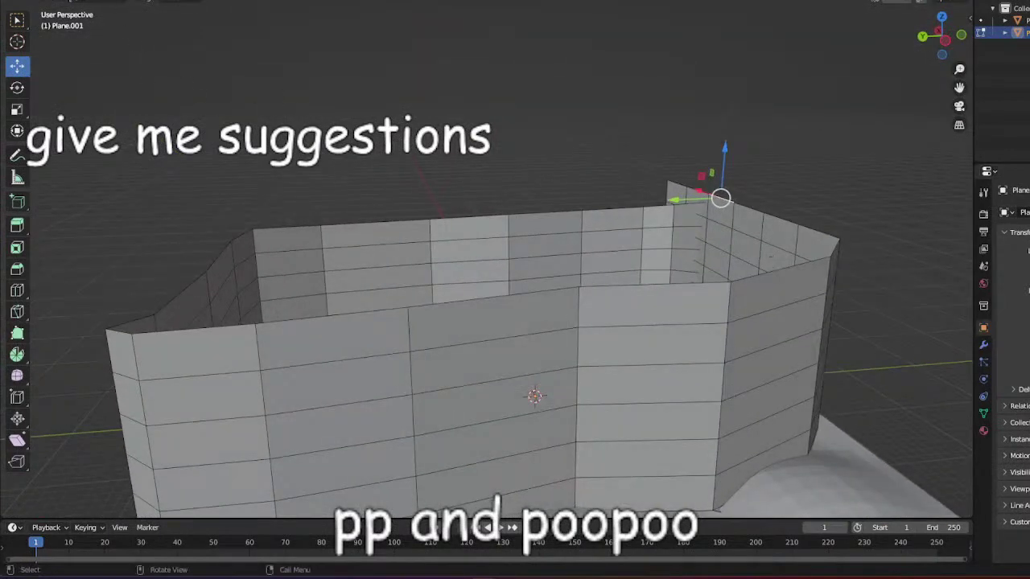
left_click(665, 211)
middle_click_drag(742, 218, 731, 240)
left_click(721, 192, "shift")
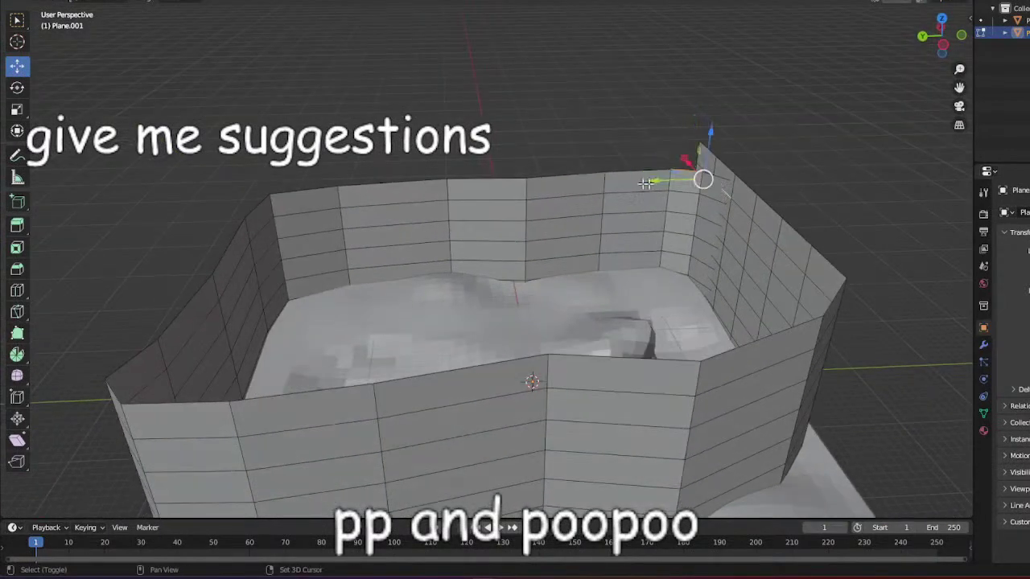
left_click(639, 183, "shift")
left_click(563, 182, "shift")
left_click(492, 189, "shift")
left_click(440, 191, "shift")
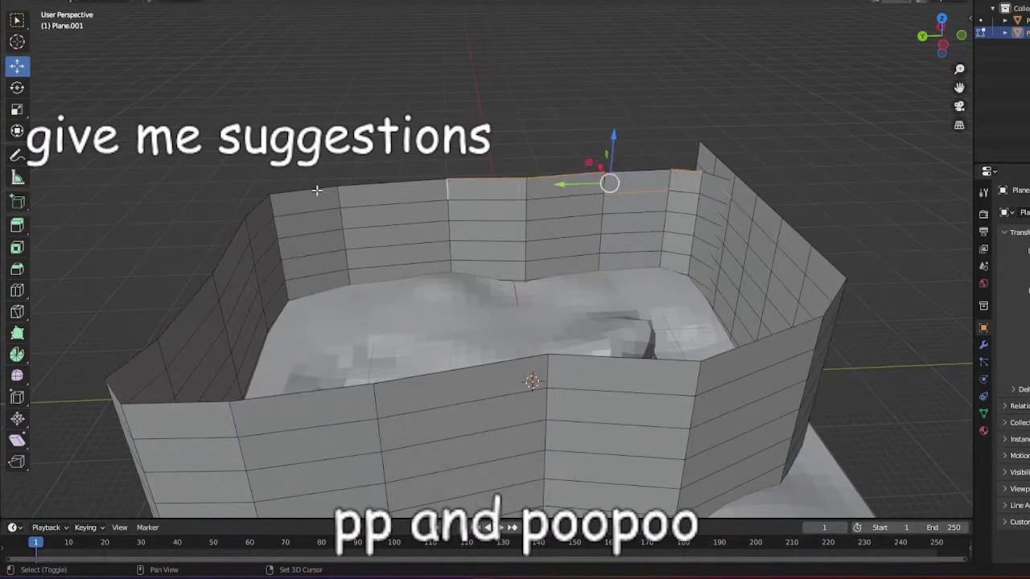
left_click(317, 190, "shift")
left_click(454, 201, "ctrl")
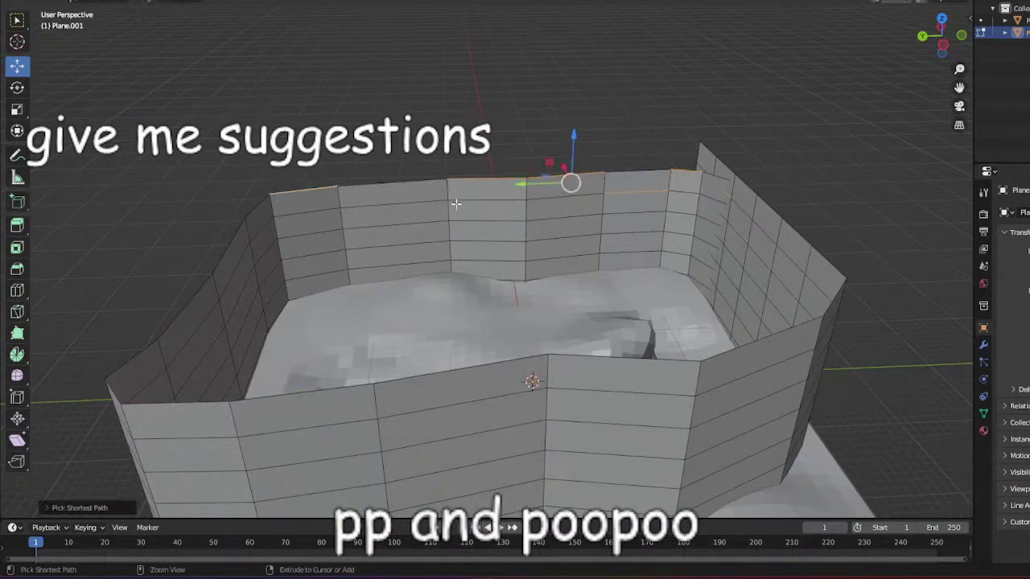
left_click(410, 185, "shift")
Add the adjoining sides' top border edges to the selection, include the corner edge, and raise them all along the Z axis.
middle_click_drag(557, 185, 430, 206)
left_click(587, 126, "shift")
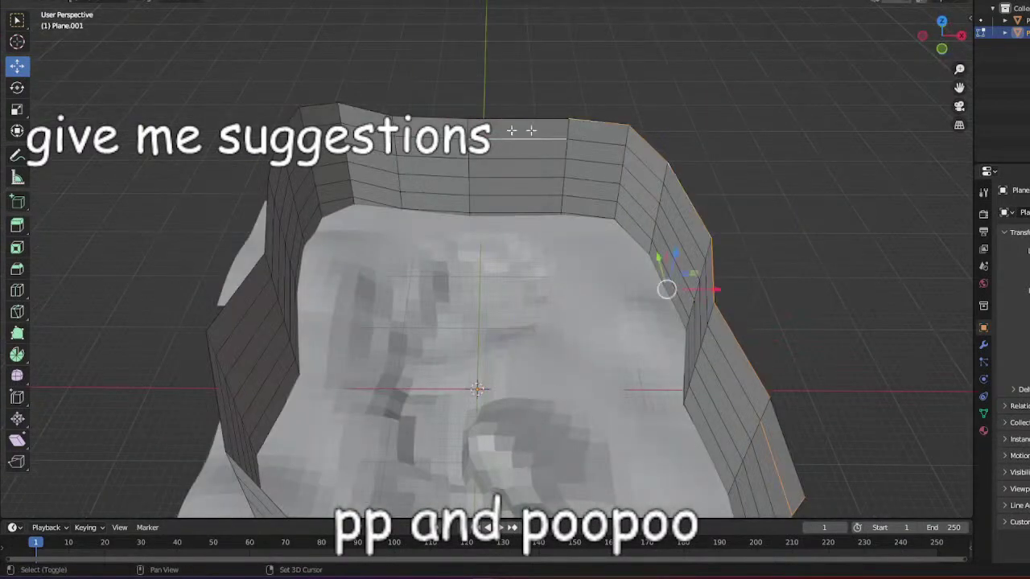
left_click(488, 121, "shift")
left_click(434, 119, "shift")
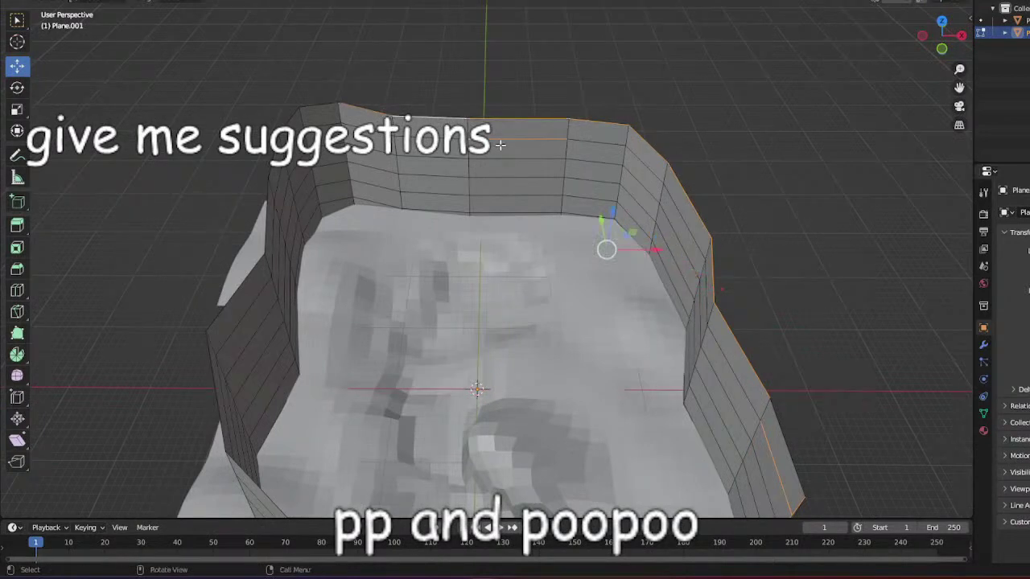
left_click(499, 144, "ctrl")
left_click(498, 119)
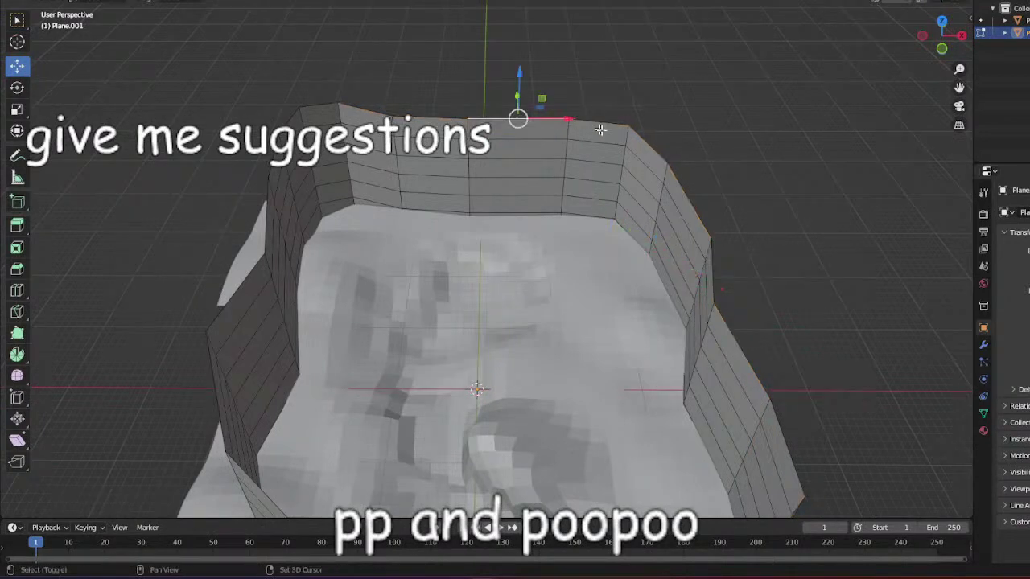
middle_click_drag(581, 130, 600, 135)
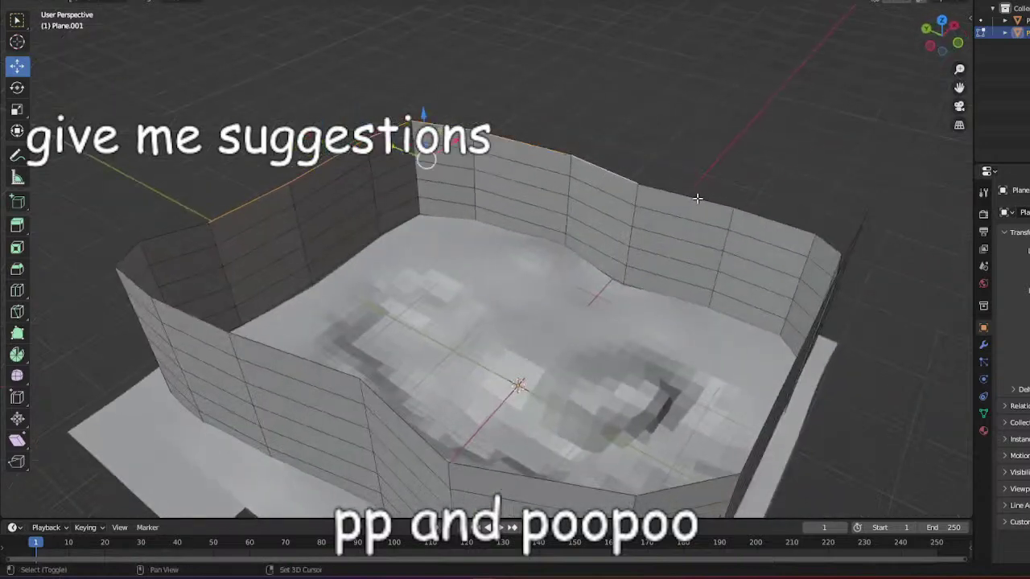
middle_click_drag(813, 233, 689, 180)
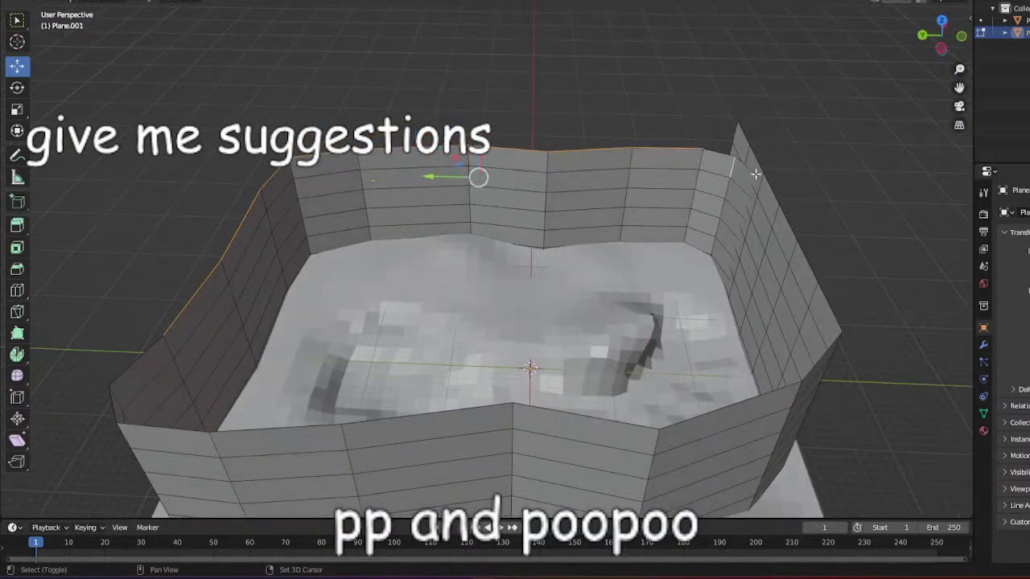
left_click(732, 160, "shift")
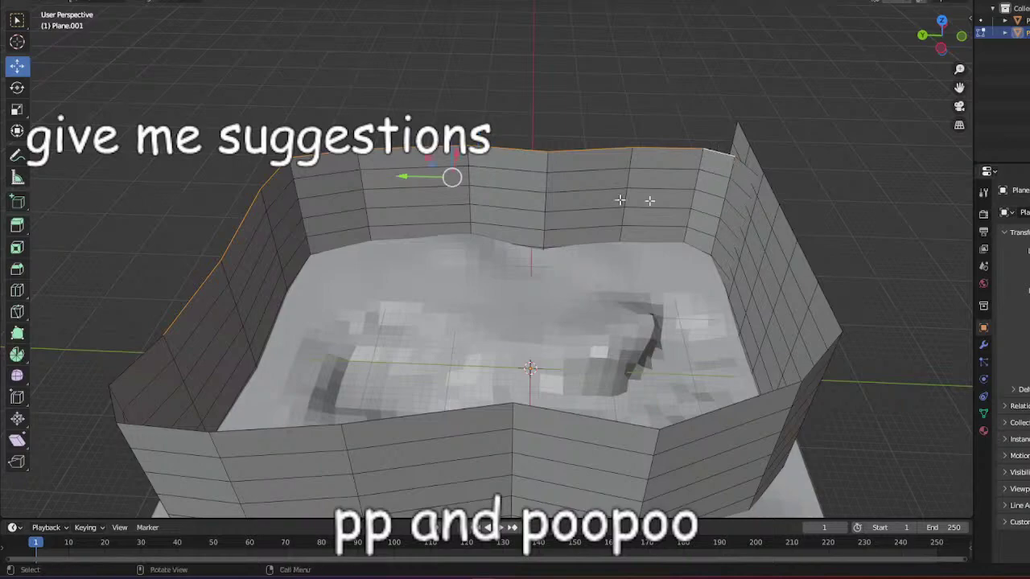
left_click_drag(453, 131, 453, 112)
Select the top edge of the overlapping end segment at the closing corner and raise it along the Z axis.
middle_click_drag(506, 120, 440, 113)
middle_click_drag(796, 286, 683, 251)
left_click(511, 92)
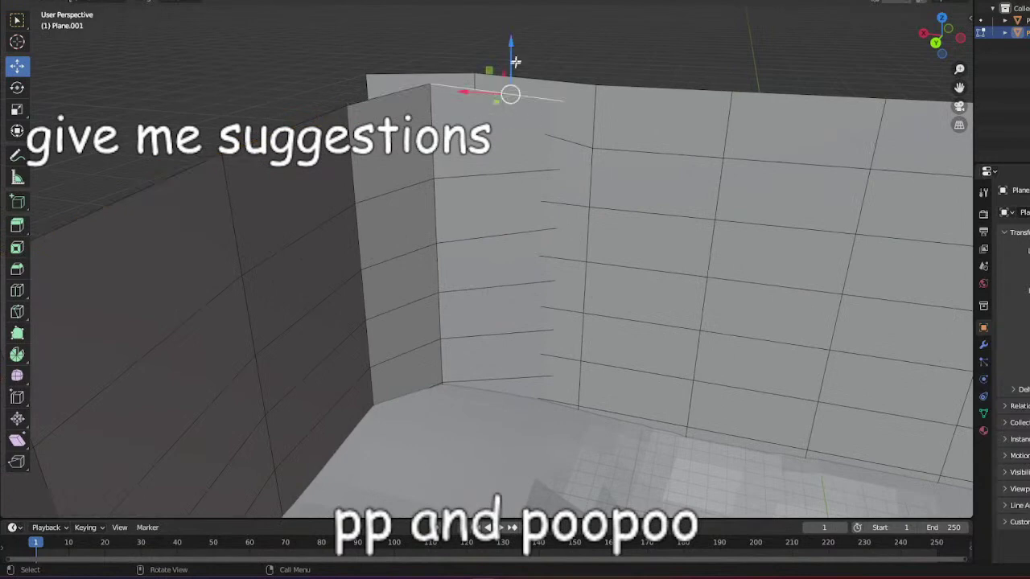
left_click_drag(511, 58, 556, 44)
Select the top edges of the wall side next to the closing corner, correcting the pick on the overlapping segment.
left_click(323, 107)
middle_click_drag(302, 94, 308, 283)
middle_click_drag(232, 164, 617, 281)
middle_click_drag(452, 234, 564, 189)
left_click(589, 192, "shift")
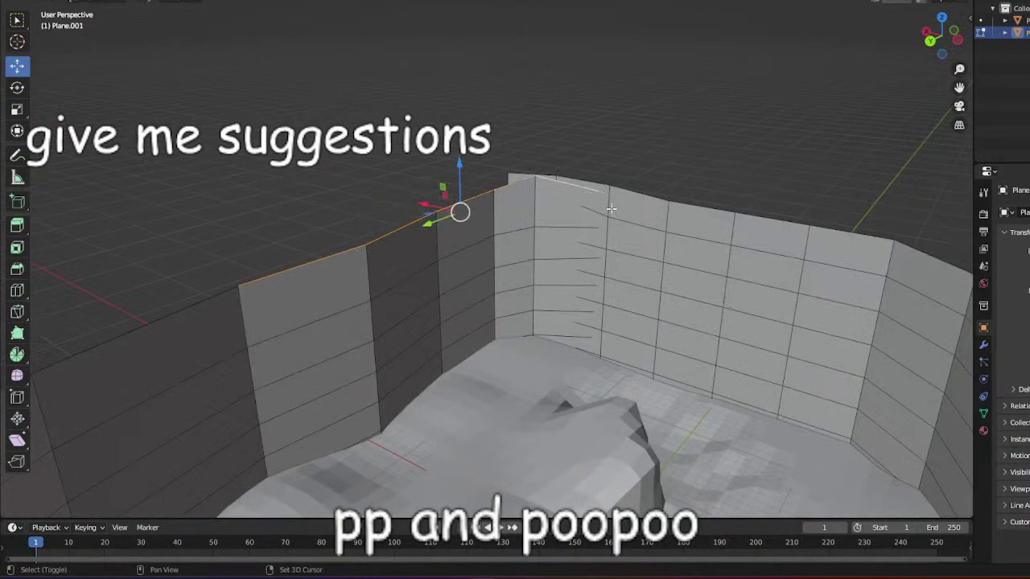
key("ctrl+z")
left_click(570, 182, "shift")
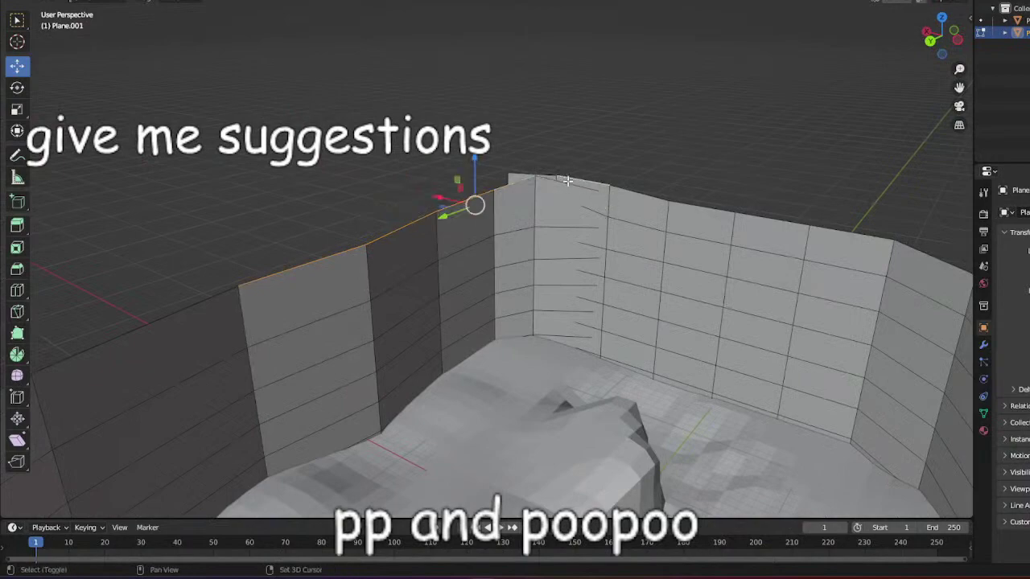
Select only the overlapping end segment's top edge and raise it further along Z toward the neighbouring wall's rim.
scroll(654, 230, "up", 3)
middle_click_drag(657, 232, 735, 299)
middle_click_drag(795, 230, 382, 286)
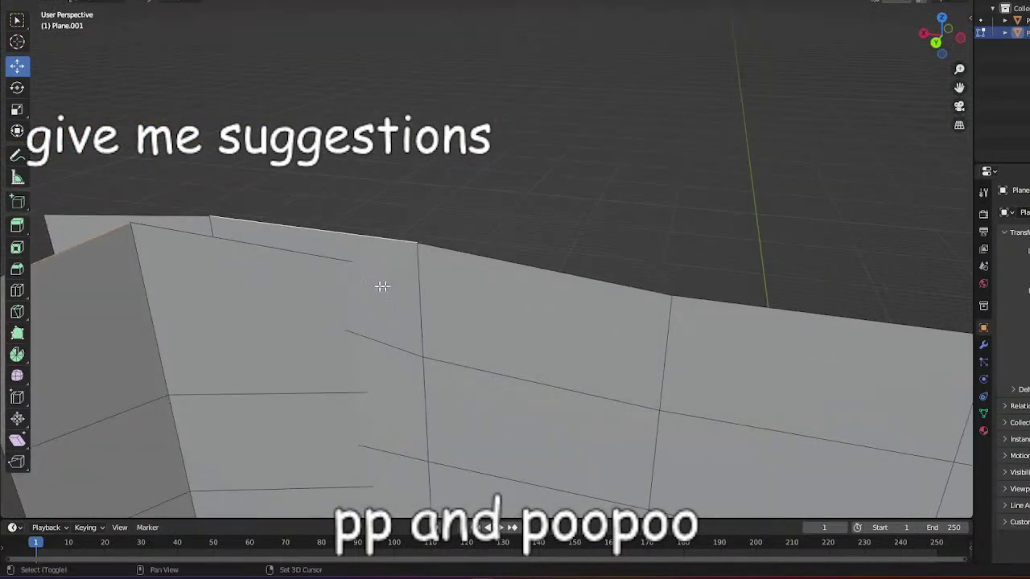
left_click(337, 270)
mouse_move(266, 201)
left_mouse_down()
mouse_move(269, 175)
mouse_move(284, 231)
mouse_move(268, 189)
left_mouse_up()
Select the first top edges of the border wall, starting beside the closing corner.
middle_click_drag(506, 184, 765, 414)
scroll(670, 371, "up", 1)
left_click(506, 339)
left_click(676, 396, "shift")
left_click(646, 387, "shift")
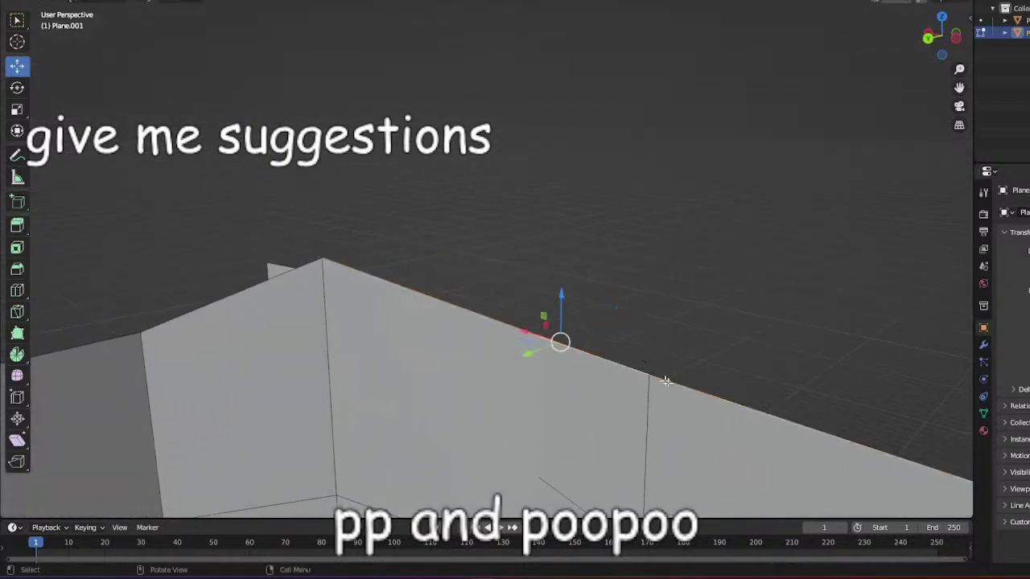
middle_click_drag(666, 381, 555, 326)
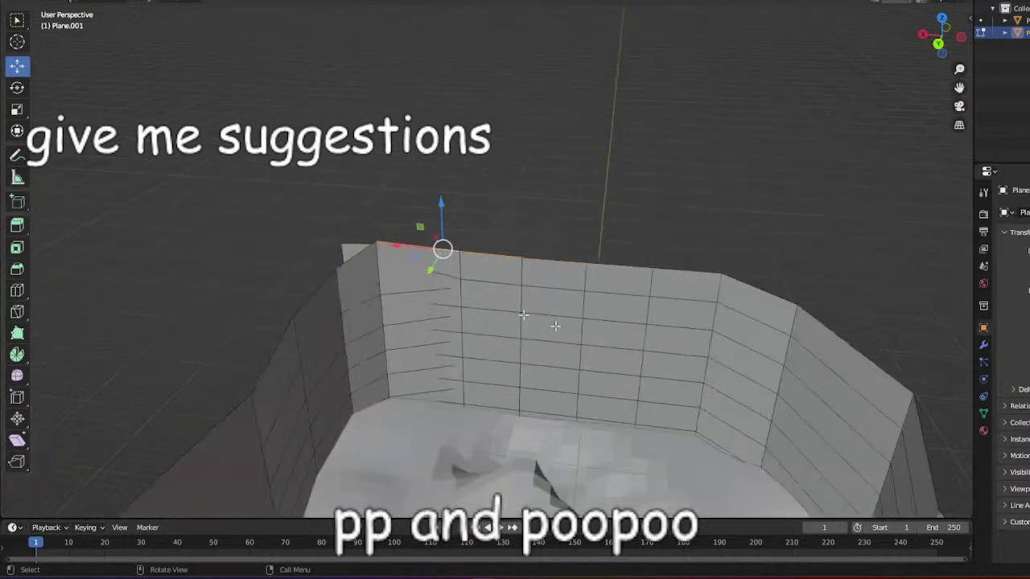
Add the rest of this wall side's top edges and the adjoining rim edges to the selection, correcting the wrongly picked lower edge.
left_click(345, 267, "shift")
left_click(552, 275, "shift")
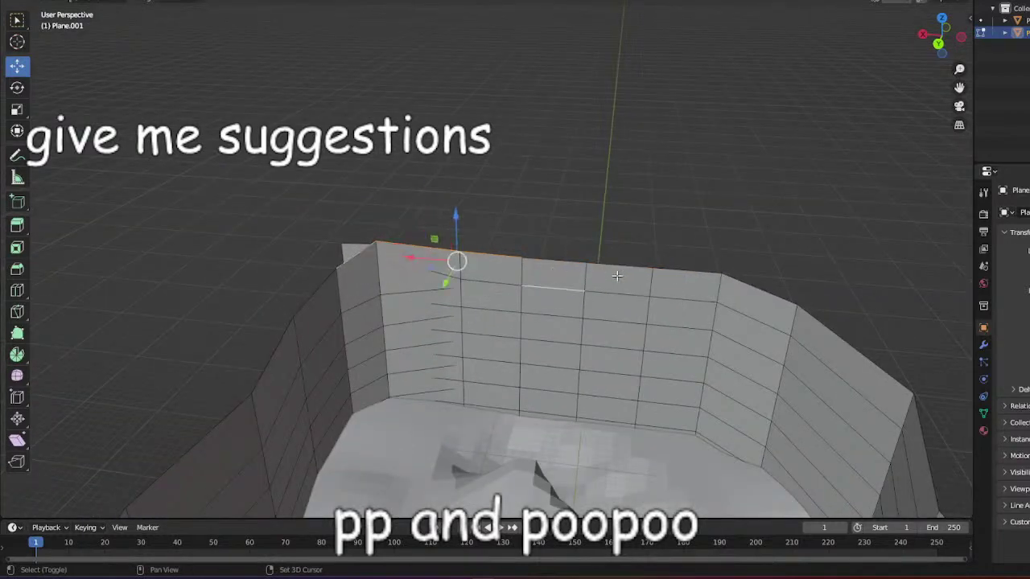
left_click(562, 262, "shift")
left_click(563, 285, "shift")
middle_click_drag(616, 292, 640, 294)
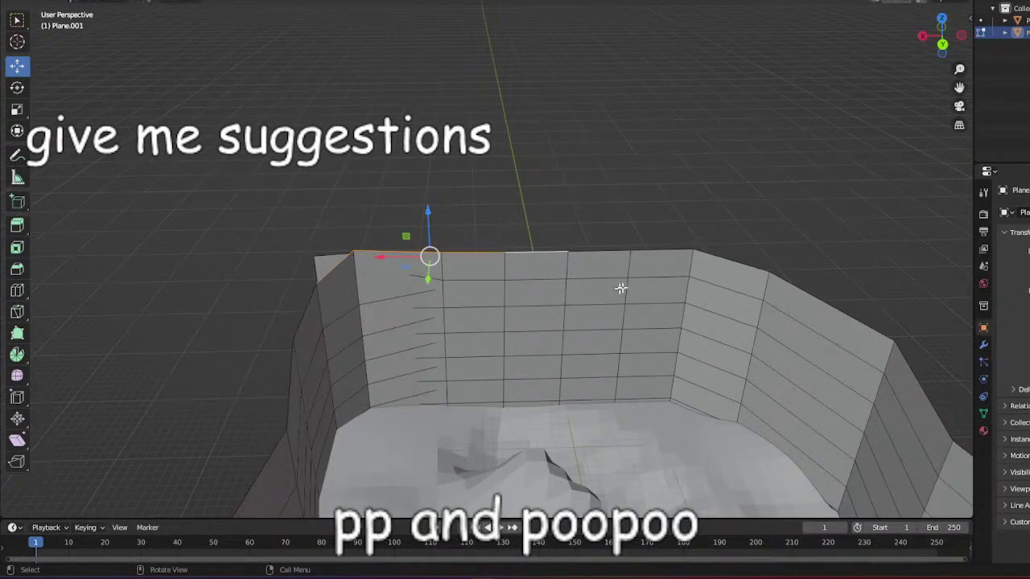
left_click(598, 256, "shift")
left_click(654, 260, "shift")
middle_click_drag(603, 275, 666, 288)
left_click(610, 199, "shift")
left_click(665, 199, "shift")
Add the next wall side's top edges up to its corner to the selection, excluding the wrongly picked edge below the rim.
middle_click_drag(705, 217, 566, 266)
left_click(510, 174, "shift")
left_click(627, 186, "shift")
left_click(603, 177, "shift")
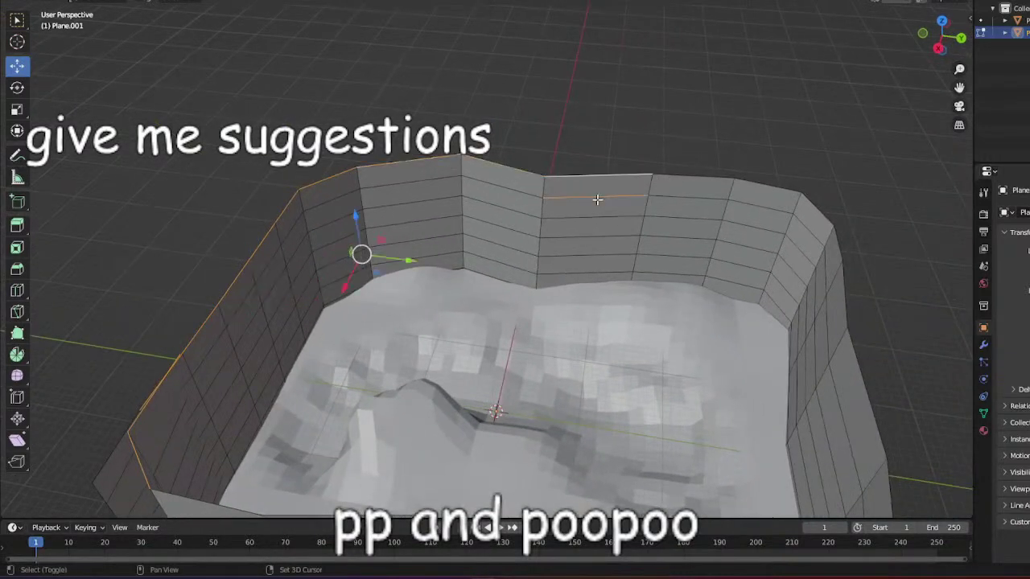
left_click(597, 195, "shift")
left_click(688, 170, "shift")
left_click(756, 183, "shift")
left_click(816, 203, "shift")
Extend the selection with the top edges of the following wall side.
middle_click_drag(728, 198, 847, 184)
left_click(468, 183, "shift")
left_click(524, 196, "shift")
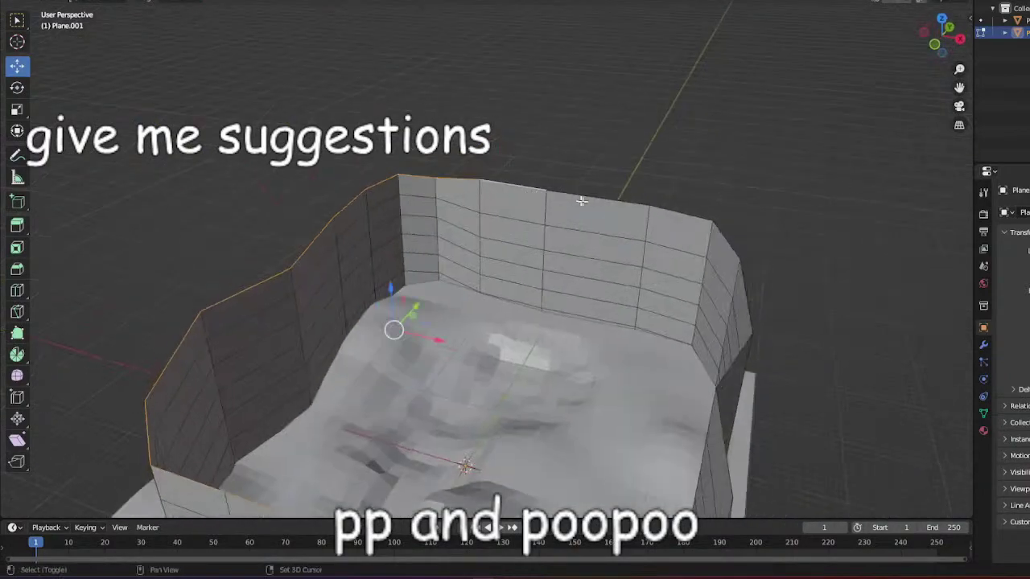
left_click(610, 207, "shift")
middle_click_drag(681, 217, 460, 205)
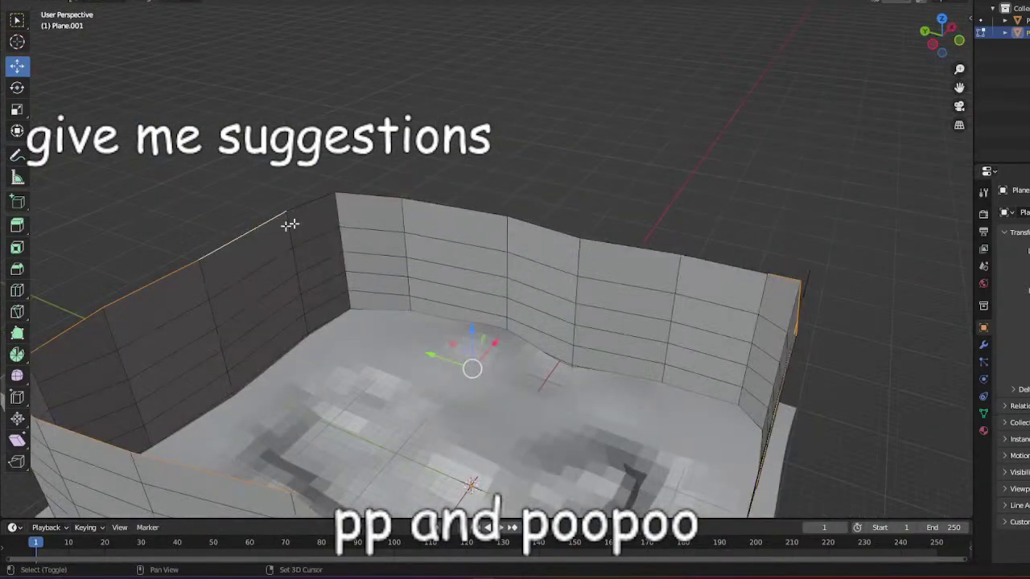
Add the last wall side's top edges so the selection runs around the entire rim.
left_click(314, 210, "shift")
left_click(377, 207, "shift")
left_click(475, 218, "shift")
left_click(555, 237, "shift")
left_click(648, 254, "shift")
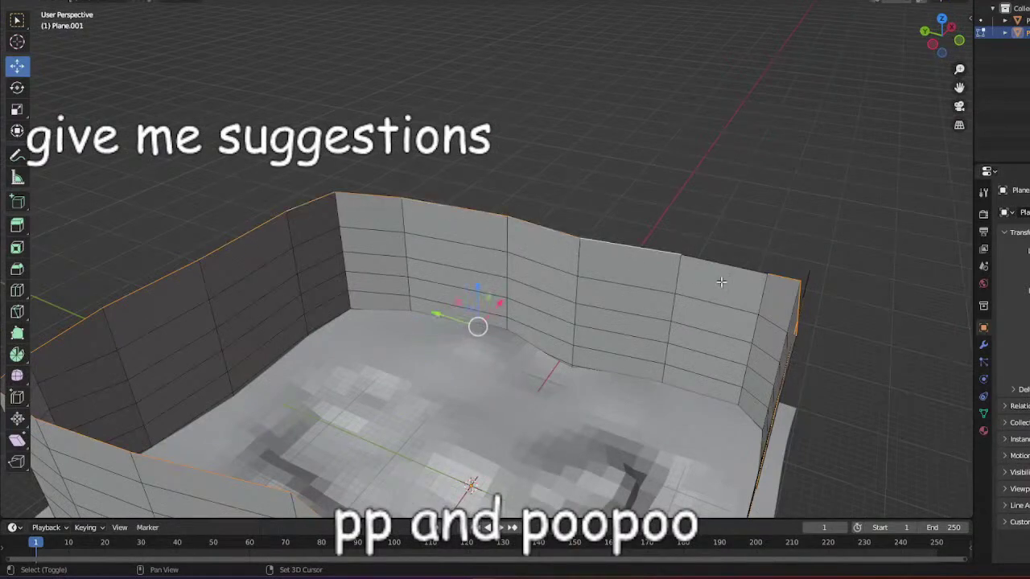
left_click(722, 281, "shift")
Extrude the selected rim loop straight upward into a new band of faces.
middle_click_drag(636, 259, 706, 296)
scroll(754, 269, "down", 3)
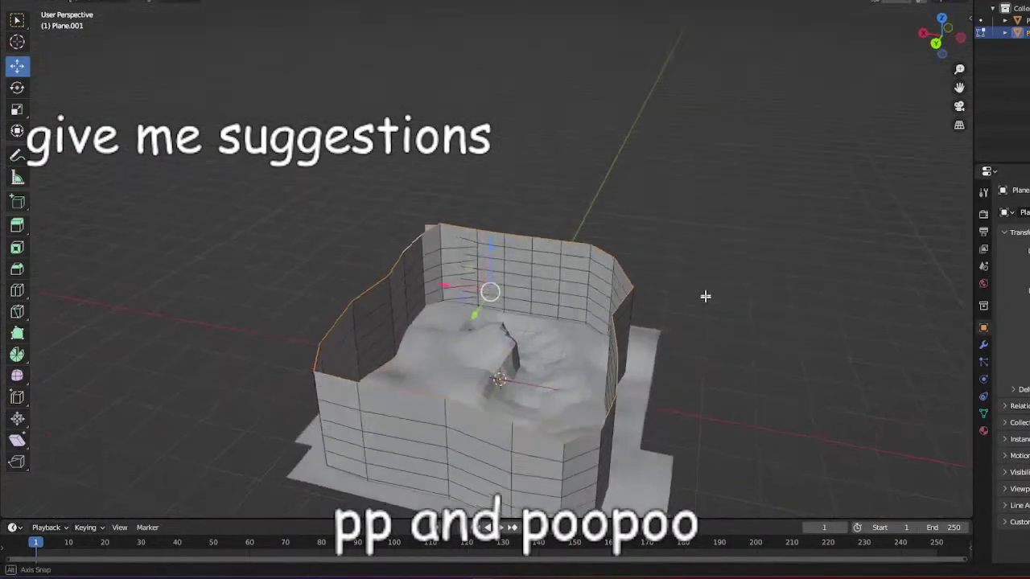
key("e")
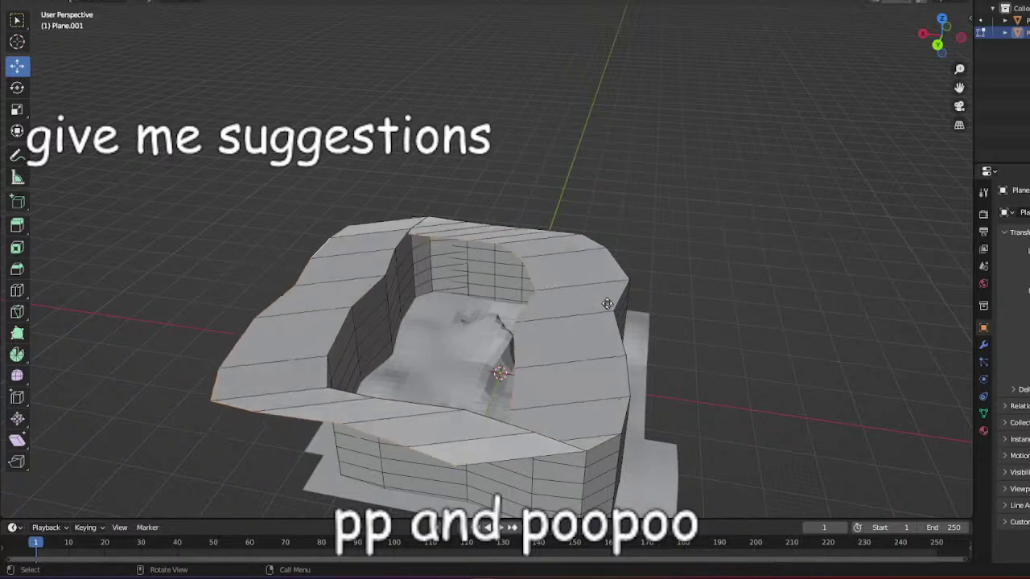
left_click(702, 219)
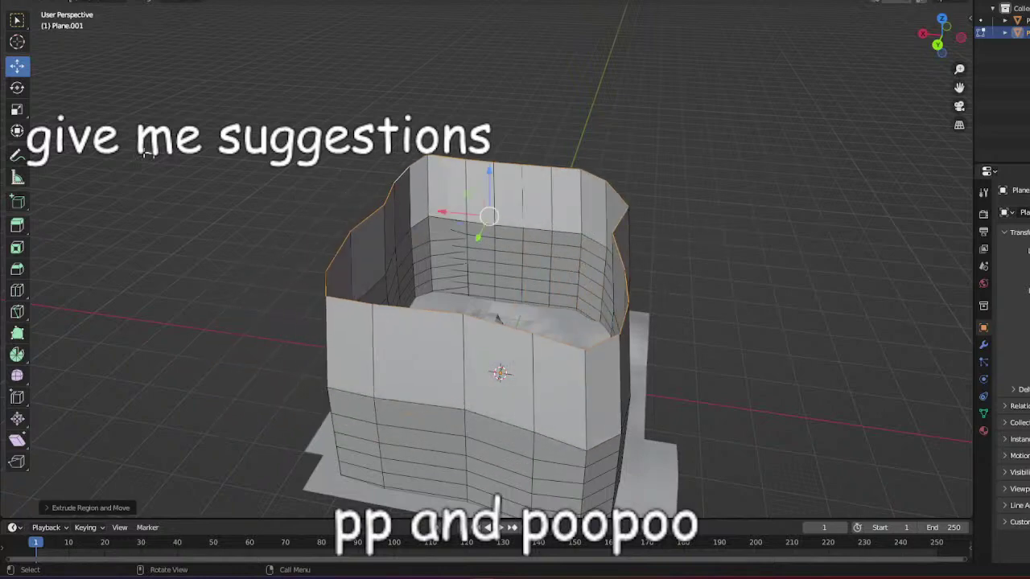
Scale the extruded rim loop outward and lower it along Z to form a wide ledge around the wall.
left_click(17, 109)
left_click_drag(515, 222, 561, 221)
middle_click_drag(561, 220, 417, 241)
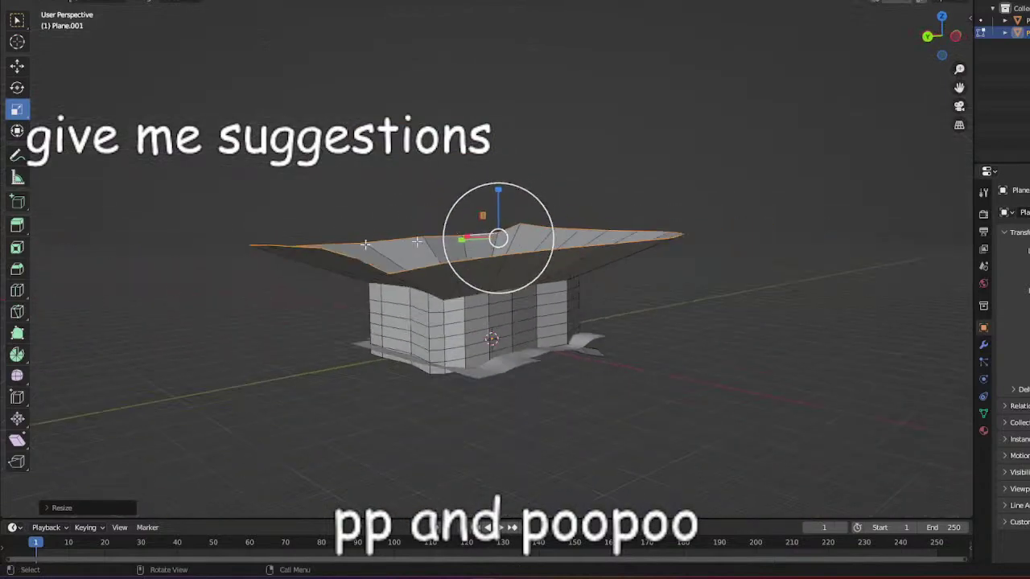
left_click(23, 63)
left_click_drag(501, 193, 499, 245)
middle_click_drag(657, 311, 758, 392)
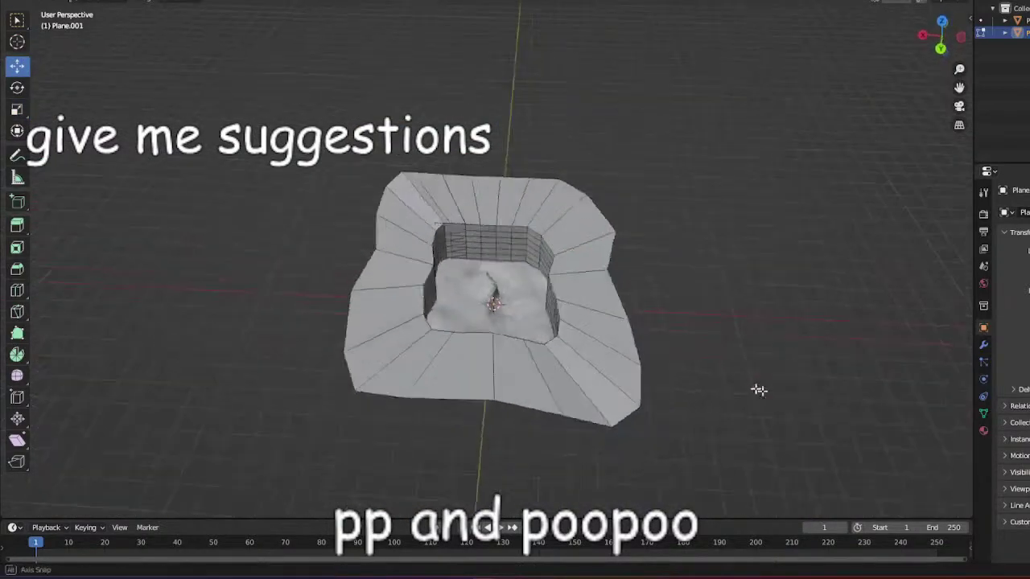
Examine the enclosed terrain and the surrounding ledge from inside and outside the wall.
scroll(759, 391, "up", 6)
middle_click_drag(700, 374, 592, 302)
scroll(634, 371, "up", 6)
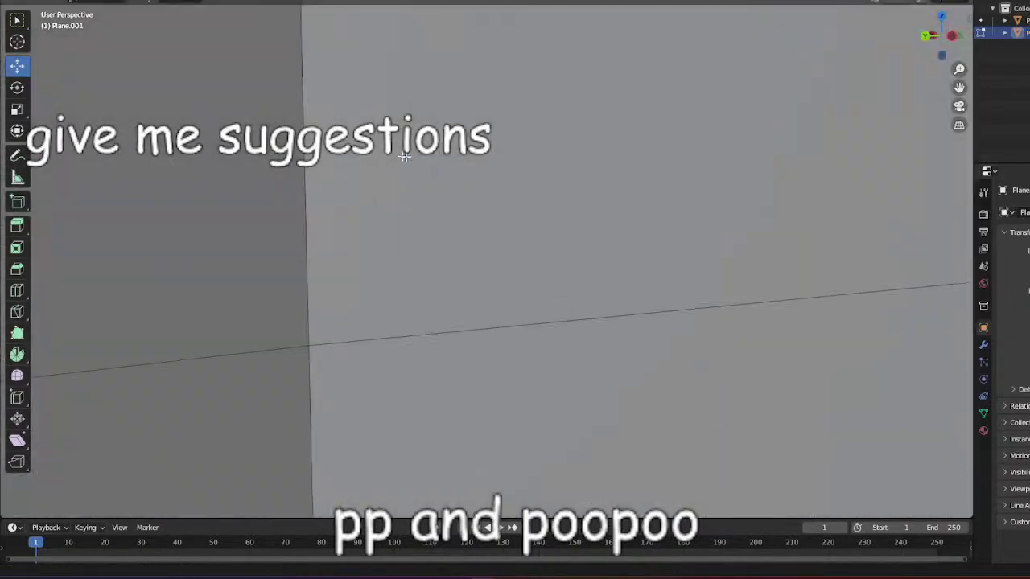
scroll(628, 351, "down", 3)
scroll(630, 351, "down", 3)
middle_click_drag(629, 351, 509, 256)
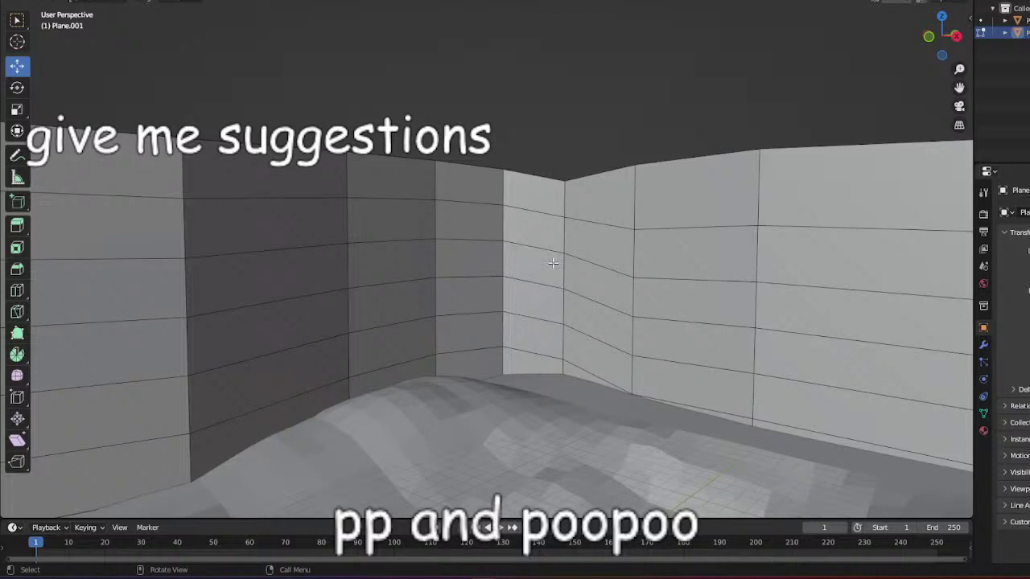
scroll(605, 224, "down", 6)
middle_click_drag(605, 225, 616, 301)
scroll(617, 301, "up", 3)
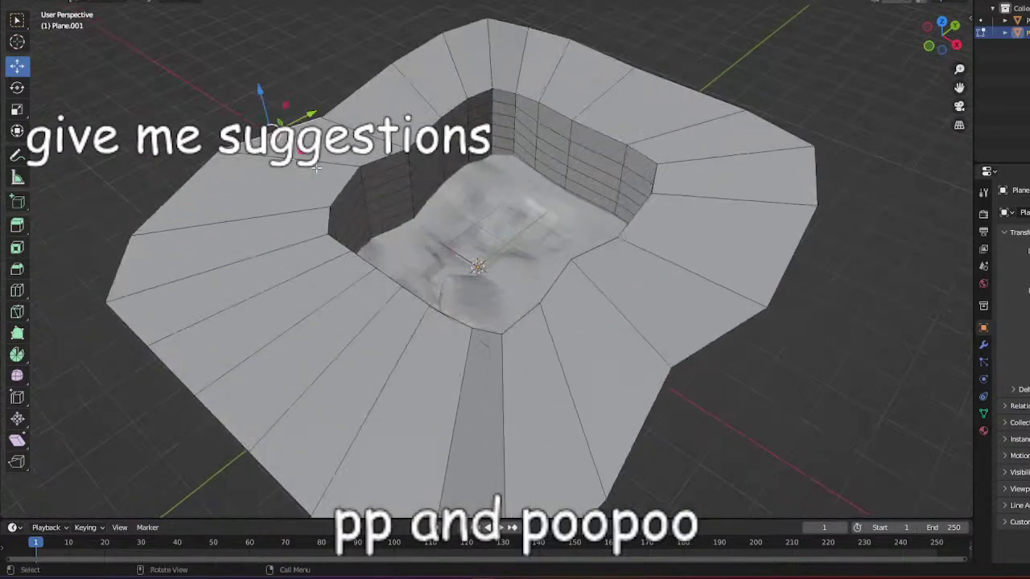
Restore the outer loop selection with an undo and scale the loop inward to narrow the ledge.
key("ctrl+z")
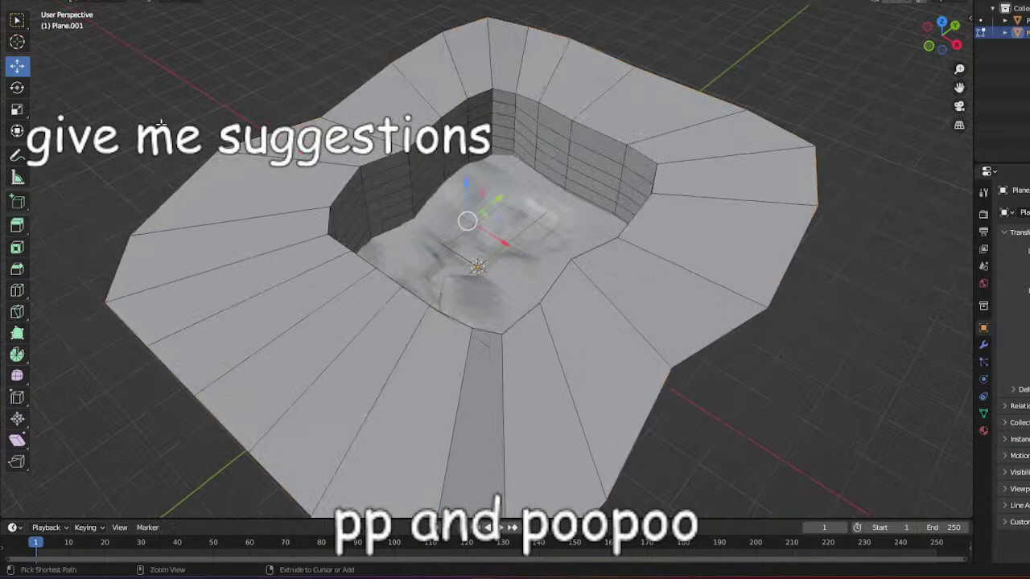
left_click(17, 110)
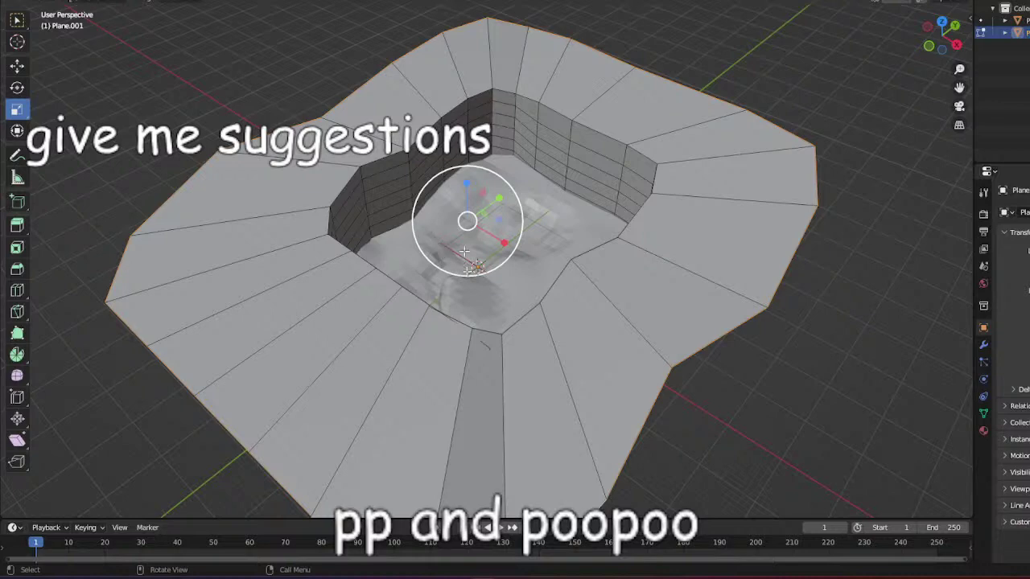
left_click_drag(448, 257, 460, 233)
scroll(554, 286, "up", 5)
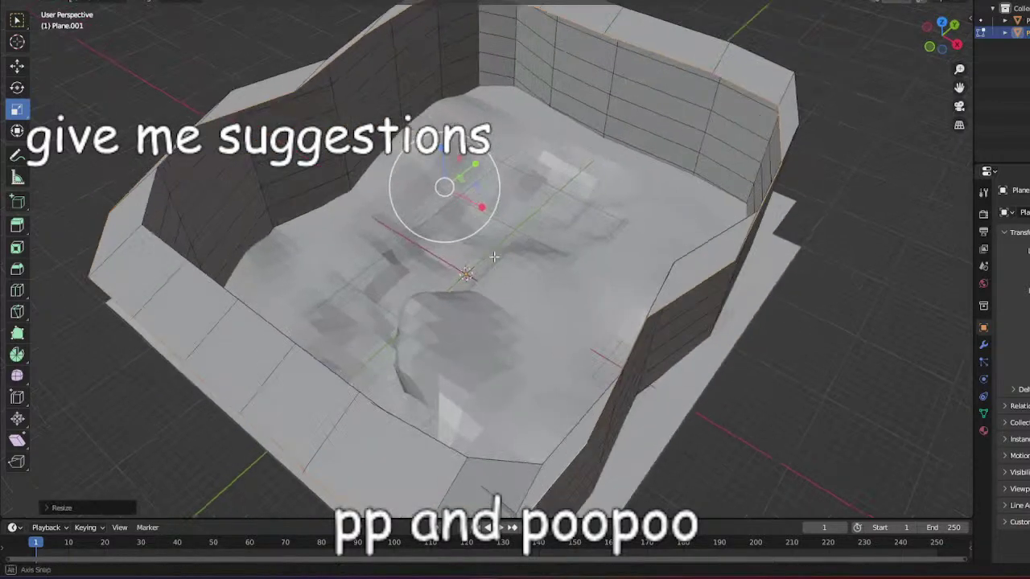
Move the outer rim loop horizontally to even out the ledge around the wall.
scroll(553, 287, "down", 2)
middle_click_drag(553, 287, 682, 213)
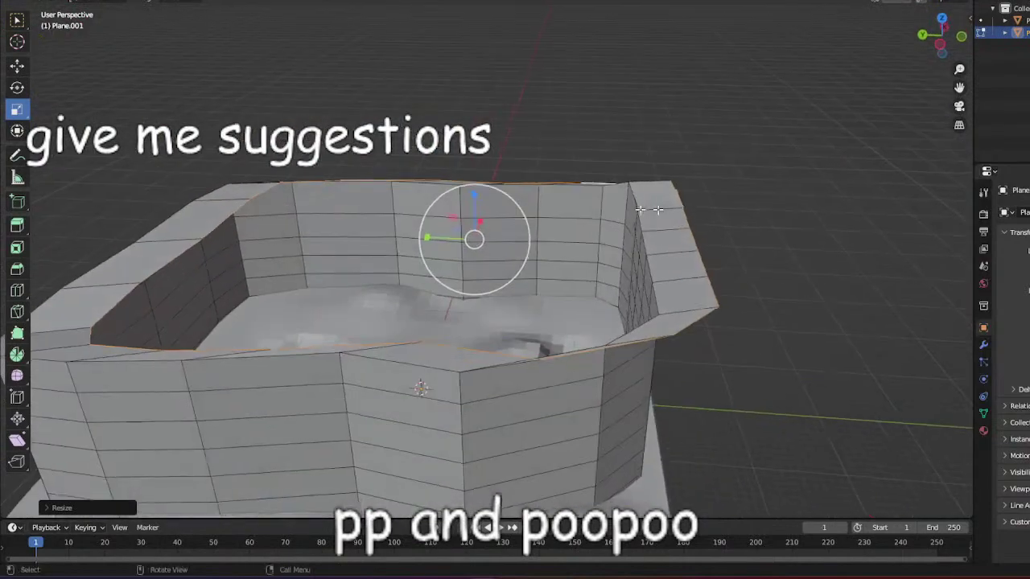
middle_click_drag(479, 234, 471, 255)
left_click(16, 66)
key("s")
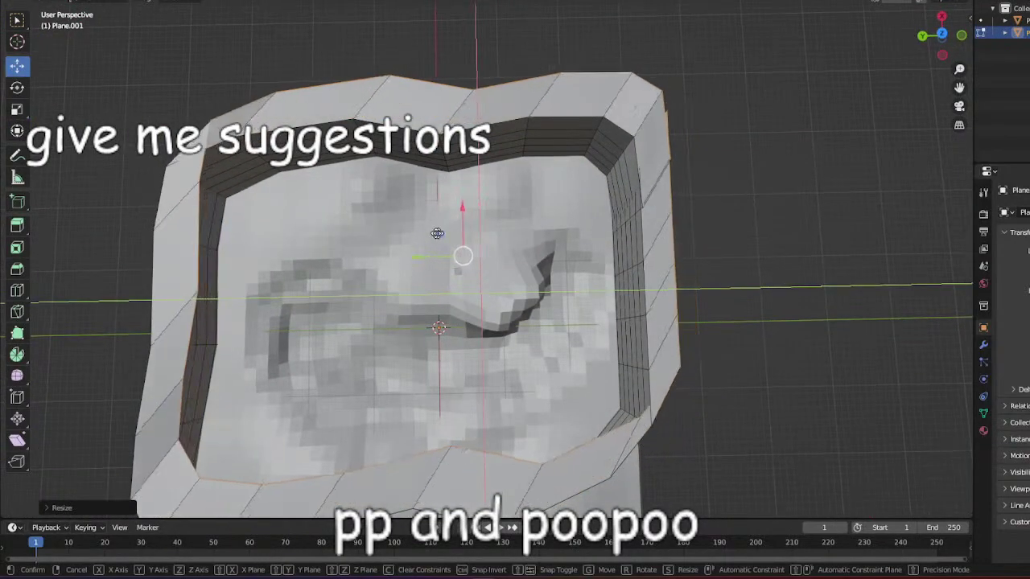
left_click_drag(397, 261, 393, 267)
scroll(393, 267, "down", 2)
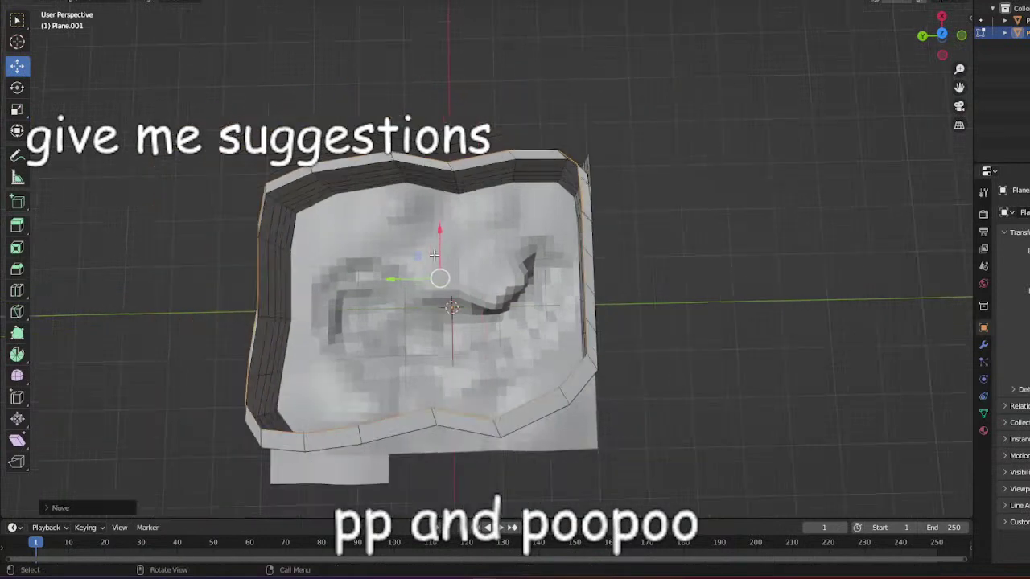
Scale the outer rim loop outward again to widen the ledge, adjusting it along the X and Y axes.
middle_click_drag(396, 265, 517, 258)
left_click(19, 110)
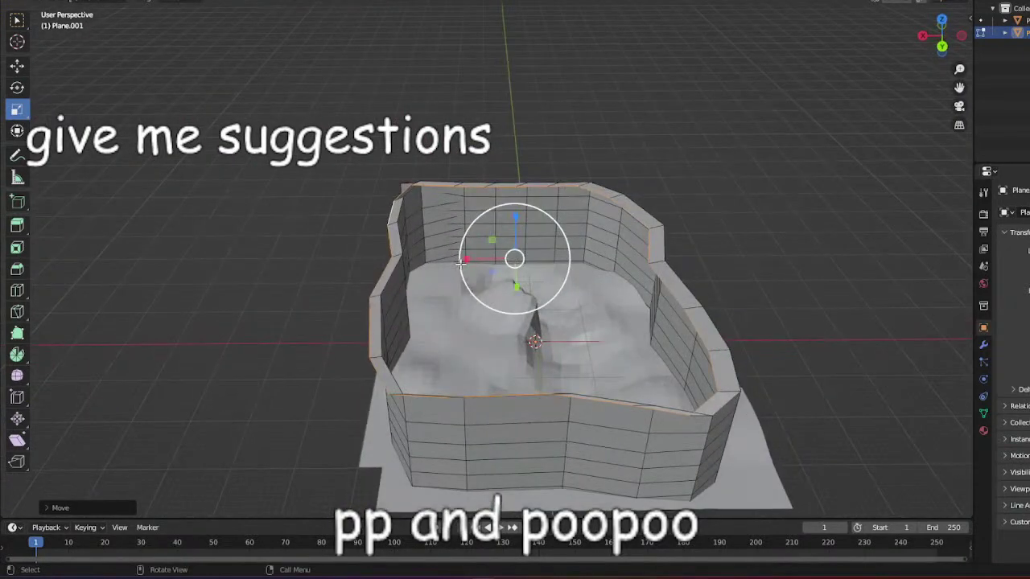
key("g")
right_click(457, 260)
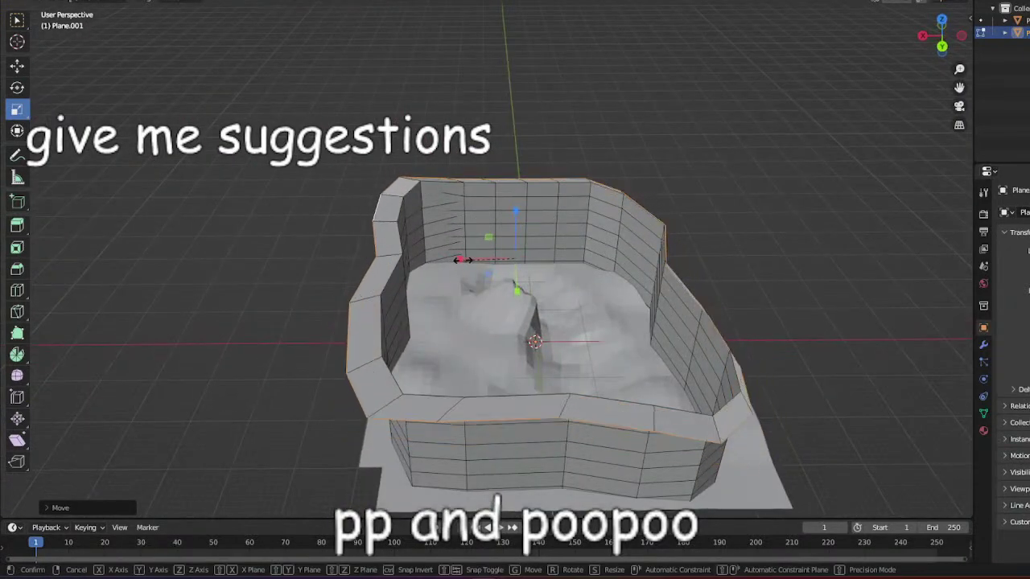
key("s")
key("z")
left_click(518, 216)
key("ctrl+z")
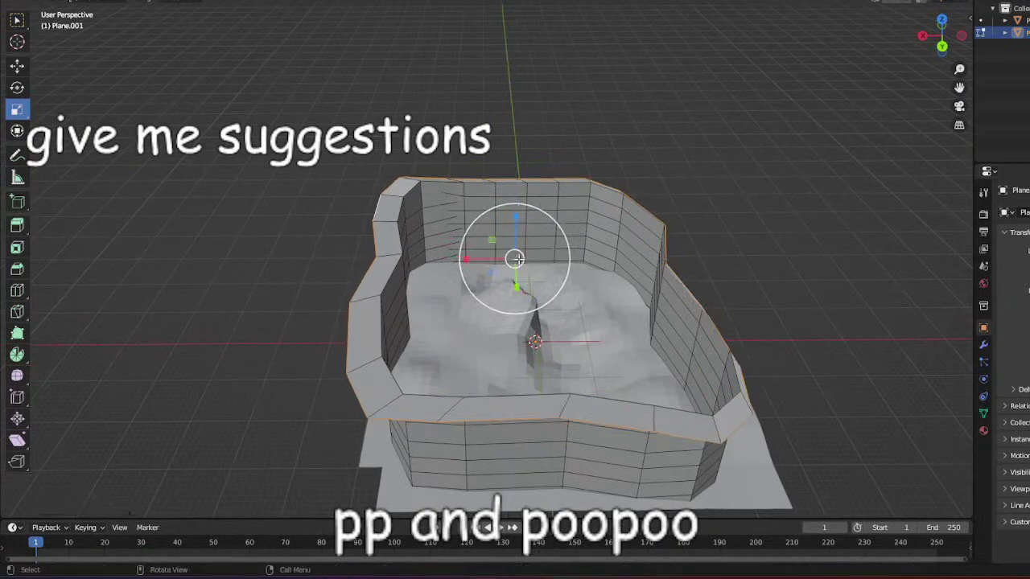
middle_click_drag(520, 216, 508, 299)
left_click_drag(504, 326, 504, 330)
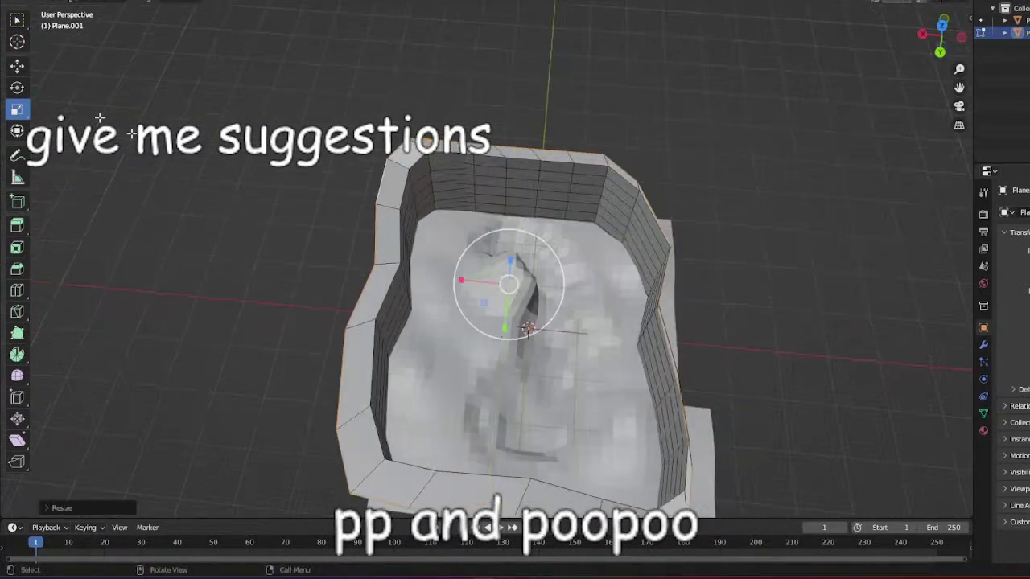
Shift the outer rim loop along the X axis to centre it and raise it along Z into a sloped lip.
left_click(17, 67)
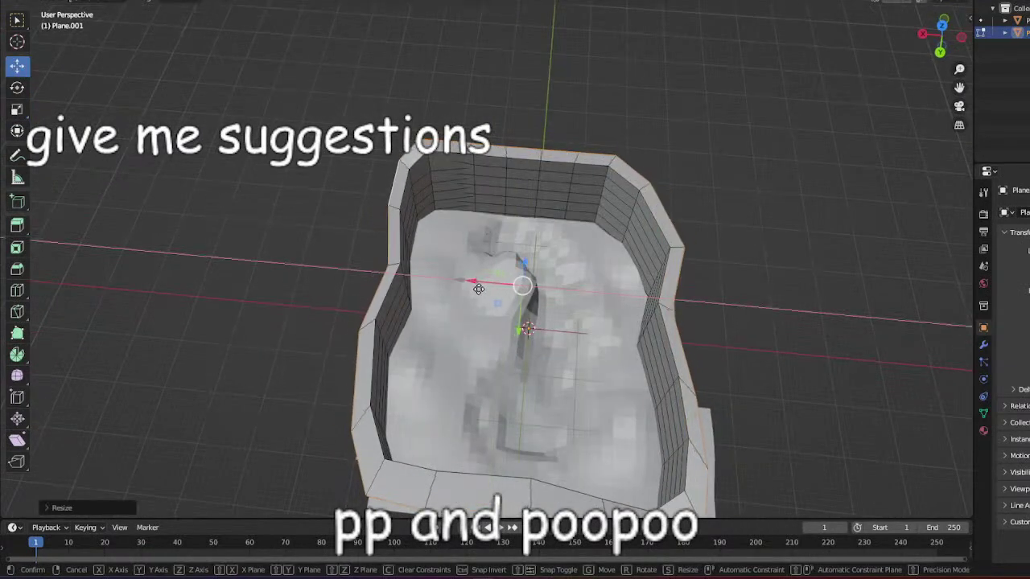
left_click_drag(517, 261, 524, 254)
middle_click_drag(524, 255, 491, 168)
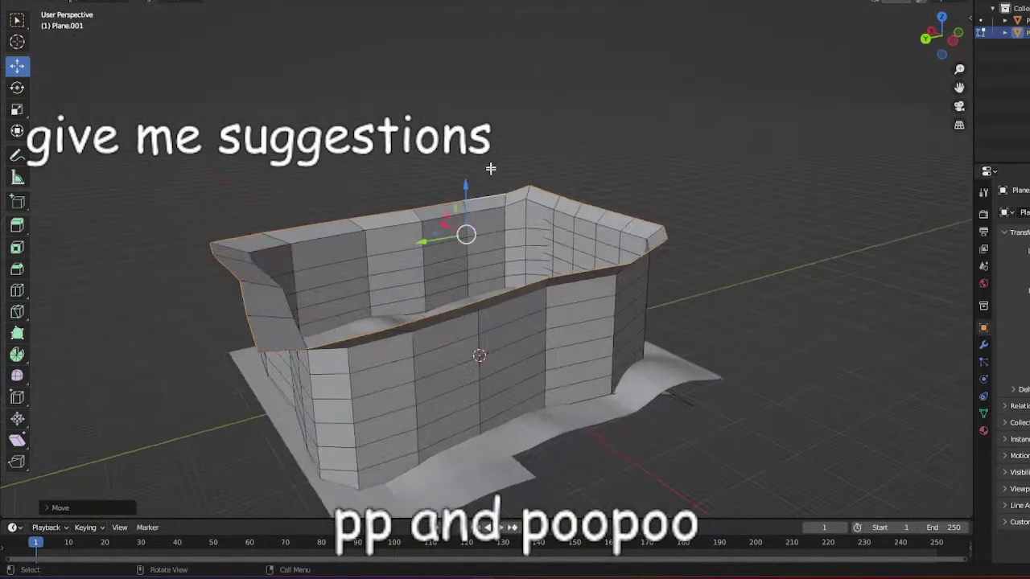
left_click_drag(468, 191, 470, 184)
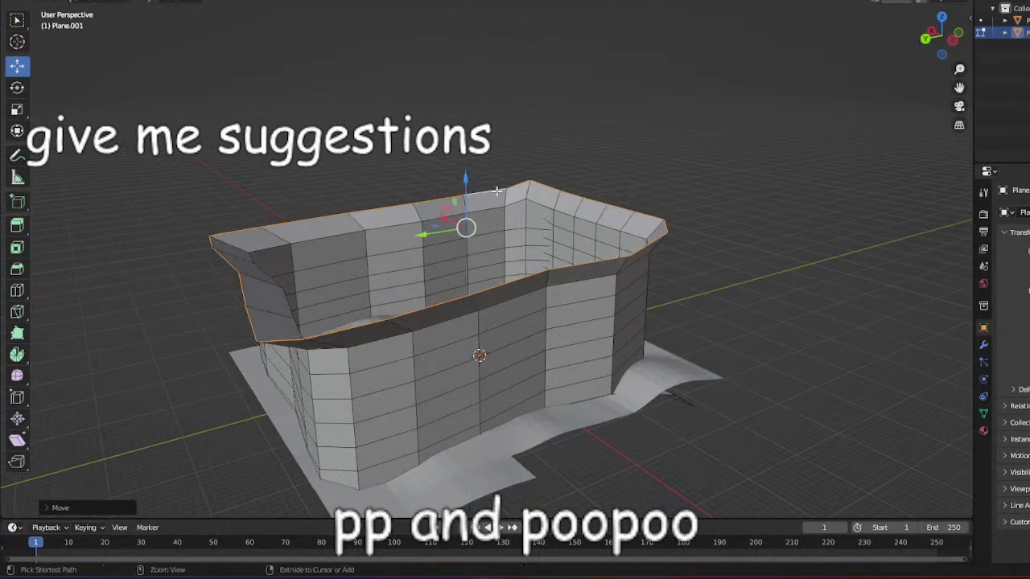
Extrude the outer rim loop and scale the new edges far outward into a broad surrounding surface.
mouse_move(497, 191)
middle_mouse_down()
mouse_move(552, 188)
mouse_move(507, 186)
middle_mouse_up()
left_click(17, 109)
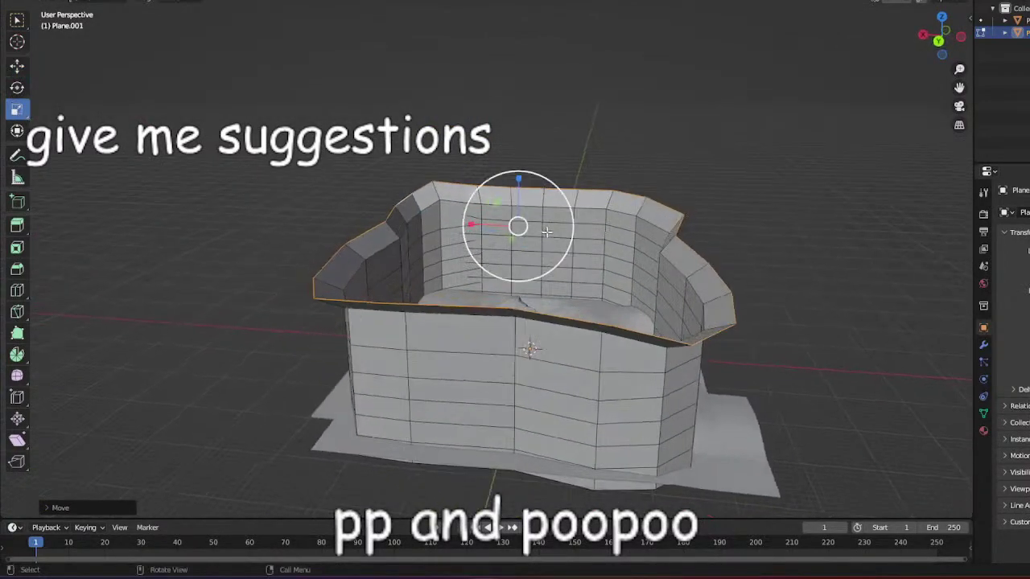
key("e")
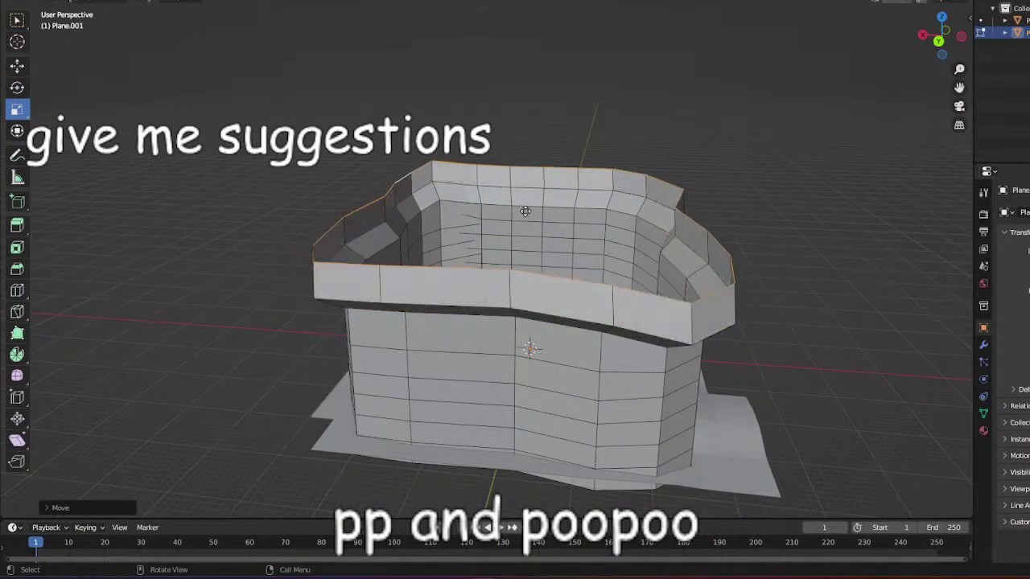
left_click(524, 212)
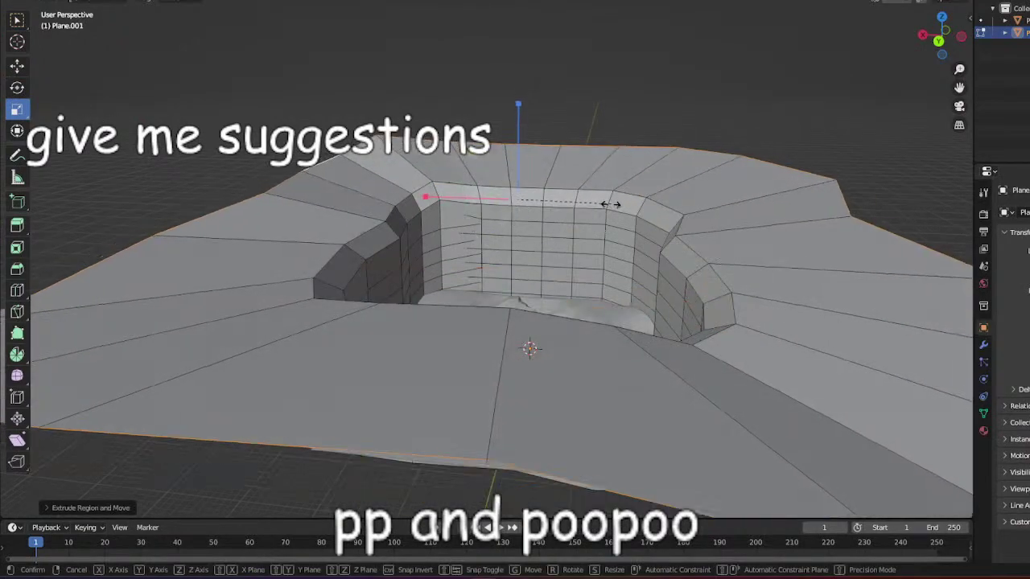
left_click(605, 205)
Reselect the outermost edge loop of the surrounding surface and scale it further outward.
middle_click_drag(611, 138, 636, 183)
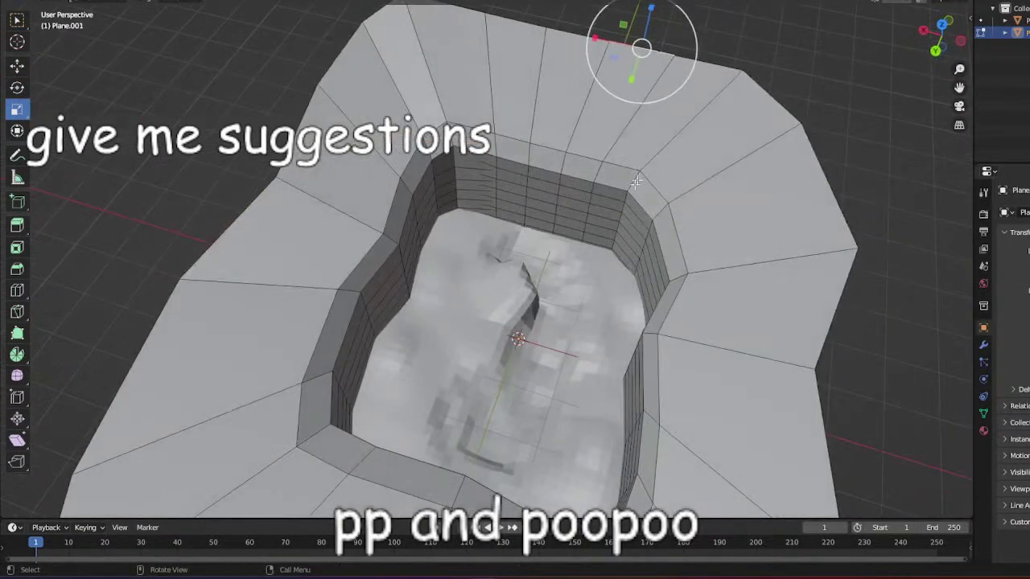
scroll(636, 183, "down", 4)
left_click(638, 211, "alt")
left_click_drag(538, 255, 550, 260)
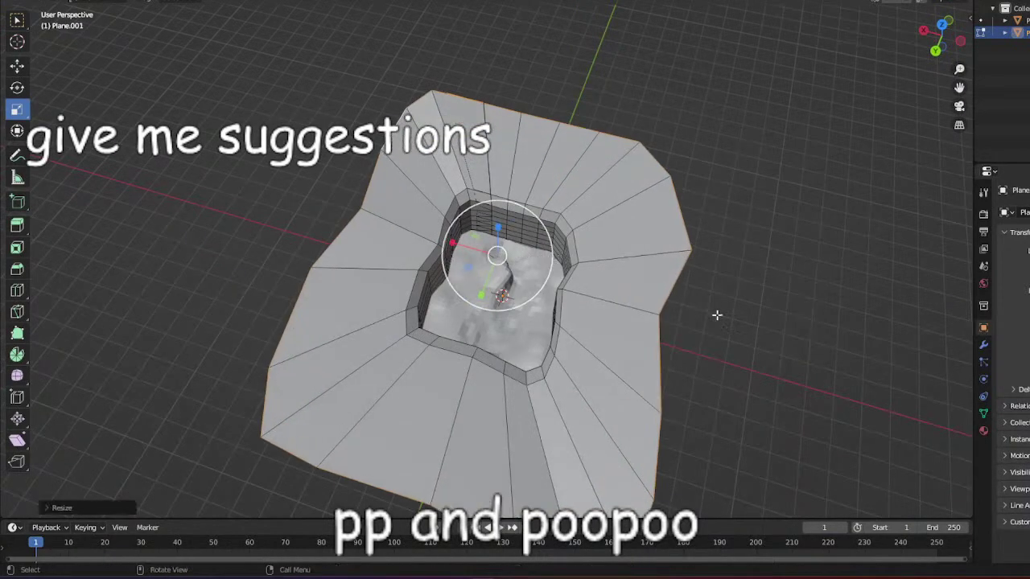
left_click(694, 293)
left_click(20, 67)
middle_click_drag(497, 224, 519, 169)
scroll(515, 241, "up", 7)
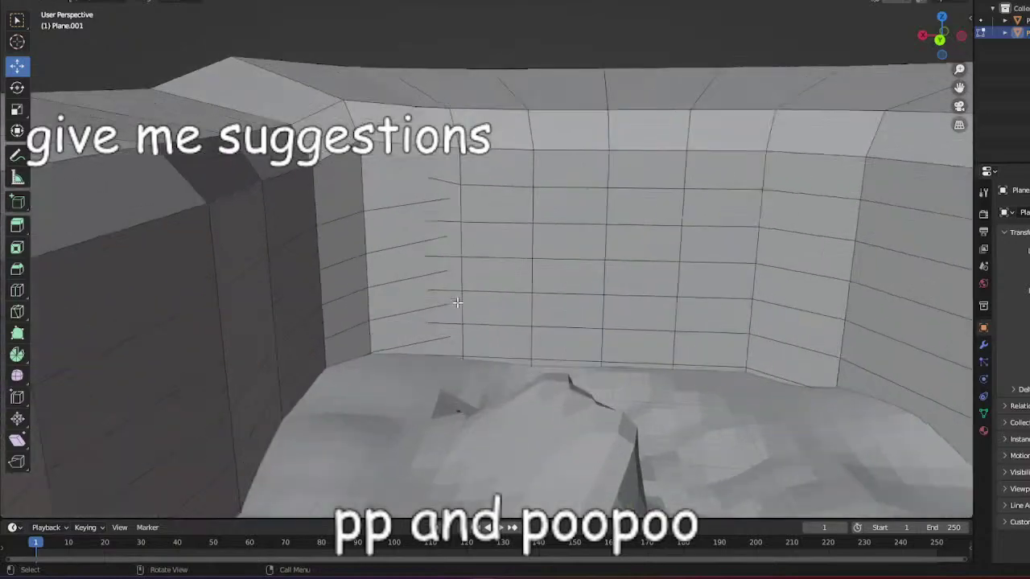
Switch the border wall mesh from Edit Mode to Object Mode and show the viewport in material preview shading.
middle_click_drag(457, 303, 767, 362)
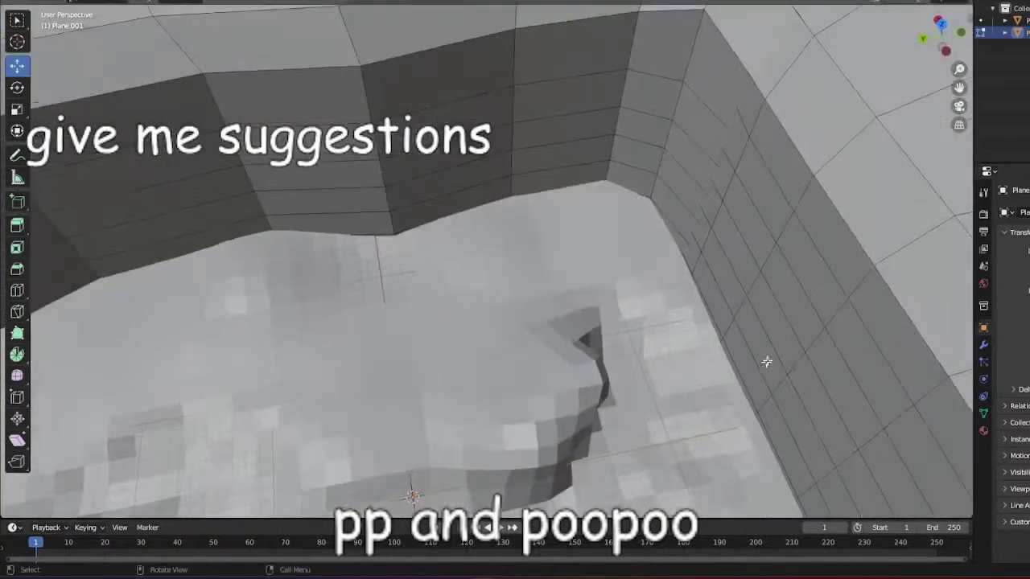
scroll(767, 362, "down", 5)
middle_click_drag(839, 379, 582, 334)
scroll(582, 333, "up", 5)
middle_click_drag(724, 209, 663, 216)
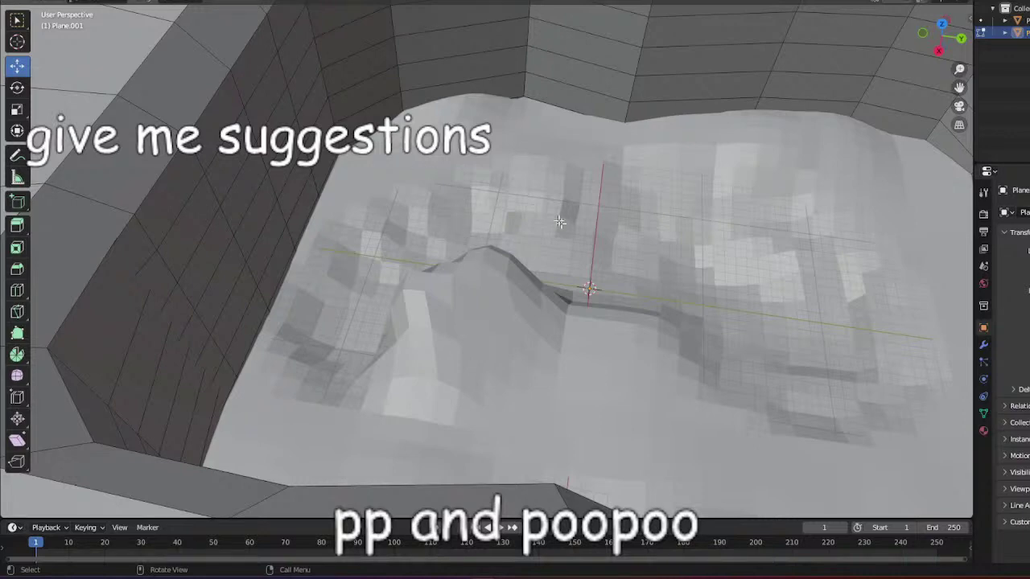
middle_click_drag(455, 198, 378, 214)
left_click(82, 1)
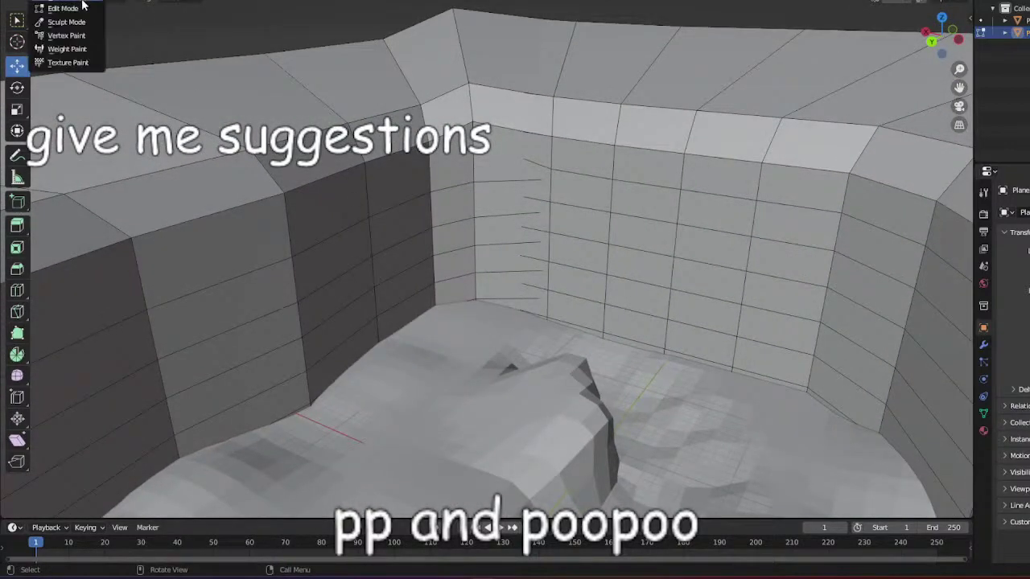
left_click(83, 0)
left_click(941, 1)
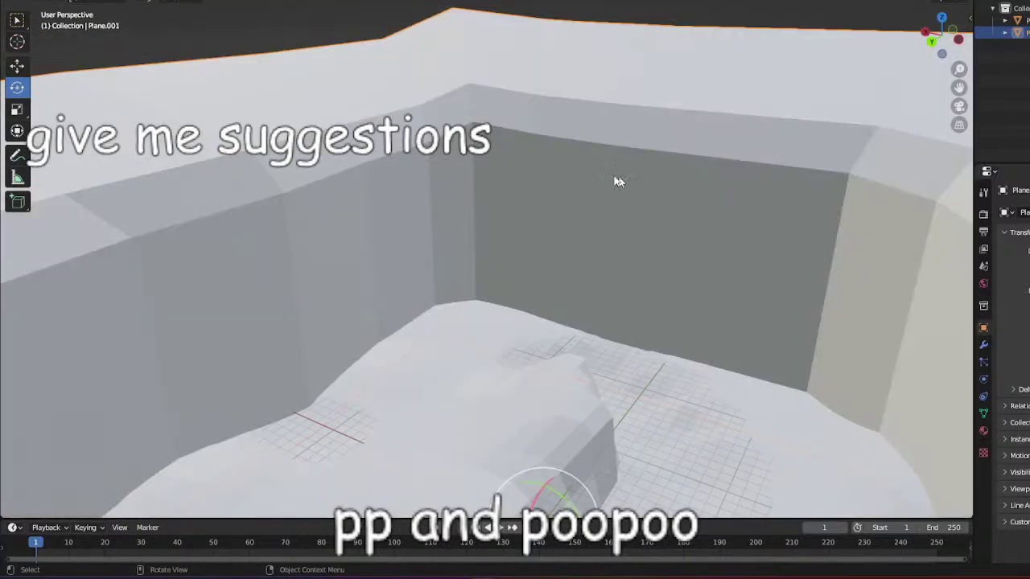
Inspect the whole model from outside, selecting the terrain and reselecting the border wall object.
middle_click_drag(614, 179, 824, 278)
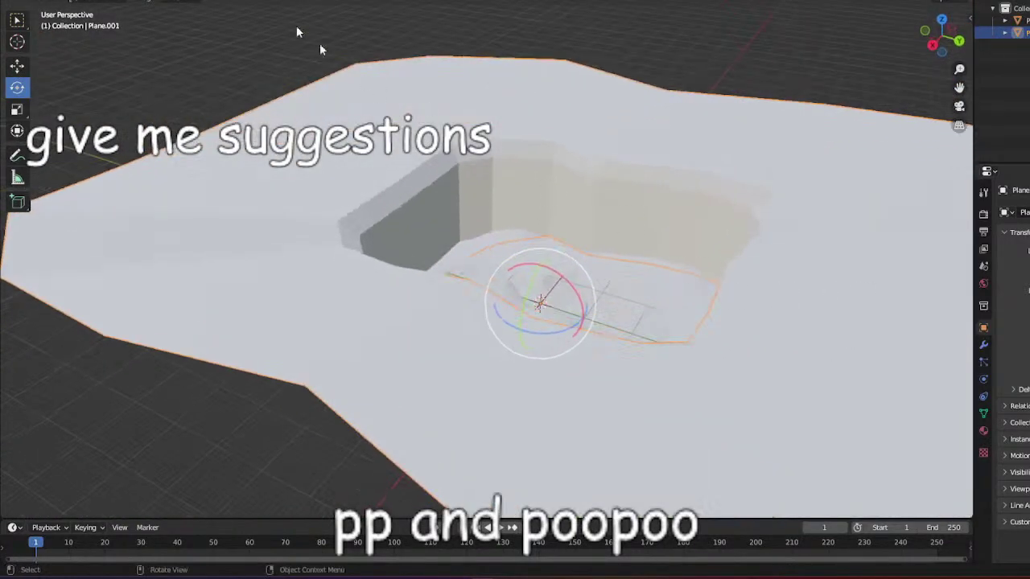
left_click(495, 231)
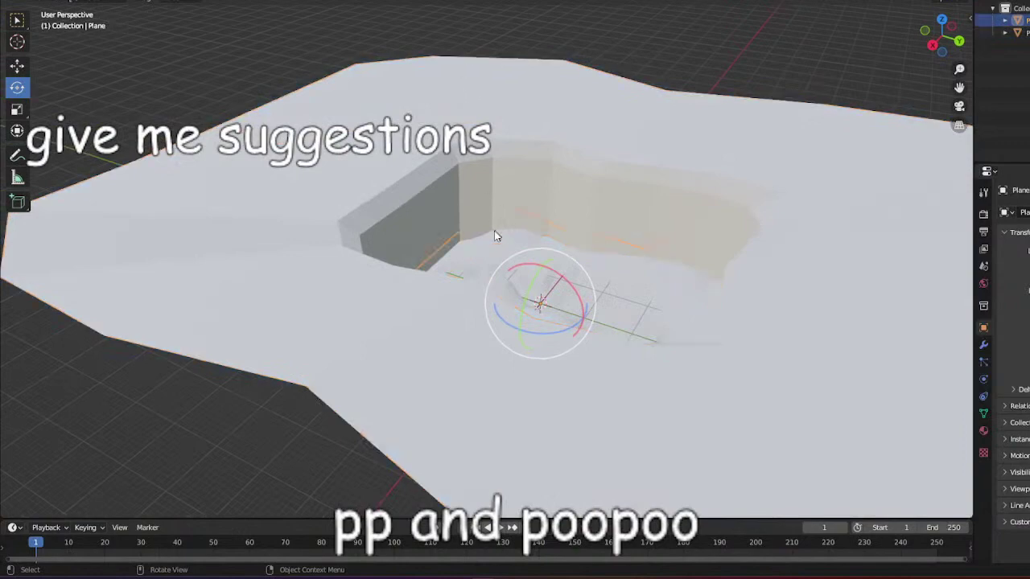
left_click(459, 175)
middle_click_drag(577, 278, 527, 209)
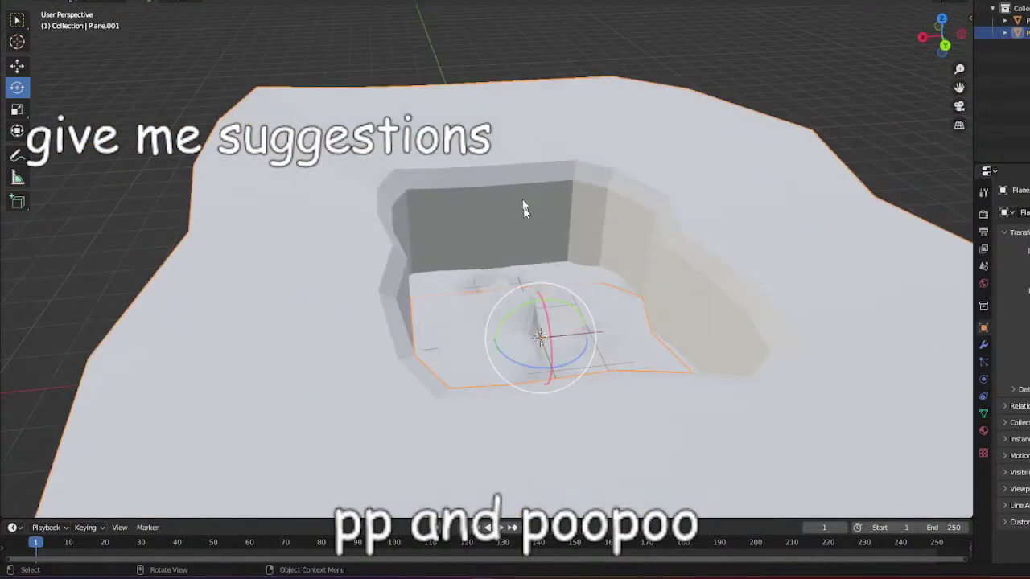
left_click(77, 3)
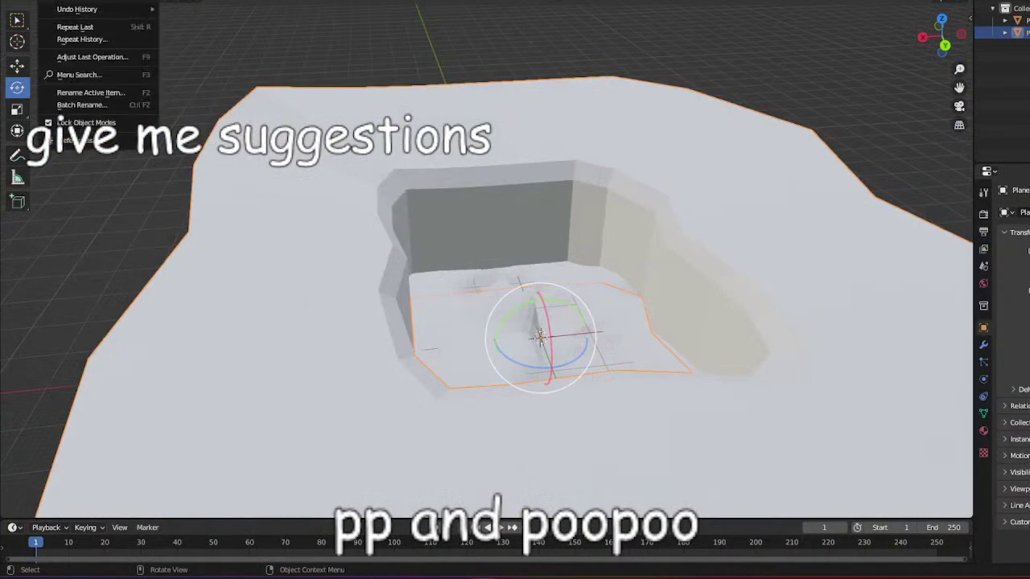
left_click(67, 1)
left_click(259, 29)
left_click(521, 148)
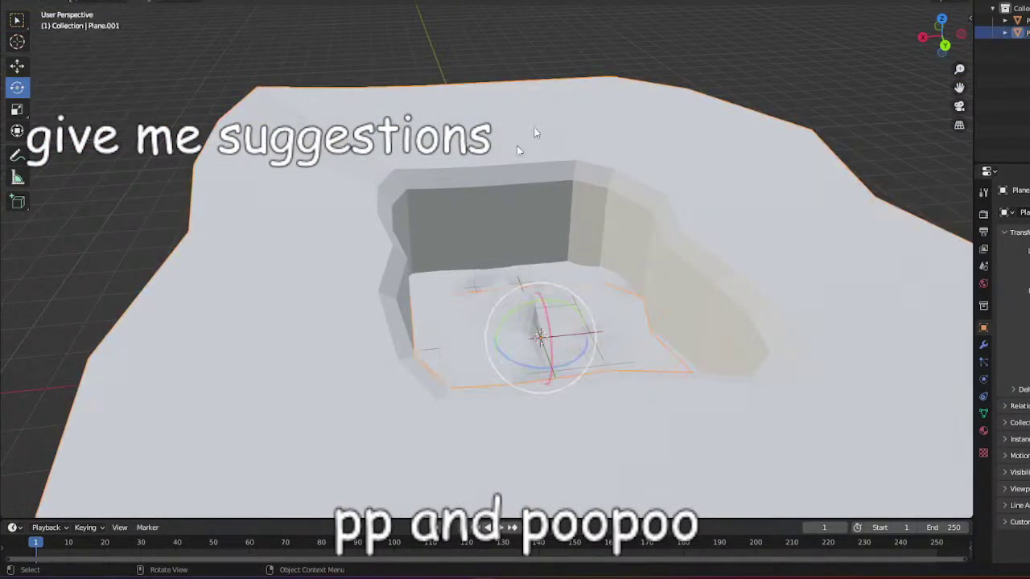
Switch to the Shading workspace with the border wall and terrain in view.
left_click(395, 1)
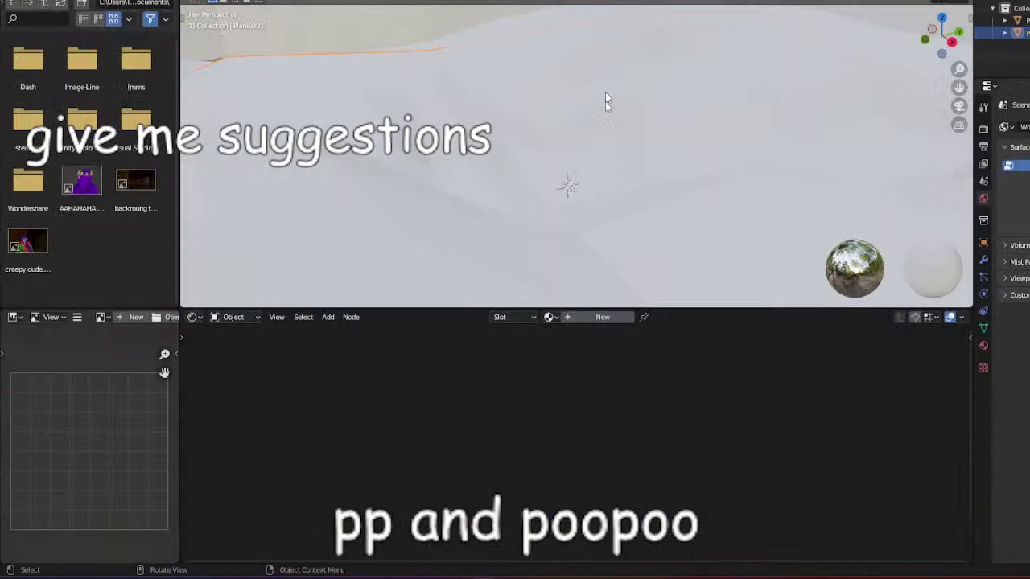
scroll(607, 100, "down", 6)
middle_click_drag(665, 230, 616, 260)
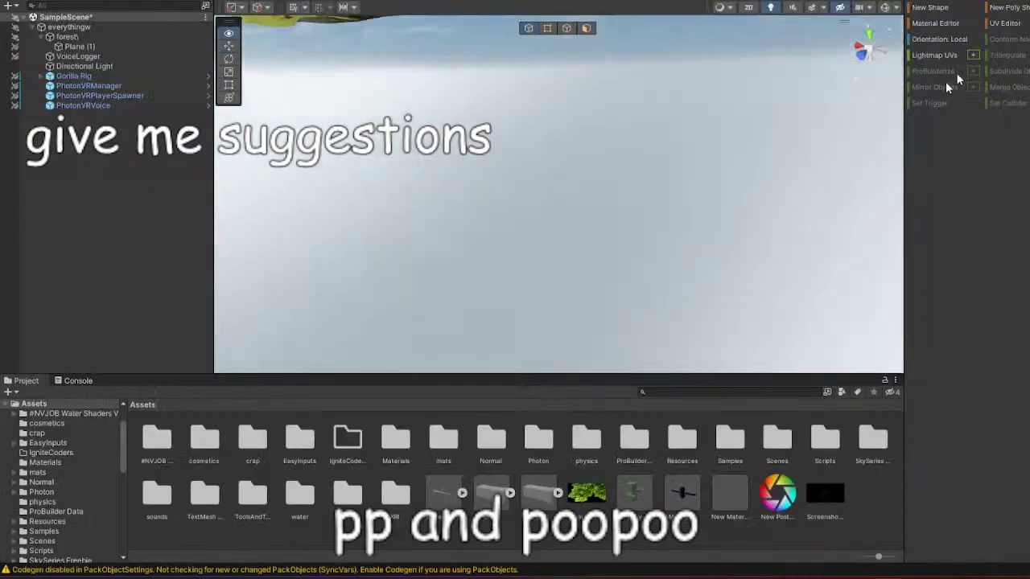
Switch to Unity and examine the textured terrain, pit walls and surrounding grass surface in the scene.
right_click_drag(958, 79, 689, 386)
key("w")
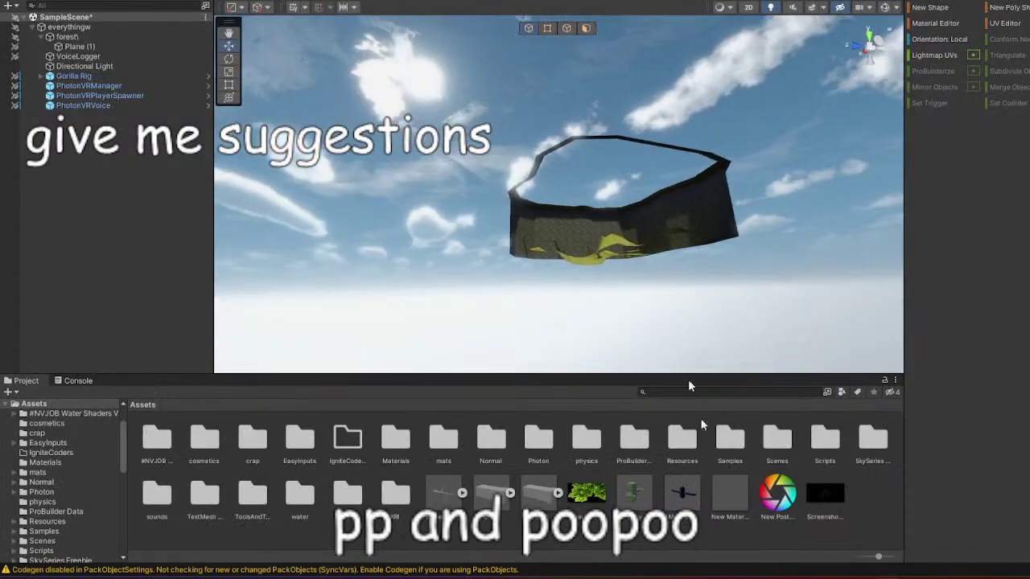
scroll(694, 257, "up", 5)
right_click_drag(694, 258, 735, 362)
middle_click_drag(735, 361, 678, 196)
scroll(668, 210, "down", 5)
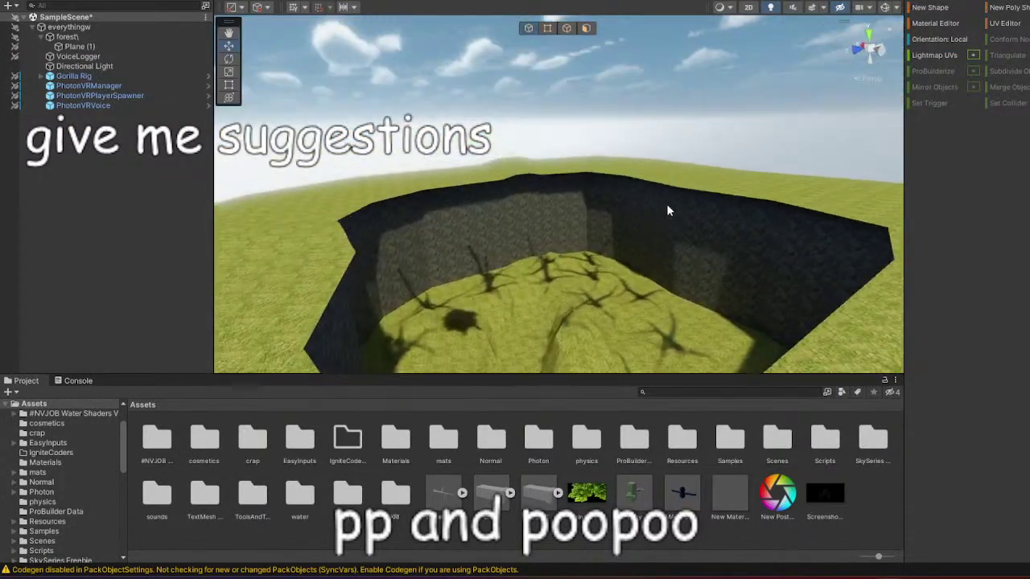
right_click_drag(666, 211, 485, 322)
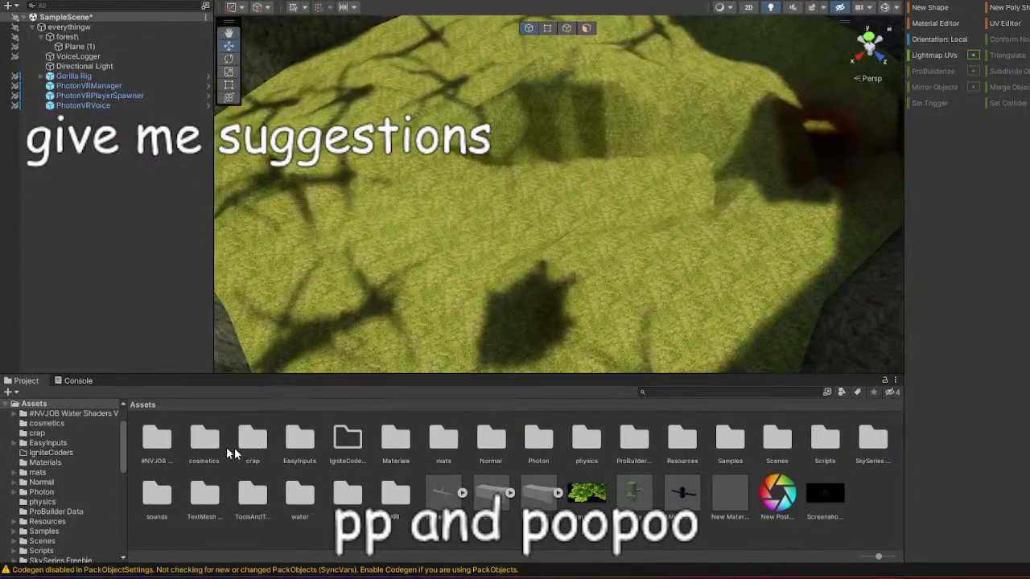
Place two instances of the Water Specular Mirror prefab from the NVJOB Examples Water prefabs onto the hilly terrain.
double_click(157, 439)
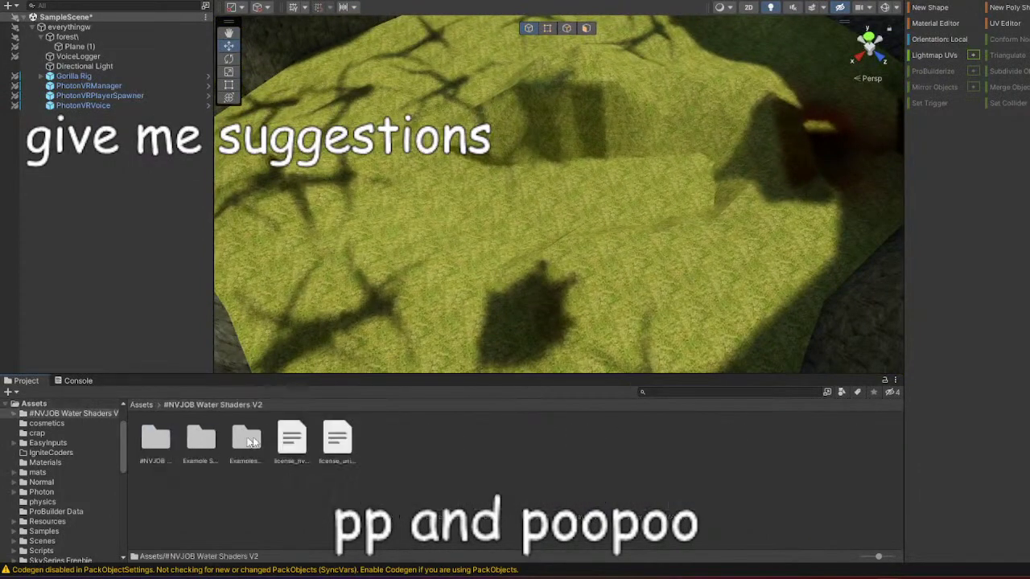
double_click(248, 438)
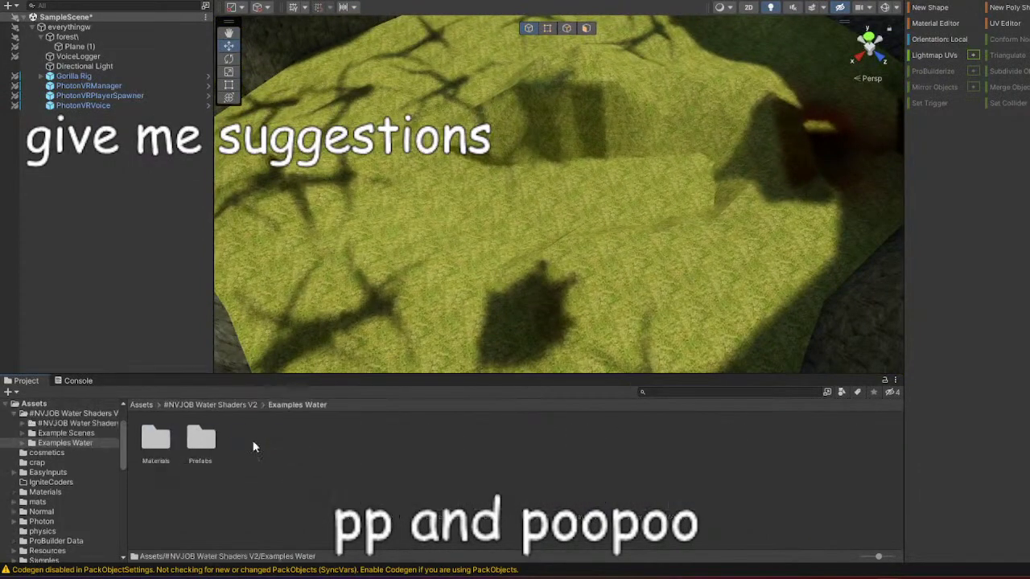
double_click(203, 443)
left_click_drag(155, 438, 423, 285)
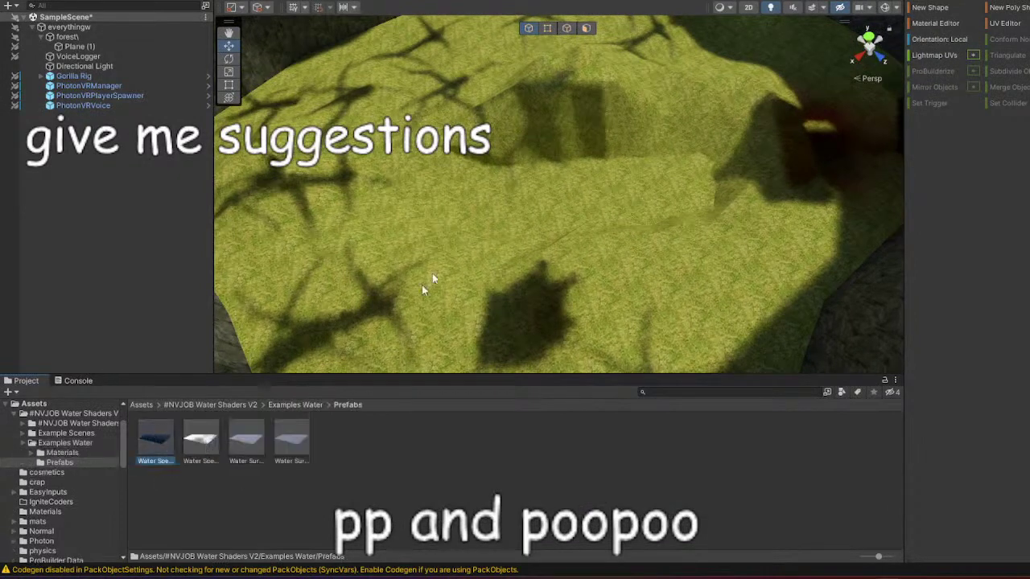
left_click_drag(448, 193, 444, 195)
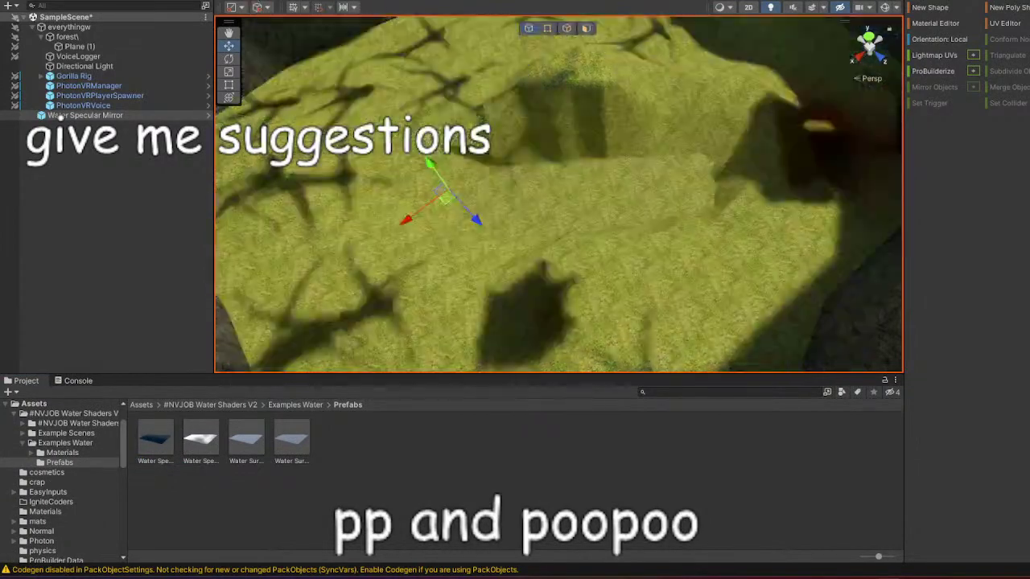
left_click_drag(297, 71, 298, 80)
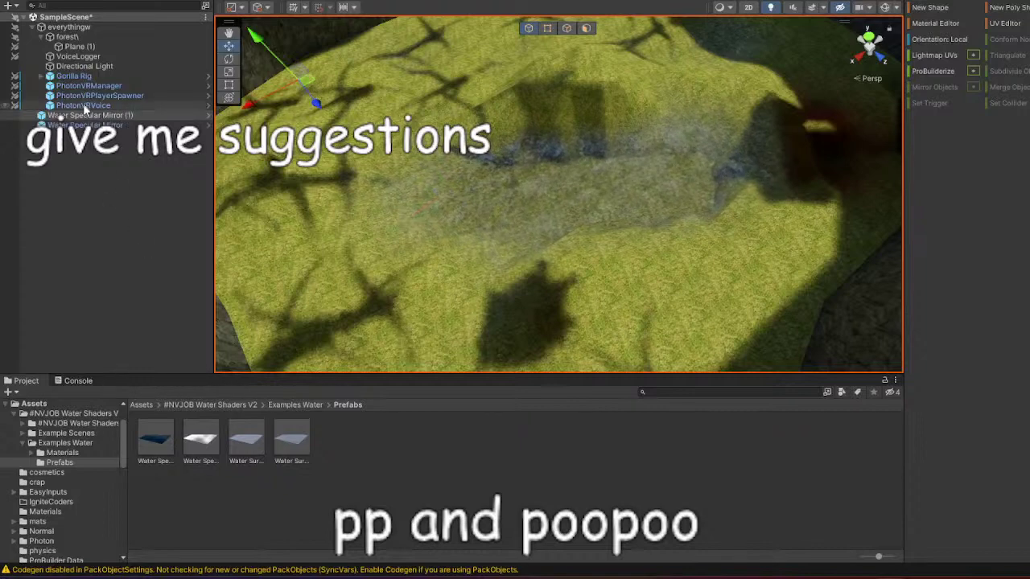
Delete both Water Specular Mirror objects from the scene.
left_click(98, 126, "shift")
right_click(97, 126)
left_click(153, 223)
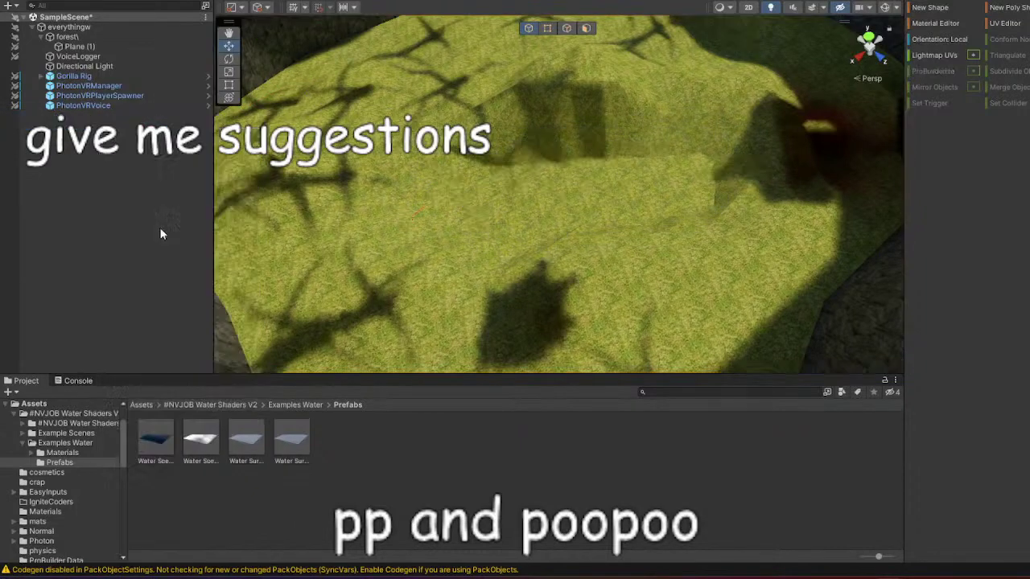
Examine the grassy hills and tree shadows inside the pit up close.
right_click_drag(514, 234, 495, 119)
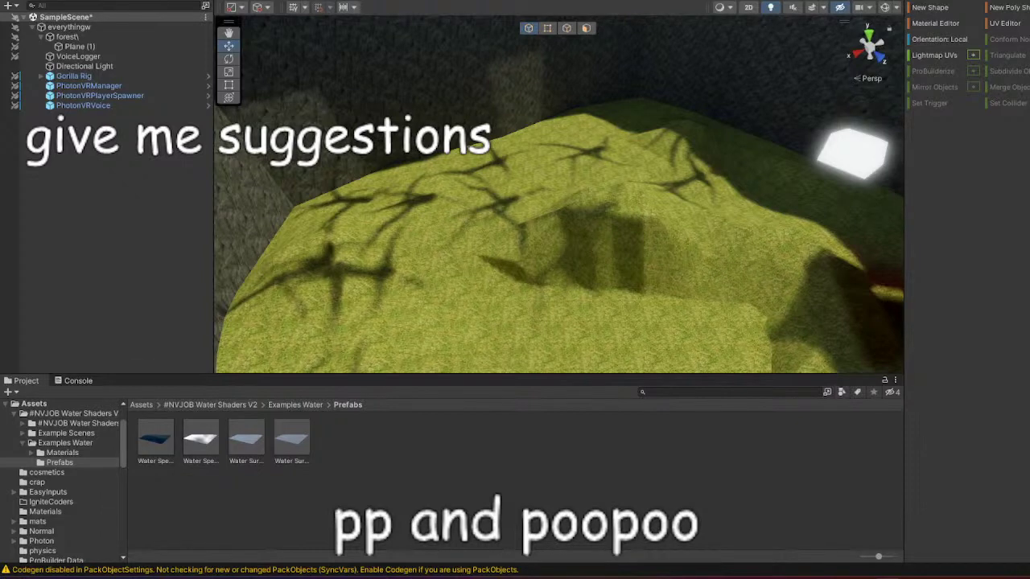
scroll(678, 246, "up", 5)
scroll(680, 246, "down", 5)
scroll(686, 249, "up", 5)
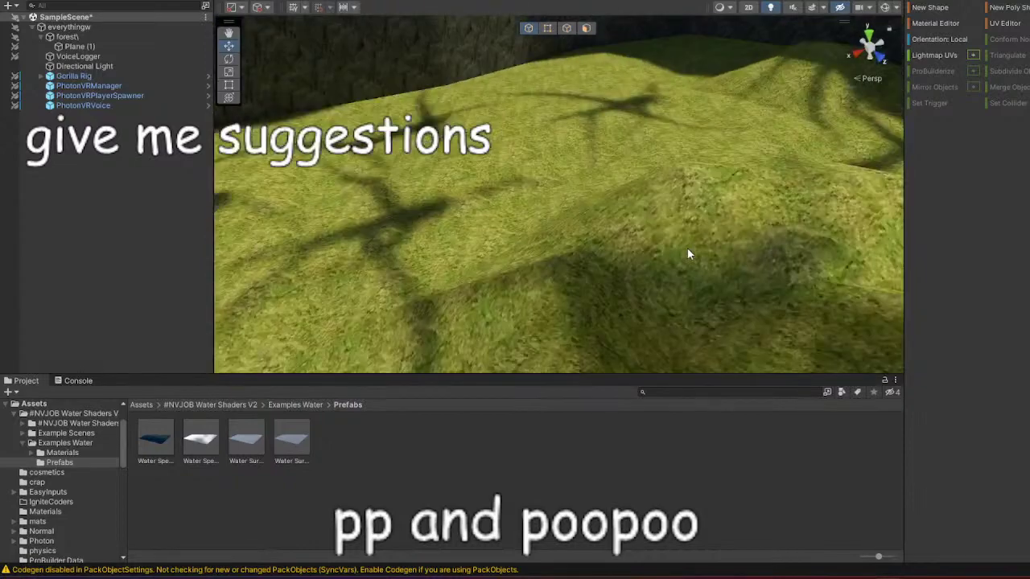
middle_click_drag(688, 250, 653, 247)
scroll(668, 261, "down", 5)
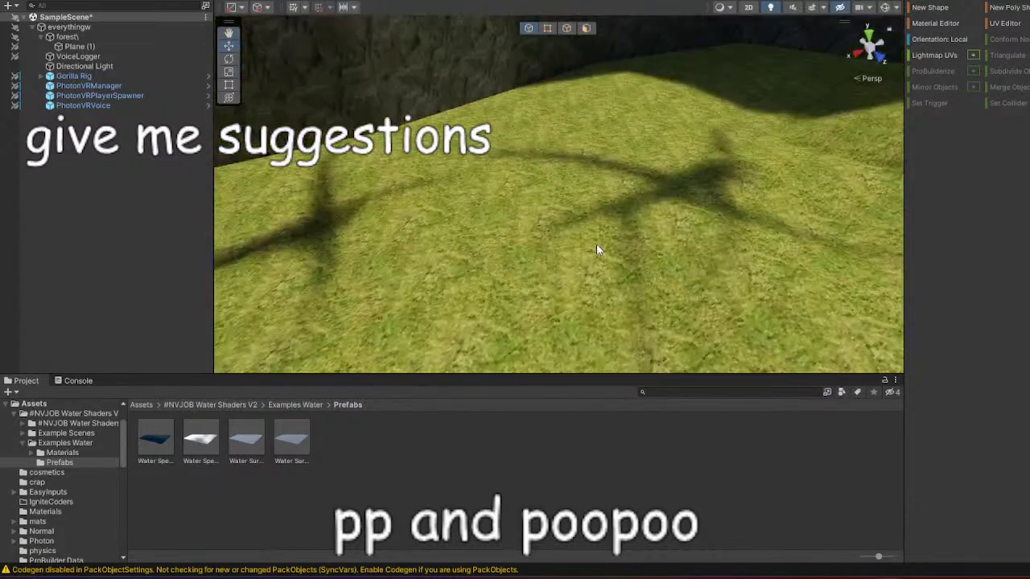
scroll(605, 255, "up", 5)
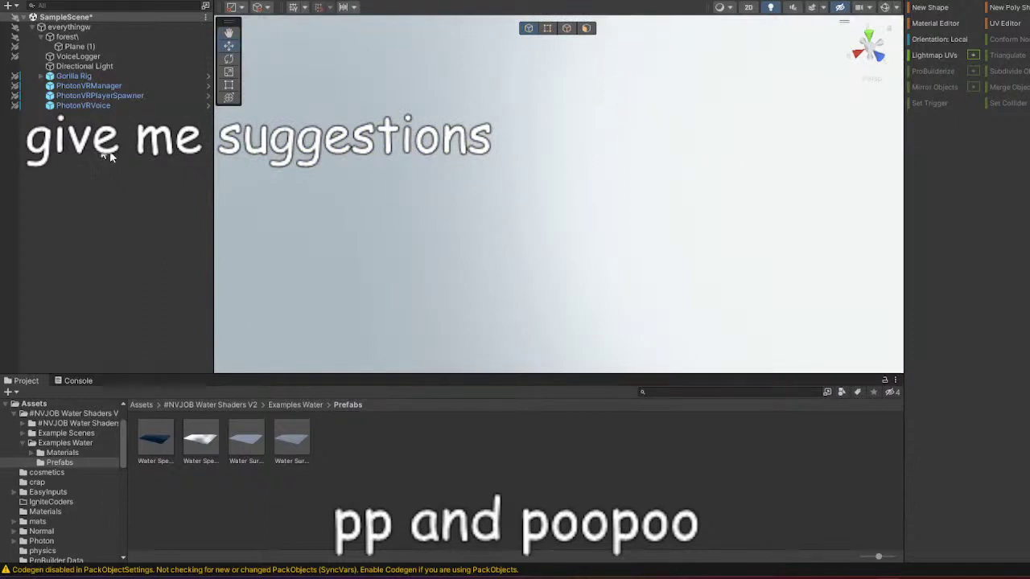
Frame the Plane (1) terrain in the scene and view the pit floor from above.
left_click(113, 47)
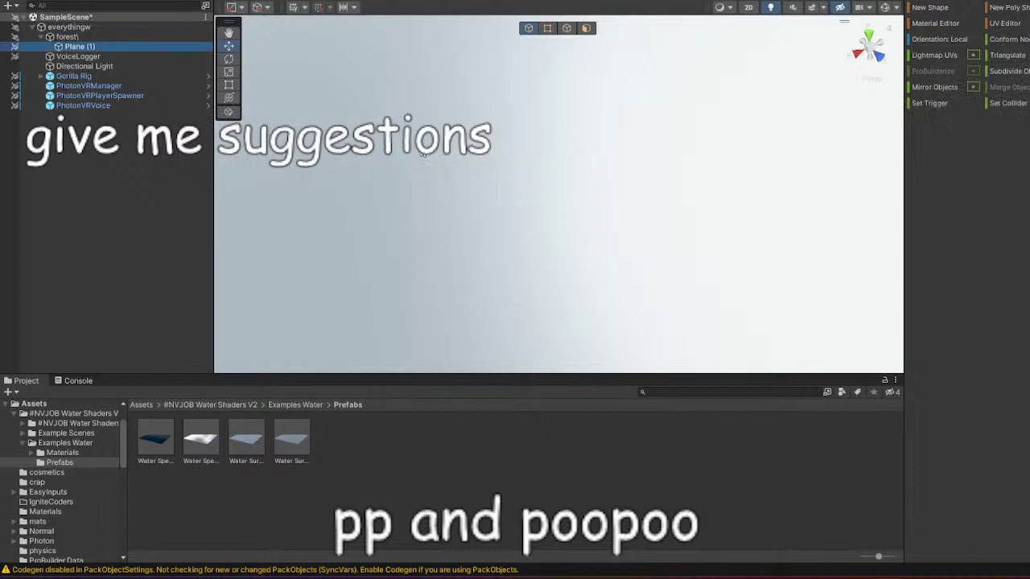
key("f")
left_click(819, 272)
scroll(779, 286, "up", 5)
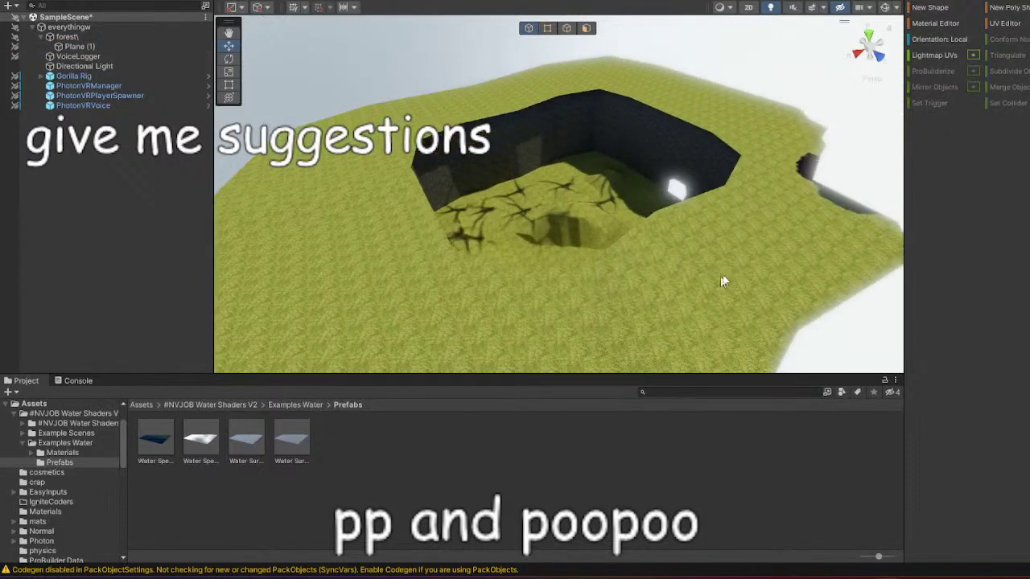
scroll(723, 282, "up", 10)
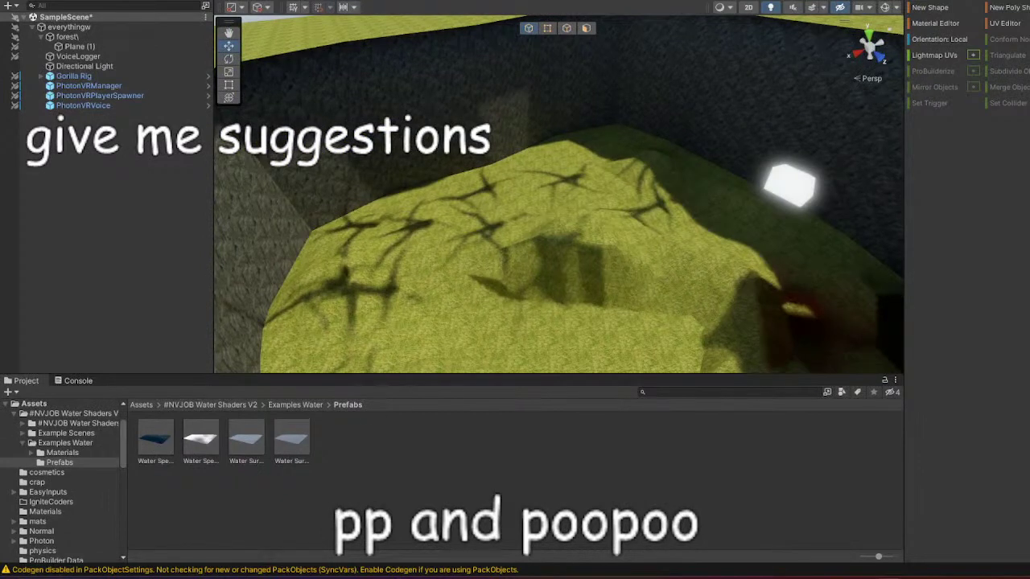
Place the box model from the cosmetics assets folder onto the grassy terrain and bring it into close view.
left_click(54, 401)
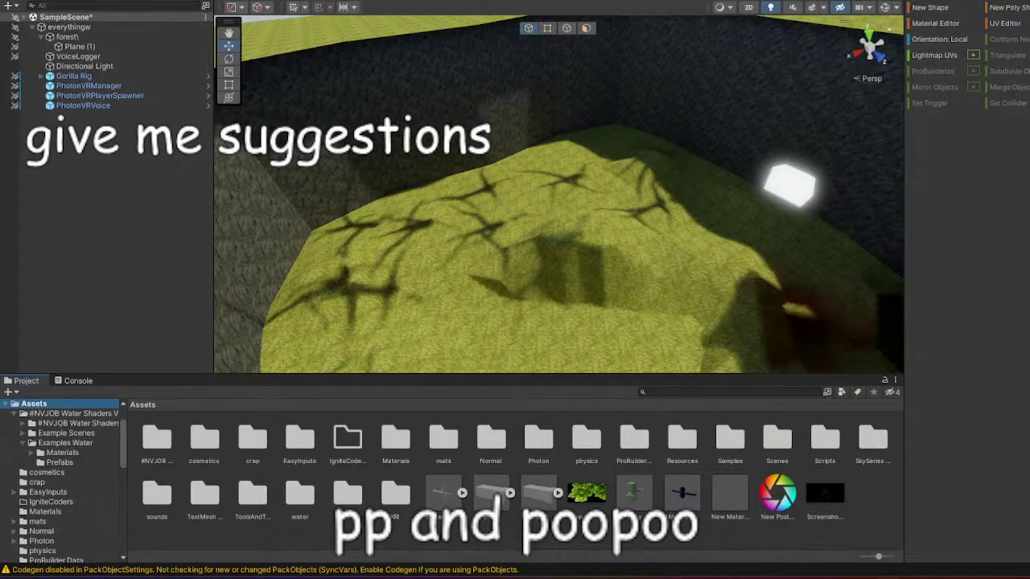
double_click(204, 438)
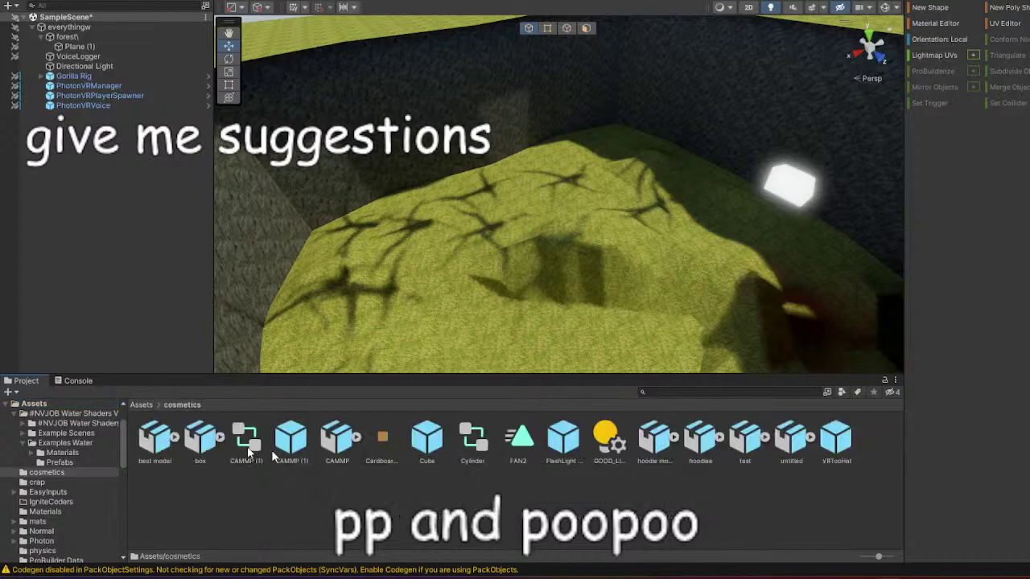
left_click(618, 505)
left_click_drag(216, 448, 414, 279)
scroll(454, 330, "up", 5)
middle_click_drag(483, 287, 833, 194)
scroll(699, 292, "up", 5)
right_click_drag(685, 305, 504, 193)
key("w")
key("s")
key("d")
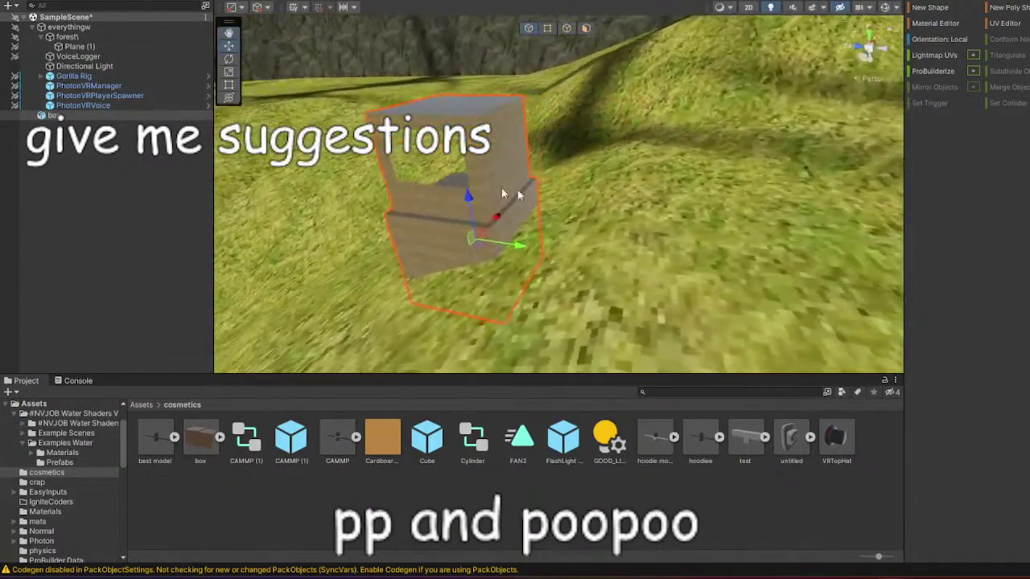
Raise the box vertically out of the ground so it stands on the terrain.
left_click(466, 187)
left_click(475, 198)
left_click(471, 181)
left_click(488, 196)
left_click_drag(470, 199, 444, 79)
scroll(551, 167, "down", 2)
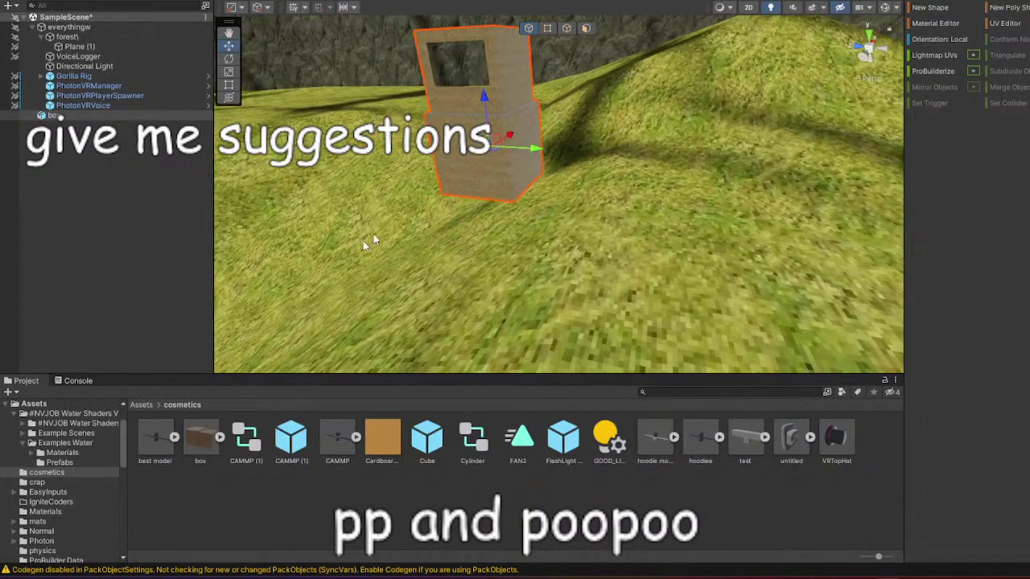
Delete the box object from the scene.
right_click(53, 117)
left_click(135, 216)
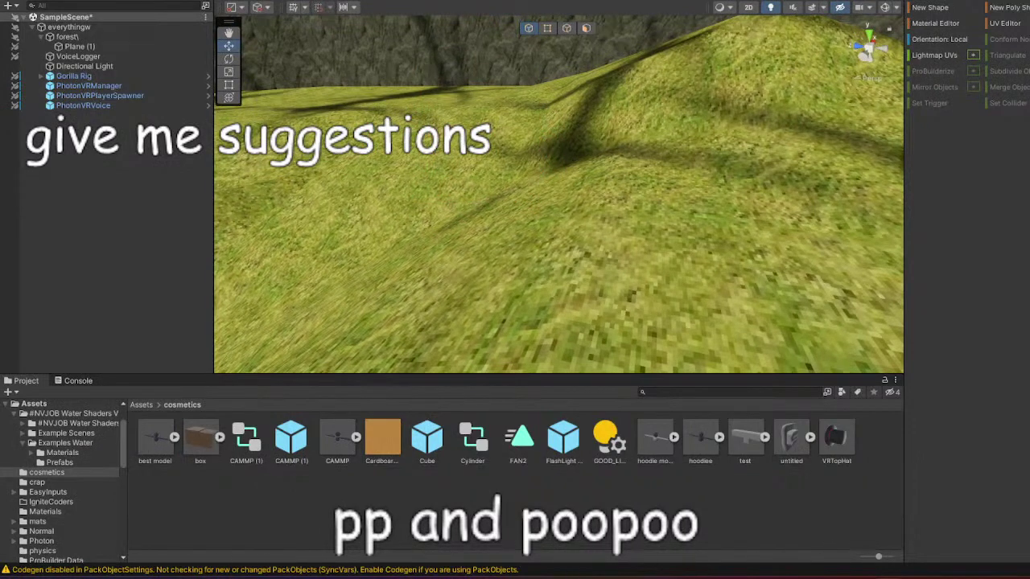
Compare the textured terrain pit with the mesh in Blender and return to Unity.
scroll(523, 192, "down", 7)
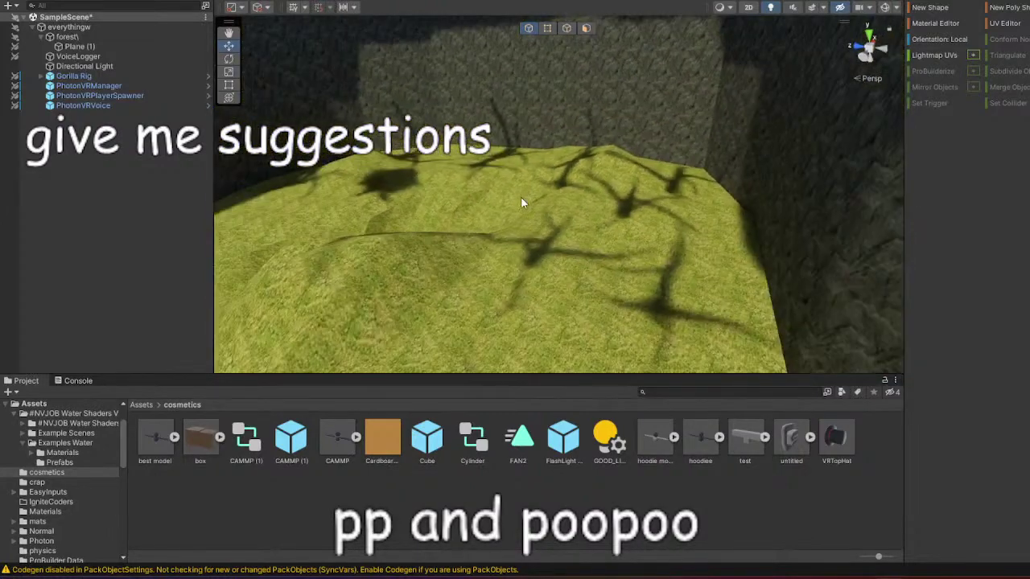
scroll(524, 232, "down", 5)
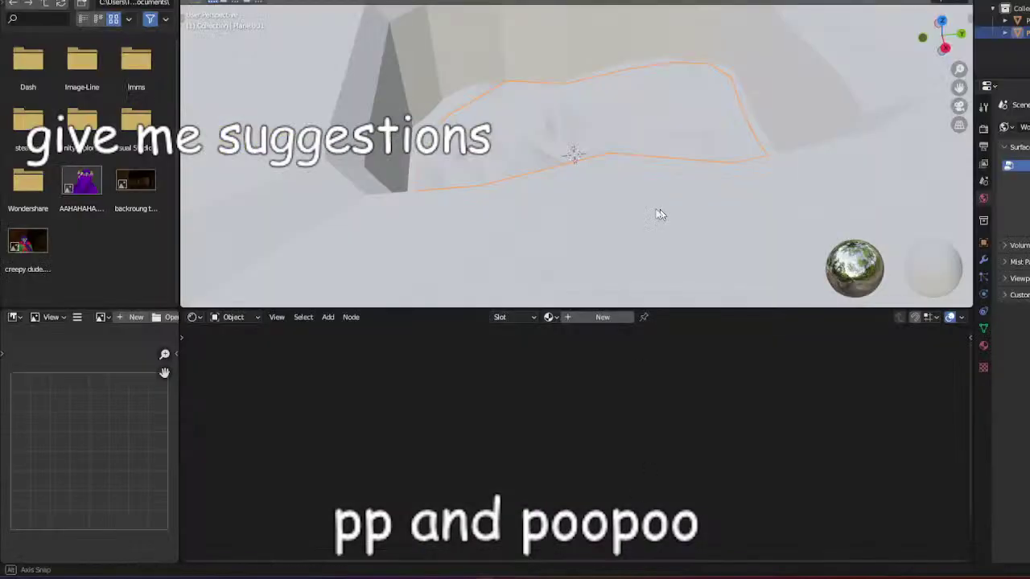
middle_click_drag(660, 214, 646, 295)
left_click(773, 577)
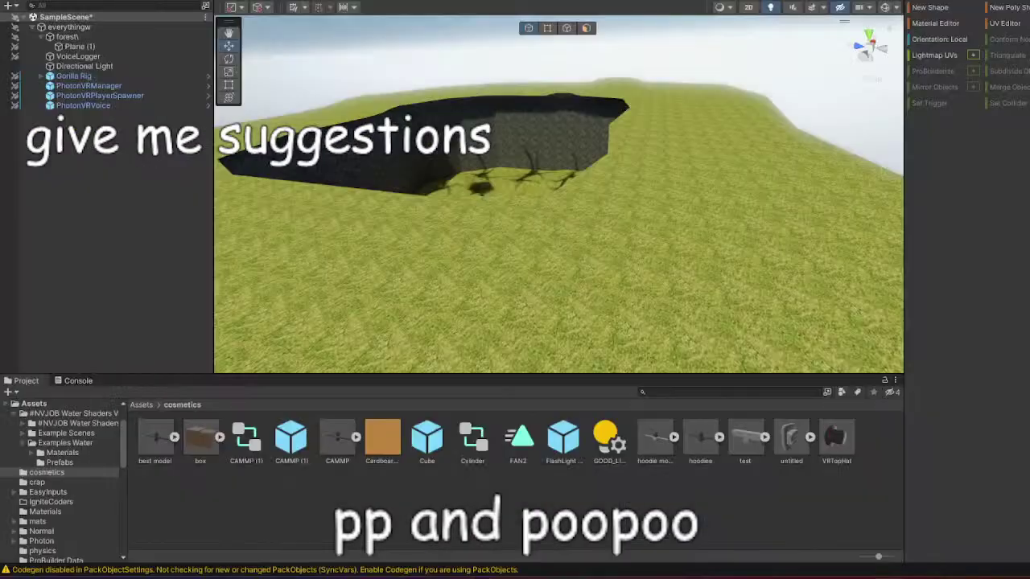
Open the grass (1) texture from the mats assets folder in the image viewer.
left_click(79, 405)
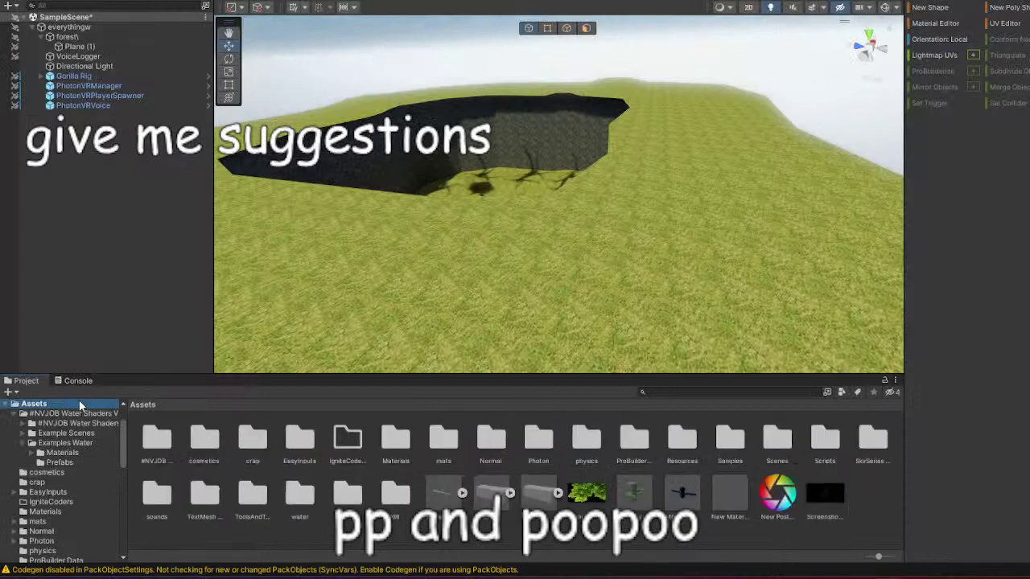
double_click(444, 439)
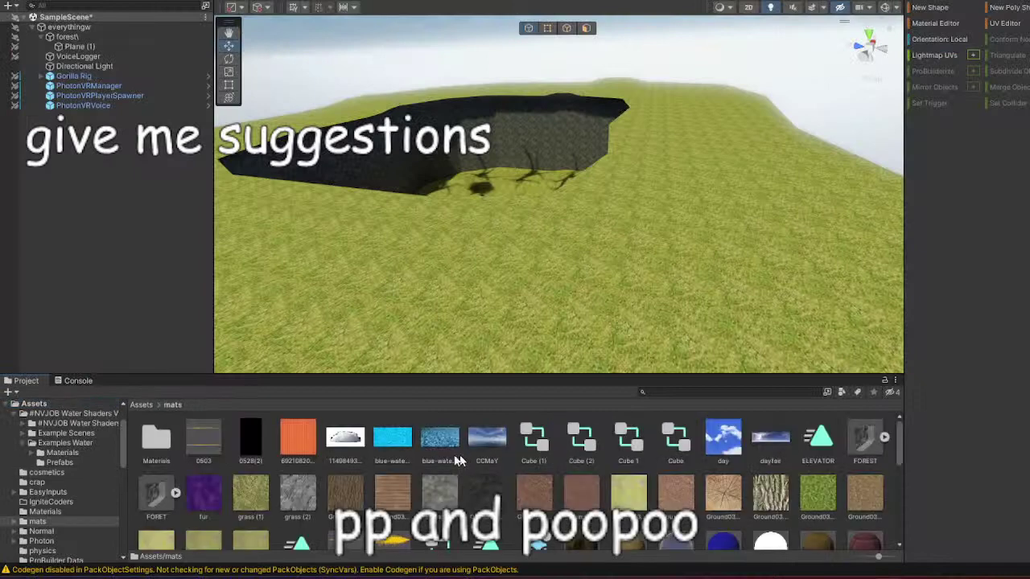
left_click(253, 495)
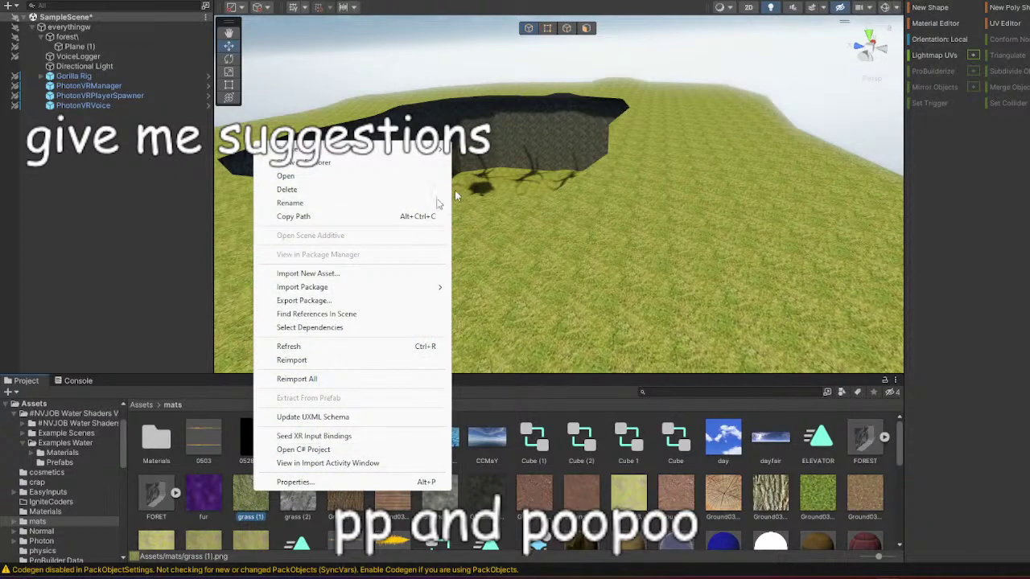
left_click(246, 516)
double_click(261, 503)
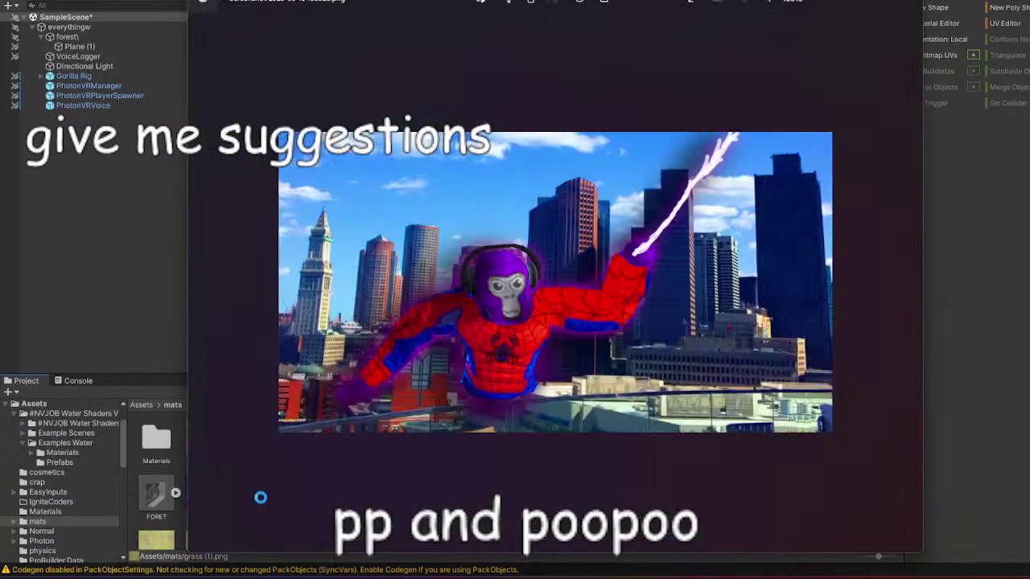
left_click(902, 2)
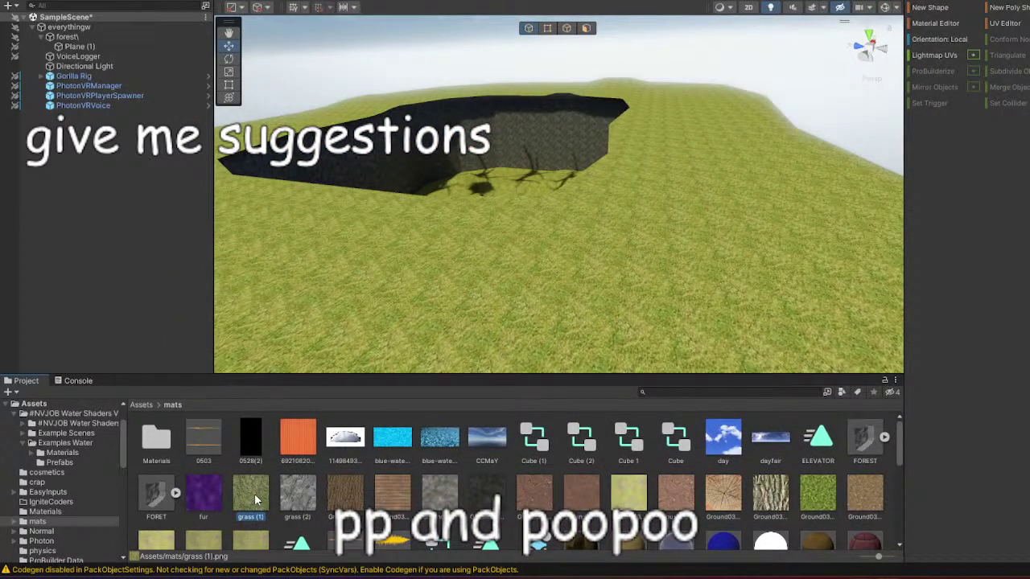
double_click(254, 497)
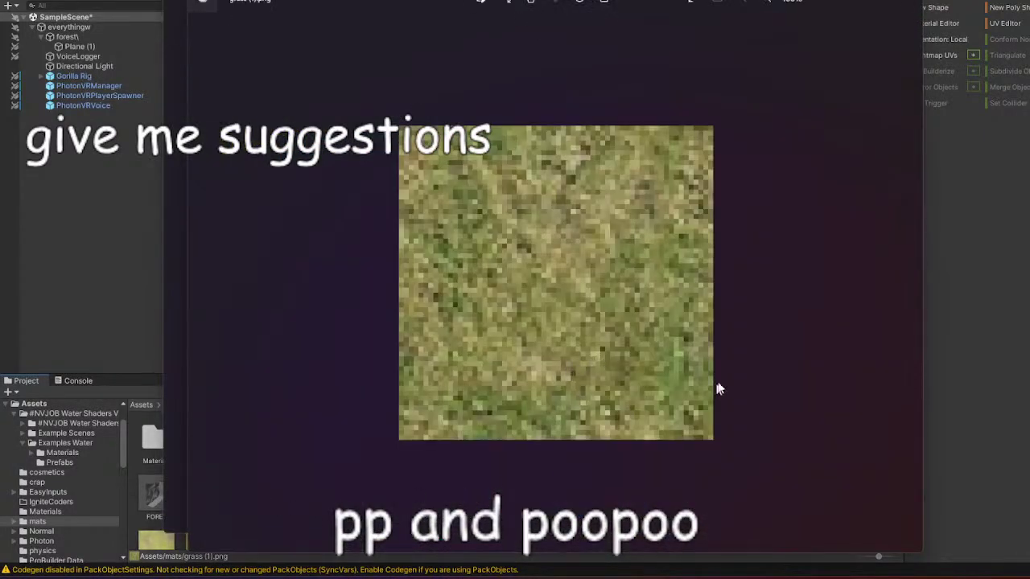
Save a copy of the grass (1) texture as a PNG named "coolgraass" in the Pictures folder.
right_click(568, 188)
left_click(816, 91)
right_click(543, 166)
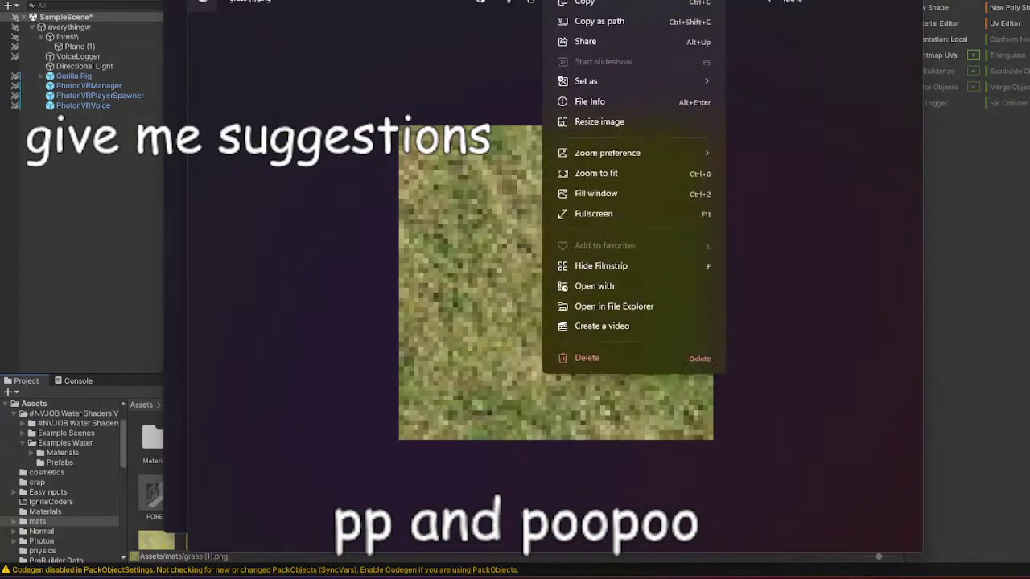
key("Escape")
key("ctrl+s")
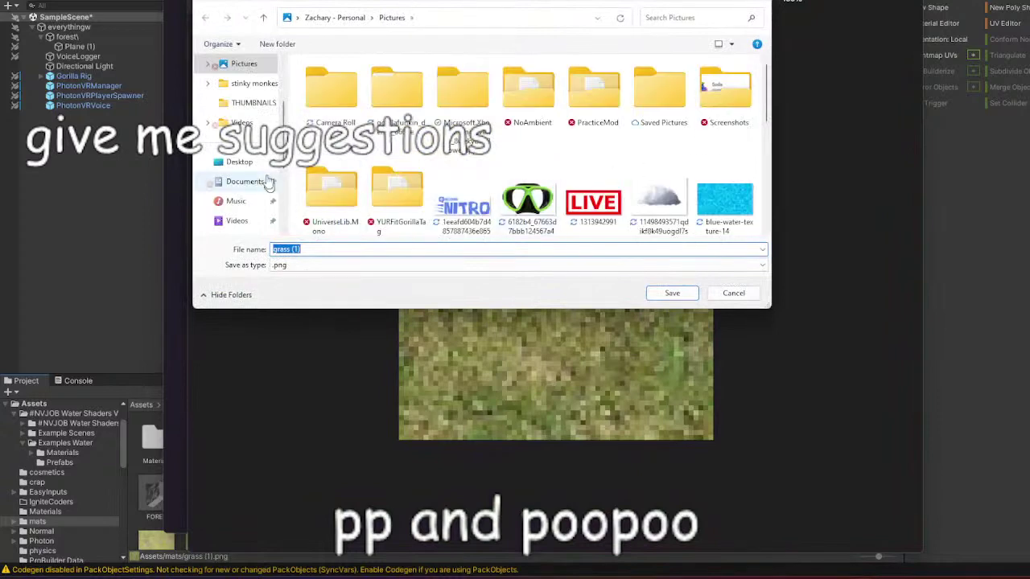
scroll(244, 199, "down", 2)
left_click(239, 200)
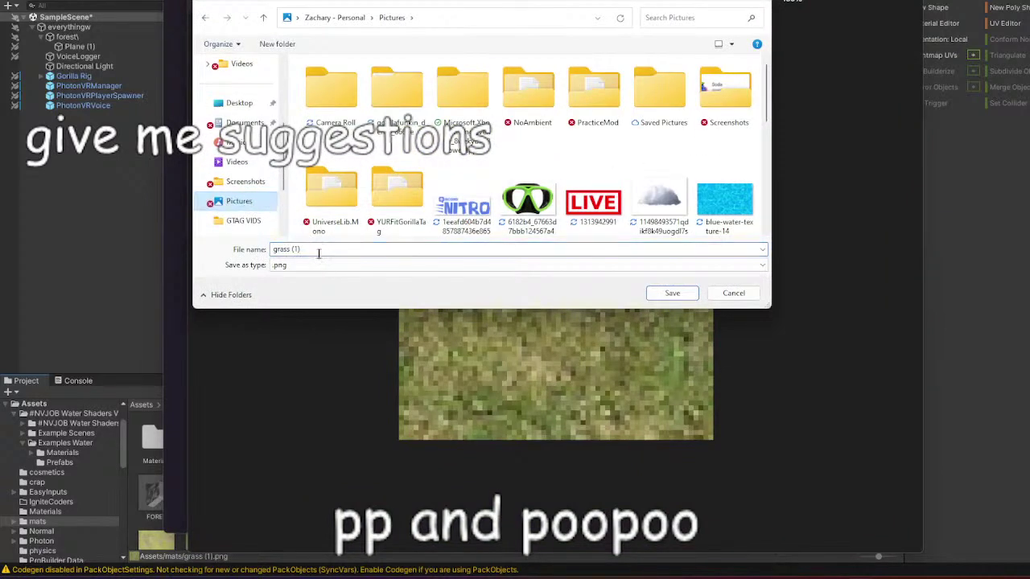
left_click(315, 248)
key("ctrl+a")
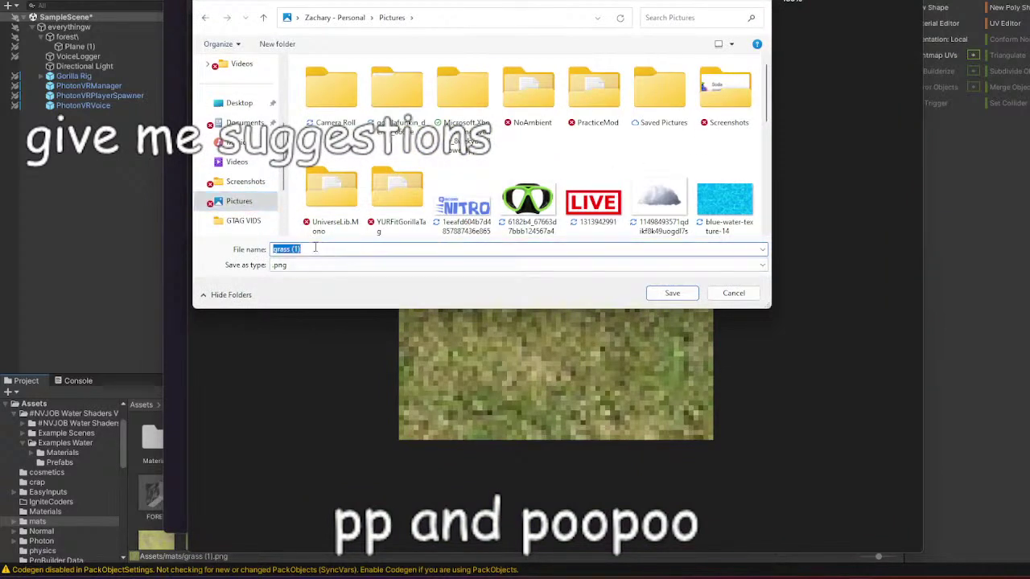
type("cool")
type("graa")
type("ss")
left_click(672, 293)
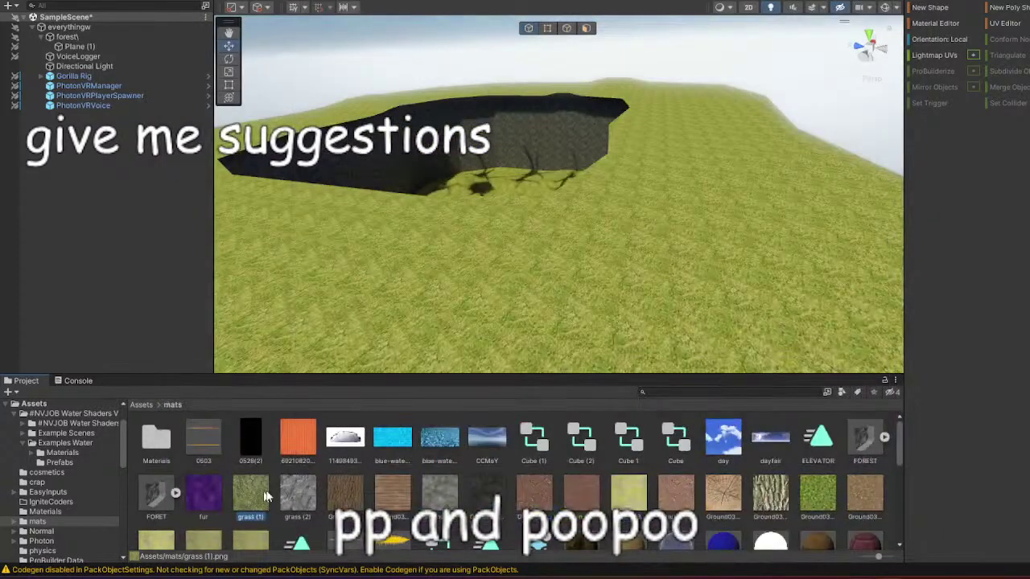
Save a copy of the grass (2) rock texture as "w rizzz" in the Pictures folder and close the image viewer.
right_click(301, 490)
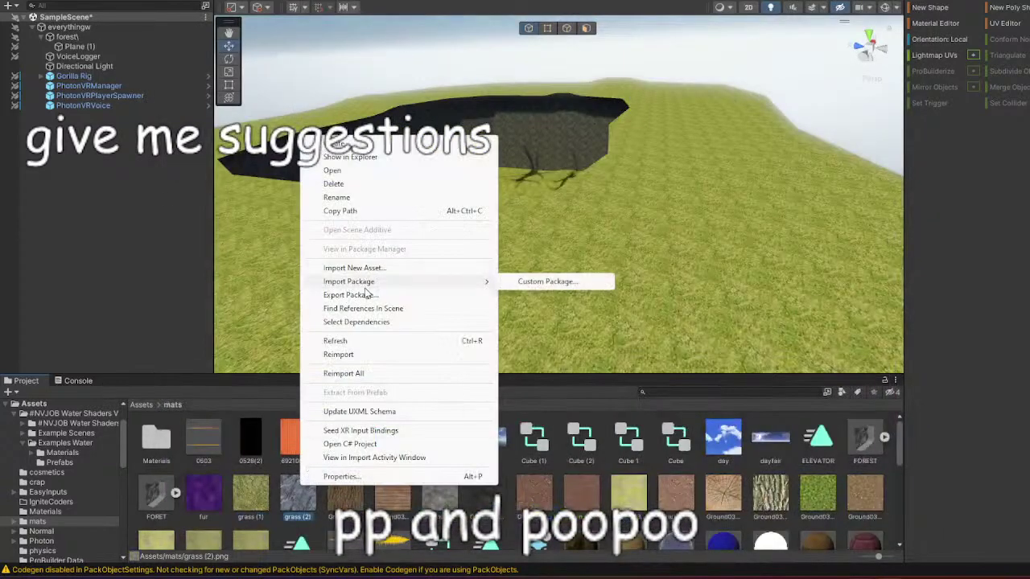
double_click(279, 496)
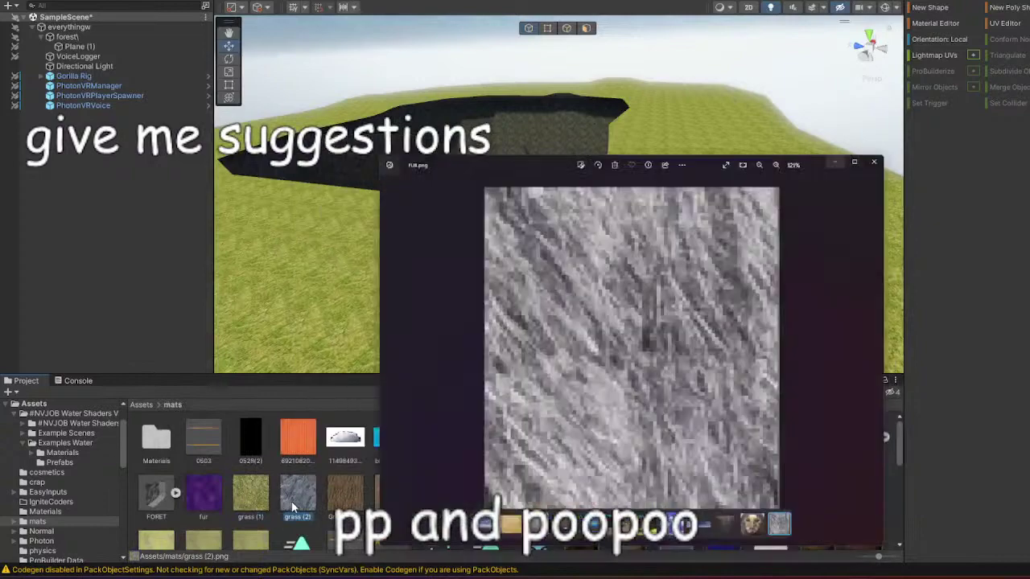
right_click(560, 317)
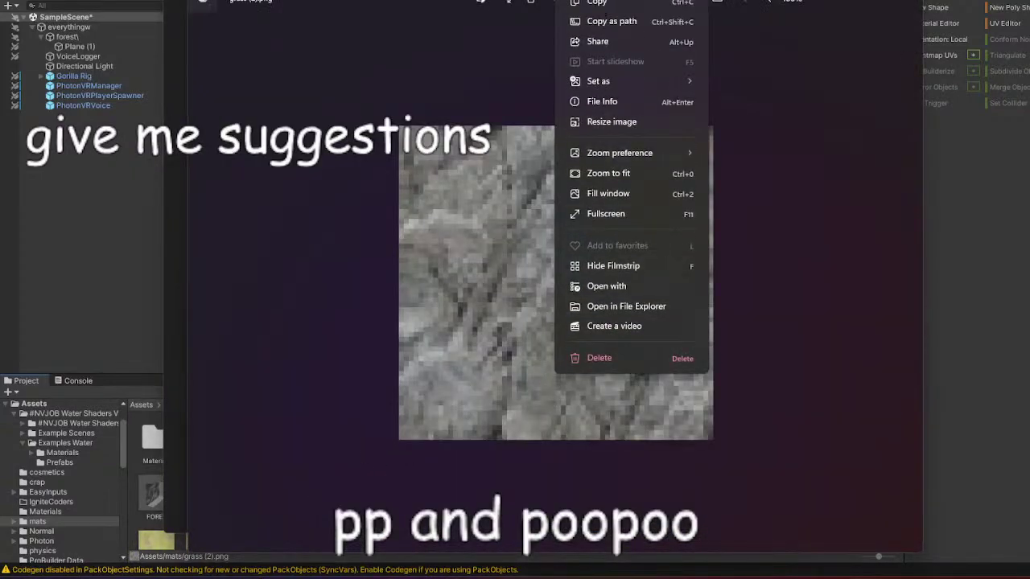
left_click(592, 2)
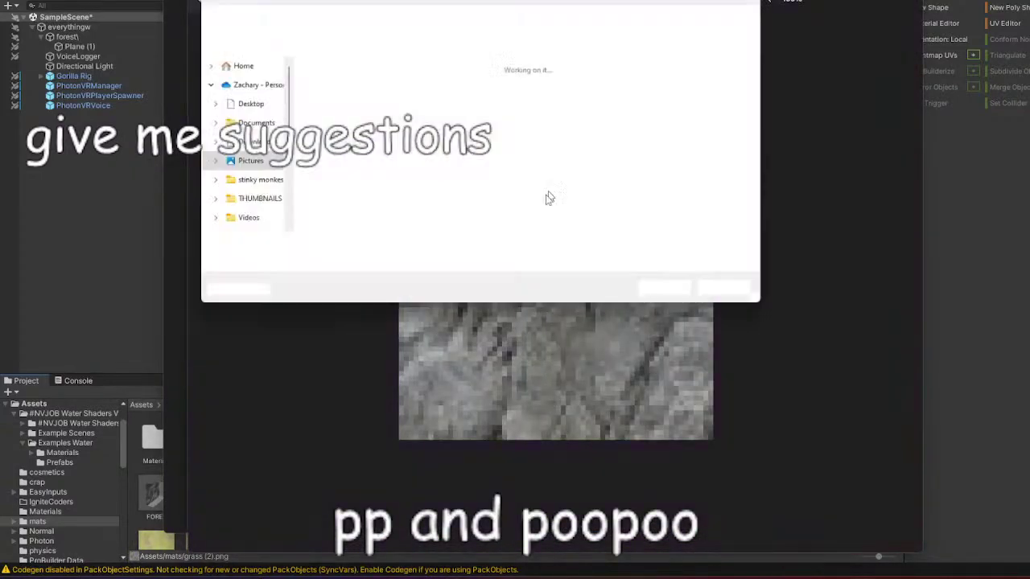
scroll(272, 211, "down", 1)
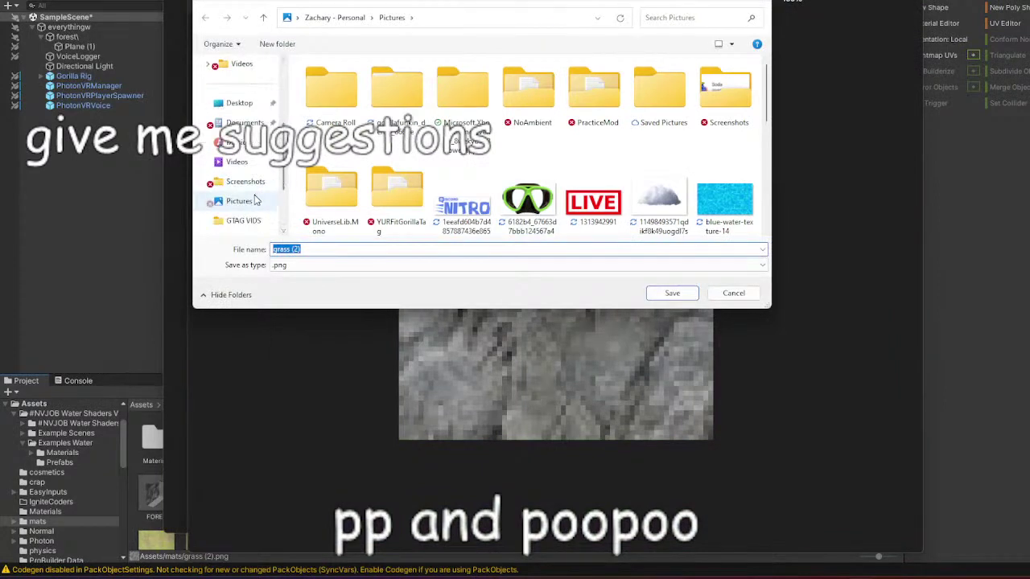
left_click(238, 202)
left_click(315, 250)
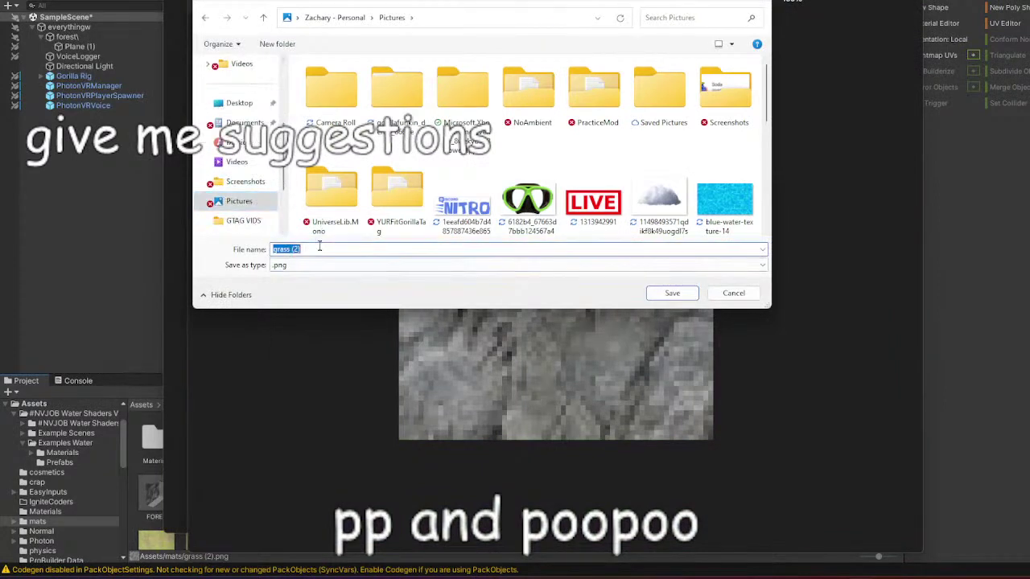
type("w rizzz")
left_click(671, 293)
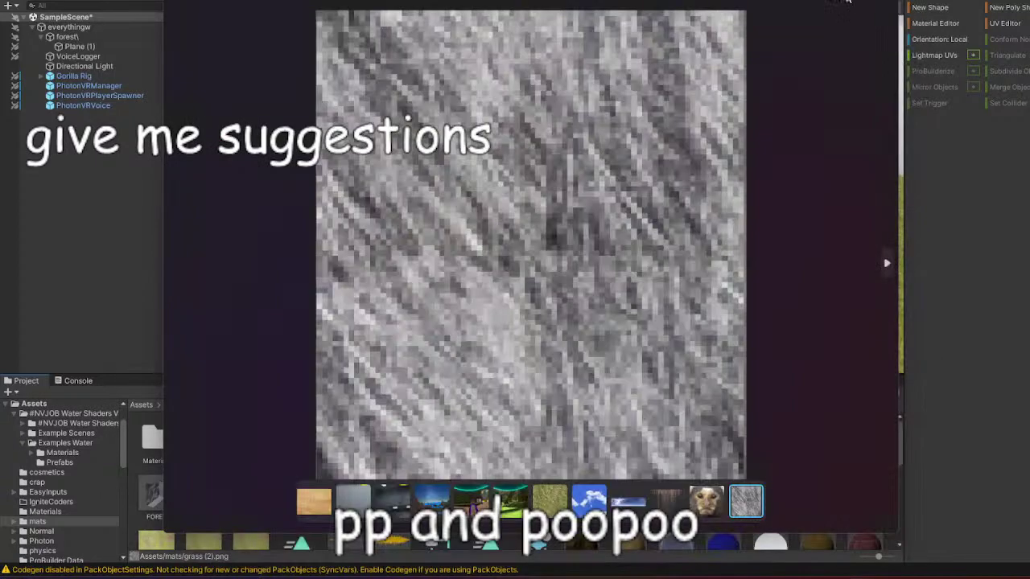
left_click(884, 1)
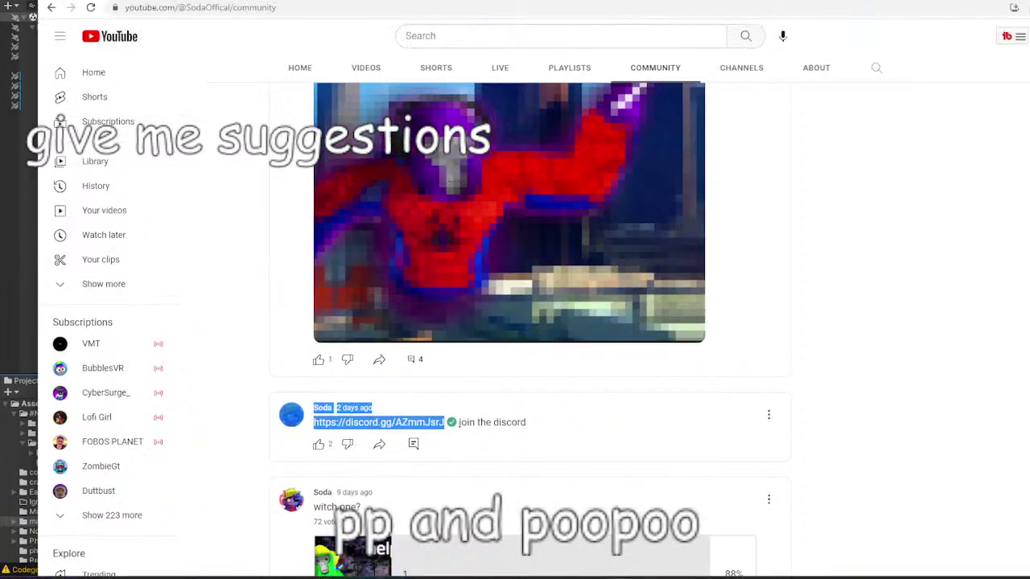
Close the YouTube browser window, leave the unsaved Photopea page, and return to Unity.
key("alt+Tab")
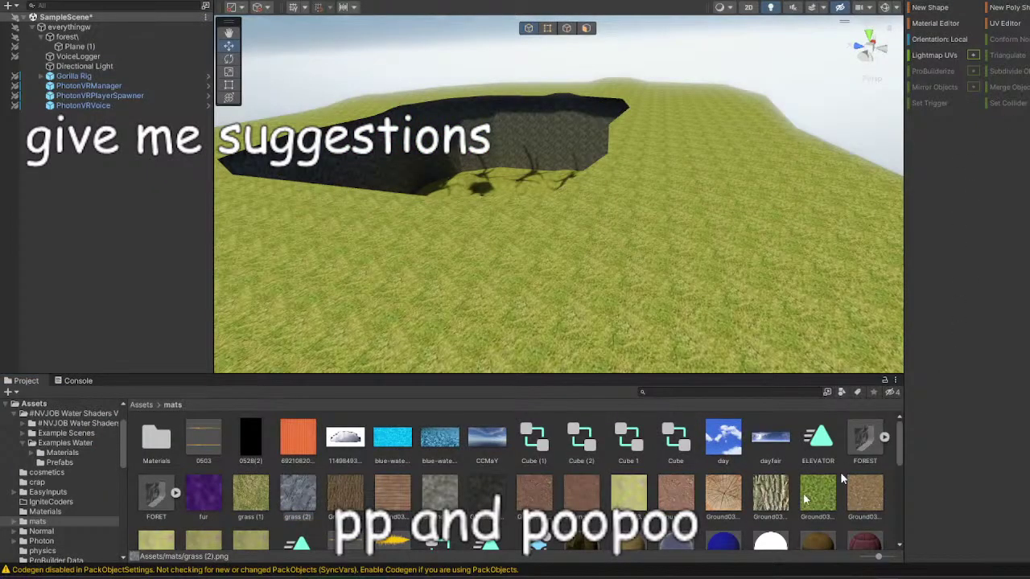
mouse_move(617, 576)
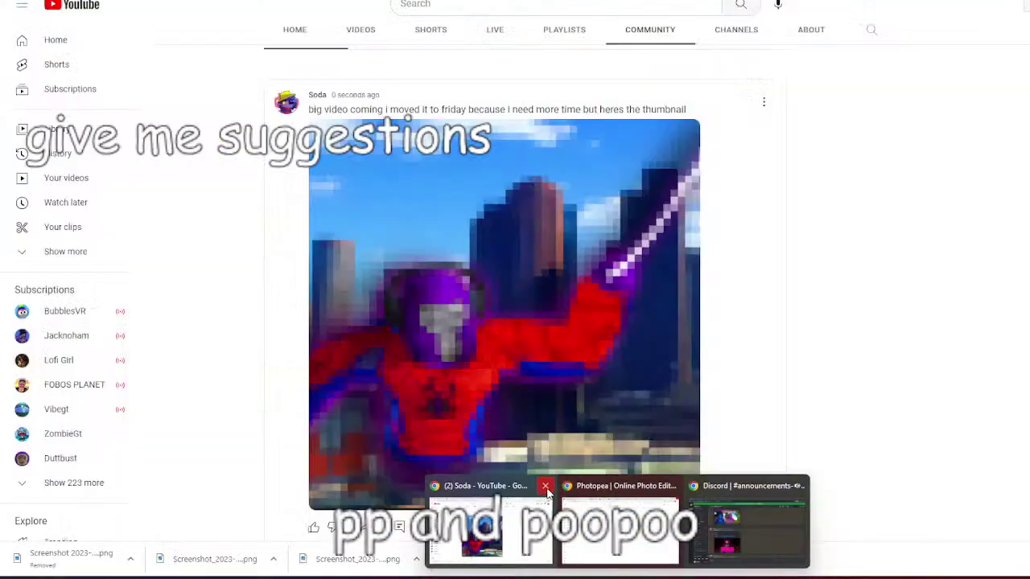
left_click(547, 493)
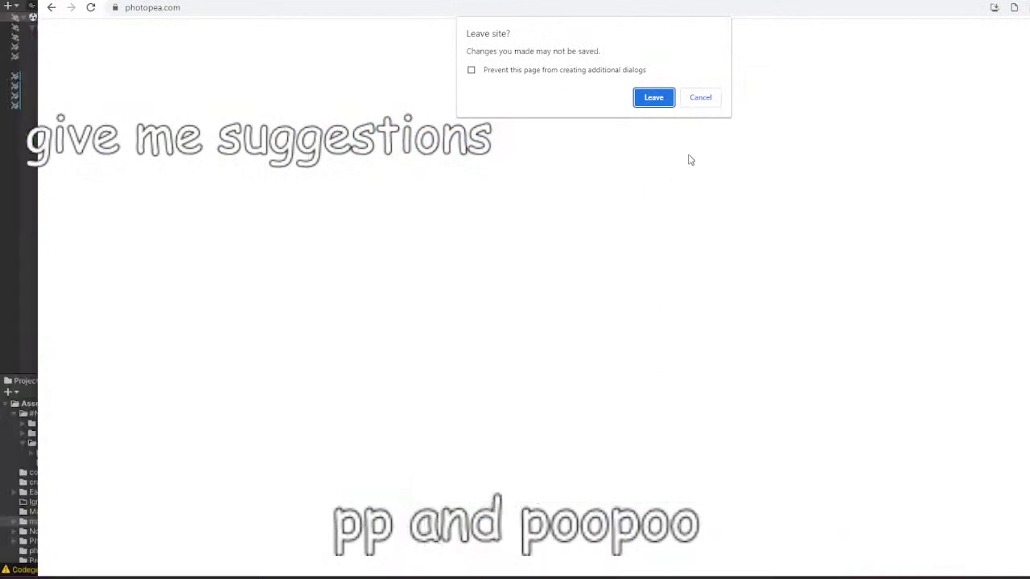
left_click(655, 99)
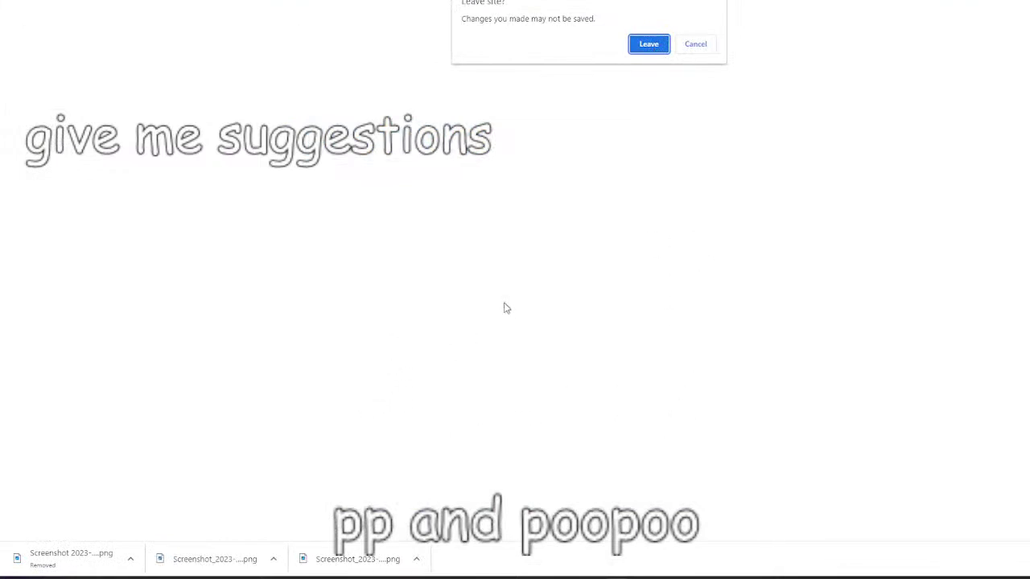
key("Escape")
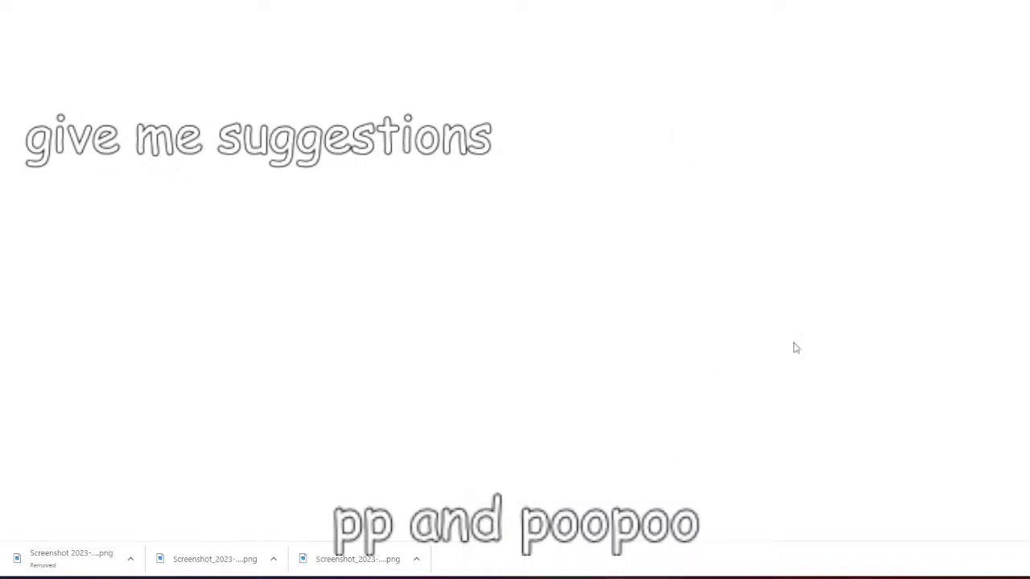
key("alt+Tab")
key("alt+Tab")
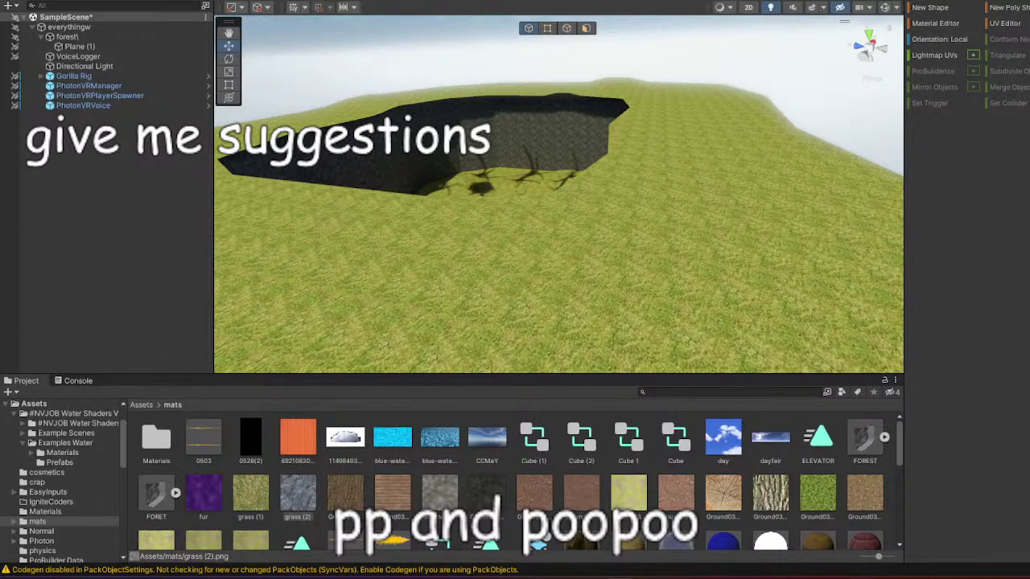
Switch to the browser, open the Zerdy YouTube channel and look through its videos.
left_click_drag(0, 89, 765, 0)
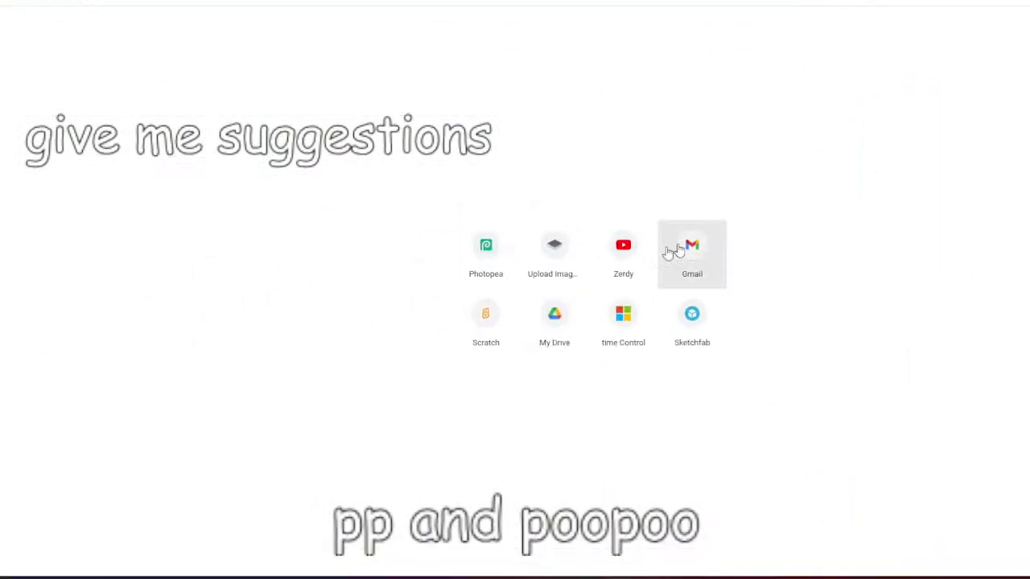
left_click(624, 245)
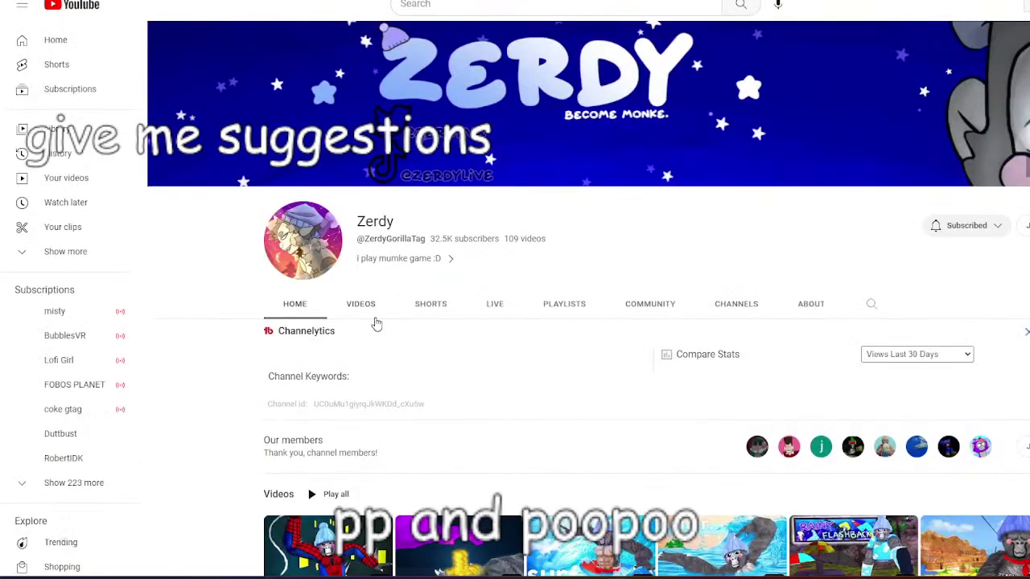
left_click(374, 319)
scroll(433, 447, "down", 1)
scroll(433, 449, "down", 1)
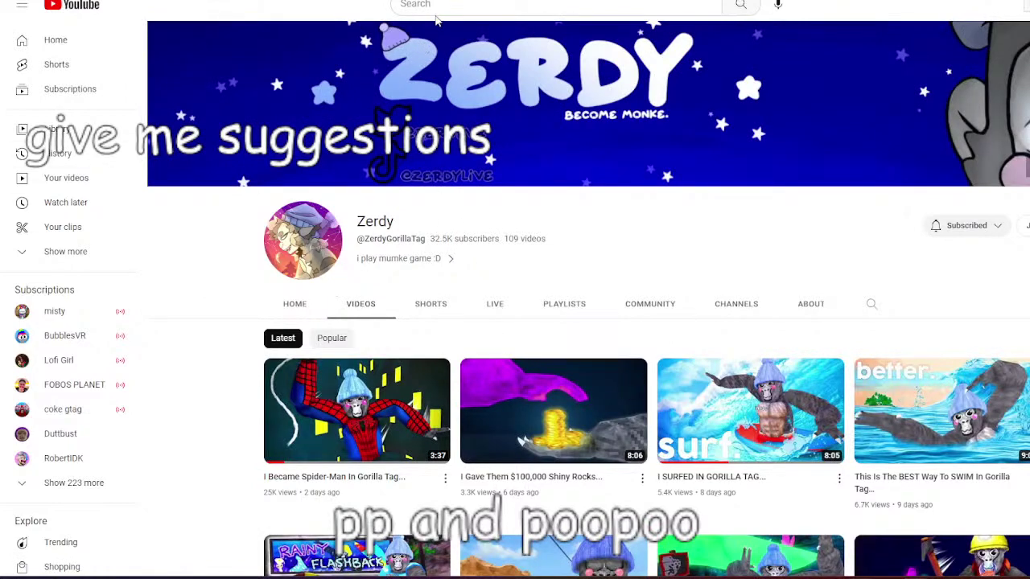
Search YouTube for "coke gtag" and browse the videos on that channel.
type("coke")
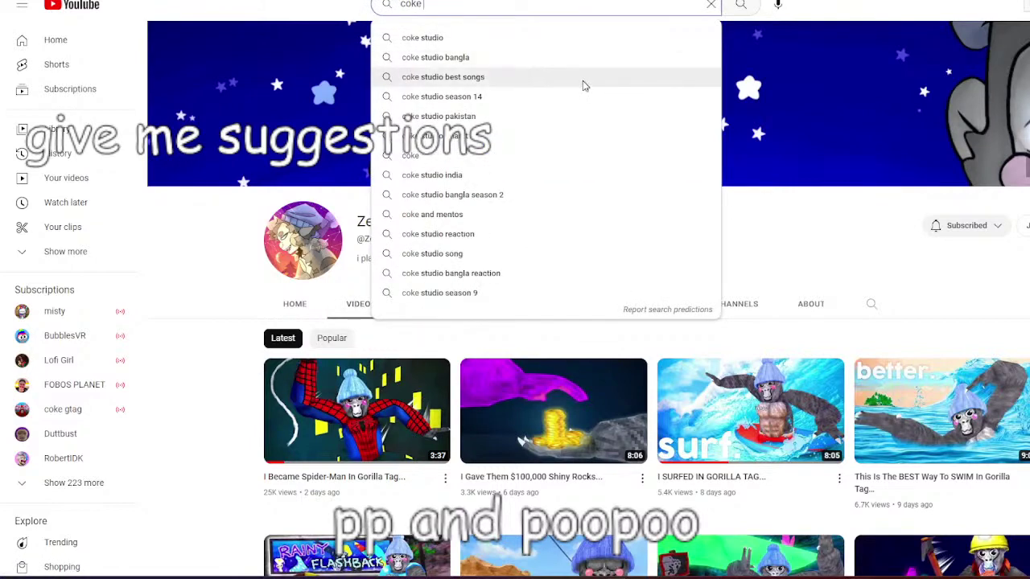
type(" gtag")
key("Return")
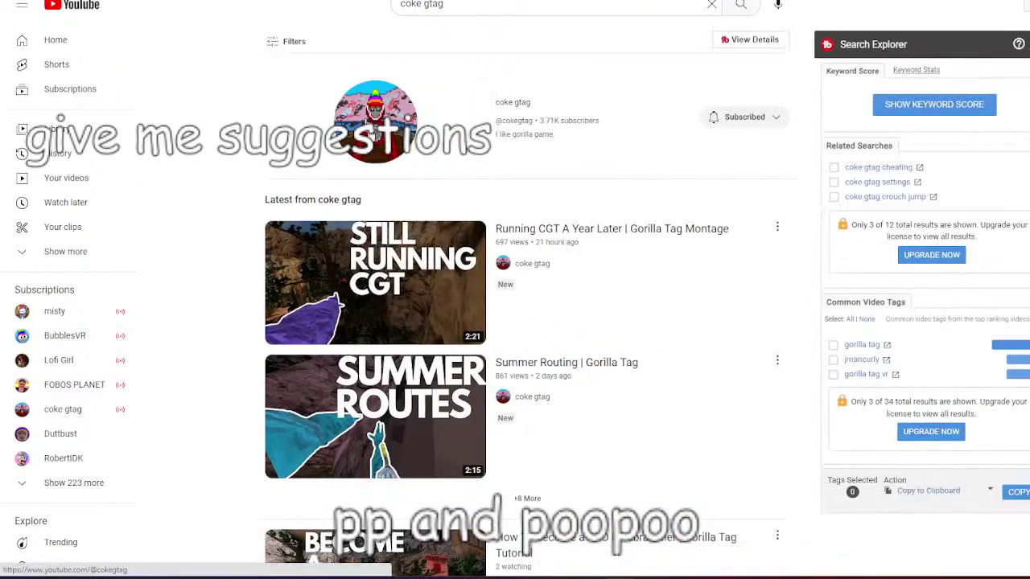
left_click(371, 135)
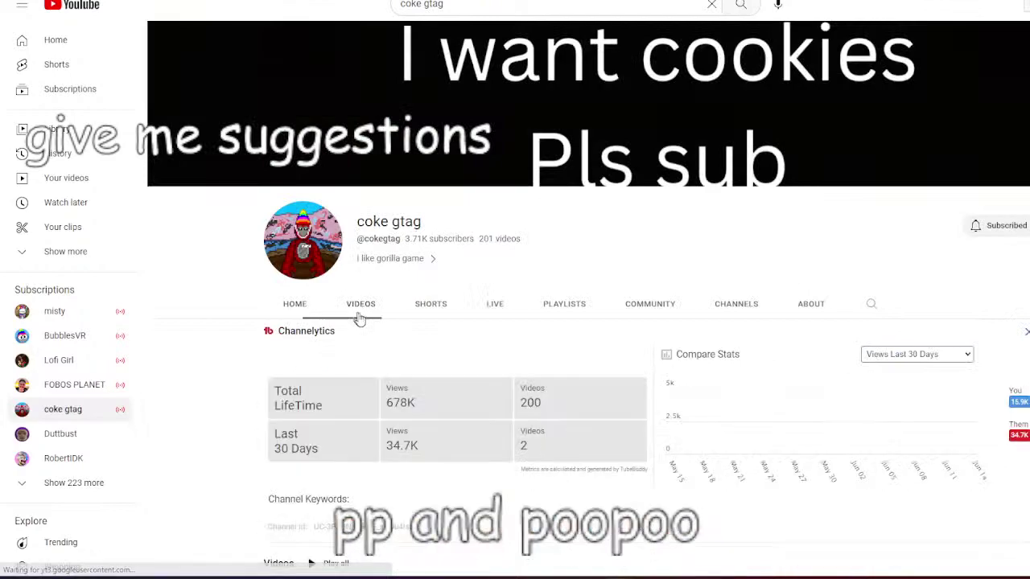
left_click(360, 317)
scroll(482, 442, "down", 2)
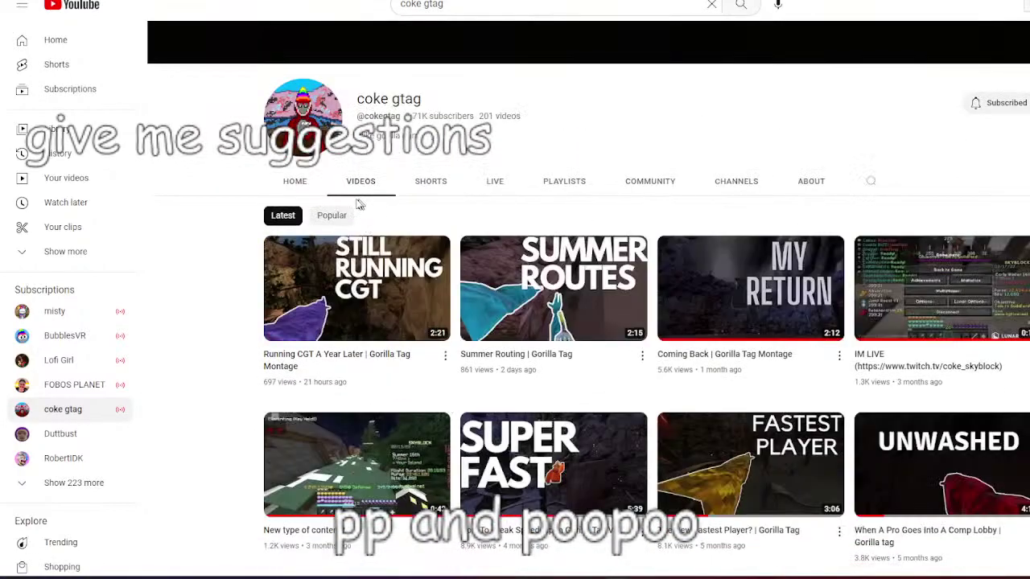
Open the premiere "How To Become a PRO Freebrancher | Gorilla Tag Tutorial" from the channel's home page and look over its page.
left_click(305, 191)
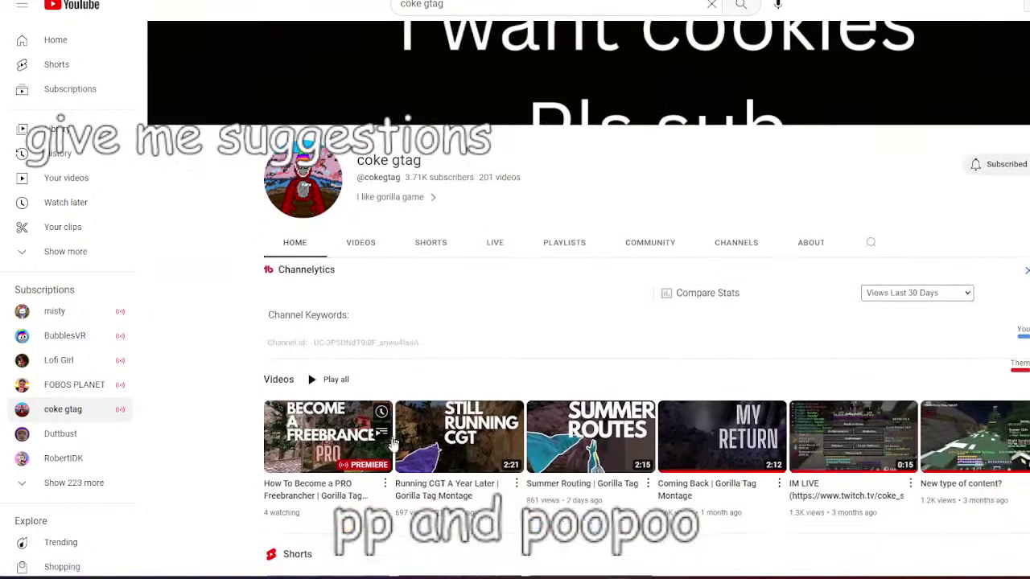
left_click(439, 542)
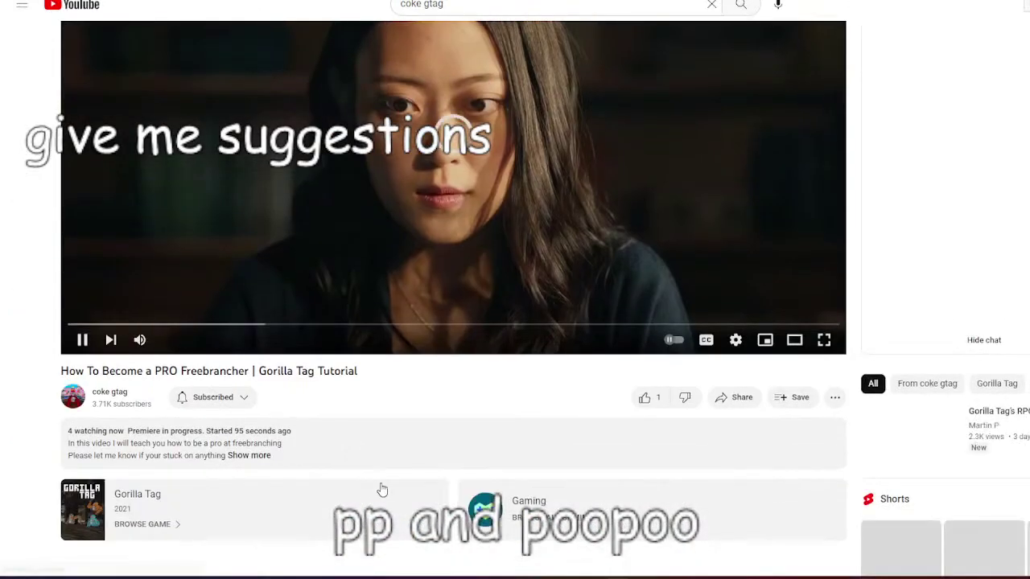
scroll(379, 487, "down", 2)
scroll(608, 436, "up", 4)
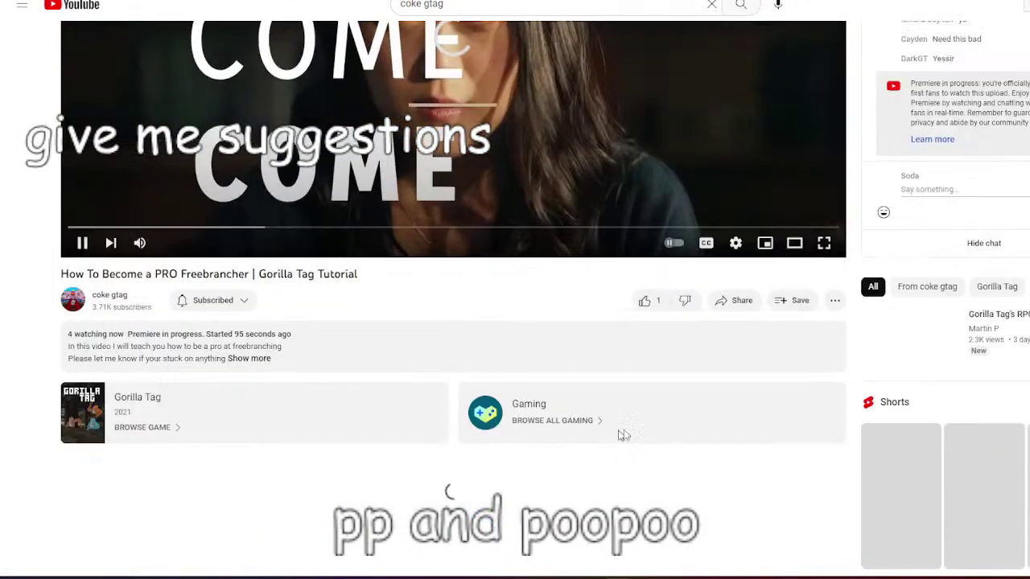
Post "w rizz" in the premiere's live chat and skip the ad to reach the video.
scroll(657, 437, "down", 1)
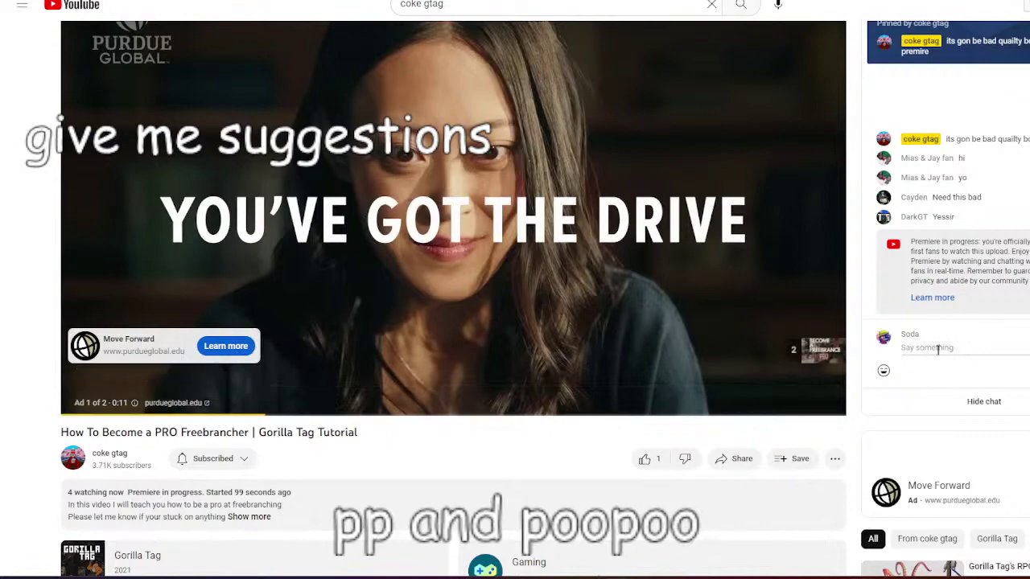
left_click(933, 349)
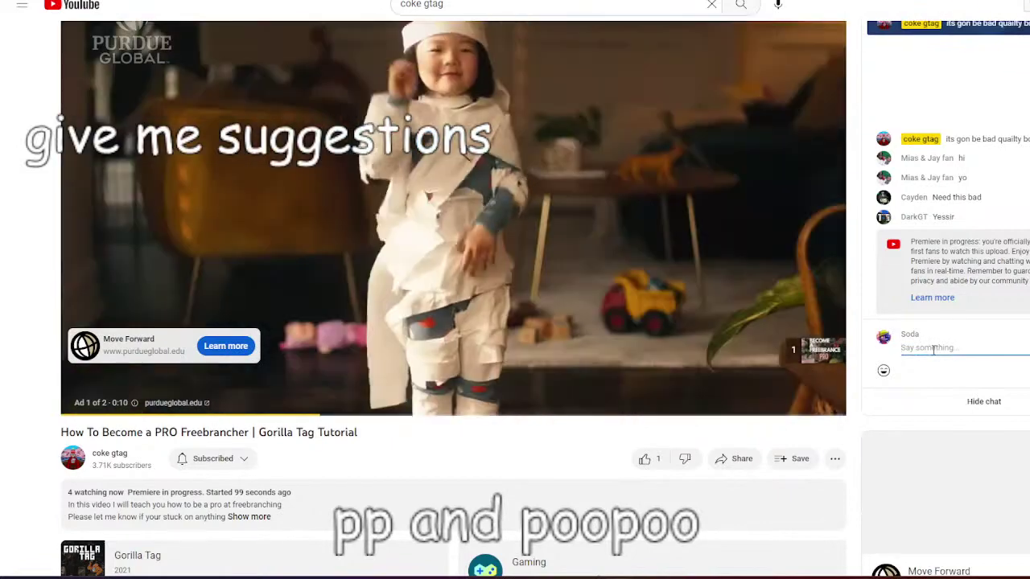
type("w rizz")
key("Return")
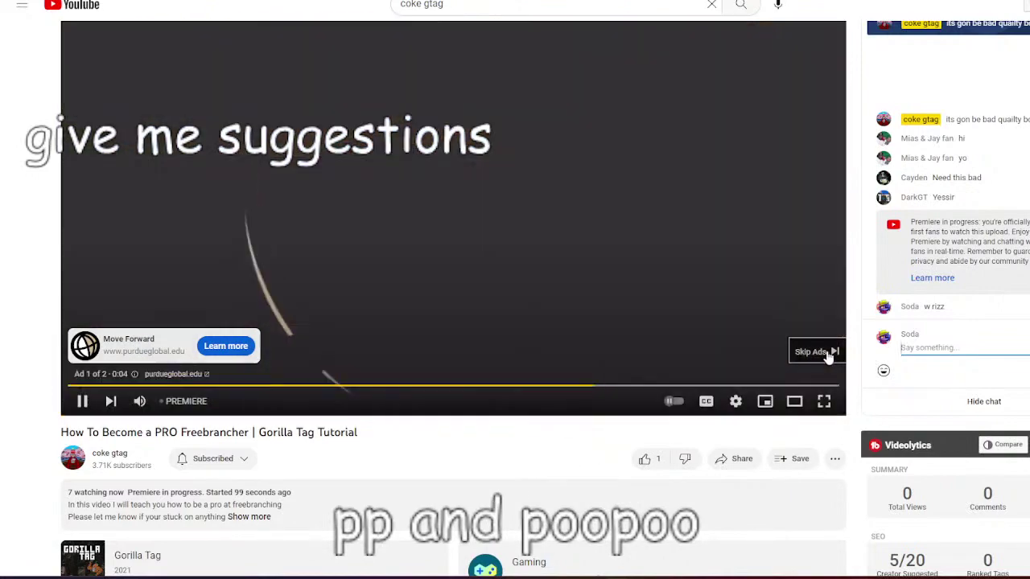
left_click(819, 353)
scroll(457, 563, "up", 1)
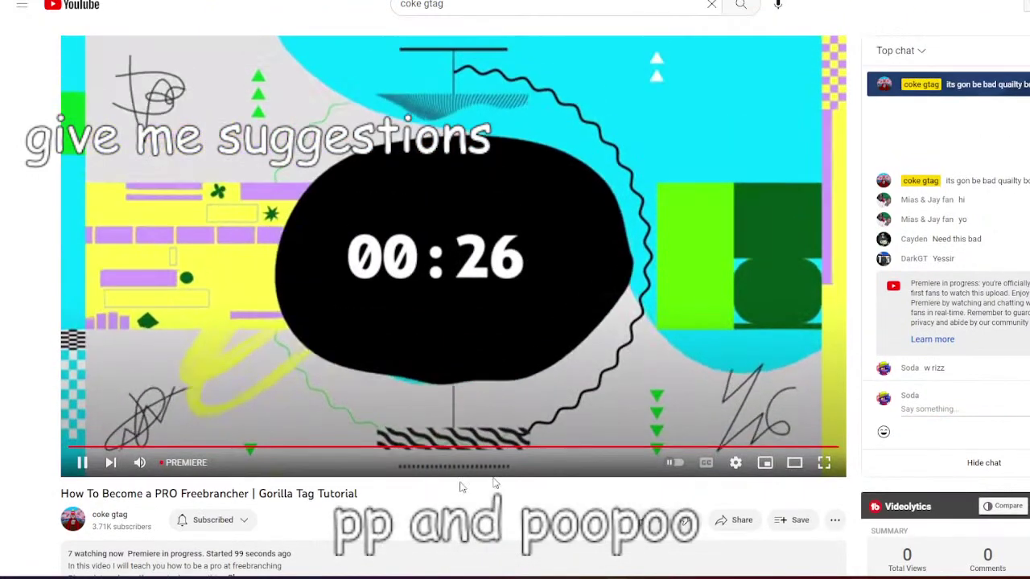
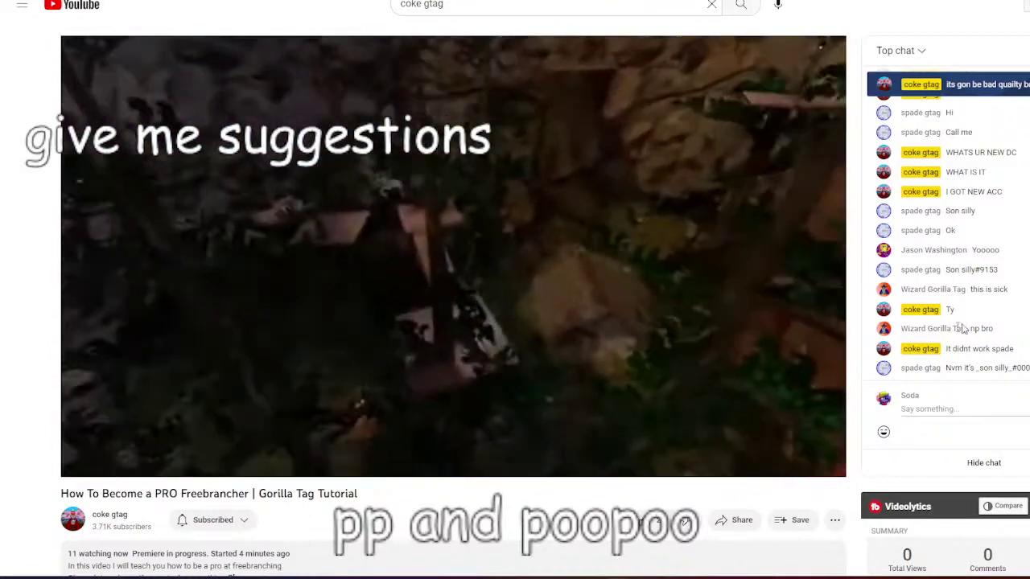
Switch from the YouTube premiere to Blender and look over the walled terrain in the Shading workspace.
left_click(798, 320)
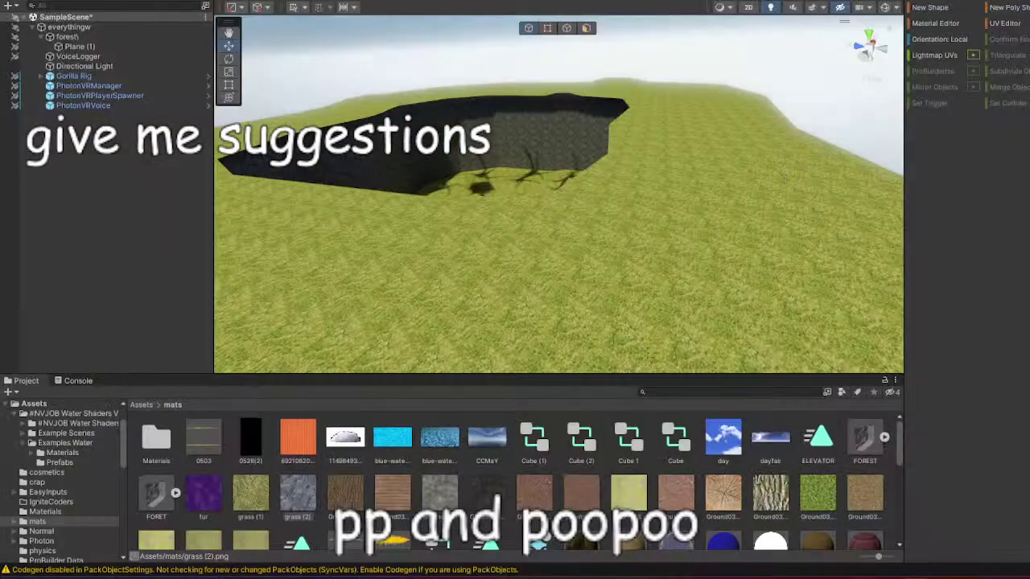
mouse_move(483, 578)
scroll(681, 152, "up", 2)
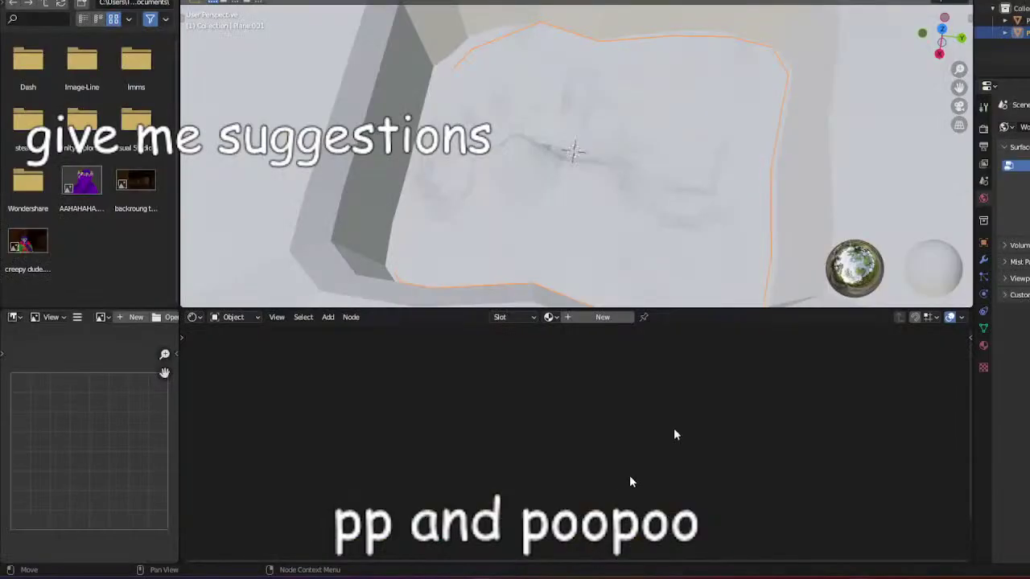
right_click(700, 121)
key("Escape")
middle_click_drag(610, 197, 611, 161)
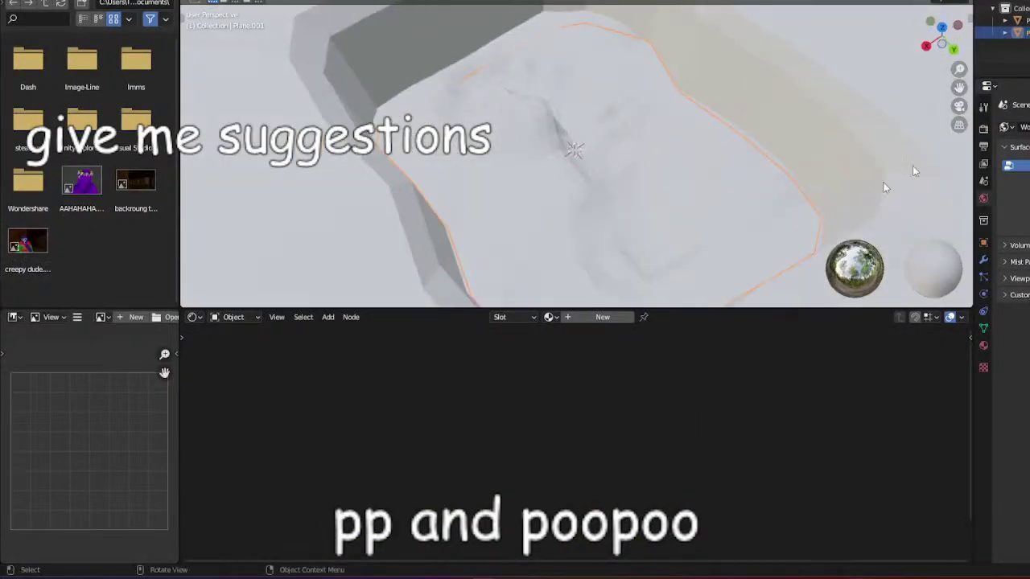
Create a new material for the wall mesh, add the rock image texture and connect its Color output to Base Color.
left_click(596, 317)
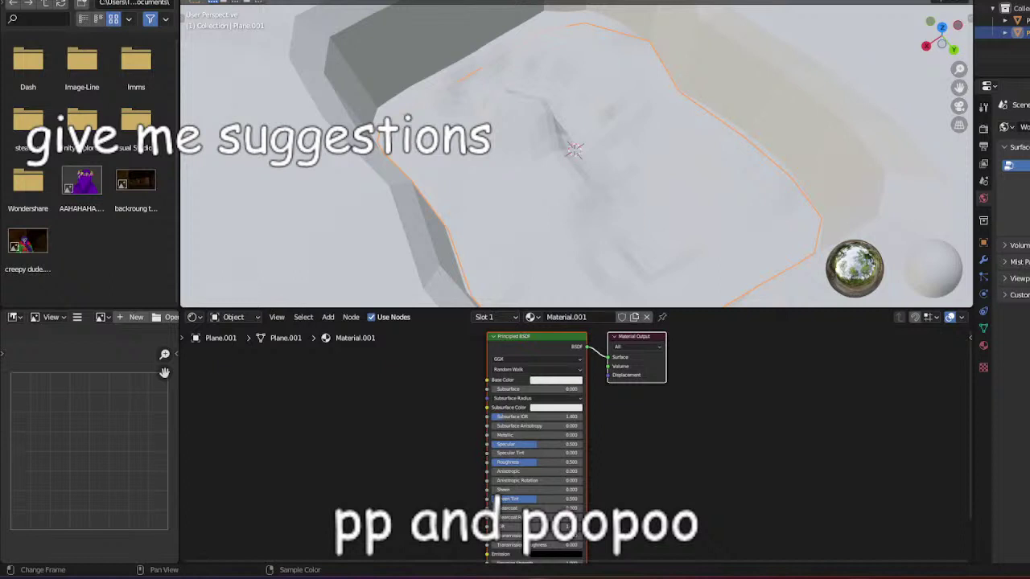
left_click_drag(0, 451, 343, 375)
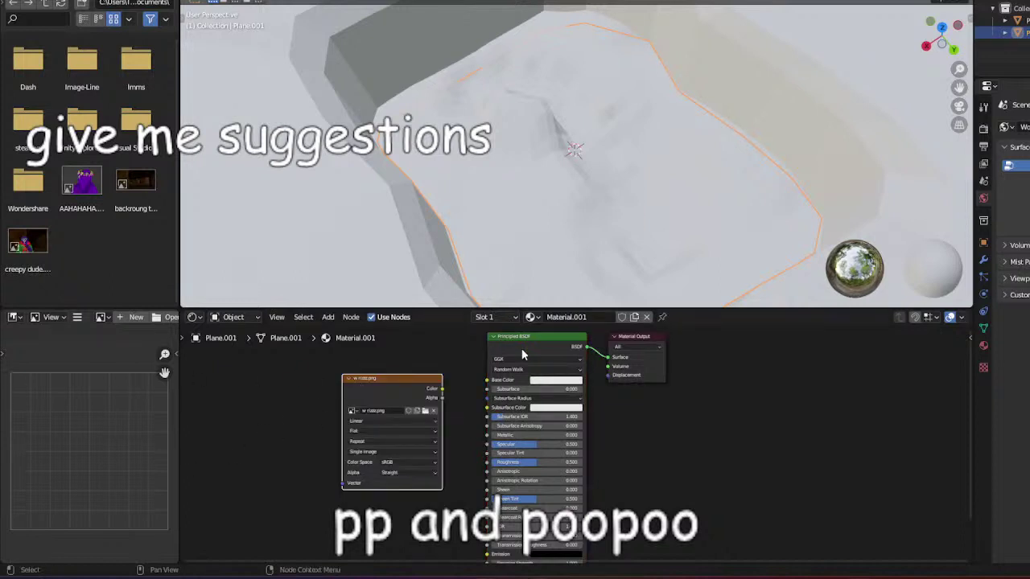
left_click_drag(442, 388, 491, 384)
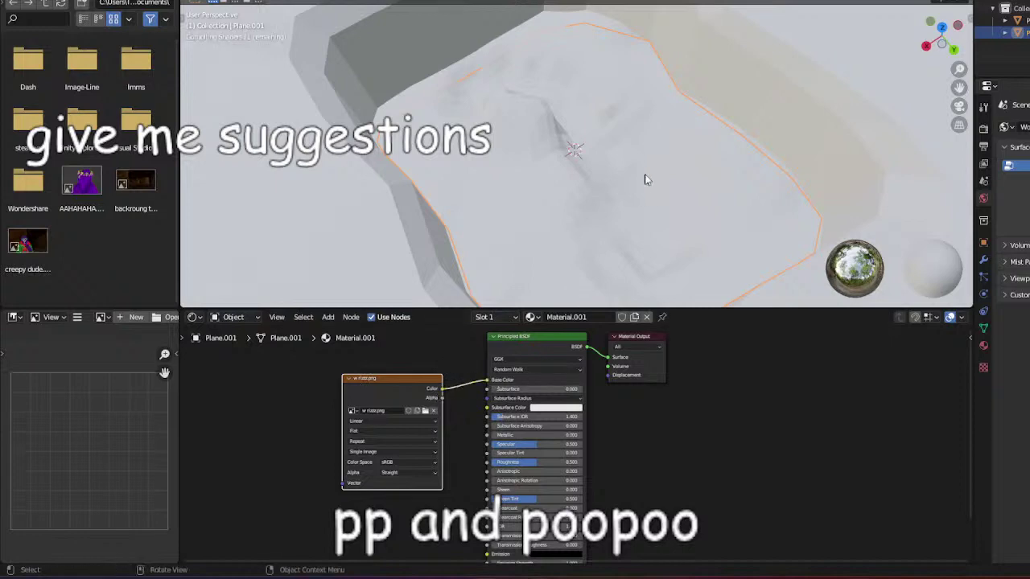
right_click(616, 95)
middle_click_drag(515, 107, 470, 88)
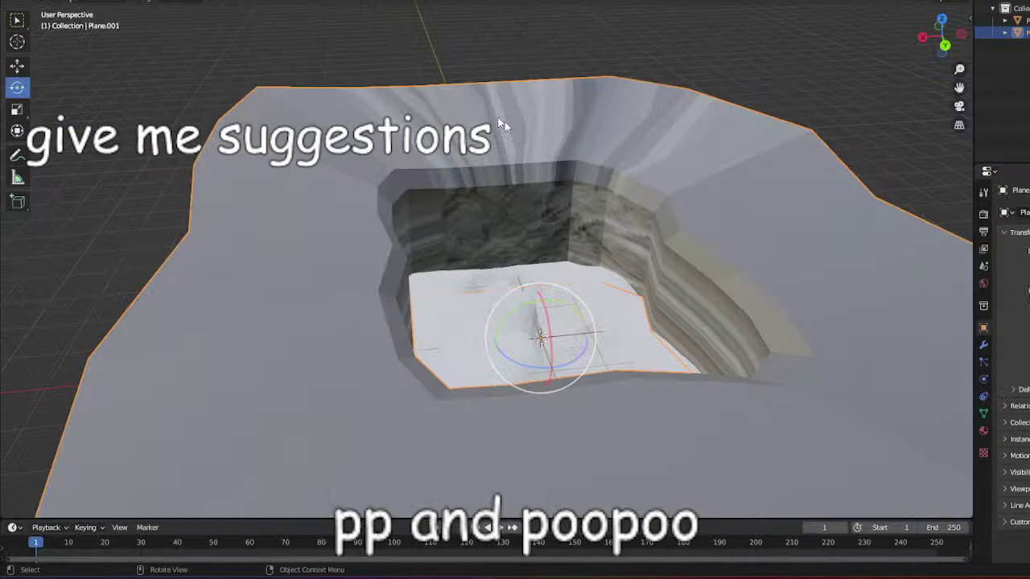
mouse_move(504, 122)
middle_mouse_down()
mouse_move(598, 193)
mouse_move(660, 185)
mouse_move(631, 199)
mouse_move(561, 158)
mouse_move(515, 180)
middle_mouse_up()
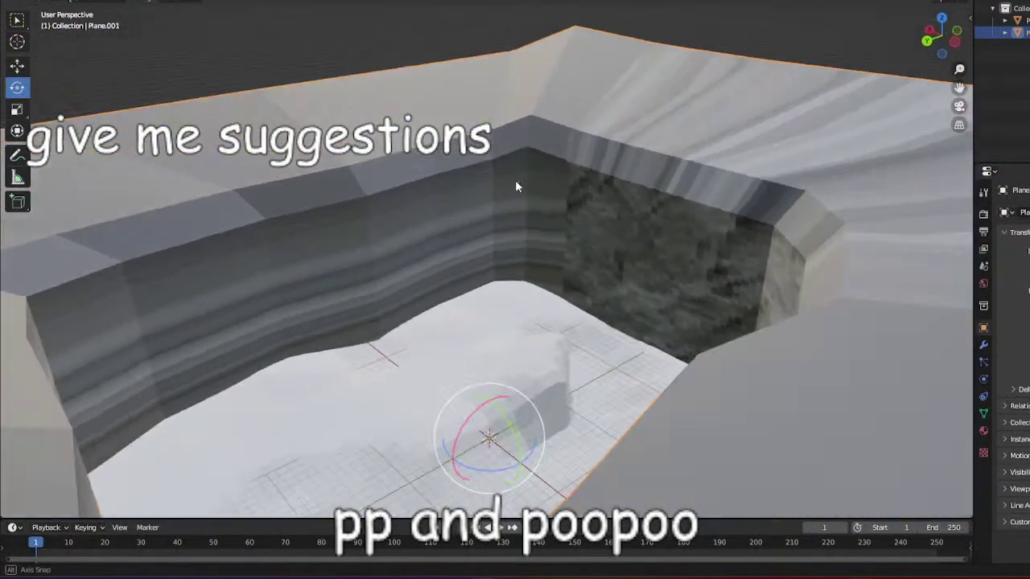
Put the wall mesh into Edit Mode and box-select its edges from several angles around the terrain.
left_click(71, 0)
left_click(87, 11)
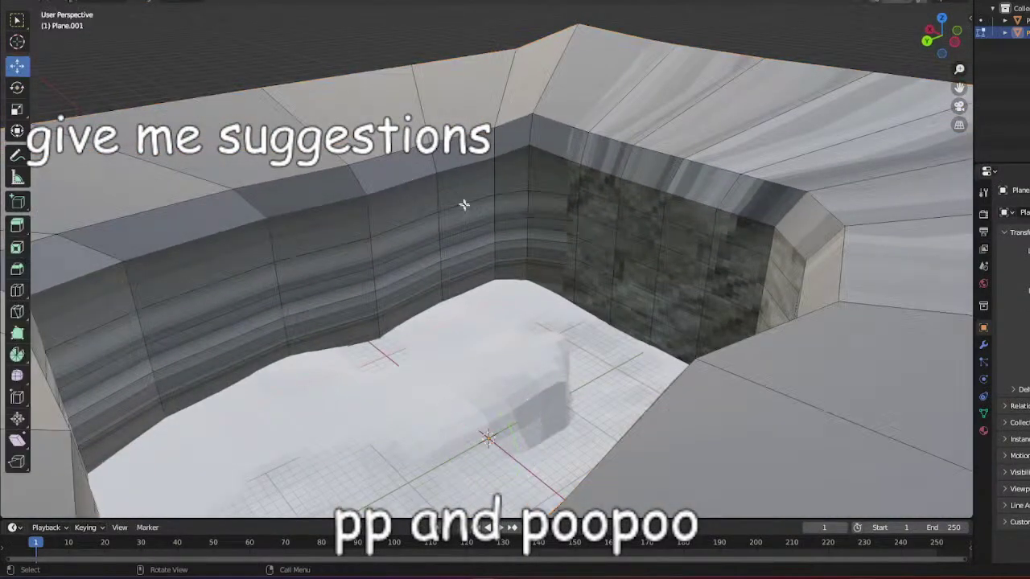
scroll(465, 204, "down", 4)
middle_click_drag(464, 205, 450, 250)
scroll(450, 250, "down", 5)
left_click_drag(237, 125, 519, 387)
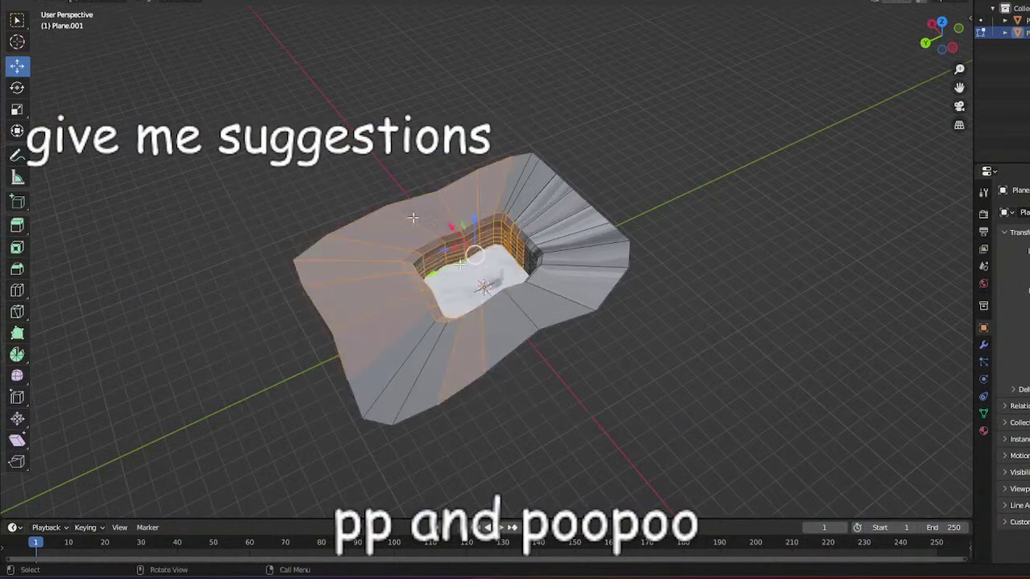
left_click_drag(213, 74, 754, 525)
middle_click_drag(542, 182, 703, 231)
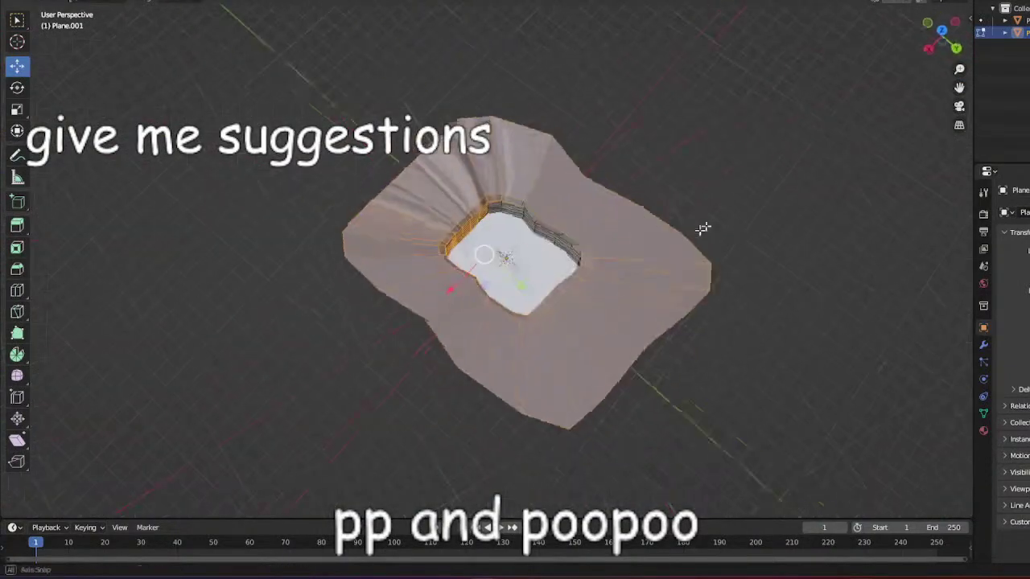
left_click_drag(194, 86, 797, 555)
middle_click_drag(678, 380, 768, 314)
left_click_drag(223, 136, 776, 450)
middle_click_drag(653, 454, 770, 460)
left_click_drag(183, 92, 774, 471)
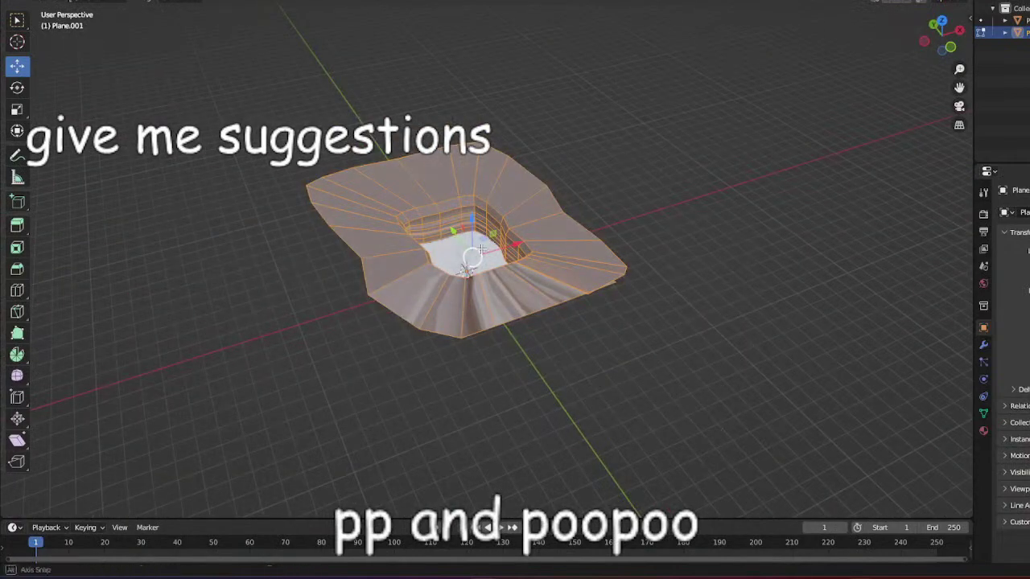
middle_click_drag(362, 173, 520, 215)
left_click_drag(209, 93, 733, 470)
right_click(512, 311)
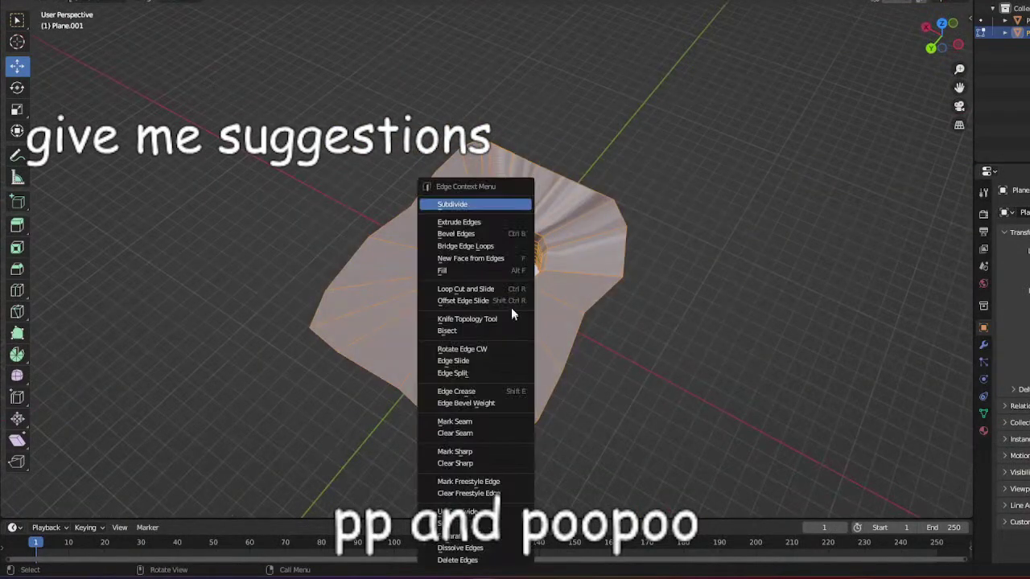
left_click(740, 264)
Complete the box selection of the pit walls and the surrounding outer ground from all sides.
left_click_drag(281, 133, 727, 499)
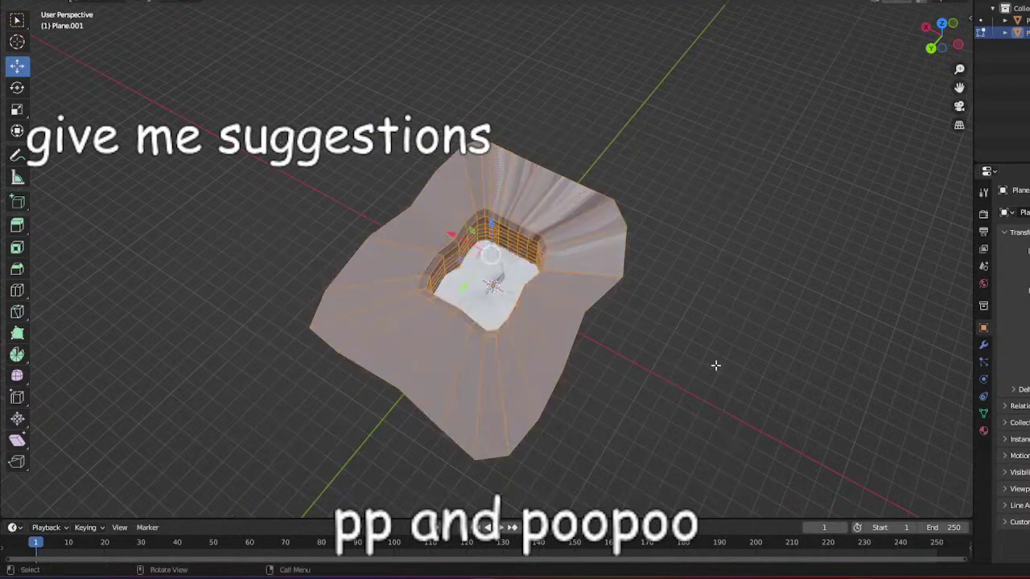
scroll(711, 362, "up", 1)
left_click(710, 351)
key("ctrl+z")
left_click_drag(267, 140, 756, 507, "shift")
middle_click_drag(661, 259, 641, 365)
middle_click_drag(255, 141, 841, 357)
left_click_drag(145, 74, 216, 115)
left_click_drag(340, 207, 653, 481)
middle_click_drag(644, 430, 389, 405)
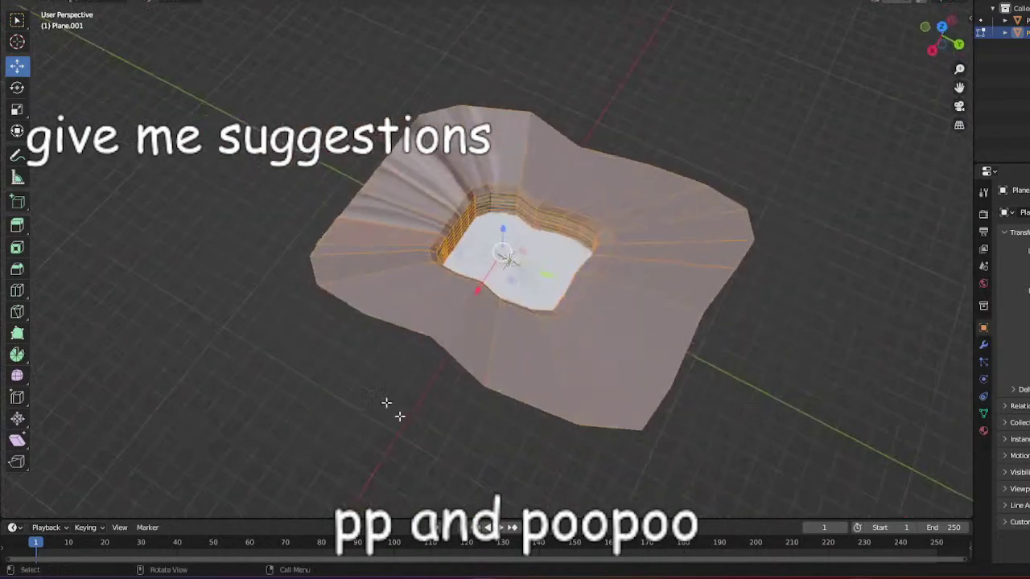
left_click_drag(315, 119, 749, 469)
middle_click_drag(635, 464, 421, 362)
left_click_drag(253, 129, 794, 520)
middle_click_drag(802, 428, 419, 300)
left_click_drag(223, 120, 690, 439)
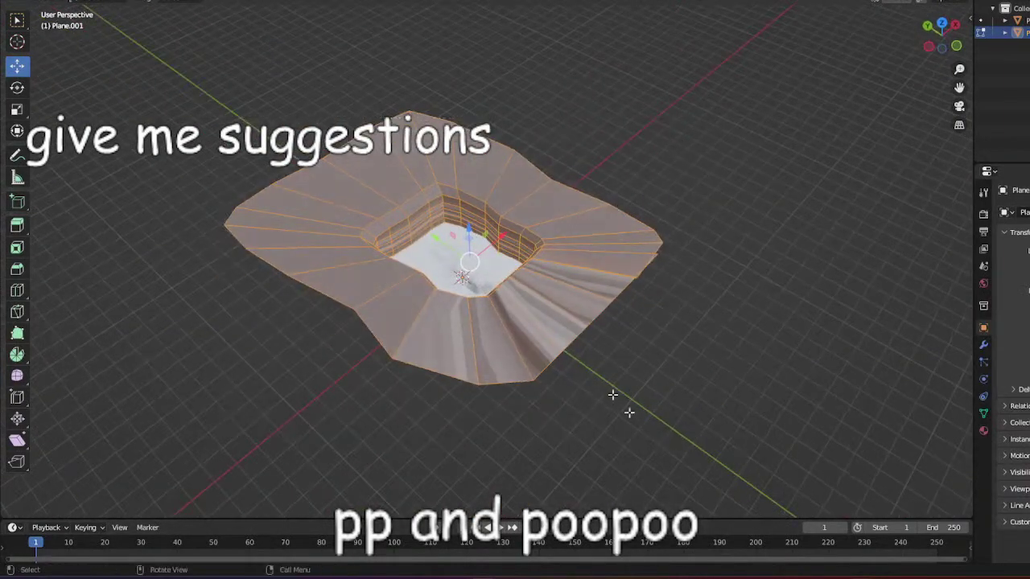
Apply a Cube Projection UV mapping to the selected mesh and inspect the rock texture on the walls.
key("u")
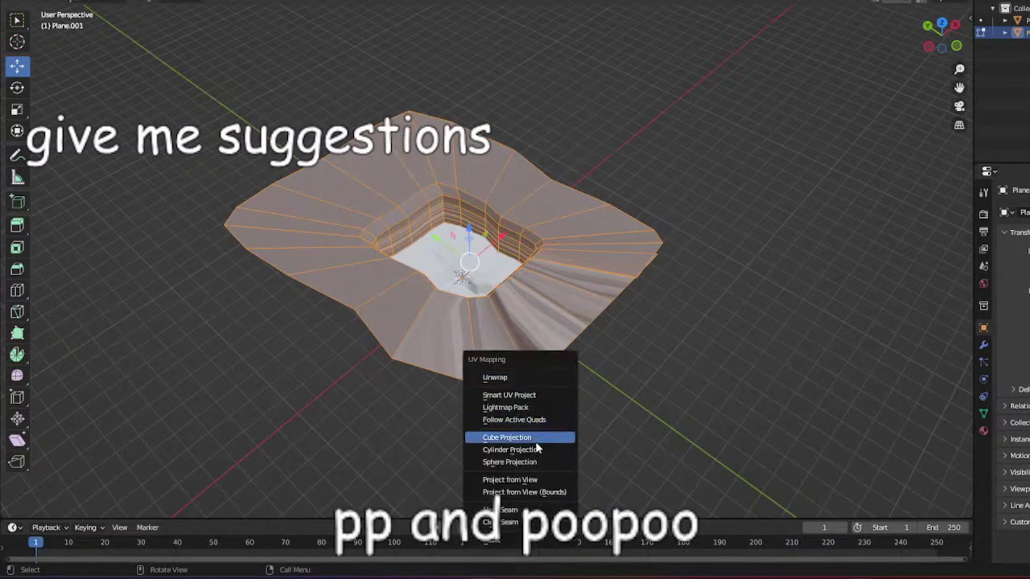
left_click(531, 434)
left_click(580, 408)
scroll(582, 408, "up", 8)
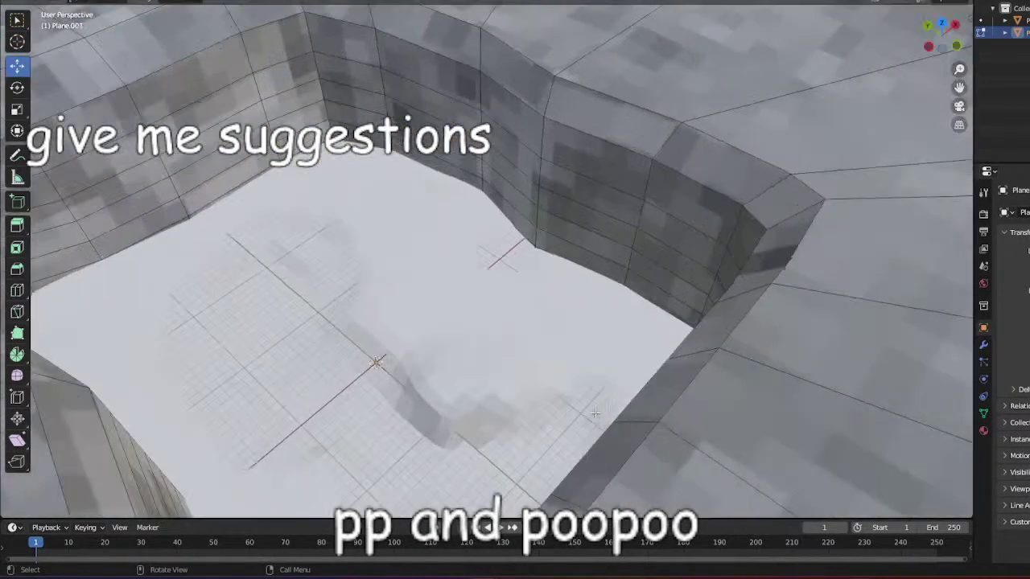
middle_click_drag(584, 407, 789, 354)
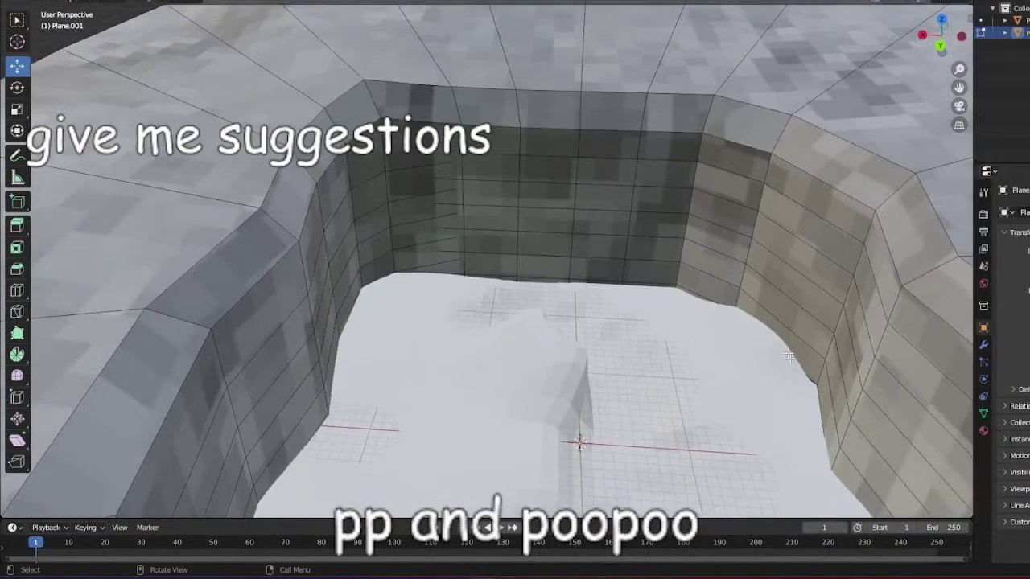
Open the UV Editing workspace, frame the whole wall mesh from above and adjust the divider between the two editors.
left_click(259, 2)
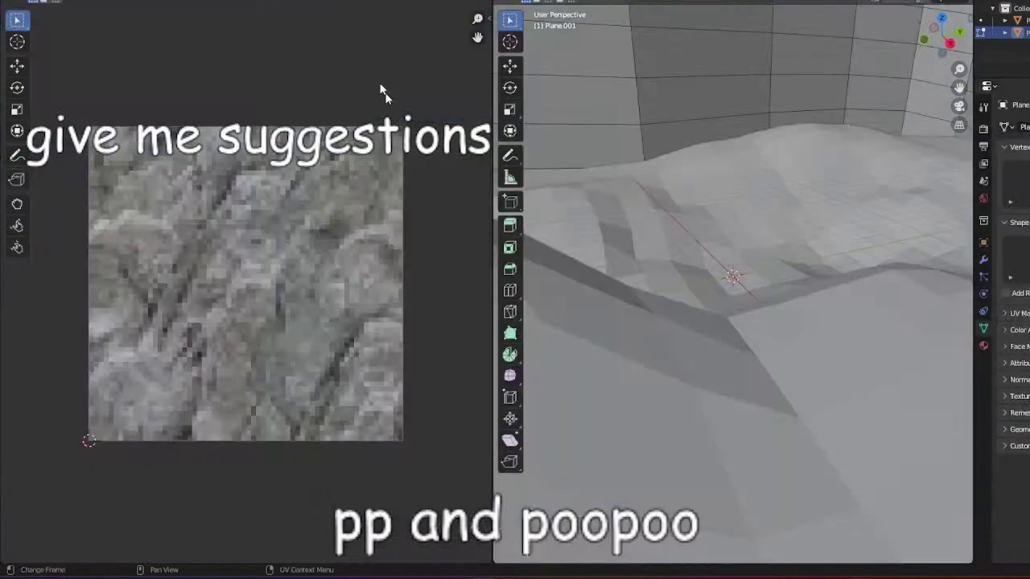
scroll(725, 270, "down", 5)
middle_click_drag(721, 268, 873, 338)
scroll(883, 226, "down", 3)
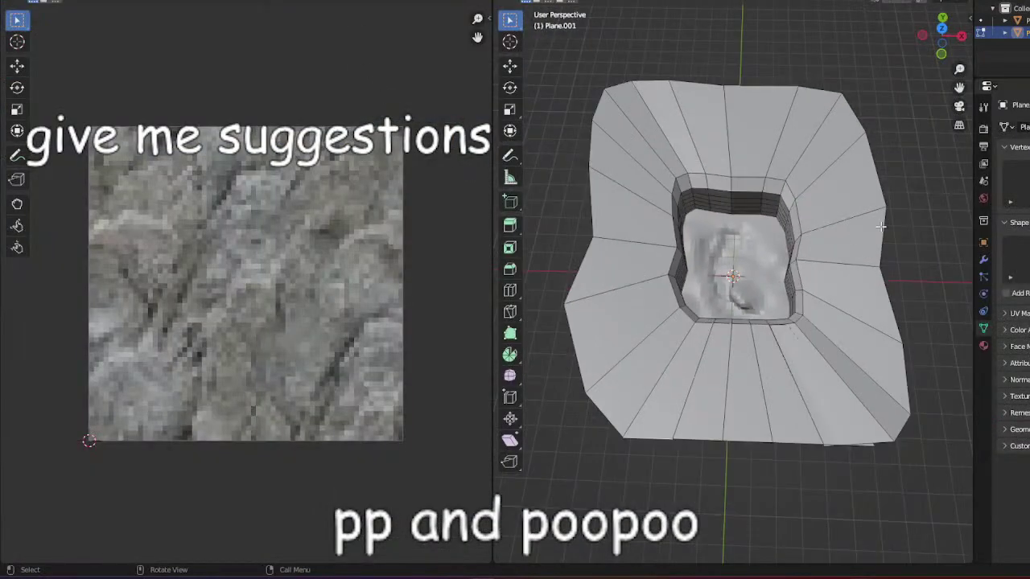
left_click_drag(492, 244, 214, 245)
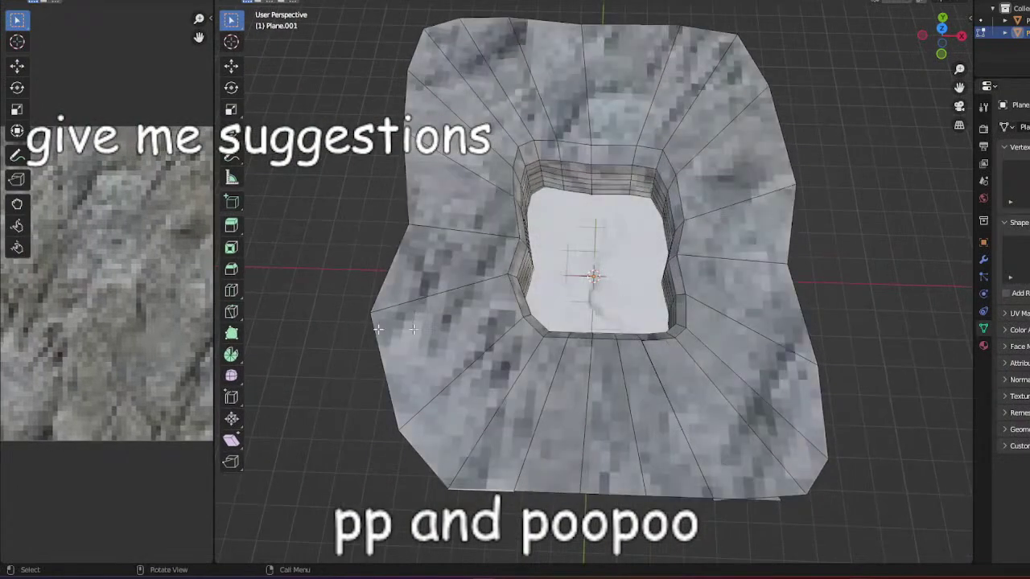
left_click_drag(215, 301, 460, 326)
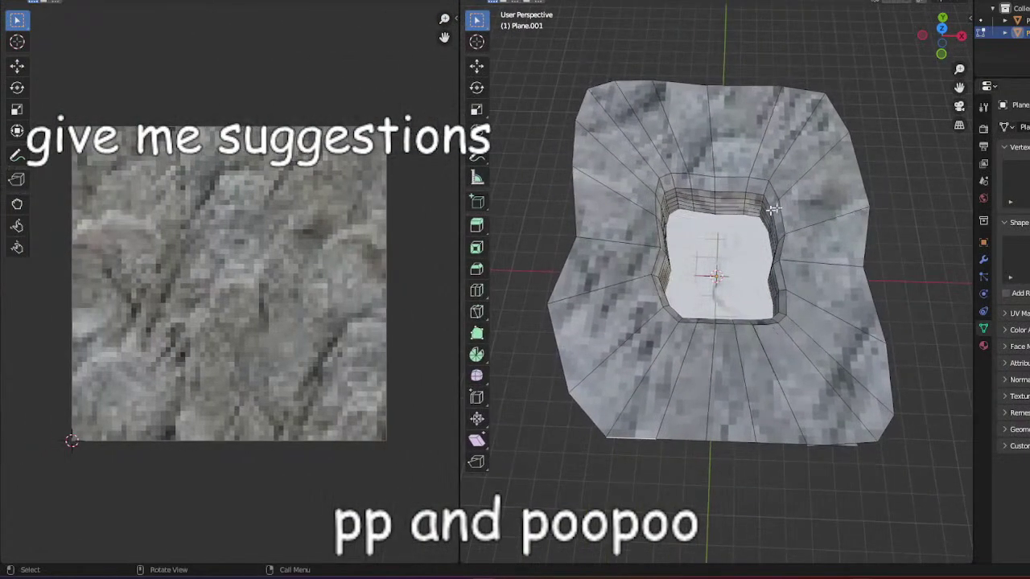
Box-select the wall mesh from above and below so its UV layout is shown over the rock texture.
scroll(545, 131, "down", 3)
left_click_drag(523, 117, 869, 448)
middle_click_drag(869, 448, 855, 322)
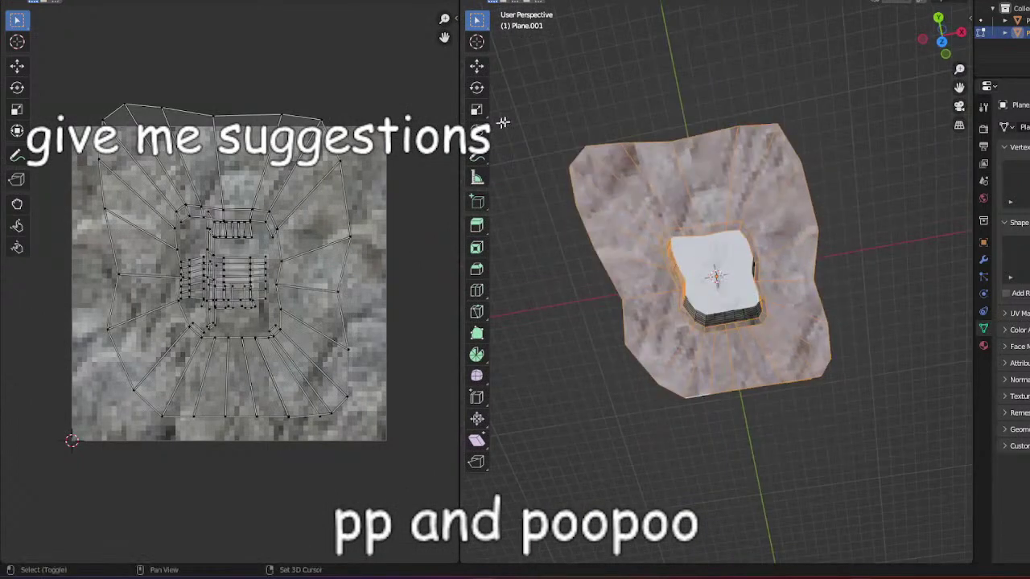
left_click_drag(502, 117, 841, 460)
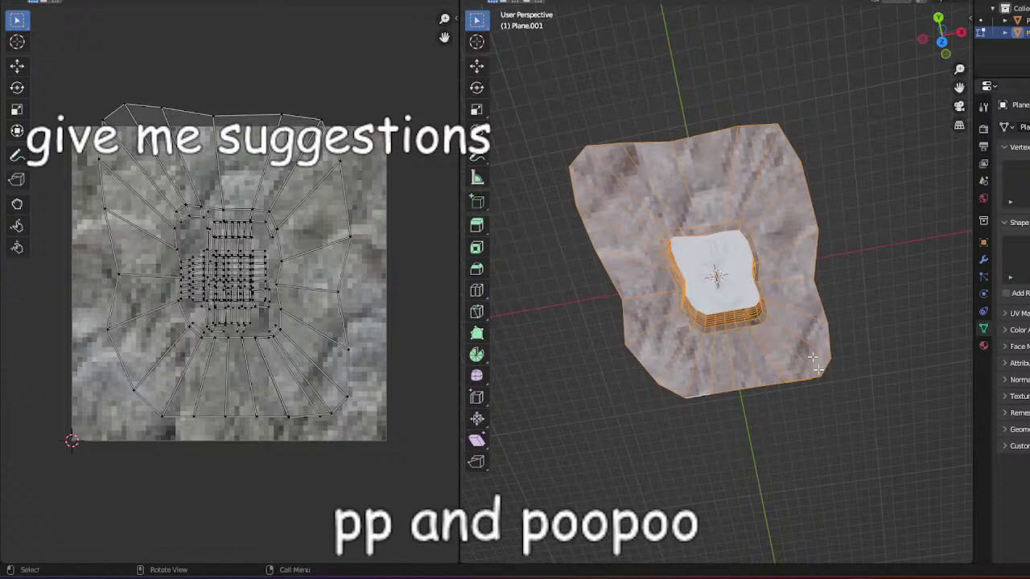
middle_click_drag(928, 344, 917, 299)
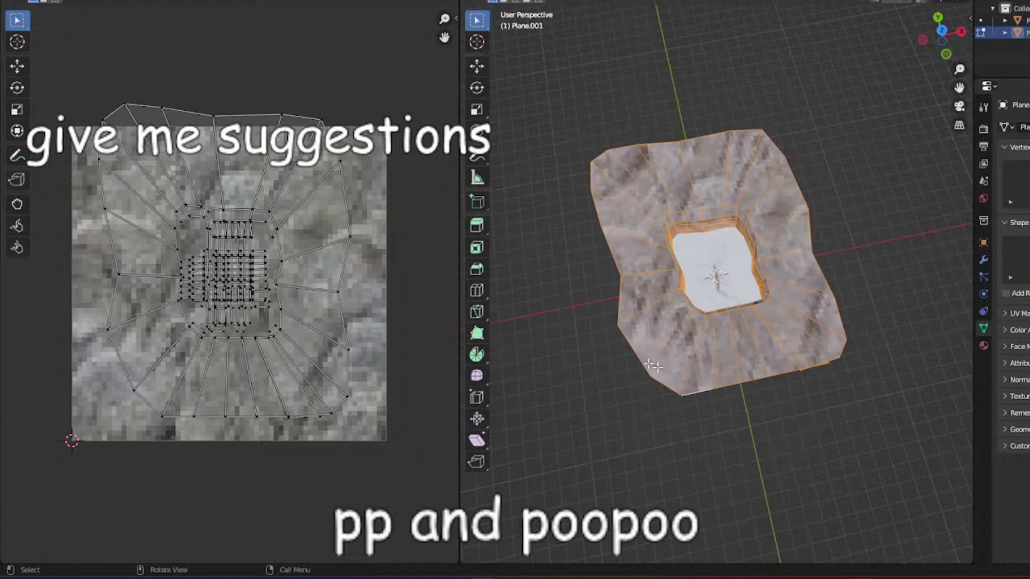
scroll(697, 349, "up", 5)
scroll(704, 347, "down", 4)
middle_click_drag(704, 348, 714, 376)
scroll(660, 248, "down", 2)
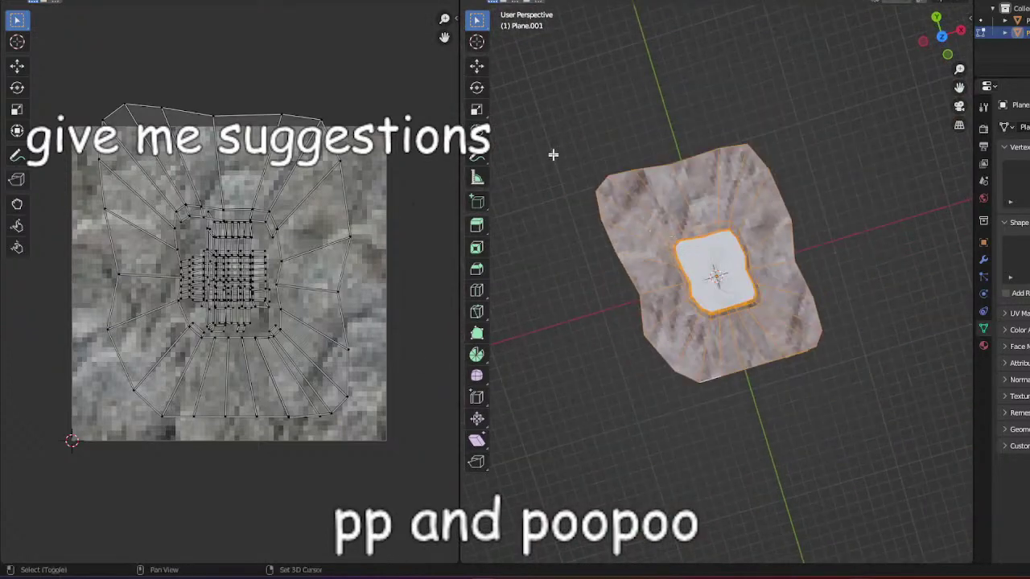
Extend the box selection of the wall mesh from above, the sides and below so the missed faces are included.
left_click_drag(552, 148, 972, 518, "shift")
middle_click_drag(632, 231, 605, 265)
left_click_drag(598, 134, 817, 475, "shift")
middle_click_drag(787, 342, 760, 203)
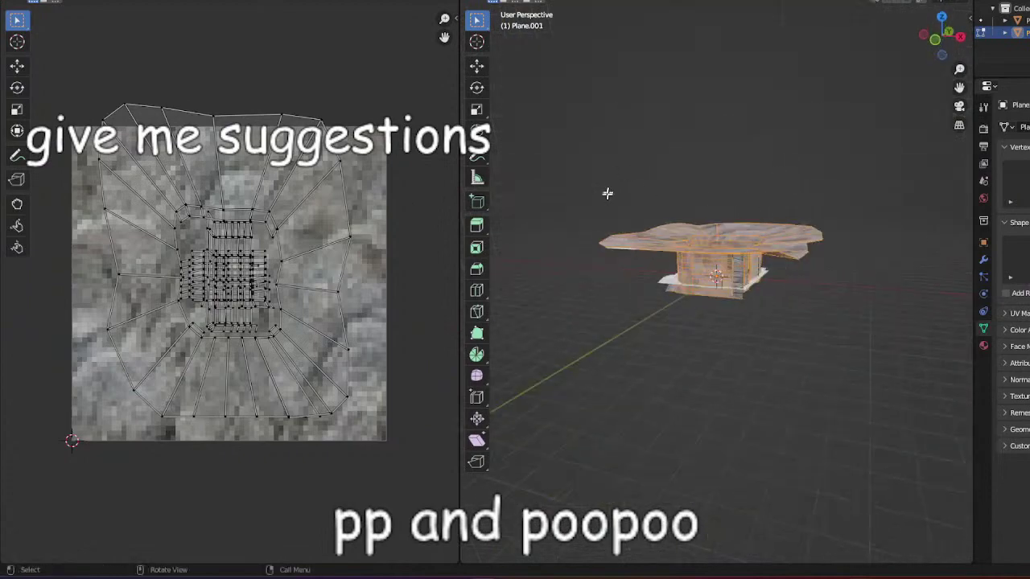
left_click_drag(608, 193, 847, 349, "shift")
middle_click_drag(707, 185, 702, 263)
left_click_drag(606, 137, 837, 406, "shift")
middle_click_drag(829, 402, 819, 273)
left_click_drag(561, 140, 837, 391, "shift")
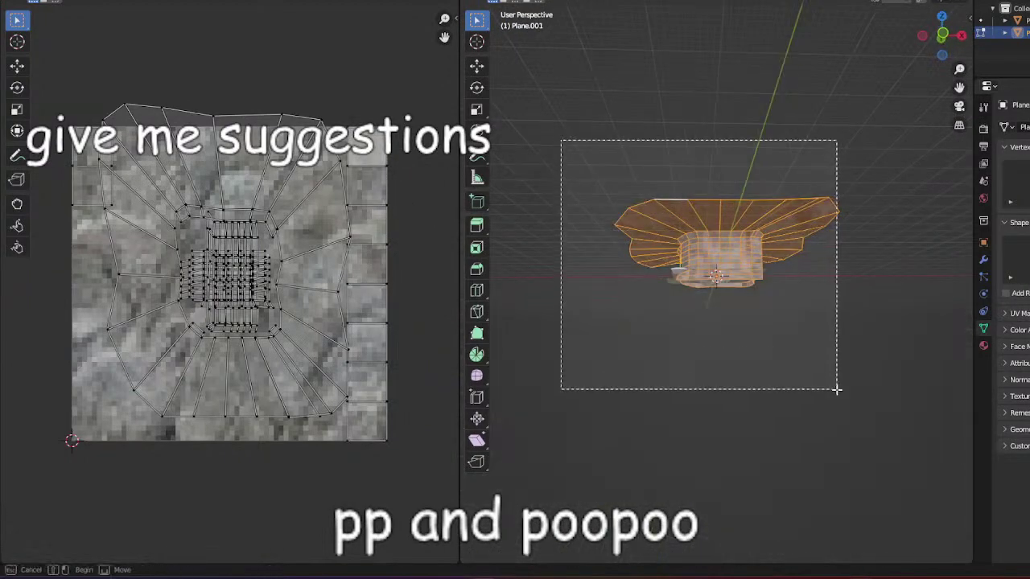
middle_click_drag(833, 387, 816, 281)
left_click_drag(652, 158, 915, 454, "shift")
middle_click_drag(826, 424, 925, 531)
Select all of the wall mesh's UVs and scale them up well beyond the image so the rock texture tiles more finely.
scroll(800, 393, "up", 8)
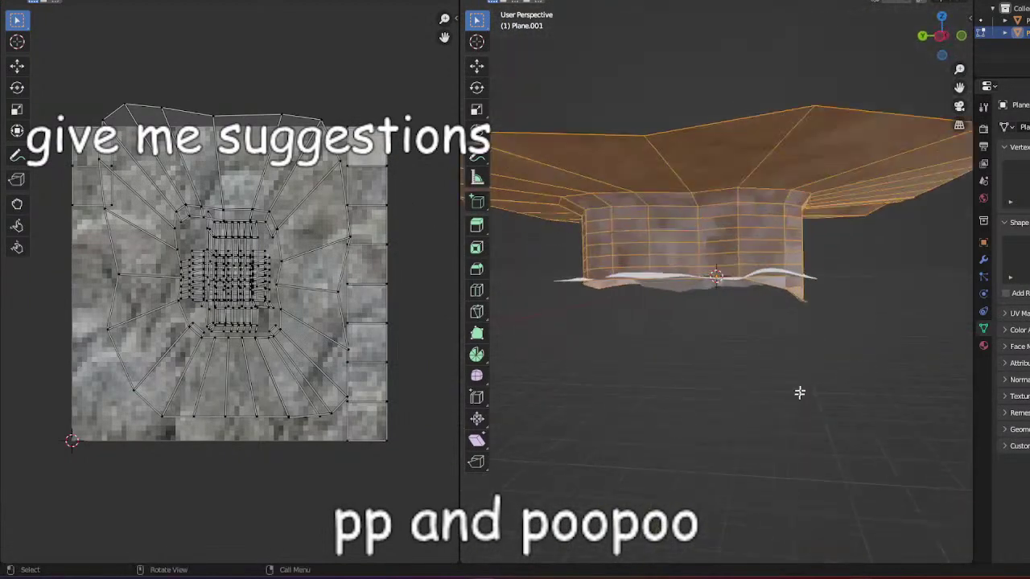
scroll(803, 395, "down", 4)
middle_click_drag(802, 395, 810, 451)
scroll(374, 269, "down", 3)
left_click_drag(86, 173, 90, 188)
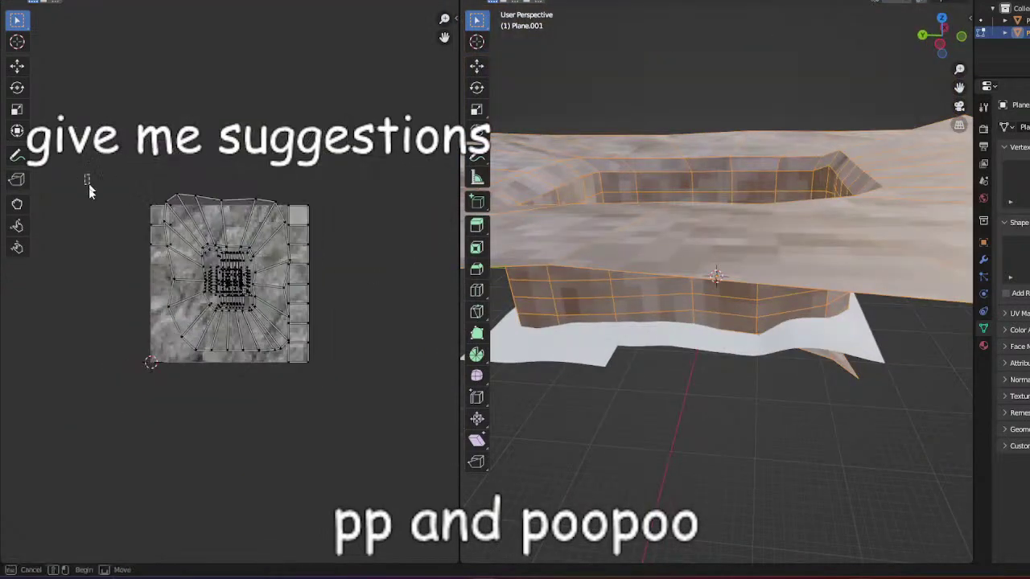
middle_click_drag(647, 181, 733, 230)
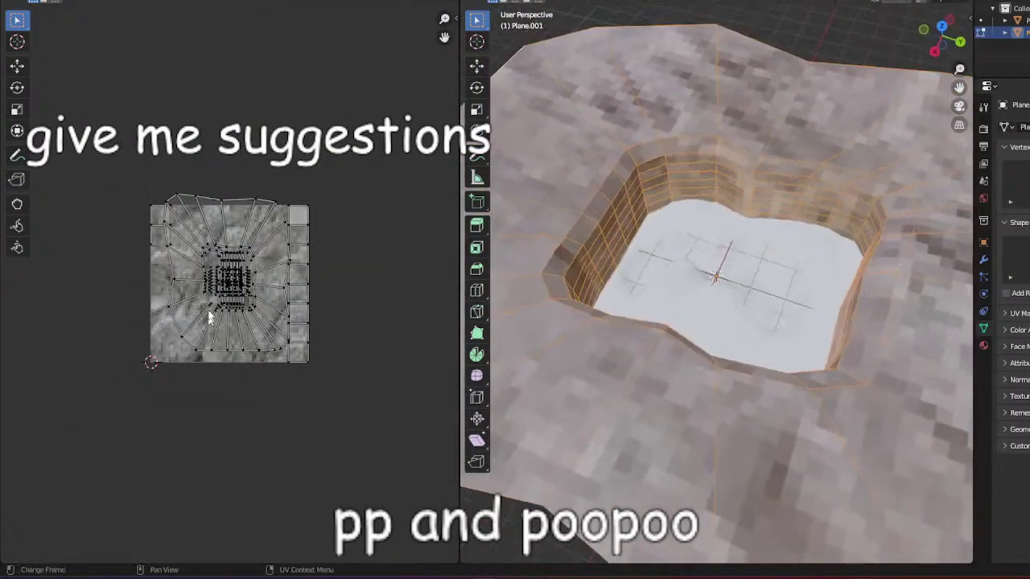
key("a")
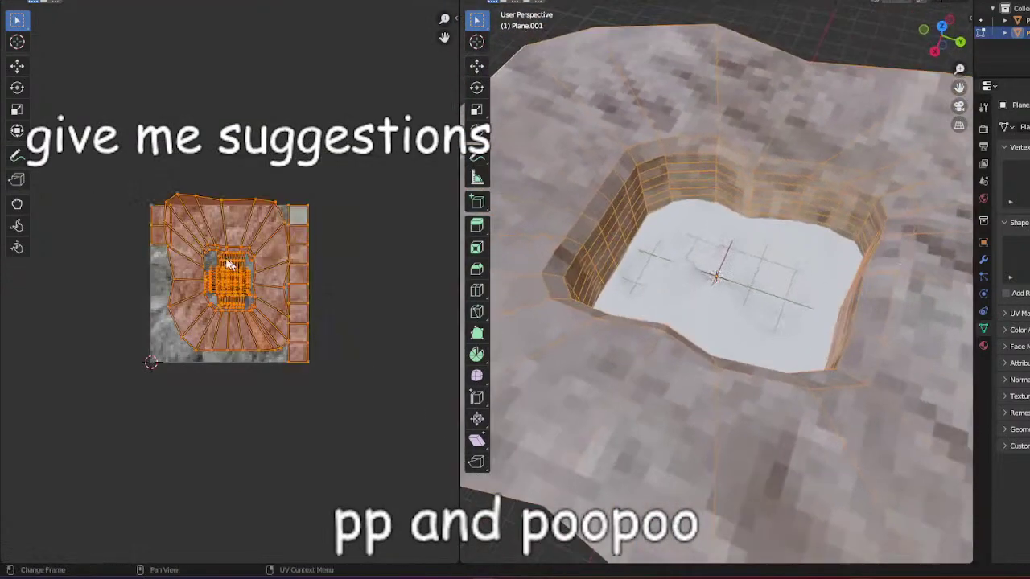
left_click(17, 109)
left_click_drag(260, 255, 382, 161)
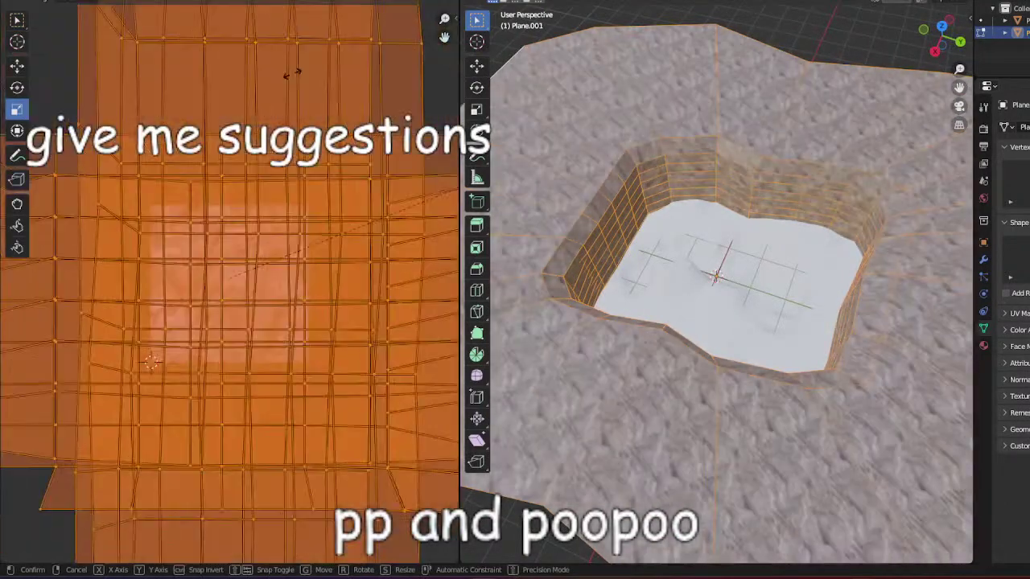
Fine-tune the scale of the wall UVs against a close view of the pit walls and check the tiling.
scroll(874, 196, "up", 4)
middle_click_drag(874, 195, 862, 319)
left_click_drag(278, 264, 455, 190)
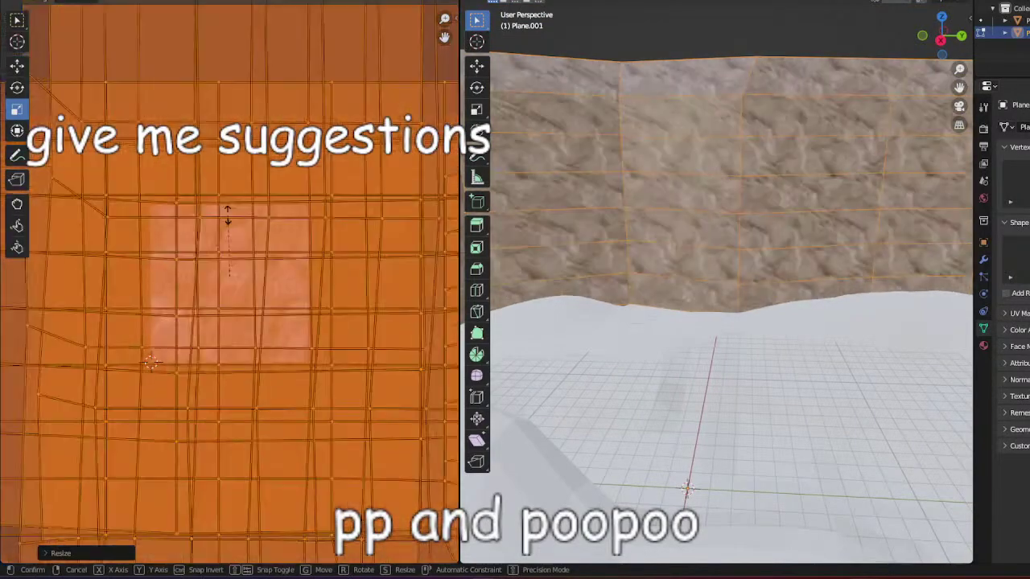
left_click(230, 278)
scroll(793, 237, "down", 5)
middle_click_drag(765, 257, 577, 225)
scroll(876, 272, "up", 4)
Return to the Layout workspace in Object Mode and select the untextured ground plane inside the pit.
left_click(135, 1)
scroll(609, 301, "up", 6)
middle_click_drag(628, 329, 452, 256)
left_click(508, 368)
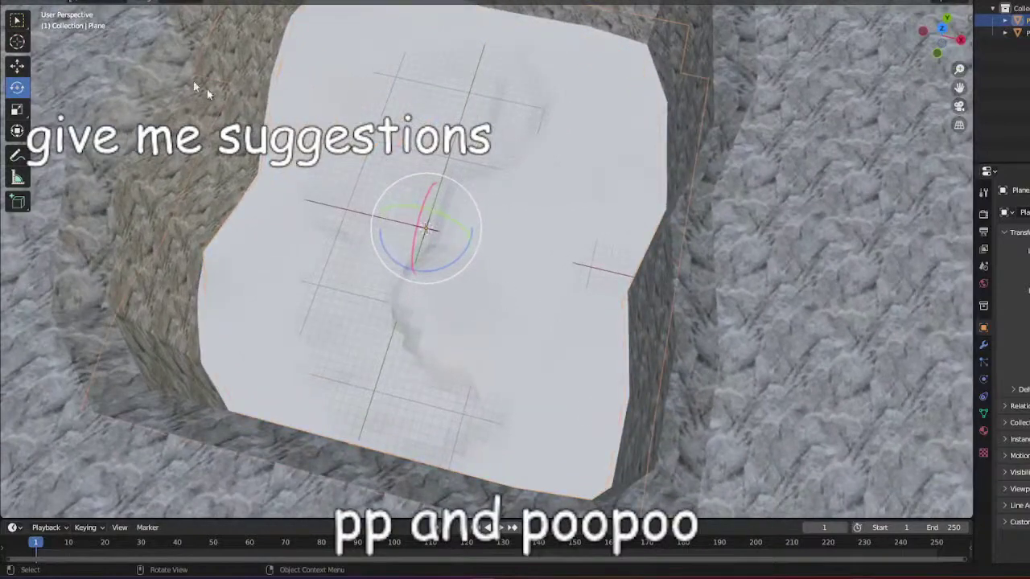
left_click(104, 2)
left_click(80, 2)
scroll(495, 282, "down", 7)
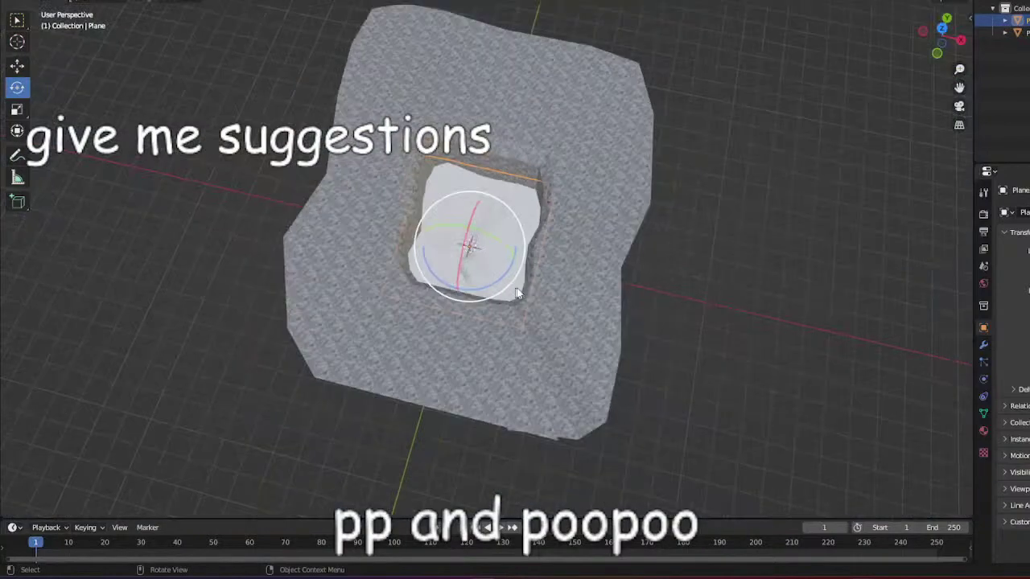
left_click(704, 303)
scroll(704, 303, "up", 5)
left_click(489, 232)
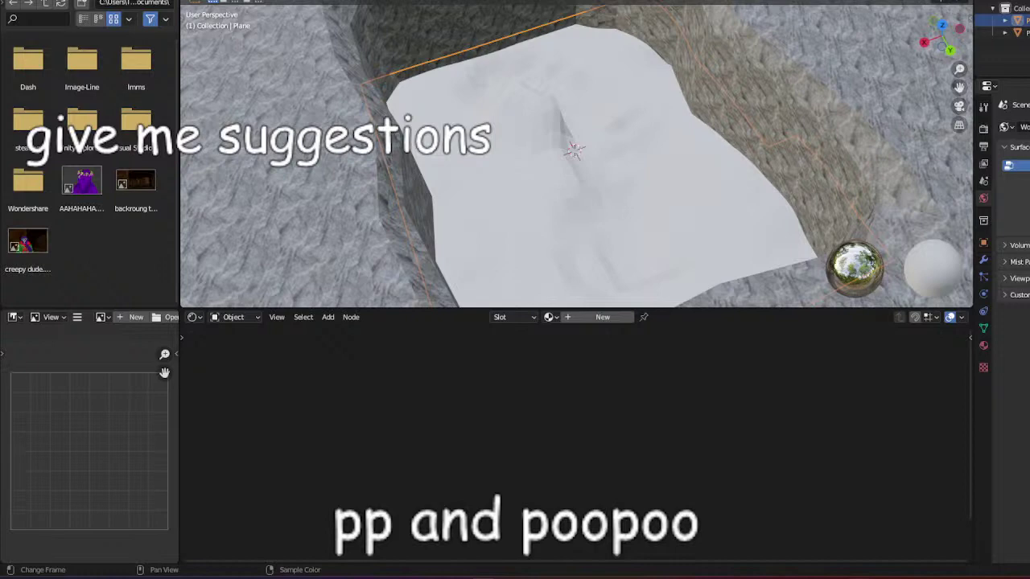
Create a new material on the ground plane and bring the coolgrass.png image into its node graph.
left_click(603, 317)
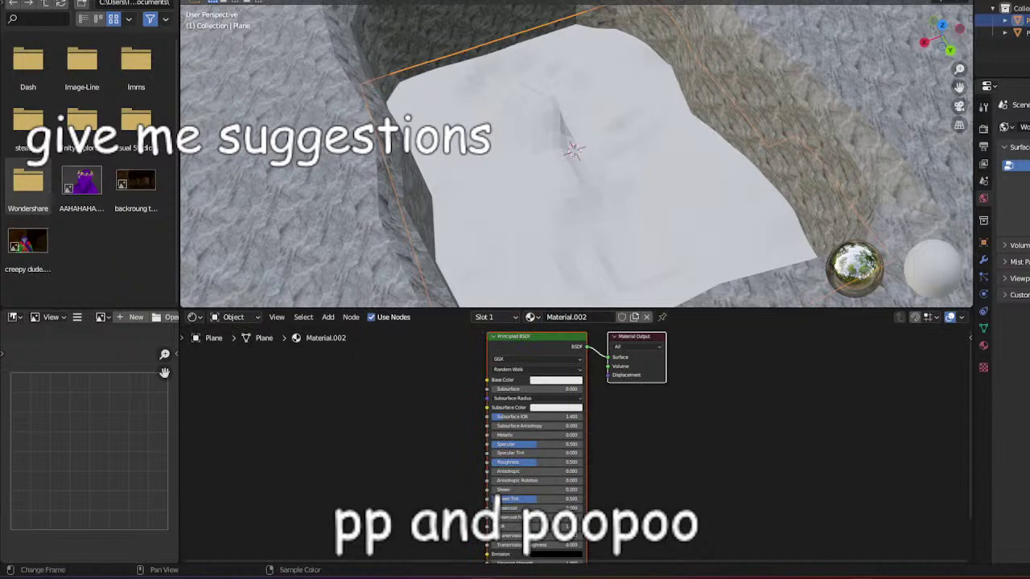
key("alt+Tab")
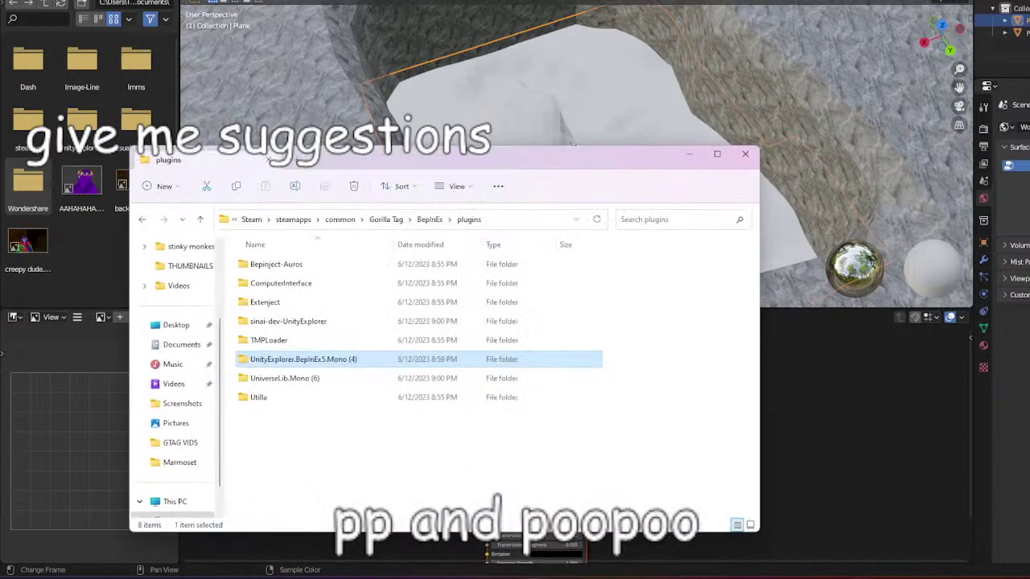
key("alt+Tab")
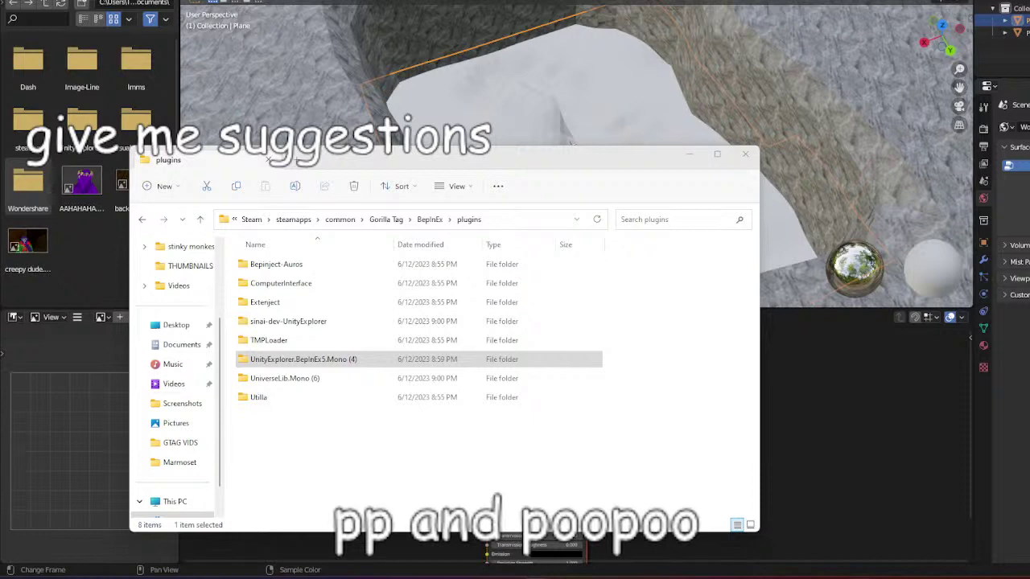
mouse_move(121, 466)
left_mouse_down()
mouse_move(271, 443)
mouse_move(121, 468)
left_mouse_up()
left_click_drag(91, 502, 257, 540)
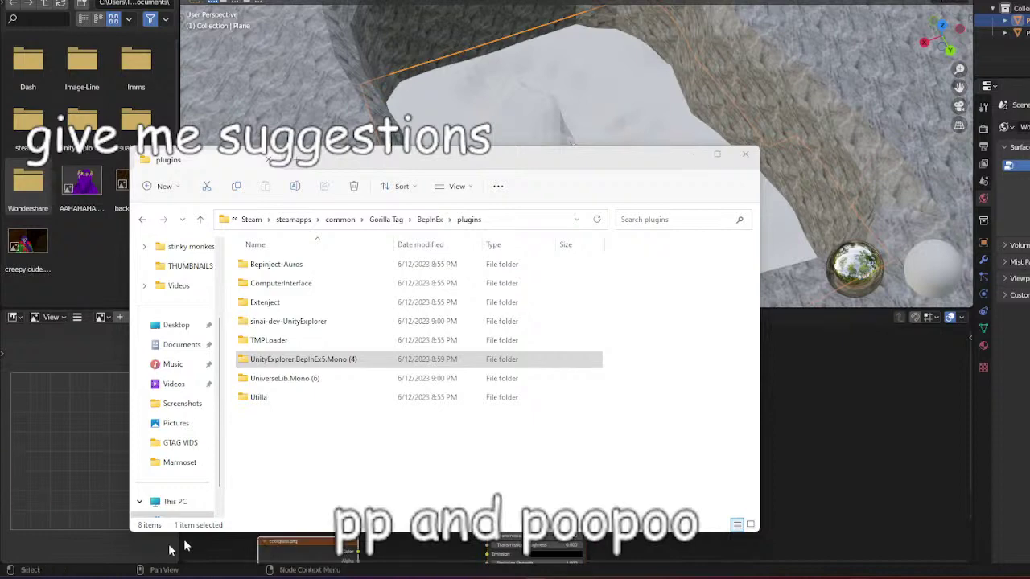
left_click(688, 154)
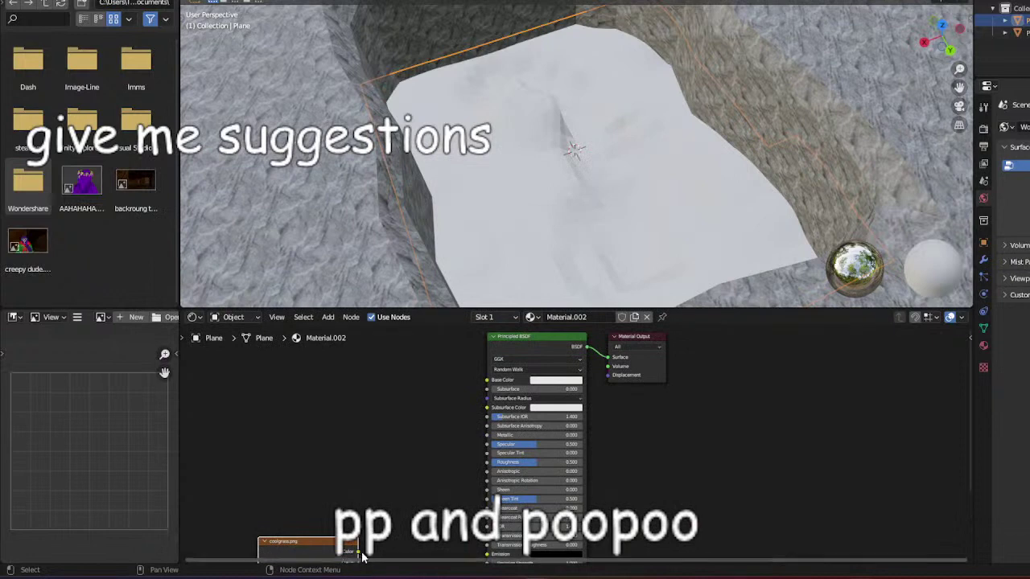
Connect the coolgrass.png texture's Color output to the shader's Base Color and view the ground in the Layout workspace.
left_click_drag(357, 552, 492, 366)
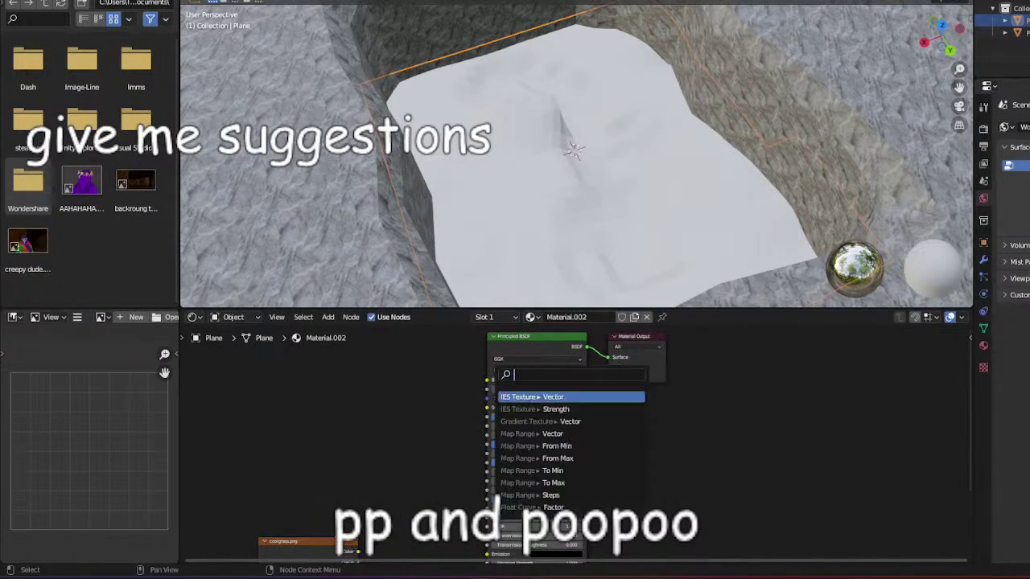
left_click_drag(323, 541, 487, 379)
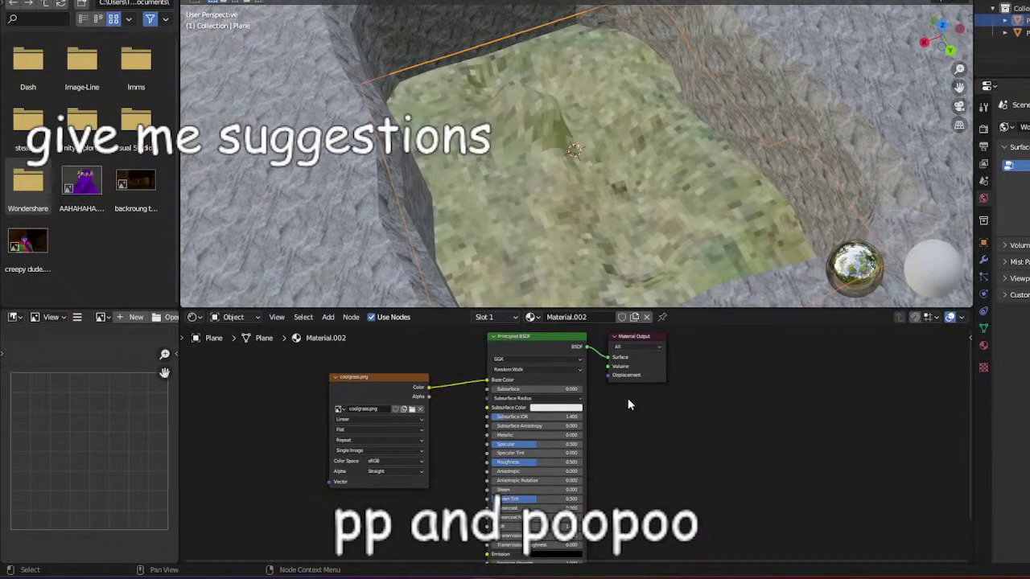
left_click(211, 1)
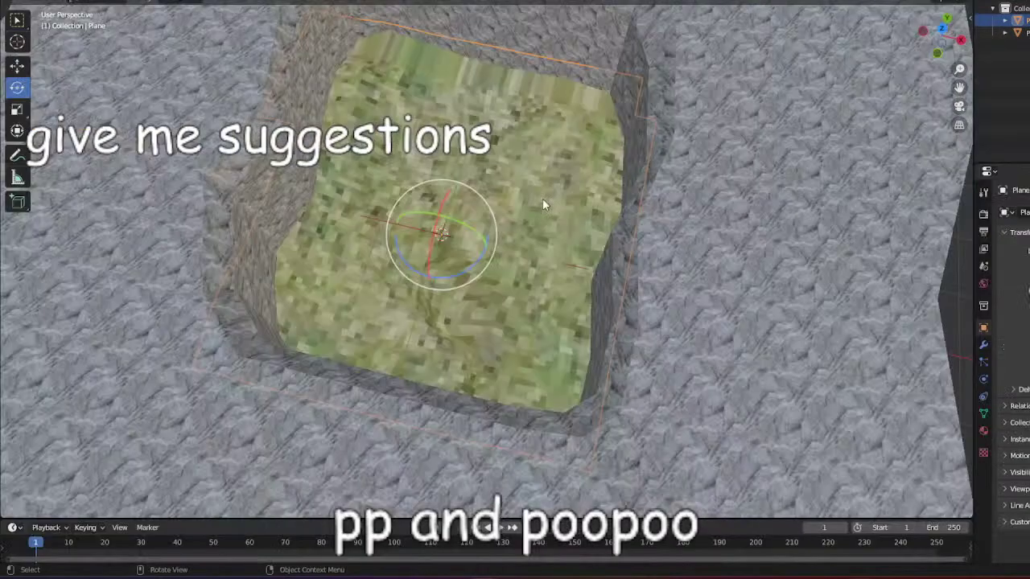
middle_click_drag(543, 200, 572, 223)
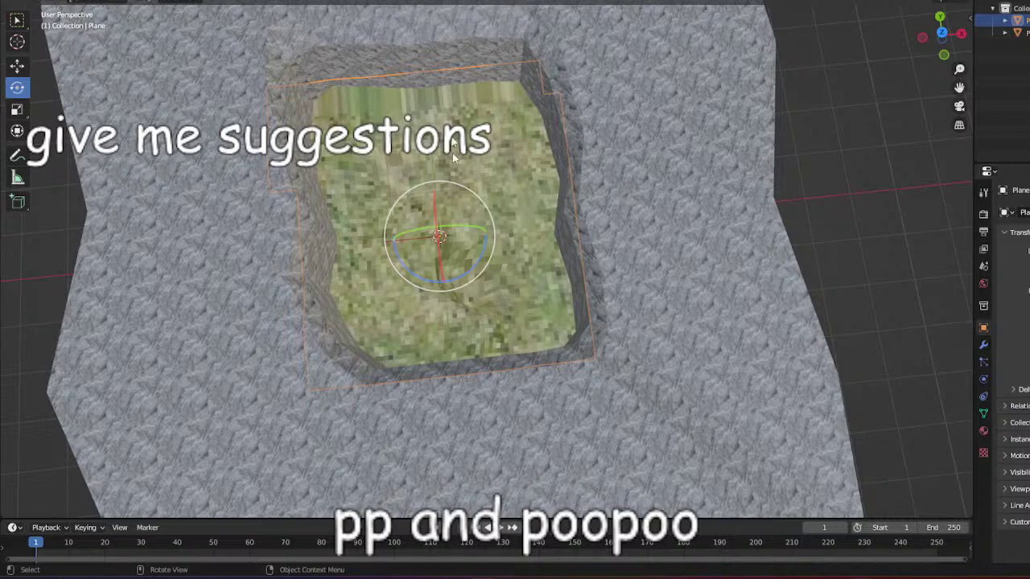
Enter Edit Mode on the ground plane and box-select its entire mesh from above.
left_click(81, 2)
left_click(70, 11)
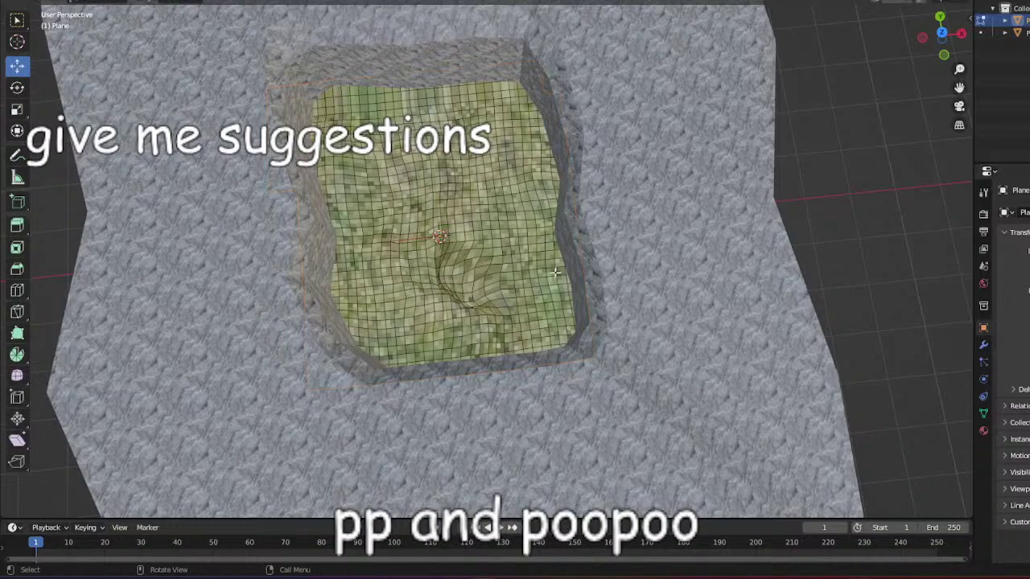
scroll(556, 272, "down", 4)
middle_click_drag(555, 273, 539, 312)
left_click_drag(362, 115, 672, 367)
middle_click_drag(672, 367, 642, 338)
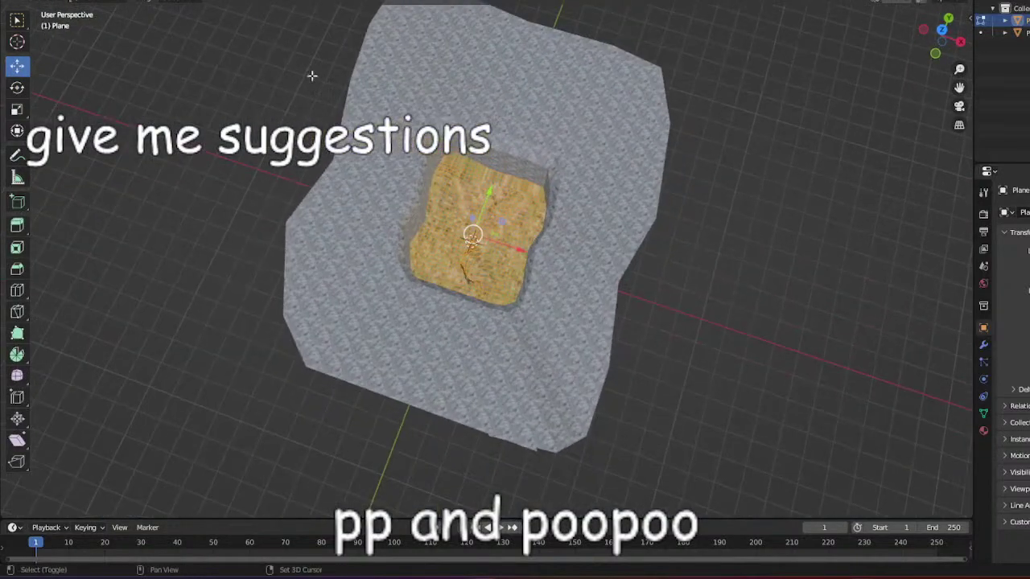
Apply a Cube Projection UV mapping to the selected ground mesh and check the grass texture from above.
scroll(663, 362, "up", 7)
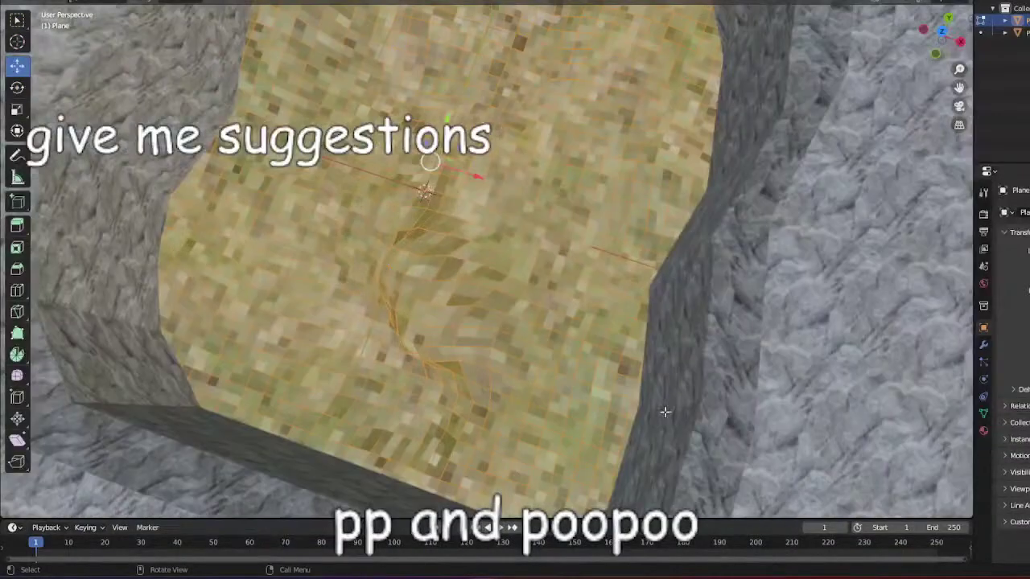
middle_click_drag(664, 412, 707, 388)
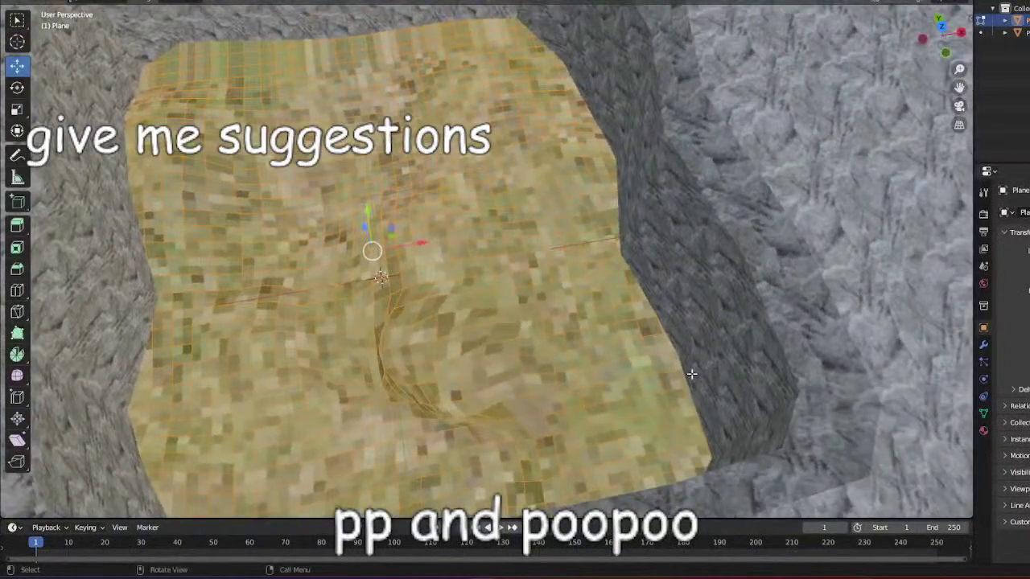
key("u")
left_click(653, 369)
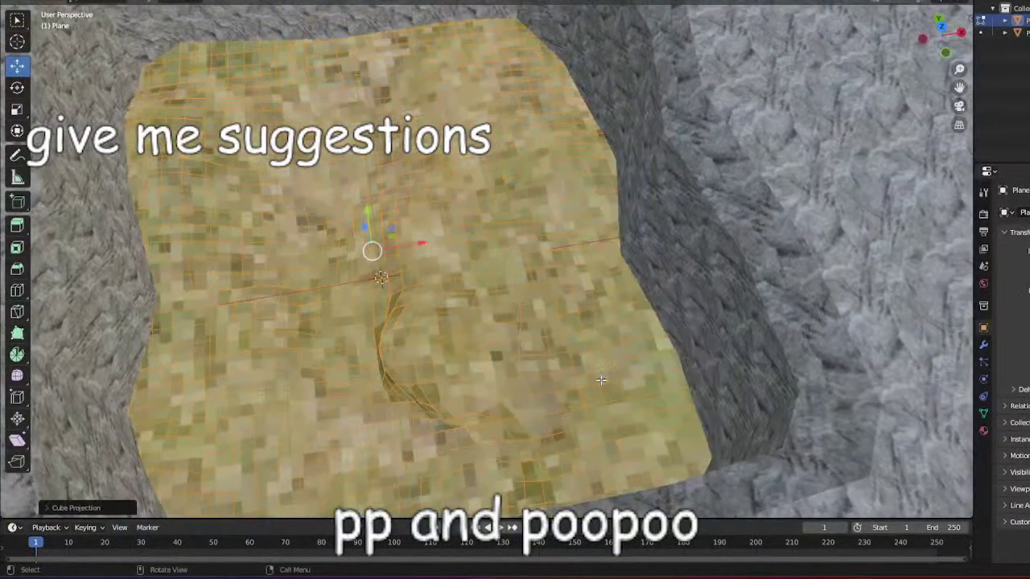
scroll(601, 380, "down", 5)
left_click(843, 343)
middle_click_drag(233, 105, 239, 155)
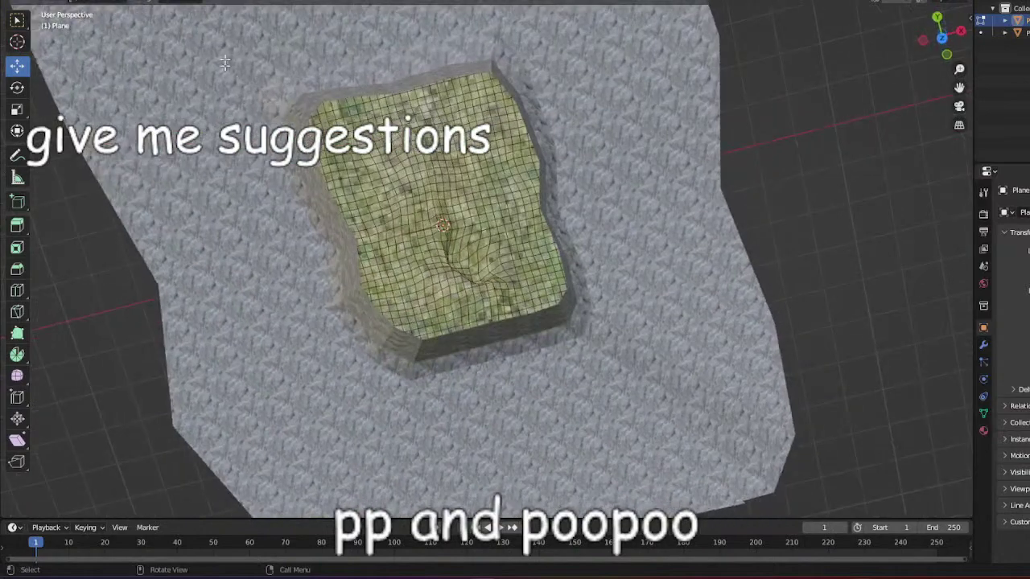
Open the ground mesh in the UV Editing workspace and select its UV layout over the grass image.
key("Tab")
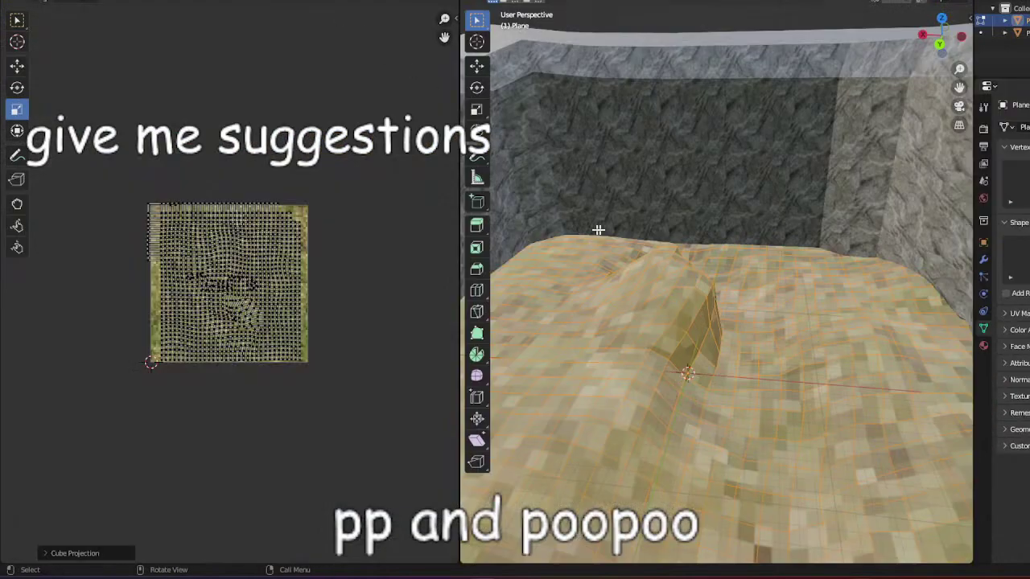
middle_click_drag(598, 230, 649, 352)
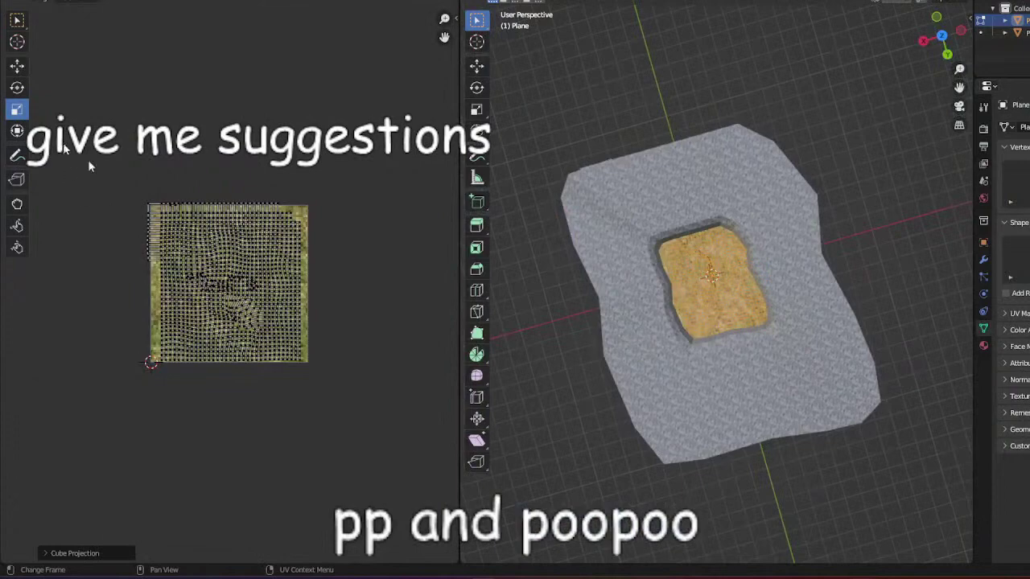
left_click_drag(88, 160, 387, 415)
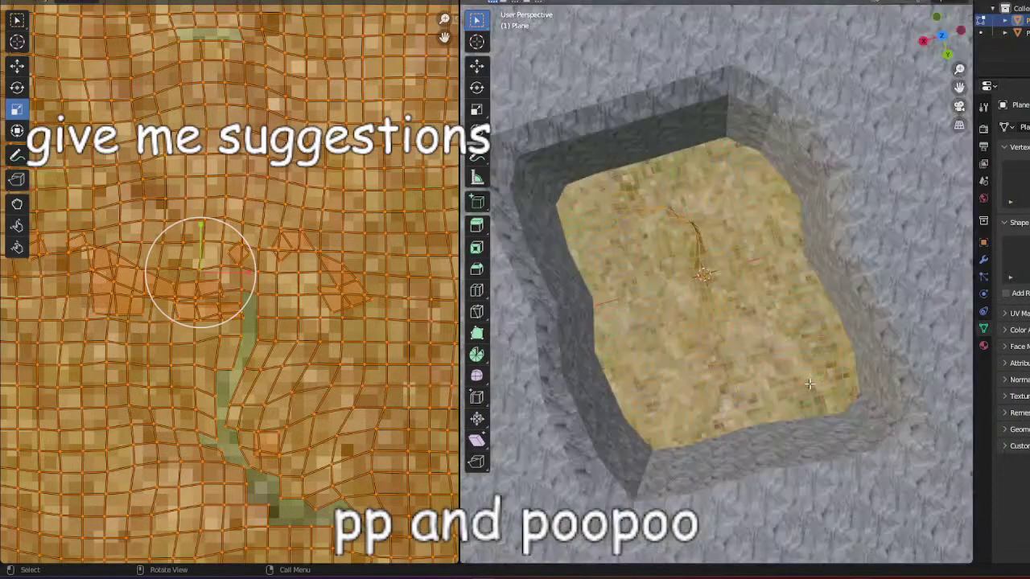
scroll(809, 384, "up", 12)
middle_click_drag(855, 364, 857, 404)
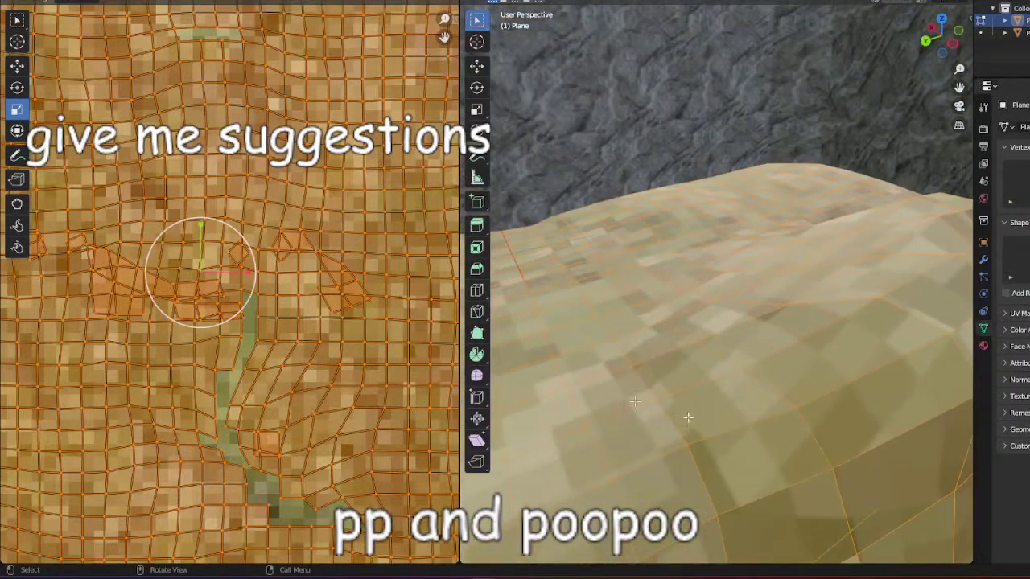
Select all ground UVs and scale them up far beyond the grass image so the texture repeats more finely.
scroll(272, 255, "down", 10)
key("a")
key("s")
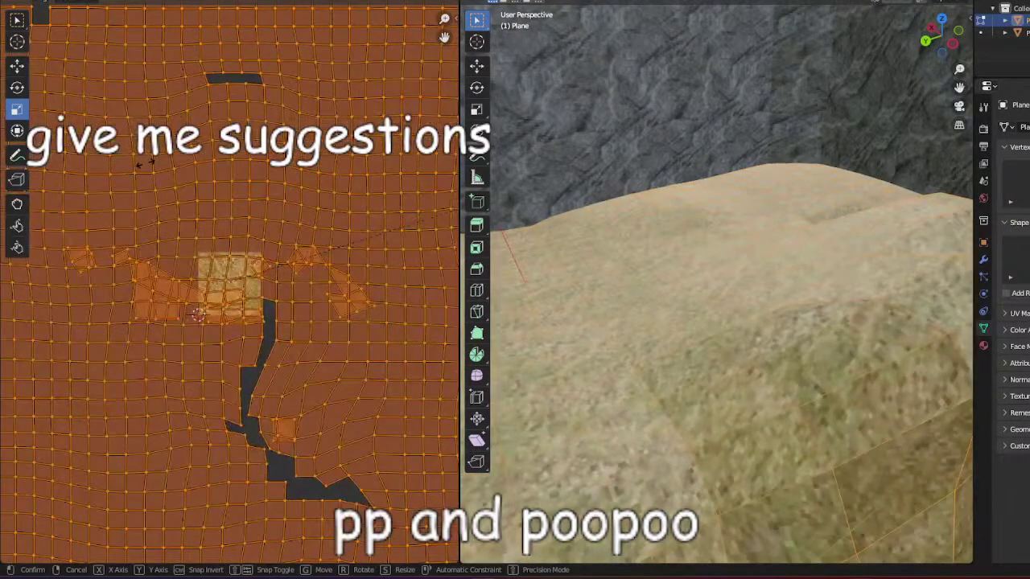
left_click(183, 197)
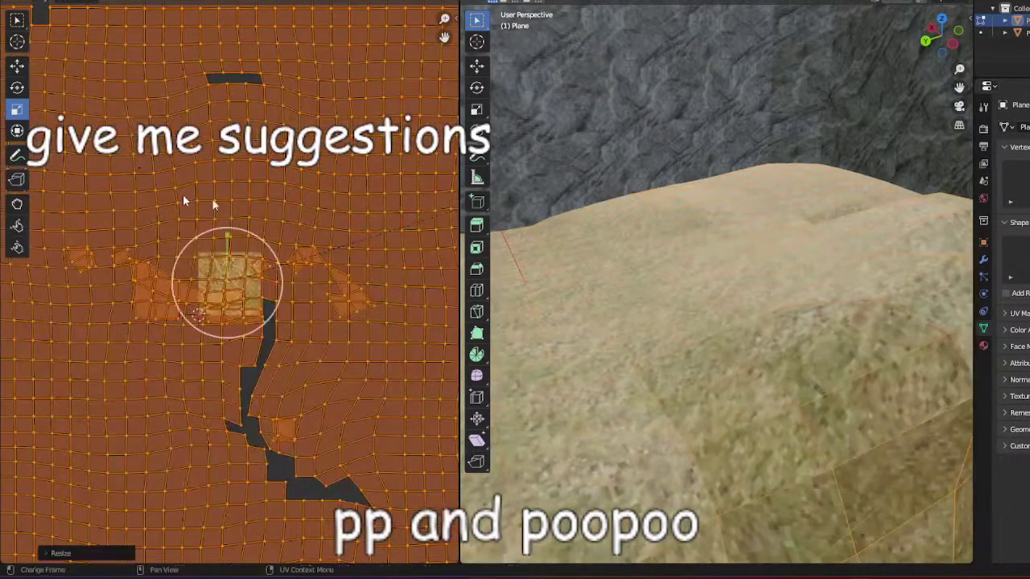
scroll(167, 229, "down", 1)
scroll(736, 280, "down", 1)
scroll(732, 331, "down", 6)
middle_click_drag(732, 331, 751, 299)
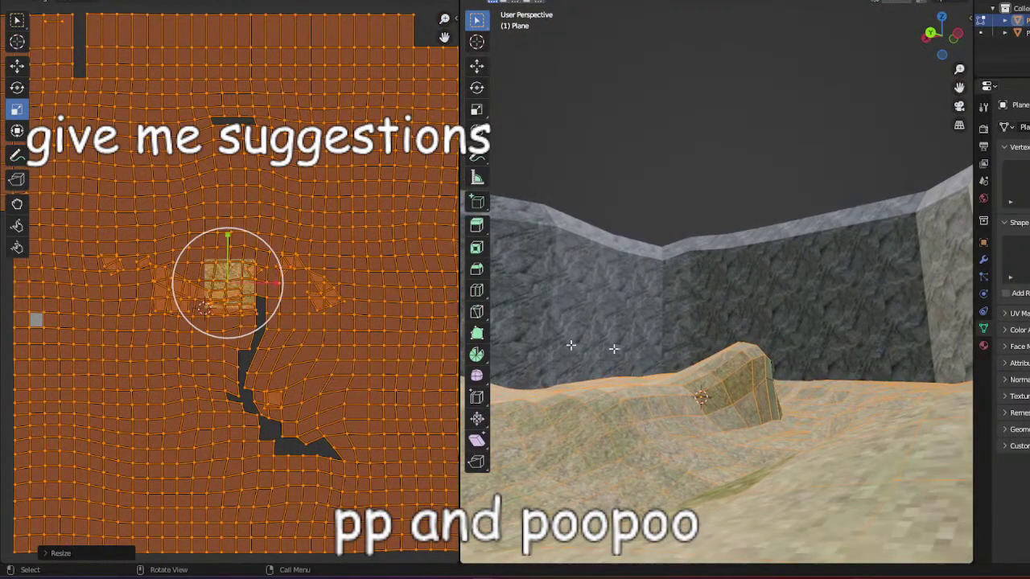
Enlarge the ground UVs a little further, then clear the mesh selection and inspect the grass up close.
left_click_drag(274, 264, 293, 248)
left_click(780, 193)
middle_click_drag(780, 193, 724, 265)
scroll(724, 266, "up", 2)
middle_click_drag(611, 374, 477, 460, "shift")
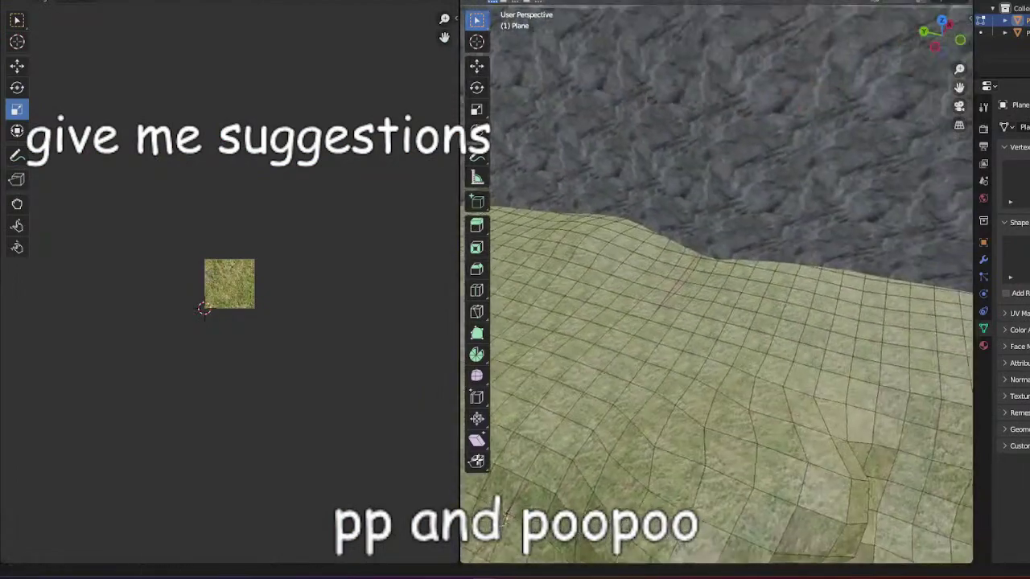
middle_click_drag(506, 522, 491, 499)
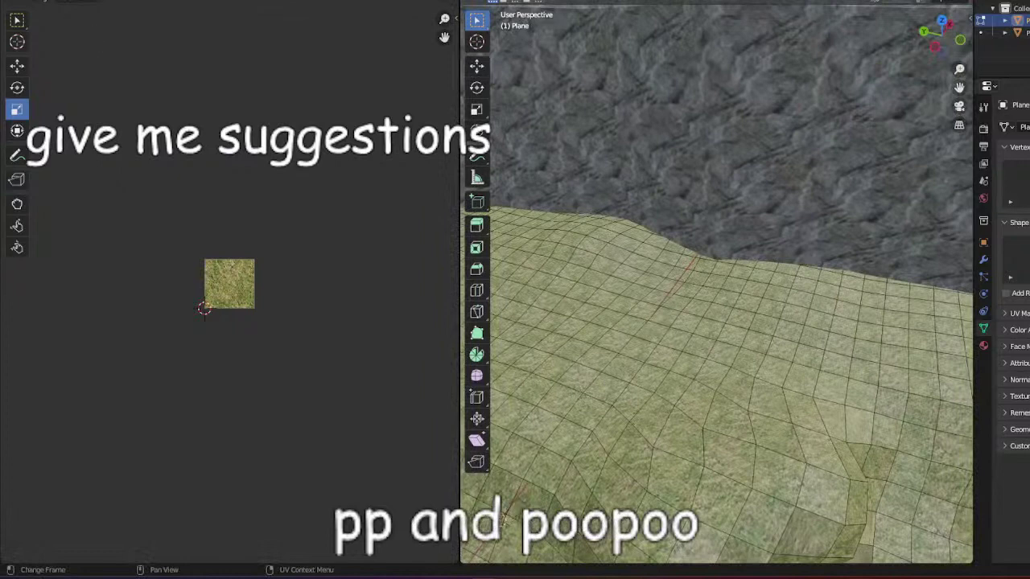
Return to the Layout workspace, inspect the grass around the mound, and open the ground mesh in Edit Mode.
left_click(153, 0)
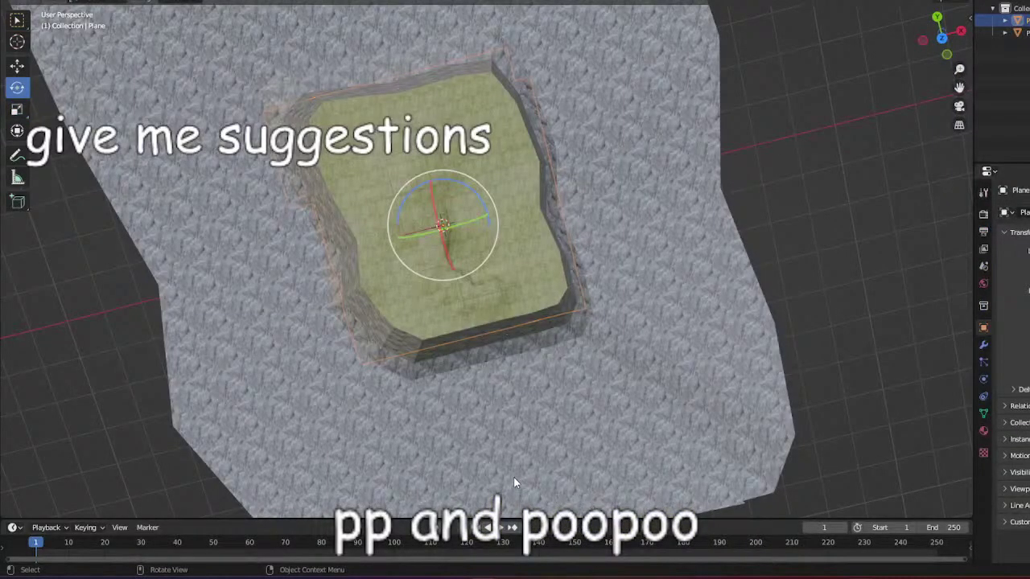
middle_click_drag(820, 318, 939, 198)
scroll(552, 293, "up", 8)
middle_click_drag(552, 293, 781, 238)
middle_click_drag(626, 259, 540, 306)
left_click(540, 306)
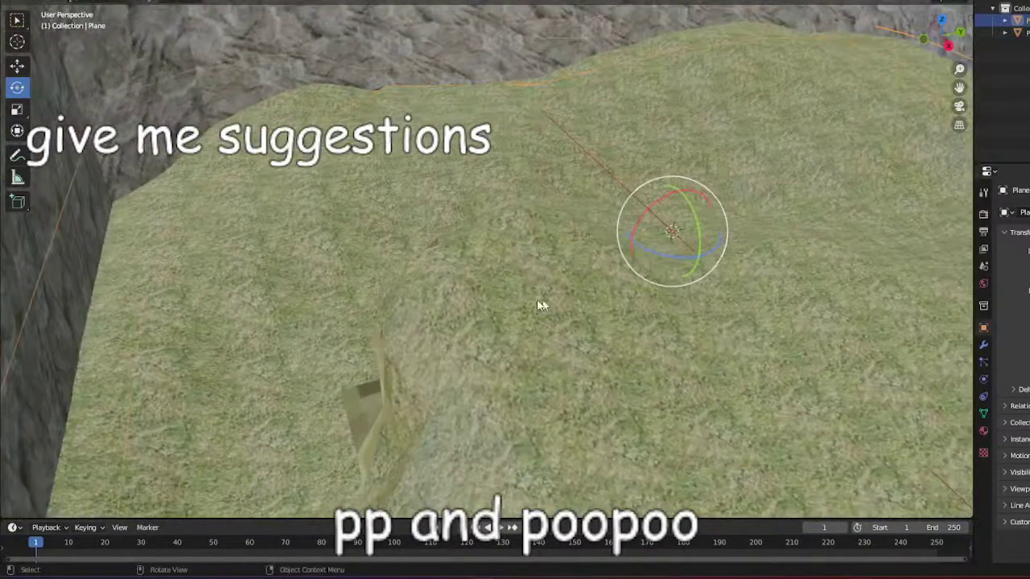
left_click(79, 2)
left_click(78, 6)
left_click(579, 272)
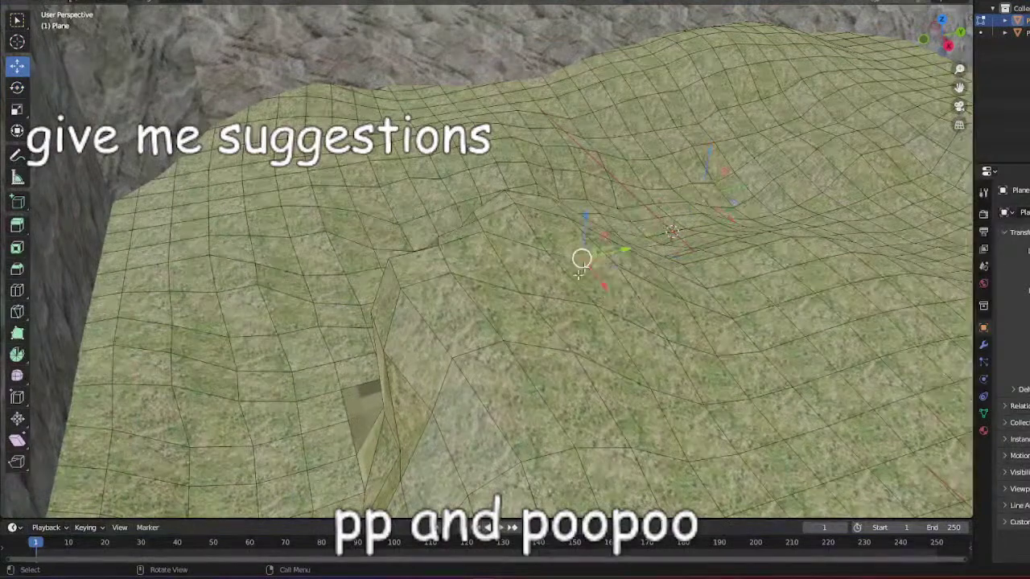
Adjust the height of individual faces on top of the mound along the Z axis.
middle_click_drag(577, 259, 548, 320)
key("g")
key("z")
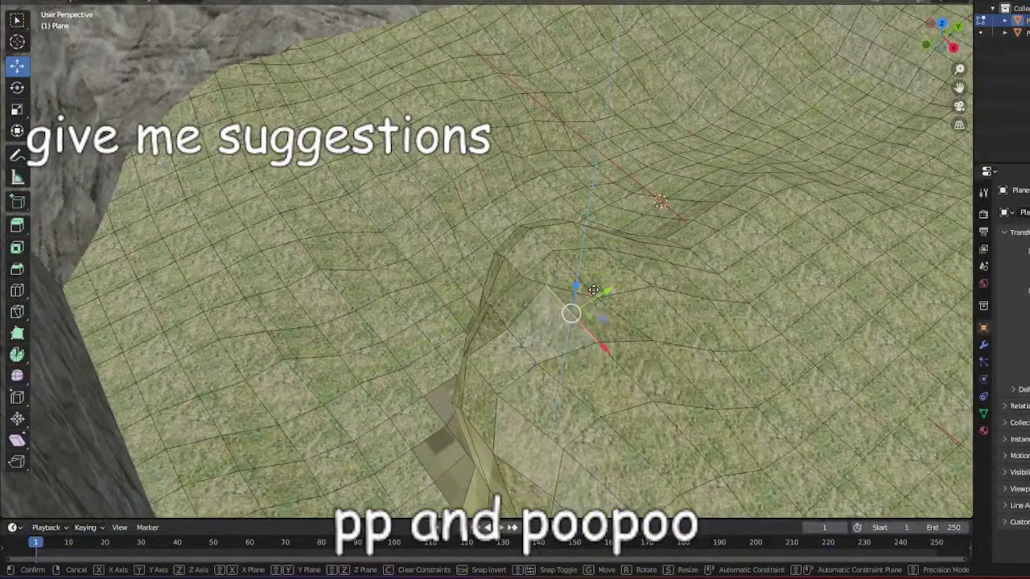
left_click(593, 290)
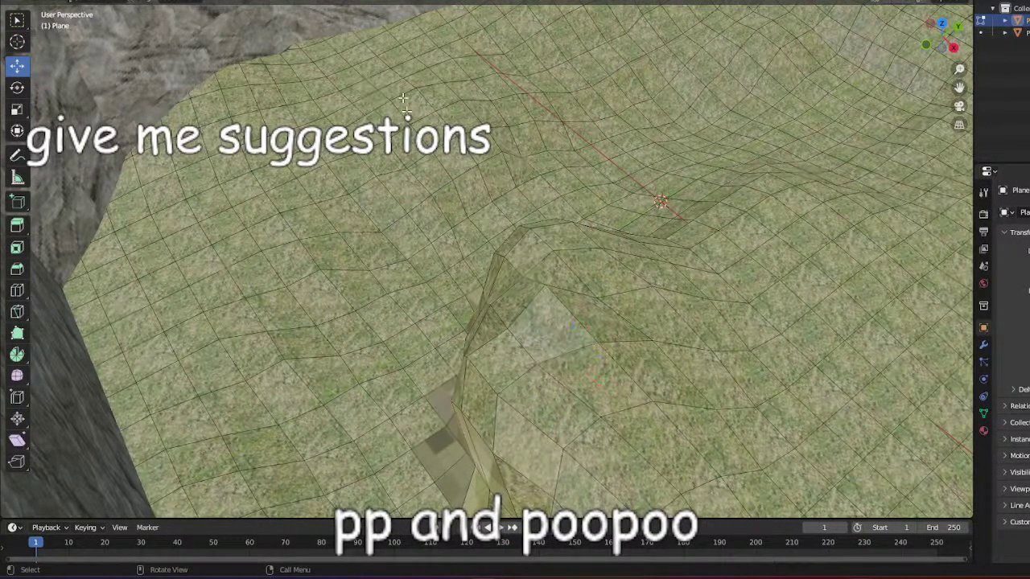
left_click_drag(493, 333, 503, 322)
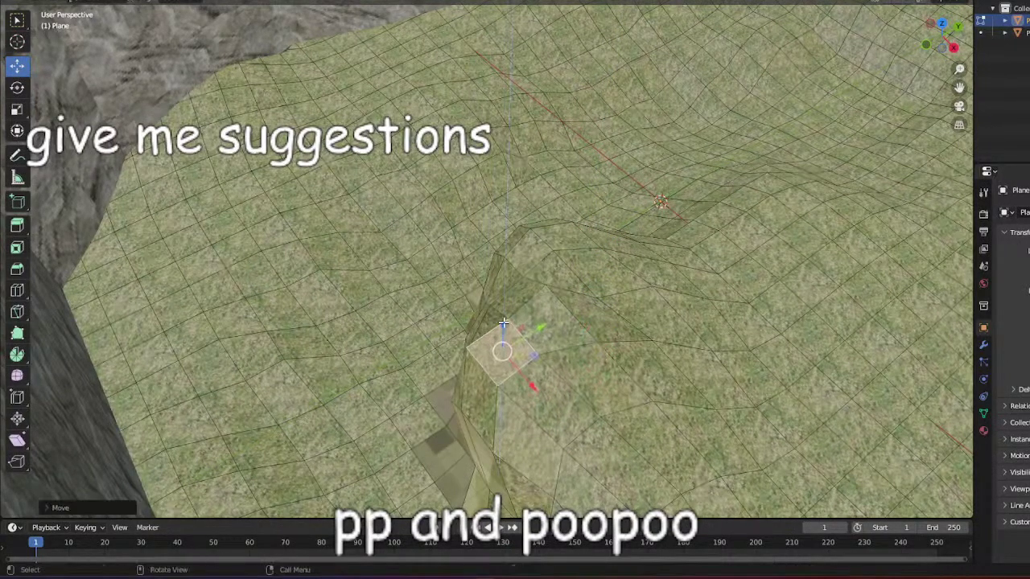
Select the mound's steep side faces and the ground around them, and apply a Cube Projection UV mapping.
middle_click_drag(519, 304, 603, 321)
scroll(676, 362, "up", 6)
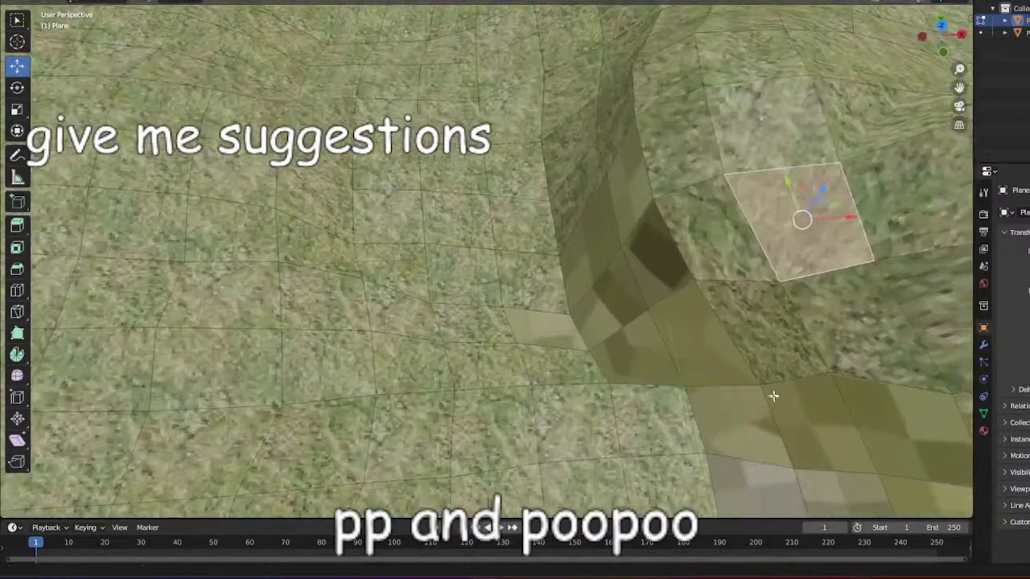
middle_click_drag(708, 380, 281, 283)
left_click(198, 262)
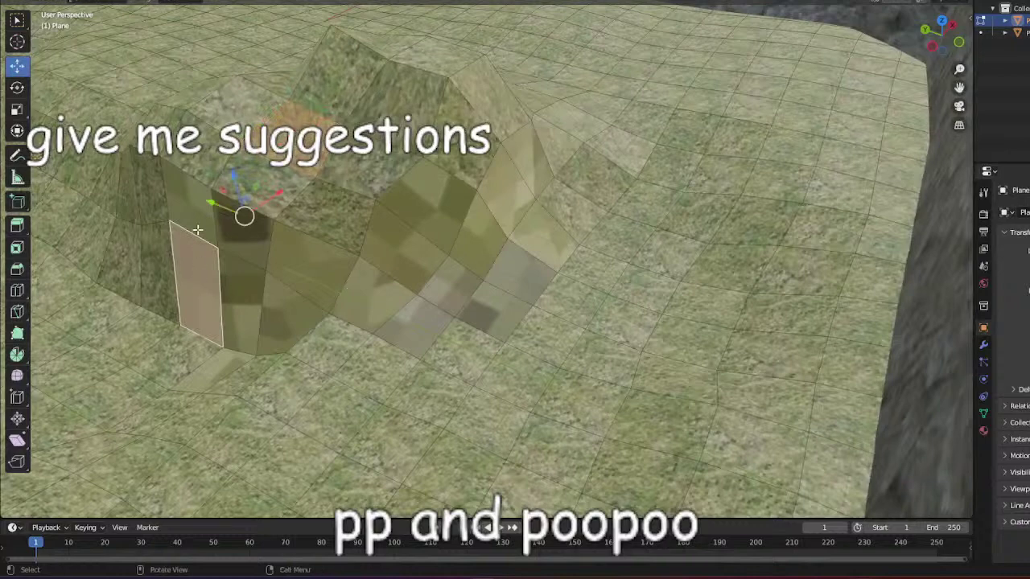
left_click(198, 226)
left_click(247, 234, "shift")
left_click(174, 300, "shift")
left_click(243, 313, "shift")
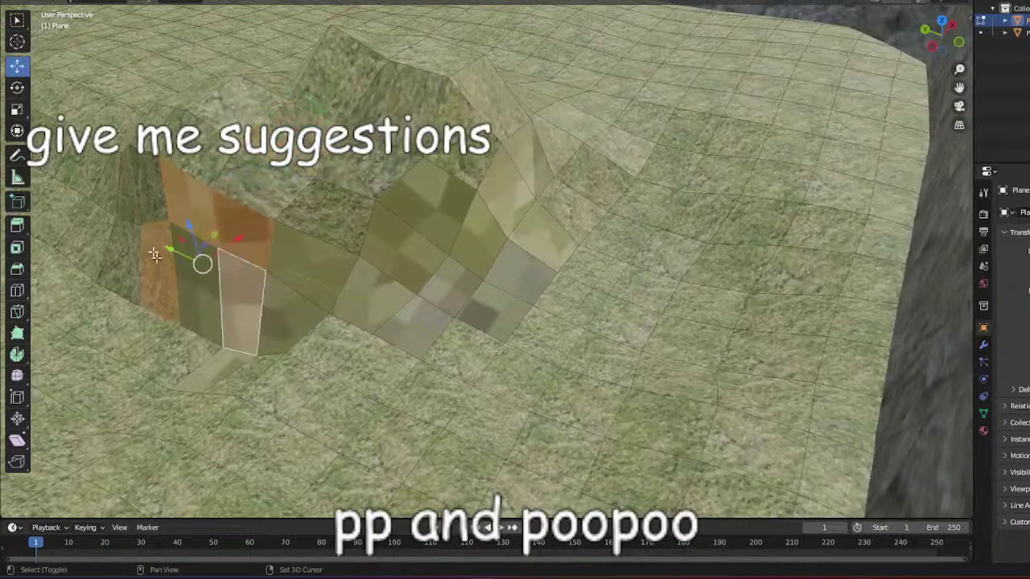
left_click_drag(130, 129, 641, 445, "shift")
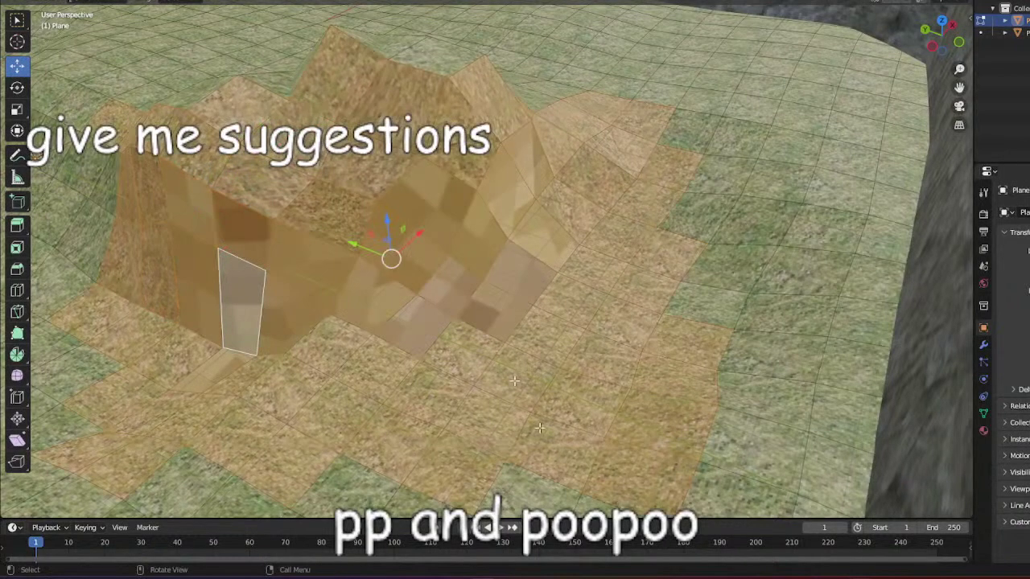
key("u")
left_click(431, 259)
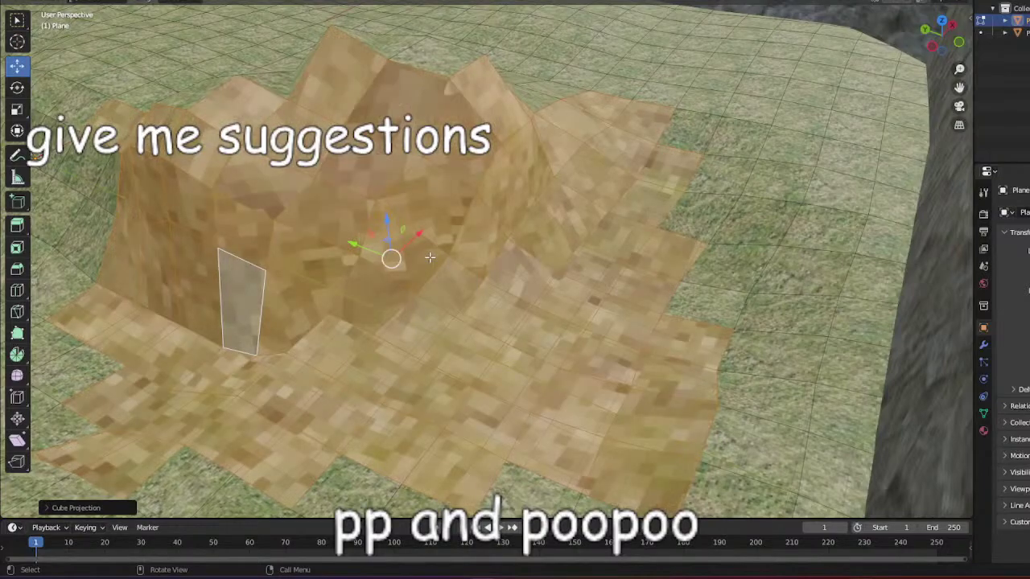
Select every face of the ground mesh and apply Cube Projection to the whole ground.
middle_click_drag(431, 262, 778, 455)
scroll(778, 456, "down", 10)
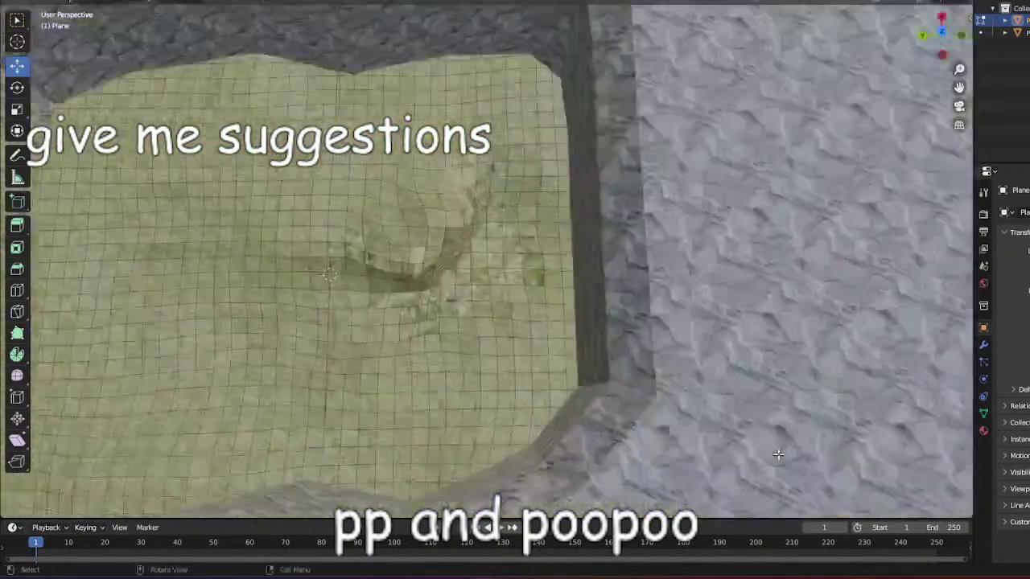
middle_click_drag(577, 362, 569, 282)
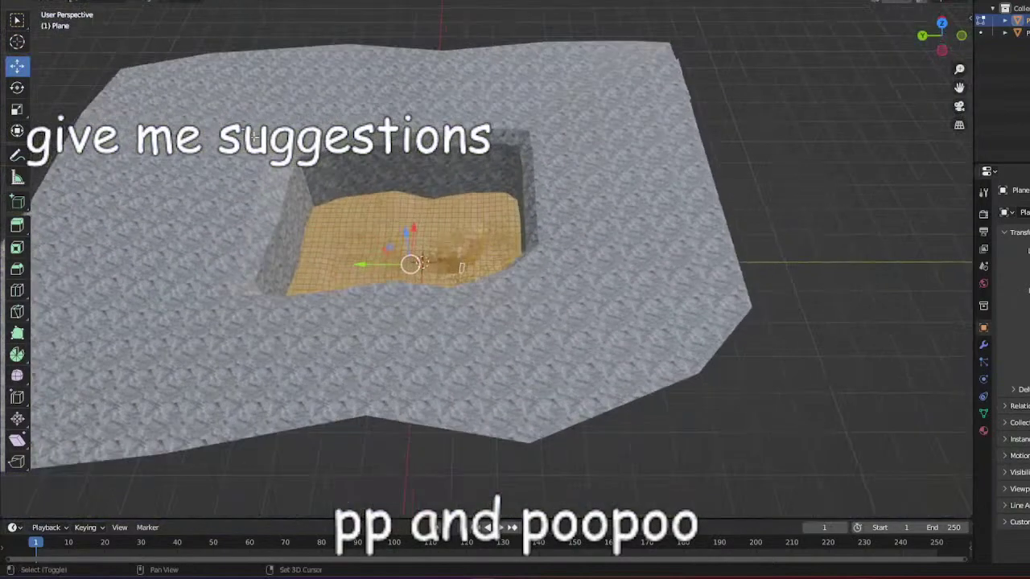
left_click_drag(220, 88, 605, 497, "shift")
scroll(616, 421, "up", 1)
middle_click_drag(617, 421, 436, 44)
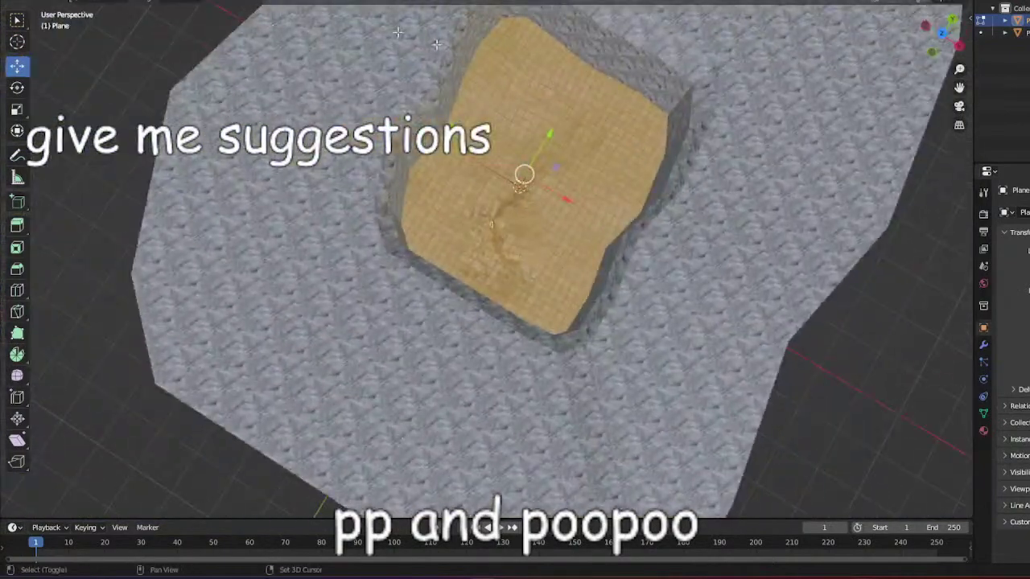
left_click_drag(690, 342, 695, 349, "shift")
middle_click_drag(695, 349, 354, 111)
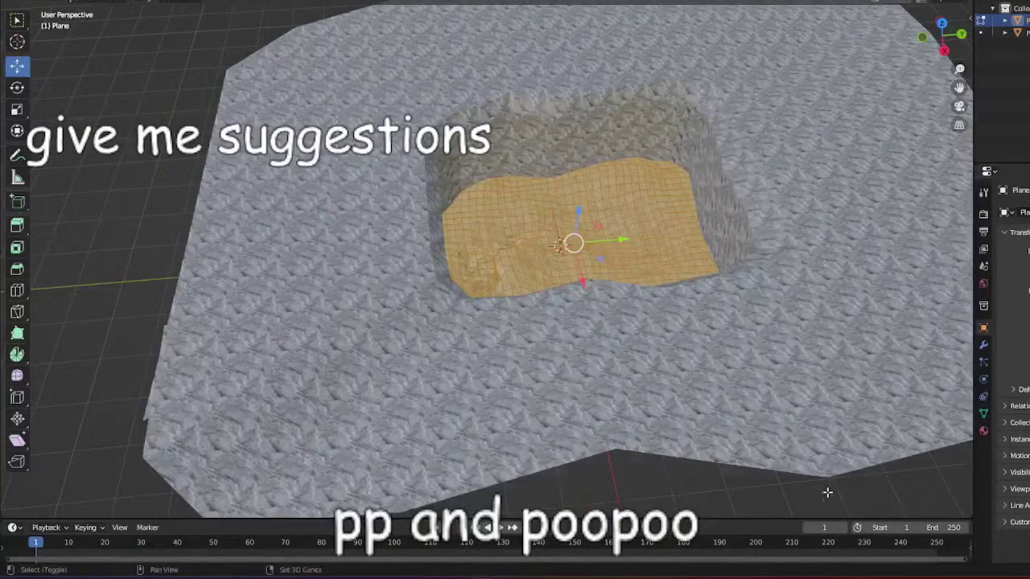
key("u")
left_click(744, 457)
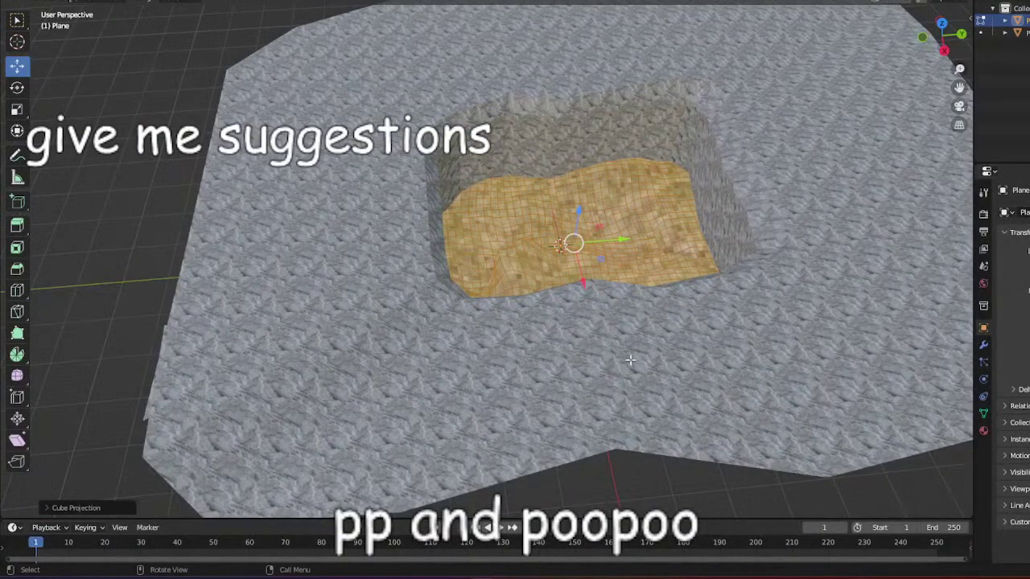
Clear the selection to check the grass projection from above, then select the entire ground again.
left_click(156, 206)
scroll(611, 371, "up", 6)
middle_click_drag(613, 371, 581, 338)
scroll(582, 338, "down", 5)
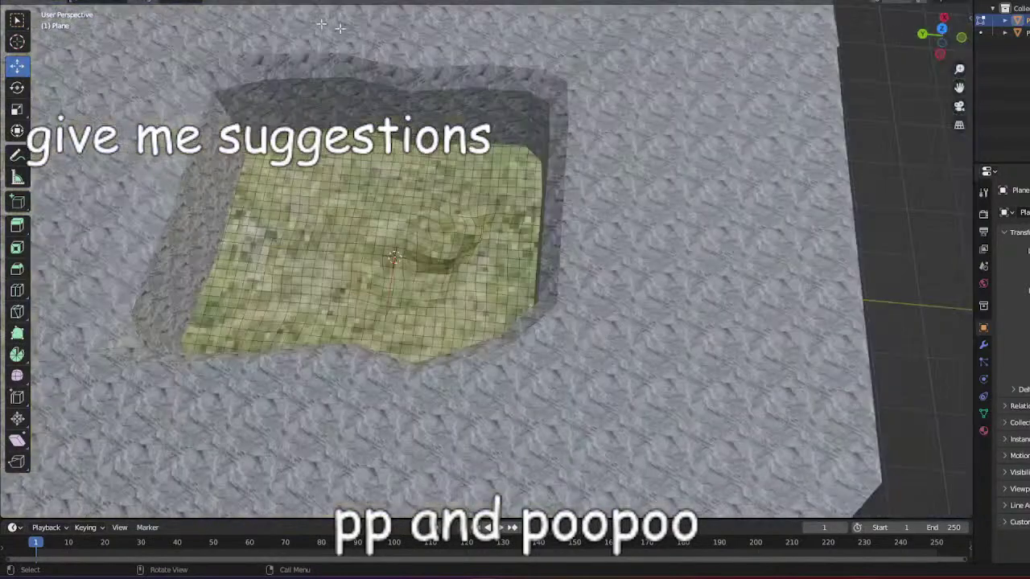
scroll(216, 137, "down", 5)
middle_click_drag(215, 137, 363, 229)
left_click_drag(171, 130, 648, 569)
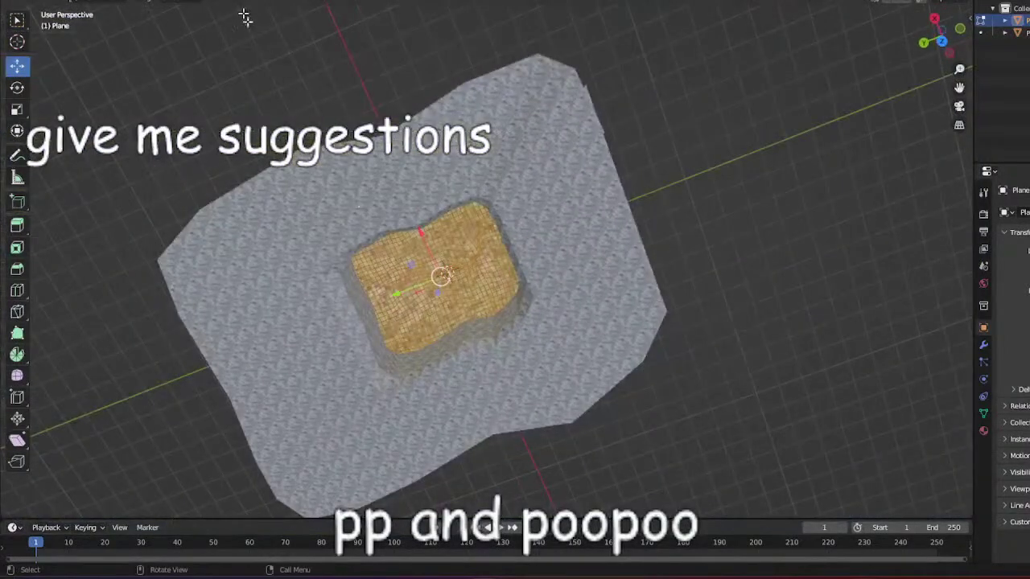
middle_click_drag(623, 300, 696, 236)
left_click_drag(177, 61, 724, 416, "shift")
middle_click_drag(725, 416, 592, 188)
Scale all ground UVs up well beyond the grass image in the UV Editing workspace.
left_click(334, 1)
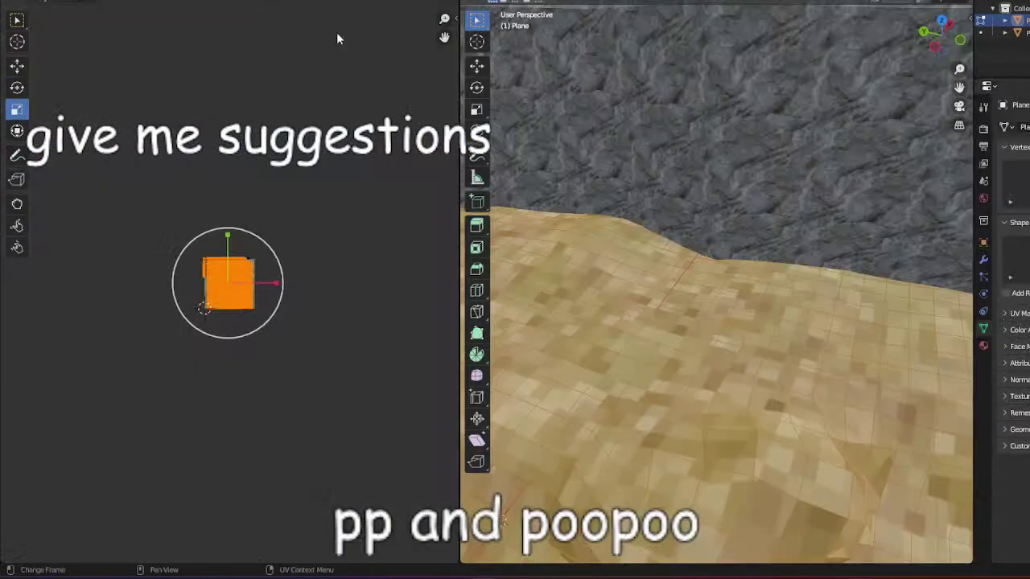
left_click_drag(264, 263, 217, 69)
scroll(133, 338, "down", 6)
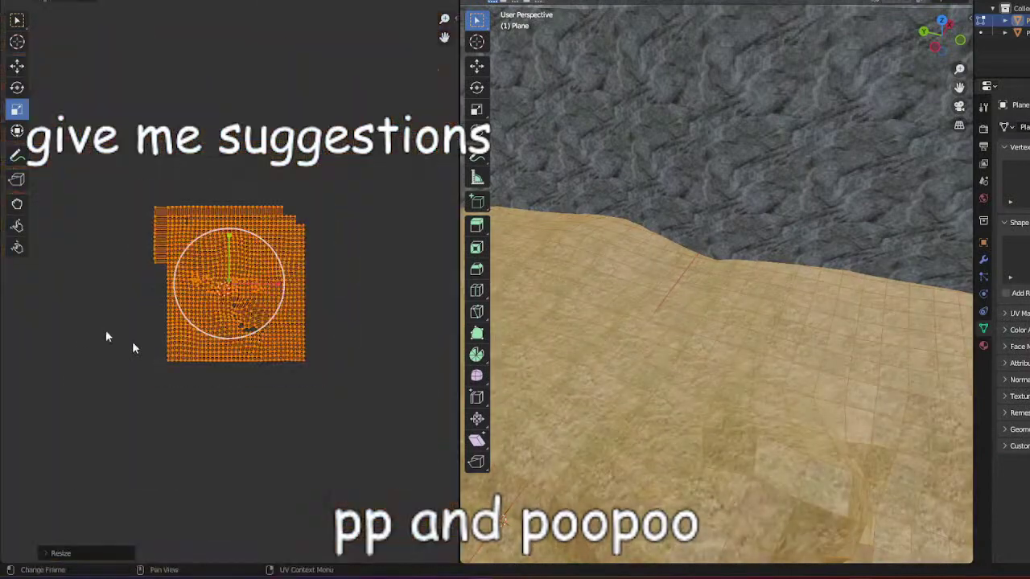
middle_click_drag(726, 527, 520, 501)
Return to the Layout workspace, check the whole map, and open the rock wall mesh in Edit Mode.
left_click(371, 260)
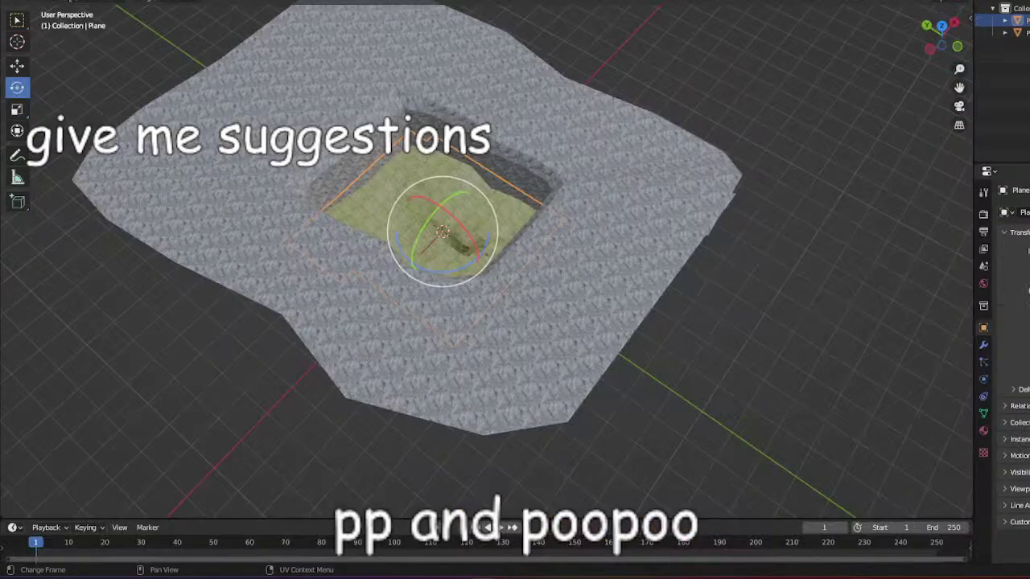
scroll(667, 281, "down", 3)
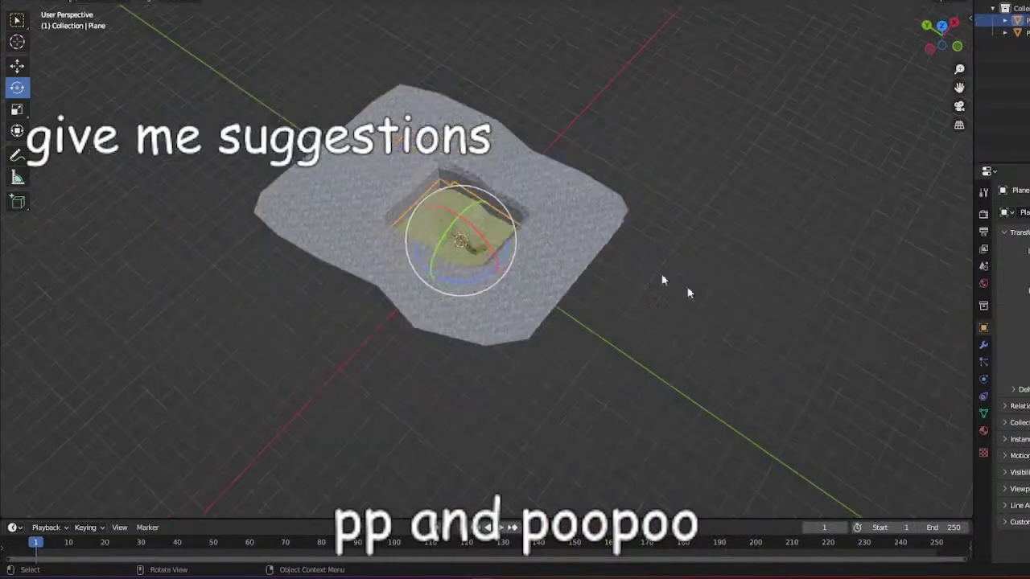
scroll(690, 338, "up", 6)
middle_click_drag(690, 338, 492, 325)
scroll(693, 332, "down", 6)
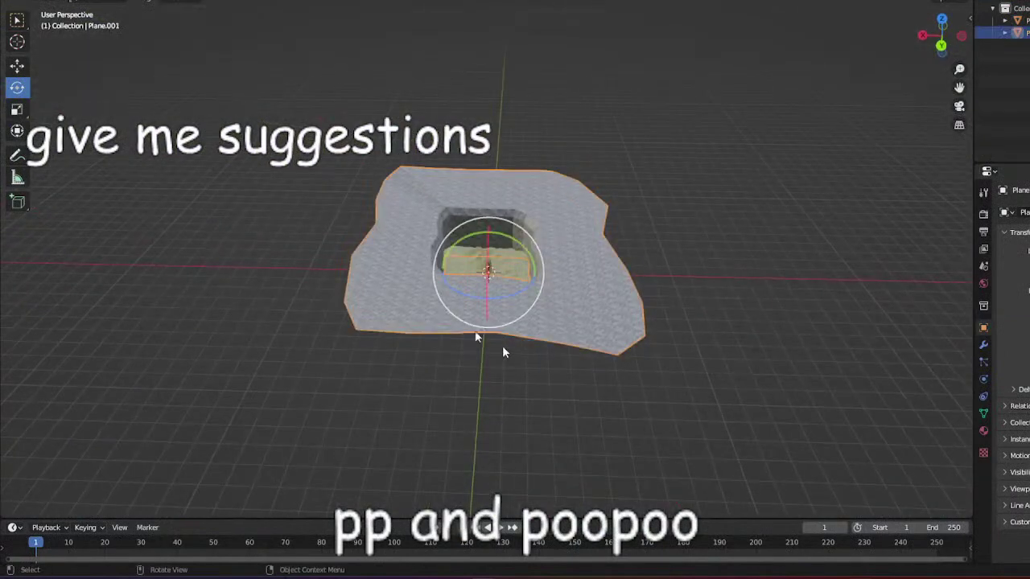
left_click(65, 0)
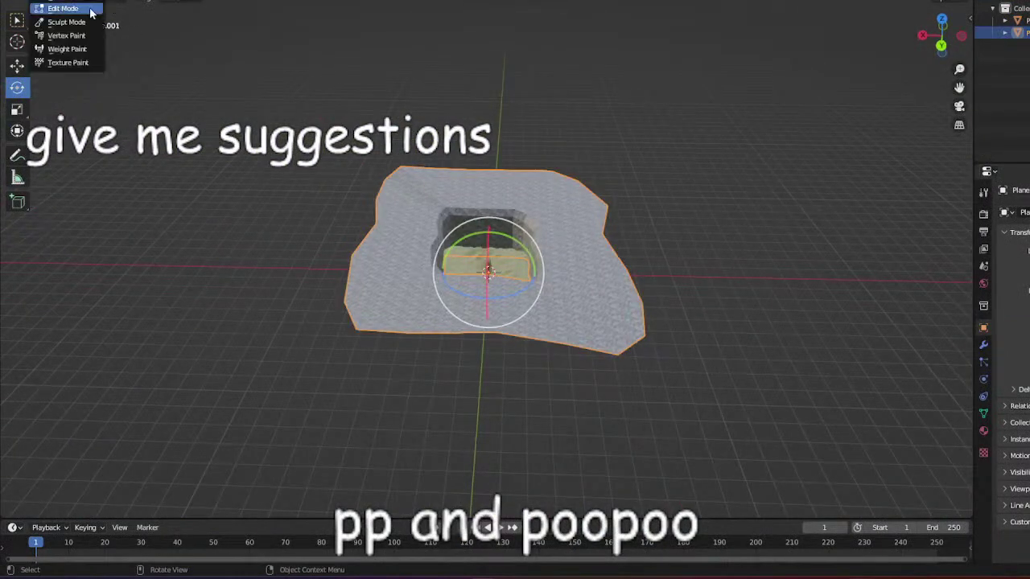
left_click(64, 8)
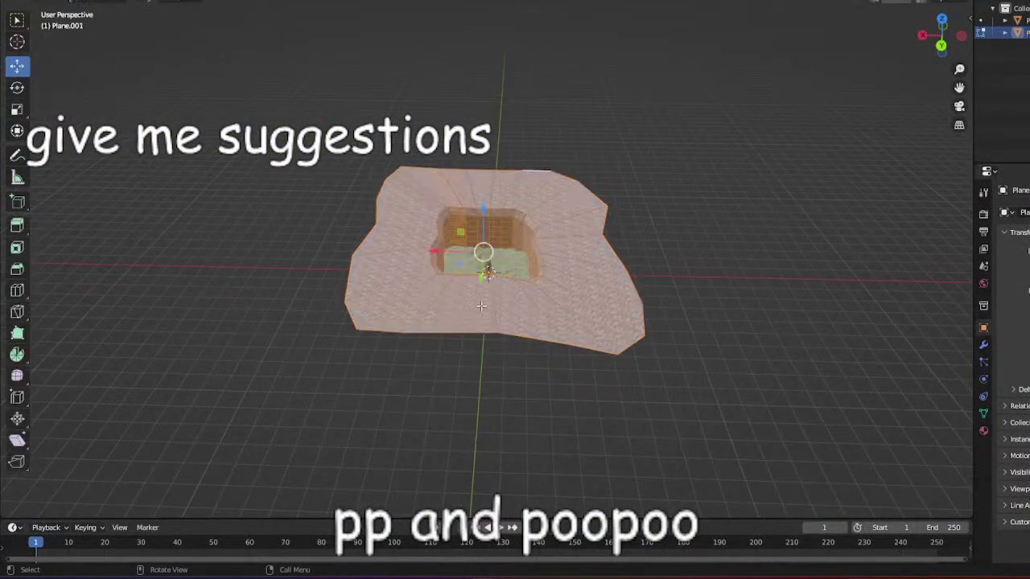
Select parts of the outer edge along the near side of the rock rim.
left_click(397, 342)
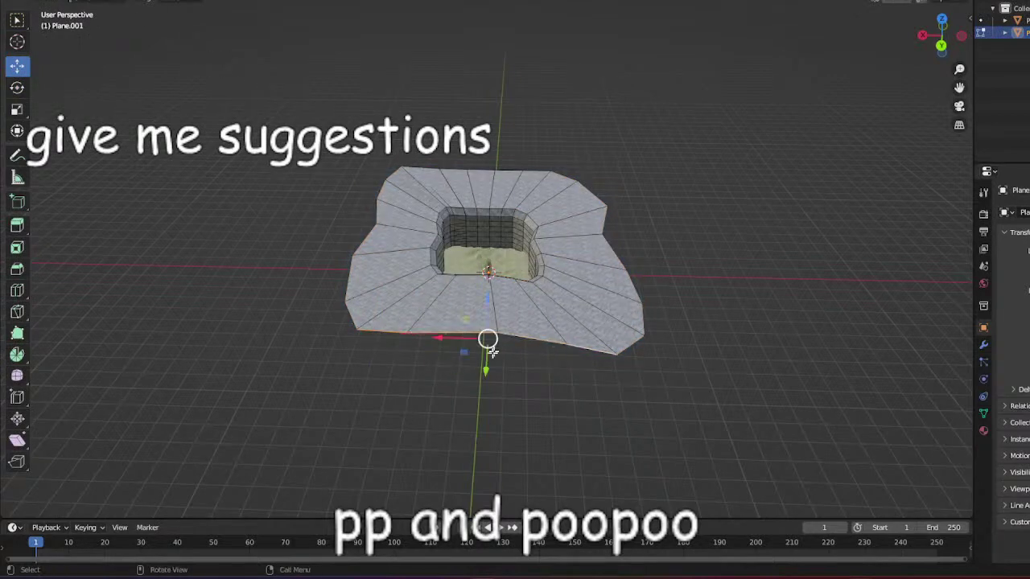
left_click_drag(492, 372, 492, 346)
left_click(664, 423)
middle_click_drag(665, 423, 495, 423)
left_click_drag(410, 413, 418, 396)
left_click(568, 402)
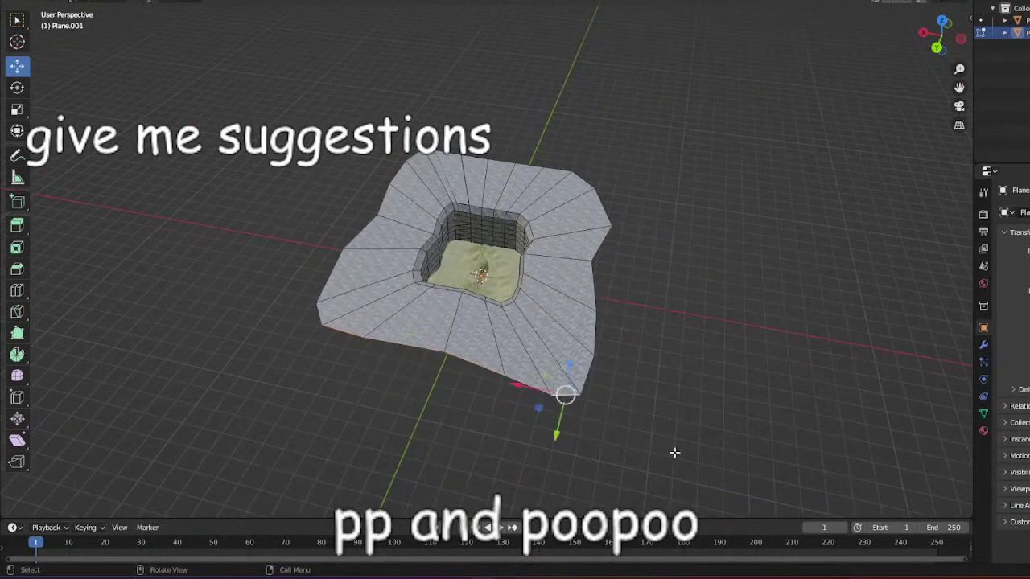
Leave Edit Mode on the rock wall and open the ground mesh in Edit Mode, viewed close to the mound.
middle_click_drag(673, 453, 570, 354)
scroll(572, 413, "up", 9)
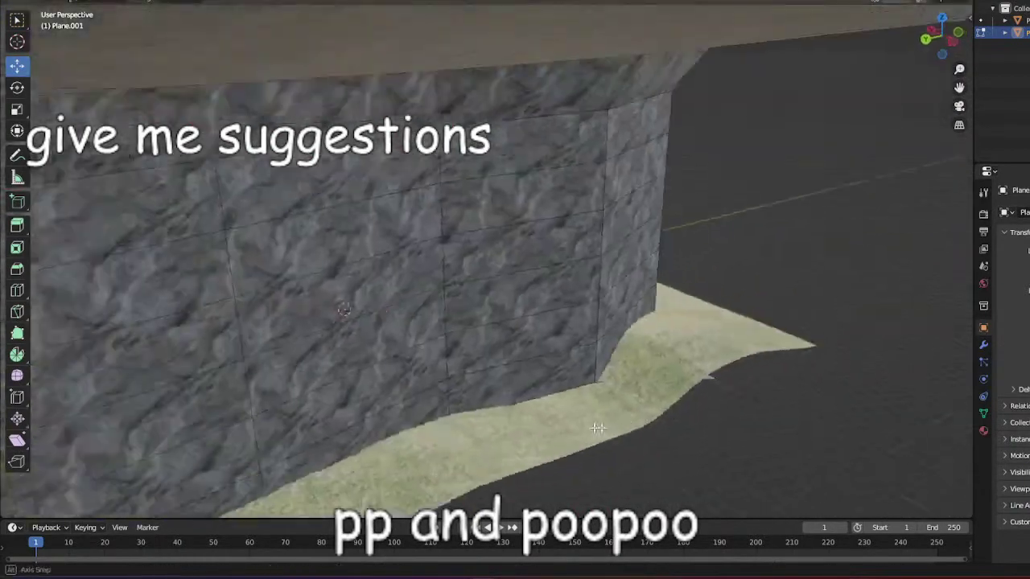
middle_click_drag(598, 430, 528, 420)
scroll(620, 451, "up", 3)
scroll(520, 442, "up", 4)
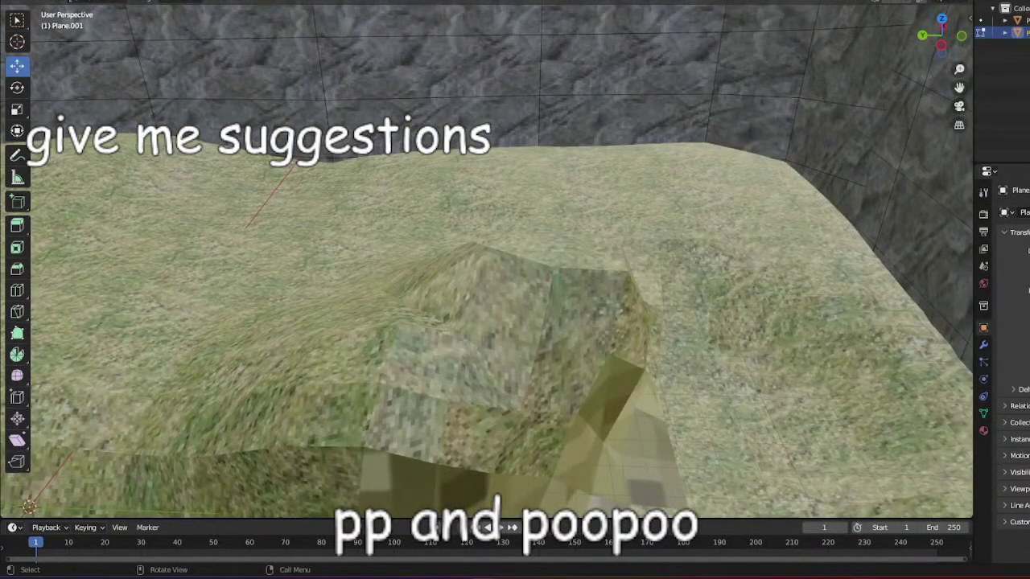
left_click(92, 8)
left_click(71, 0)
left_click(71, 0)
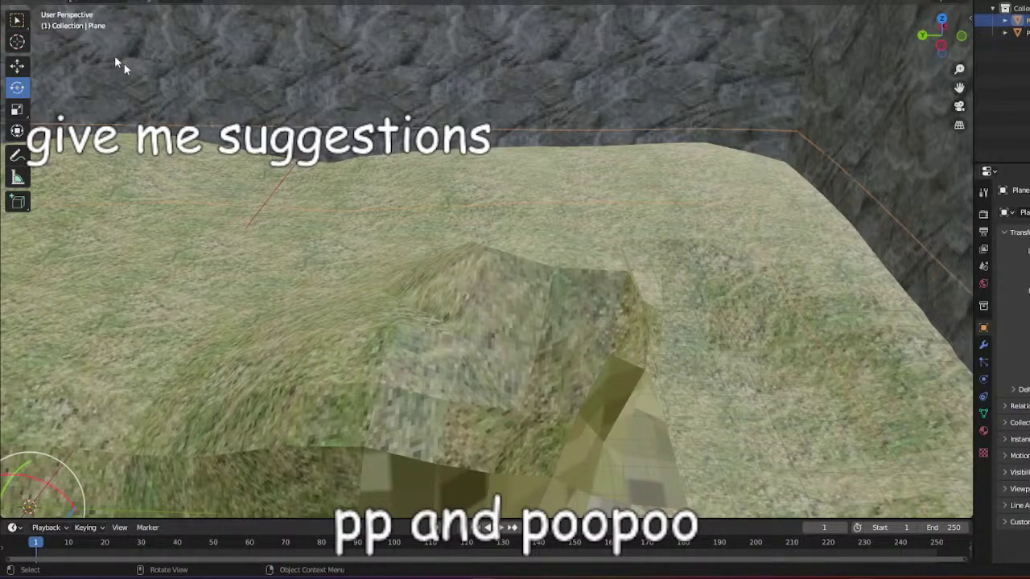
left_click(92, 8)
left_click(70, 12)
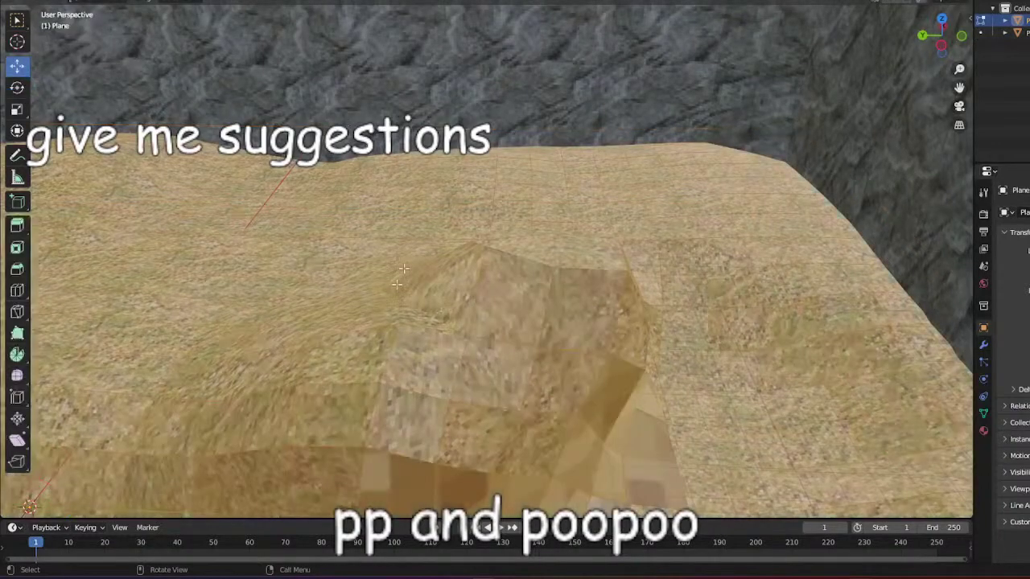
Raise the single ground face on the mound's shoulder slightly, undoing the first move and redoing it.
left_click(386, 342)
left_click_drag(345, 311, 343, 267)
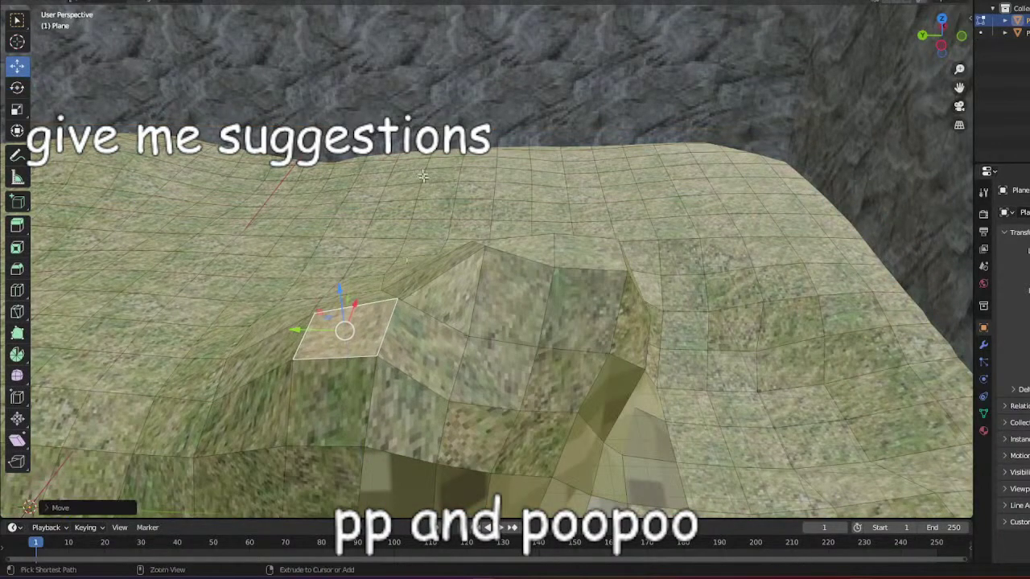
key("ctrl+z")
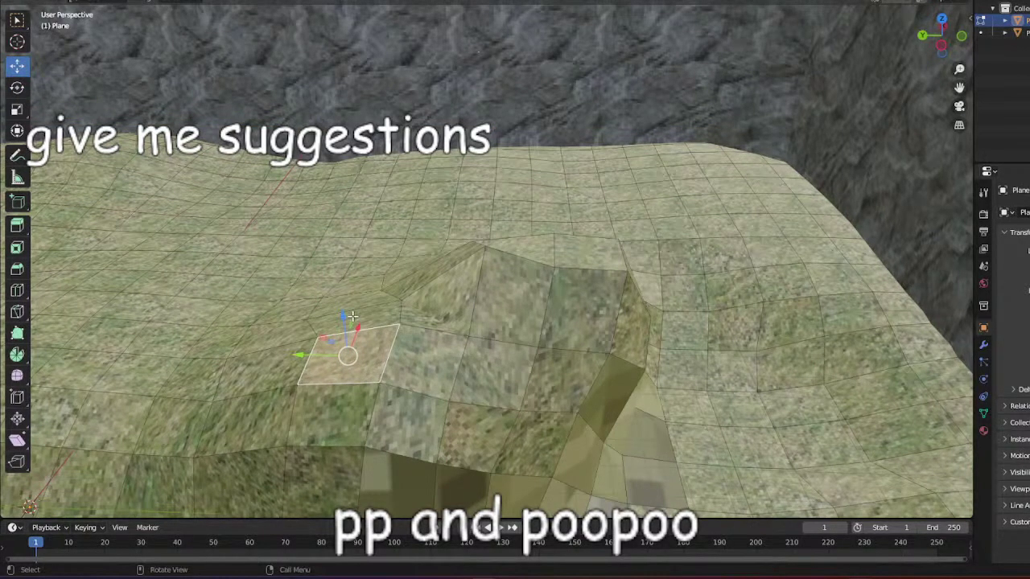
left_click_drag(344, 315, 366, 290)
scroll(412, 324, "up", 3)
scroll(418, 325, "down", 3)
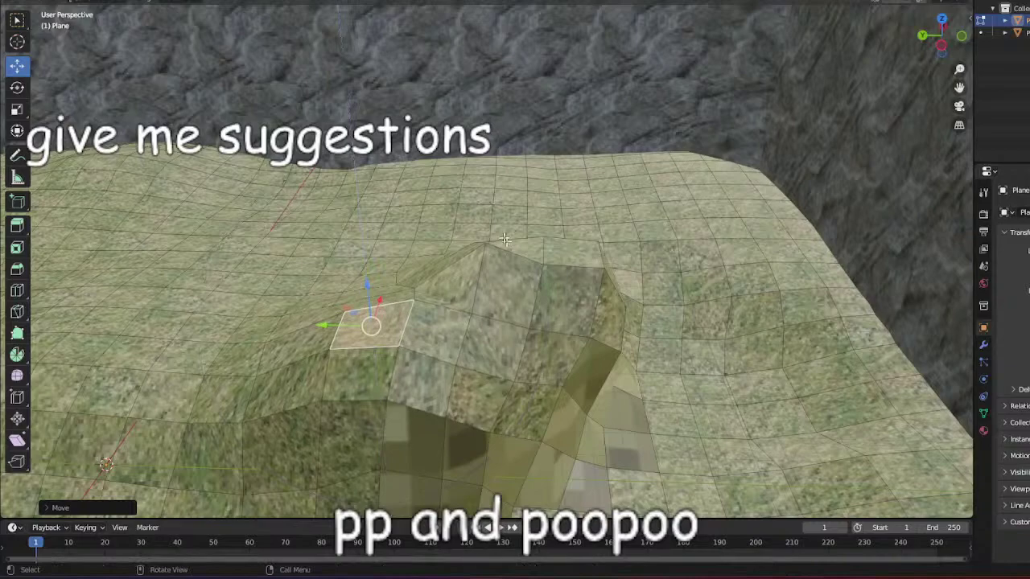
Try to move a face at the mound's peak, then undo the last change.
middle_click_drag(505, 240, 444, 262)
left_click(515, 248)
left_click_drag(532, 231, 526, 253)
middle_click_drag(526, 253, 385, 193)
key("ctrl+z")
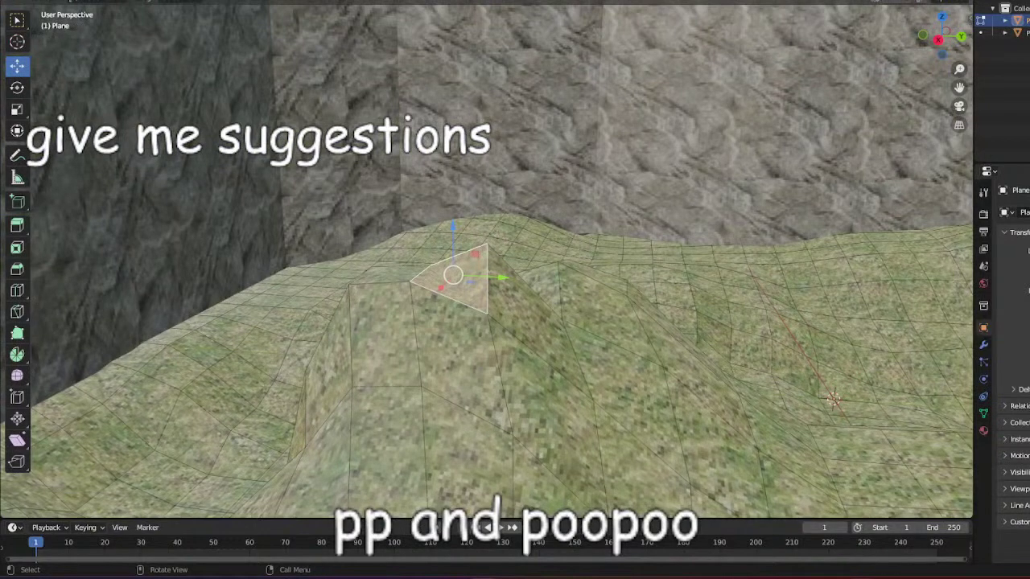
Lower the triangular face at the mound's peak and several points along the neighbouring ridge.
left_click_drag(453, 228, 472, 272)
middle_click_drag(471, 272, 578, 274)
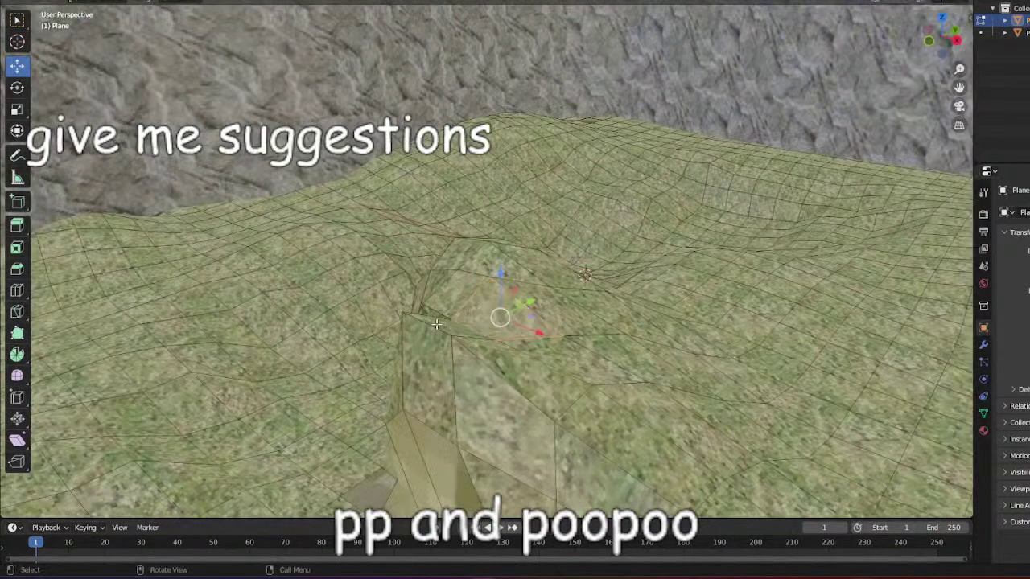
left_click_drag(421, 278, 424, 333)
middle_click_drag(483, 338, 523, 264)
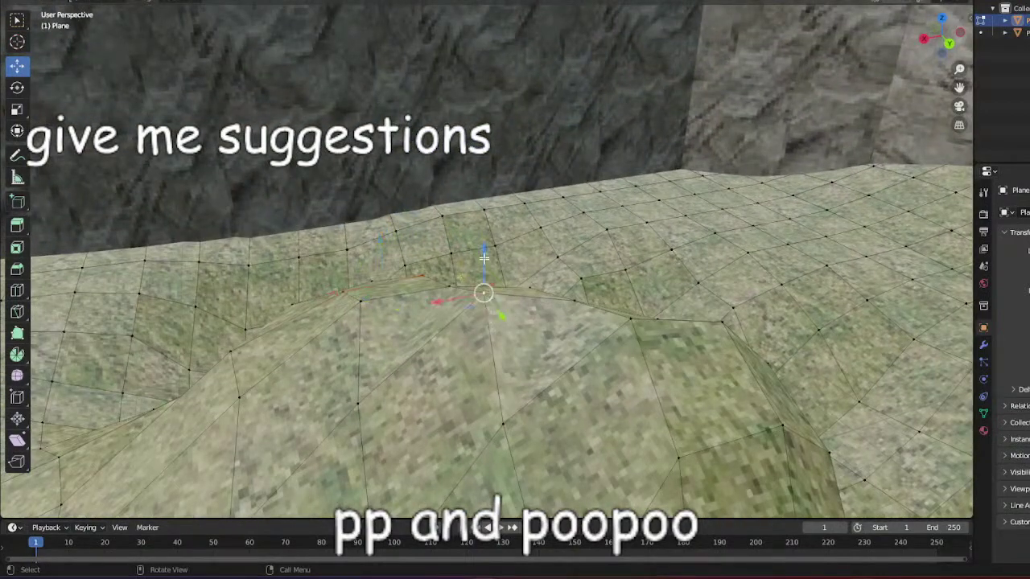
left_click_drag(483, 258, 485, 281)
left_click_drag(636, 295, 637, 315)
Box-select the stretched, blurry faces and surrounding ground on the mound's steep side.
middle_click_drag(637, 314, 715, 209)
middle_click_drag(596, 175, 439, 115)
scroll(556, 416, "up", 2)
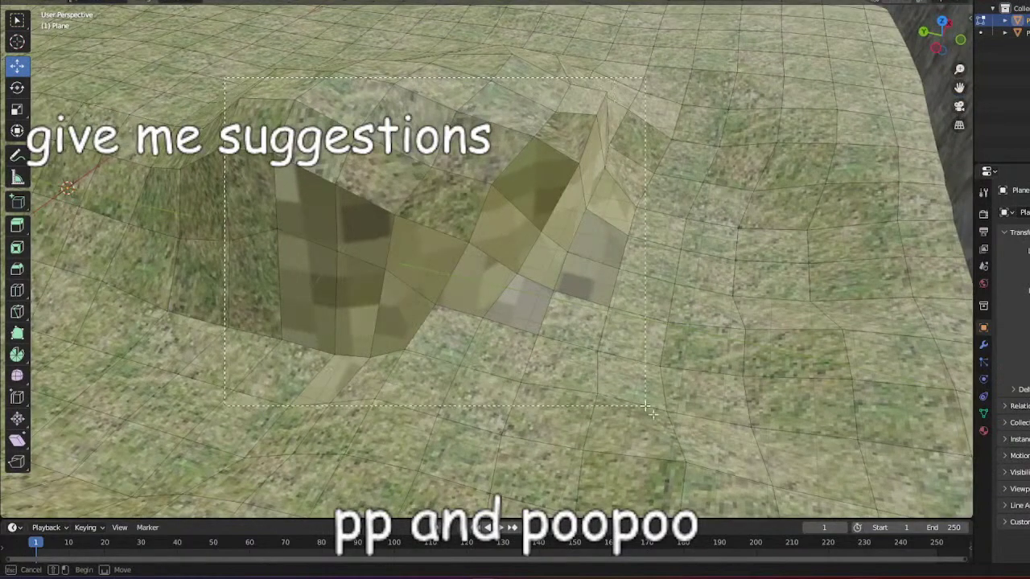
left_click_drag(225, 77, 666, 427)
scroll(614, 301, "down", 4)
middle_click_drag(655, 324, 711, 400)
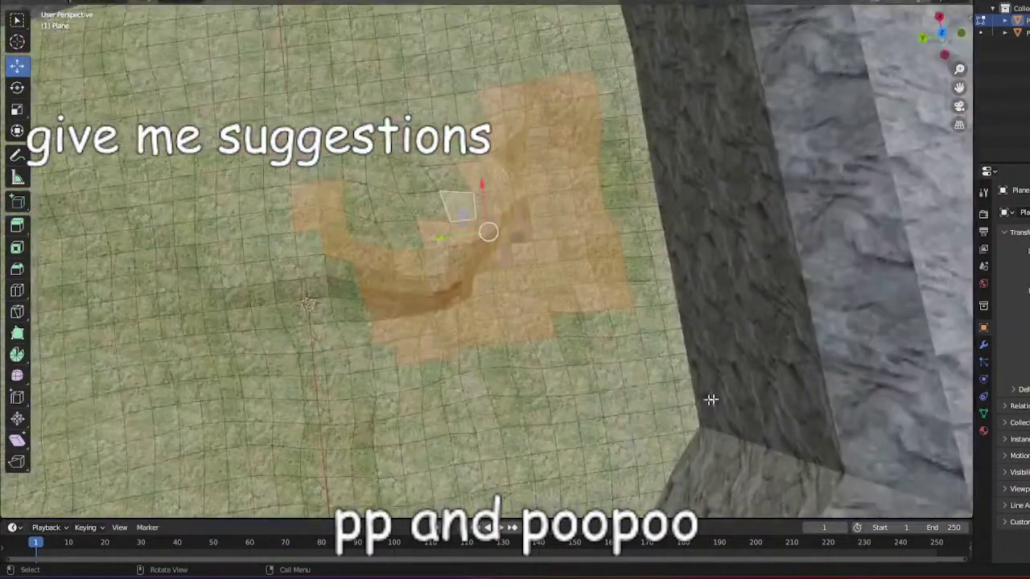
Select all faces of the ground mesh inside the rock walls and unwrap them with Cube Projection.
scroll(710, 400, "down", 7)
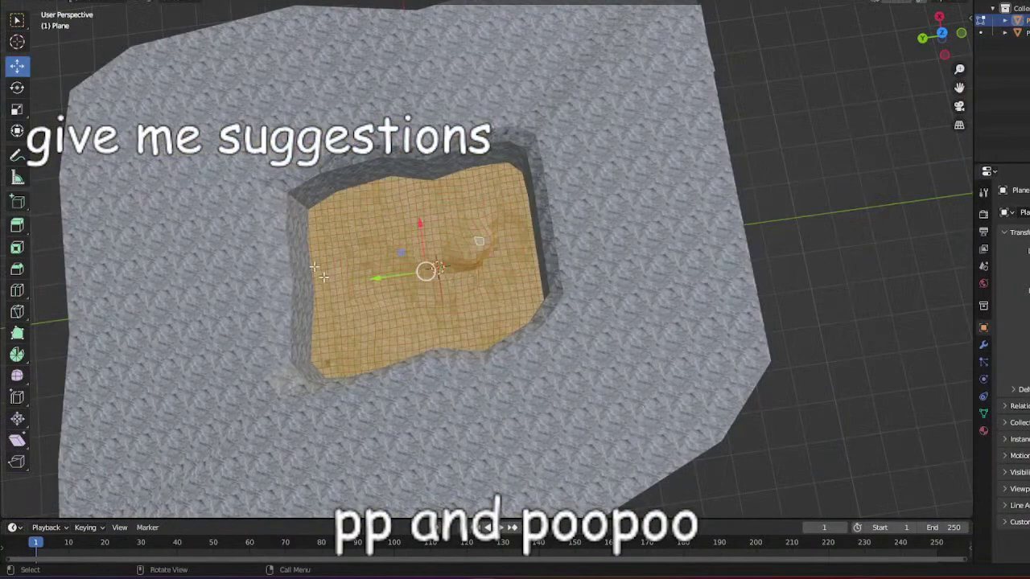
left_click_drag(602, 432, 603, 434)
middle_click_drag(604, 434, 536, 338)
scroll(548, 334, "up", 11)
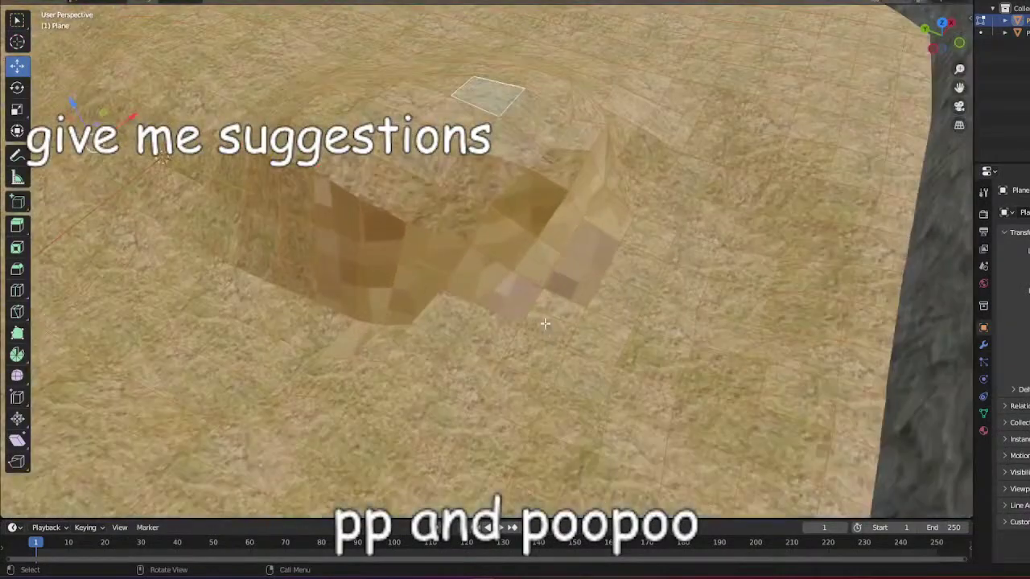
left_click(527, 319)
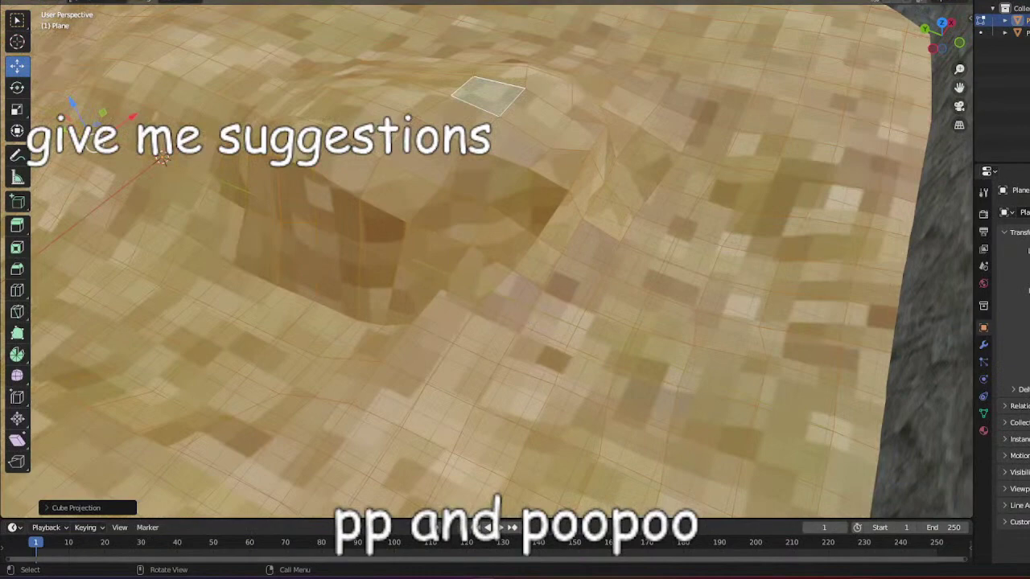
In the UV Editing workspace, scale up the grass terrain's whole UV layout so the grass texture repeats more finely.
left_click(274, 1)
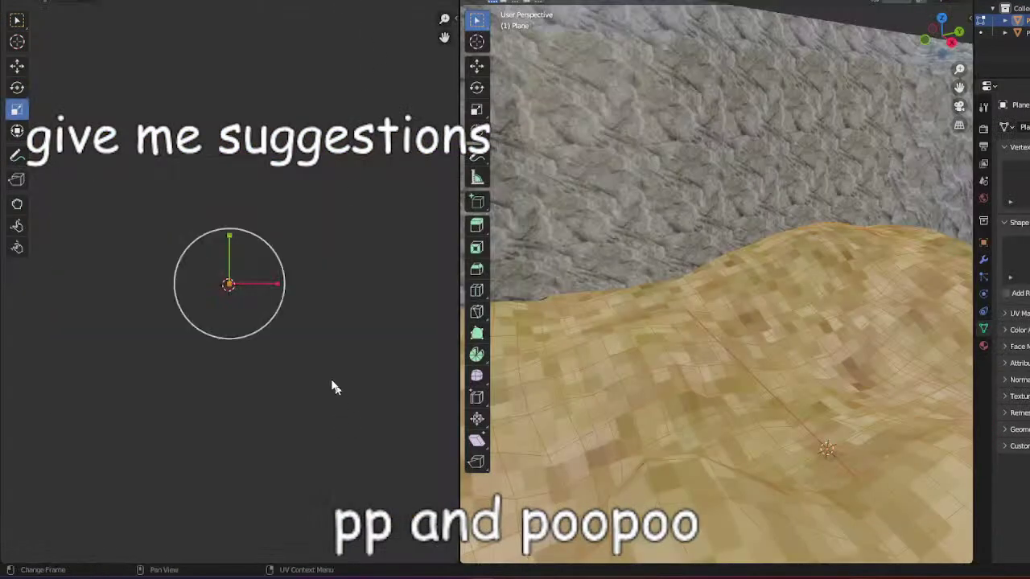
scroll(326, 372, "up", 7)
middle_click_drag(651, 235, 828, 147)
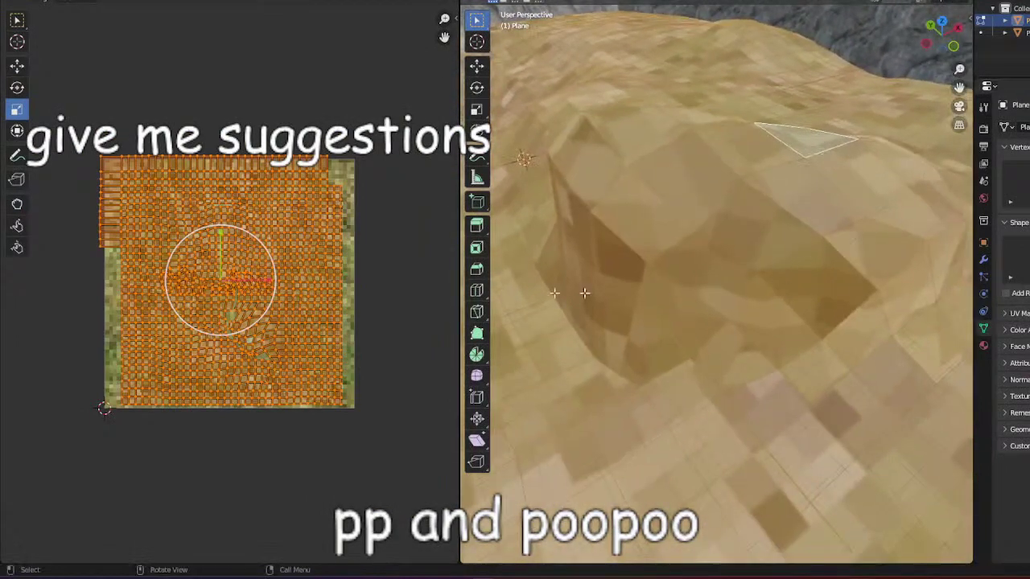
left_click_drag(261, 259, 315, 448)
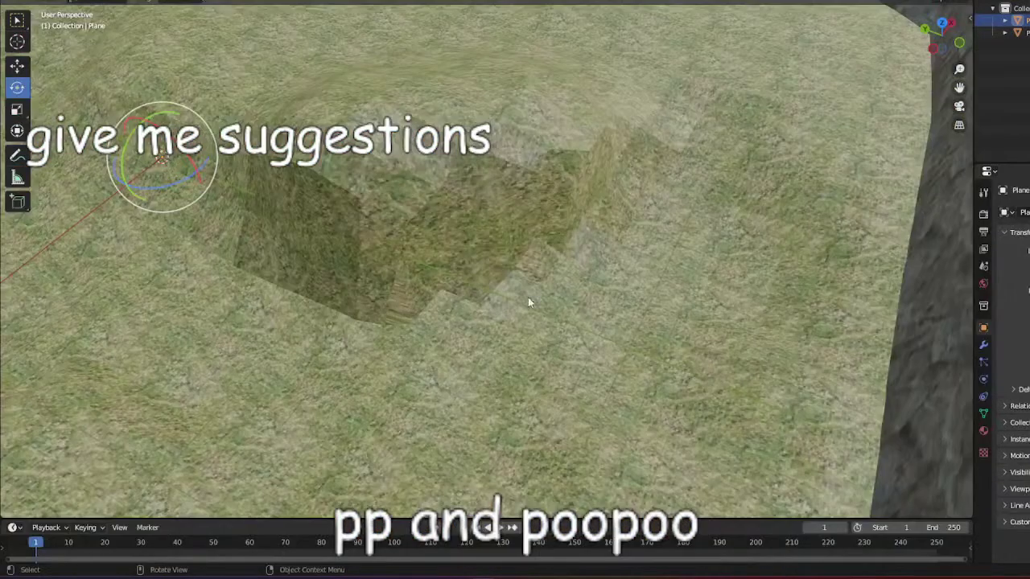
middle_click_drag(528, 297, 792, 433)
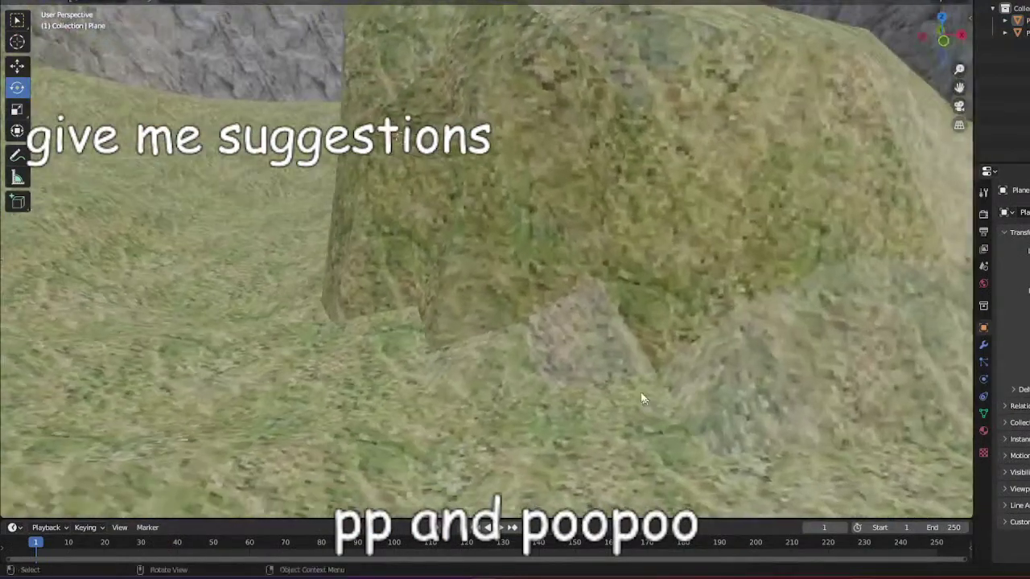
scroll(642, 394, "up", 3)
middle_click_drag(641, 395, 594, 431)
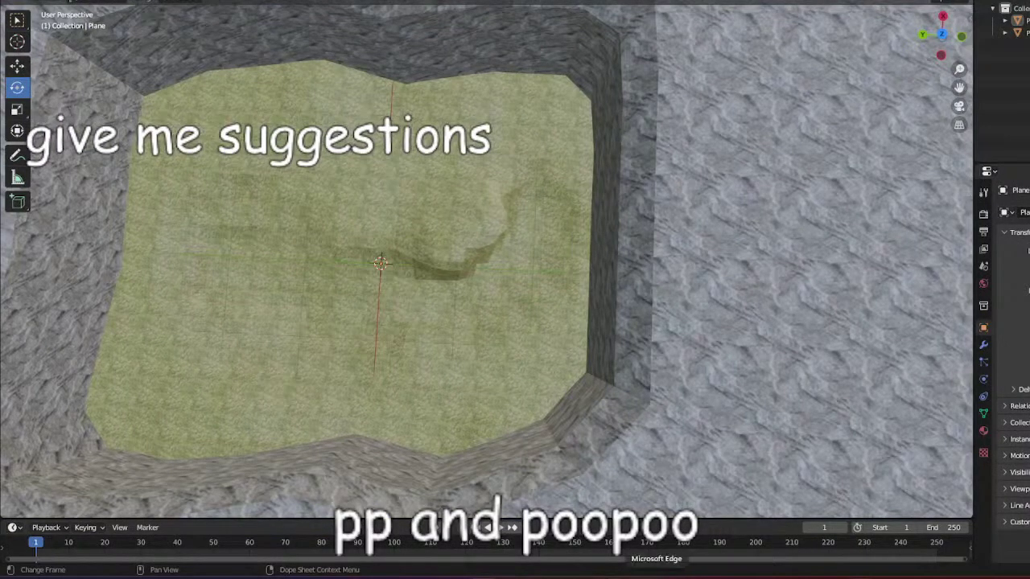
mouse_move(671, 578)
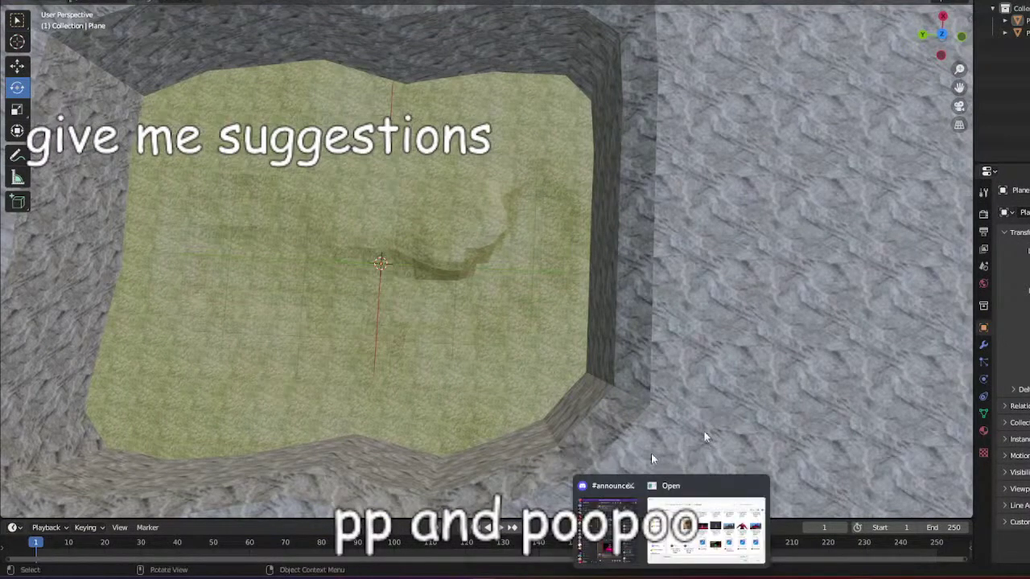
mouse_move(727, 528)
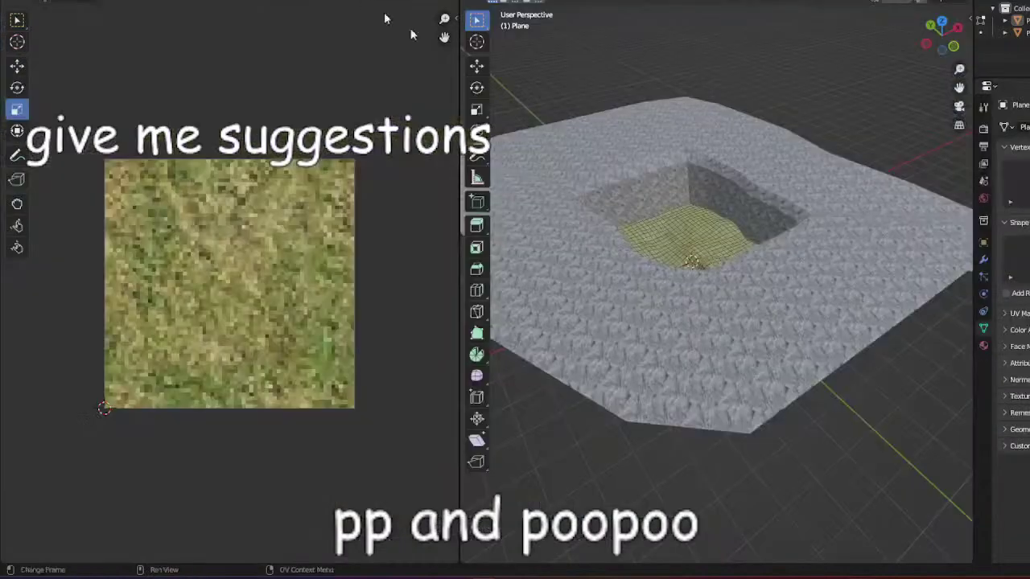
Select every face of the grass terrain and rescale its UV layout about the centre to adjust how densely the grass texture tiles.
middle_click_drag(757, 306, 880, 333)
key("a")
left_click_drag(518, 119, 933, 486, "shift")
middle_click_drag(795, 383, 816, 413)
scroll(722, 360, "up", 10)
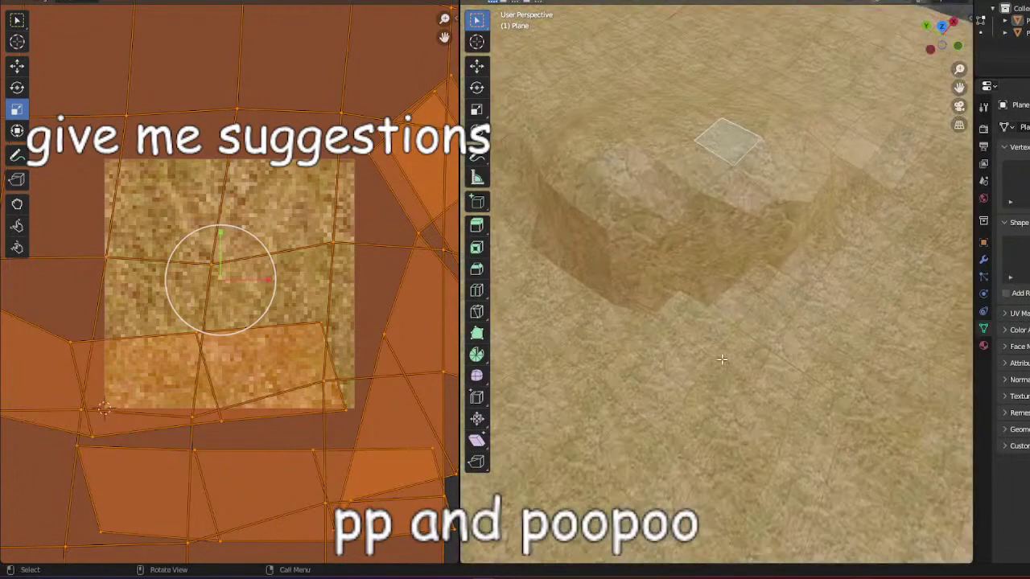
left_click_drag(266, 259, 221, 278)
middle_click_drag(718, 294, 704, 117)
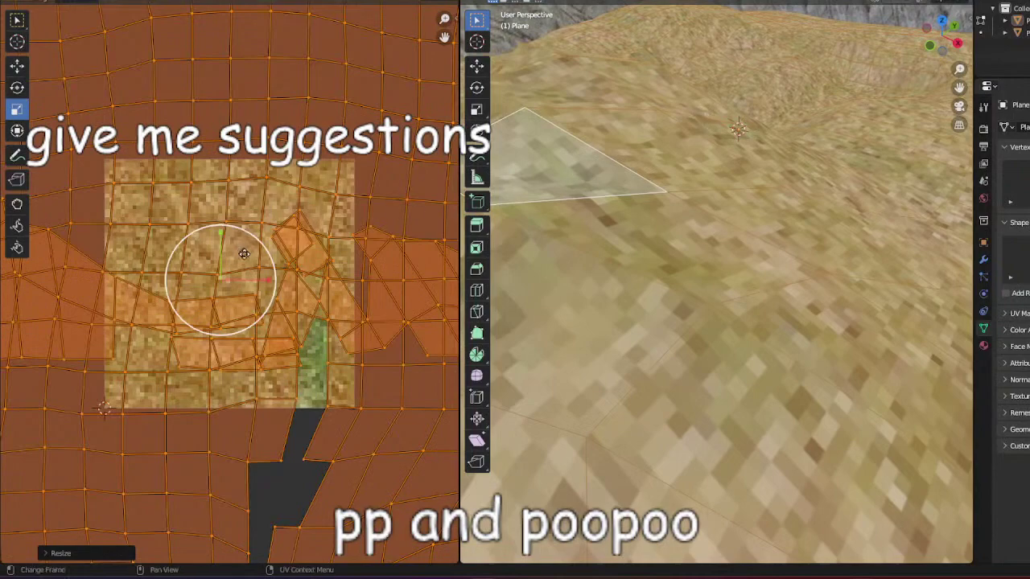
left_click_drag(248, 258, 301, 233)
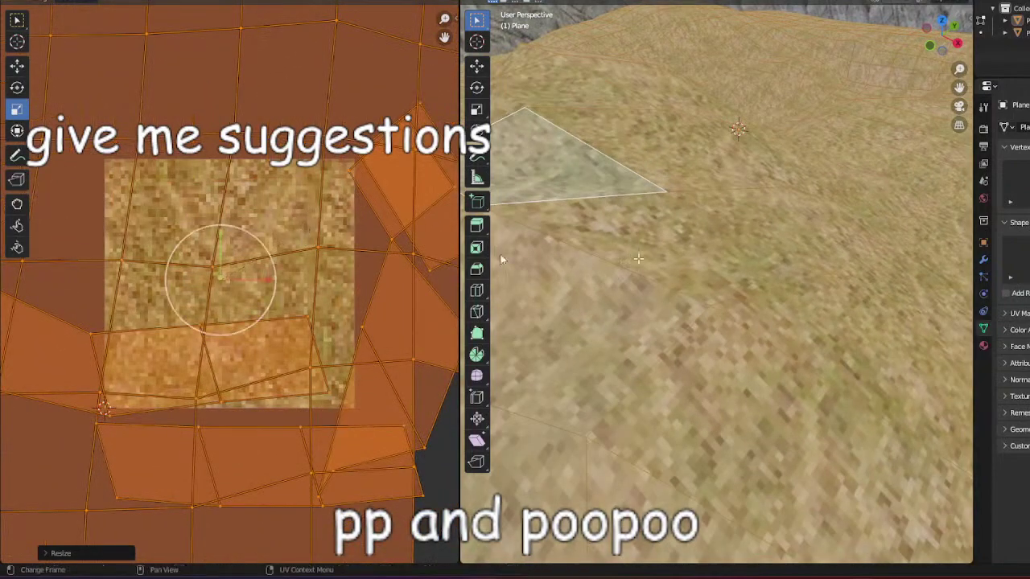
scroll(804, 254, "down", 7)
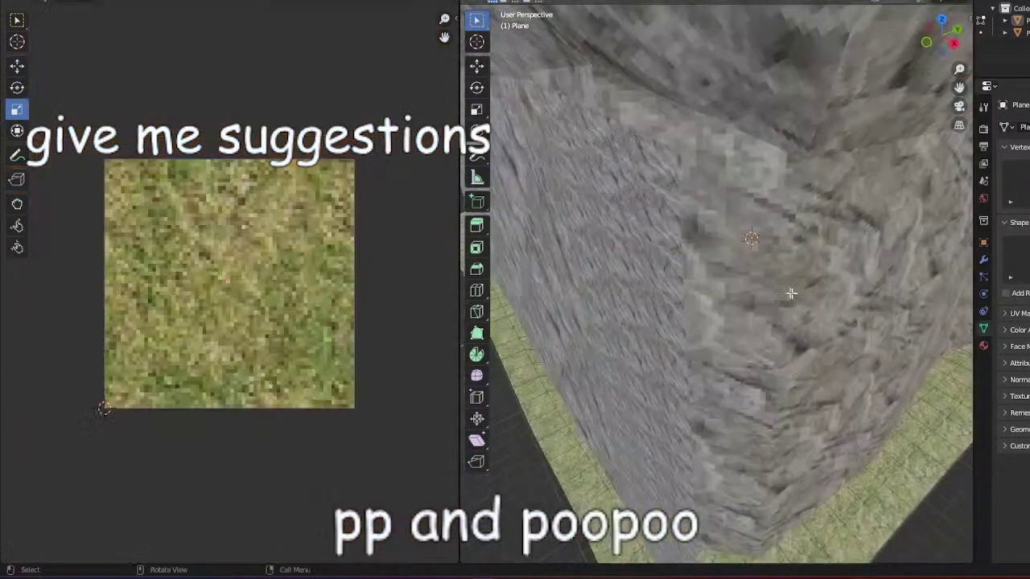
Try to raise a single face of the grass terrain near the dark rock wall into a small bump.
middle_click_drag(791, 295, 602, 272)
scroll(604, 273, "down", 10)
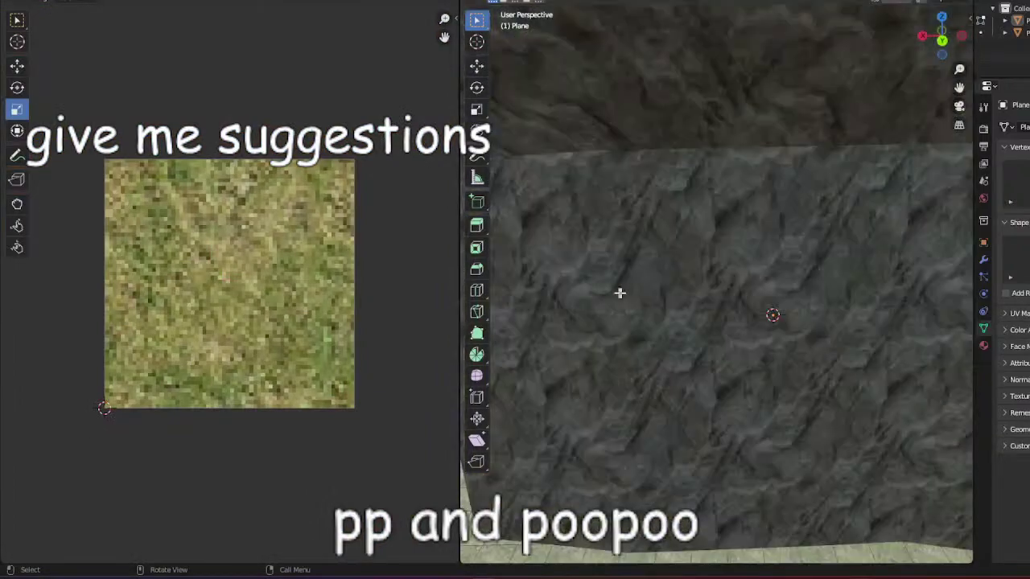
scroll(644, 312, "up", 5)
left_click(573, 275)
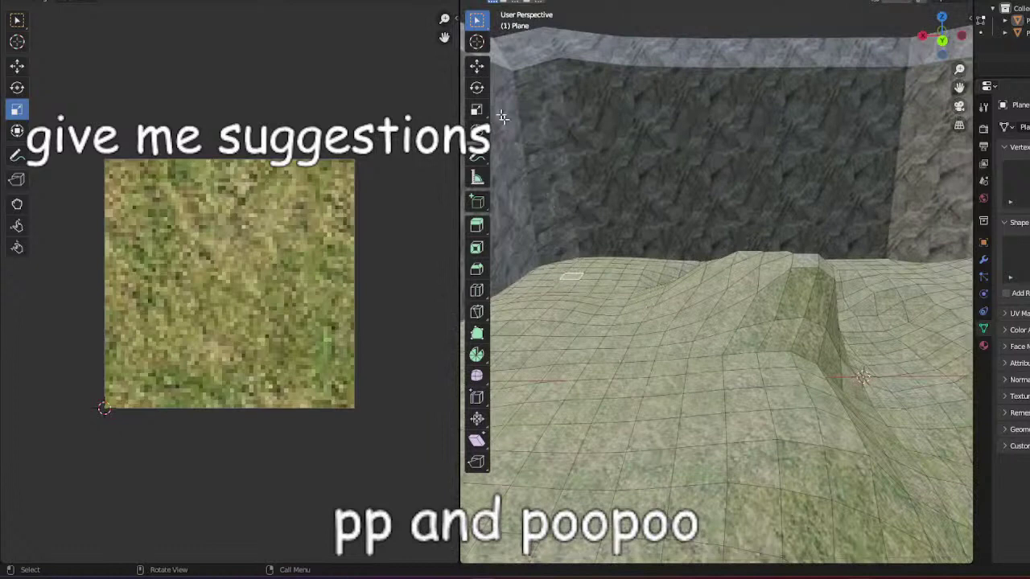
key("g")
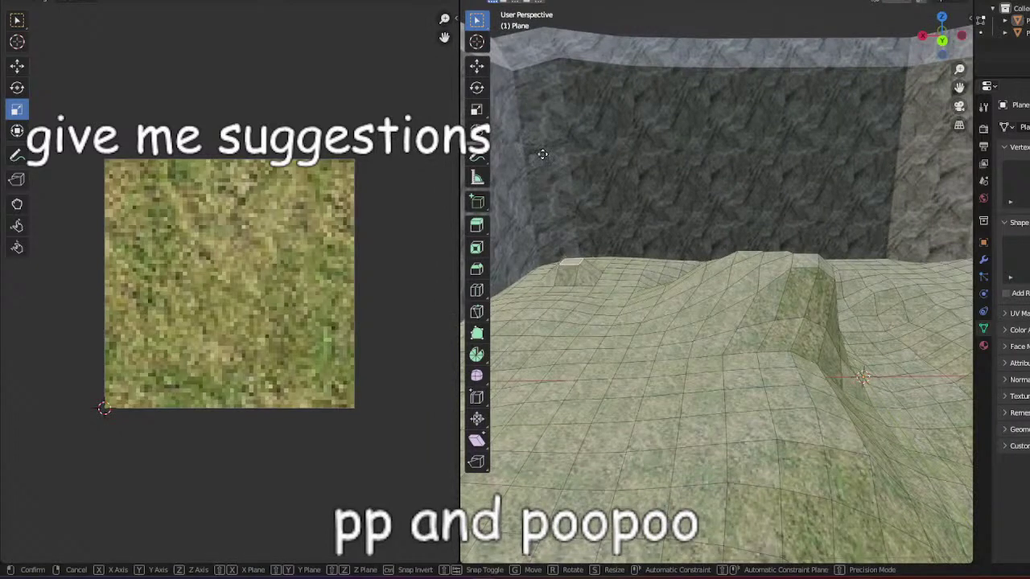
left_click(542, 146)
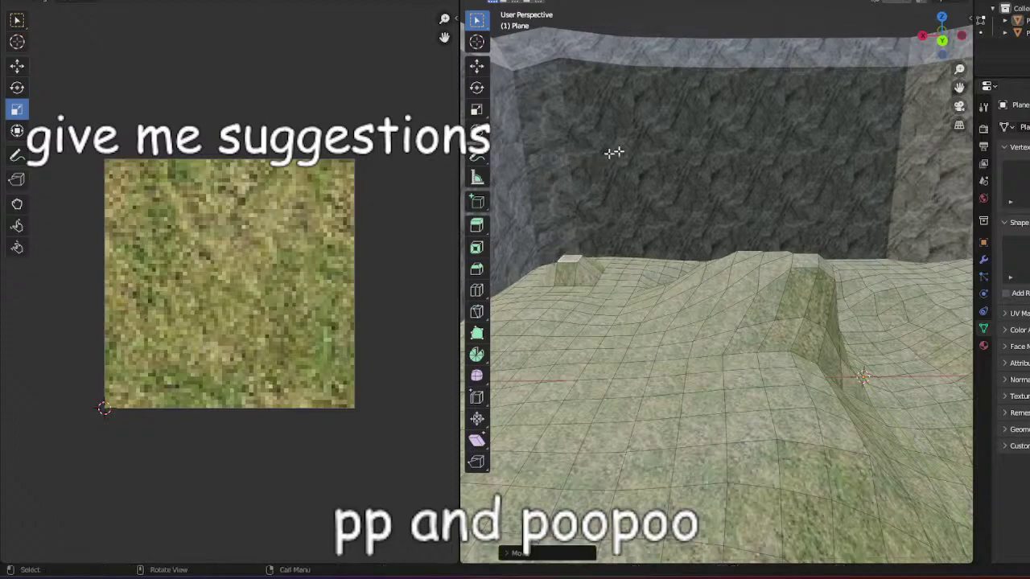
middle_click_drag(616, 151, 650, 95)
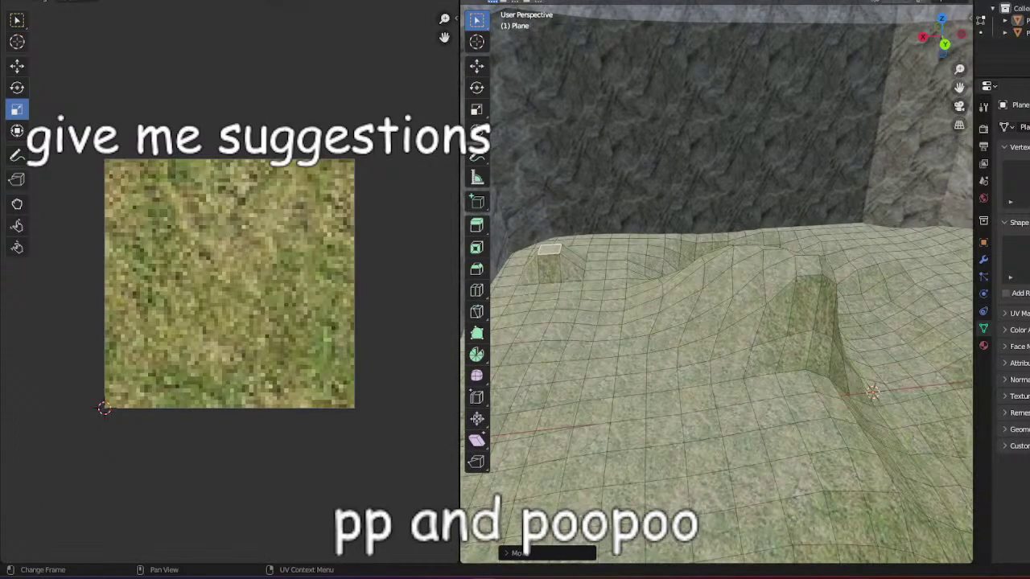
Return to the Layout workspace and raise the terrain face near the rock wall with proportional editing, adjusting the influence radius.
left_click(165, 0)
middle_click_drag(532, 164, 17, 40)
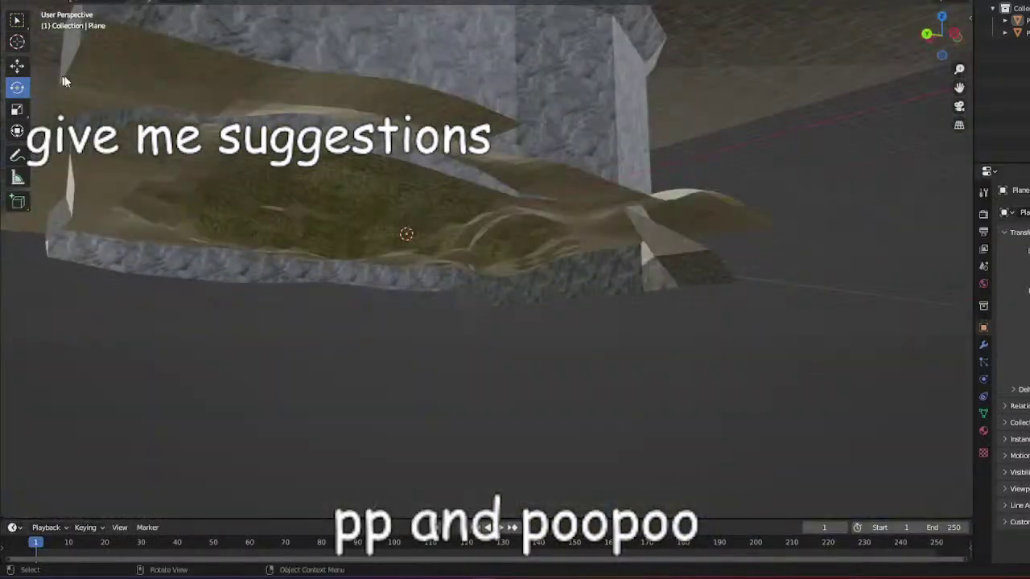
middle_click_drag(64, 82, 577, 218)
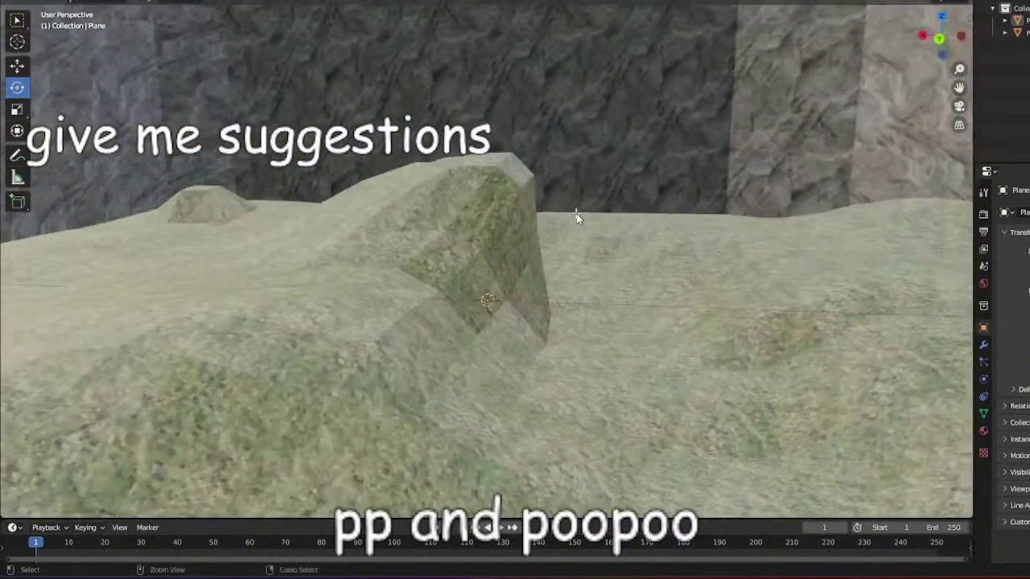
key("Tab")
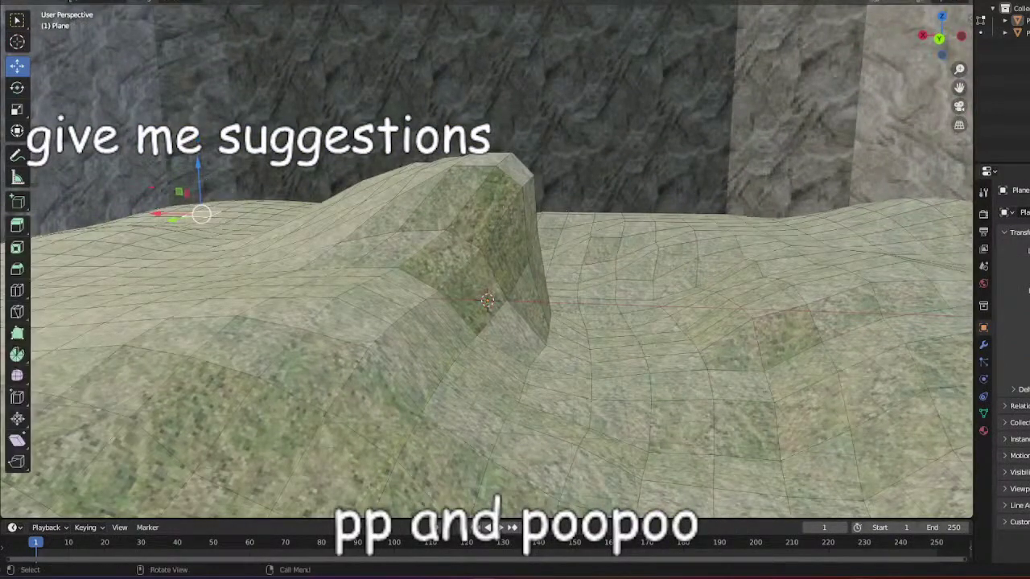
middle_click_drag(505, 67, 540, 78)
key("g")
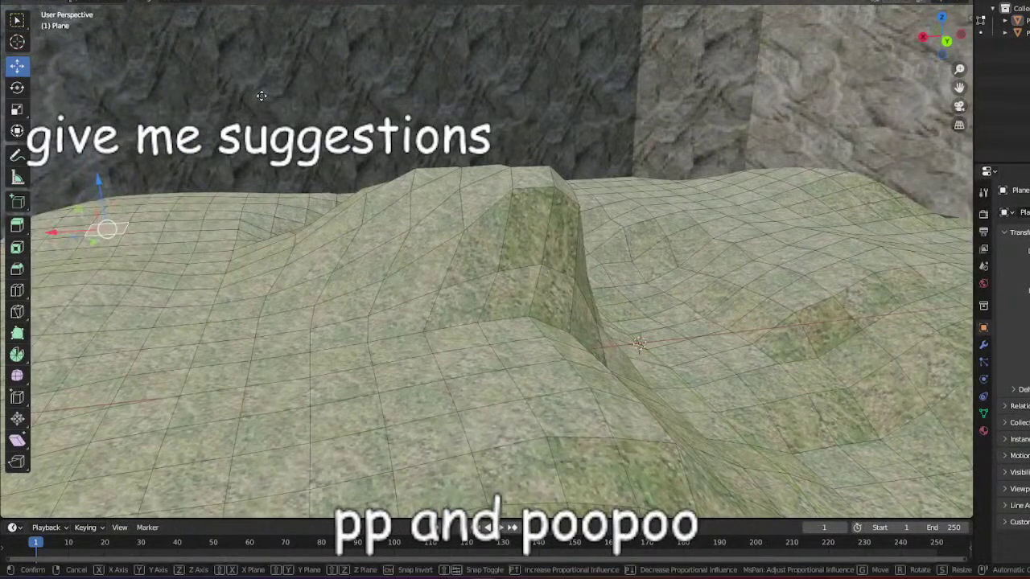
scroll(259, 80, "down", 5)
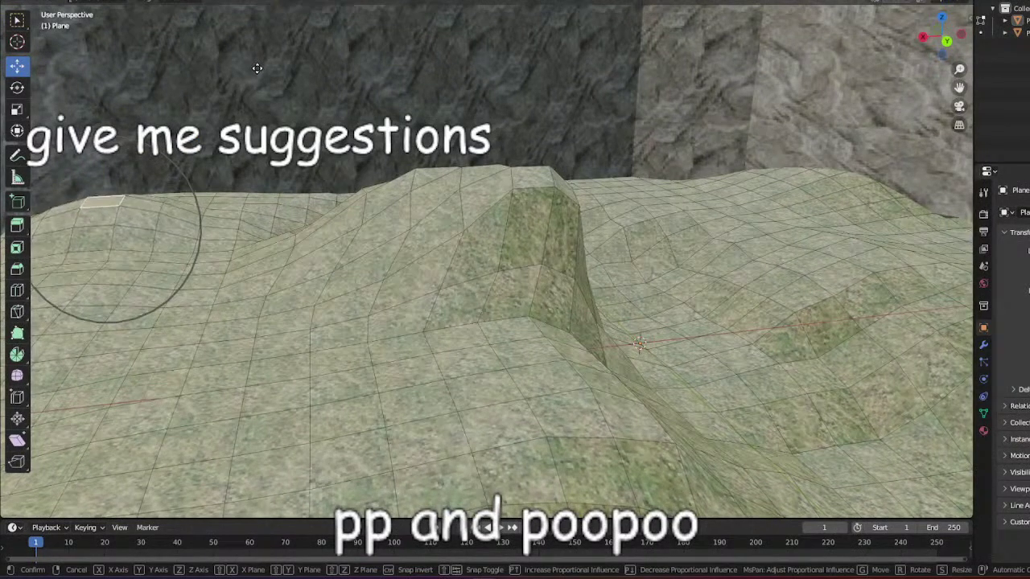
left_click(256, 69)
Move the neighbouring faces along the new bump's crest with proportional editing to shape it into a rounded hill.
left_click(143, 199)
key("g")
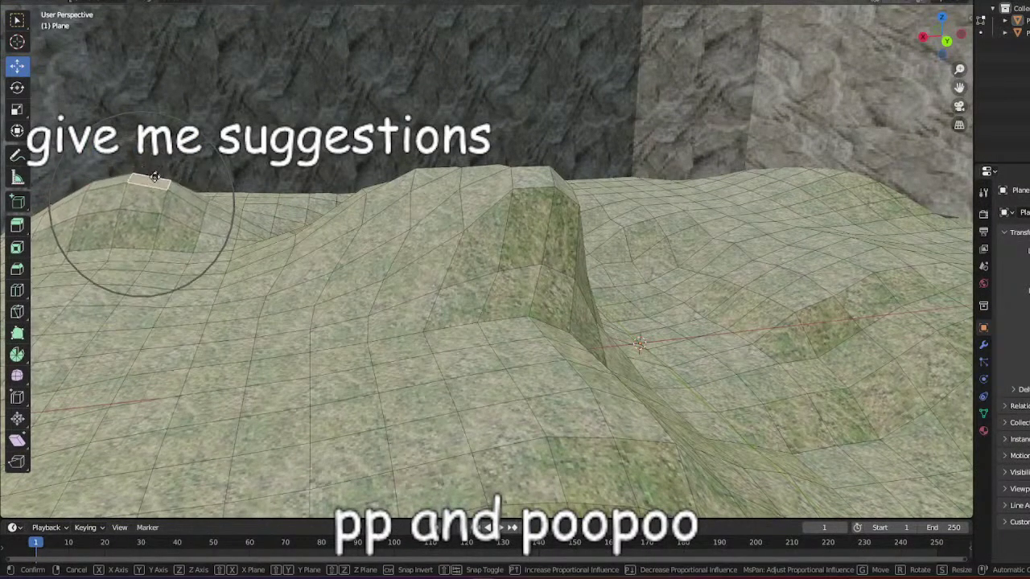
left_click(154, 176)
left_click(180, 190)
key("g")
left_click(138, 175)
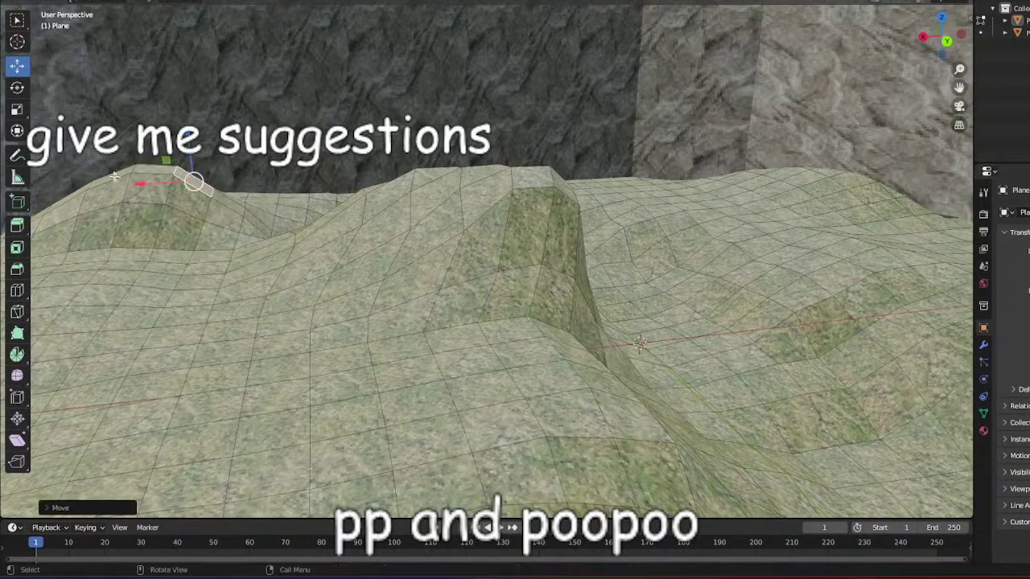
key("g")
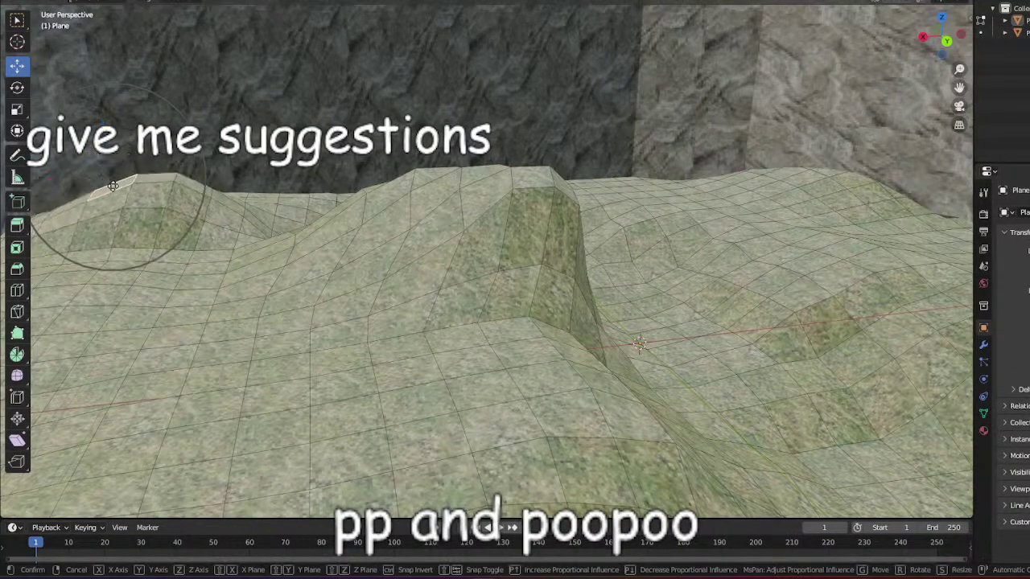
left_click(109, 179)
Examine the grass terrain inside the rock pit, including the new hill and the steep sides of the large mound.
scroll(202, 184, "down", 10)
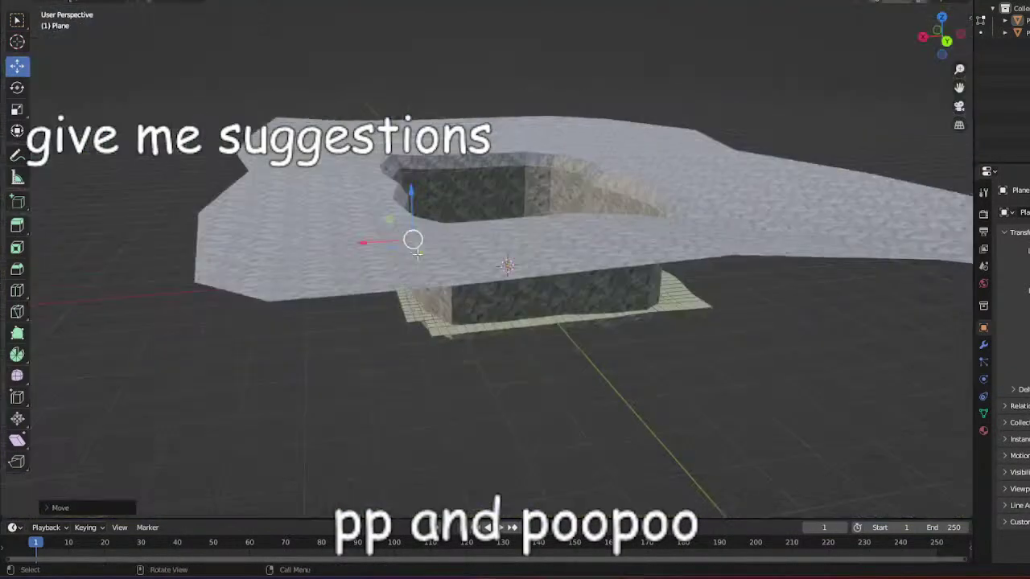
middle_click_drag(443, 235, 667, 379)
scroll(618, 359, "up", 12)
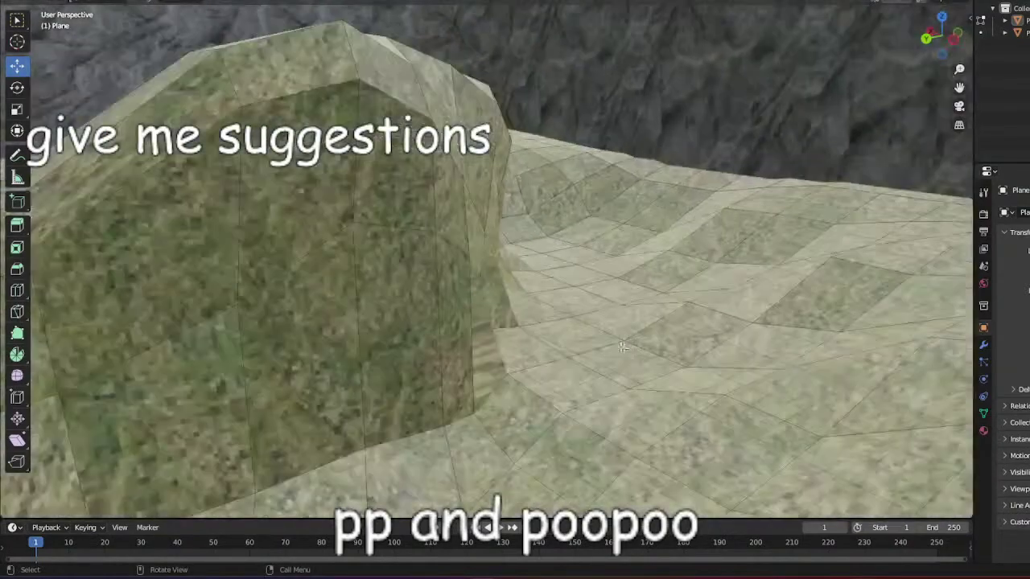
middle_click_drag(623, 348, 577, 274)
scroll(577, 270, "down", 1)
scroll(550, 223, "up", 10)
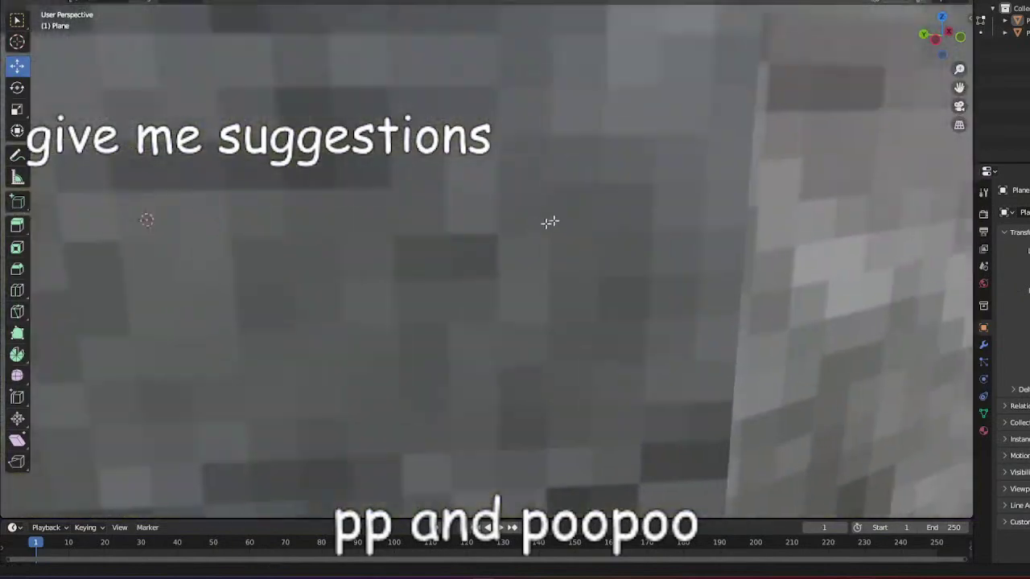
scroll(550, 223, "down", 11)
scroll(98, 103, "up", 9)
scroll(98, 102, "down", 9)
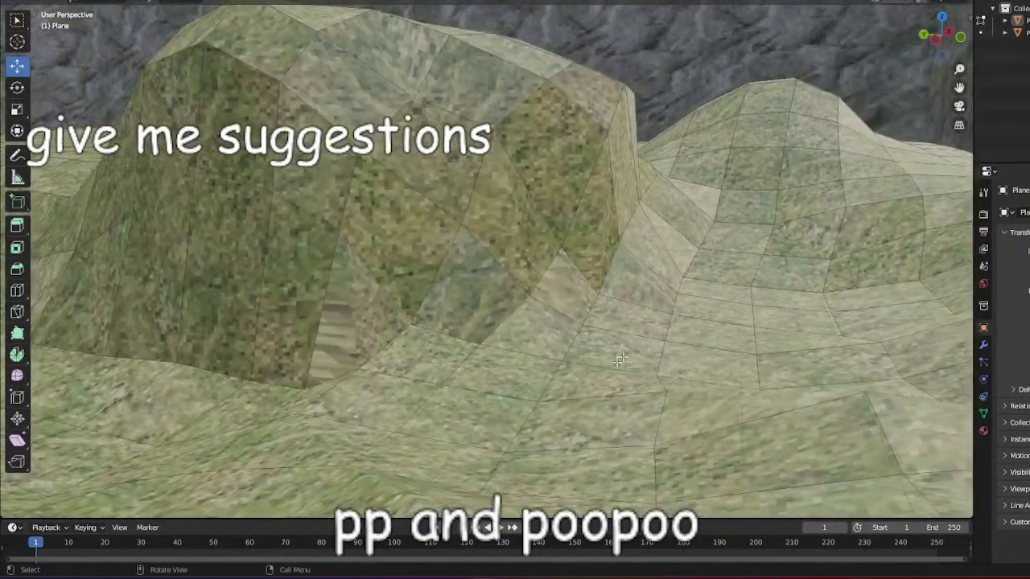
middle_click_drag(616, 362, 805, 363)
middle_click_drag(873, 422, 437, 235)
scroll(818, 375, "down", 2)
scroll(818, 375, "up", 2)
scroll(744, 380, "up", 4)
middle_click_drag(744, 380, 454, 391)
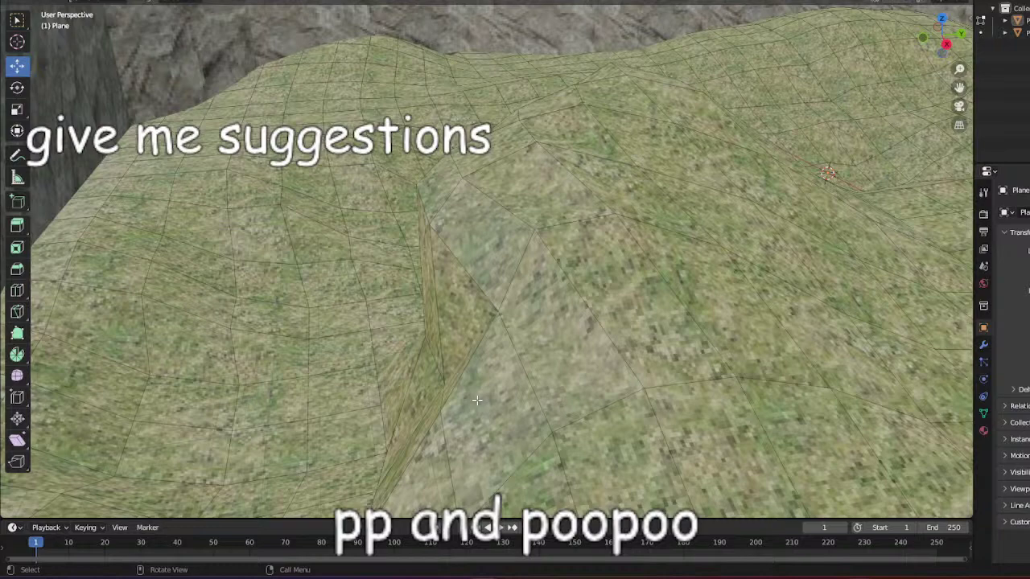
Switch the viewport shading and inspect the surface of the grass terrain.
key("shift")
key("shift+z")
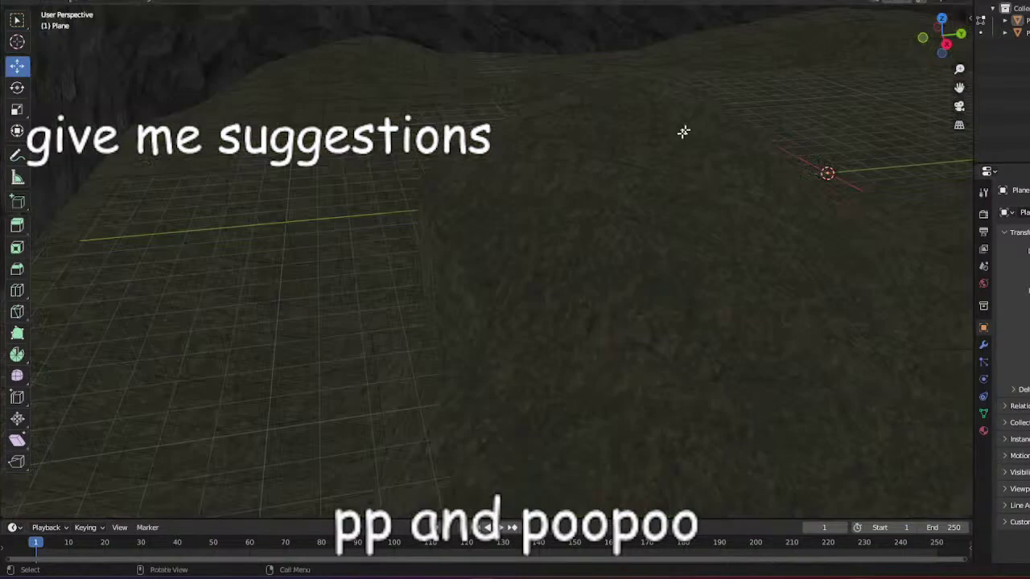
middle_click_drag(683, 131, 762, 158)
scroll(755, 152, "down", 3)
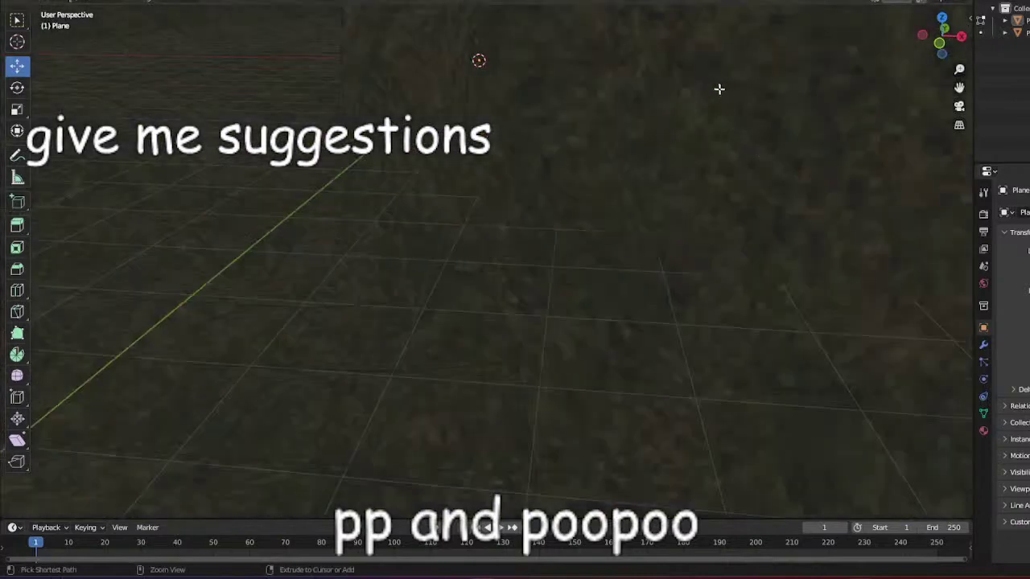
middle_click_drag(717, 88, 514, 186)
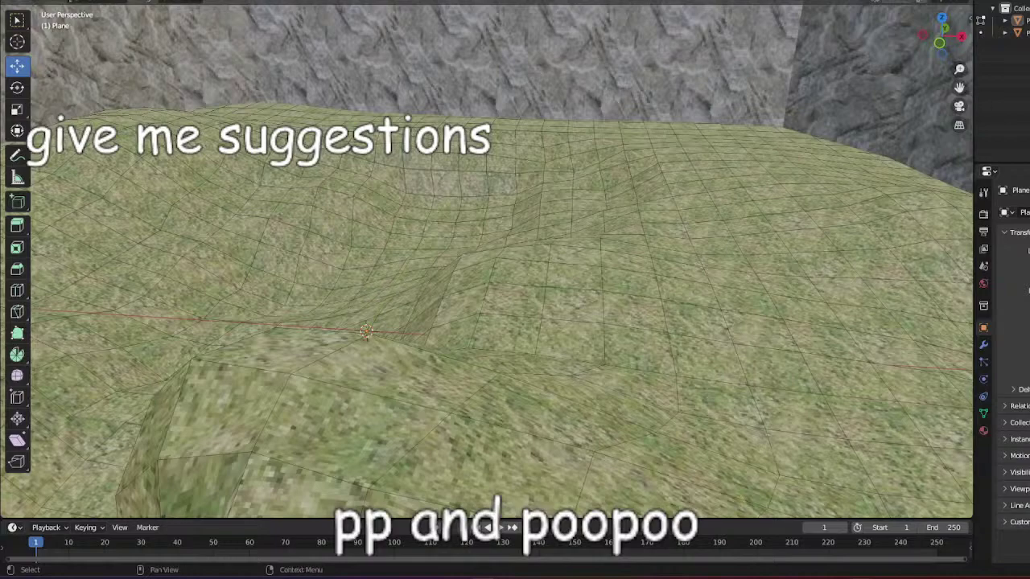
Select the steep faces along the dark near end of the large mound's side.
middle_click_drag(543, 134, 498, 241)
scroll(496, 256, "down", 2)
scroll(495, 256, "down", 6)
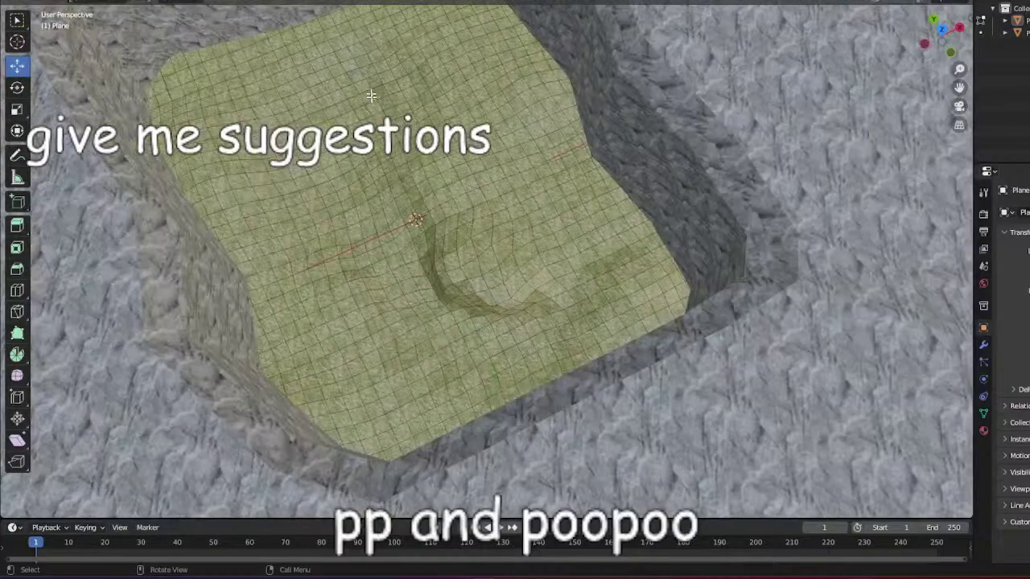
scroll(652, 361, "up", 5)
middle_click_drag(651, 362, 614, 285)
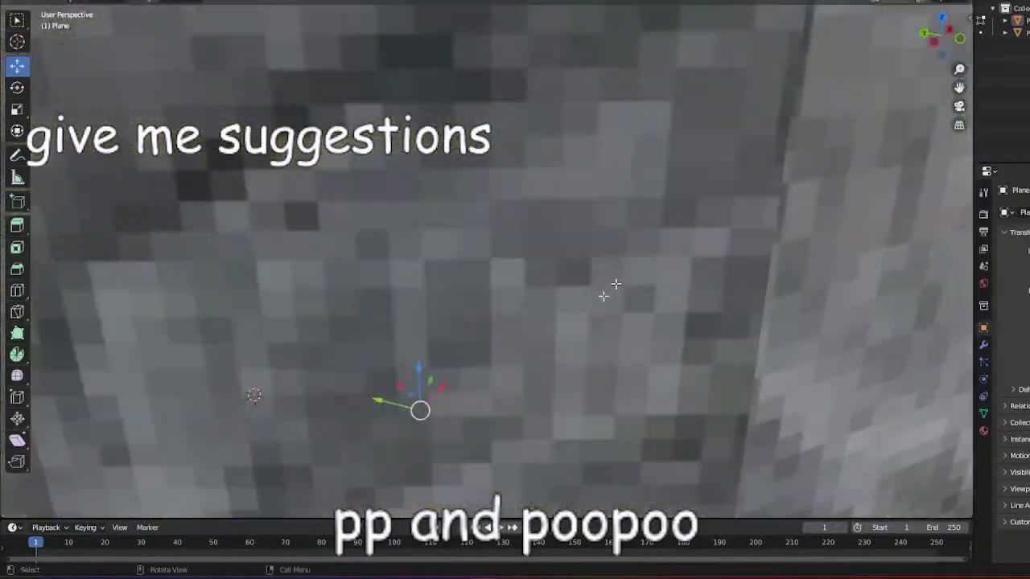
middle_click_drag(568, 360, 506, 311)
scroll(628, 391, "up", 2)
left_click(335, 258, "shift")
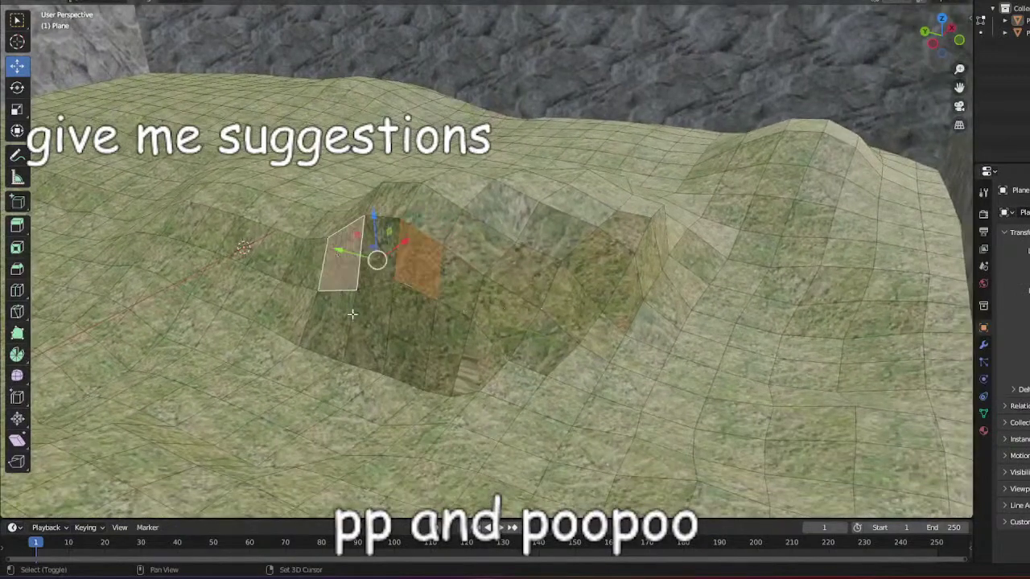
left_click(354, 315, "shift")
left_click(343, 318, "shift")
left_click(410, 341, "shift")
middle_click_drag(461, 355, 508, 359)
left_click(489, 364, "shift")
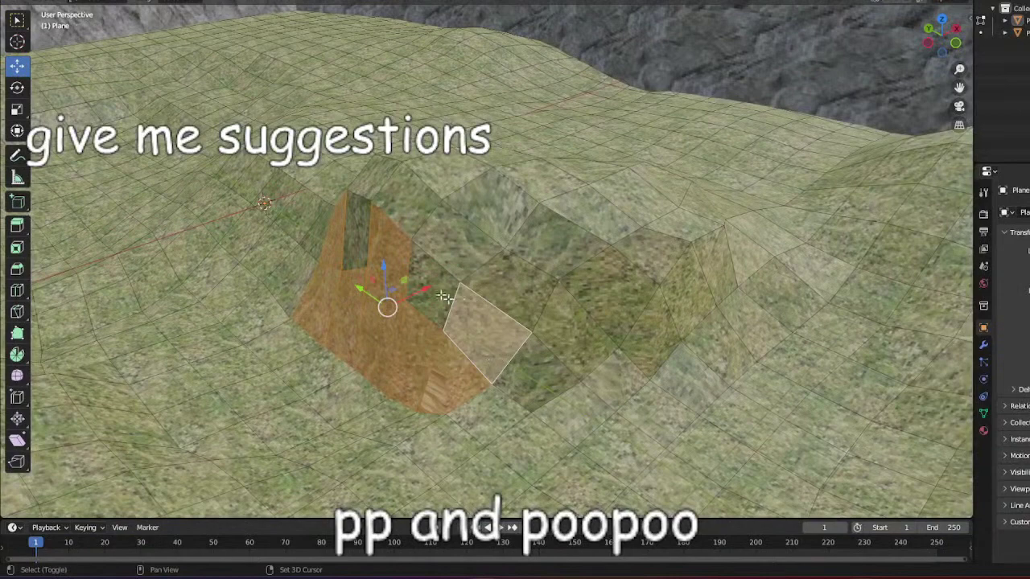
Extend the selection over the missed gaps and the remaining steep faces around the mound's side.
left_click(515, 286, "shift")
left_click(426, 257, "shift")
left_click(356, 232, "shift")
left_click(549, 365, "shift")
left_click(578, 338, "shift")
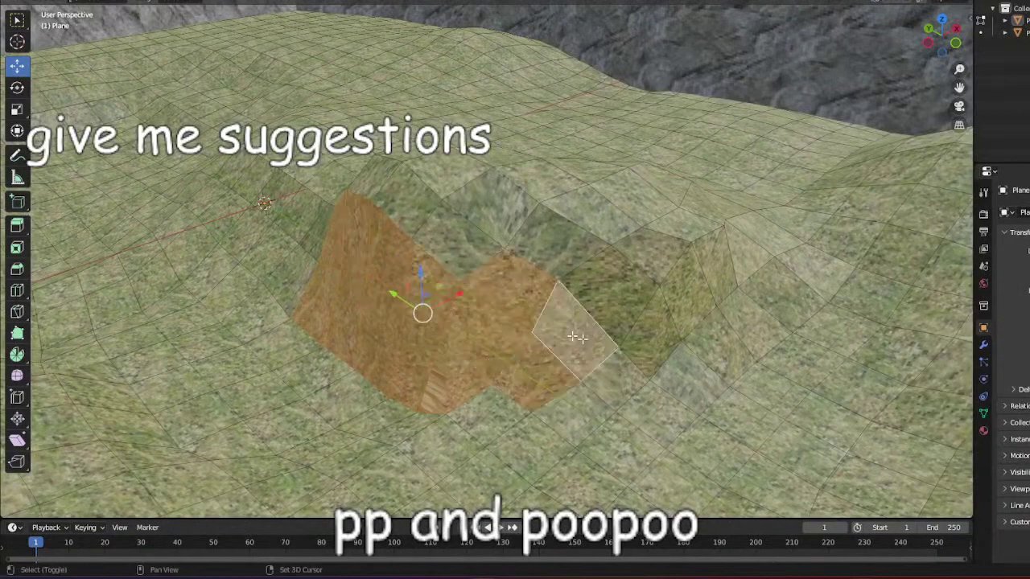
left_click(623, 314, "shift")
left_click(656, 338, "shift")
middle_click_drag(719, 323, 729, 378)
left_click(584, 350, "shift")
Separate the selected steep faces into their own object and switch to Object Mode.
right_click(637, 390)
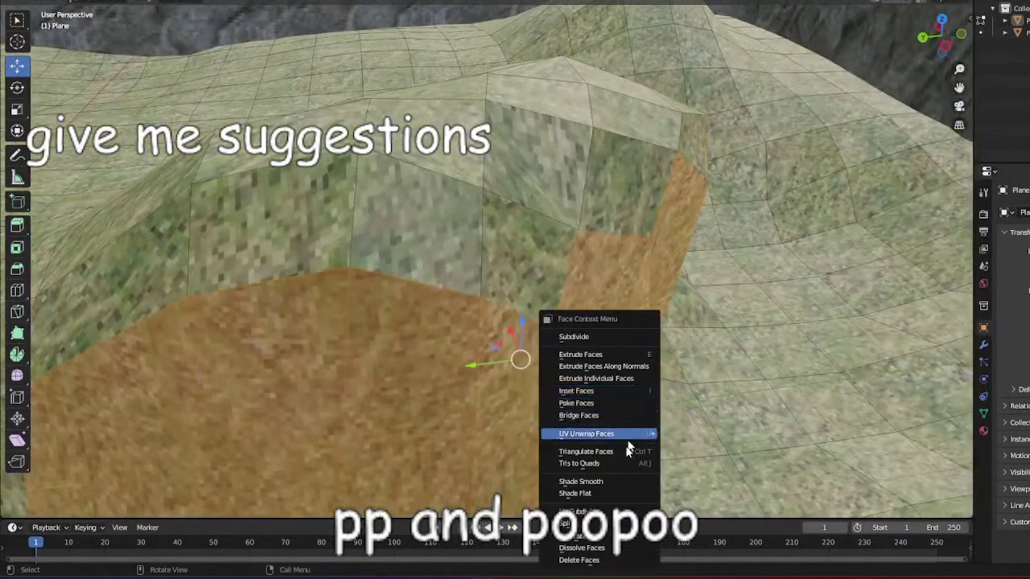
mouse_move(602, 539)
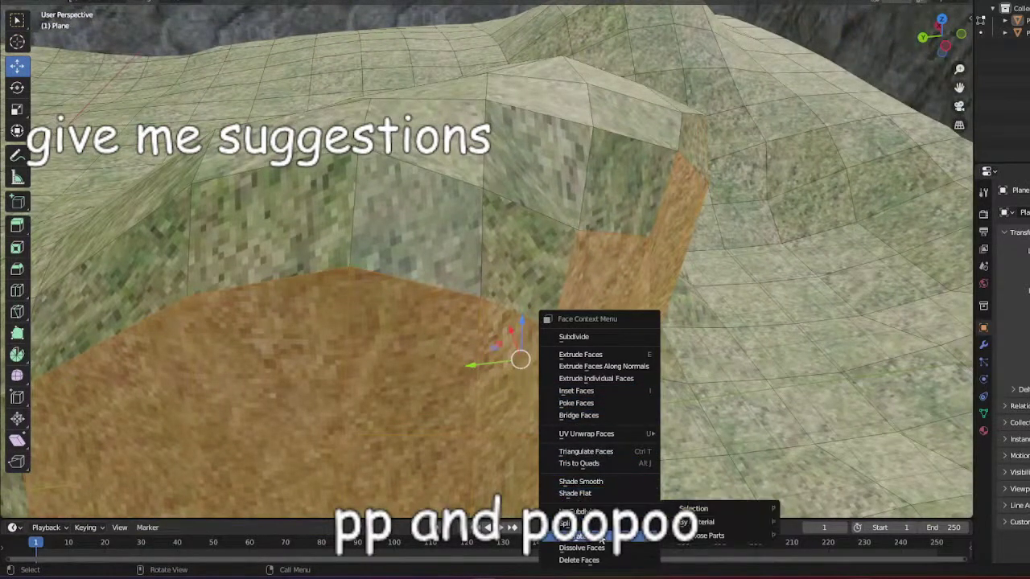
left_click(698, 510)
scroll(703, 484, "down", 6)
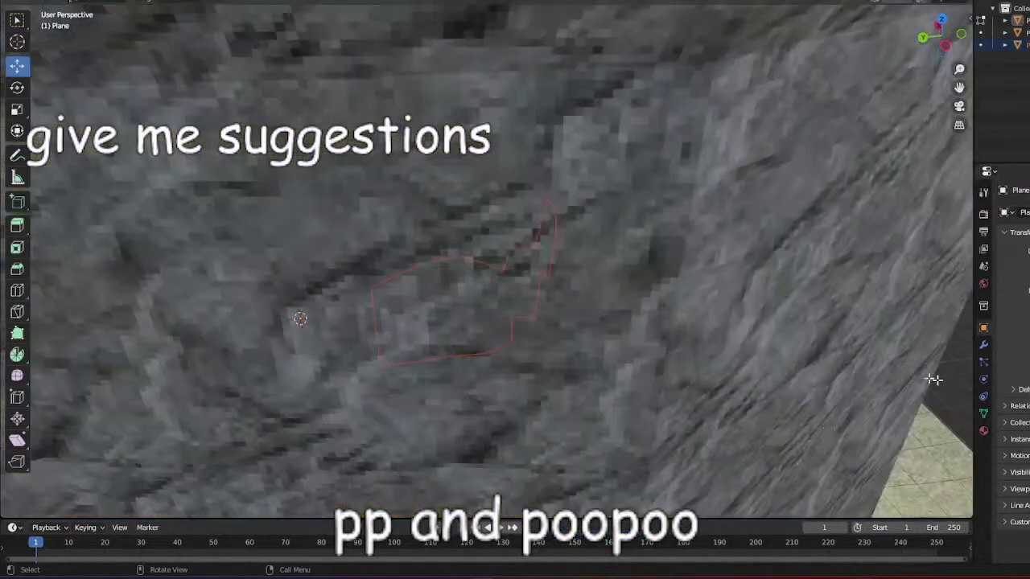
left_click(983, 396)
left_click(69, 2)
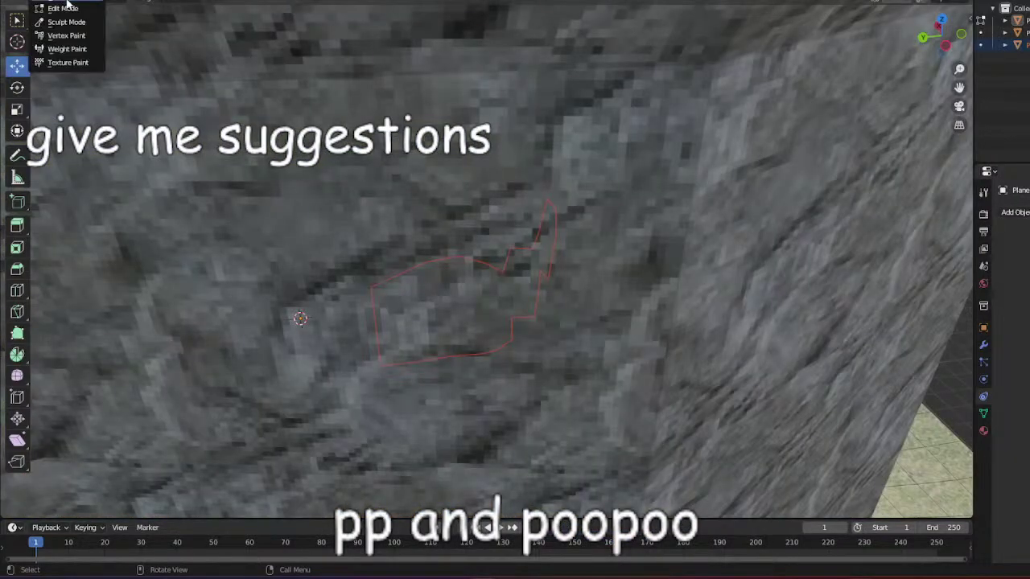
left_click(69, 0)
Select the separated steep-face piece of the mound and switch to the Shading workspace.
scroll(345, 327, "up", 6)
left_click(440, 355)
left_click(425, 224)
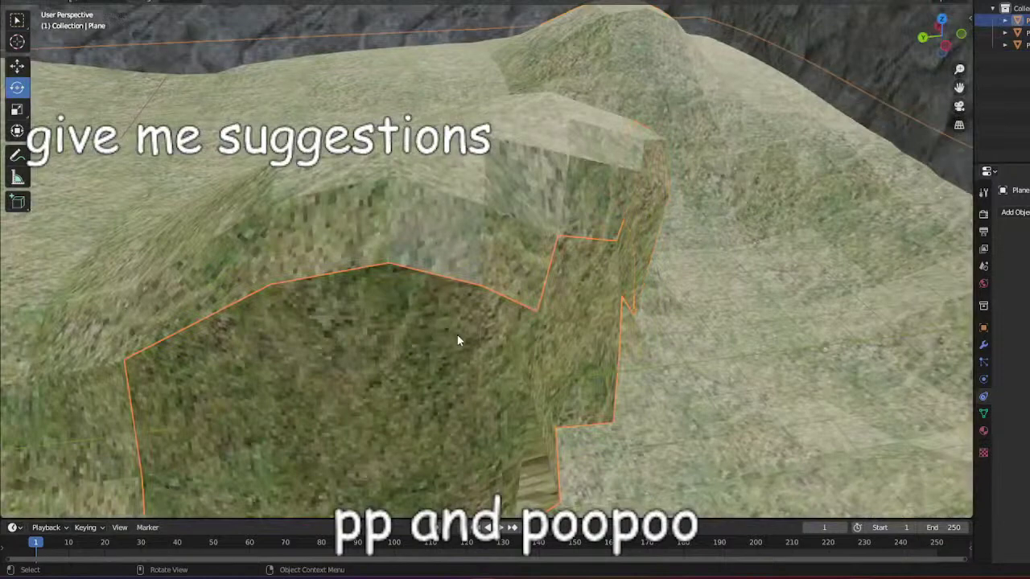
left_click(457, 335)
left_click(462, 219)
scroll(463, 269, "down", 5)
middle_click_drag(472, 301, 552, 352)
left_click(553, 358)
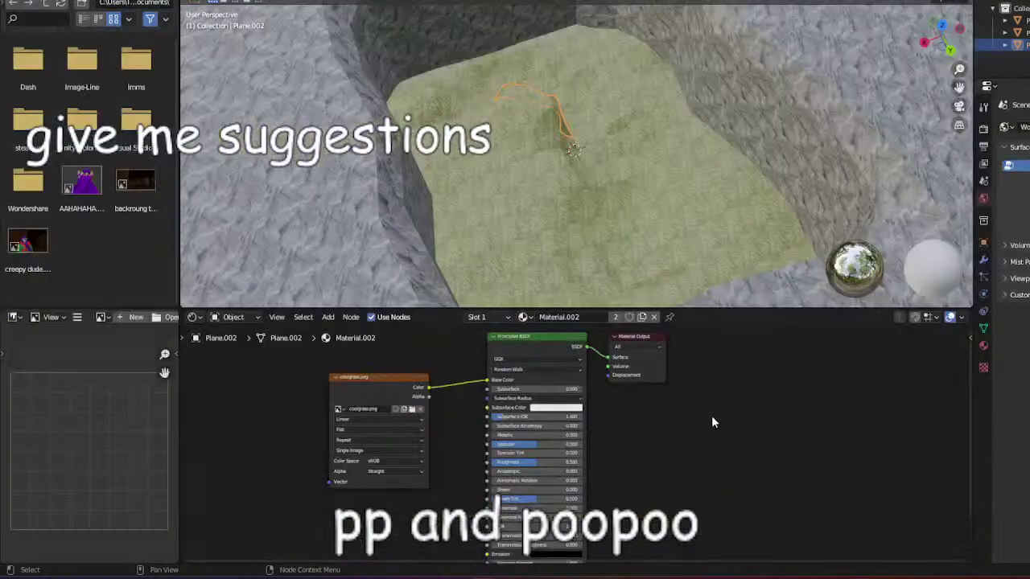
Paste the w rizz.png rock texture node into Material.002 and place it beside the coolgrass.png node.
mouse_move(574, 112)
middle_mouse_down()
mouse_move(472, 121)
mouse_move(441, 112)
middle_mouse_up()
scroll(441, 112, "up", 4)
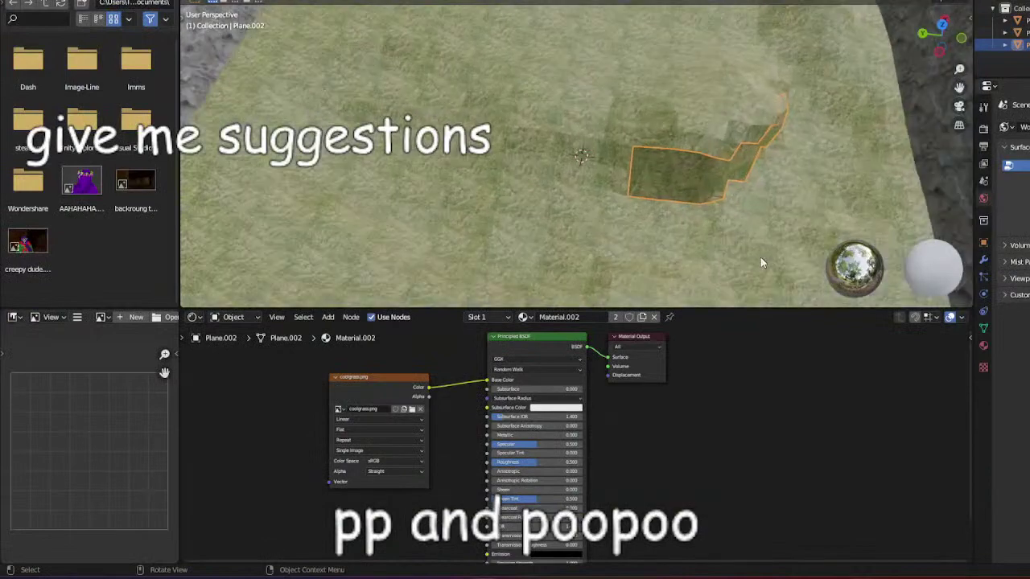
left_click(361, 381)
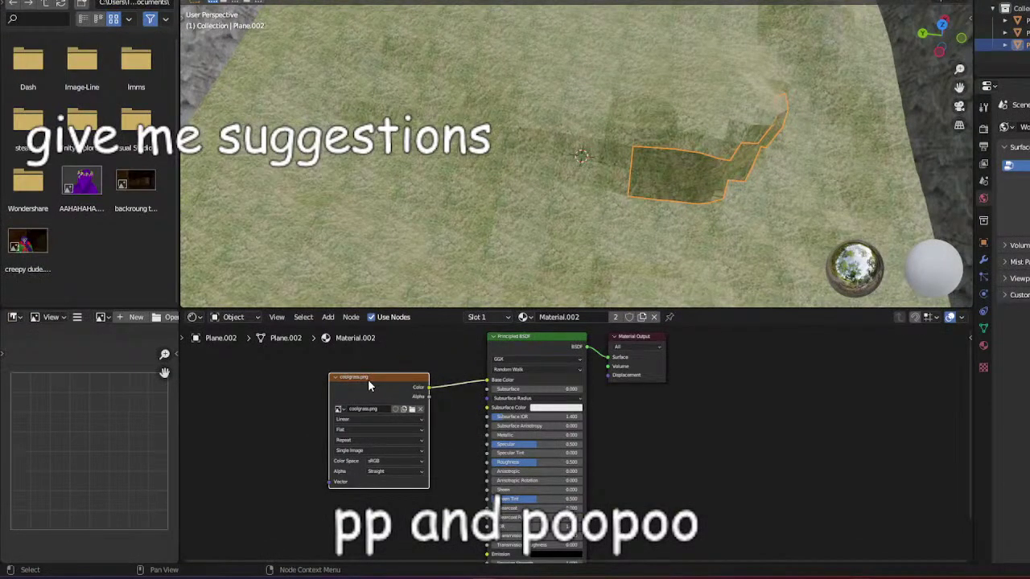
key("shift")
left_click_drag(357, 376, 356, 370)
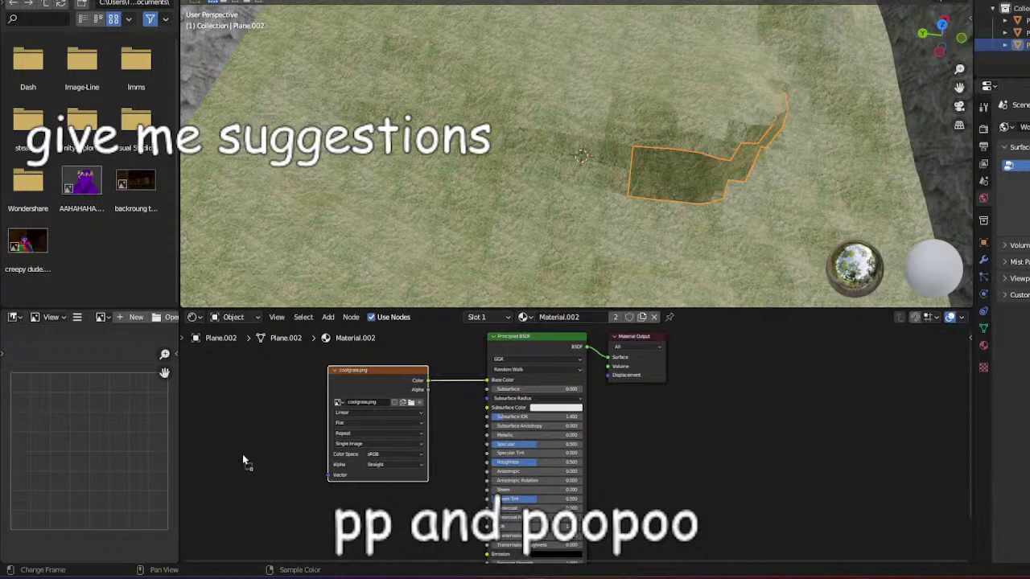
key("ctrl+v")
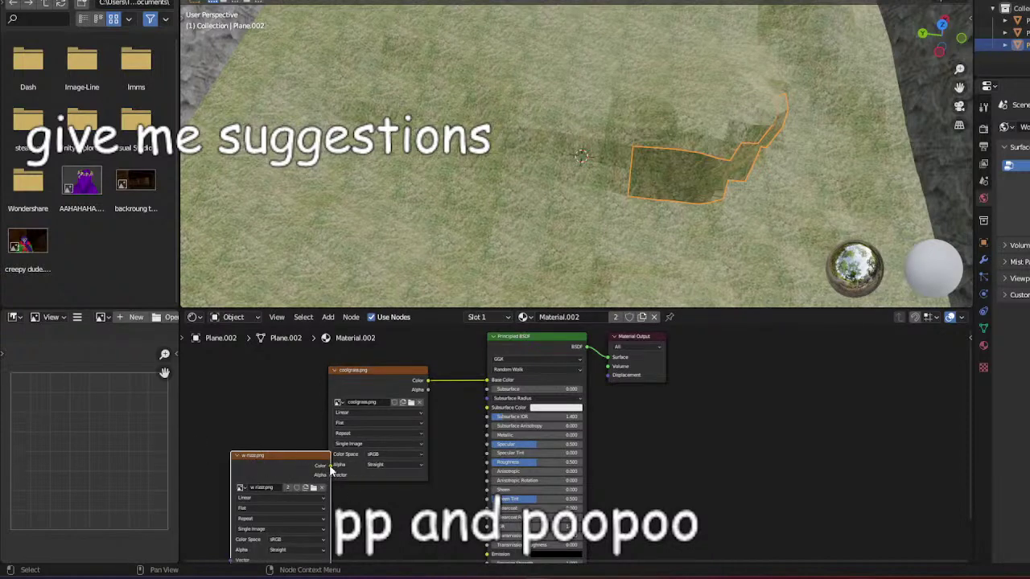
left_click_drag(295, 458, 283, 452)
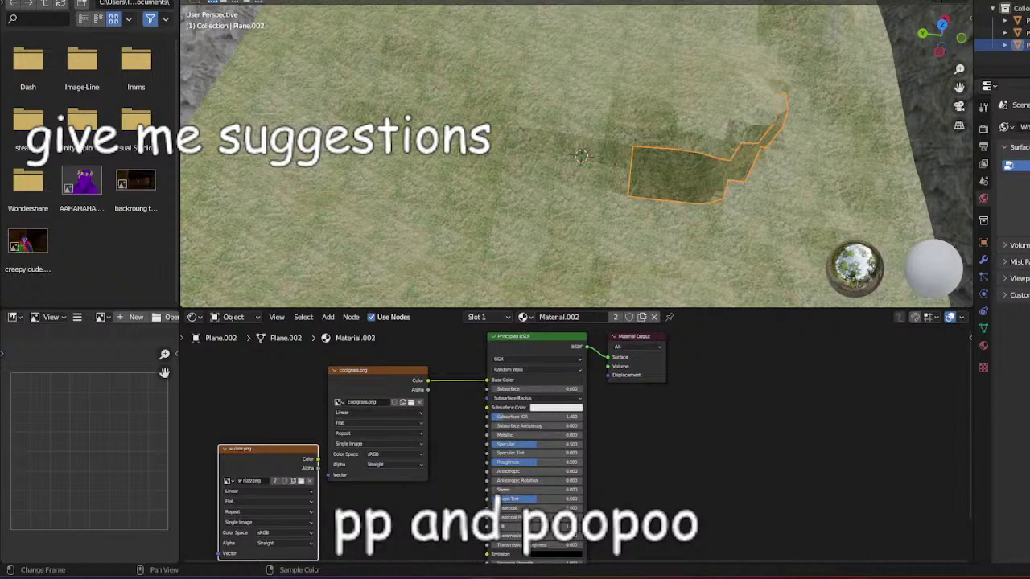
Add a Mix Shader node between the image textures and the Principled BSDF.
left_click(675, 488)
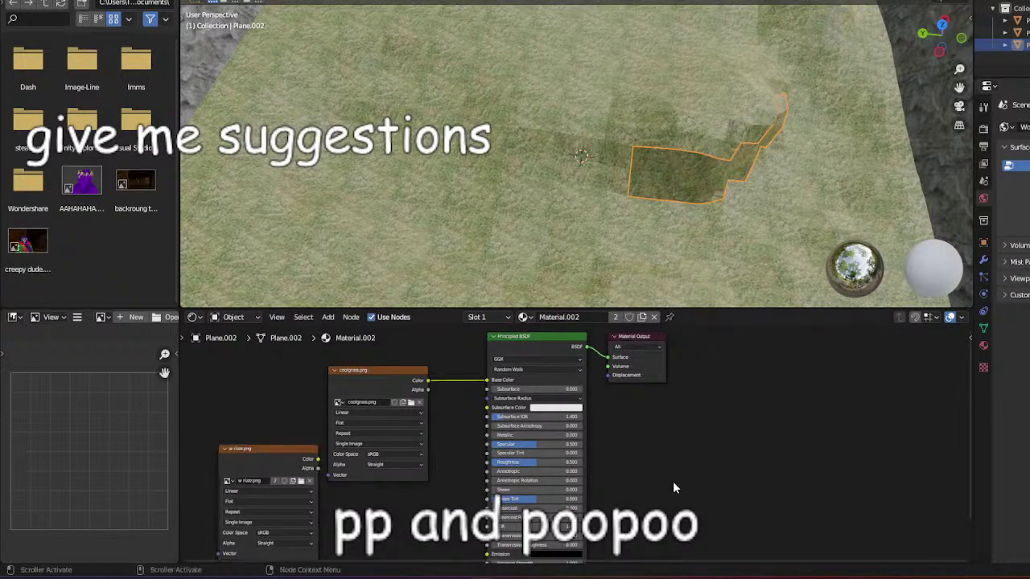
key("shift+a")
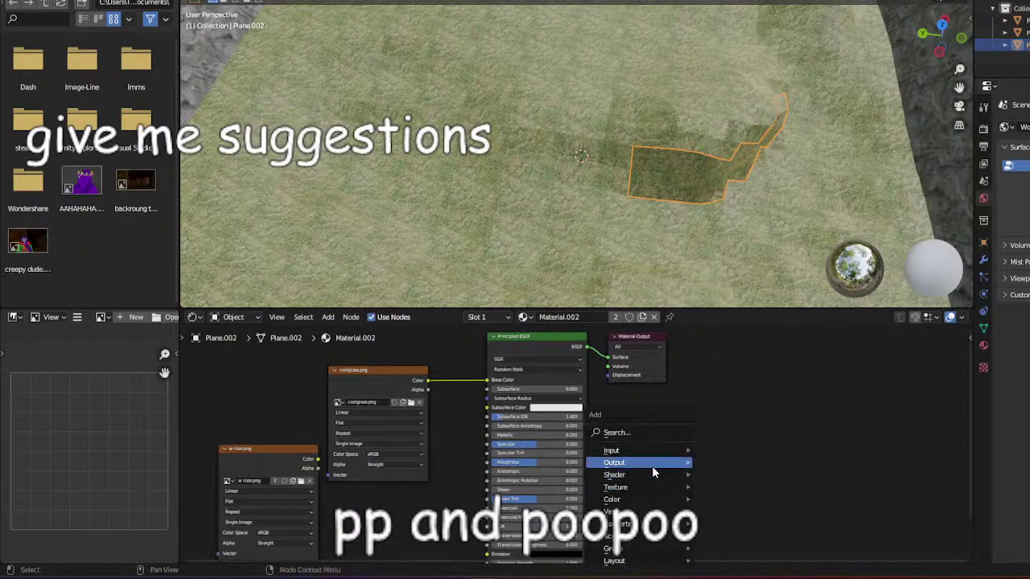
type("mi")
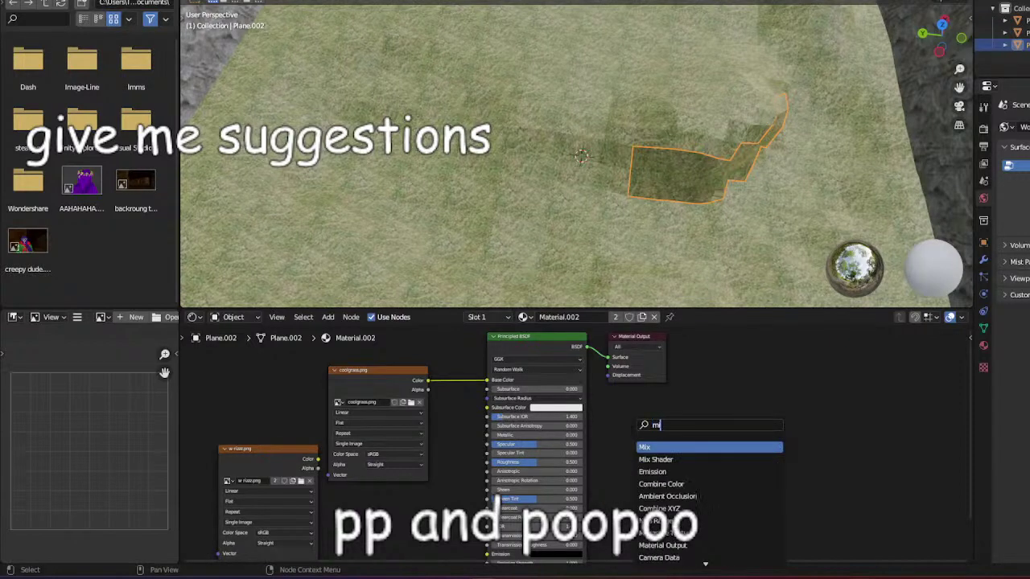
type("x")
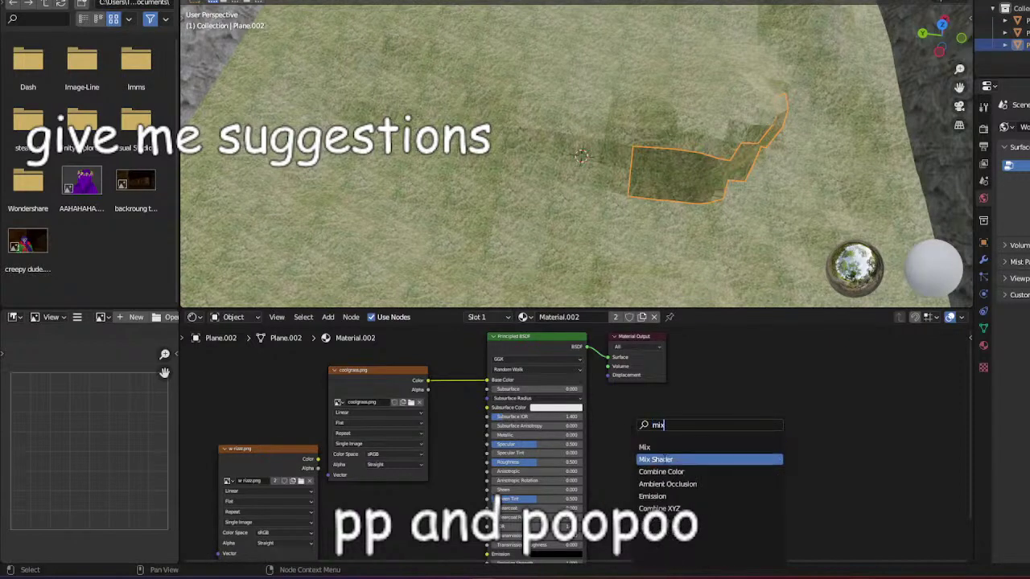
left_click(682, 459)
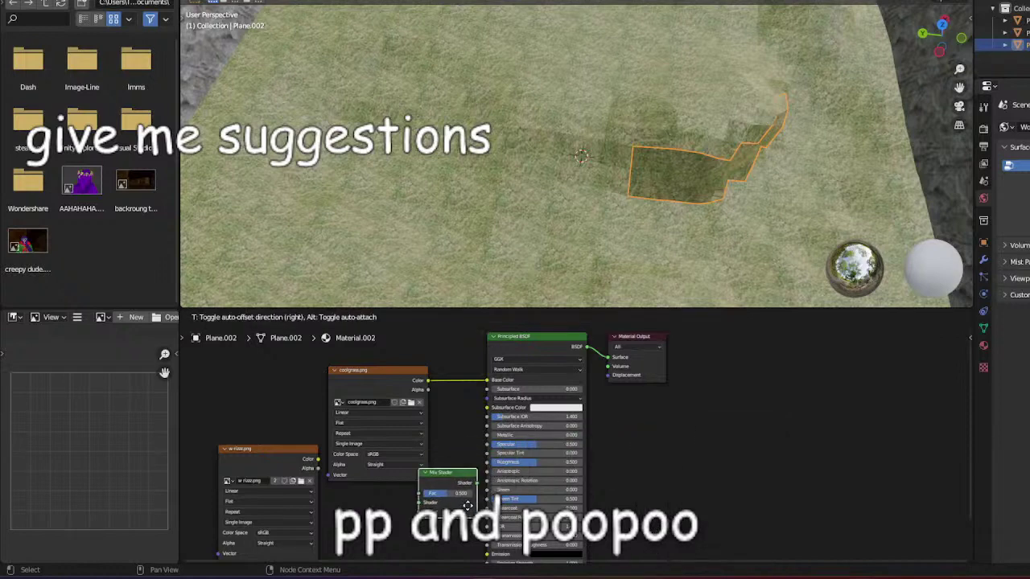
left_click(447, 487)
Spread the coolgrass.png and w rizz.png nodes apart and delete the Mix Shader node.
left_click_drag(390, 369, 371, 348)
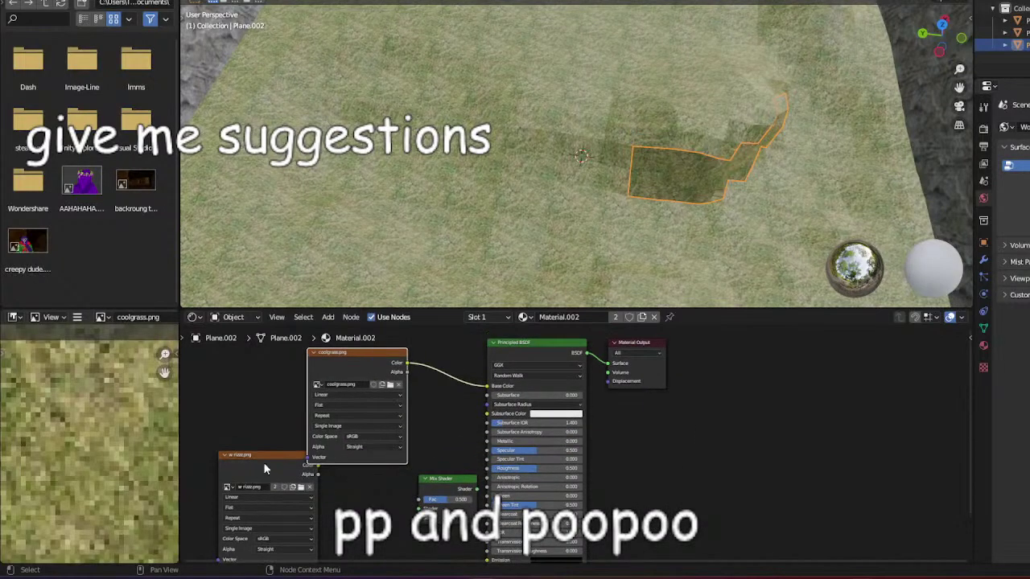
left_click_drag(265, 459, 310, 494)
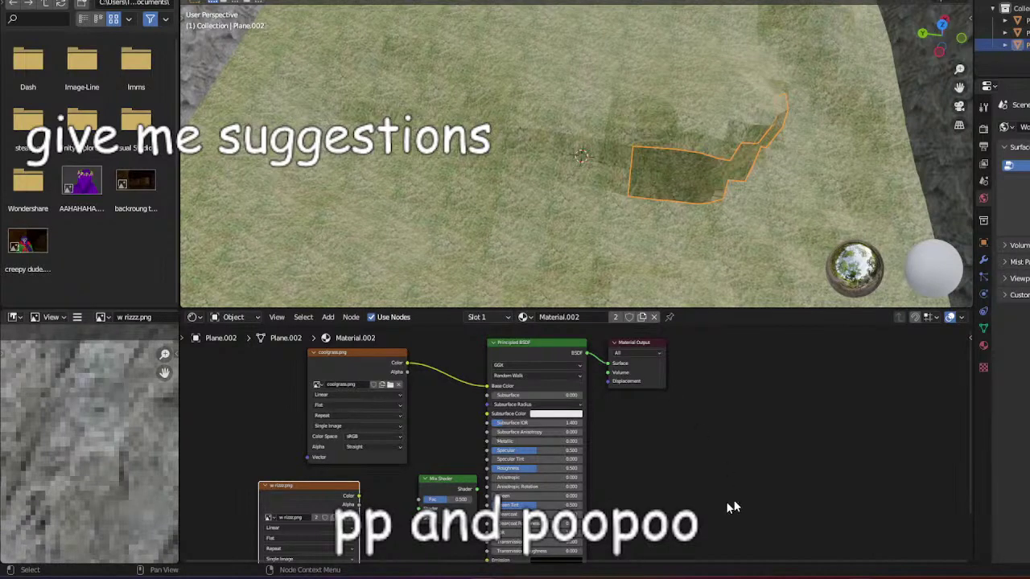
right_click(398, 425)
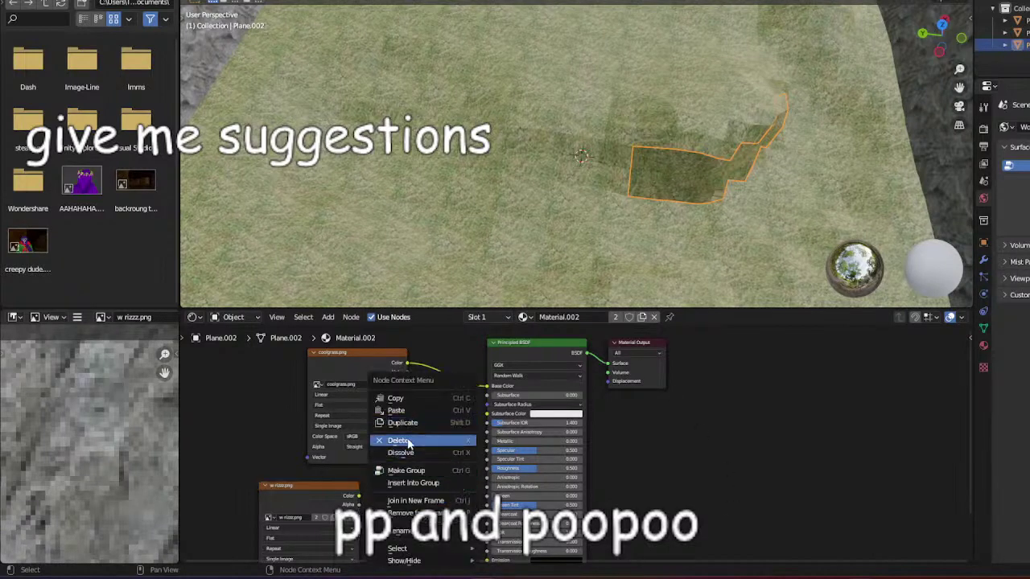
left_click(408, 441)
Search the node list for "mix rgb", then for "mix", and place a new Mix Shader node beside the two texture nodes.
right_click(438, 488)
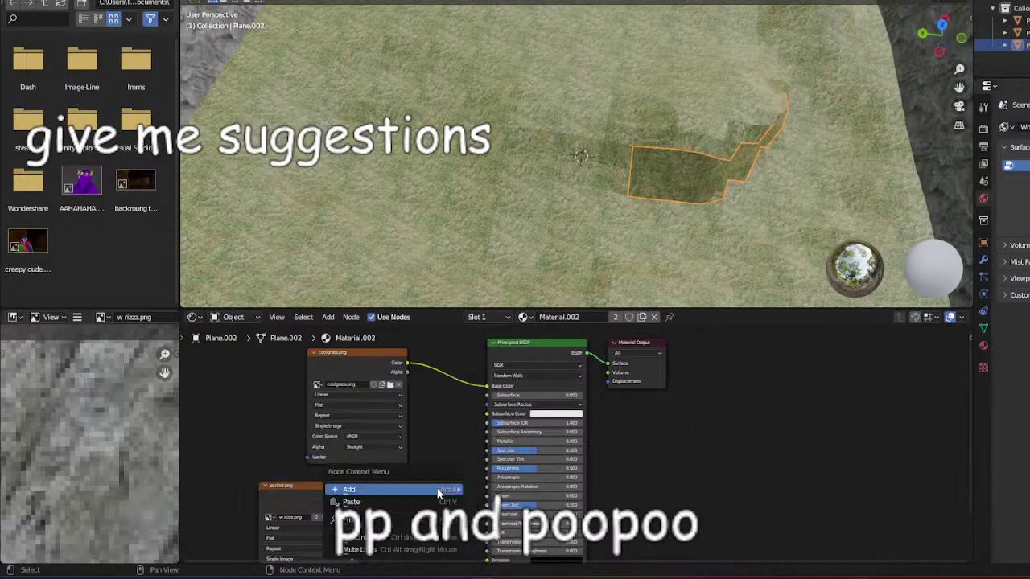
left_click(328, 317)
left_click(346, 331)
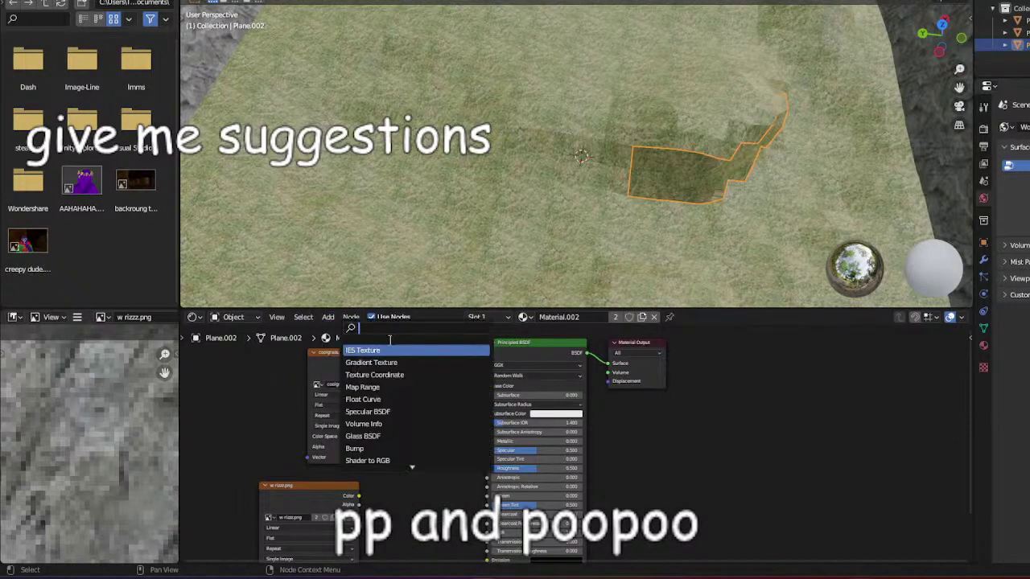
type("mix")
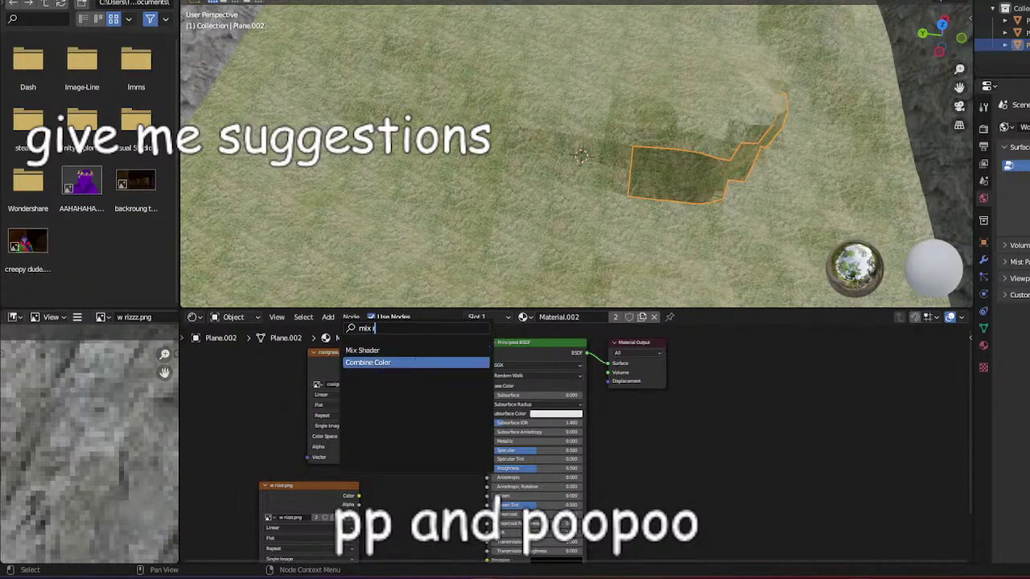
type(" rgb")
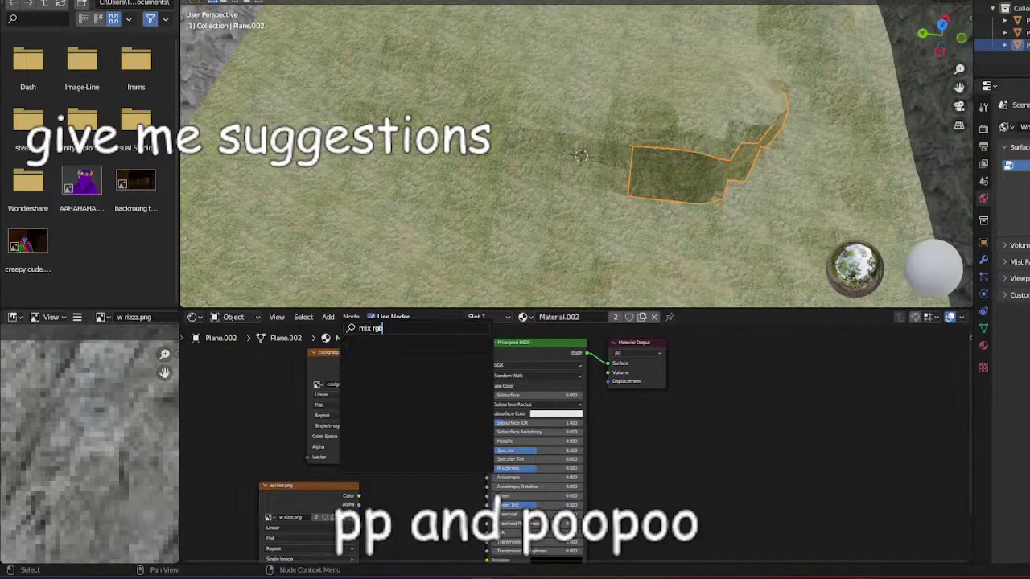
key("BackSpace")
key("BackSpace")
key("BackSpace")
key("BackSpace")
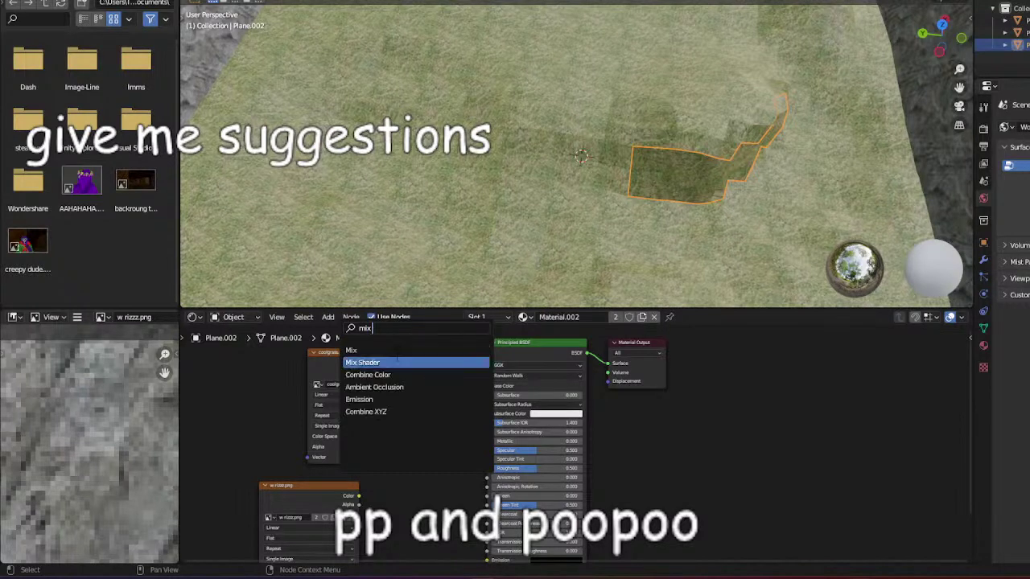
left_click(399, 362)
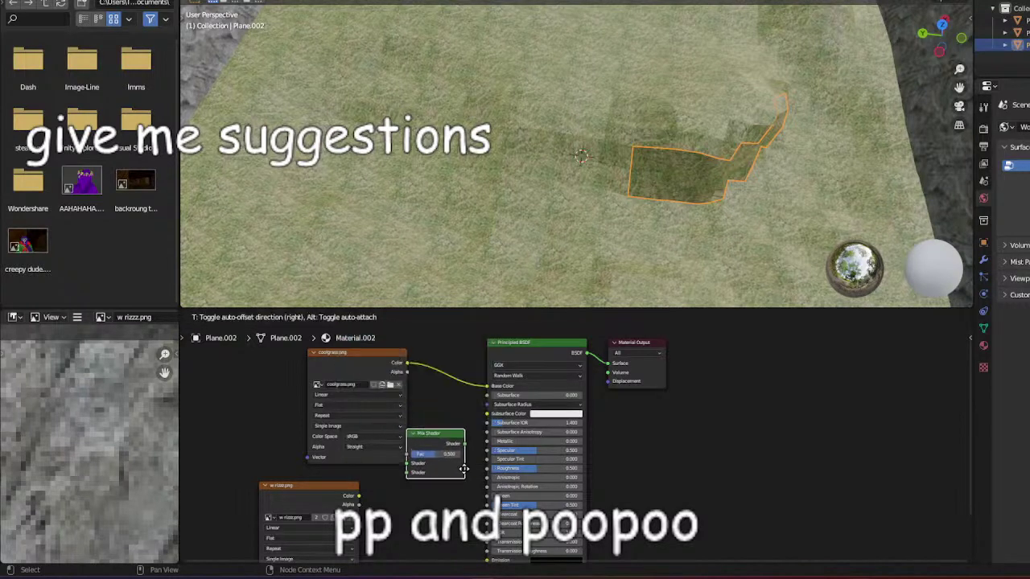
left_click(415, 435)
Move the coolgrass.png node aside and connect both textures' Color outputs to the Mix Shader's two shader inputs.
left_click_drag(364, 353, 344, 352)
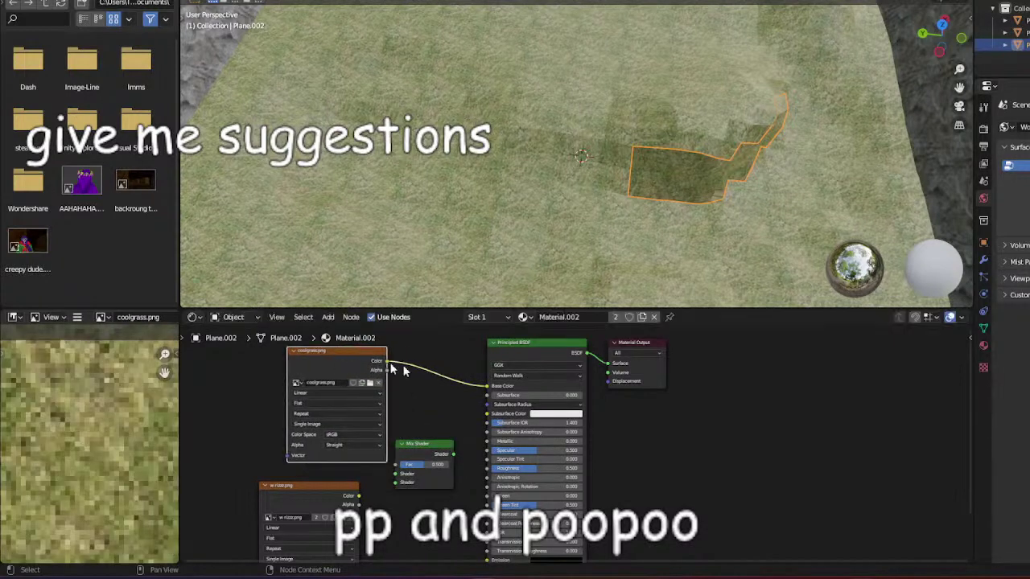
left_click_drag(487, 386, 397, 480)
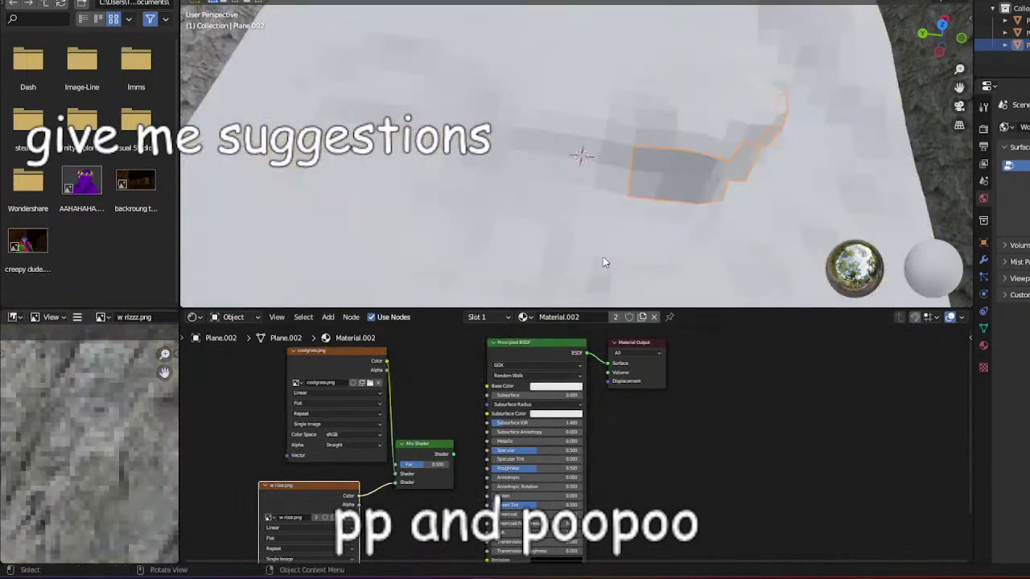
middle_click_drag(603, 256, 531, 250)
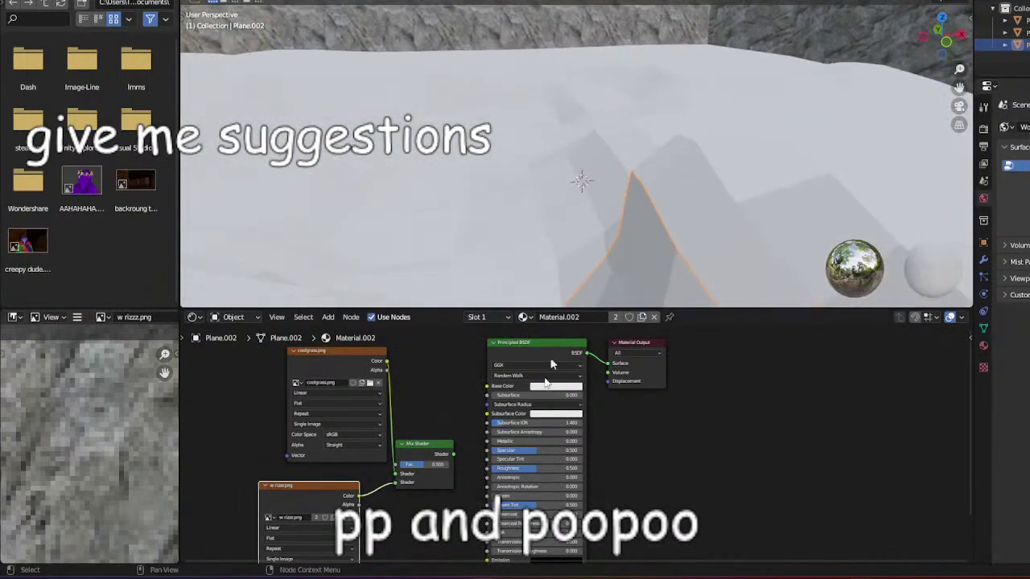
Try to feed the Mix Shader into the Principled BSDF's Base Color, with its Fac set to 0.575.
left_click_drag(453, 454, 492, 387)
middle_click_drag(572, 259, 616, 267)
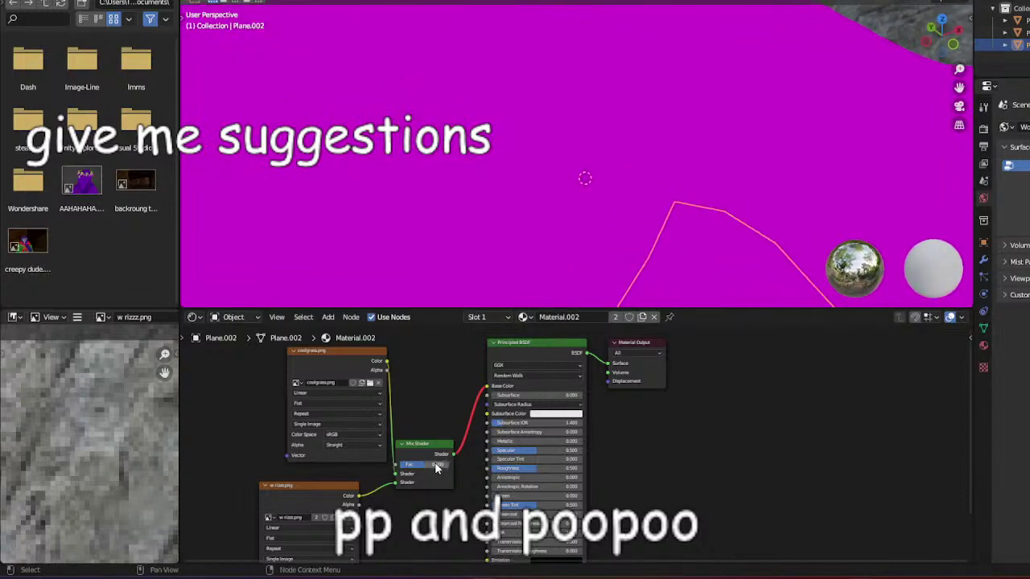
mouse_move(436, 464)
left_mouse_down()
mouse_move(461, 464)
mouse_move(401, 466)
mouse_move(444, 466)
mouse_move(428, 465)
left_mouse_up()
Disconnect the Mix Shader from Base Color, shift its node slightly, and link coolgrass.png's Color output to Base Color.
left_click_drag(486, 386, 402, 393)
mouse_move(429, 454)
left_mouse_down()
mouse_move(644, 515)
mouse_move(408, 464)
mouse_move(399, 450)
mouse_move(433, 458)
left_mouse_up()
left_click(404, 392)
left_click_drag(389, 364, 487, 386)
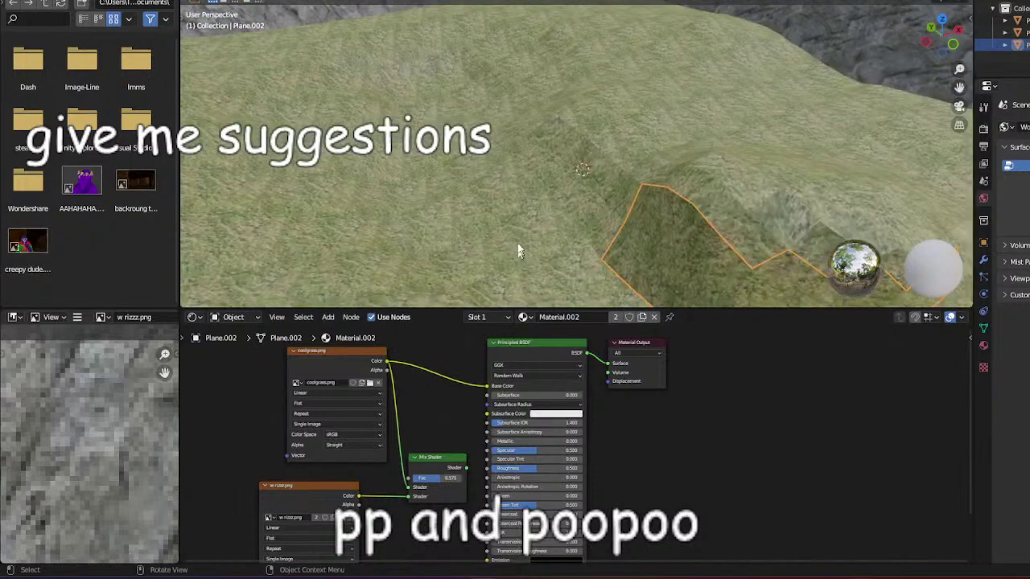
Try w rizzz.png's Color output as the Principled BSDF's Base Color and link coolgrass.png's Color output back in its place.
middle_click_drag(519, 251, 504, 271)
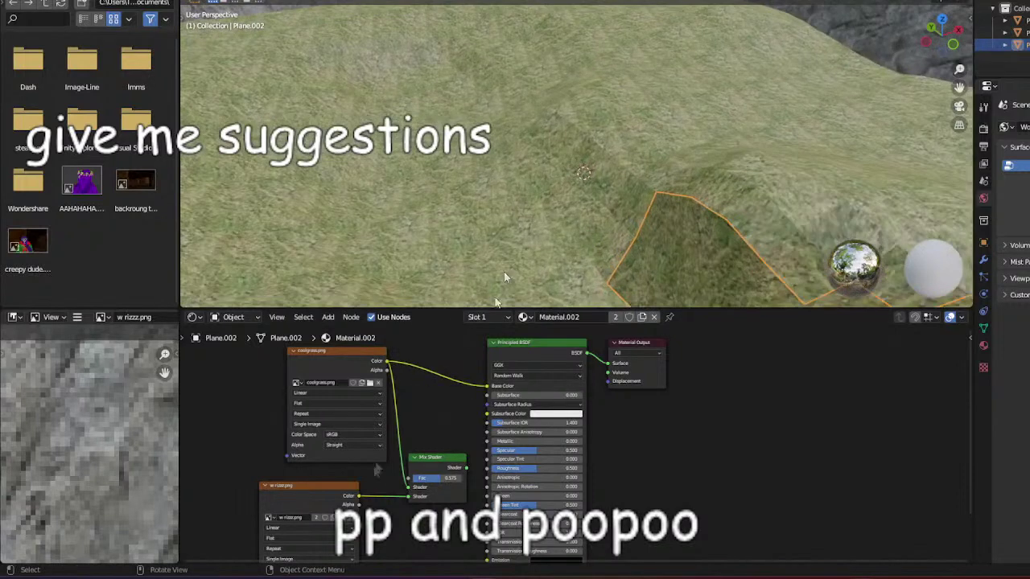
left_click_drag(359, 496, 489, 387)
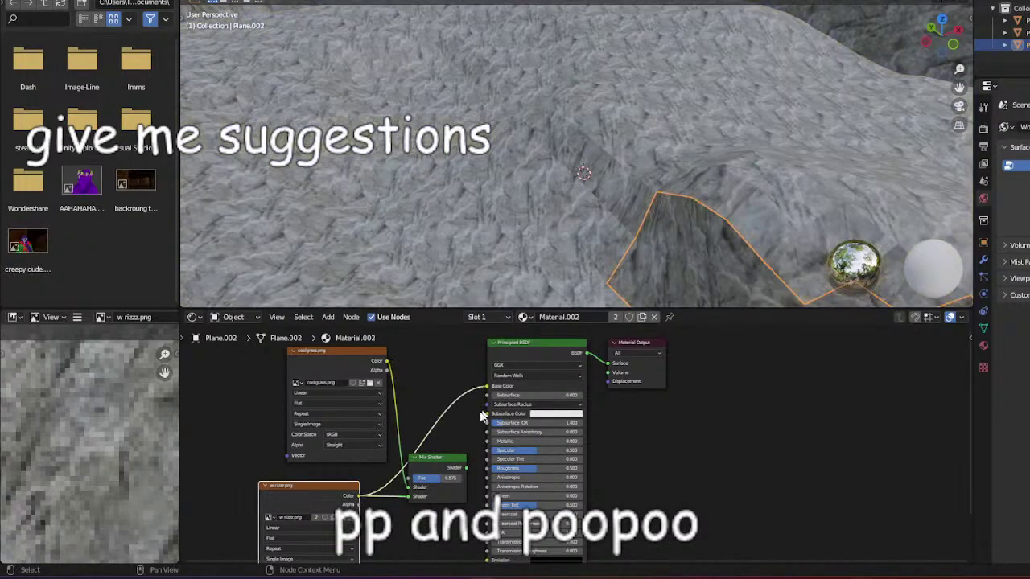
left_click_drag(394, 362, 490, 388)
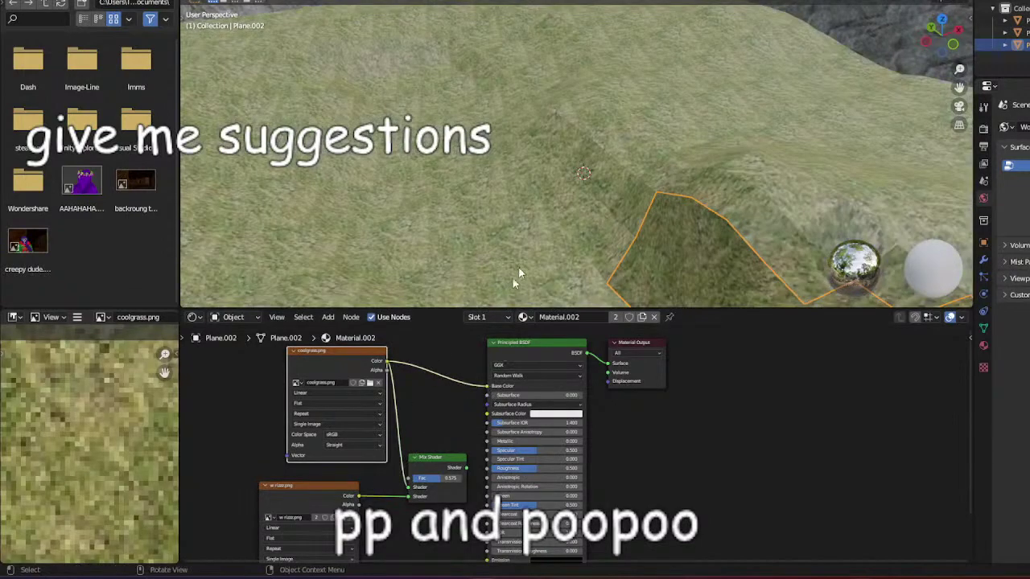
Delete the w rizzz.png texture node and the Mix Shader node, leaving coolgrass.png linked to Base Color.
scroll(520, 266, "down", 8)
right_click(314, 486)
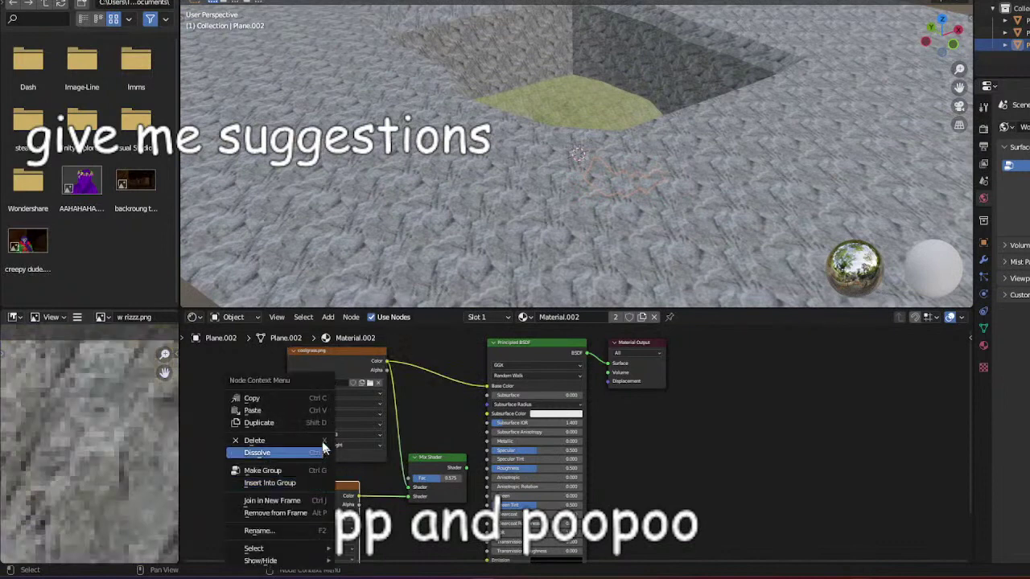
left_click(325, 441)
right_click(462, 482)
left_click(436, 454)
left_click(434, 456)
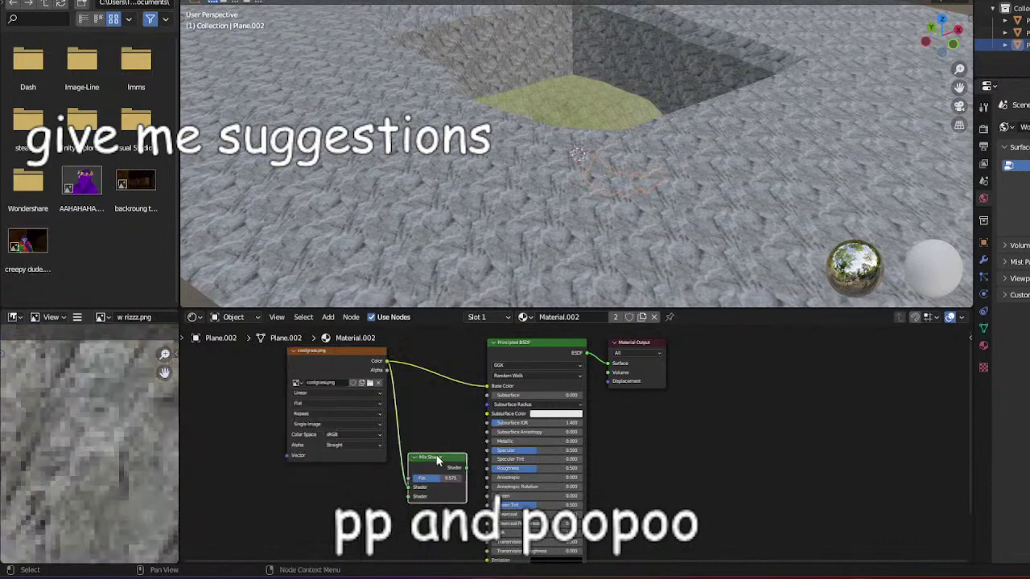
right_click(436, 454)
left_click(436, 454)
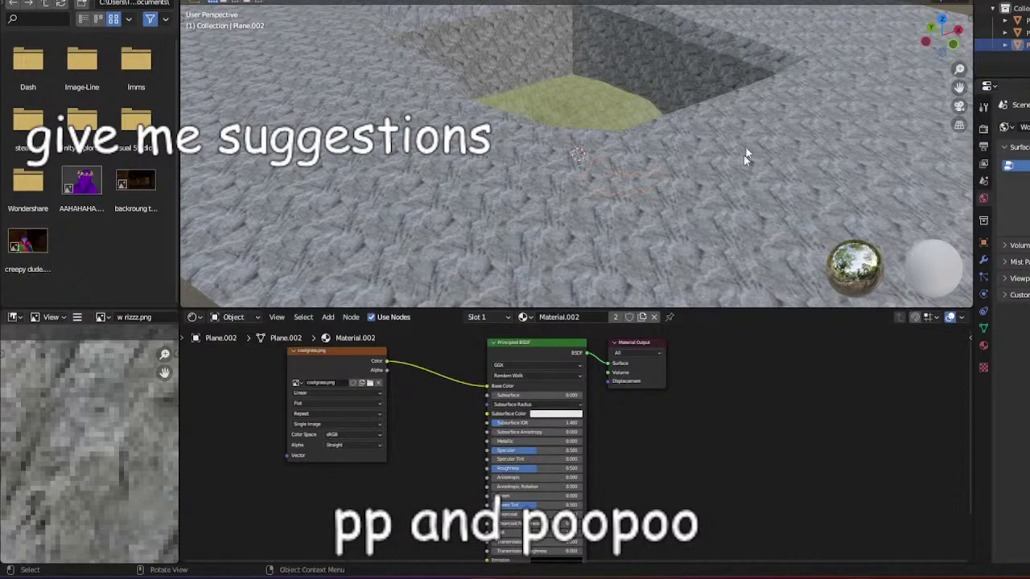
Try rotating the steep-face object and the base Plane object in the layout view, undoing each rotation.
middle_click_drag(746, 148, 597, 196)
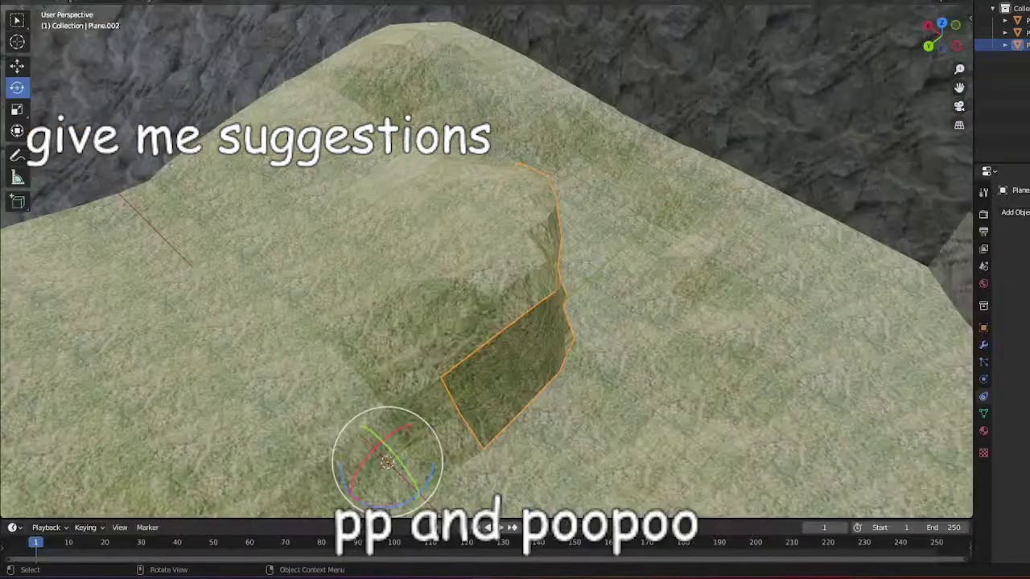
mouse_move(397, 505)
left_mouse_down()
mouse_move(412, 493)
mouse_move(396, 497)
left_mouse_up()
key("ctrl+z")
left_click(1026, 33)
left_click(1026, 45)
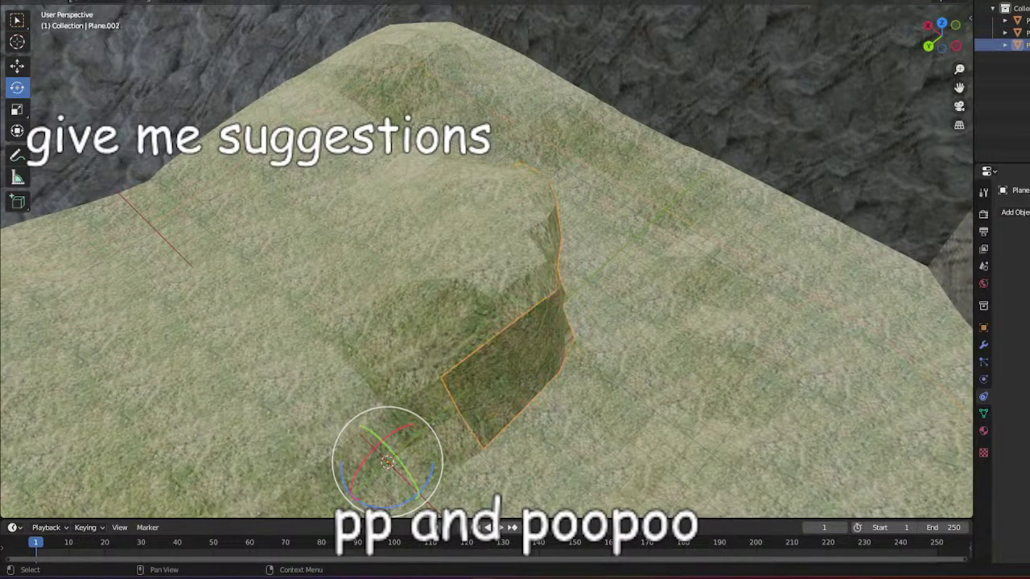
left_click(1026, 33)
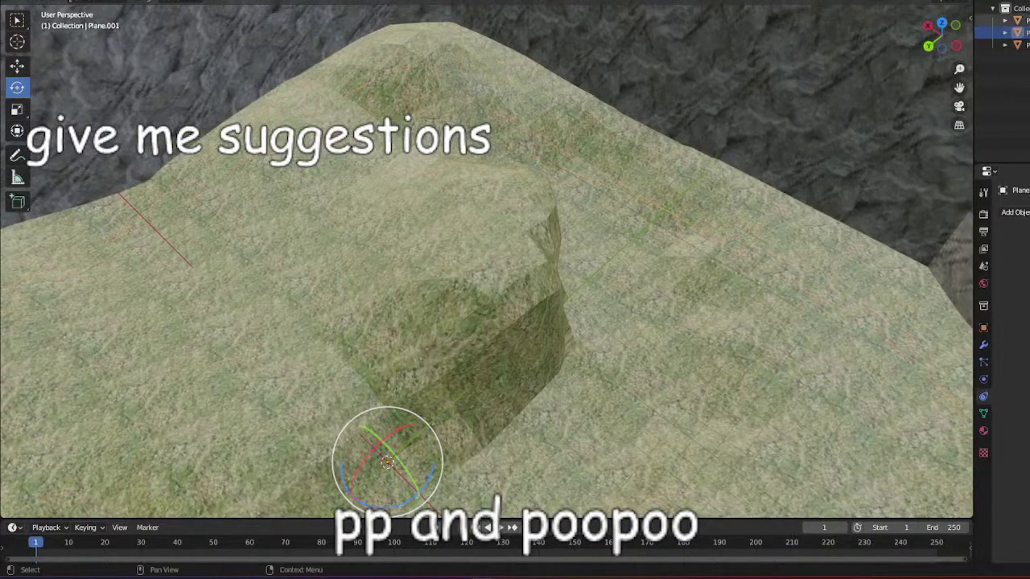
left_click(1020, 20)
left_click_drag(433, 486, 436, 462)
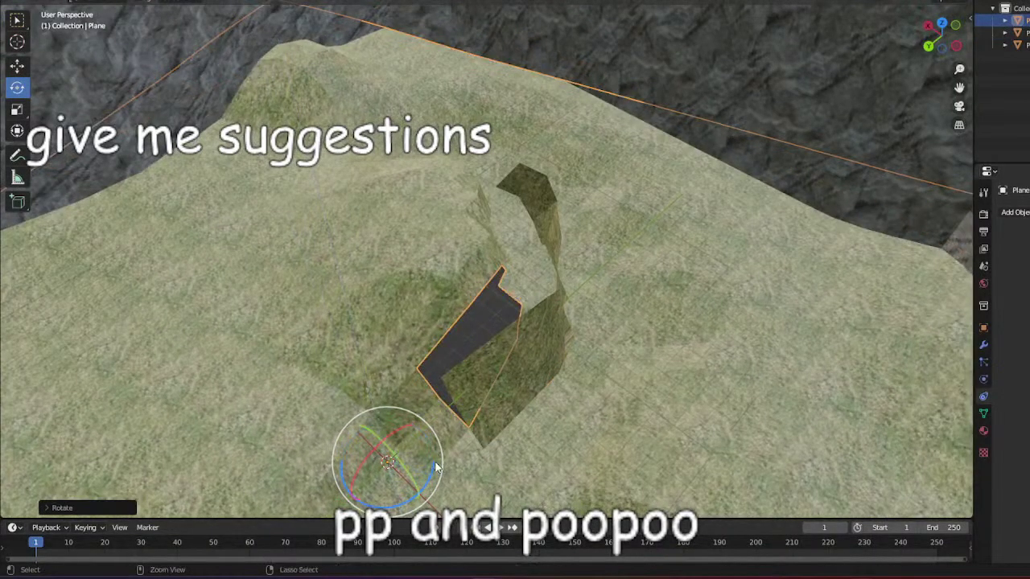
key("ctrl+z")
Add a second material slot to the steep-face object Plane.002 and create a new material in it.
left_click(1023, 45)
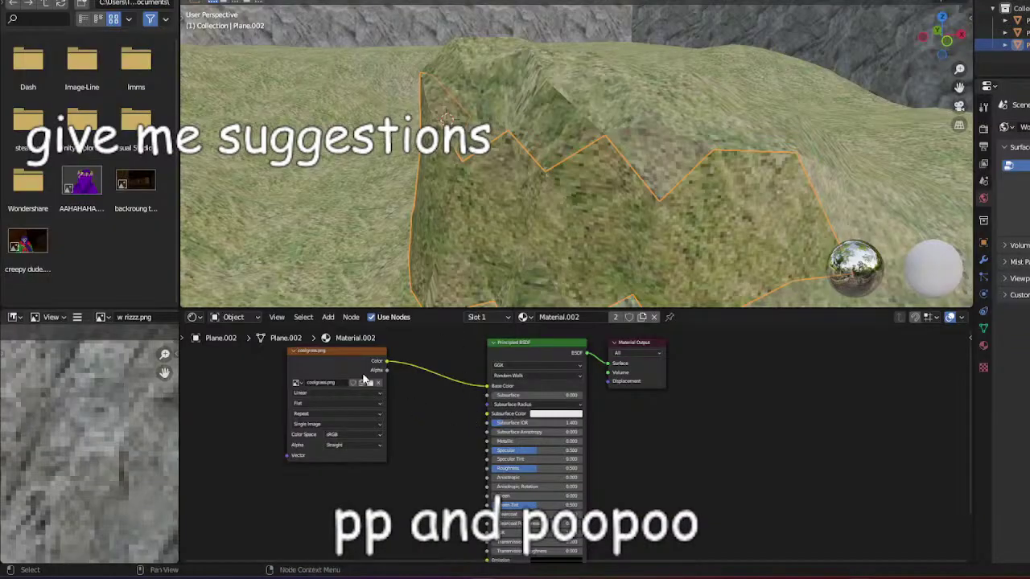
left_click(372, 366)
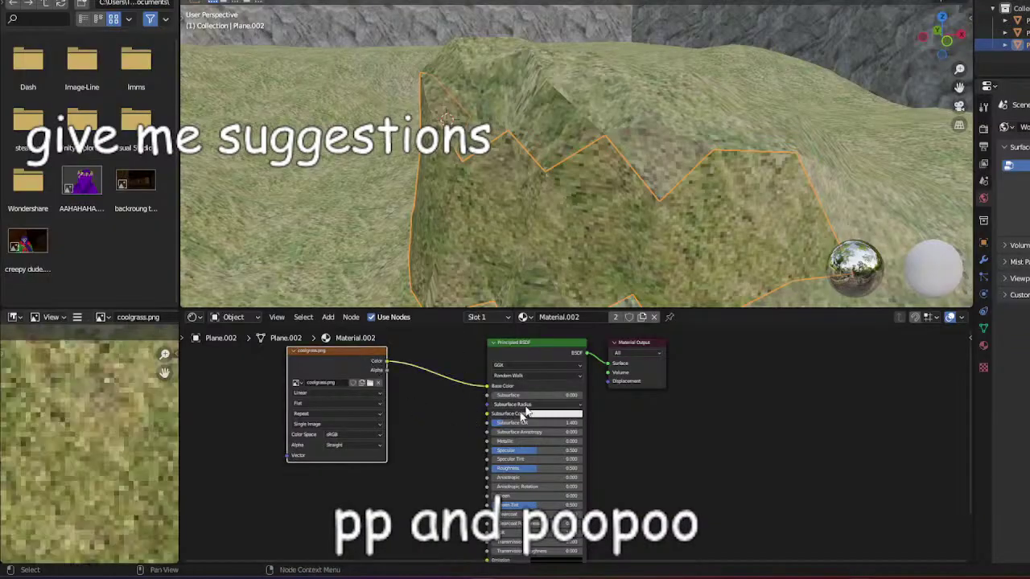
left_click(984, 345)
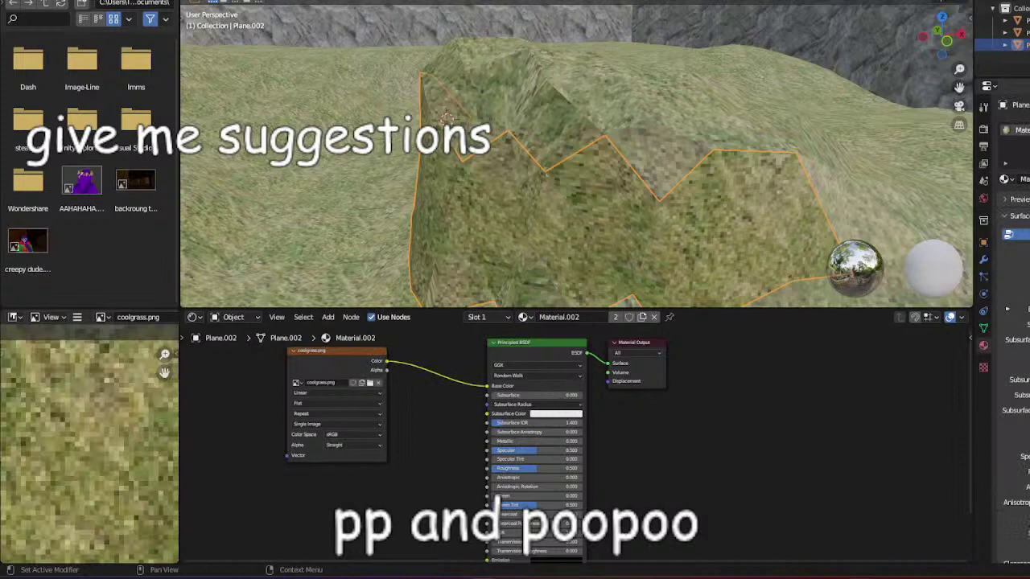
left_click(1029, 130)
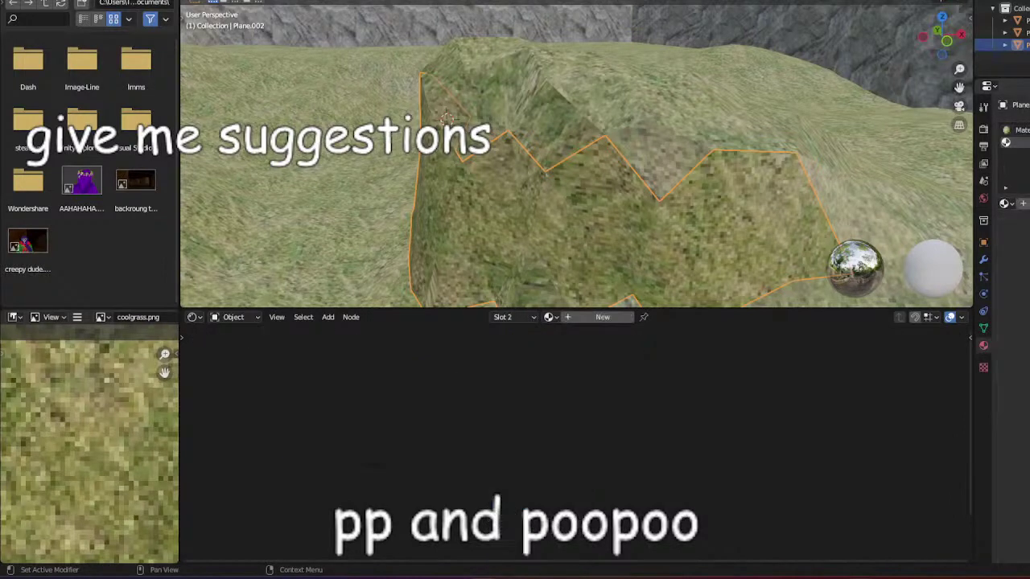
left_click(1021, 203)
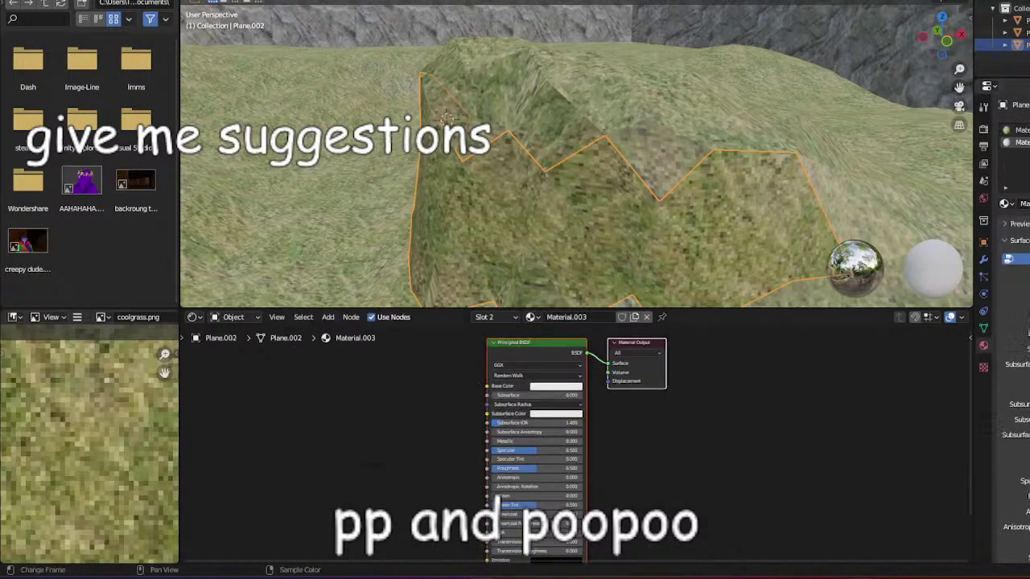
Add a w rizzz.png image texture node, link its Color output to Base Color, and move the node closer to the Principled BSDF.
left_click_drag(215, 423, 306, 453)
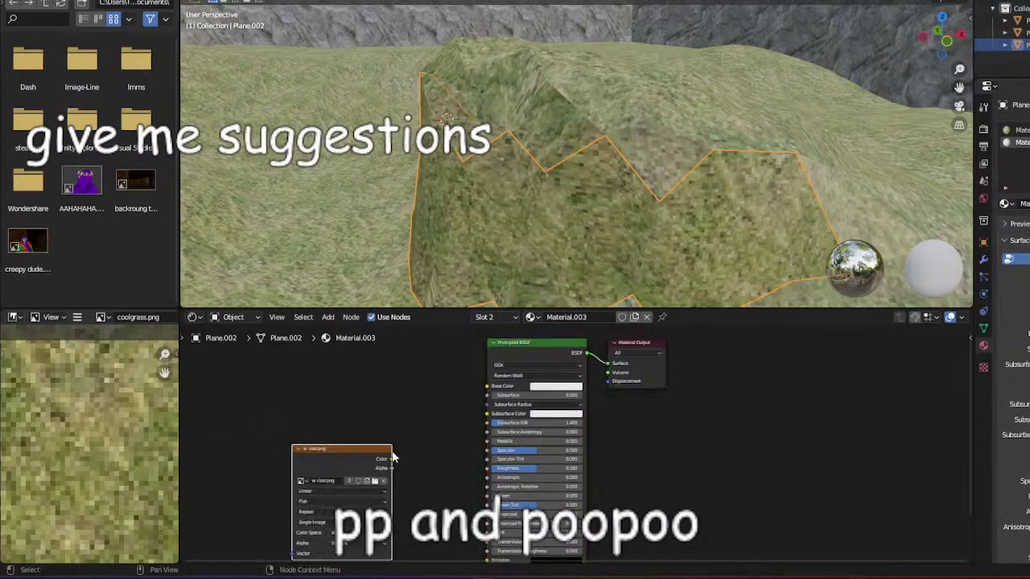
left_click_drag(392, 459, 490, 385)
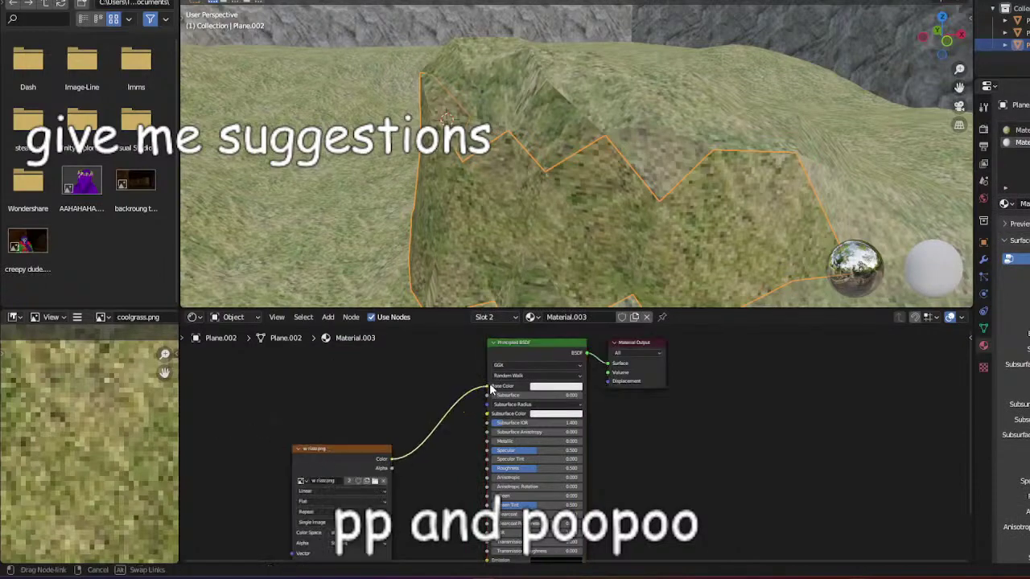
middle_click_drag(530, 229, 602, 245)
scroll(603, 246, "up", 2)
scroll(603, 246, "down", 1)
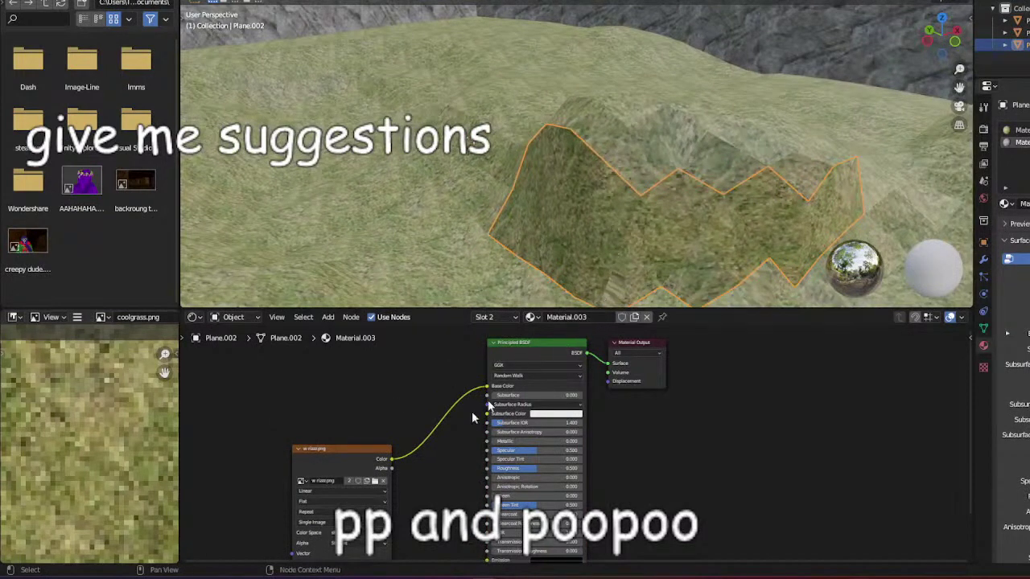
left_click_drag(364, 450, 414, 381)
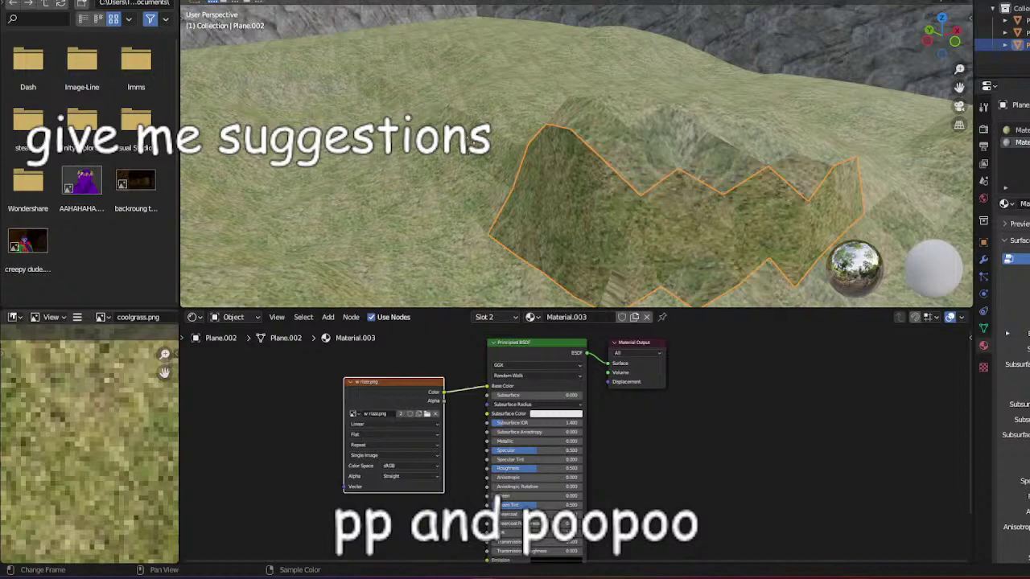
left_click_drag(140, 383, 355, 437)
right_click(345, 436)
left_click(301, 436)
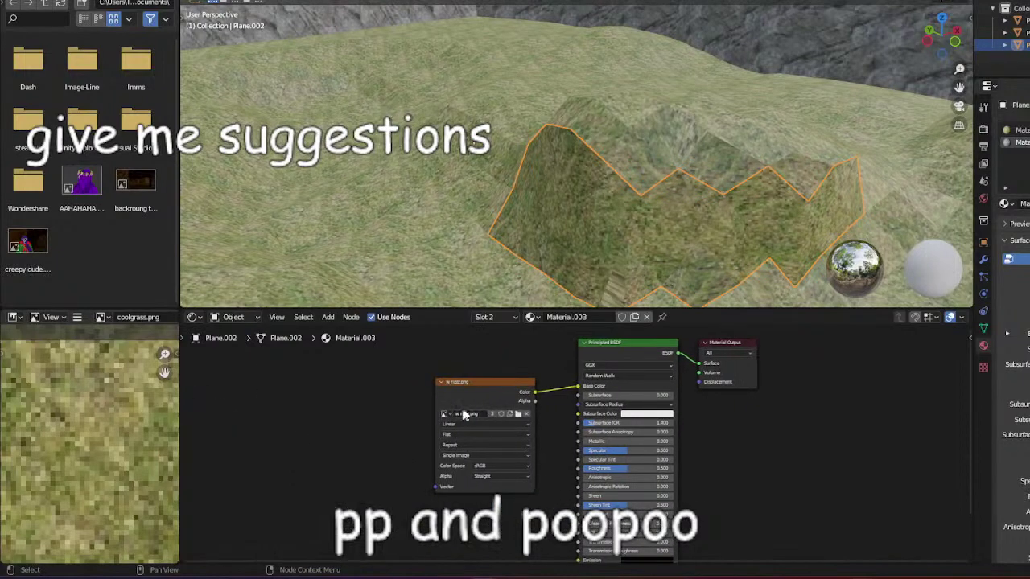
left_click(505, 391)
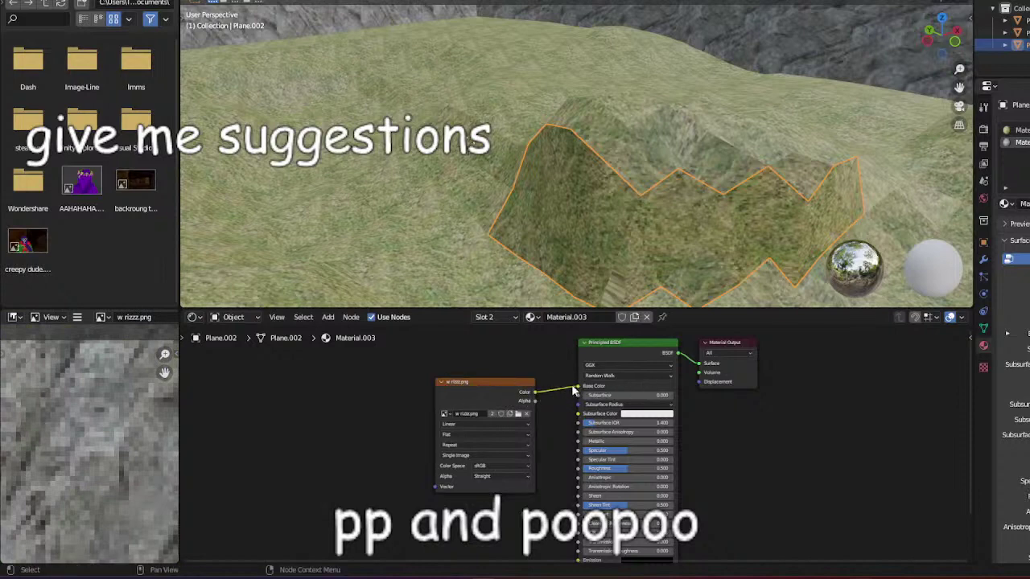
left_click_drag(578, 387, 575, 389)
Try rotating Plane.002 in the layout view and undo the rotation.
left_click(342, 0)
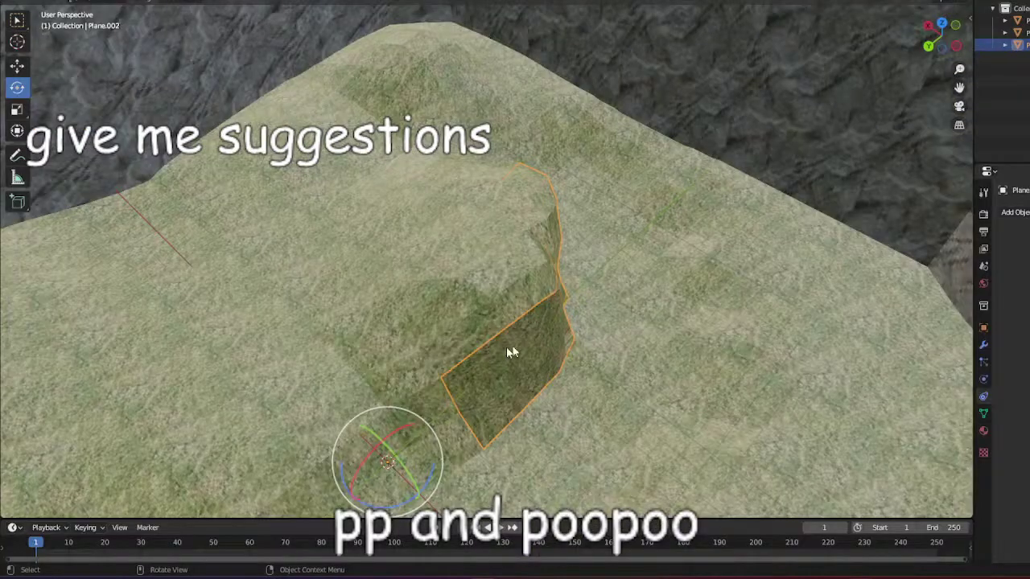
left_click_drag(430, 489, 441, 473)
key("ctrl+z")
key("ctrl+z")
Try painting a white stroke over the steep faces of Plane.002 in Texture Paint mode, and return to Object mode.
left_click_drag(507, 401, 575, 375)
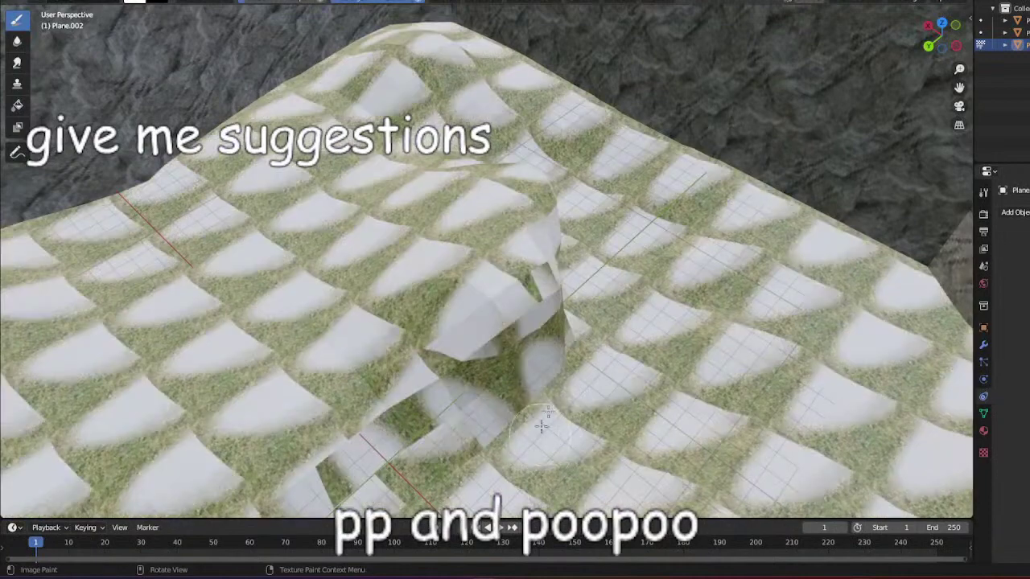
middle_click_drag(574, 426, 520, 448)
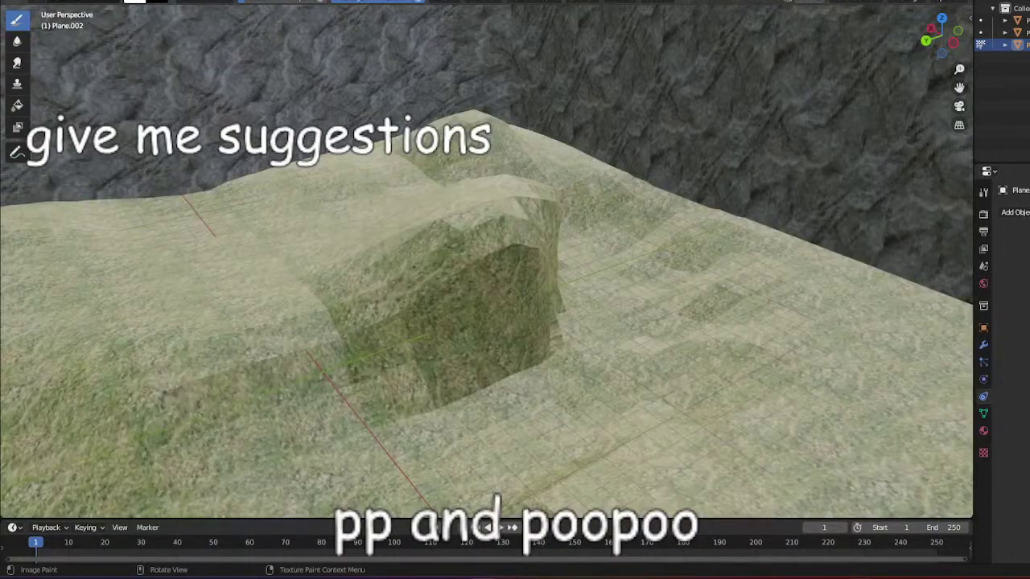
left_click(118, 1)
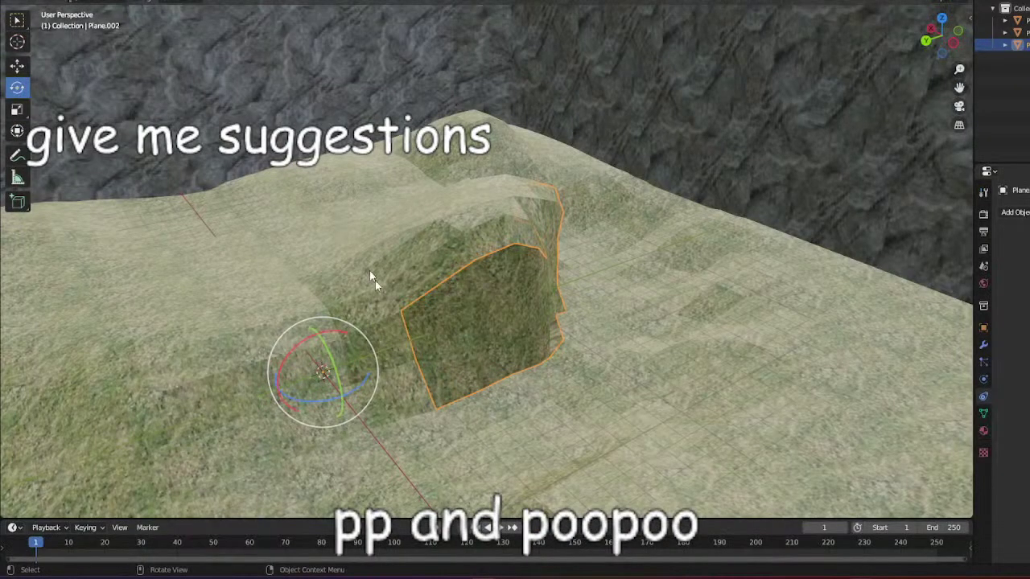
left_click(493, 429, "shift")
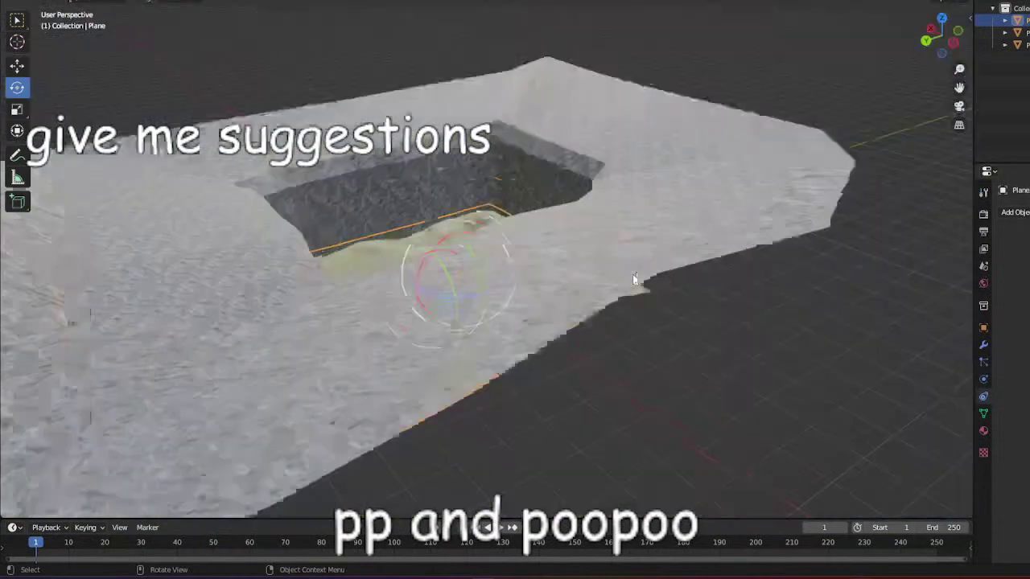
middle_click_drag(632, 281, 621, 368)
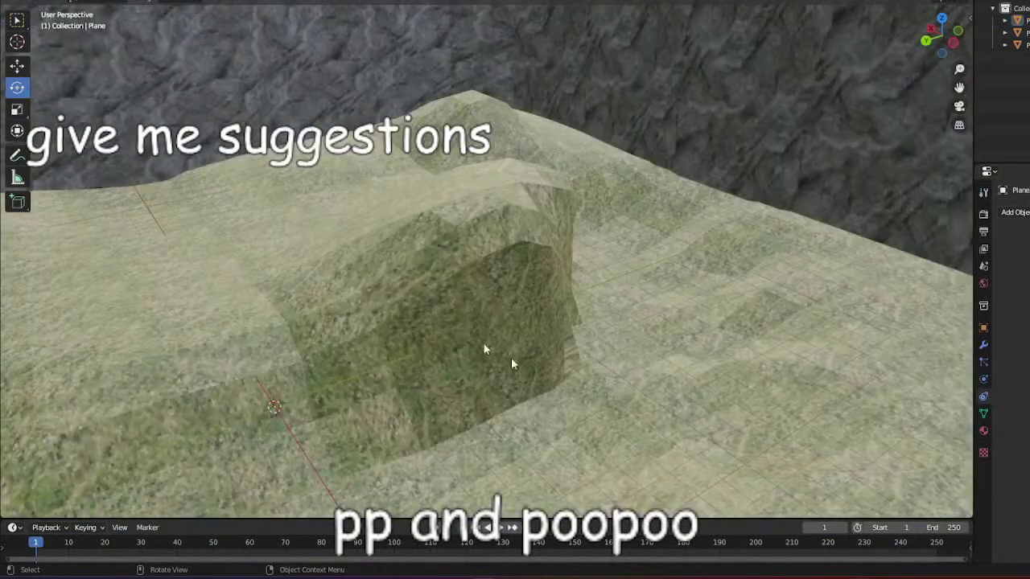
left_click(525, 352)
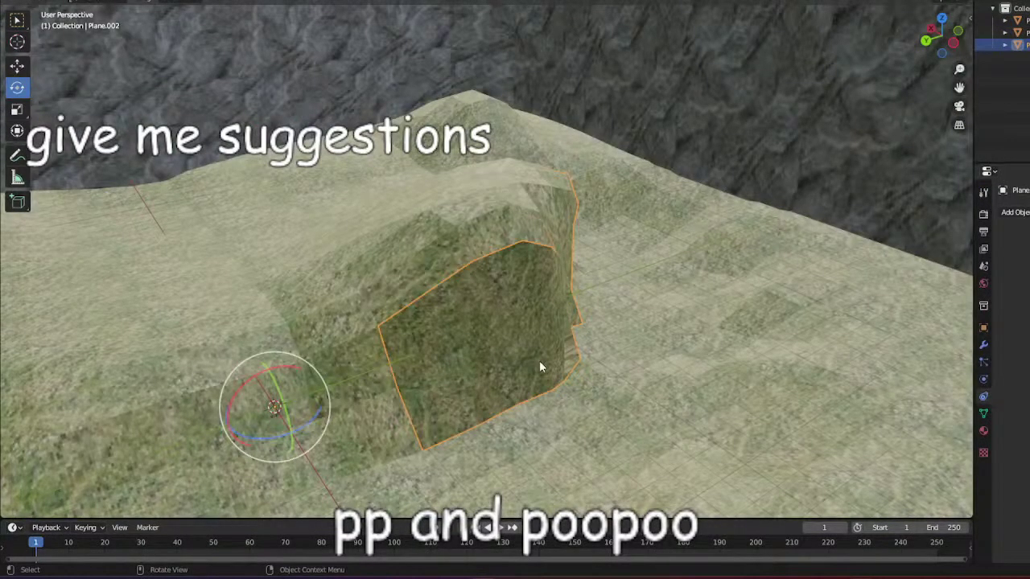
key("ctrl+z")
key("ctrl+z")
key("ctrl+z")
key("ctrl+z")
middle_click_drag(539, 367, 687, 282)
left_click(719, 395)
scroll(720, 397, "up", 5)
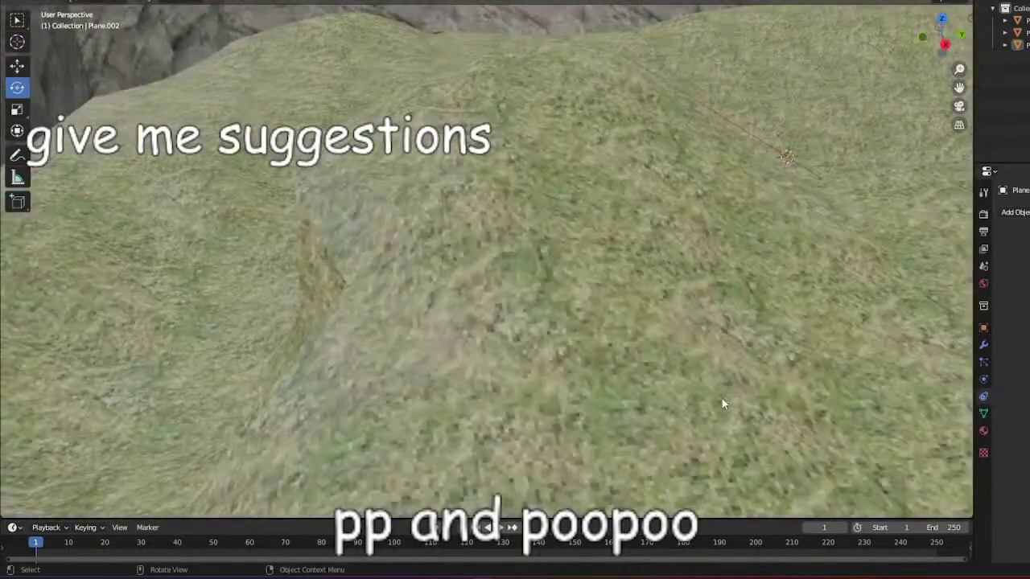
middle_click_drag(720, 398, 524, 340)
scroll(554, 388, "down", 10)
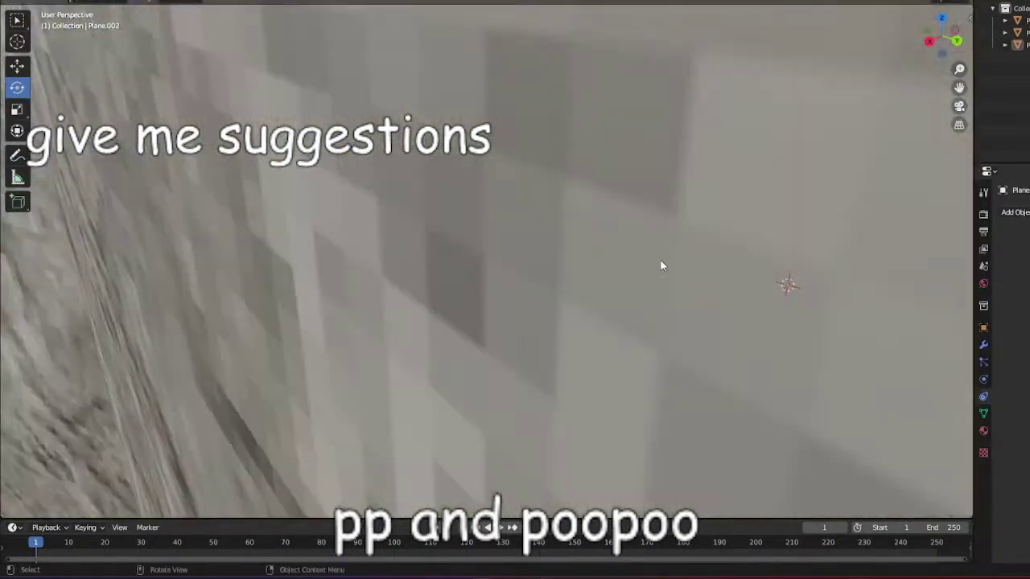
middle_click_drag(662, 265, 634, 532)
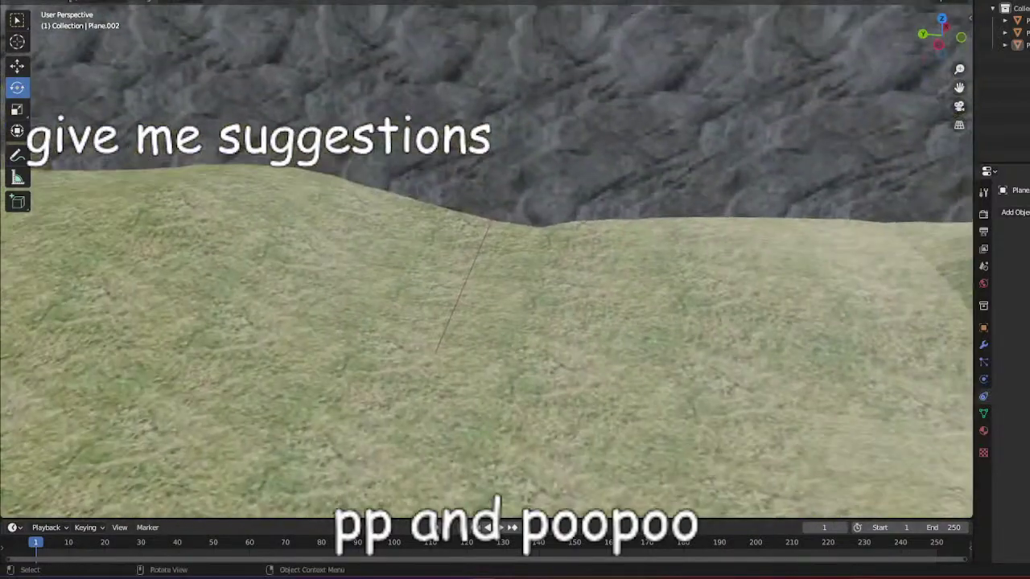
Add a cylinder mesh to the grass terrain beside the steep faces and activate the Move tool.
key("shift+a")
scroll(455, 46, "up", 1)
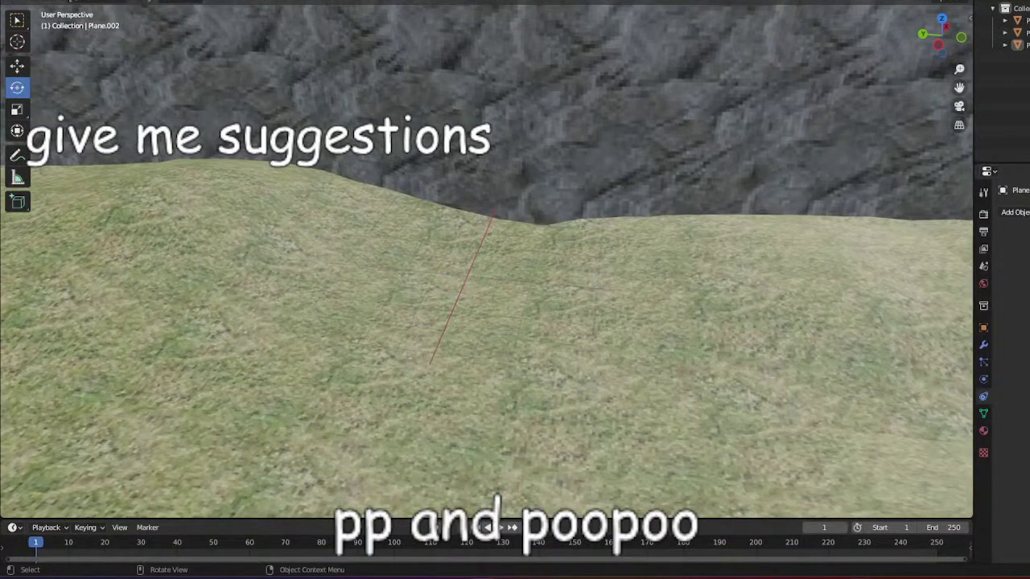
key("shift+a")
mouse_move(244, 5)
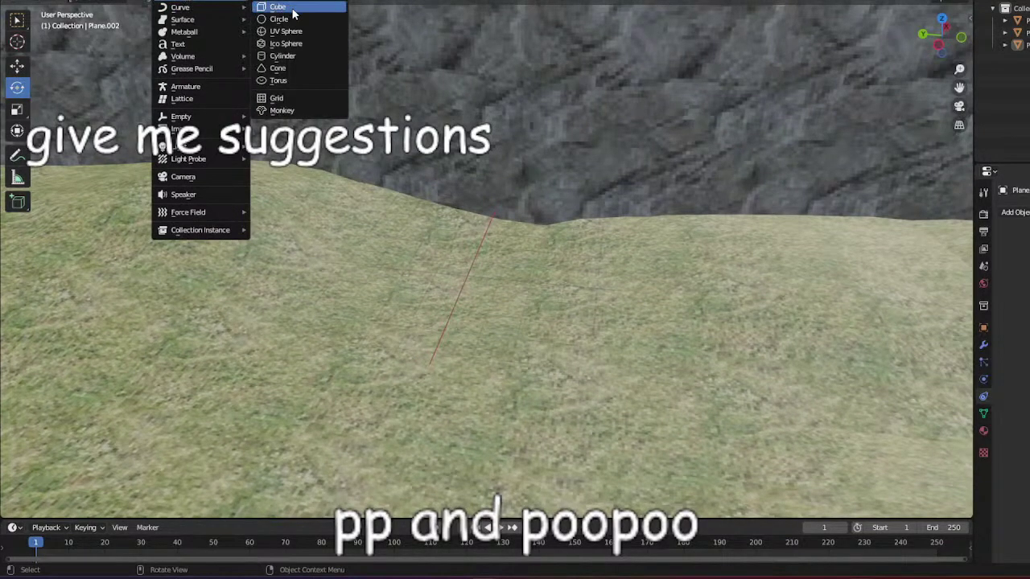
left_click(300, 56)
scroll(575, 127, "down", 6)
scroll(599, 249, "up", 8)
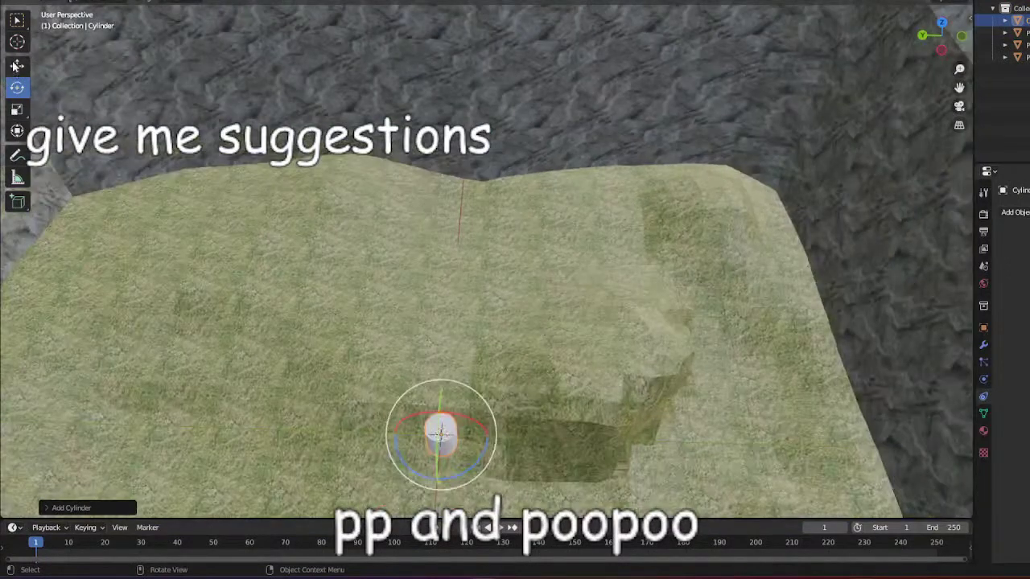
left_click(17, 67)
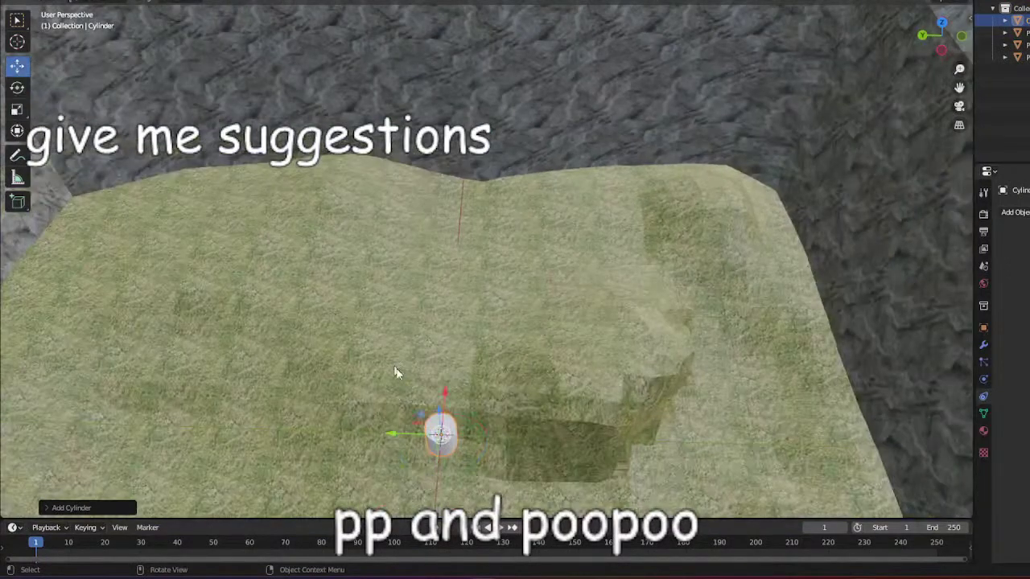
Move the cylinder across the grass, away from the steep faces and toward the rock wall.
left_click_drag(422, 420, 483, 235)
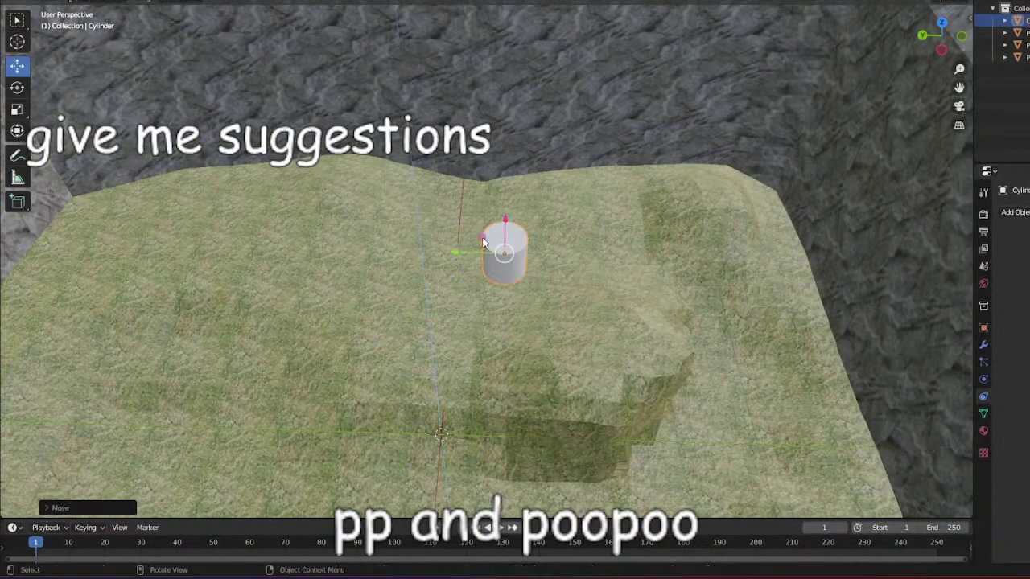
key("ctrl+z")
middle_click_drag(439, 402, 414, 406)
left_click_drag(414, 406, 494, 173)
Scale the cylinder up uniformly into a large, wide drum on the grass.
left_click(17, 89)
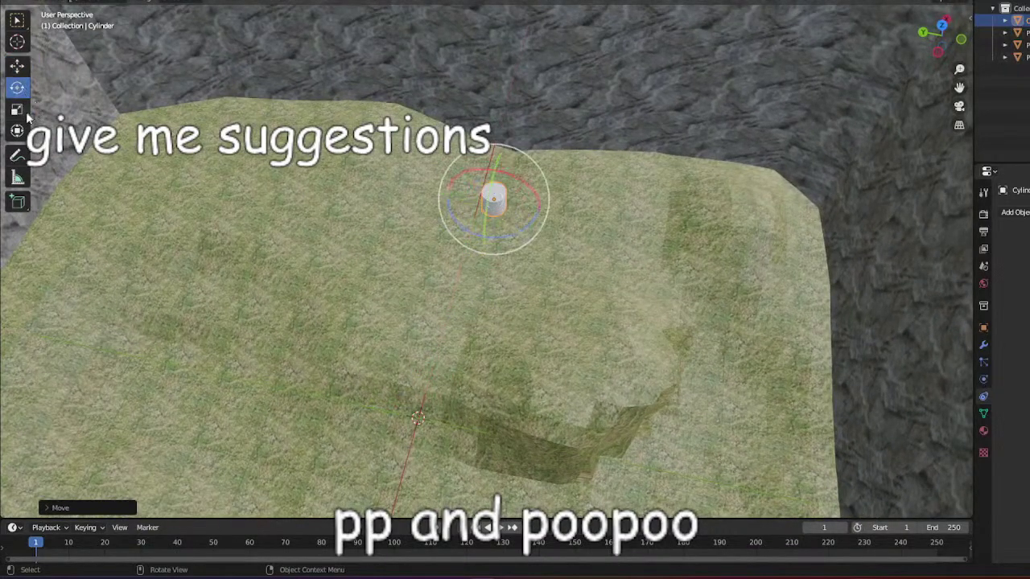
left_click(17, 109)
scroll(491, 214, "up", 3)
middle_click_drag(492, 214, 510, 165)
left_click_drag(495, 258, 374, 140)
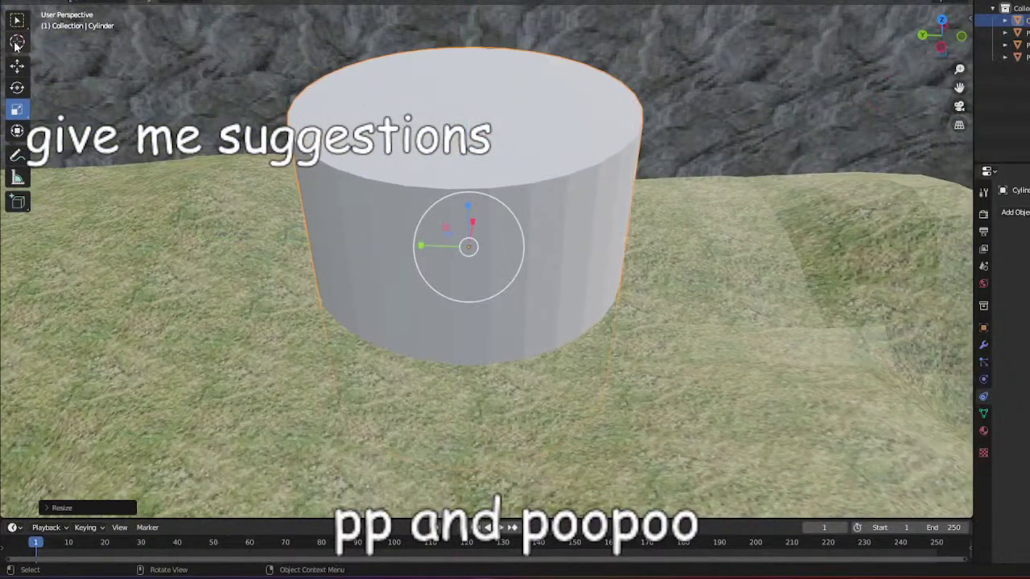
Raise the enlarged cylinder by 4.0778 m so more of it stands above the grass.
left_click(18, 66)
left_click_drag(466, 200, 467, 101)
scroll(478, 166, "down", 5)
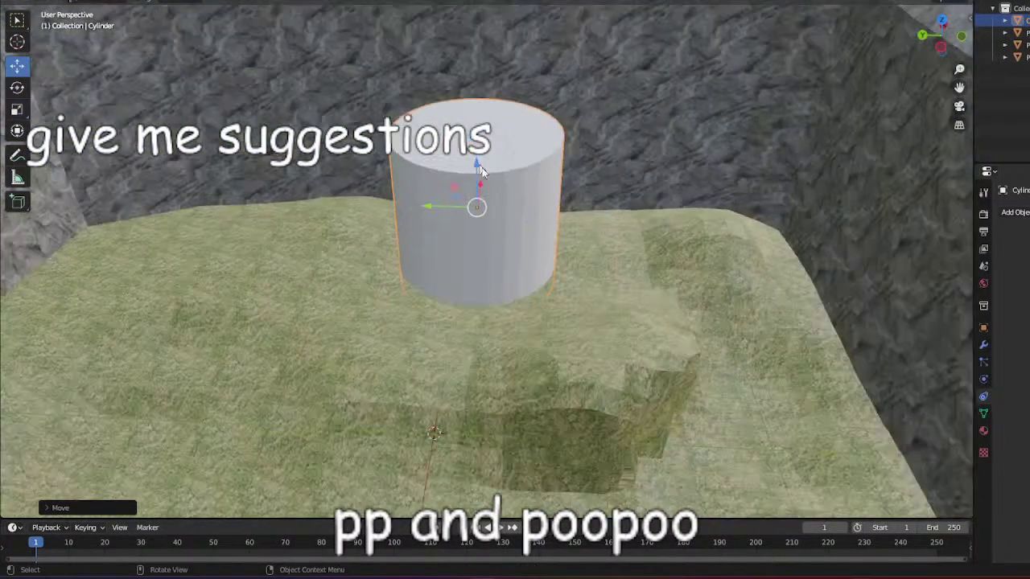
mouse_move(479, 168)
middle_mouse_down()
mouse_move(430, 196)
mouse_move(423, 160)
mouse_move(471, 175)
middle_mouse_up()
scroll(547, 175, "up", 3)
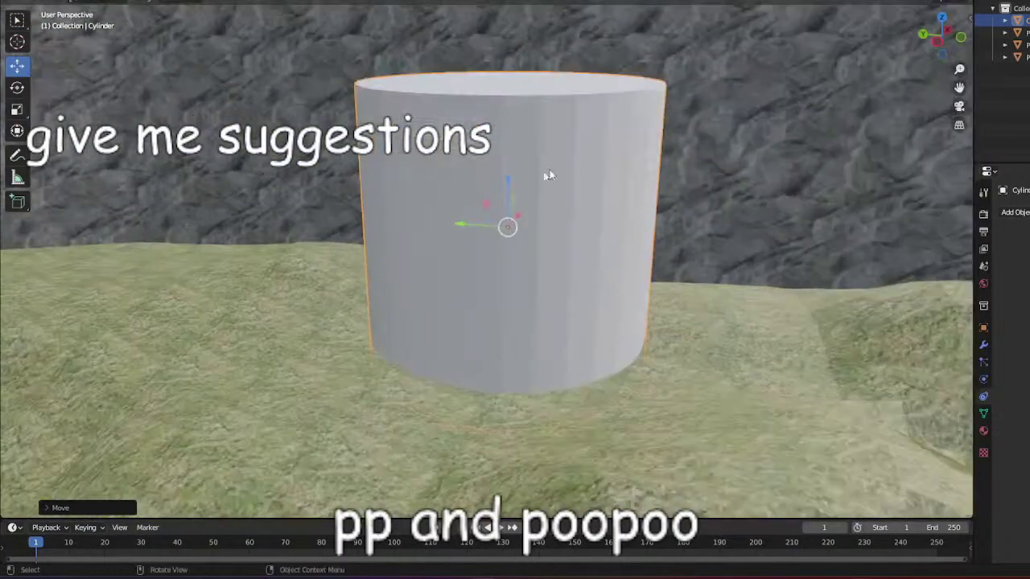
middle_click_drag(548, 174, 552, 248)
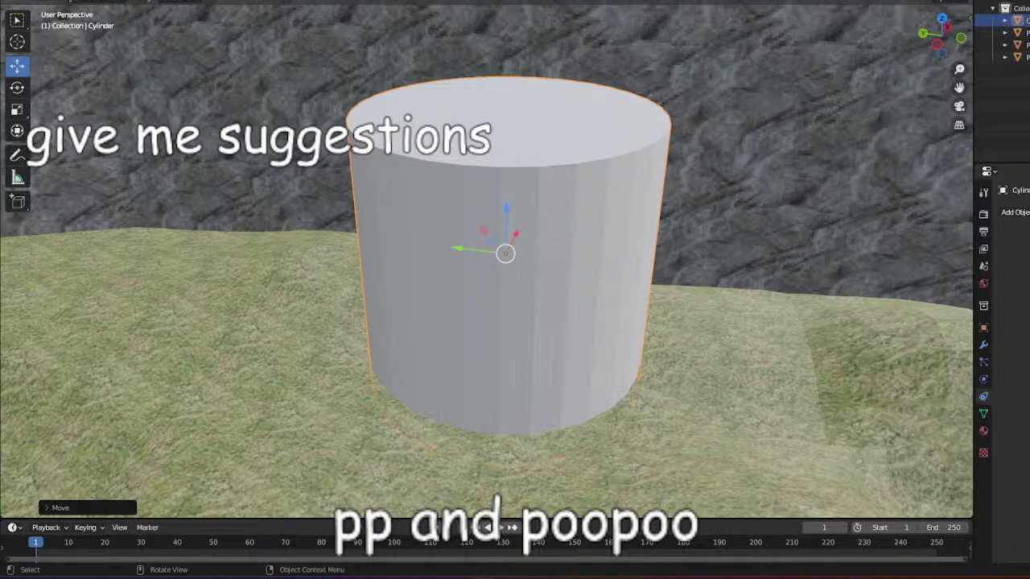
Set the cylinder's X move offset to -1.13 m, and shift it 0.39215 m in Y and 0.27 m in Z.
left_click(84, 507)
left_click_drag(141, 425, 96, 426)
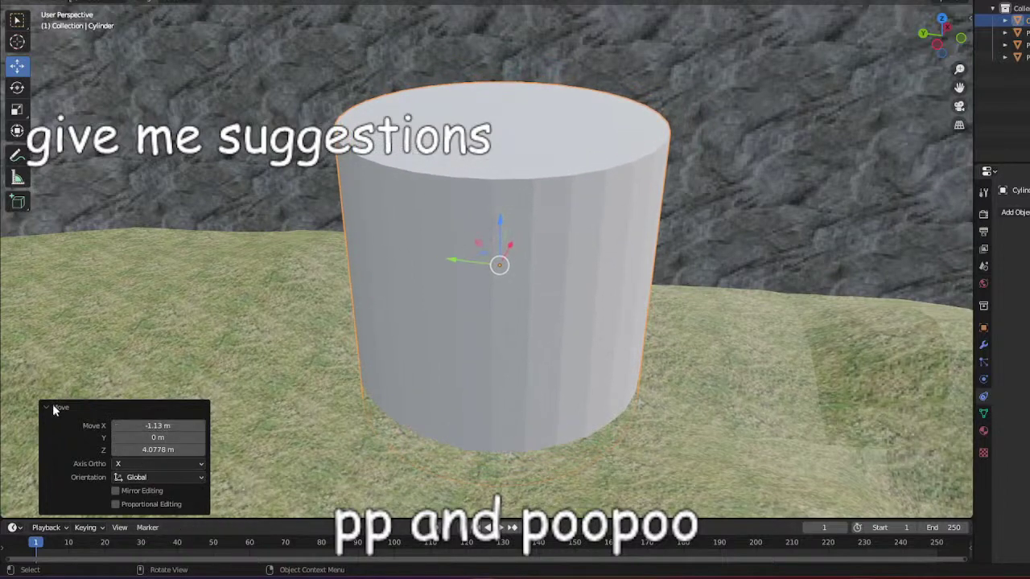
left_click(115, 491)
middle_click_drag(242, 450, 380, 373)
left_click_drag(422, 339, 409, 360)
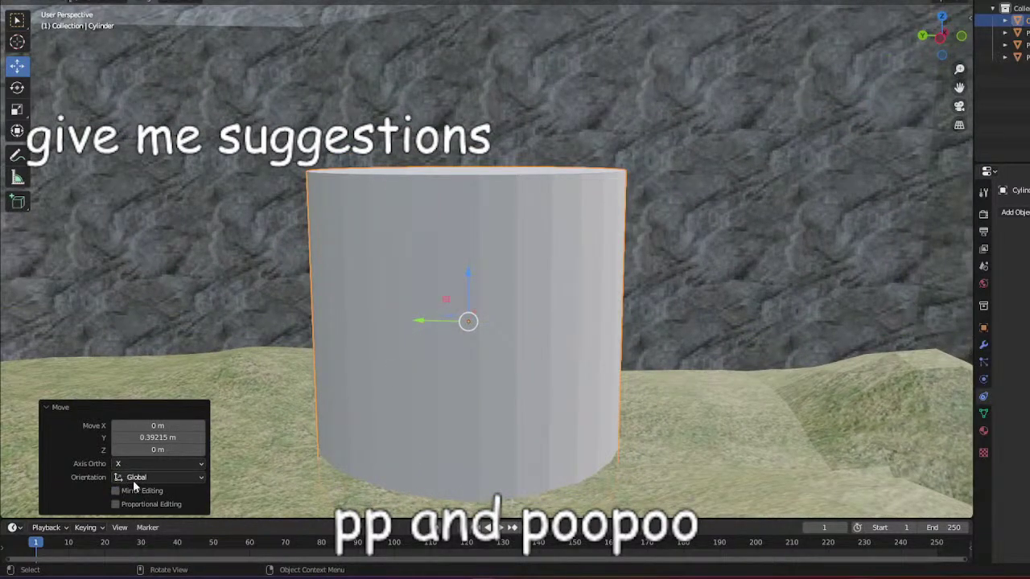
left_click_drag(147, 449, 175, 450)
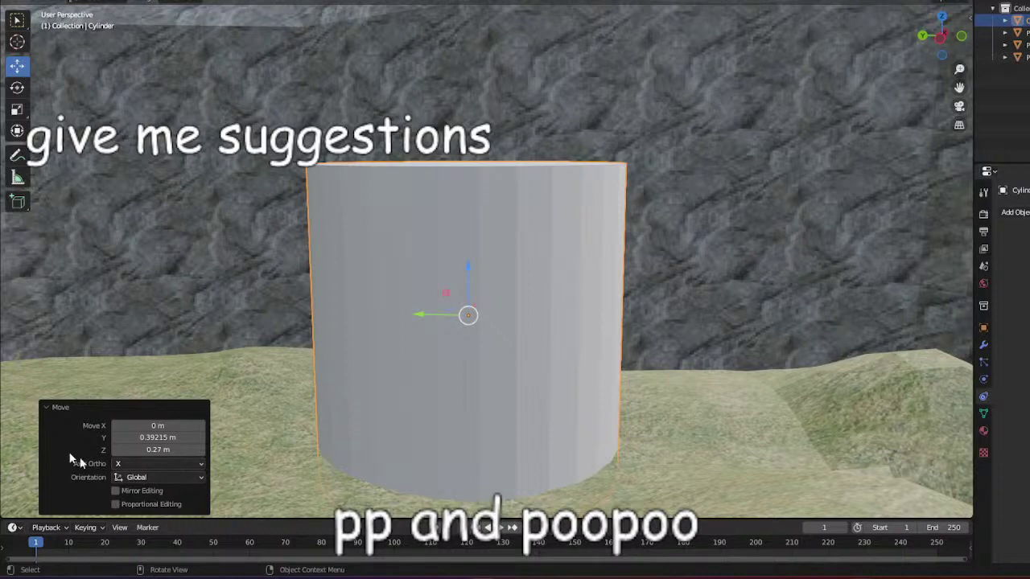
left_click(64, 411)
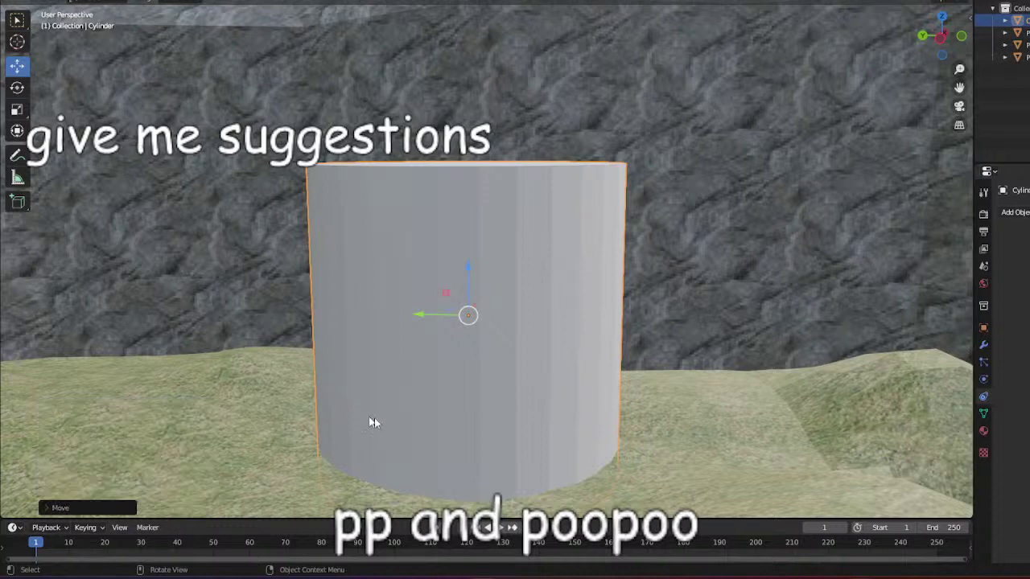
Delete the large cylinder and add a new cylinder mesh with 15 vertices.
right_click(375, 419)
left_click(358, 421)
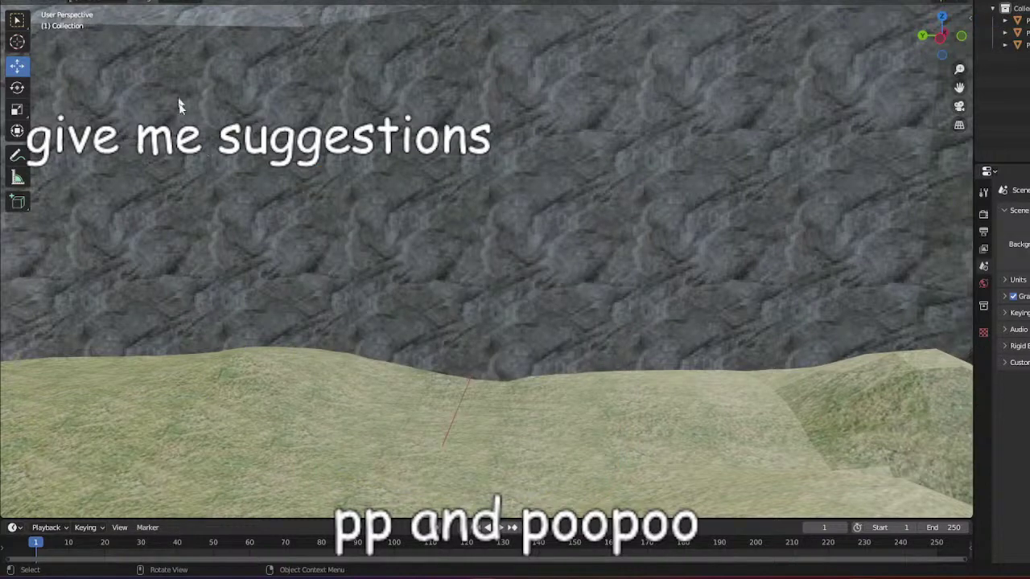
key("shift+a")
mouse_move(201, 175)
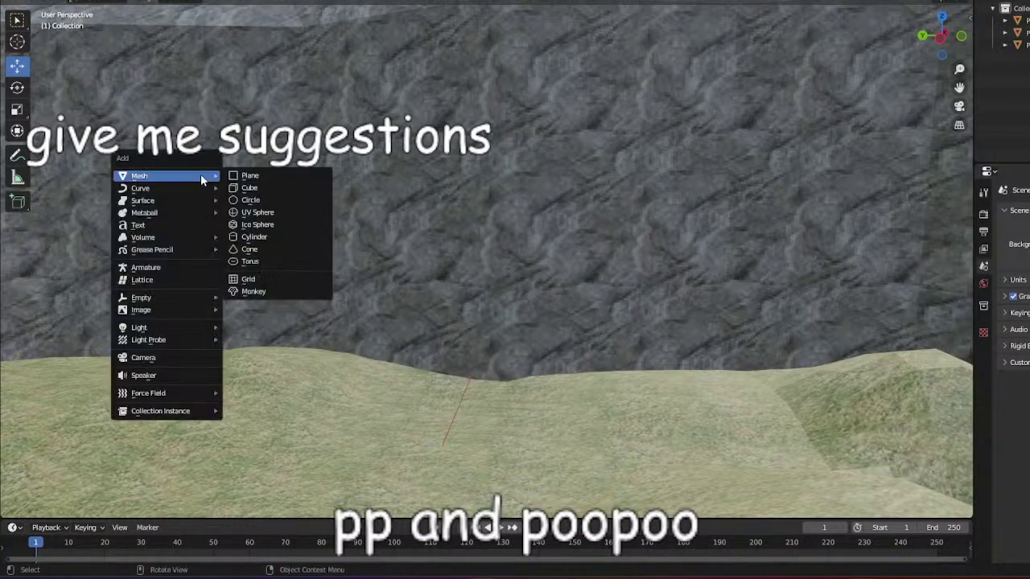
left_click(271, 236)
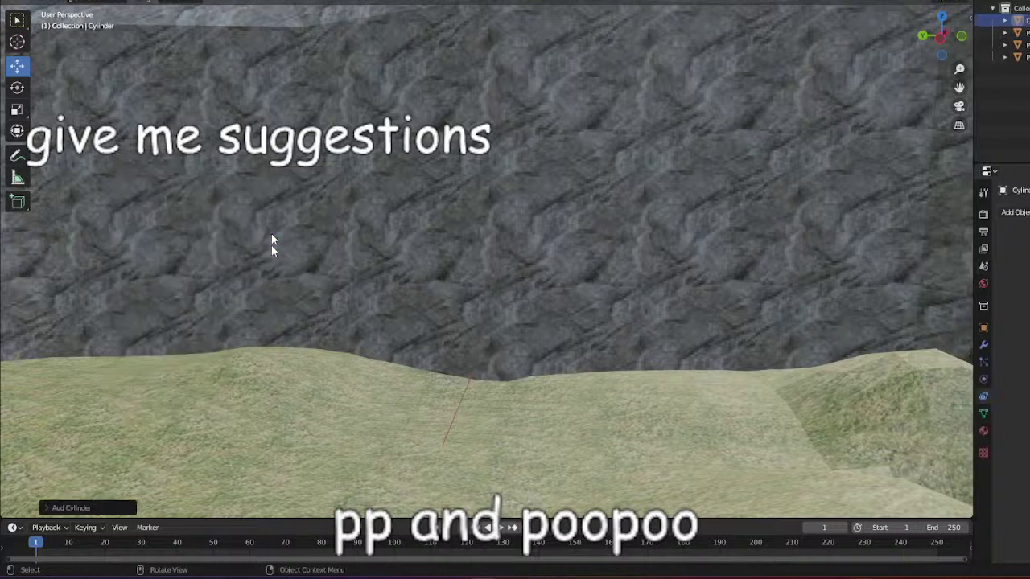
left_click(68, 507)
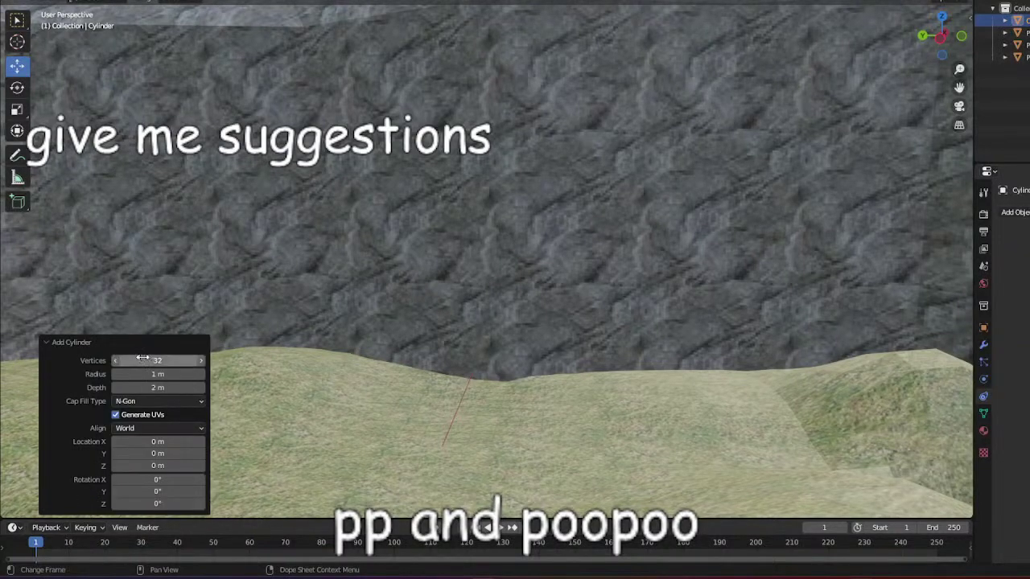
left_click_drag(147, 361, 702, 219)
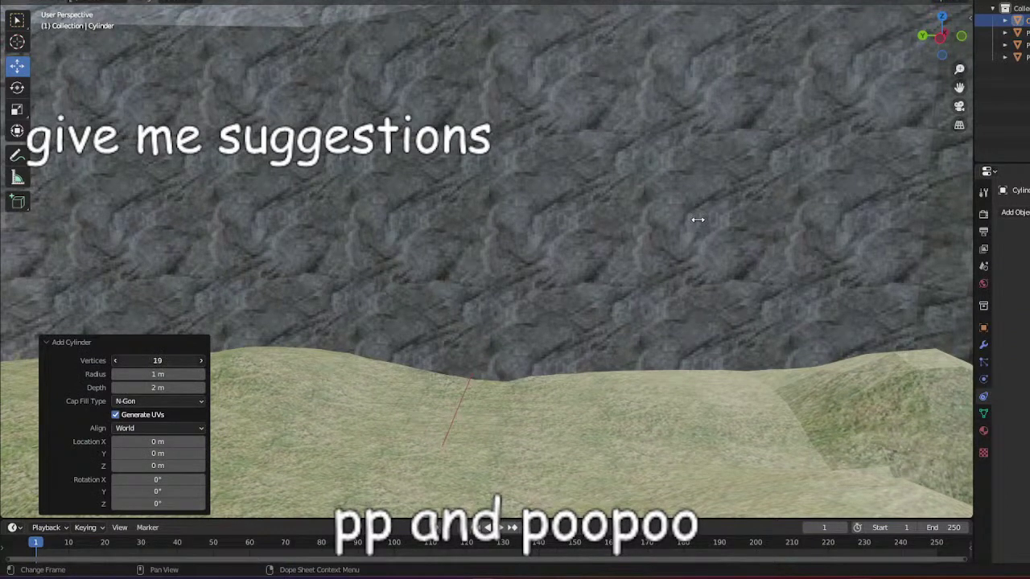
left_click_drag(693, 221, 693, 222)
left_click_drag(695, 221, 488, 296)
Move the 15-vertex cylinder 11.292 m in X and -2.1338 m in Y, and raise it about 0.89 m.
middle_click_drag(487, 296, 395, 351)
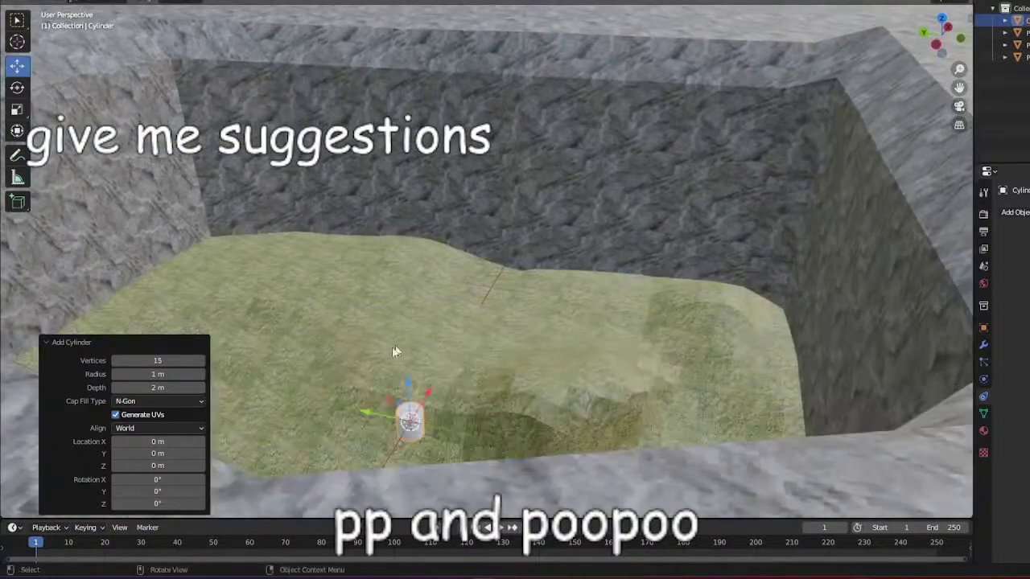
left_click_drag(400, 404, 475, 317)
scroll(523, 323, "up", 5)
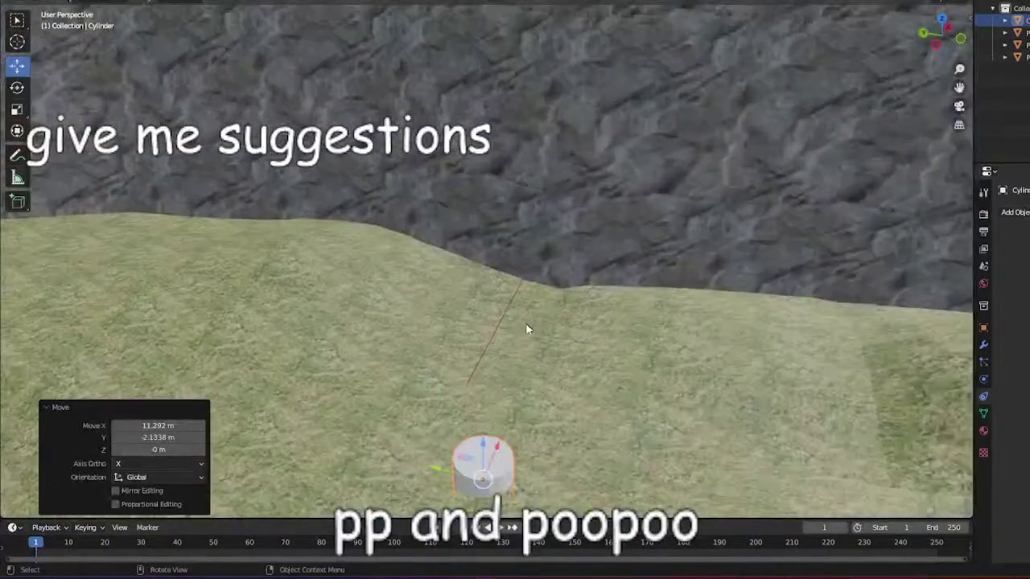
middle_click_drag(544, 403, 539, 386)
scroll(543, 451, "up", 3)
middle_click_drag(548, 434, 554, 198, "shift")
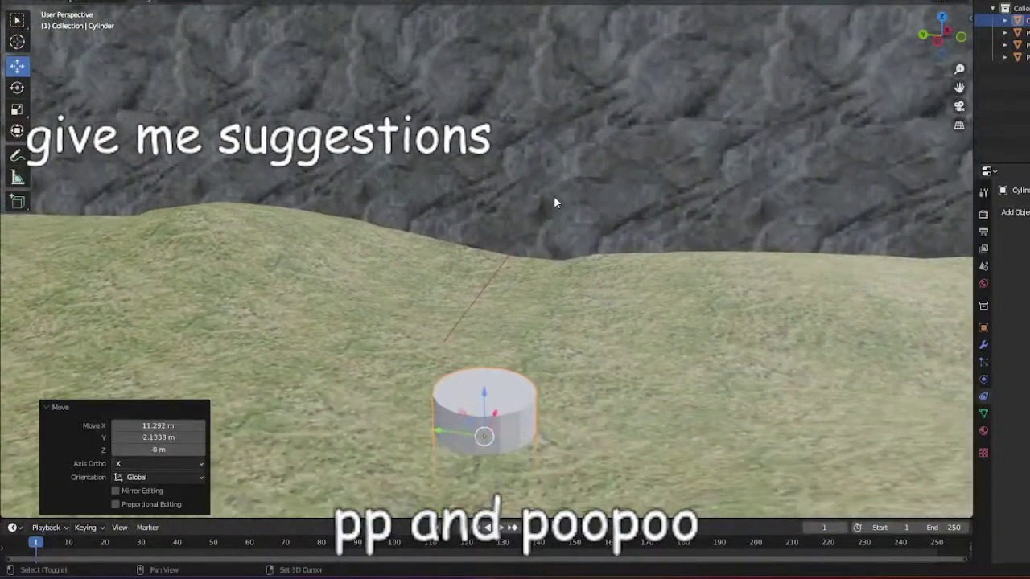
left_click_drag(487, 408, 487, 367)
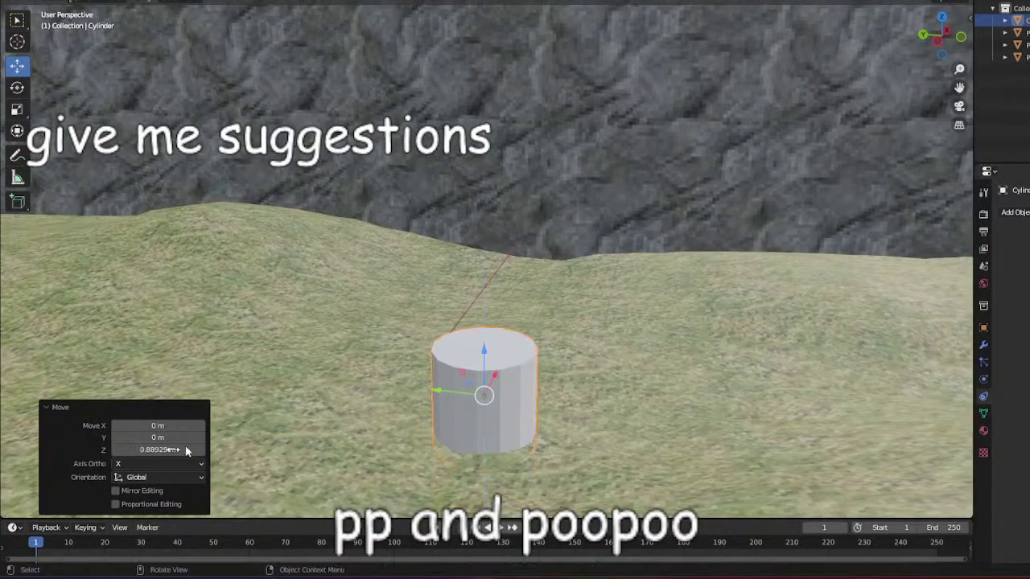
Undo the 15-vertex cylinder's changes and creation, and the original cylinder's deletion, raising and scaling.
key("ctrl+z")
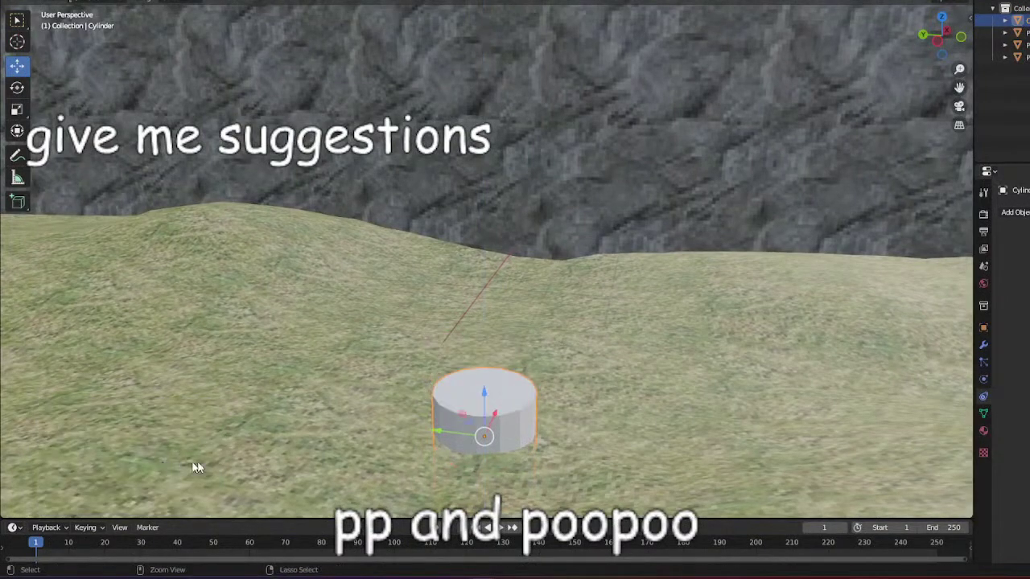
key("ctrl+z")
key("ctrl+z")
middle_click_drag(136, 490, 359, 439)
key("ctrl+shift+z")
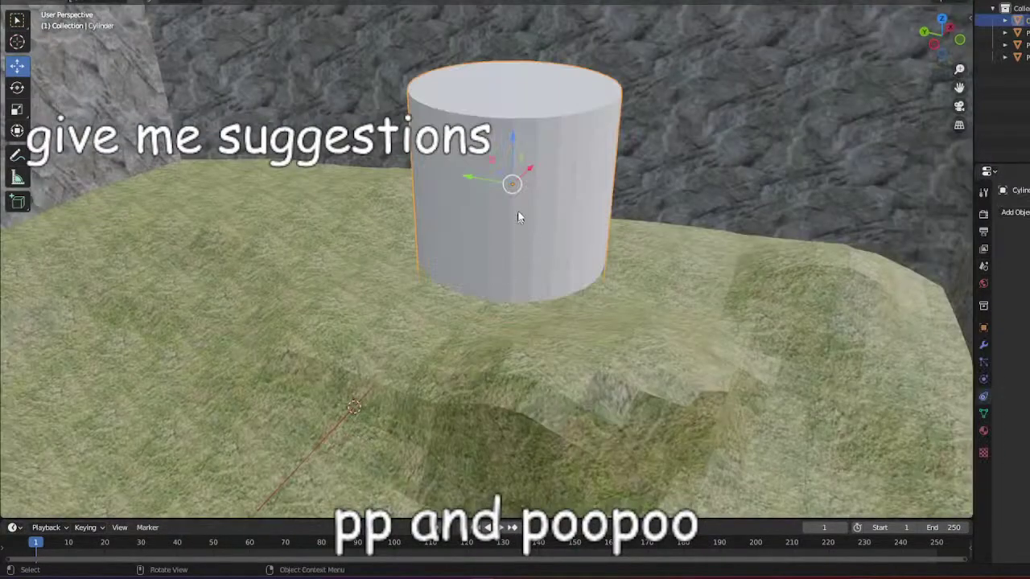
key("ctrl+z")
key("ctrl+z")
key("ctrl+z")
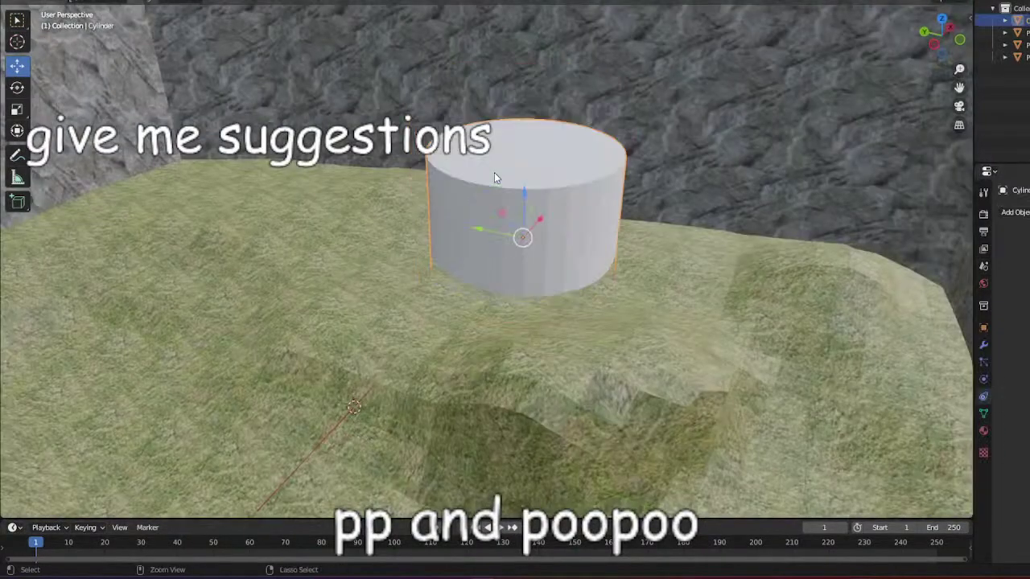
Delete the original cylinder and add a new cylinder mesh with 12 vertices.
scroll(539, 225, "up", 5)
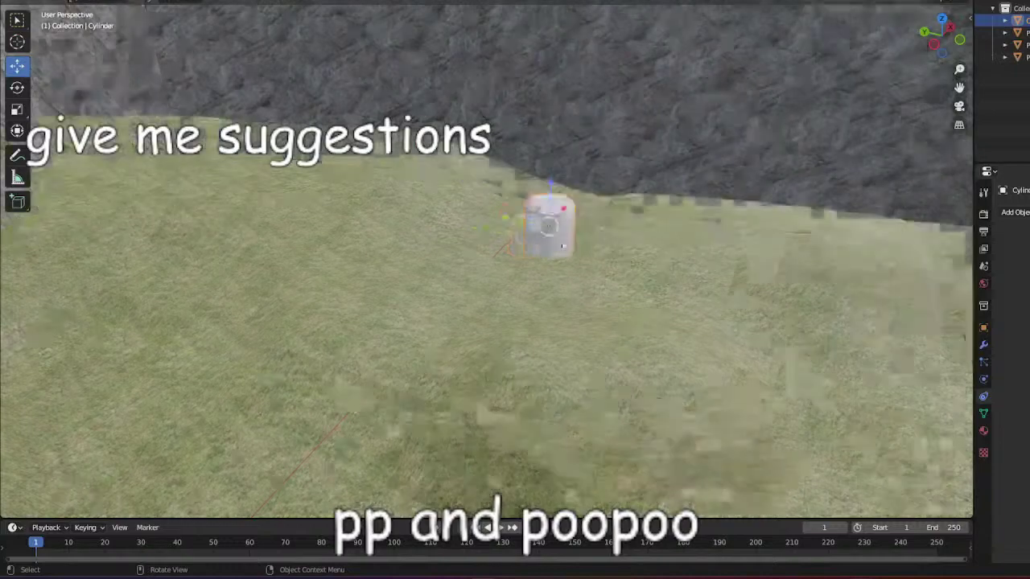
right_click(560, 216)
left_click(563, 212)
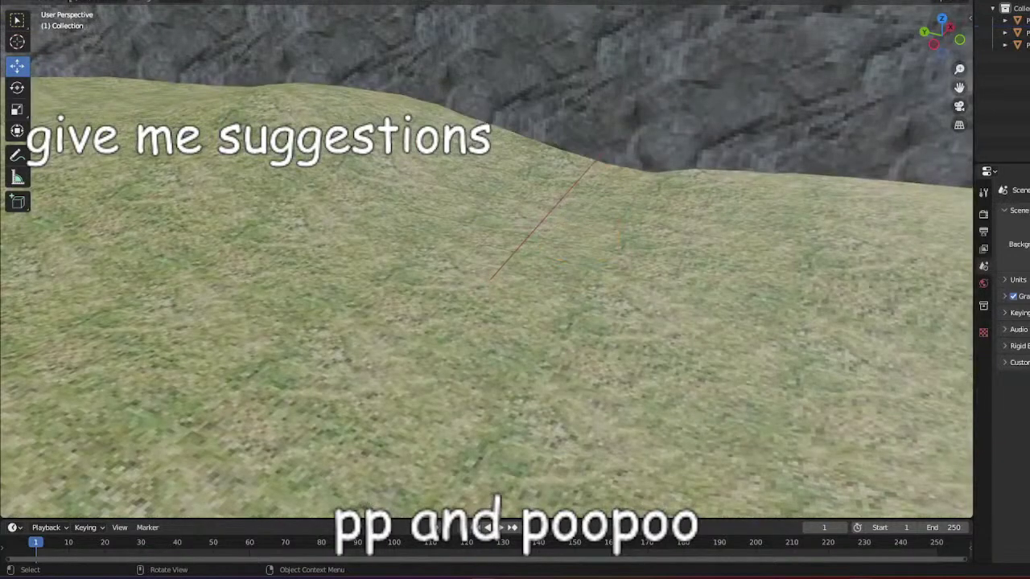
left_click(188, 1)
left_click(161, 1)
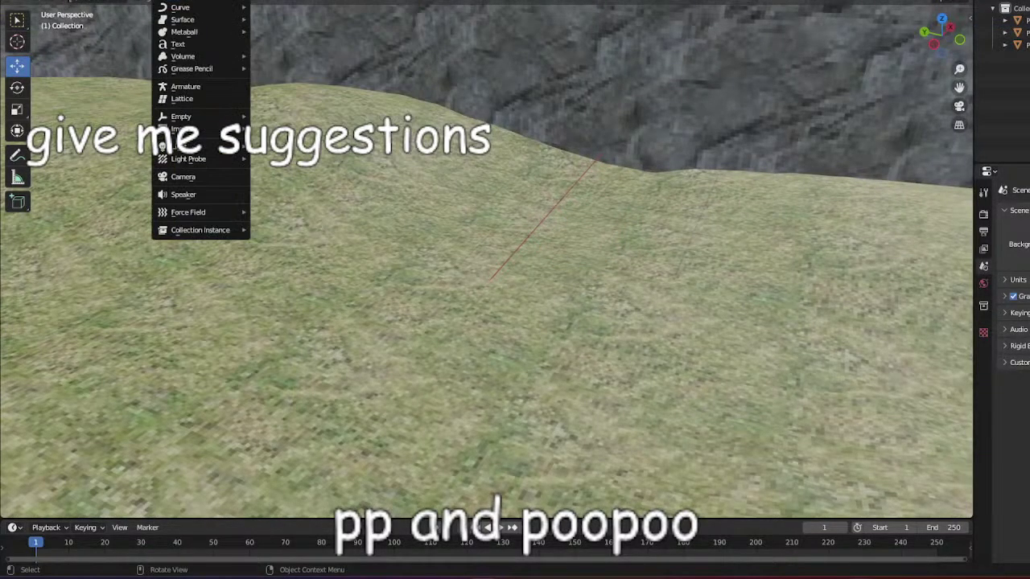
mouse_move(205, 0)
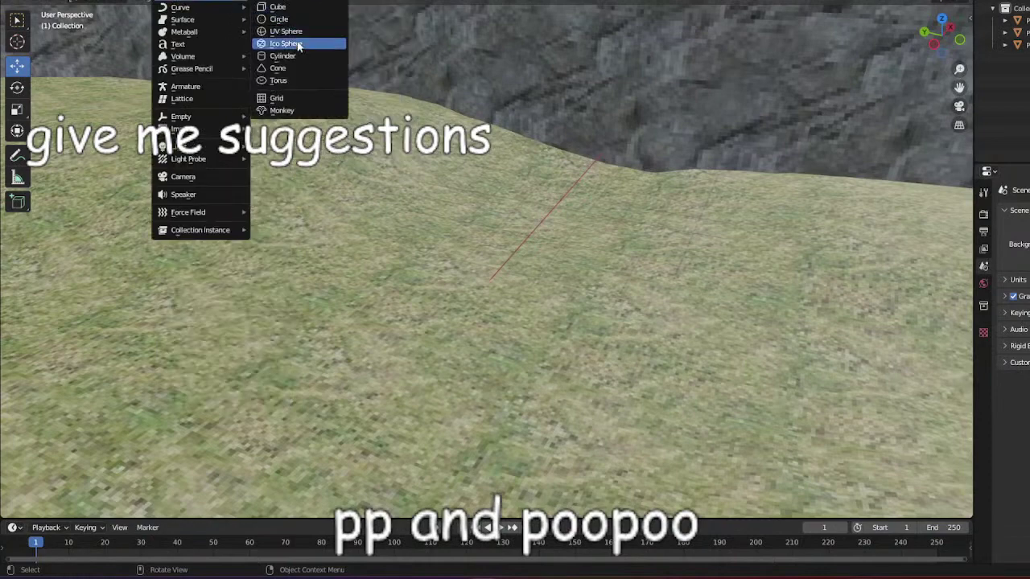
left_click(299, 55)
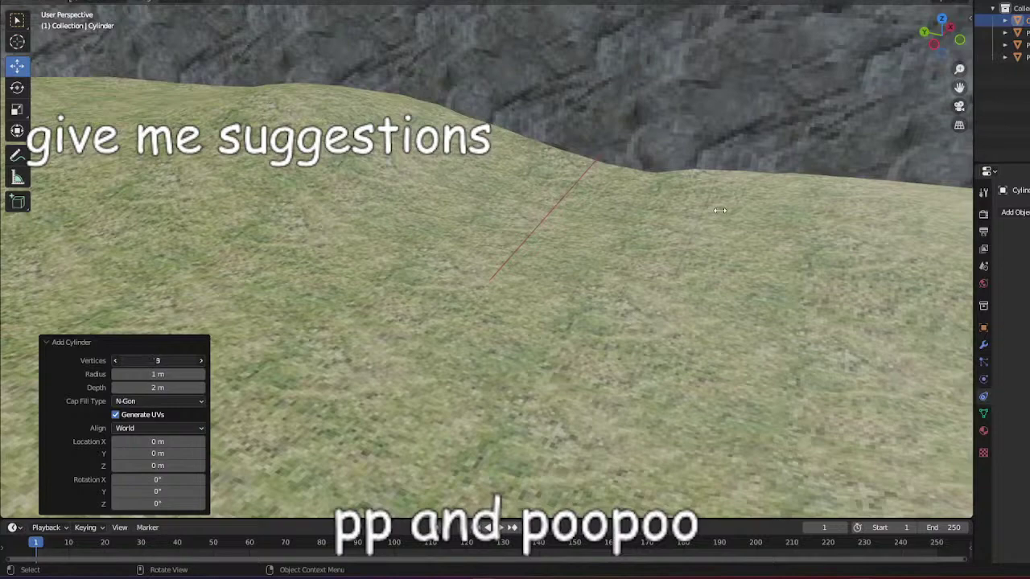
left_click_drag(720, 210, 727, 212)
Move the 12-vertex cylinder across the grass behind the steep faces and scale it uniformly by 3.371.
middle_click_drag(551, 244, 500, 291)
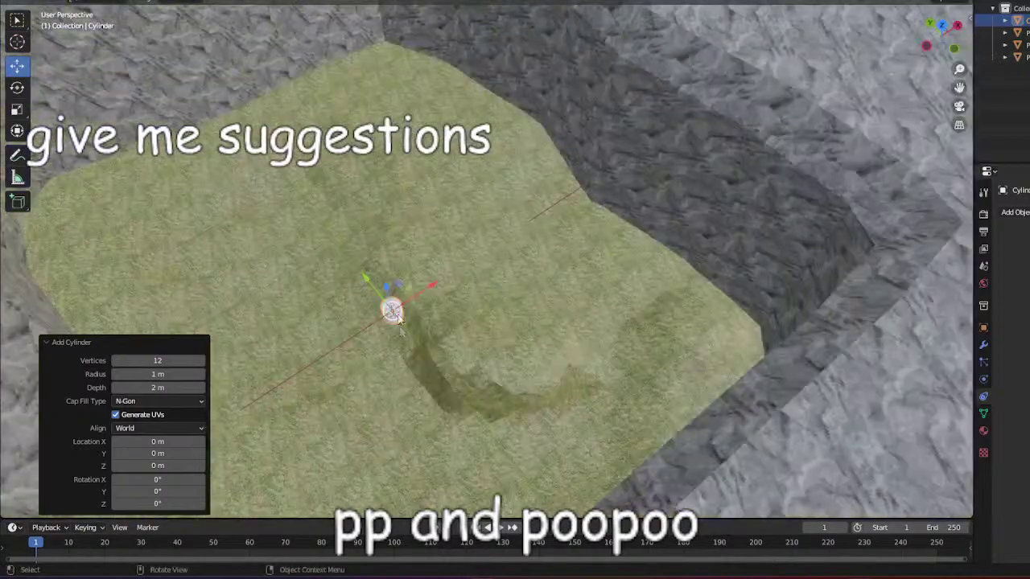
left_click_drag(395, 312, 629, 227)
left_click(20, 108)
middle_click_drag(626, 229, 667, 241)
scroll(667, 240, "up", 5)
Raise the scaled cylinder by 3.0159 m in Z so it stands on the grass.
left_click(18, 66)
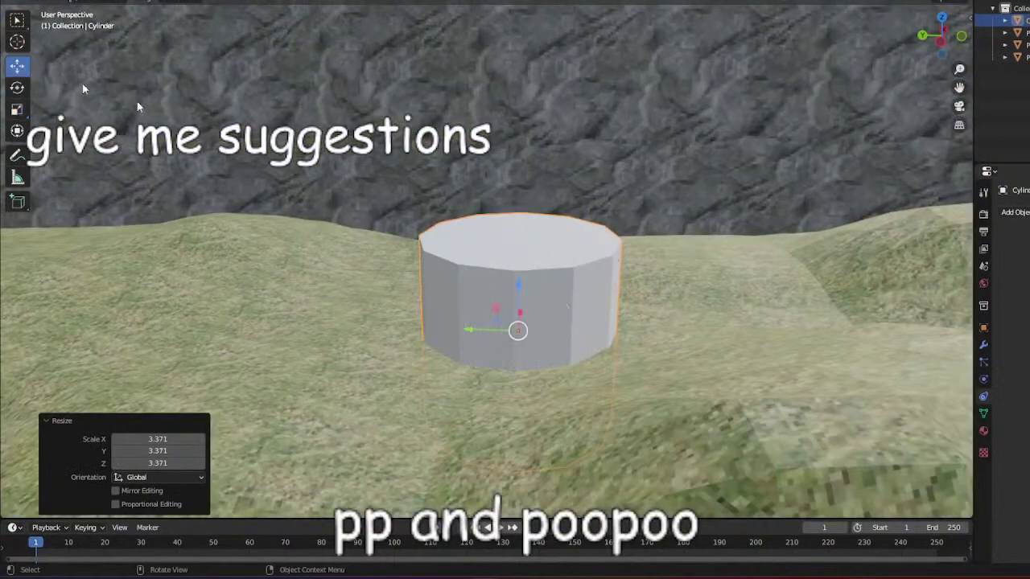
left_click_drag(521, 284, 536, 198)
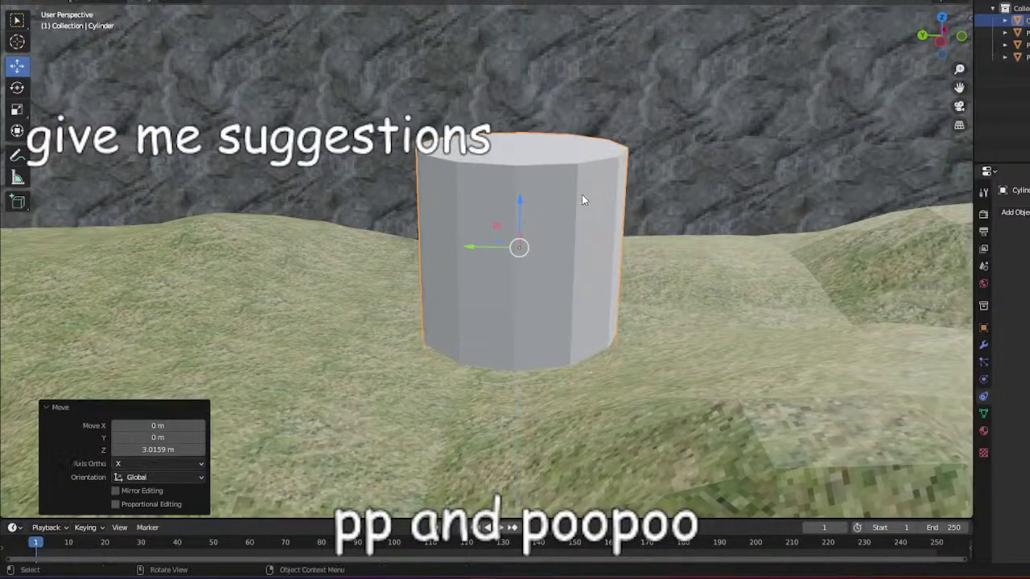
scroll(583, 199, "down", 3)
middle_click_drag(582, 198, 590, 225)
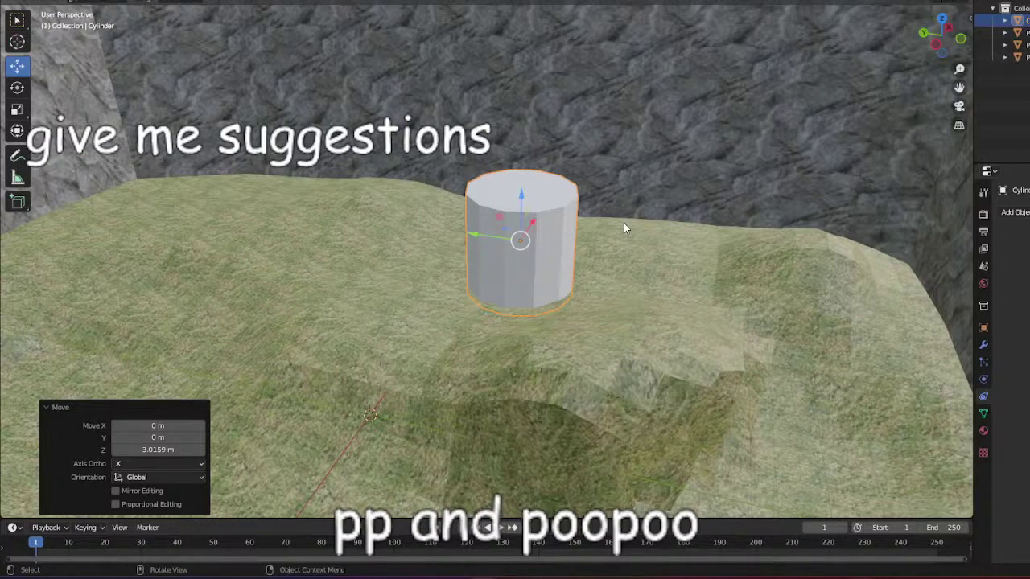
scroll(625, 225, "up", 3)
middle_click_drag(615, 233, 555, 211)
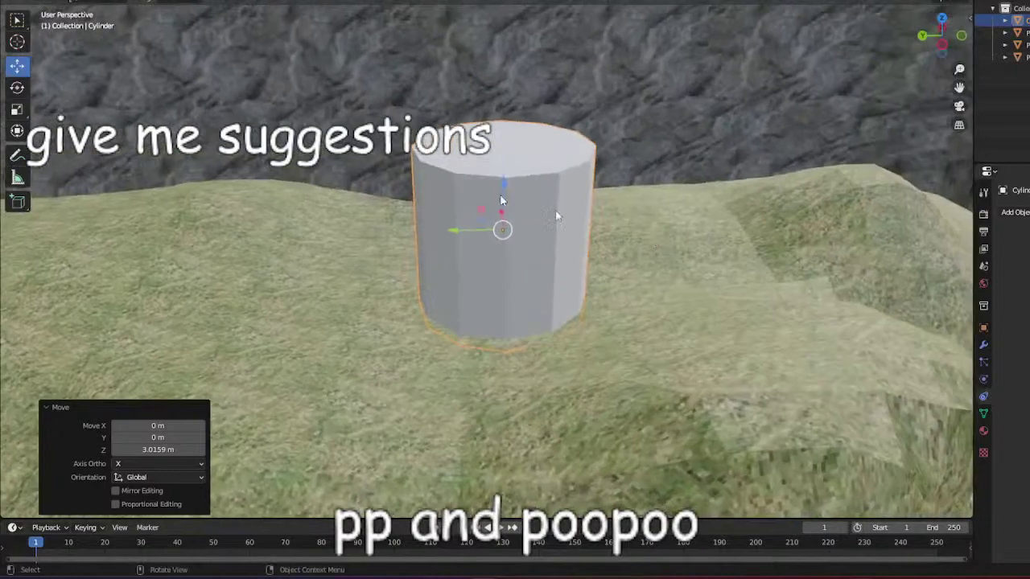
Switch the cylinder to Edit Mode and subdivide all its faces with 1 cut.
left_click(53, 1)
key("Escape")
left_click(69, 3)
left_click(76, 12)
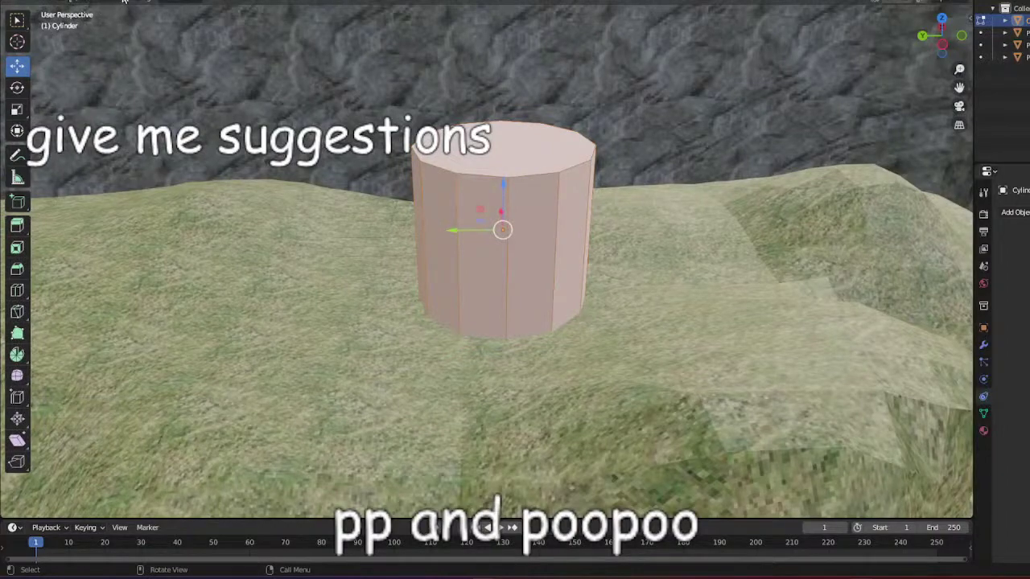
scroll(539, 206, "up", 3)
right_click(542, 206)
left_click(549, 216)
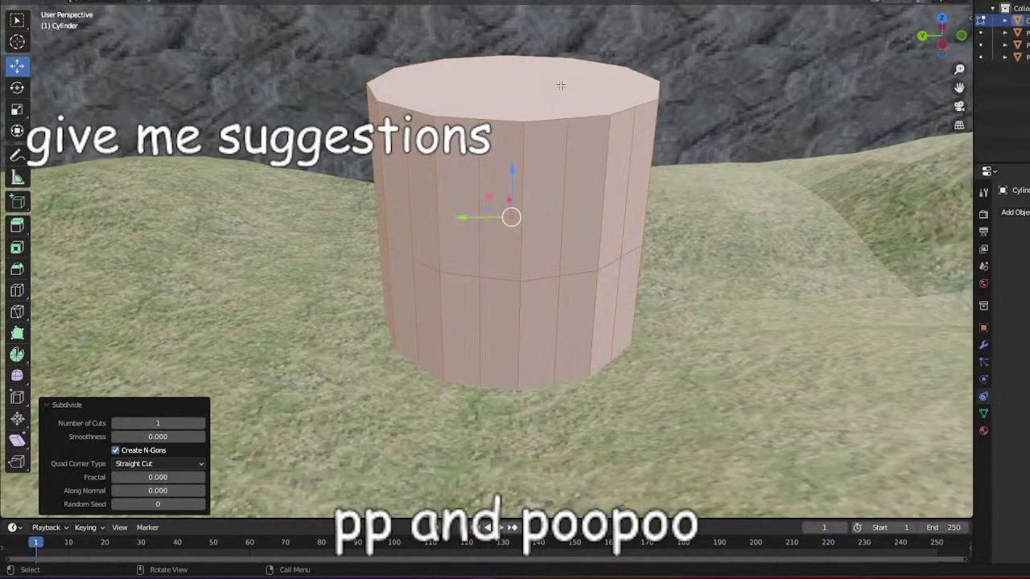
Select only the cylinder's bottom face and scale it up slightly to flare the base outward.
key("alt+a")
scroll(563, 93, "down", 2)
left_click(551, 218)
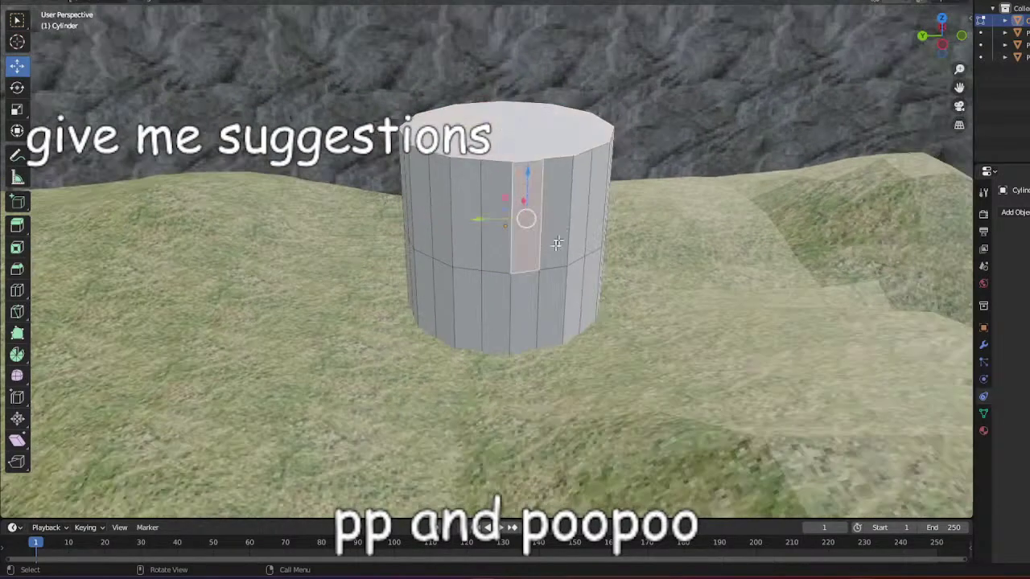
middle_click_drag(557, 243, 396, 240)
left_click(395, 239)
mouse_move(637, 416)
middle_mouse_down()
mouse_move(612, 338)
mouse_move(629, 426)
middle_mouse_up()
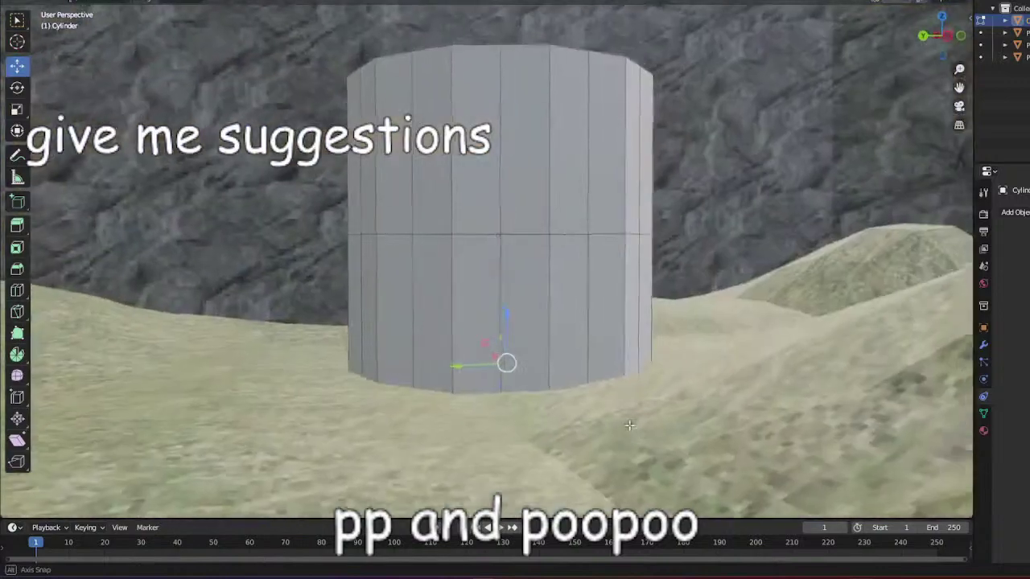
left_click(17, 109)
key("s")
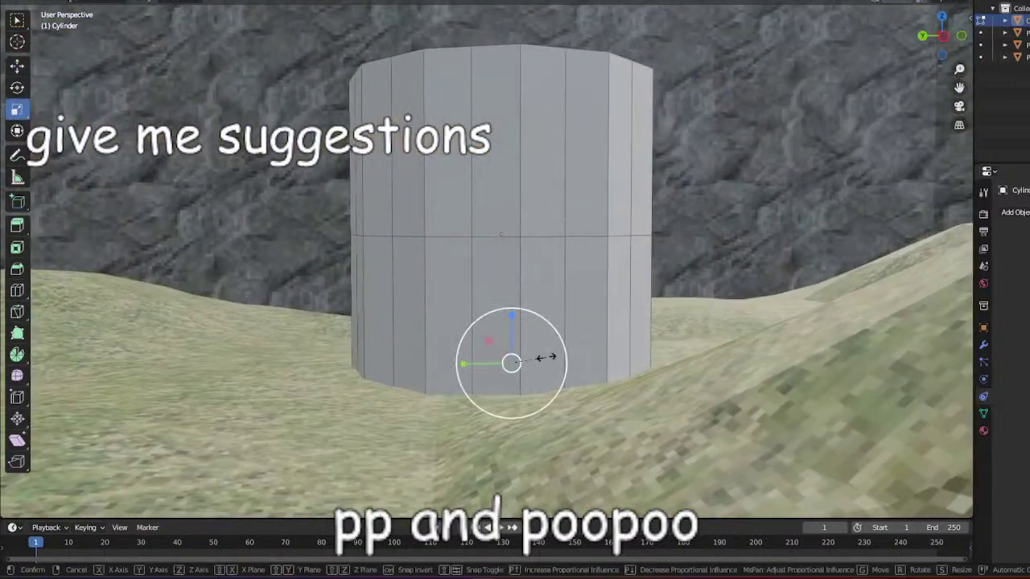
left_click_drag(545, 358, 546, 353)
key("ctrl+z")
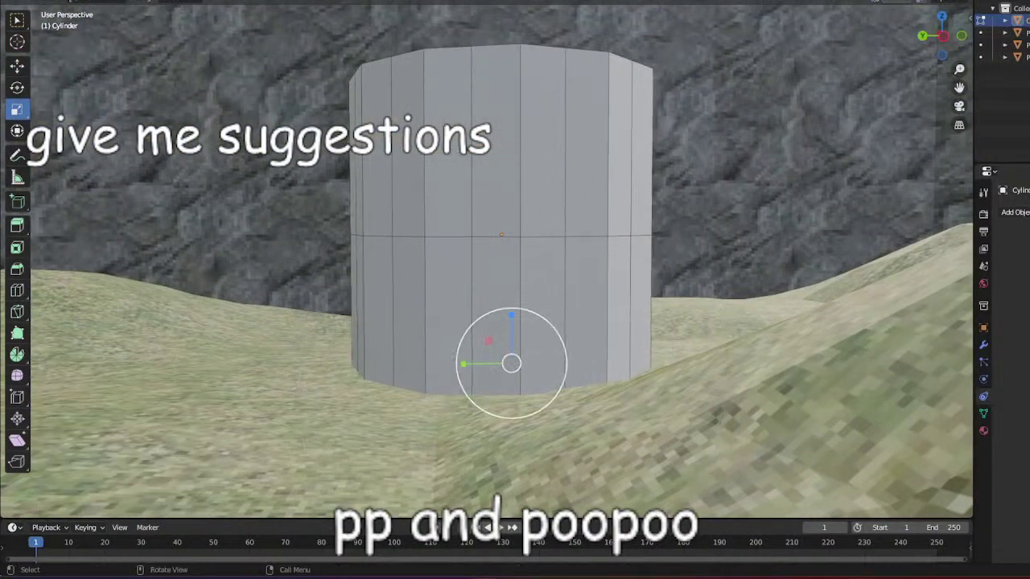
key("s")
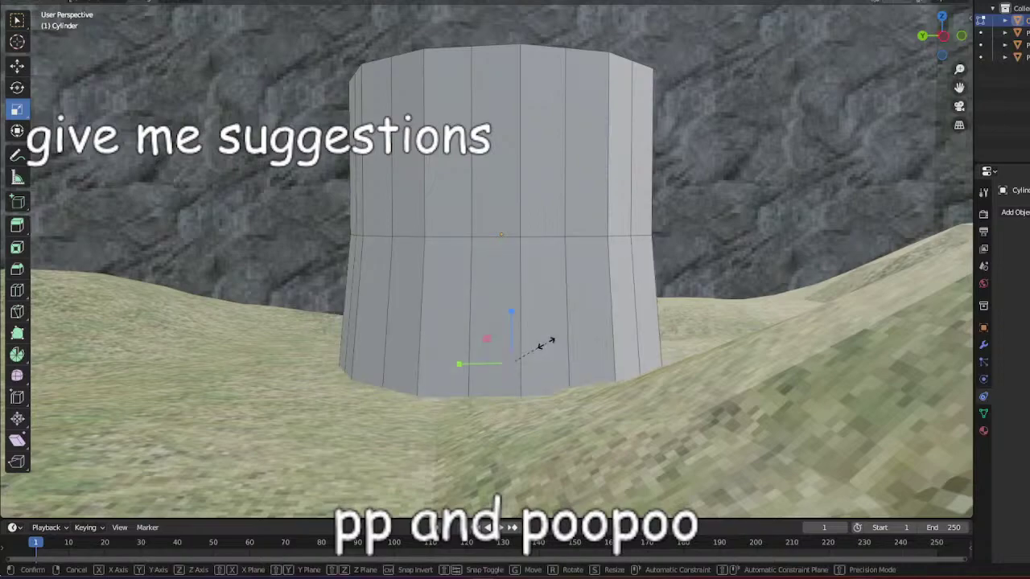
left_click(548, 344)
Try scaling the cylinder's top face by 1.019 and extruding it upward by 3.1107 m.
middle_click_drag(561, 281, 459, 80)
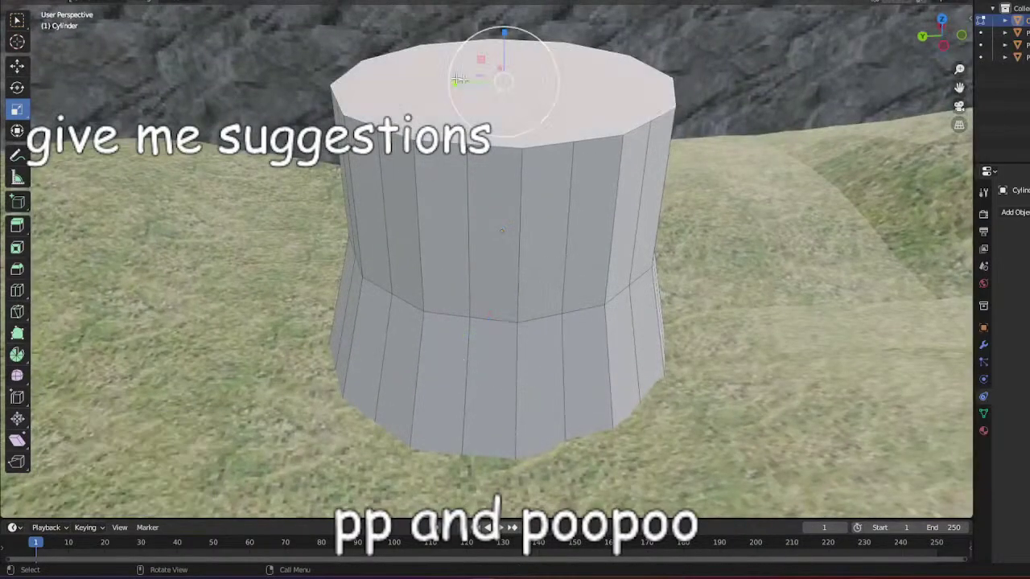
scroll(591, 143, "down", 2)
mouse_move(562, 146)
middle_mouse_down()
mouse_move(561, 236)
mouse_move(556, 150)
middle_mouse_up()
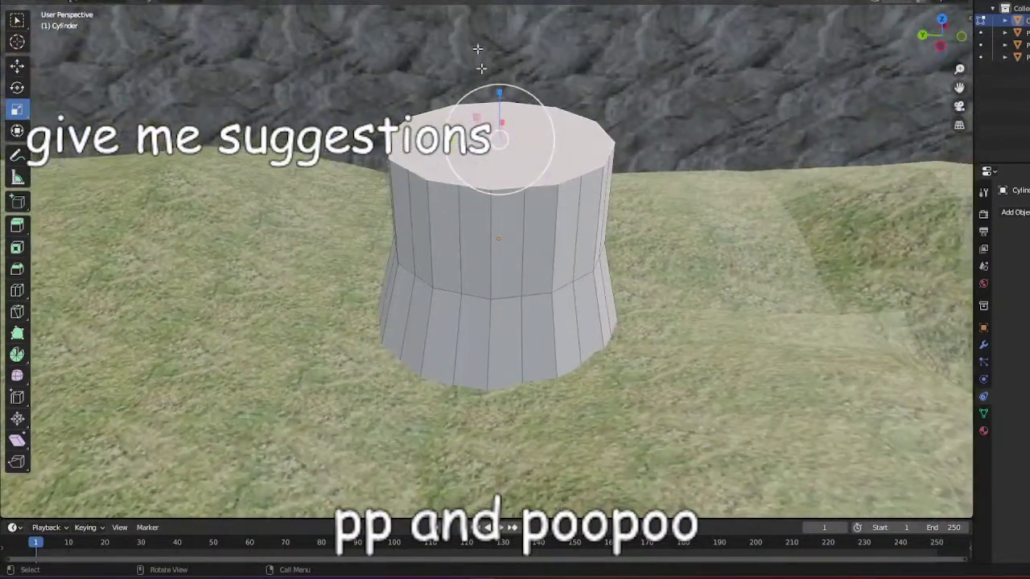
key("s")
left_click(529, 130)
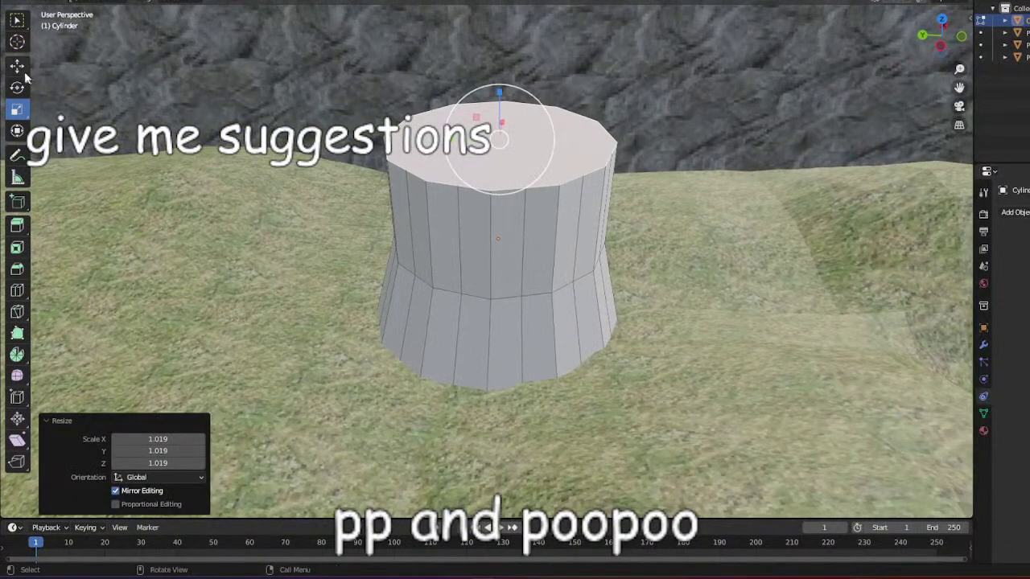
key("ctrl+z")
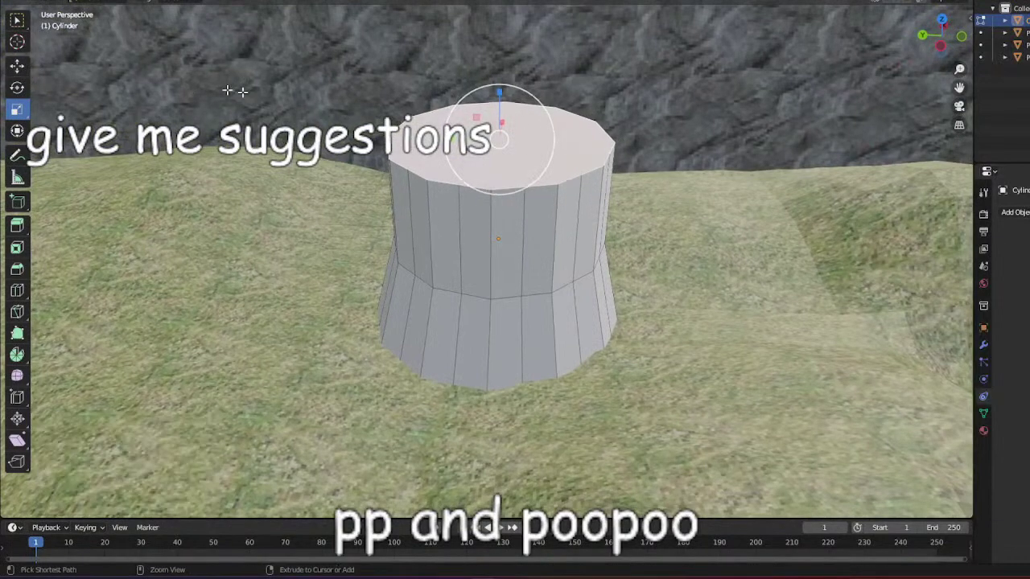
left_click(17, 66)
left_click_drag(495, 91, 480, 503)
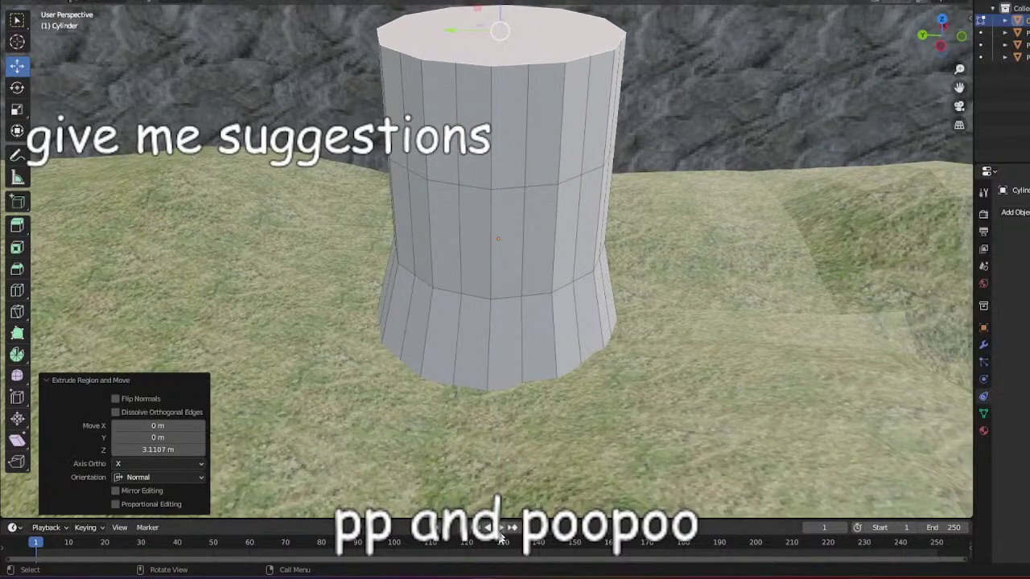
key("ctrl+z")
Select the cylinder's bottom face and scale it down slightly to reduce the flare of the base.
left_click(413, 307, "alt")
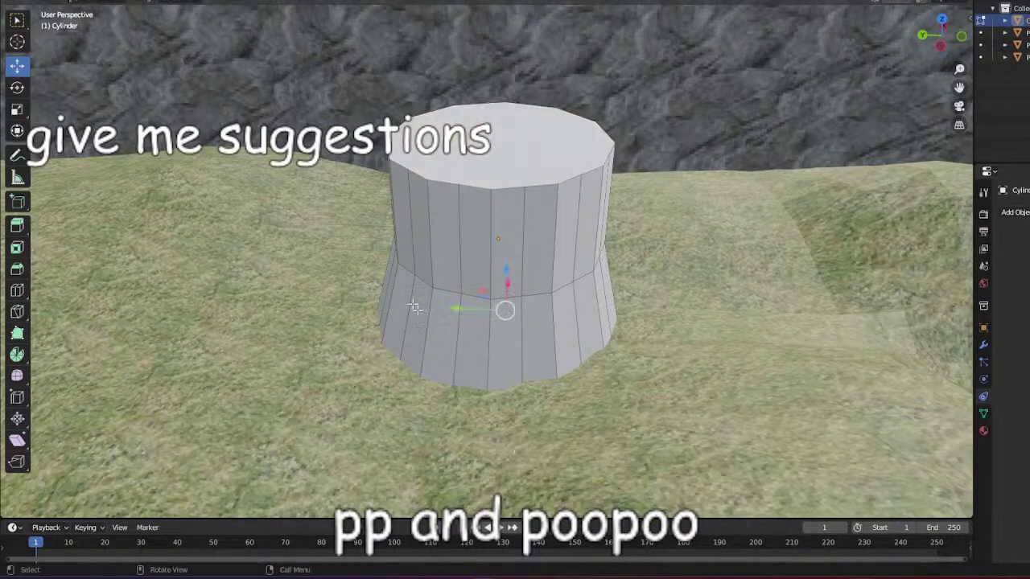
left_click(17, 111)
left_click(16, 109)
left_click_drag(504, 311, 513, 325)
Extrude the cylinder's top face upward by 2.2556 m and scale the new top face by 1.055.
left_click(460, 159)
middle_click_drag(538, 230, 543, 199)
key("e")
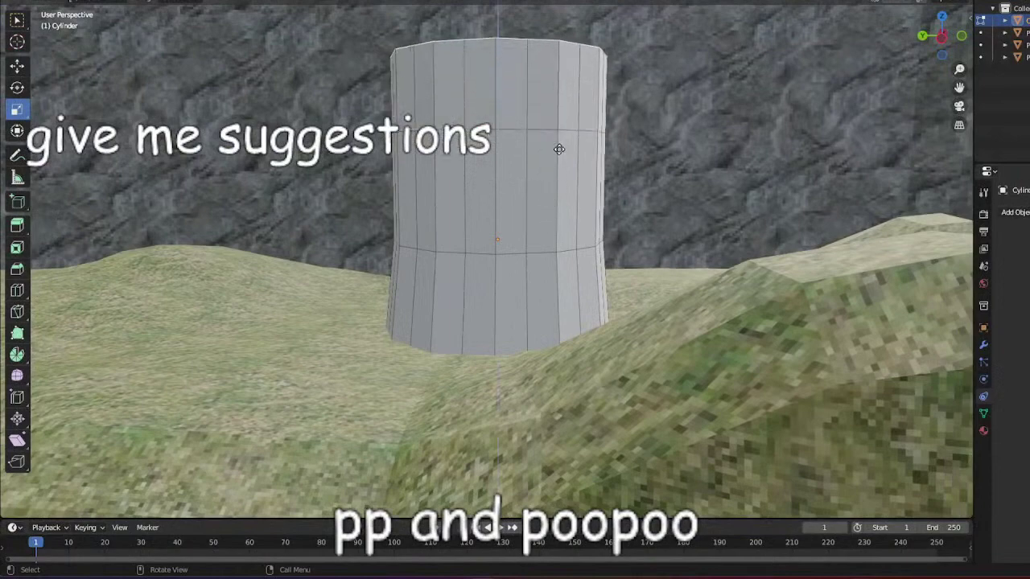
left_click(557, 150)
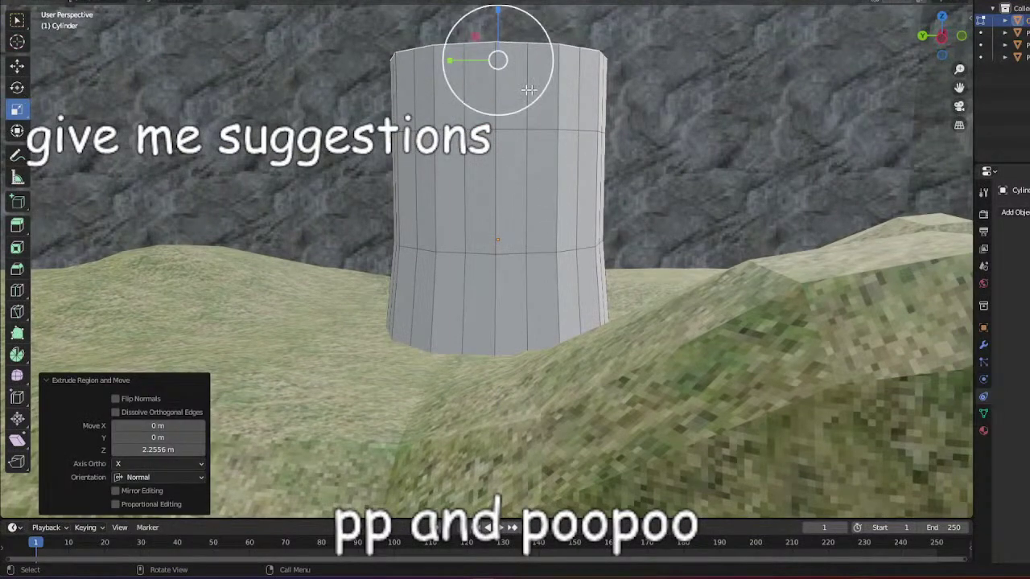
left_click_drag(527, 90, 623, 110)
middle_click_drag(679, 137, 627, 146)
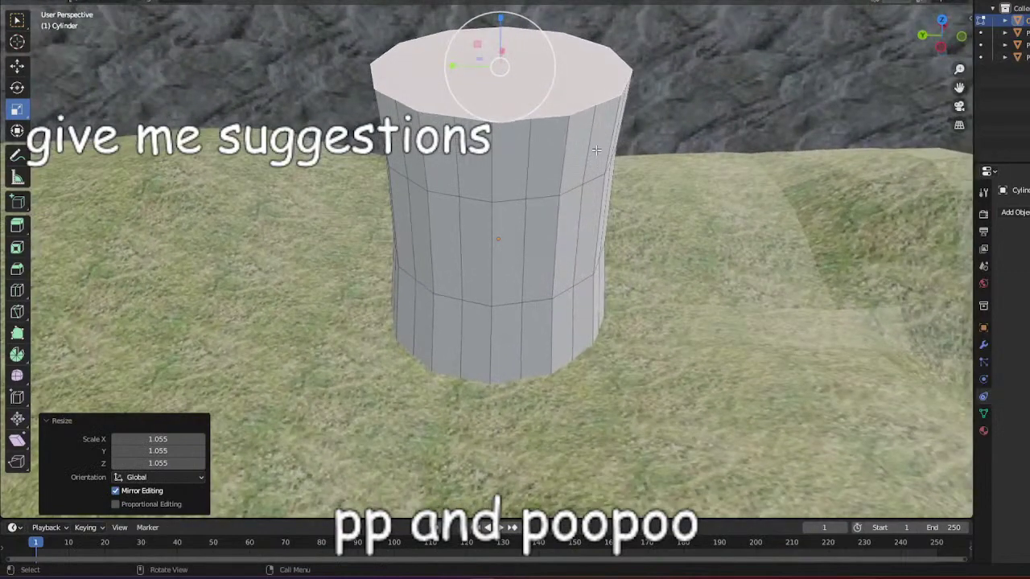
Add two thin rings at the top by extruding the top face 0.23613 m and 0.24973 m, rescaling it slightly between the extrusions.
key("e")
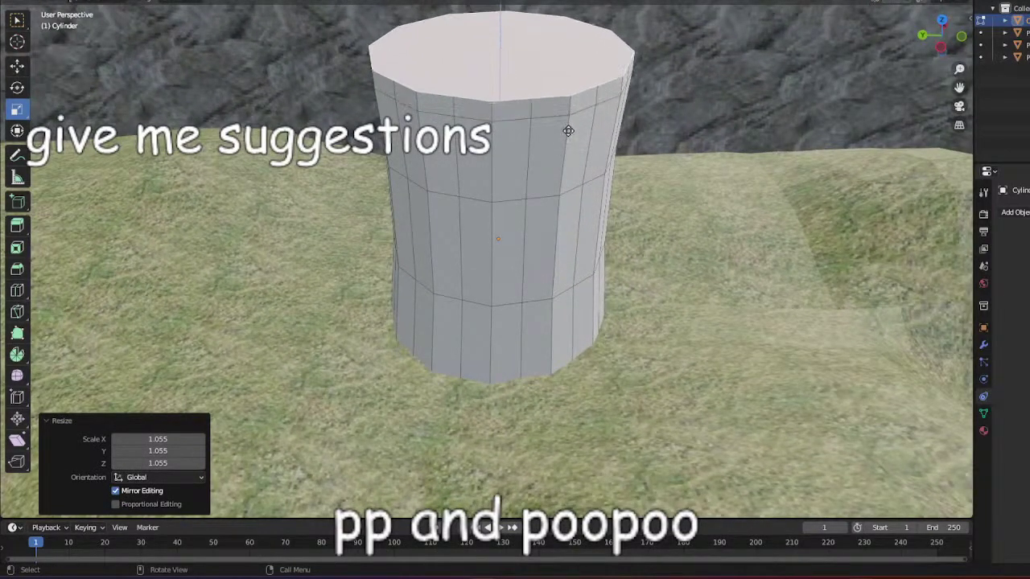
left_click(565, 132)
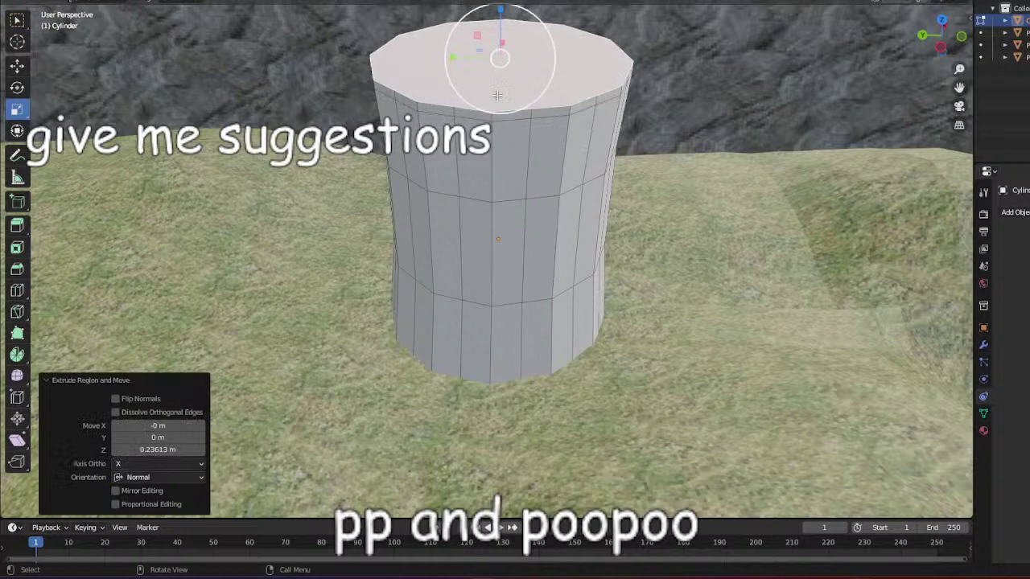
key("s")
left_click(524, 101)
key("e")
left_click(518, 86)
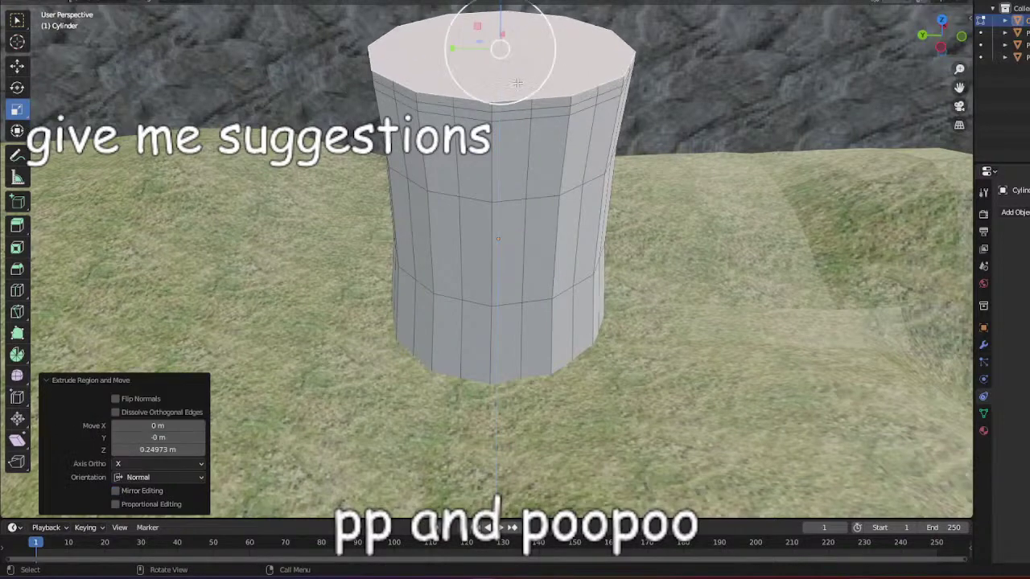
Extrude the top face upward again by 0.39696 m and scale it inward to bevel the rim.
key("e")
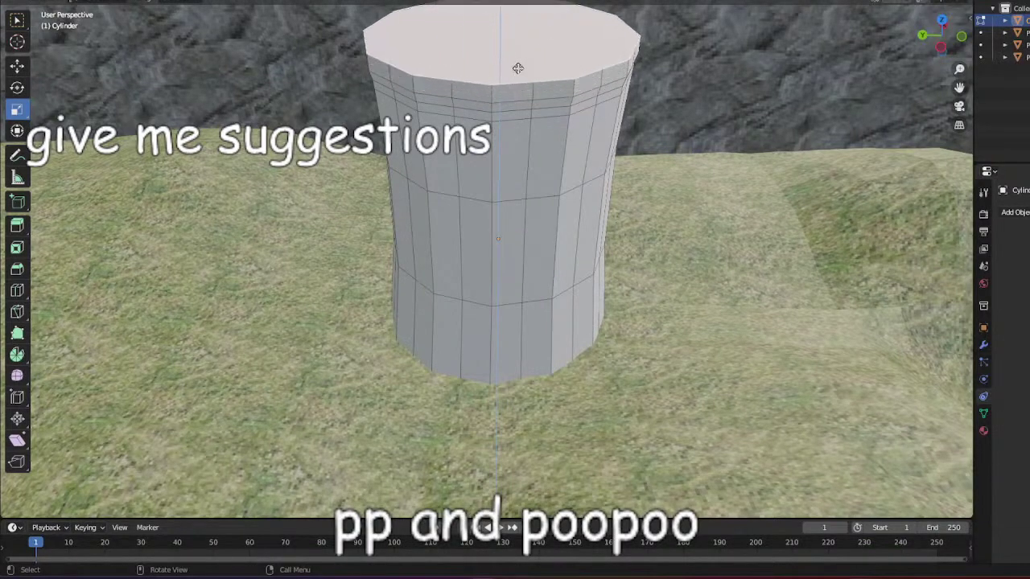
left_click(520, 64)
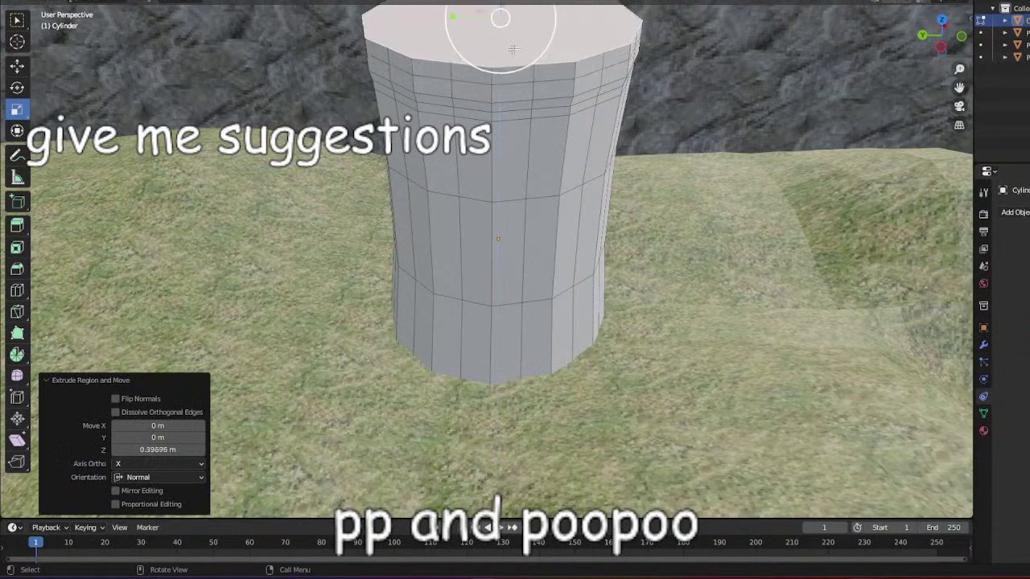
key("s")
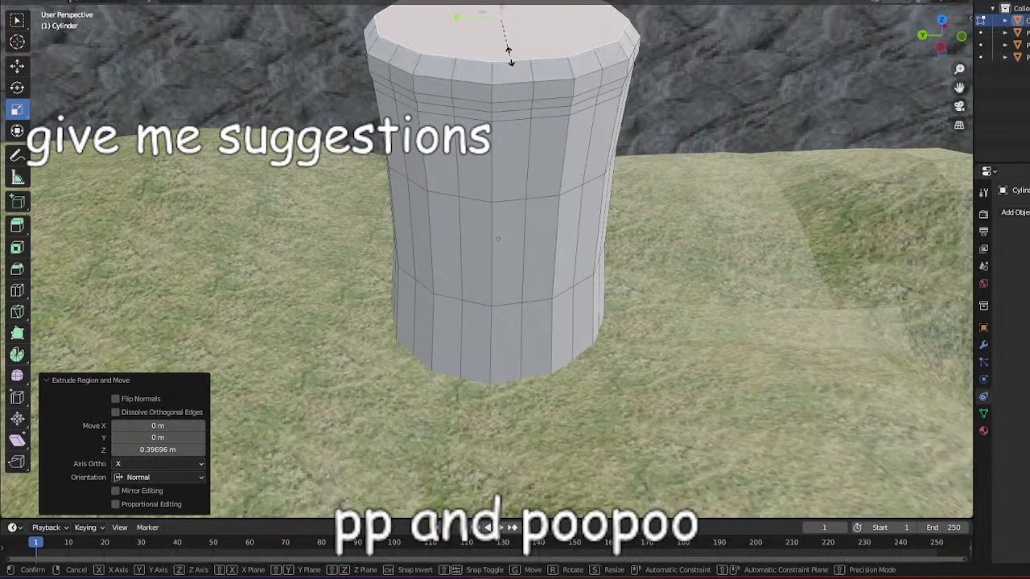
left_click(510, 56)
Extrude the narrowed top face upward by 0.35604 m and scale it to 0.763.
key("e")
left_click(508, 40)
key("s")
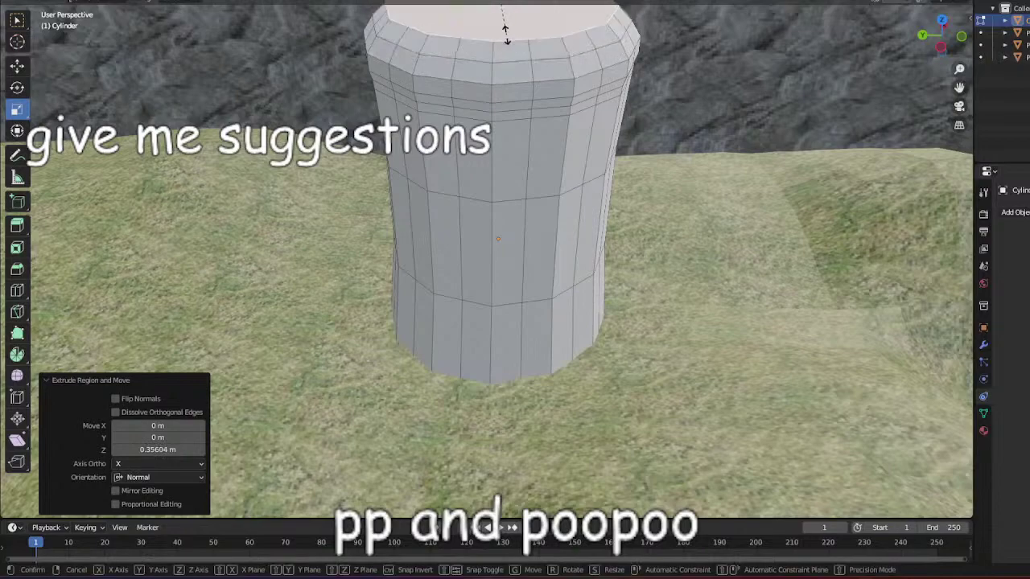
left_click(506, 29)
Lower the cylinder's flat top face slightly along Z with the Move tool.
middle_click_drag(505, 29, 515, 4)
scroll(563, 68, "down", 2)
middle_click_drag(564, 73, 694, 115)
scroll(581, 115, "up", 2)
middle_click_drag(579, 115, 547, 222)
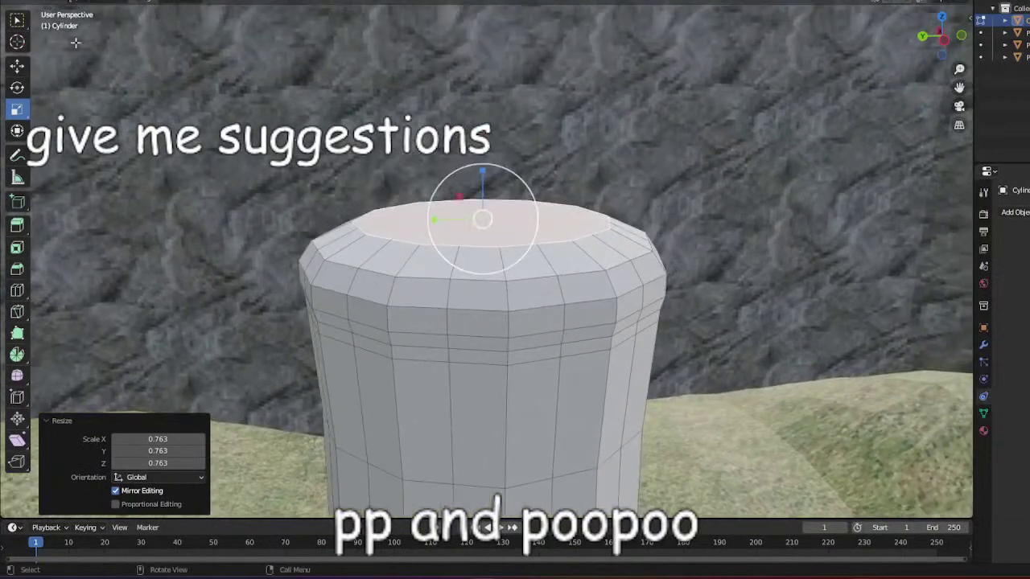
left_click(18, 66)
left_click_drag(482, 171, 479, 189)
middle_click_drag(478, 189, 512, 229)
left_click_drag(501, 219, 502, 225)
Make the rim uneven by alternately raising and lowering single rim faces in Z, lowering one on the far side by 0.093275 m.
left_click(562, 193)
left_click_drag(563, 171, 564, 156)
left_click(631, 240)
left_click_drag(640, 202, 639, 208)
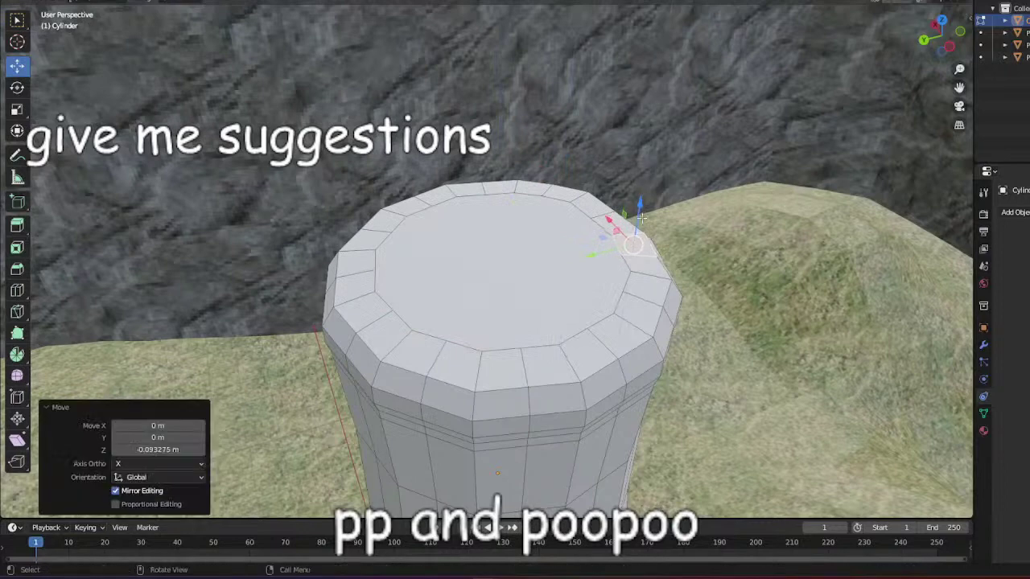
left_click(540, 370)
left_click_drag(550, 331, 550, 325)
left_click(460, 364)
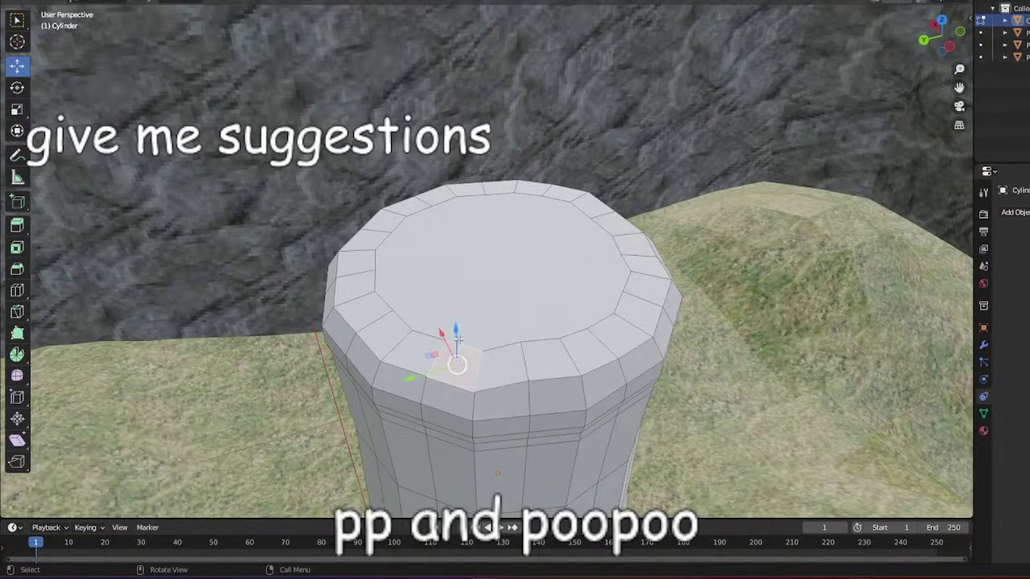
left_click_drag(457, 334, 458, 338)
Offset three more rim faces in Z, lowering the one at the back by 0.16545 m and raising the last by 0.089966 m.
left_click(353, 277)
left_click_drag(353, 253, 352, 250)
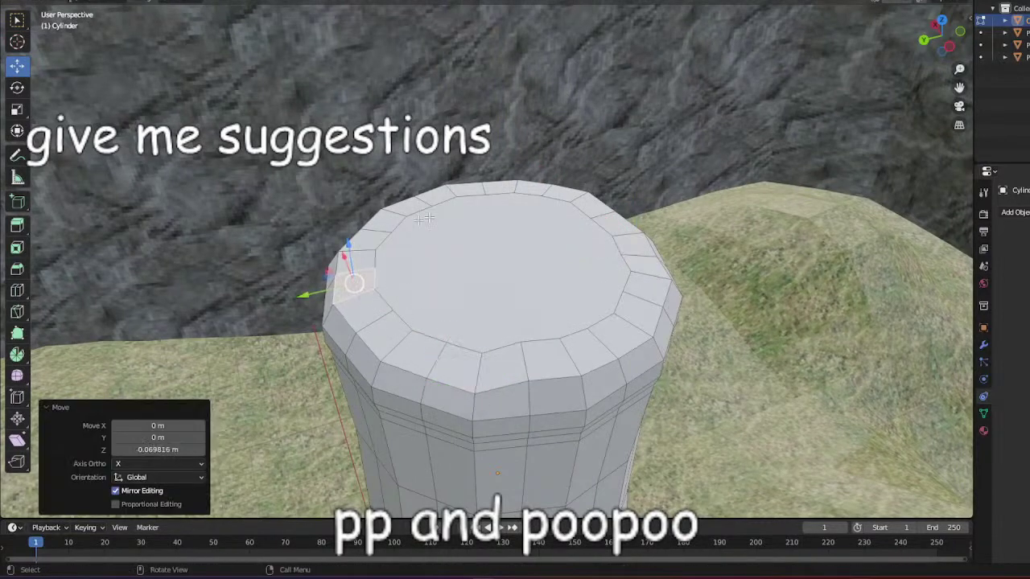
left_click(449, 205)
left_click(442, 190)
left_click_drag(435, 163, 435, 170)
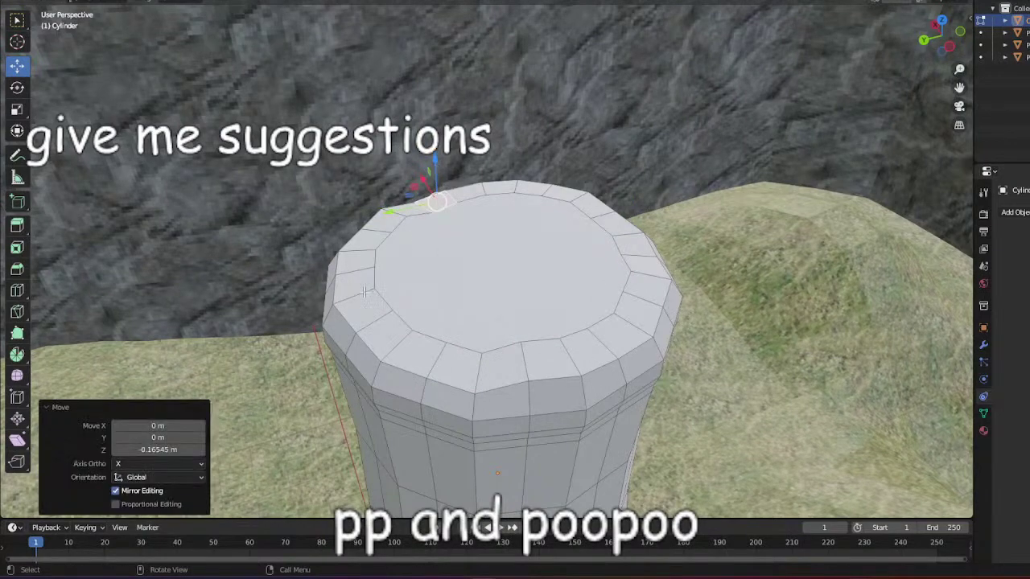
left_click(364, 296)
left_click_drag(359, 268, 359, 264)
Select the cylinder's bottom face from beneath the terrain and raise it slightly along Z.
scroll(529, 237, "down", 10)
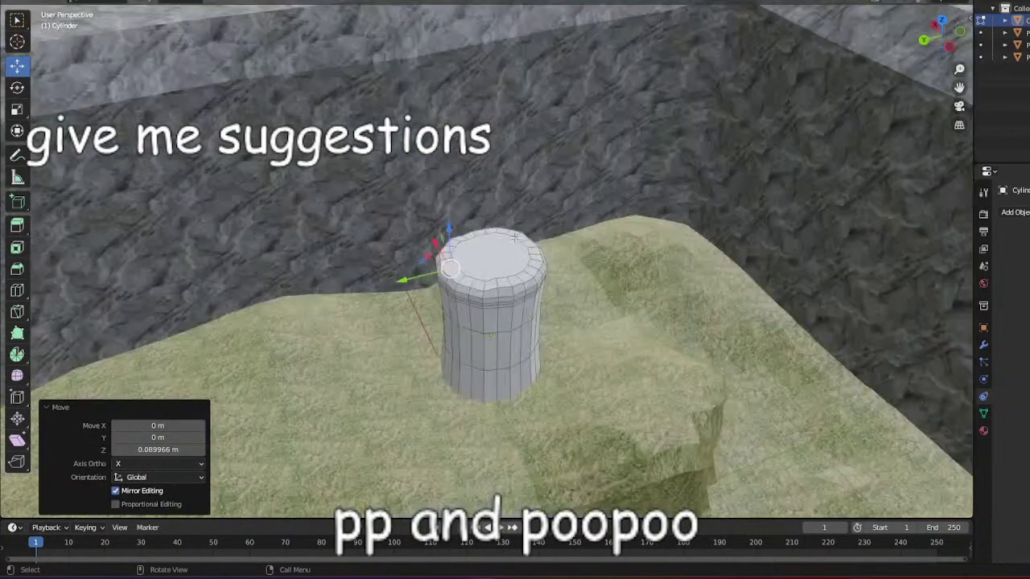
scroll(837, 207, "down", 6)
left_click(839, 207)
scroll(756, 282, "up", 7)
middle_click_drag(754, 285, 649, 206)
scroll(719, 272, "up", 5)
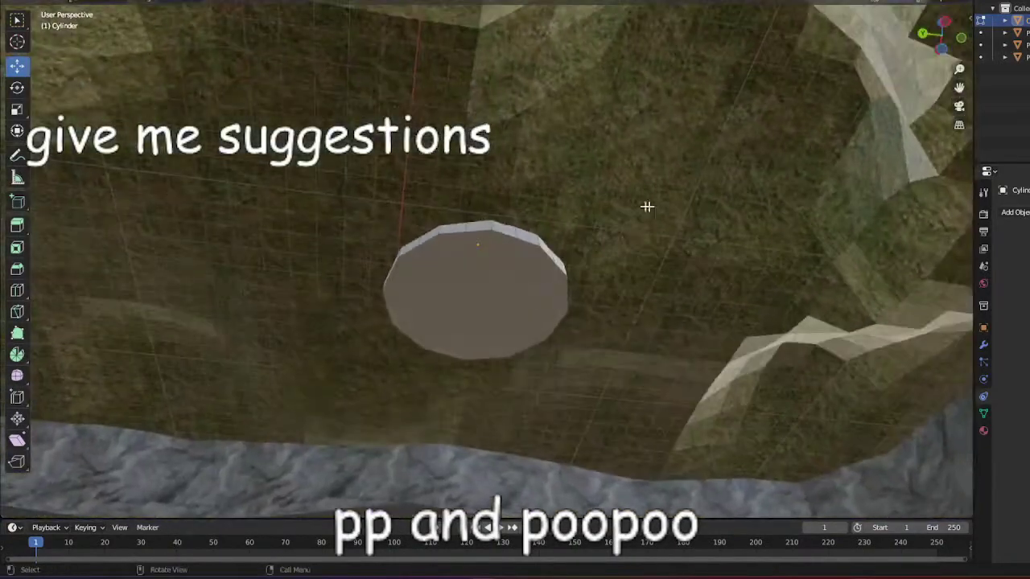
left_click_drag(452, 259, 504, 311)
middle_click_drag(504, 311, 494, 284)
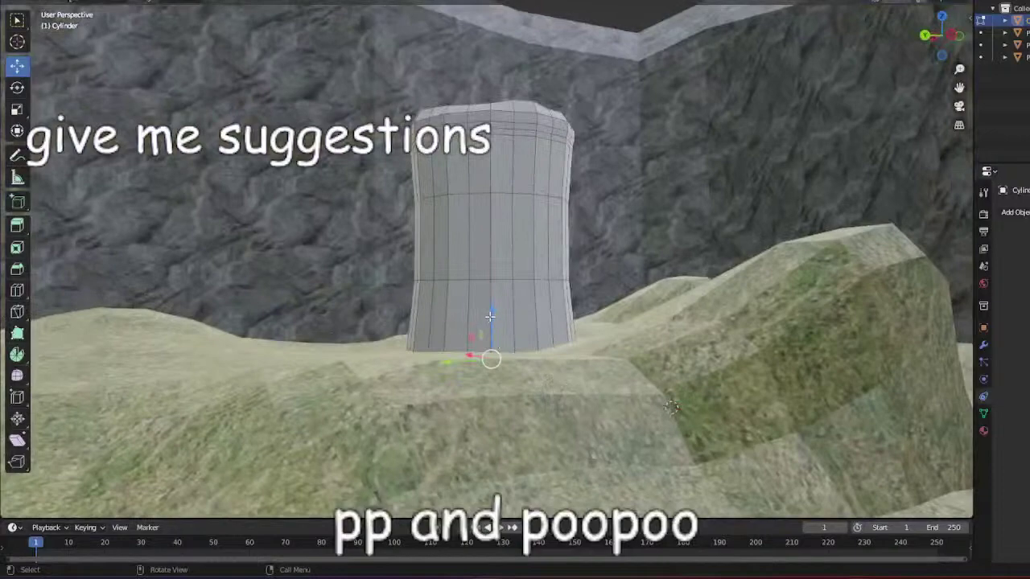
key("g")
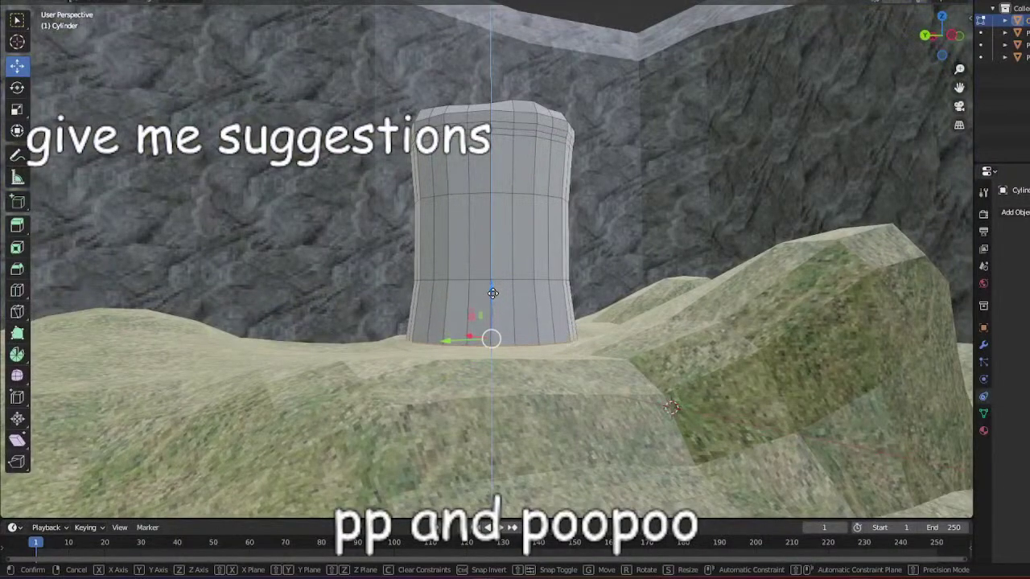
left_click_drag(492, 294, 493, 295)
Return the cylinder to Object Mode and lower it by 0.52179 m in Z into the grass.
left_click(63, 0)
left_click(62, 0)
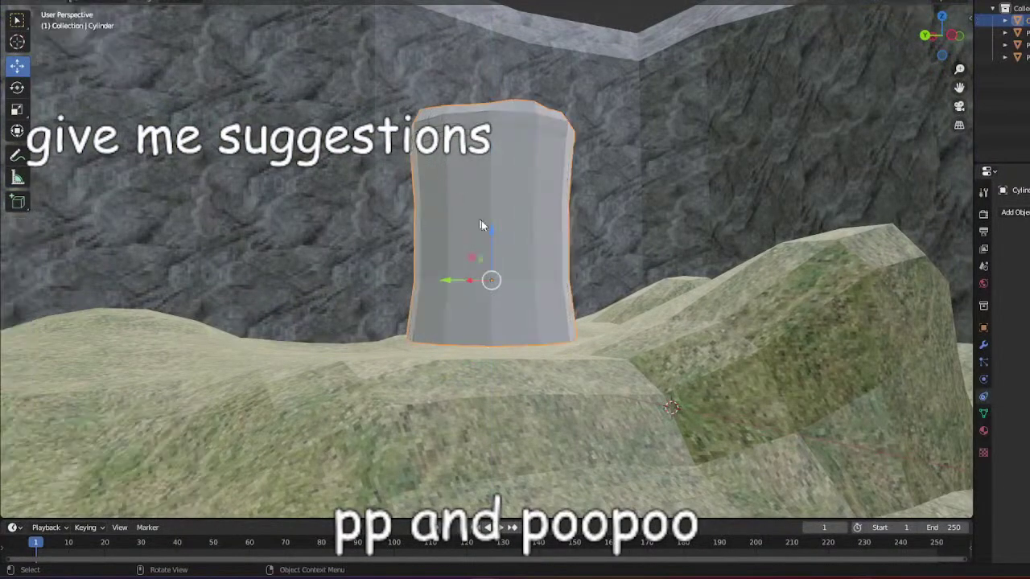
middle_click_drag(481, 226, 515, 237)
key("g")
key("z")
left_click(504, 302)
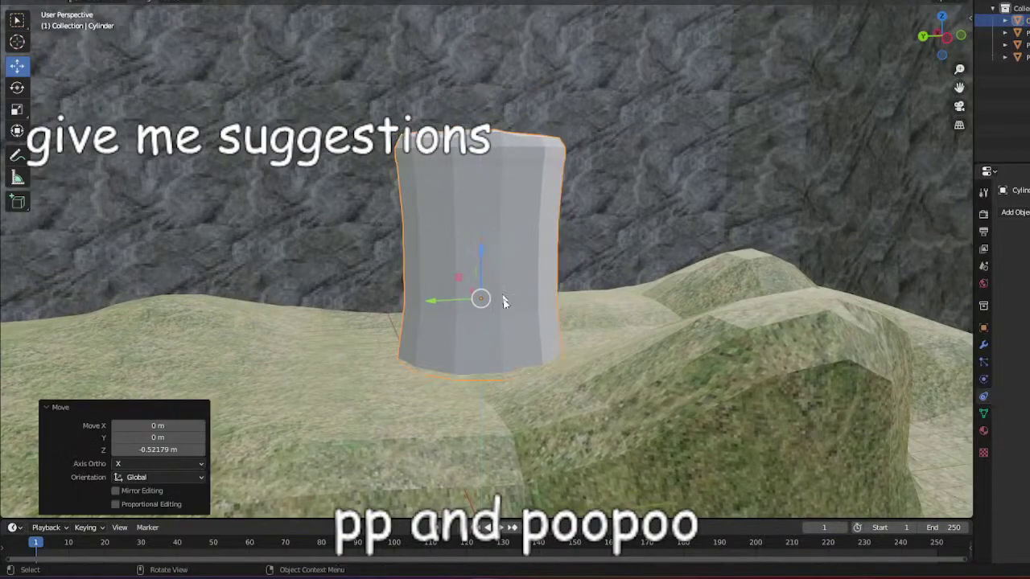
Shift the cylinder across the grass and scale it along X by 1.432.
middle_click_drag(503, 298, 522, 311)
left_click_drag(462, 297, 365, 336)
left_click(22, 112)
middle_click_drag(406, 324, 492, 345)
left_click_drag(451, 324, 610, 323)
Narrow the cylinder along Y and move it 0.64154 m in X and 0.13065 m in Y.
middle_click_drag(610, 323, 477, 375)
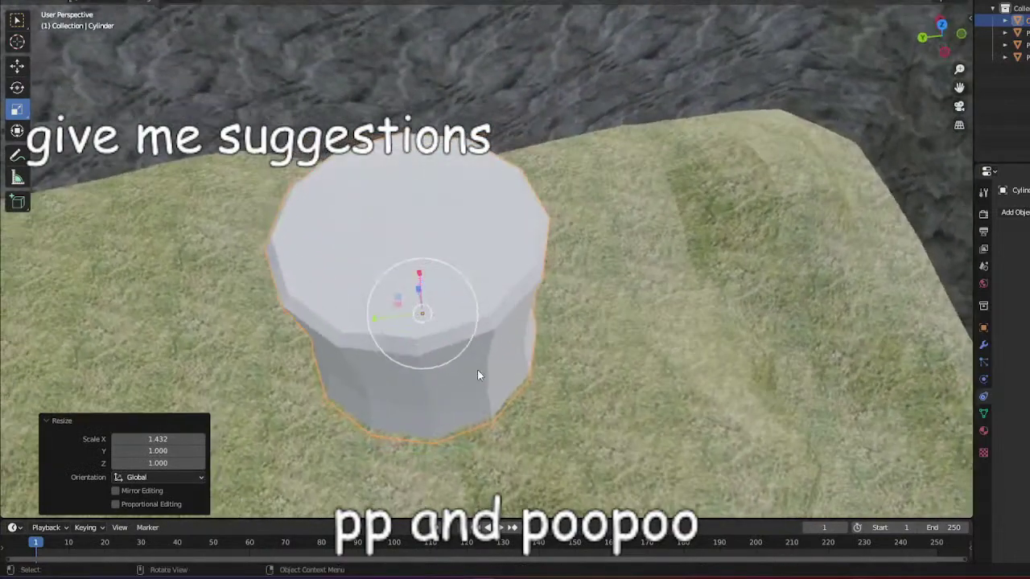
left_click_drag(376, 321, 395, 283)
left_click(21, 71)
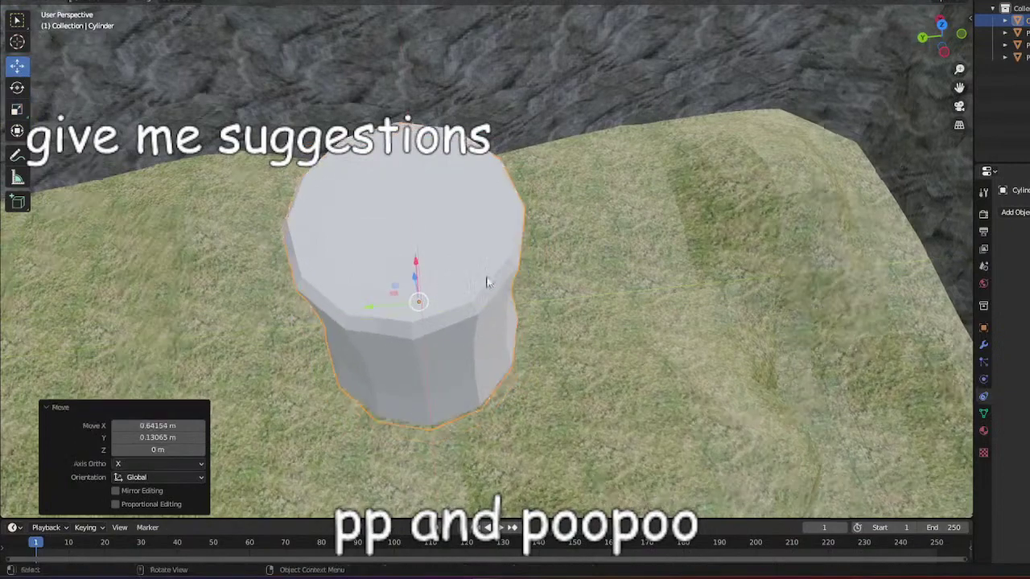
Scale the tower cylinder by 1.068 along Y.
middle_click_drag(486, 278, 336, 300)
left_click(17, 108)
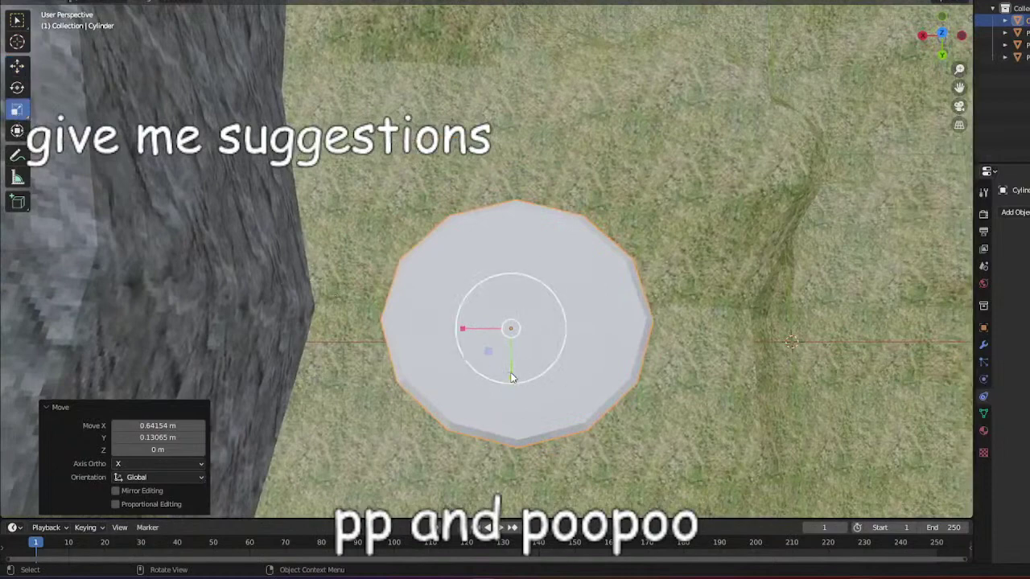
left_click_drag(510, 375, 510, 385)
middle_click_drag(832, 394, 697, 314)
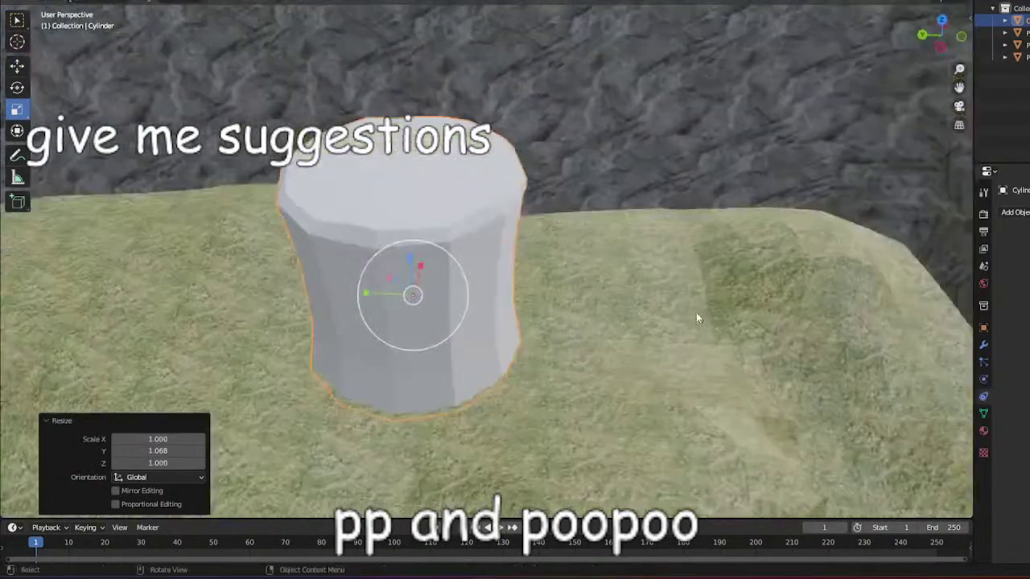
Move the tower cylinder across the grass by 2.1814 m in X and 0.16234 m in Y.
left_click(17, 65)
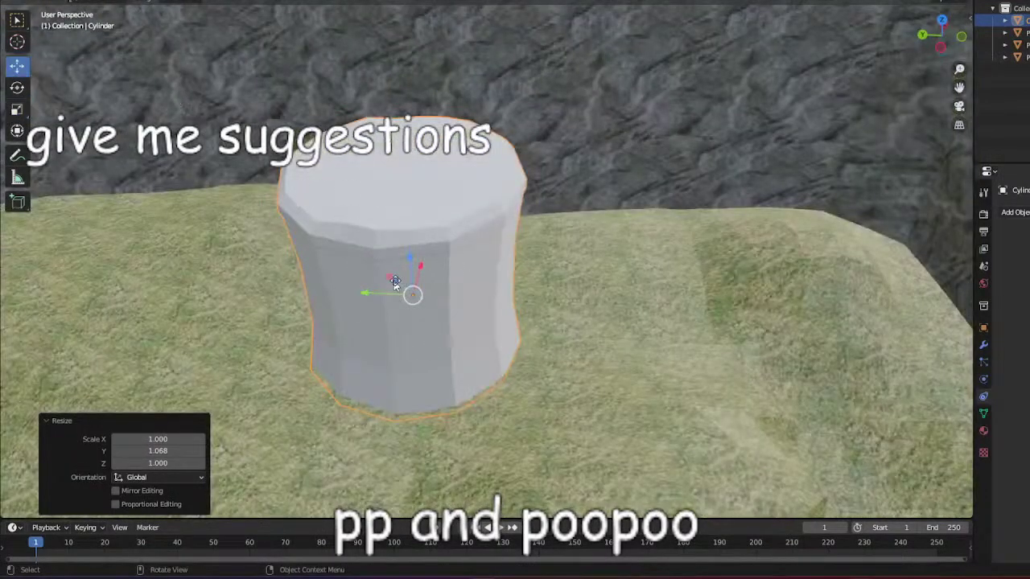
left_click_drag(393, 278, 403, 237)
mouse_move(441, 252)
middle_mouse_down()
mouse_move(485, 199)
mouse_move(676, 273)
mouse_move(396, 270)
mouse_move(345, 220)
mouse_move(454, 220)
mouse_move(433, 245)
middle_mouse_up()
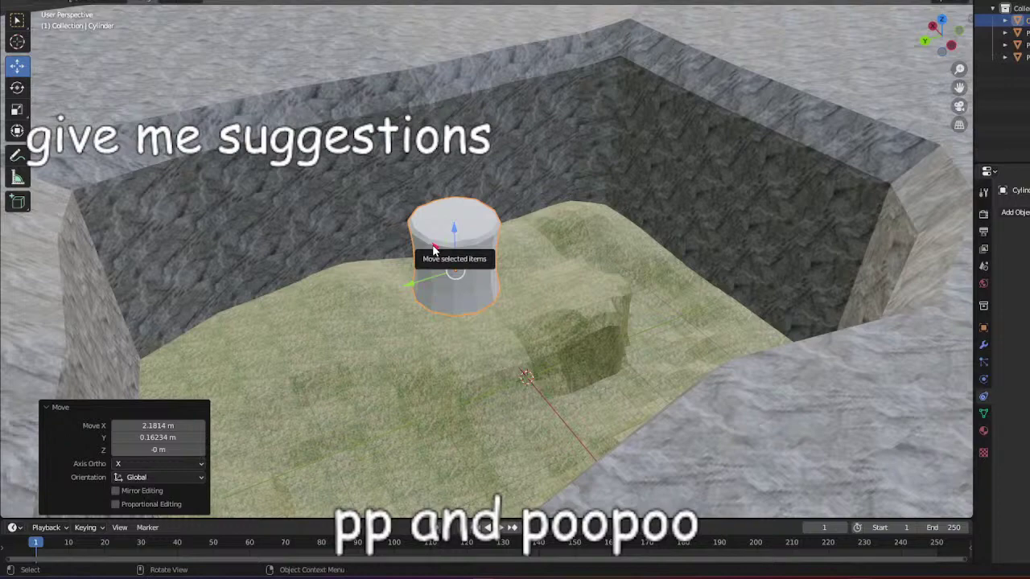
middle_click_drag(620, 389, 604, 376)
scroll(604, 376, "up", 3)
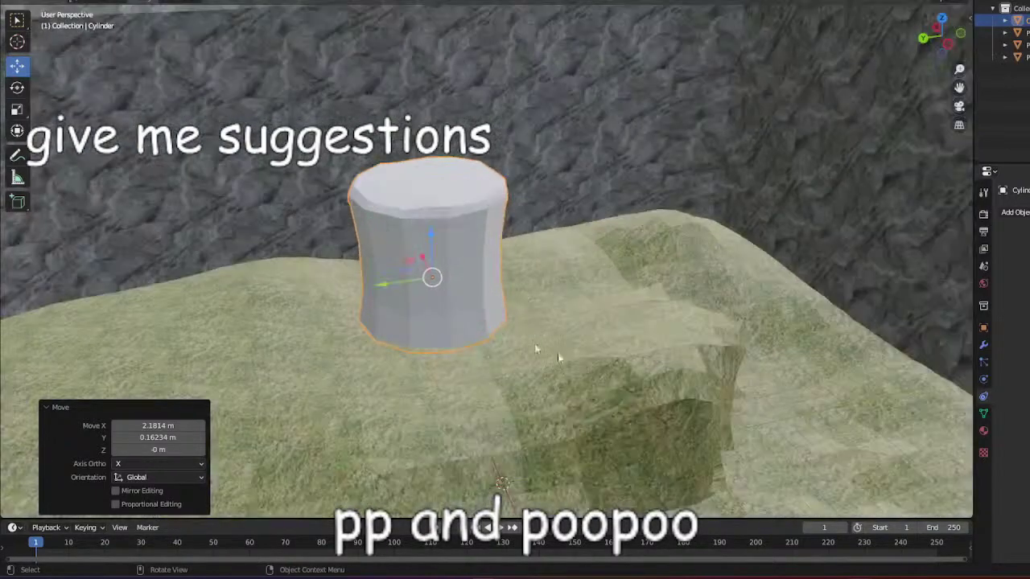
Add a second mesh cylinder at the world origin and reduce its vertex count to 9.
left_click(552, 198)
middle_click_drag(552, 198, 604, 173)
scroll(607, 193, "up", 2)
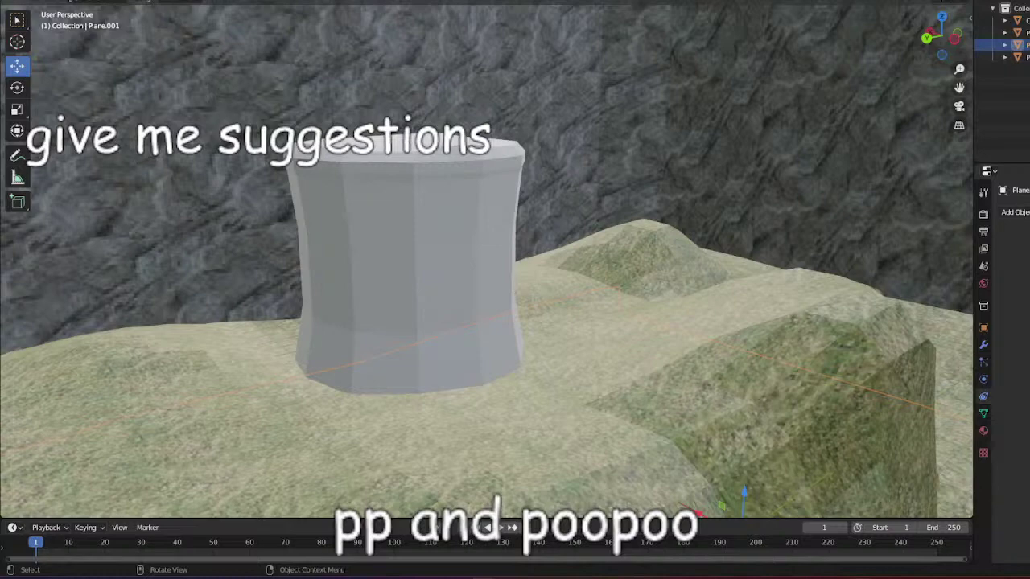
key("shift+a")
mouse_move(194, 3)
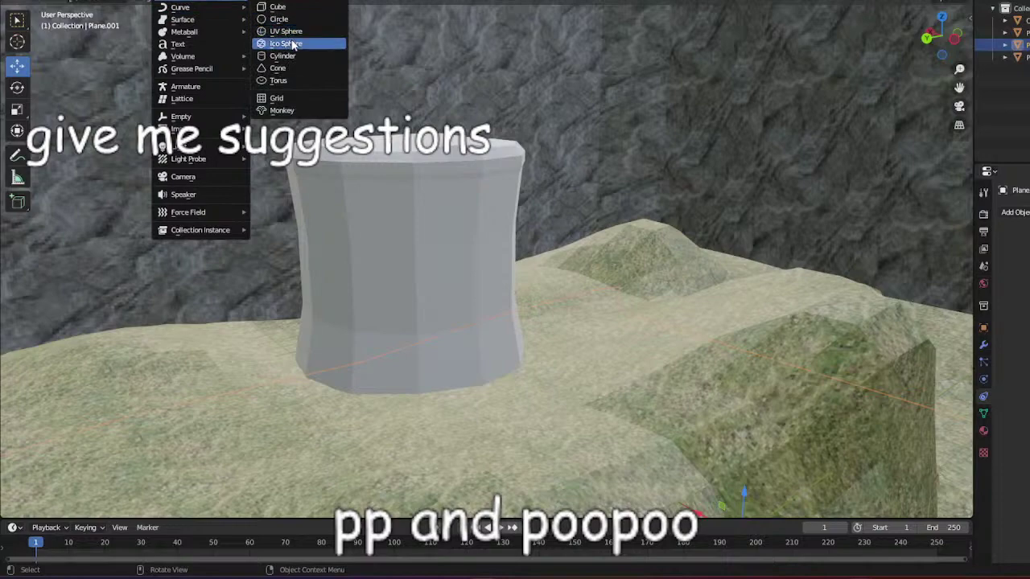
left_click(294, 56)
middle_click_drag(547, 236, 695, 397)
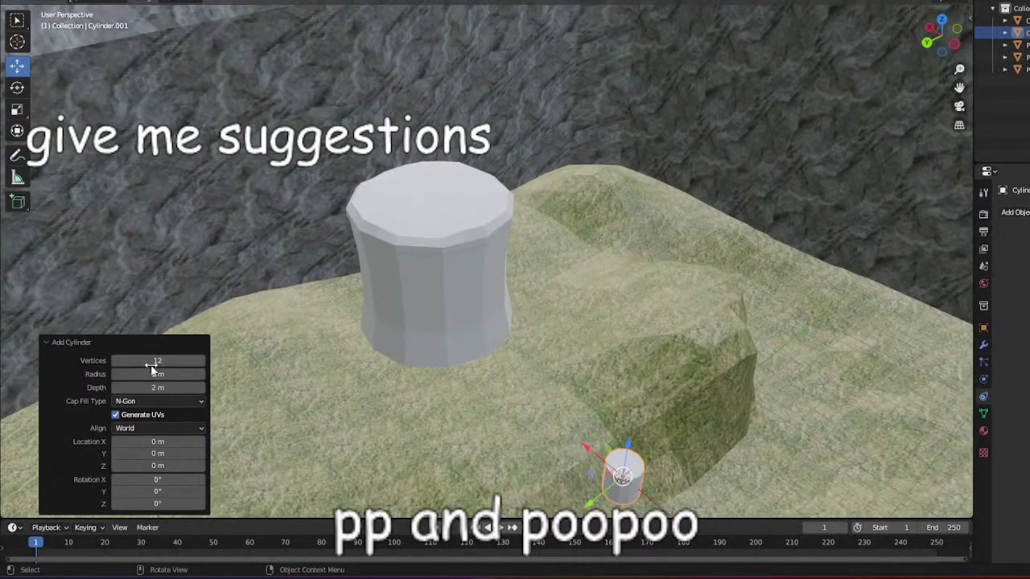
left_click_drag(155, 363, 113, 362)
left_click_drag(726, 213, 729, 214)
Move the small cylinder 12.028 m in X and 0.023245 m in Y to the tower and raise it 4.9298 m in Z.
key("g")
left_click(435, 341)
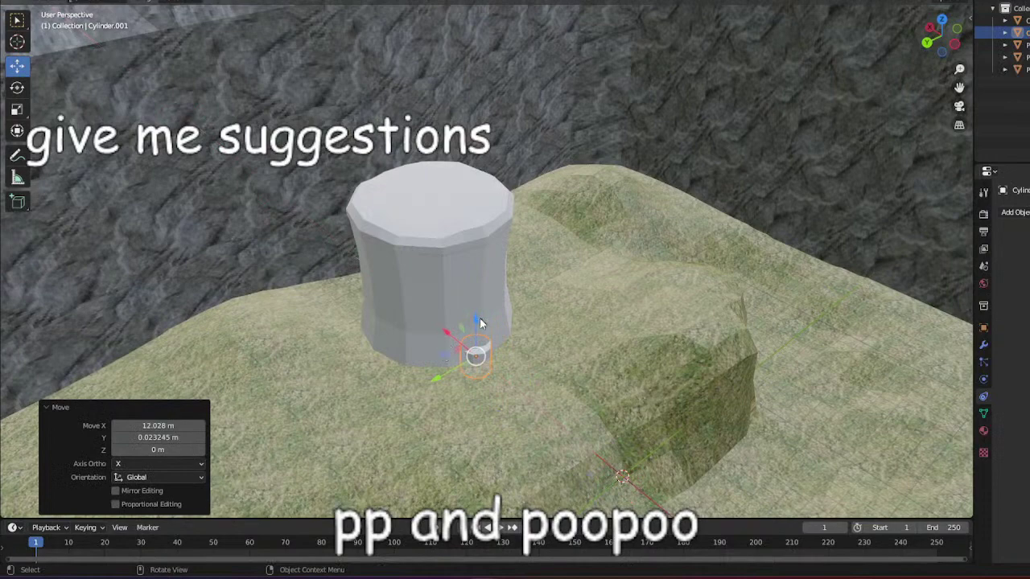
key("g")
key("z")
left_click(462, 256)
scroll(552, 312, "up", 4)
middle_click_drag(551, 311, 496, 264)
Rotate the small cylinder onto its side so it points into the tower wall, turning it -13° about Z.
left_click(17, 87)
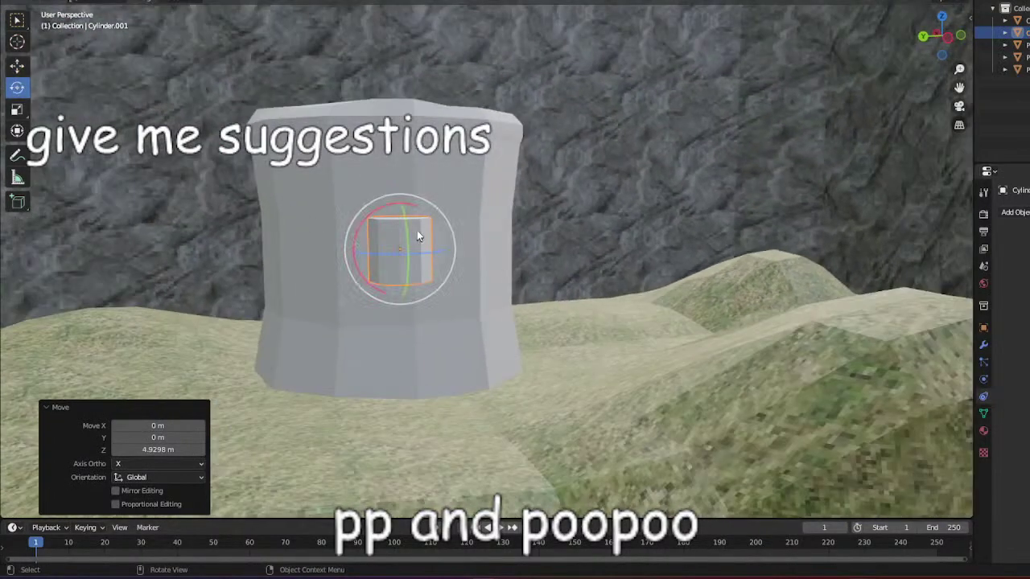
left_click_drag(407, 222, 404, 250)
middle_click_drag(460, 251, 660, 219)
scroll(443, 240, "up", 1)
left_click_drag(666, 222, 659, 217)
middle_click_drag(658, 213, 425, 382)
left_click_drag(361, 362, 298, 354)
middle_click_drag(188, 189, 185, 152)
Scale the small cylinder uniformly by 1.507 and turn it slightly about Z to face out of the tower wall.
left_click(17, 109)
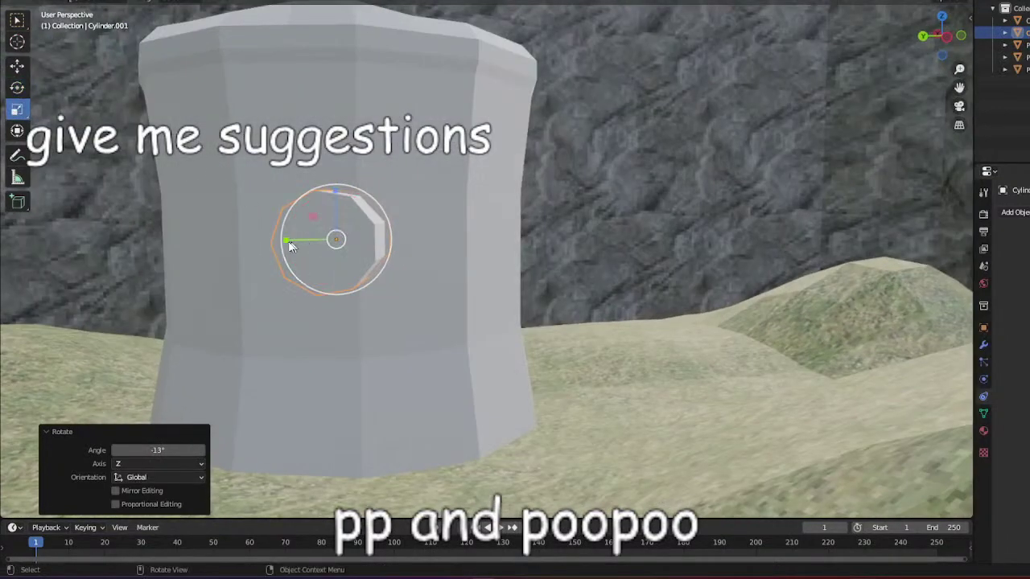
left_click_drag(283, 235, 244, 243)
middle_click_drag(244, 244, 553, 254)
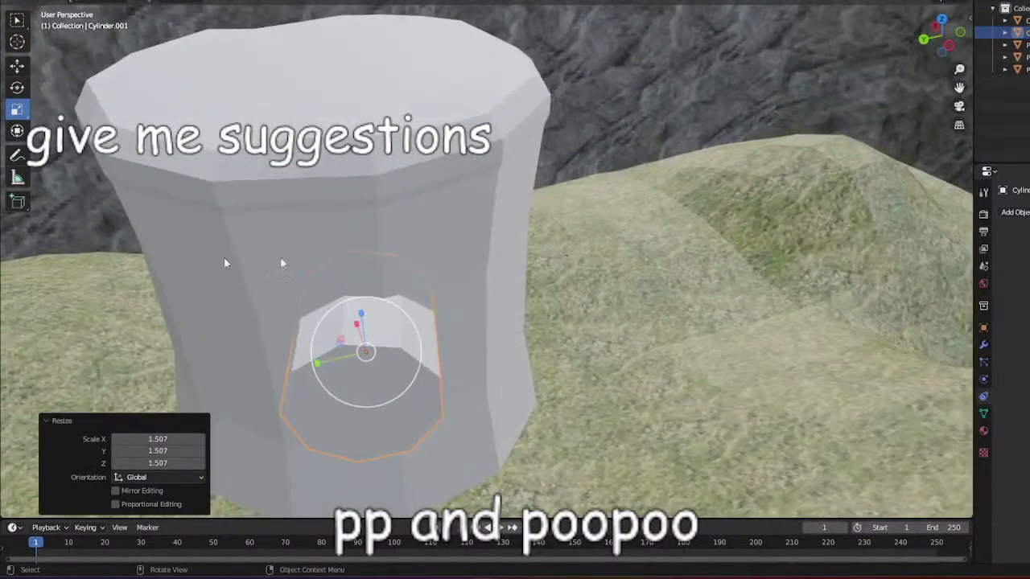
middle_click_drag(90, 206, 116, 229)
left_click(17, 87)
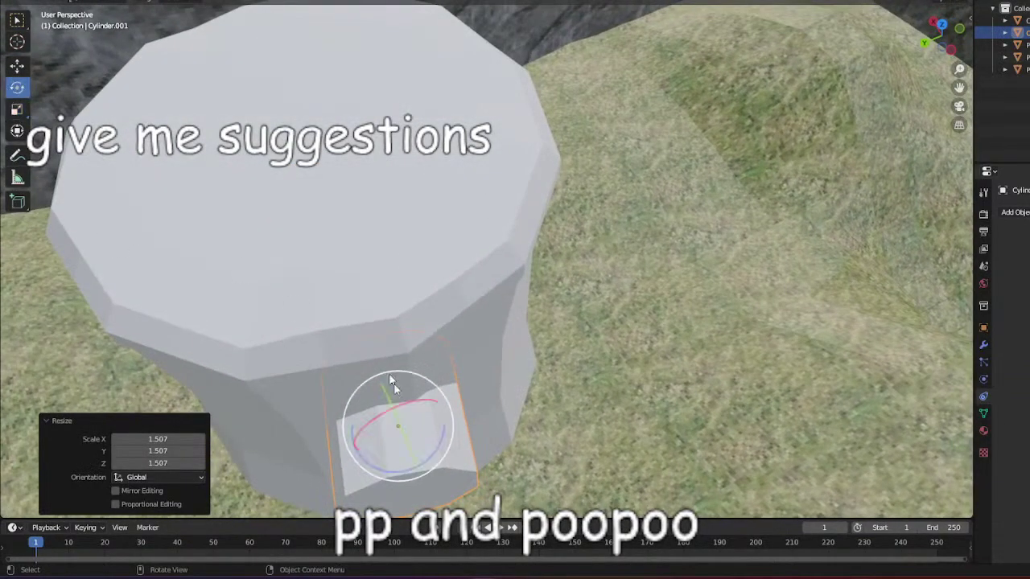
left_click_drag(406, 471, 399, 473)
left_click(559, 369)
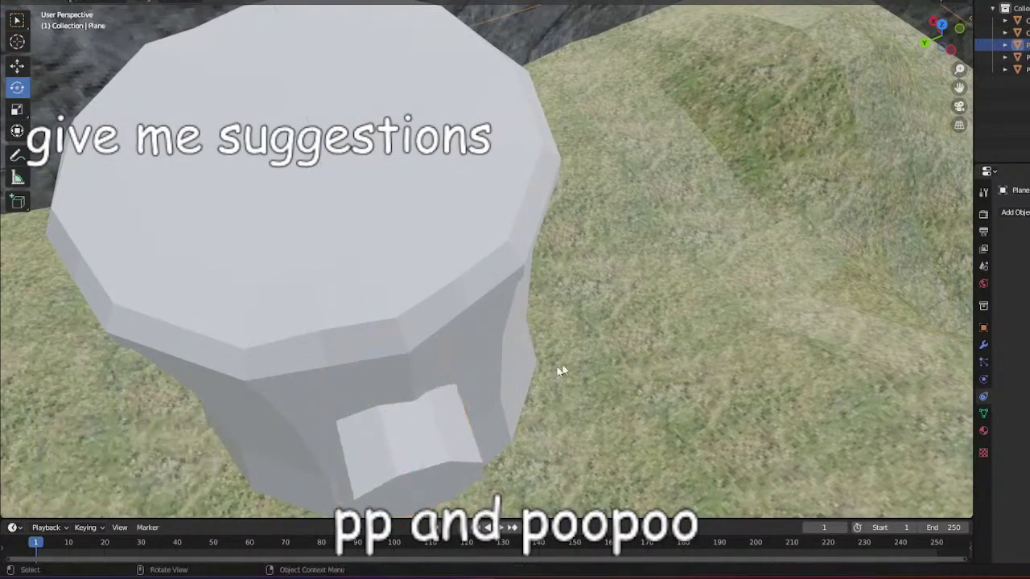
left_click(509, 372)
middle_click_drag(509, 372, 515, 283)
scroll(488, 288, "up", 2)
left_click(74, 1)
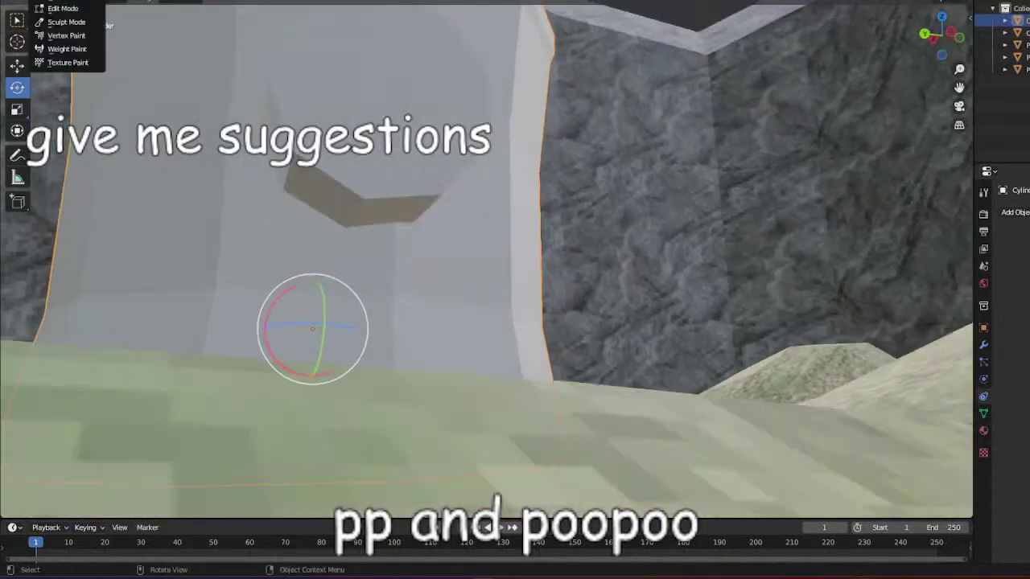
left_click(75, 9)
left_click(345, 214)
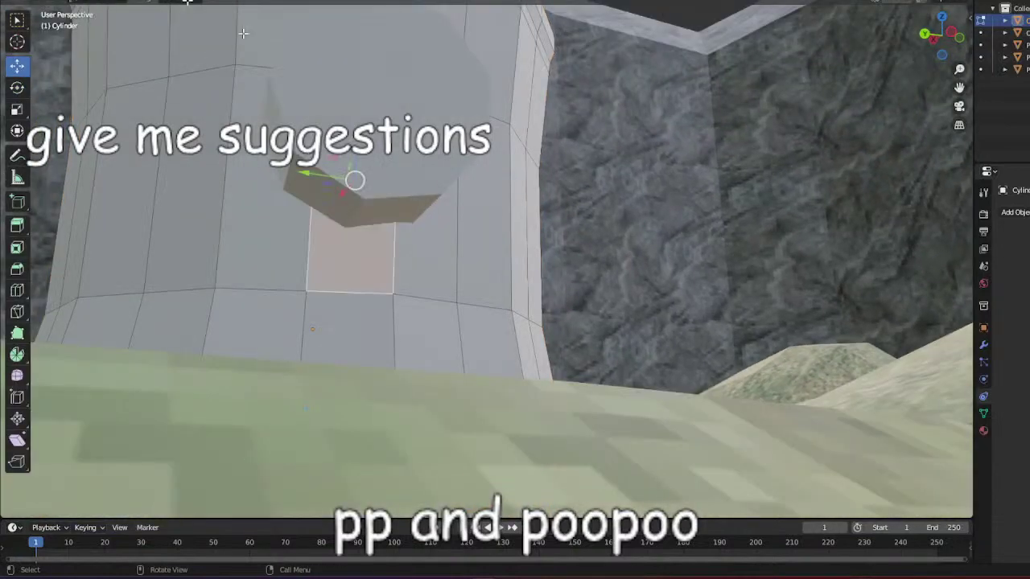
Return to Object Mode, select the small side cylinder and enter Edit Mode on it.
left_click(60, 3)
left_click(64, 5)
left_click(76, 7)
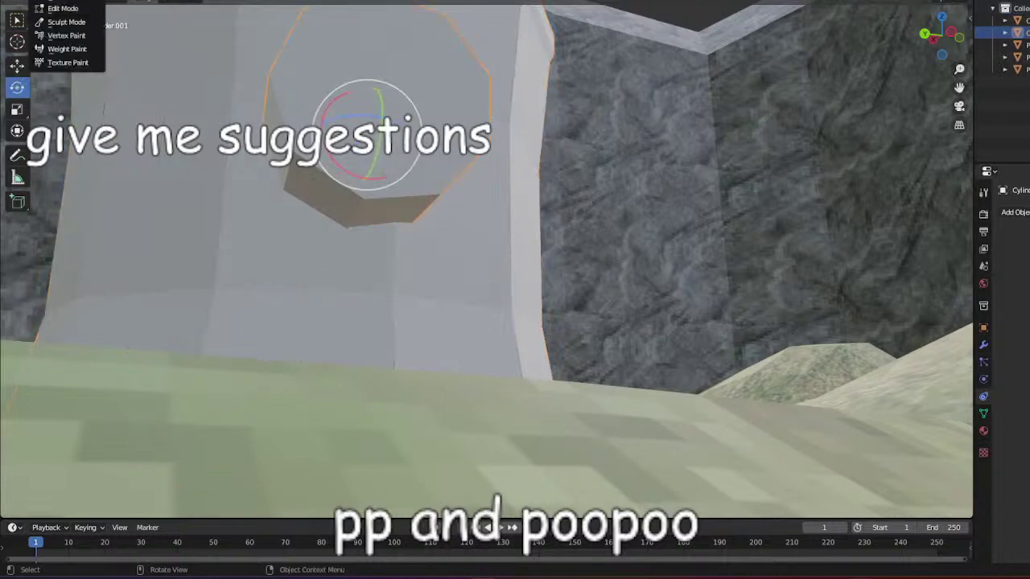
left_click(66, 16)
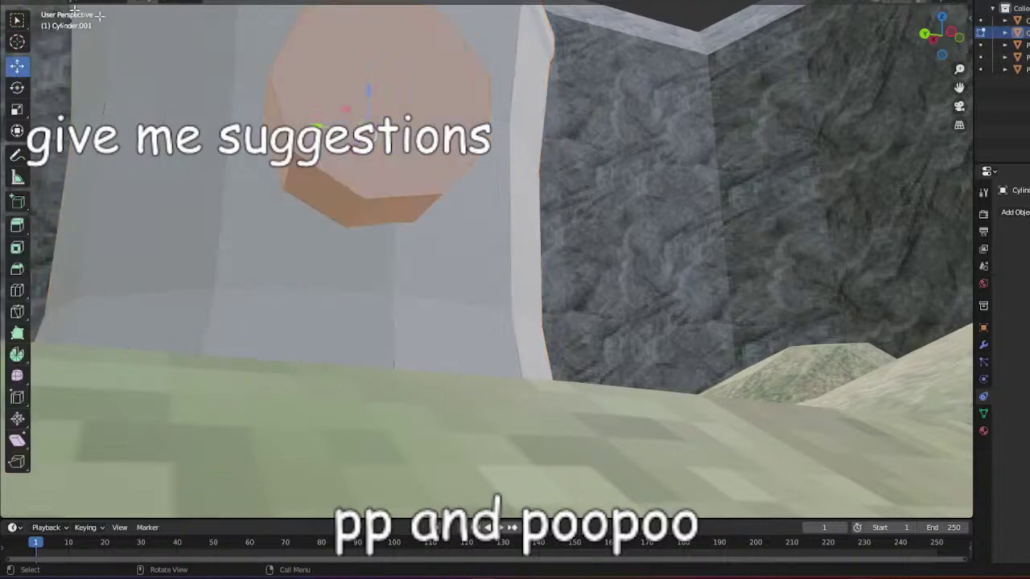
Try to level the underside of the small cylinder by shifting its lower geometry along Y.
left_click(344, 207)
middle_click_drag(335, 193, 314, 205)
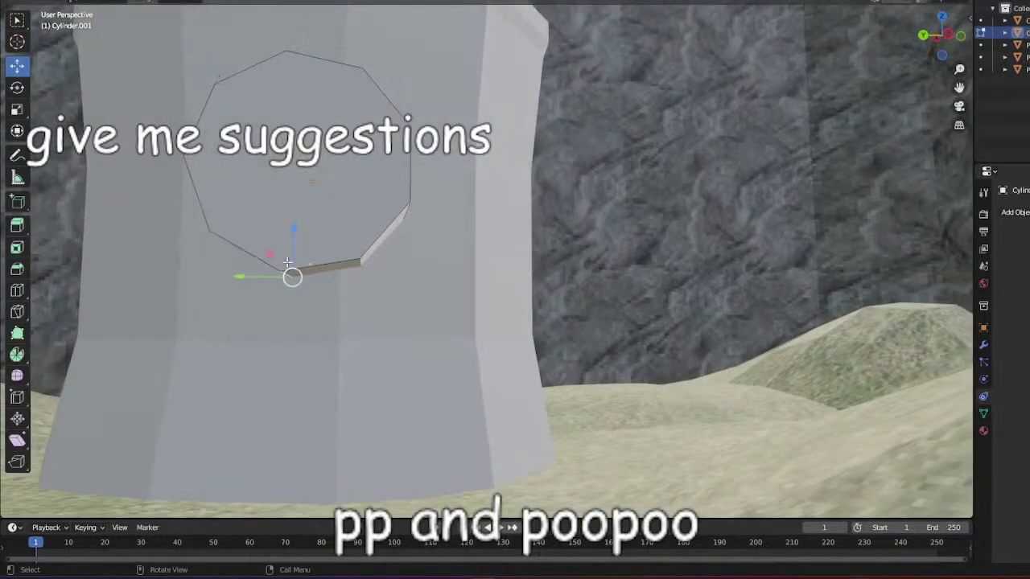
key("g")
key("y")
left_click_drag(250, 237, 243, 242)
left_click(360, 261)
key("g")
key("y")
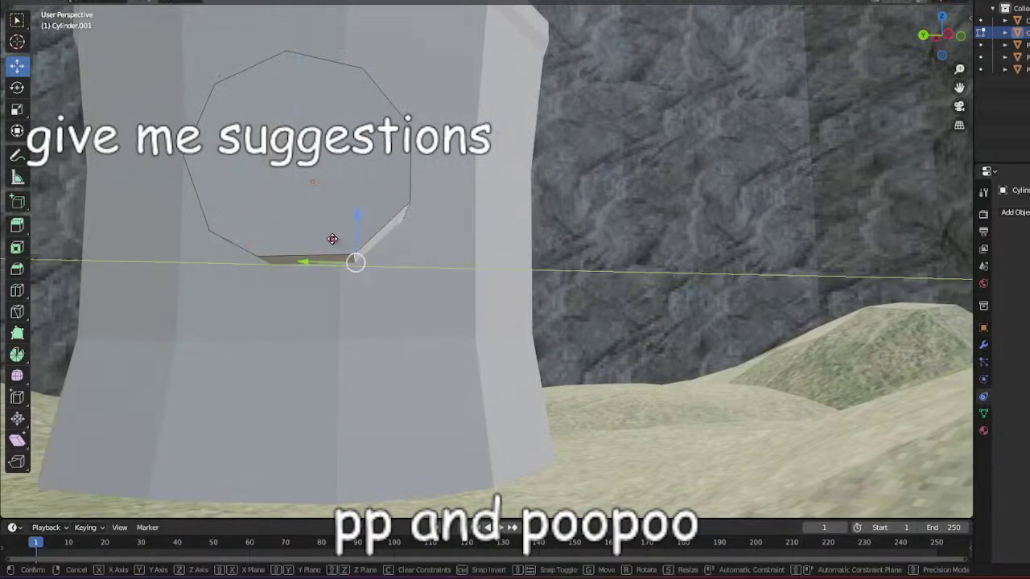
left_click_drag(319, 231, 321, 232)
middle_click_drag(322, 232, 344, 250)
left_click(349, 295)
left_click(340, 240)
left_click(336, 235)
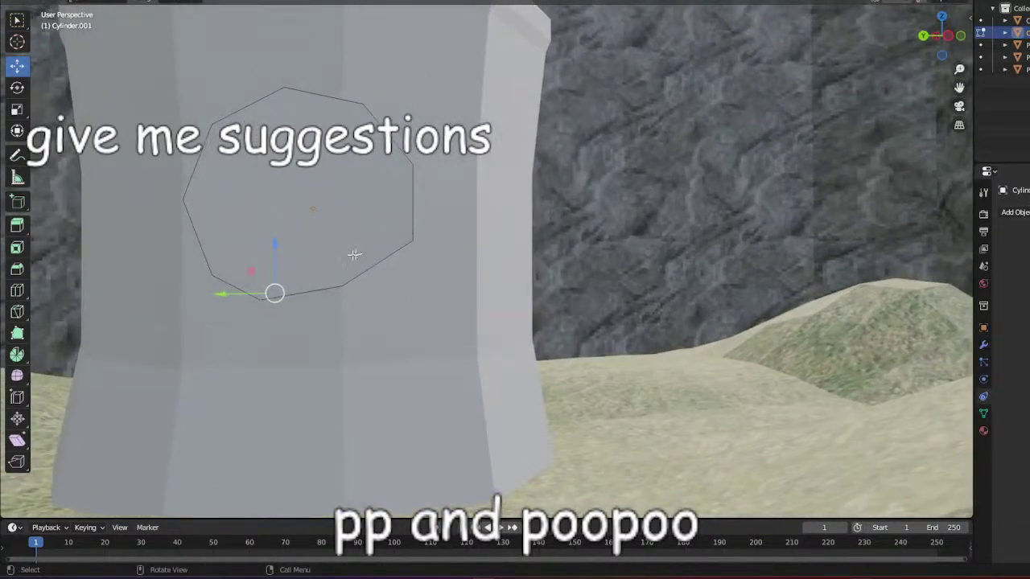
Undo the shifts made to the small cylinder's lower geometry.
key("ctrl+z")
key("ctrl+z")
key("ctrl+z")
key("ctrl+z")
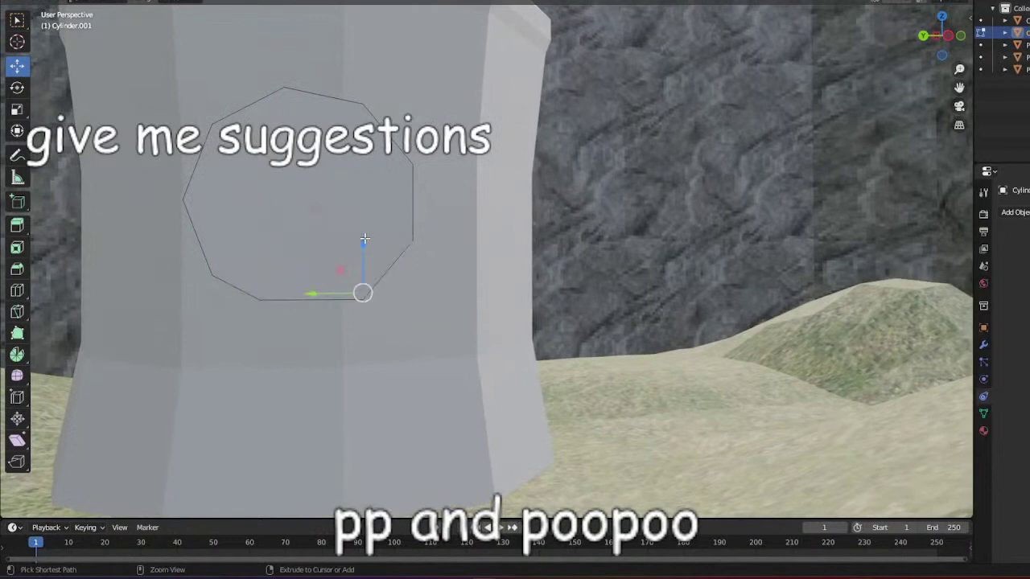
key("ctrl+z")
key("ctrl+z")
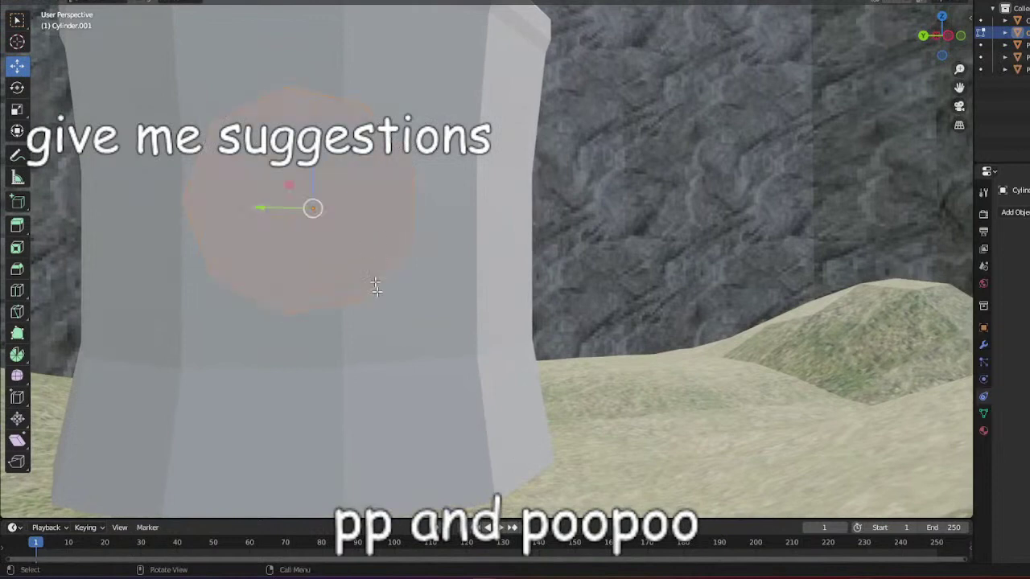
Rotate the small cylinder's whole mesh about X until one flat side faces down, and return to Object Mode.
left_click(17, 87)
left_click_drag(276, 221, 285, 250)
left_click(378, 282)
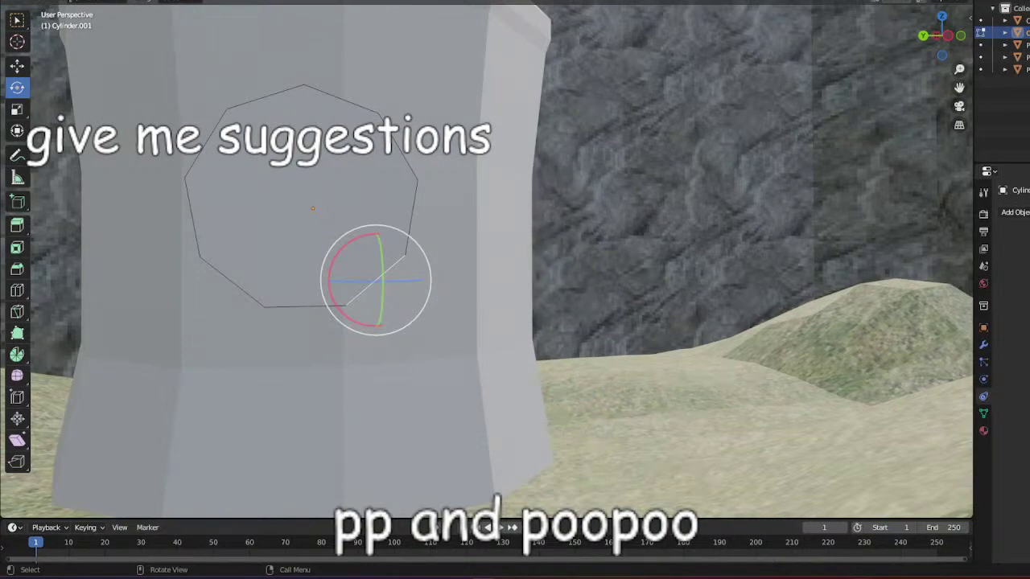
scroll(642, 245, "down", 4)
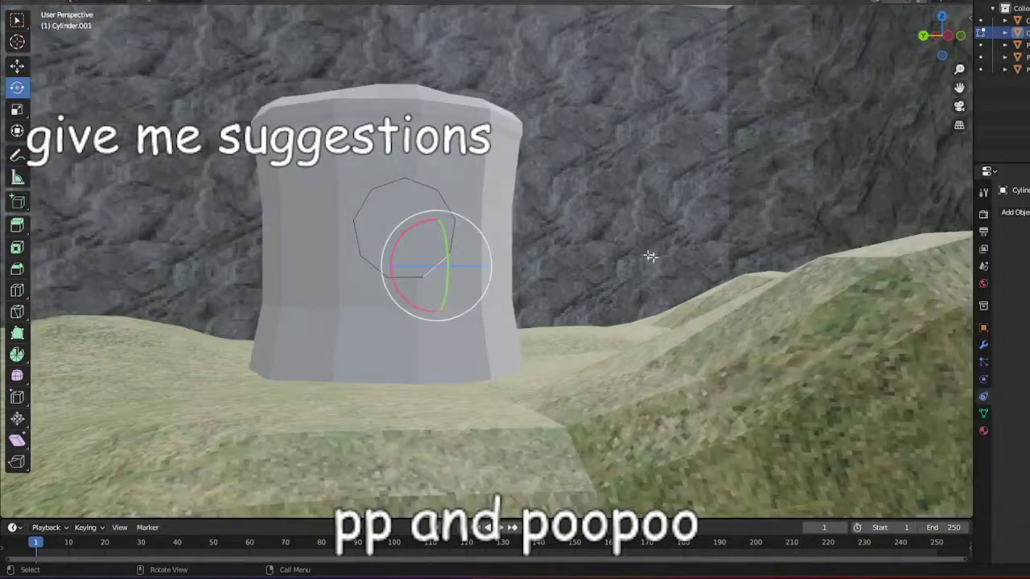
middle_click_drag(650, 258, 689, 297)
left_click(395, 274)
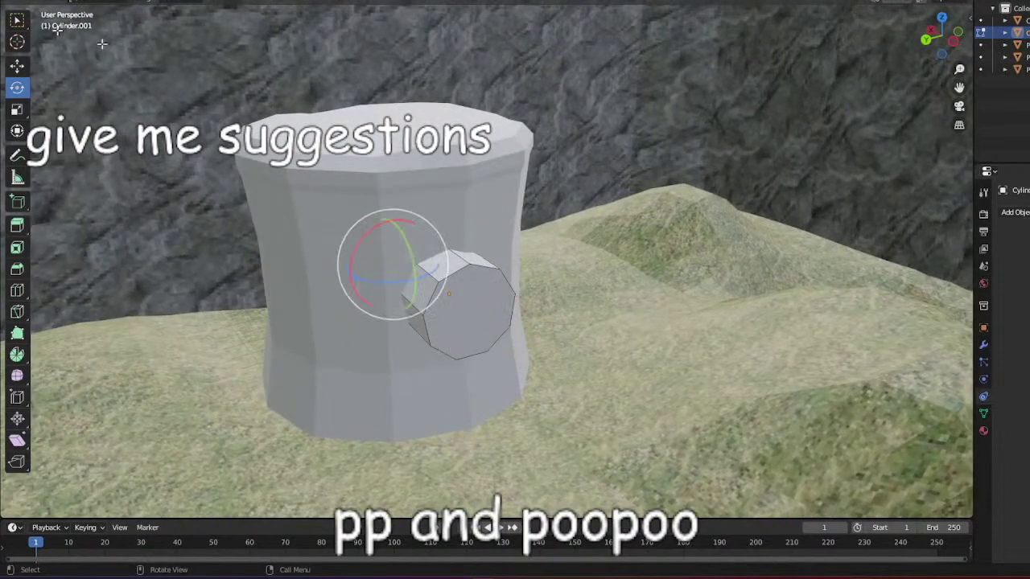
left_click(66, 0)
left_click(66, 2)
Add a Boolean modifier to the tower and try to pick the small side cylinder as its object.
left_click(505, 221)
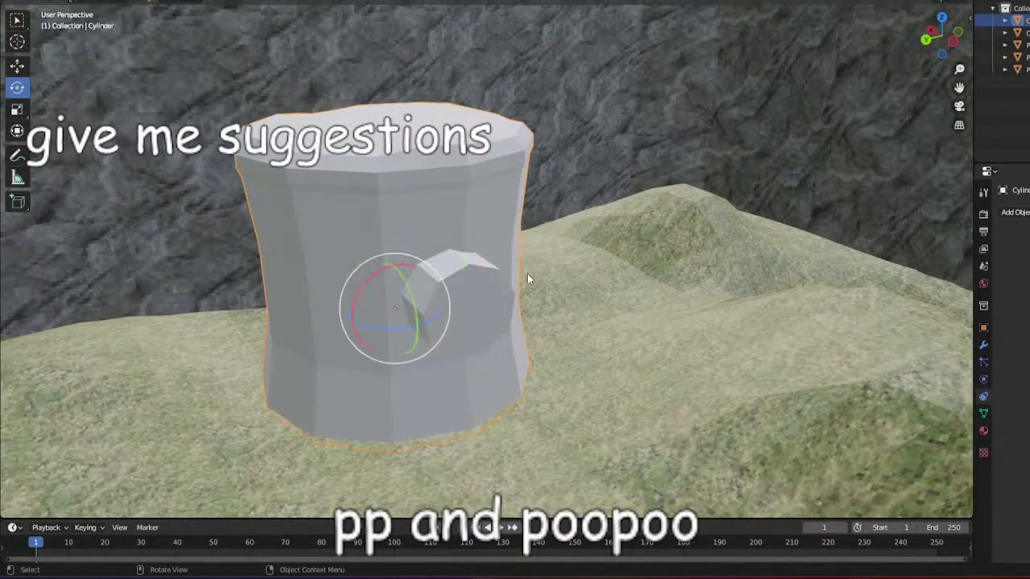
left_click(1016, 212)
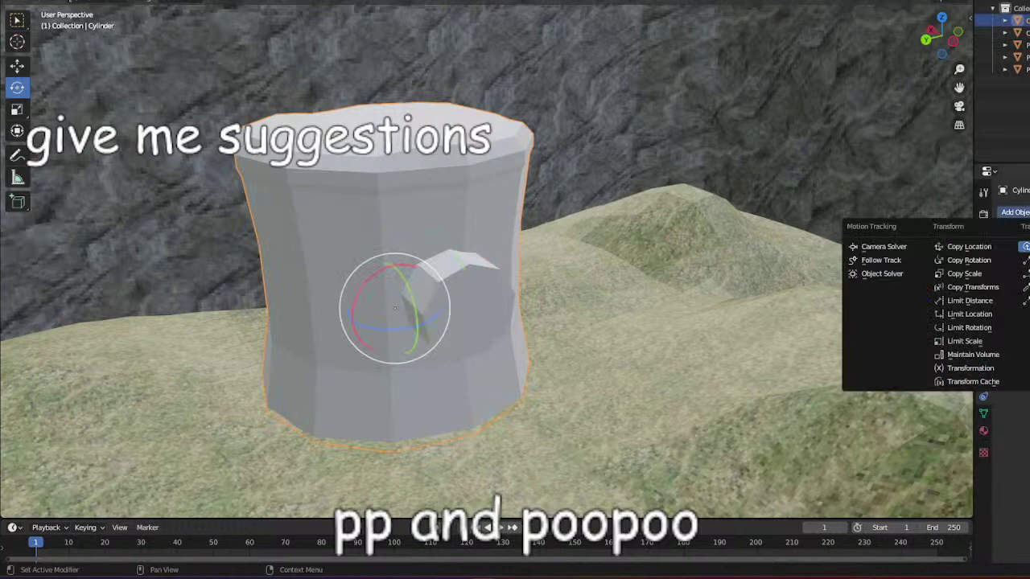
key("Escape")
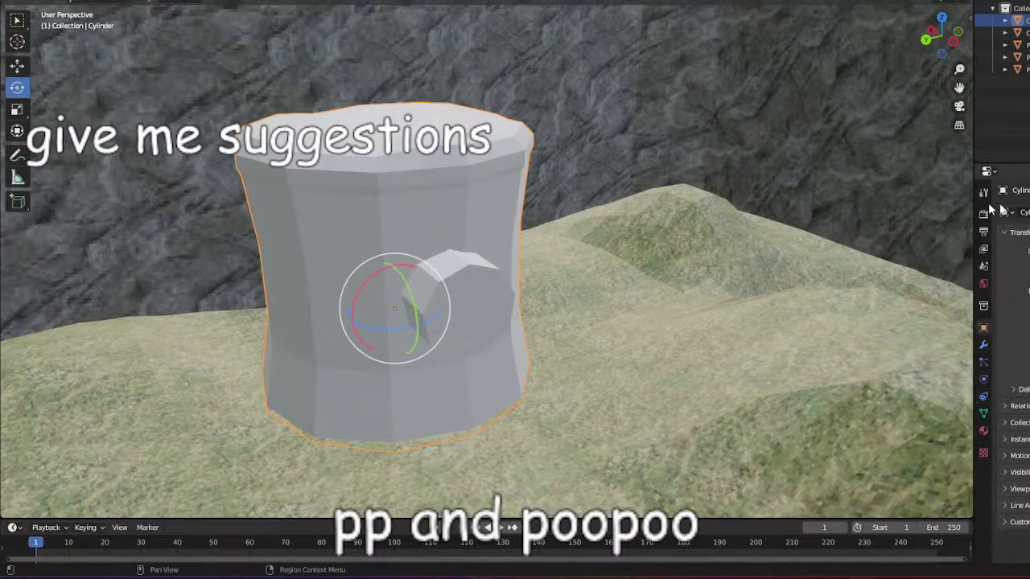
left_click(982, 347)
left_click(1014, 212)
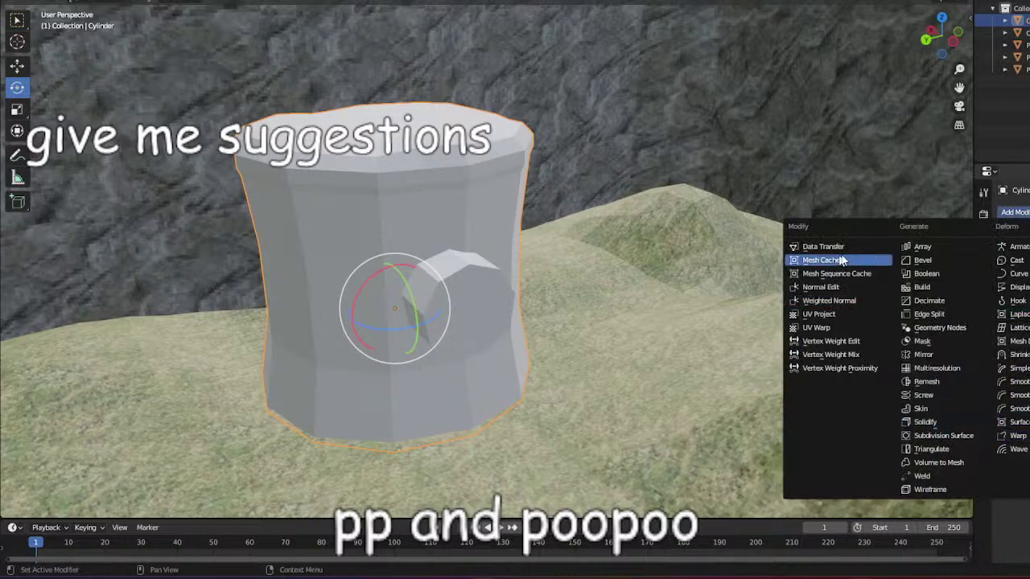
left_click(958, 278)
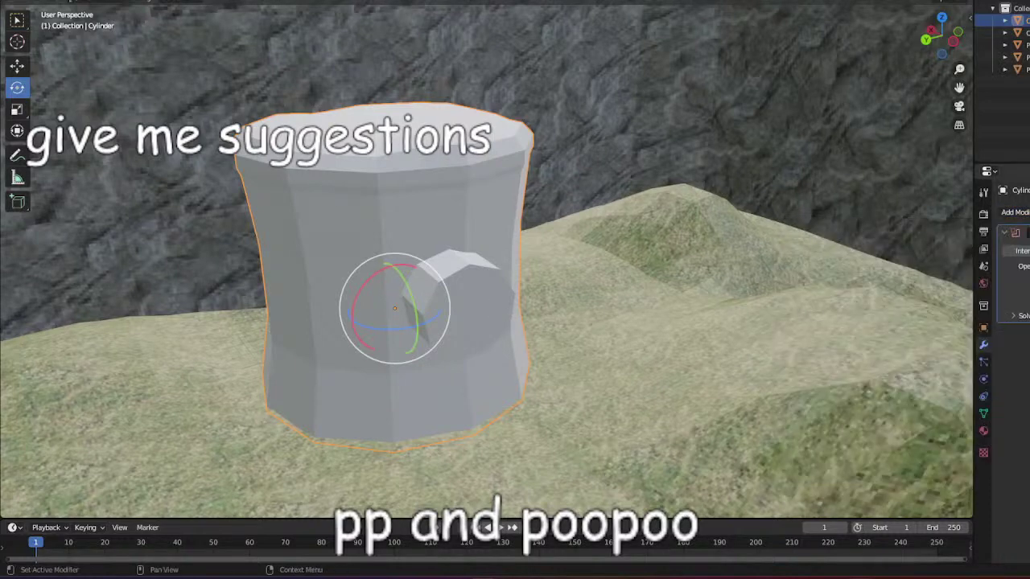
left_click(472, 311)
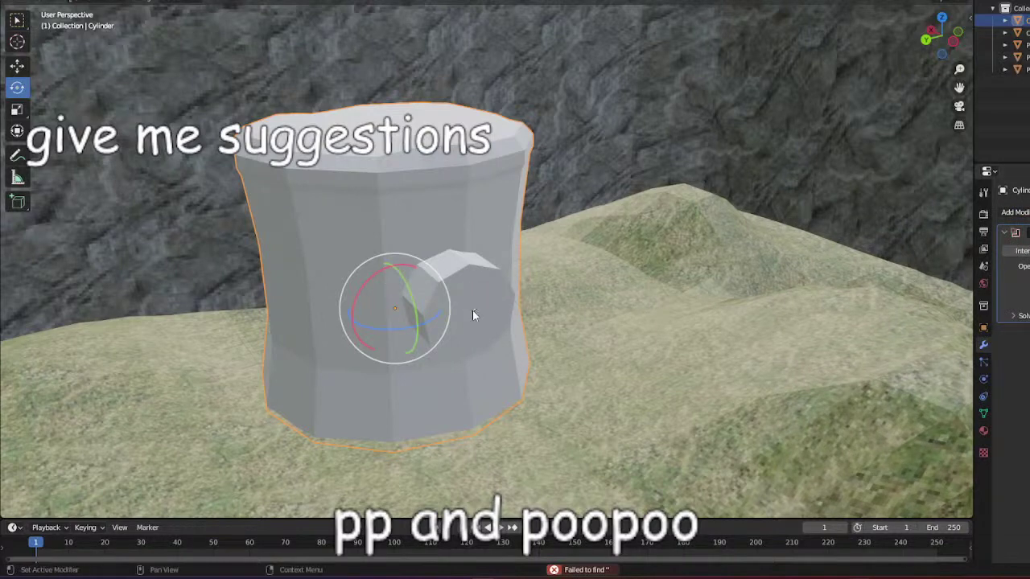
Try moving the small cylinder out of the tower by -1.2074 m in X and -4.3764 m in Y, undo it and reselect the tower.
left_click(460, 298)
left_click(17, 66)
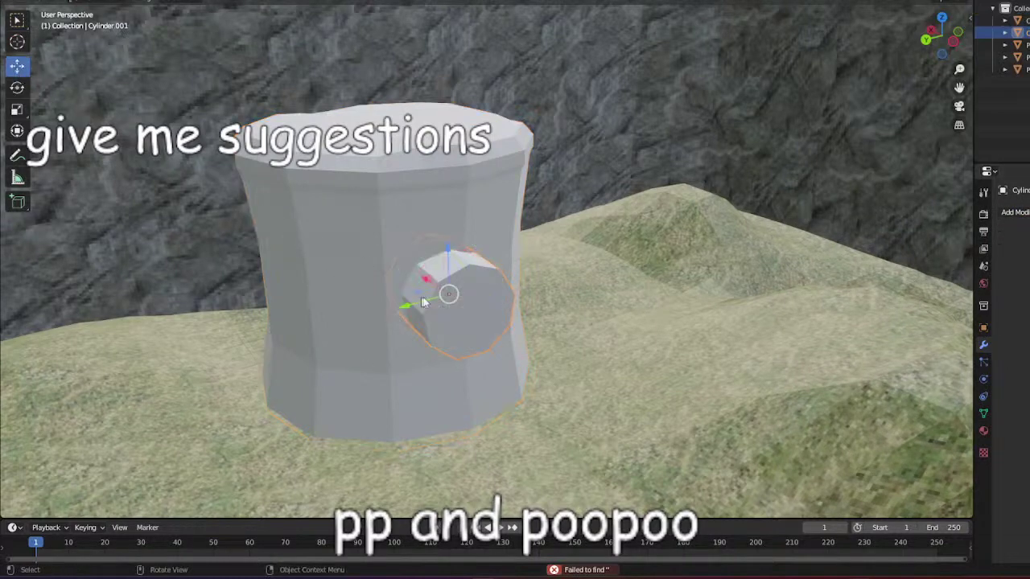
left_click_drag(424, 302, 566, 276)
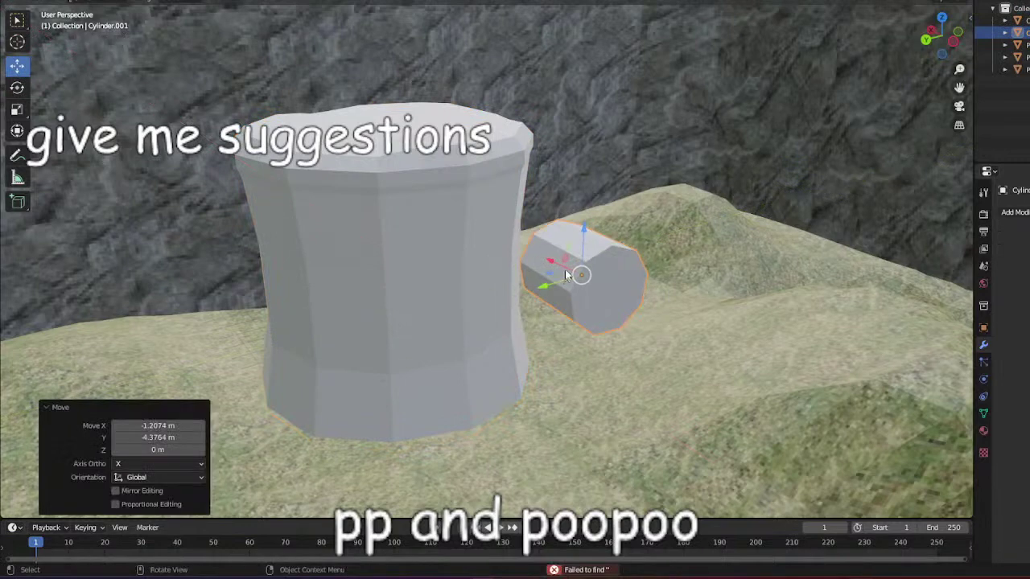
key("ctrl+z")
left_click(443, 212)
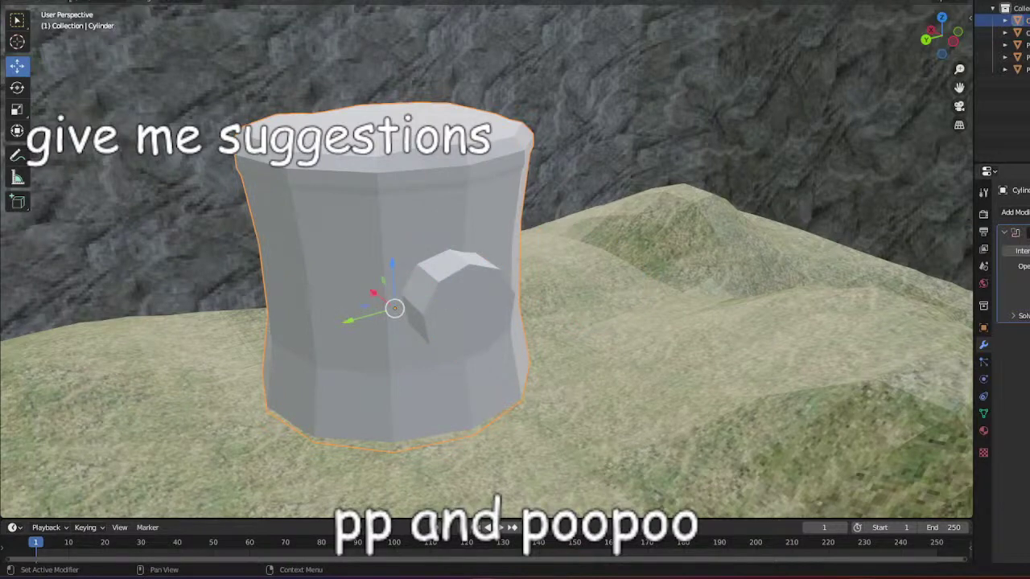
Pick the small side cylinder as the tower's Boolean object, try the Intersect operation and switch to another one.
left_click(1028, 282)
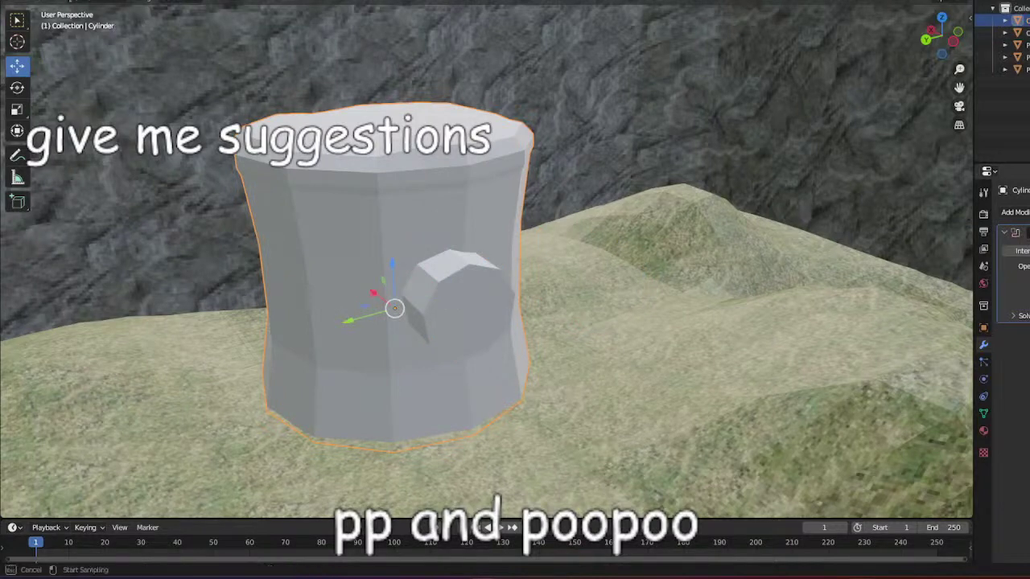
left_click(466, 280)
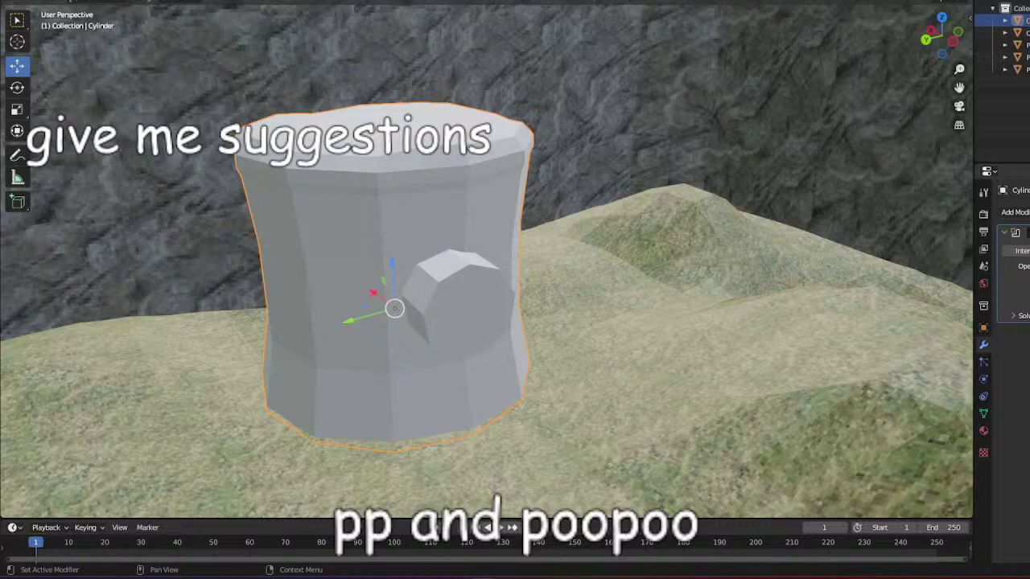
left_click(1017, 251)
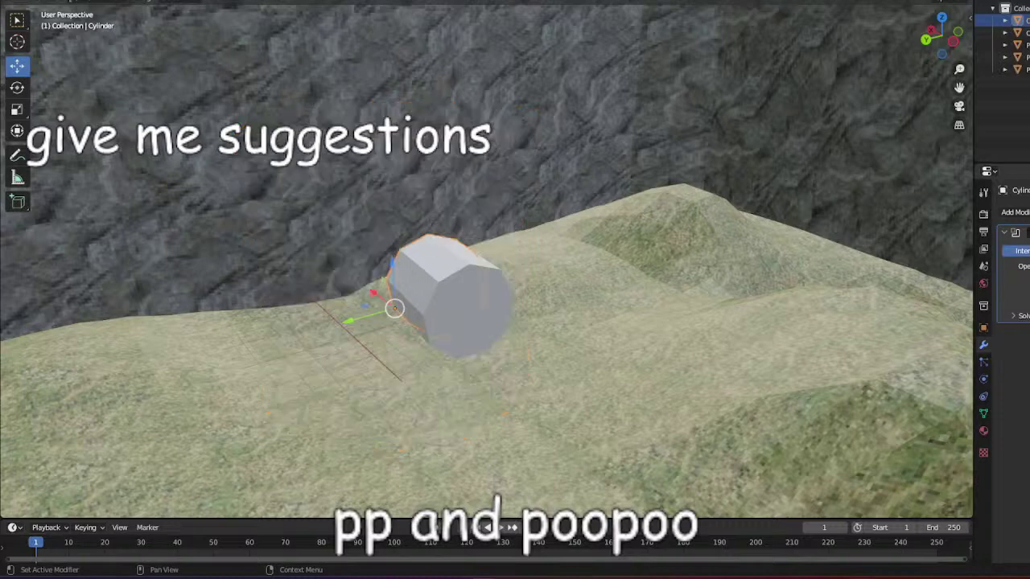
left_click(1029, 251)
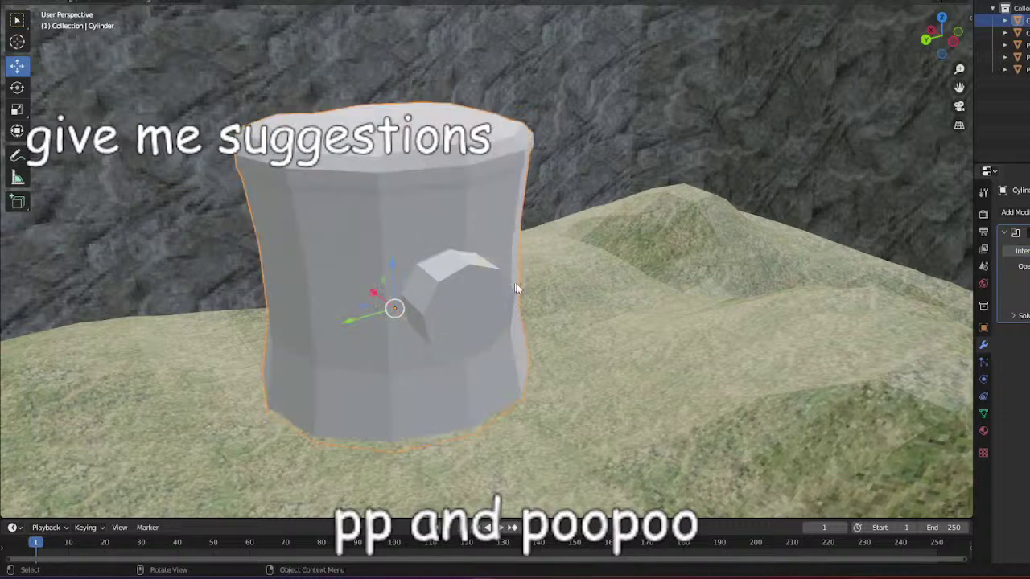
Try moving the small cylinder -1.7514 m along Y out of the tower, and undo the move.
left_click(471, 295)
left_click_drag(410, 302, 457, 290)
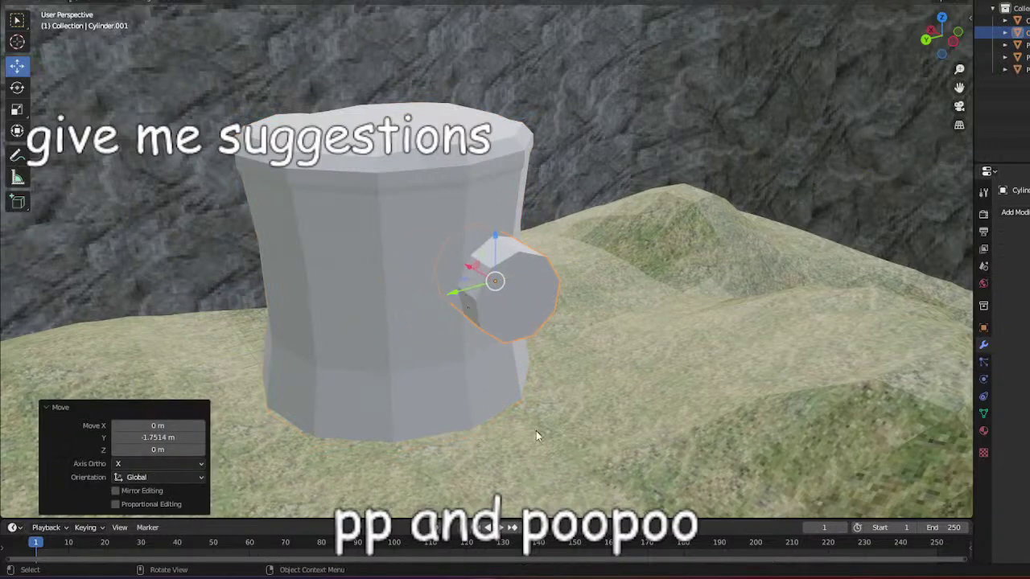
key("ctrl+z")
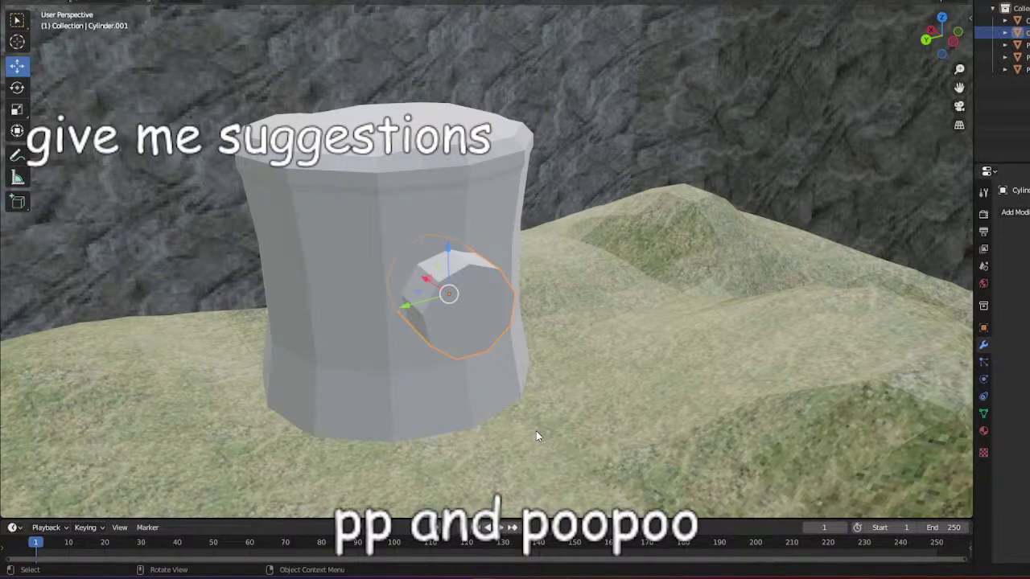
Try applying the tower's Boolean modifier and moving the small cylinder away from it, and undo these changes.
left_click(367, 245)
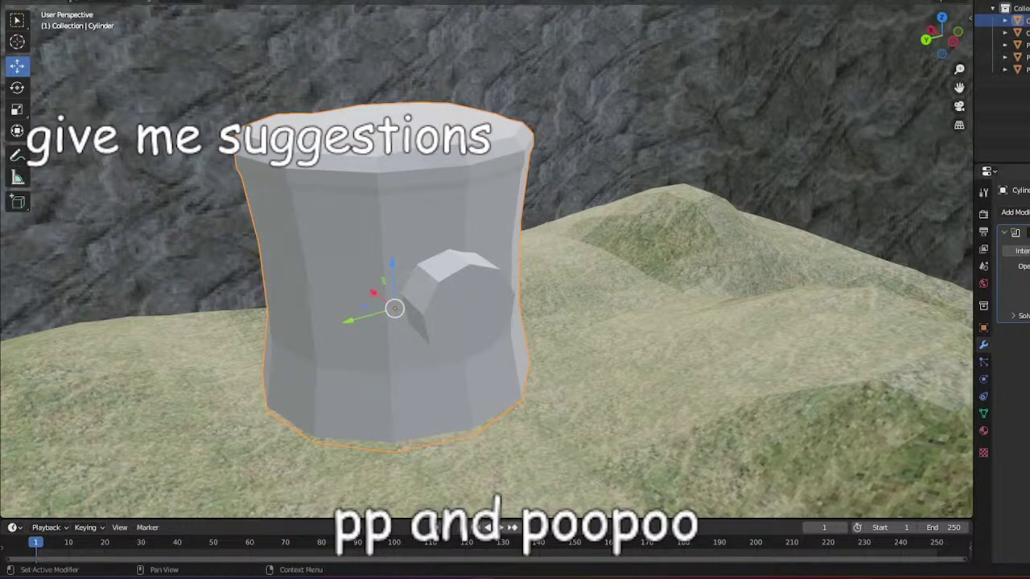
left_click(486, 295)
left_click_drag(403, 308, 497, 295)
left_click(411, 313)
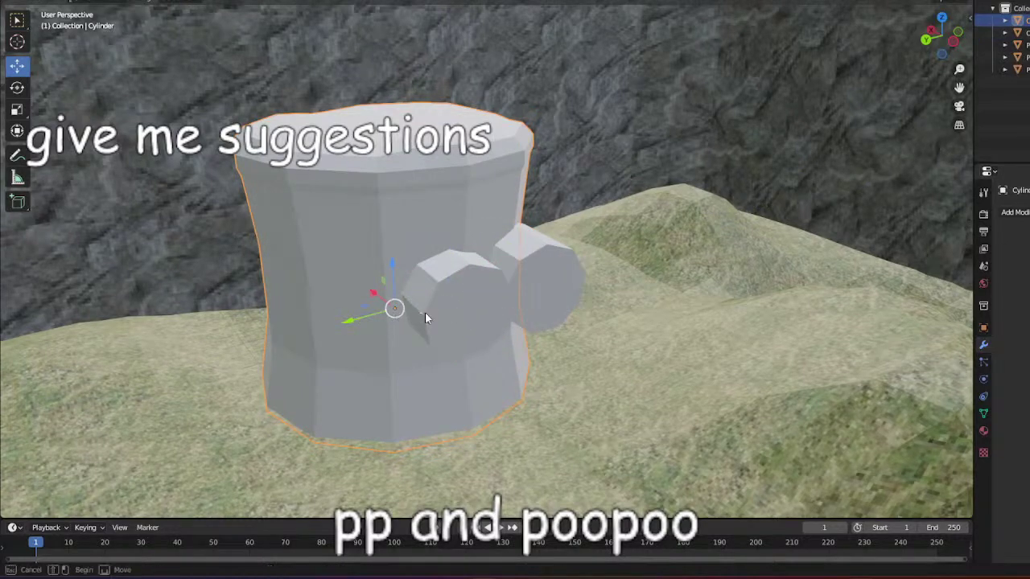
left_click(515, 270)
key("ctrl+z")
key("ctrl+z")
key("ctrl+z")
key("ctrl+z")
key("ctrl+z")
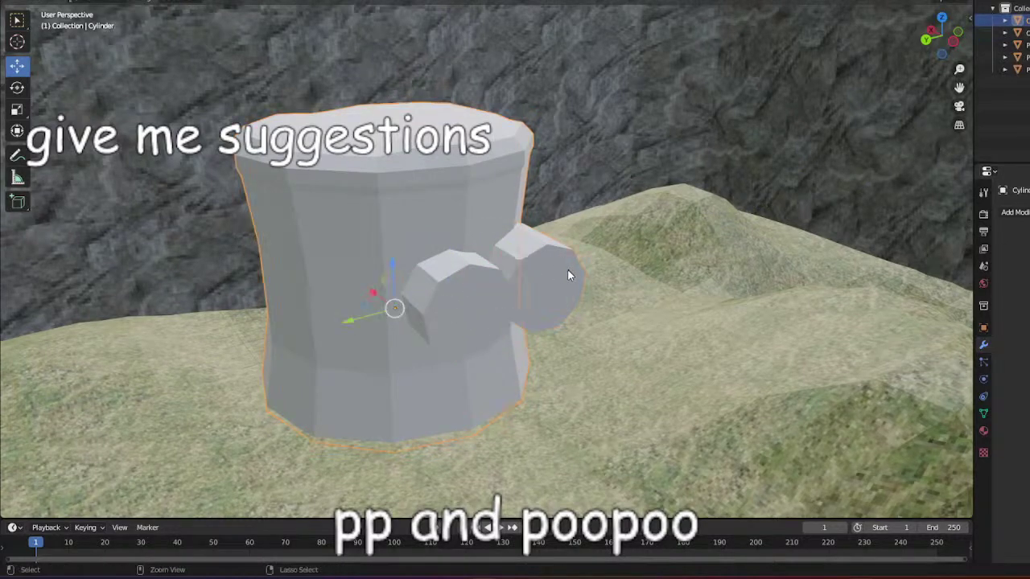
Nudge the small cylinder slightly upward, reselect the tower and apply its Boolean modifier.
left_click(471, 277)
key("g")
left_click_drag(410, 300, 418, 292)
left_click(386, 309)
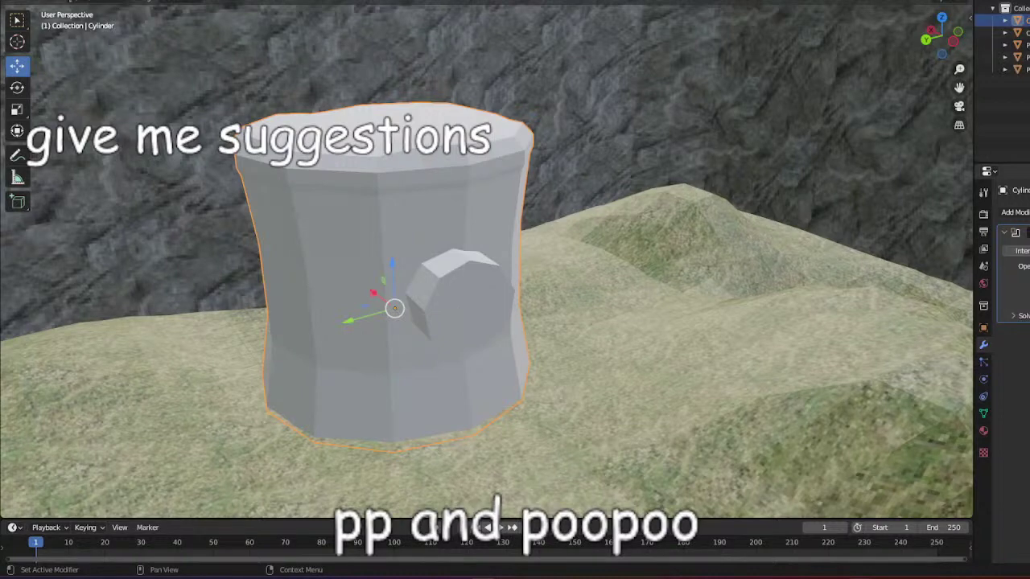
key("ctrl+a")
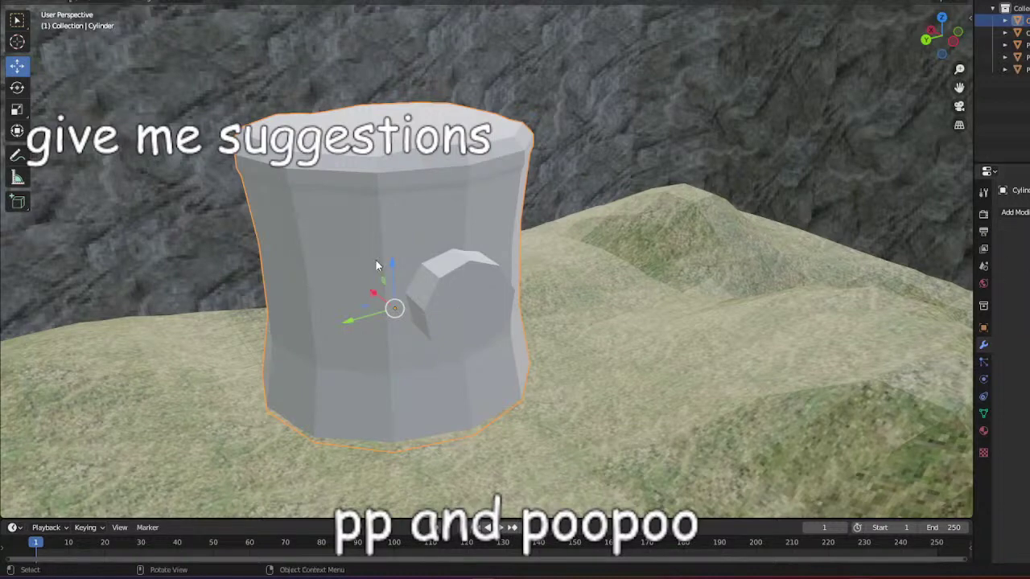
Move the small cylinder -5.2737 m along Y out of the tower and inspect the cut.
left_click(439, 298)
key("g")
key("y")
left_click(563, 278)
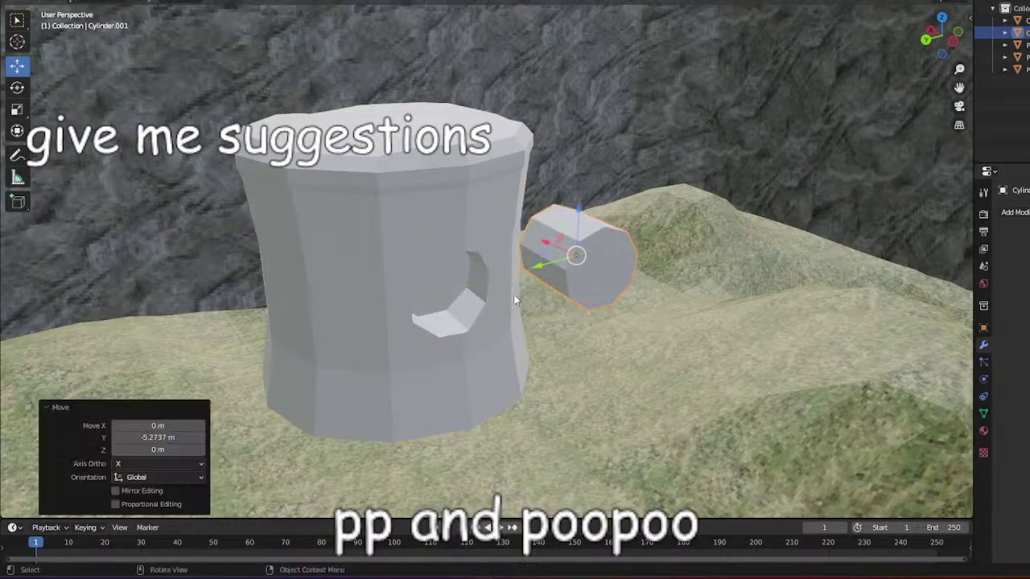
scroll(526, 317, "up", 6)
middle_click_drag(548, 317, 548, 341)
scroll(583, 331, "up", 1)
scroll(607, 337, "down", 4)
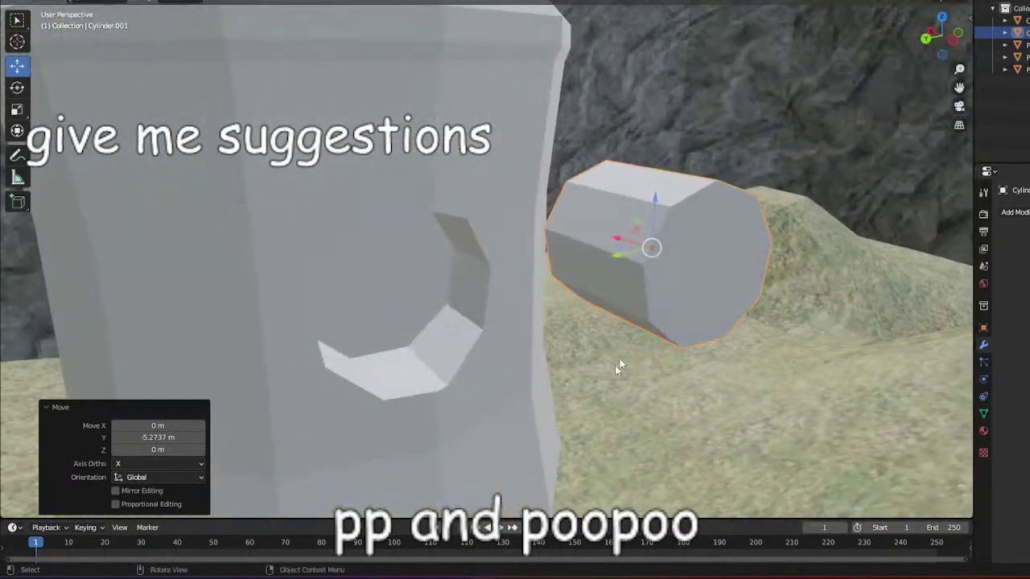
Rotate the small cylinder until it stands upright, correcting its tilt by 9.49° about Y and -0.738° about X.
middle_click_drag(533, 237, 198, 183)
left_click(23, 86)
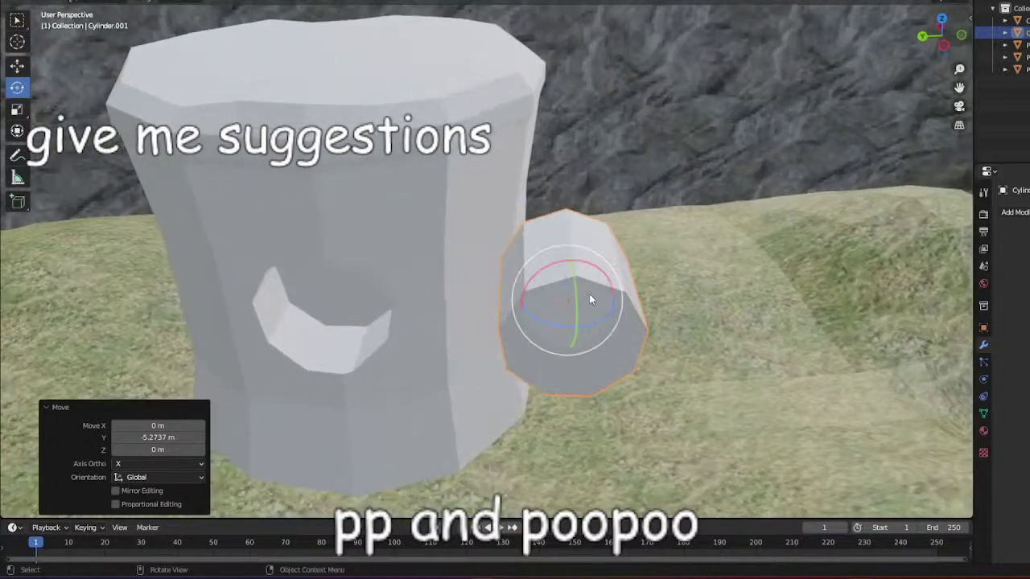
left_click_drag(574, 301, 572, 396)
middle_click_drag(571, 393, 567, 284)
left_click_drag(563, 187, 573, 183)
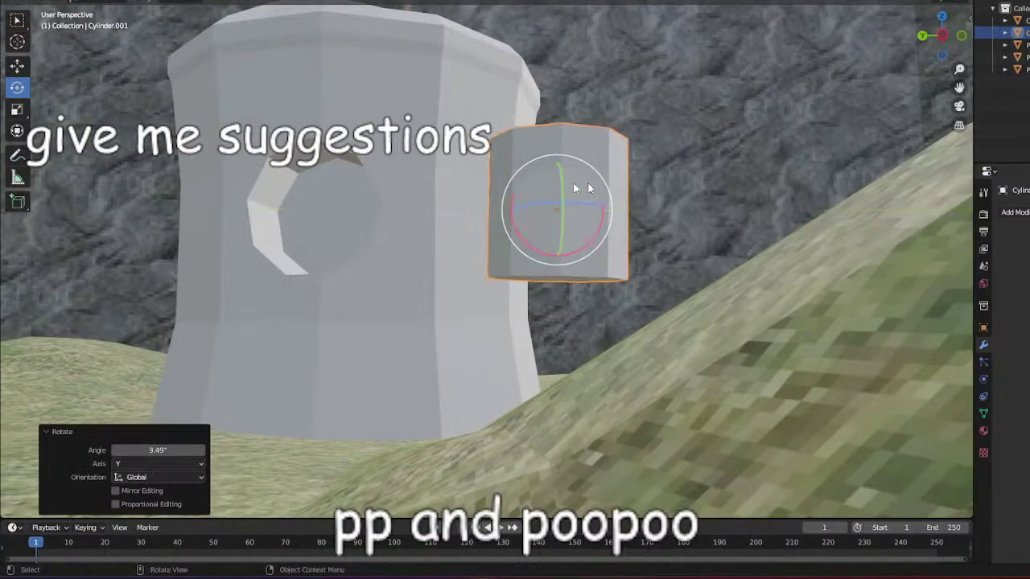
middle_click_drag(573, 182, 564, 257)
left_click_drag(539, 295, 532, 286)
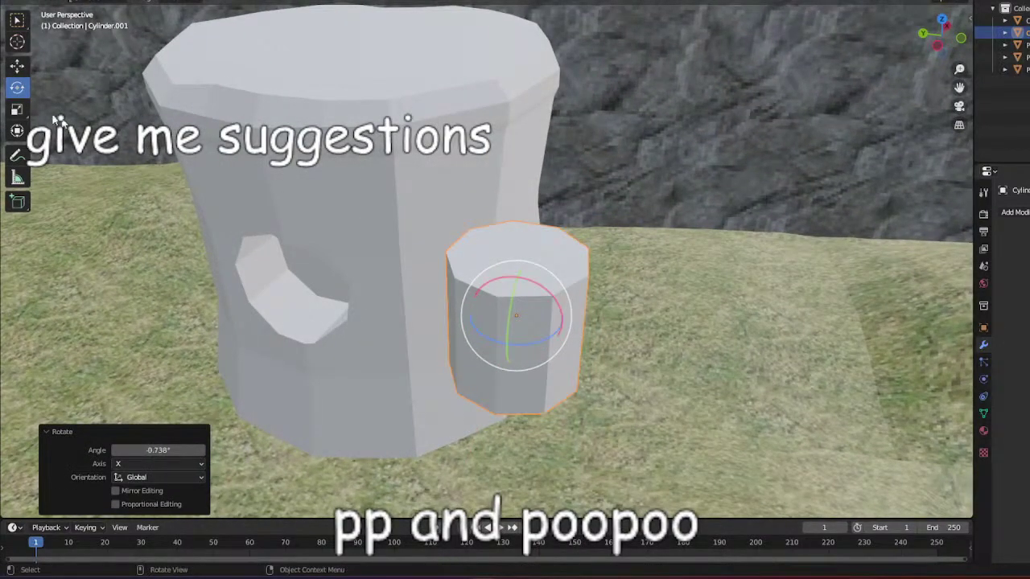
Shorten the upright cylinder along Z and enlarge it uniformly by a factor of 1.392.
left_click(14, 112)
middle_click_drag(618, 275, 542, 228)
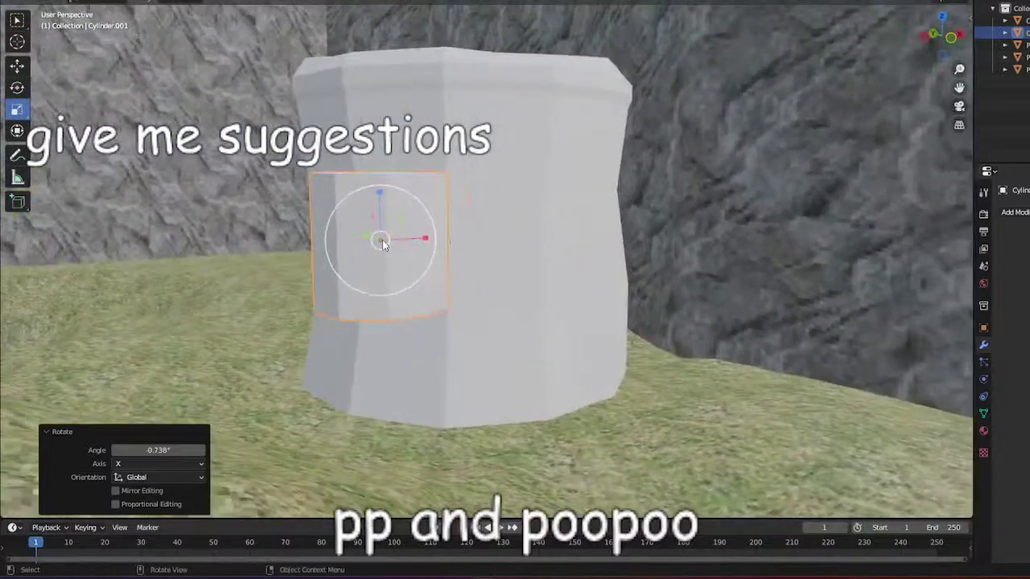
left_click_drag(381, 191, 382, 215)
middle_click_drag(385, 223, 507, 231)
left_click_drag(557, 229, 587, 211)
middle_click_drag(587, 212, 573, 322)
left_click_drag(543, 317, 561, 316)
Move the enlarged cylinder 4.3931 m in X and 5.2336 m in Y to sit centrally inside the tower.
left_click(10, 69)
scroll(383, 239, "down", 2)
middle_click_drag(383, 239, 401, 266)
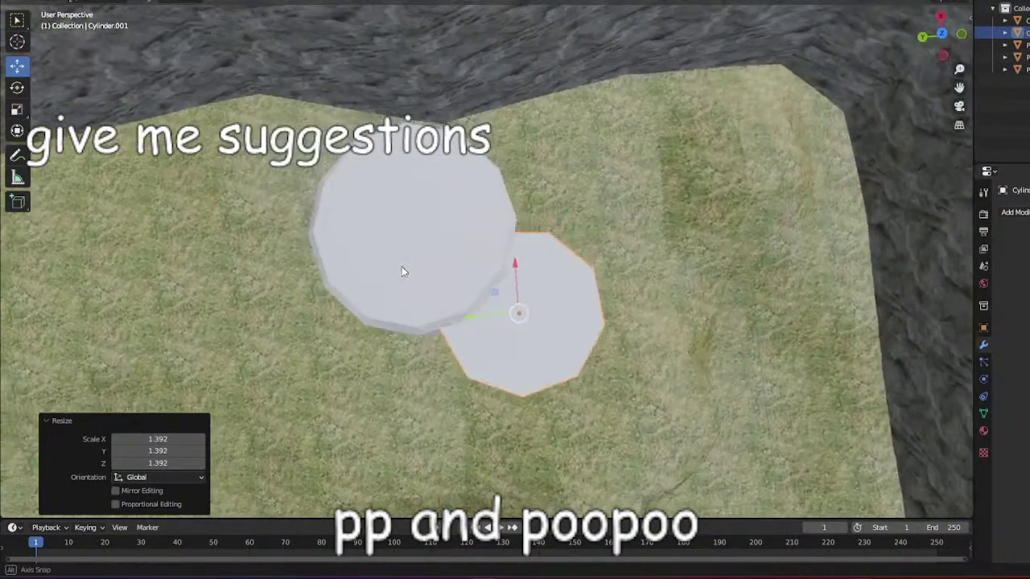
scroll(365, 239, "up", 1)
left_click_drag(500, 302, 377, 219)
left_click(370, 221)
Raise the inner cylinder 0.30513 m along Z inside the tower.
middle_click_drag(370, 221, 640, 239)
scroll(640, 239, "up", 4)
scroll(692, 254, "down", 1)
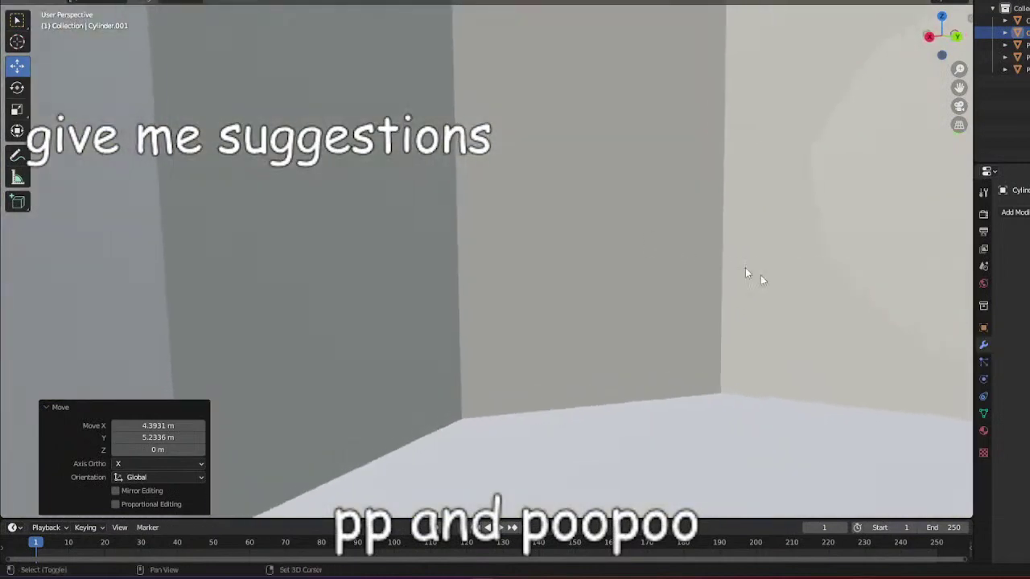
middle_click_drag(746, 272, 452, 245, "shift")
scroll(598, 389, "down", 1)
scroll(585, 371, "up", 2)
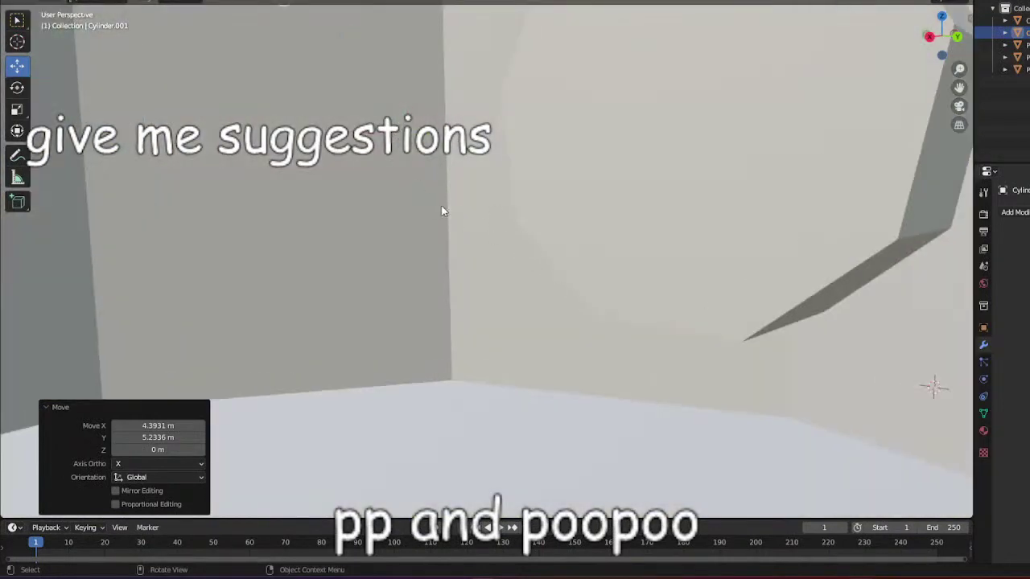
scroll(441, 207, "down", 1)
left_click_drag(354, 37, 336, 479)
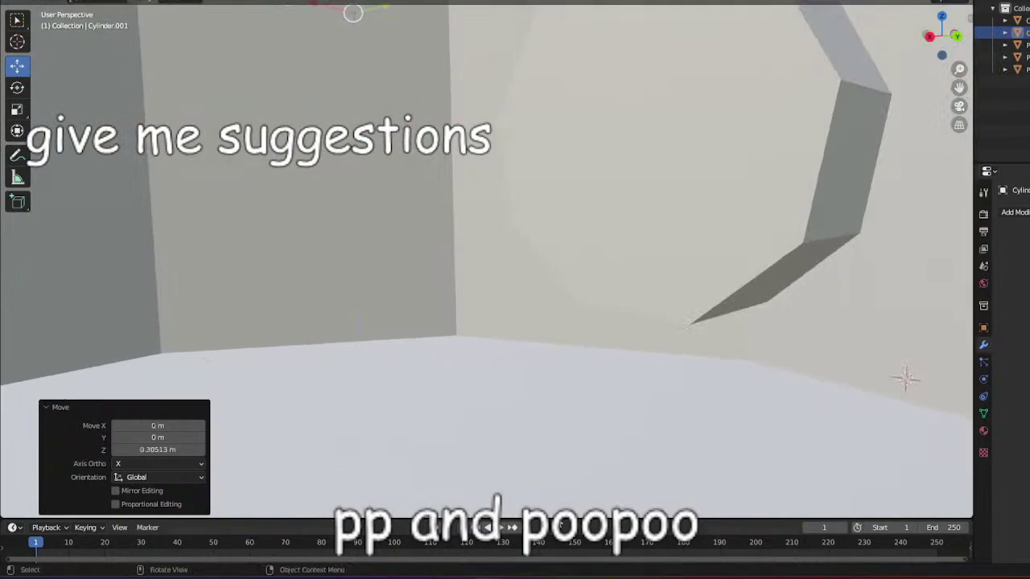
Reselect the tower and add a new Boolean modifier to it.
scroll(581, 464, "down", 3)
scroll(581, 463, "down", 3)
scroll(599, 434, "up", 3)
middle_click_drag(613, 403, 555, 443)
scroll(563, 443, "down", 2)
left_click(561, 403)
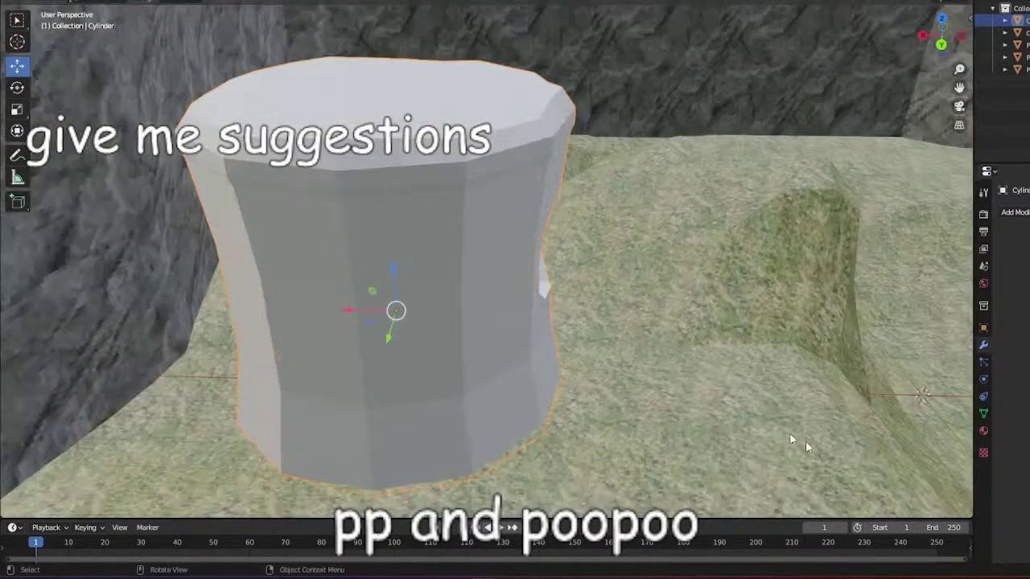
middle_click_drag(805, 441, 478, 336)
left_click(479, 266)
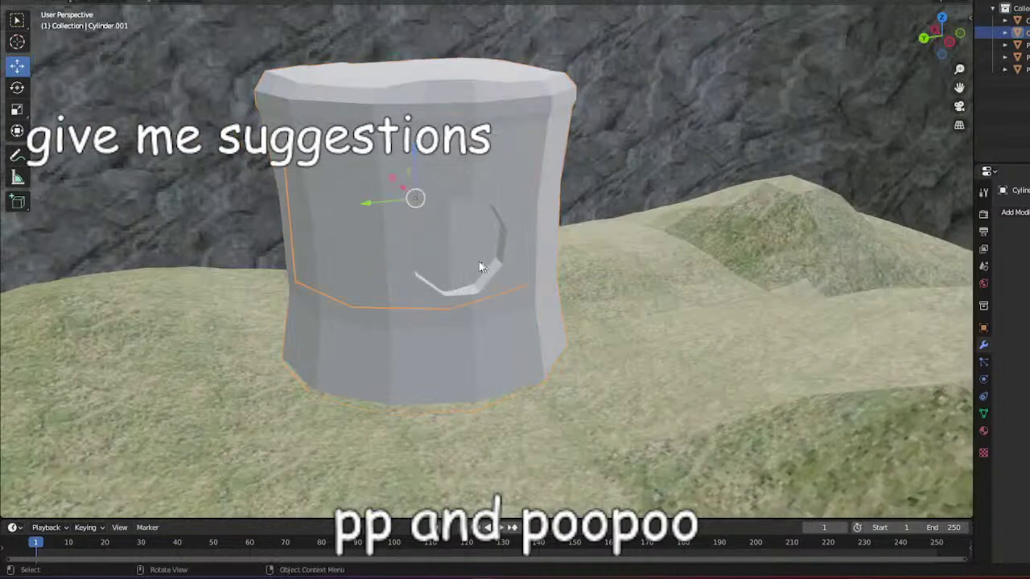
left_click(500, 355)
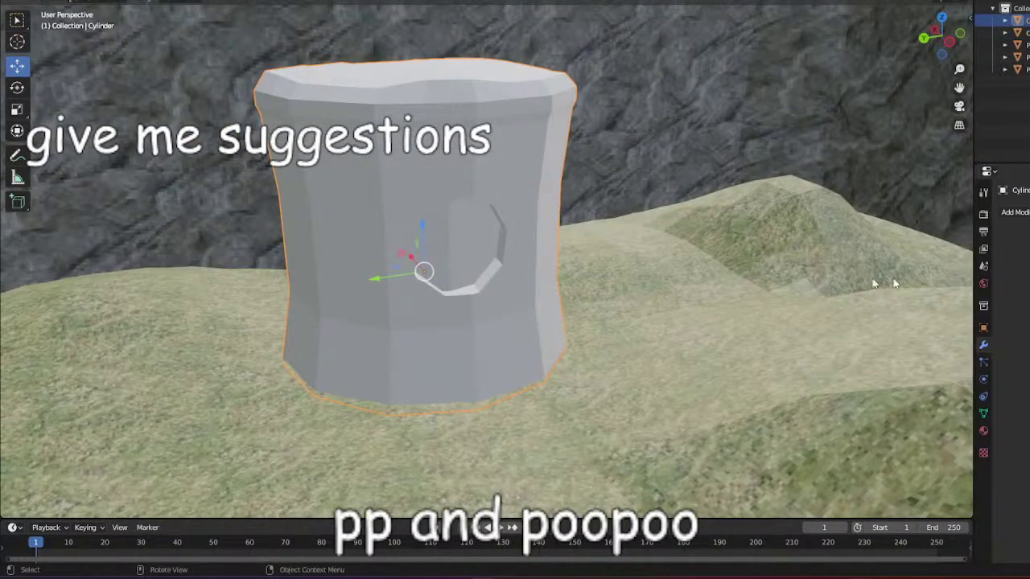
left_click(1015, 211)
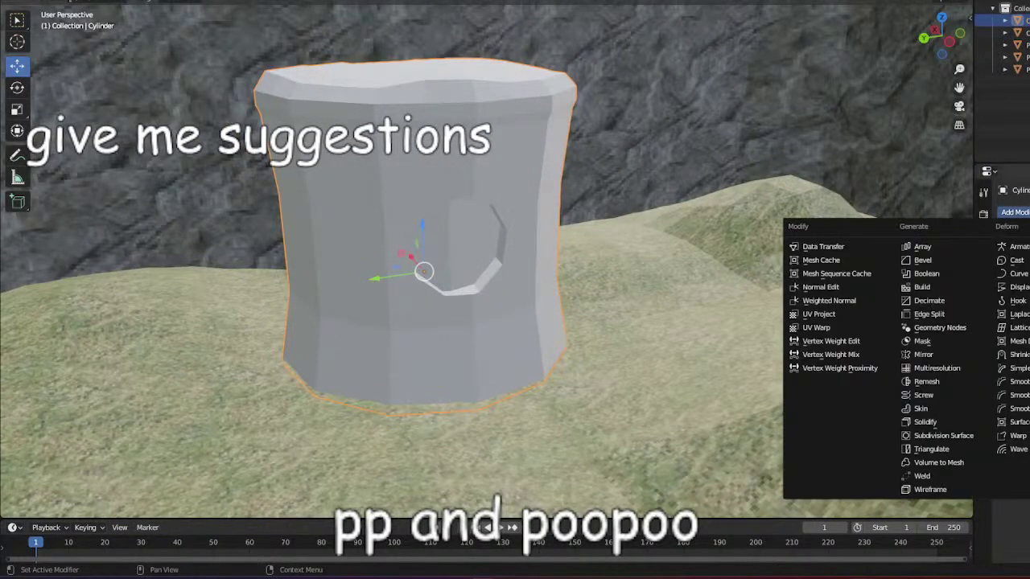
left_click(926, 274)
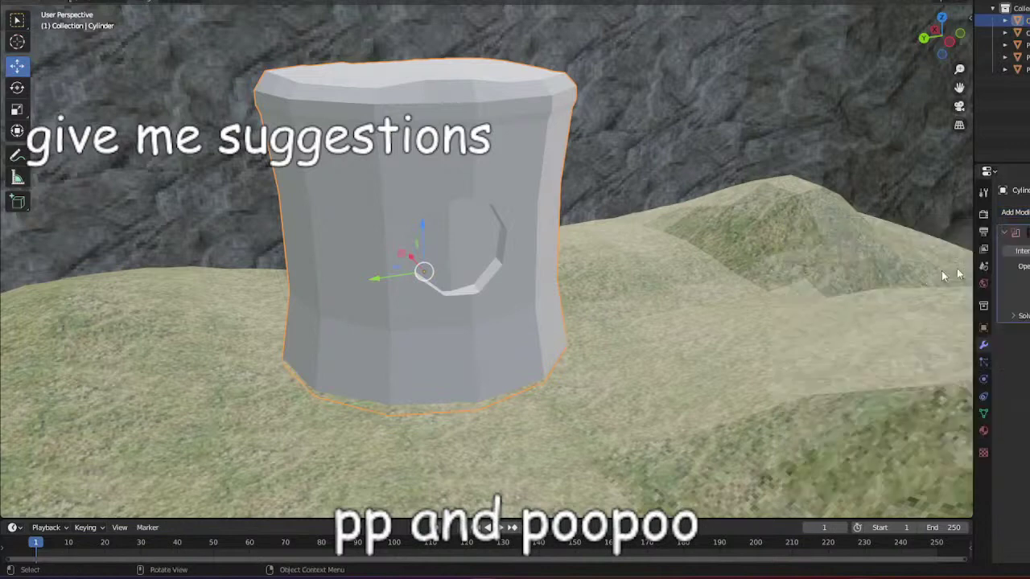
Pick the enlarged inner cylinder as the Boolean object and apply the modifier to hollow out the tower.
left_click(1029, 282)
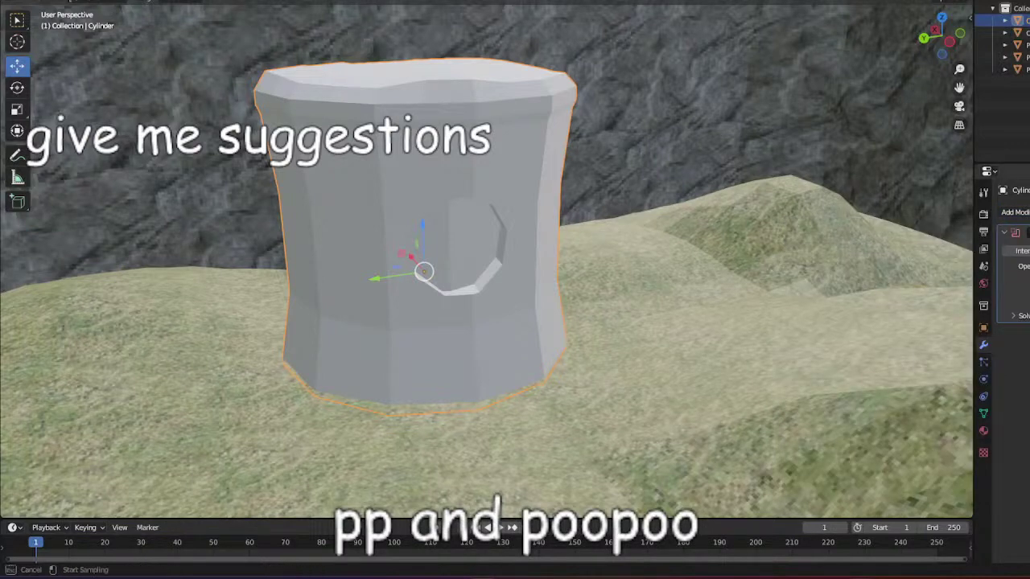
left_click(467, 256)
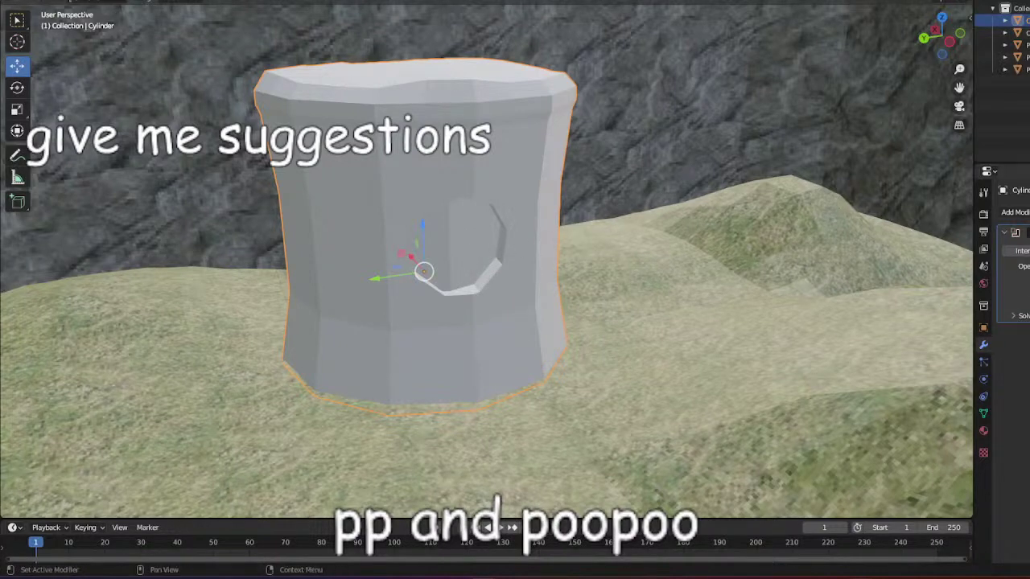
key("ctrl+a")
Move the enlarged cylinder -12.591 m along Y out of the tower.
left_click(450, 237)
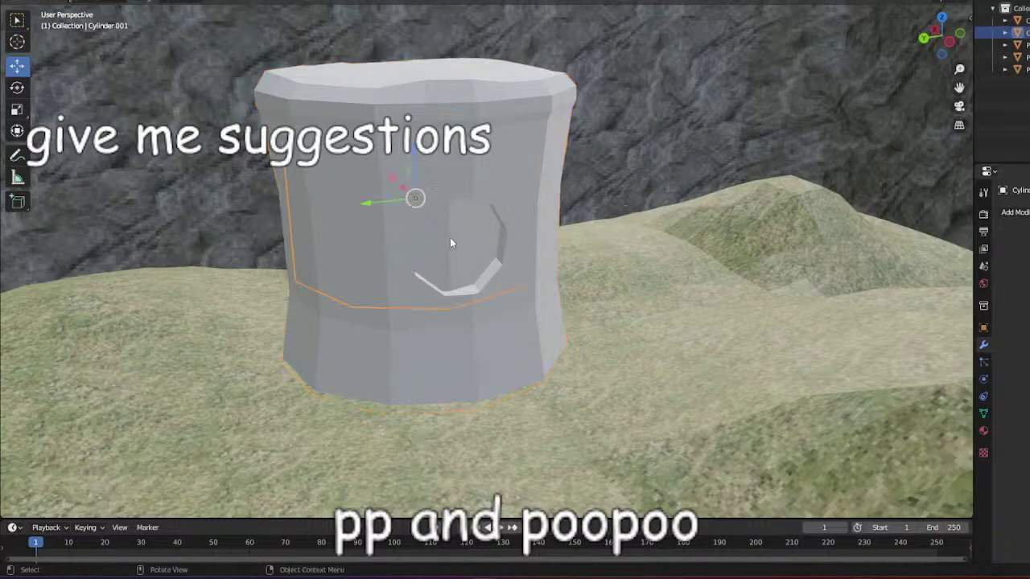
key("g")
key("y")
left_click(657, 198)
scroll(601, 240, "up", 6)
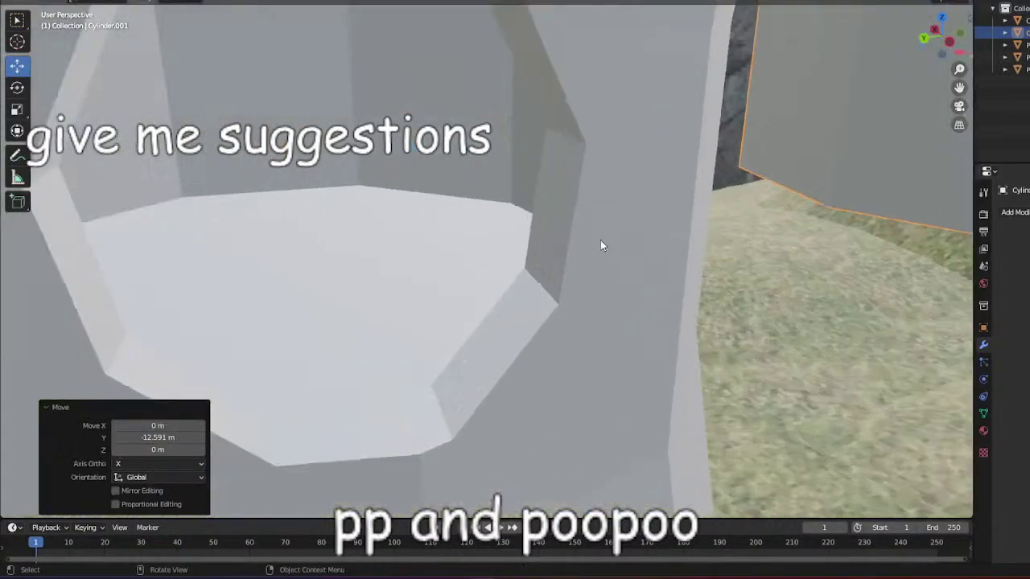
Inspect the hollowed tower through its opening and delete the enlarged cutter cylinder.
middle_click_drag(600, 240, 818, 224)
scroll(584, 245, "down", 3)
middle_click_drag(585, 246, 355, 234)
scroll(412, 262, "up", 3)
middle_click_drag(413, 266, 864, 347)
right_click(519, 400)
left_click(519, 401)
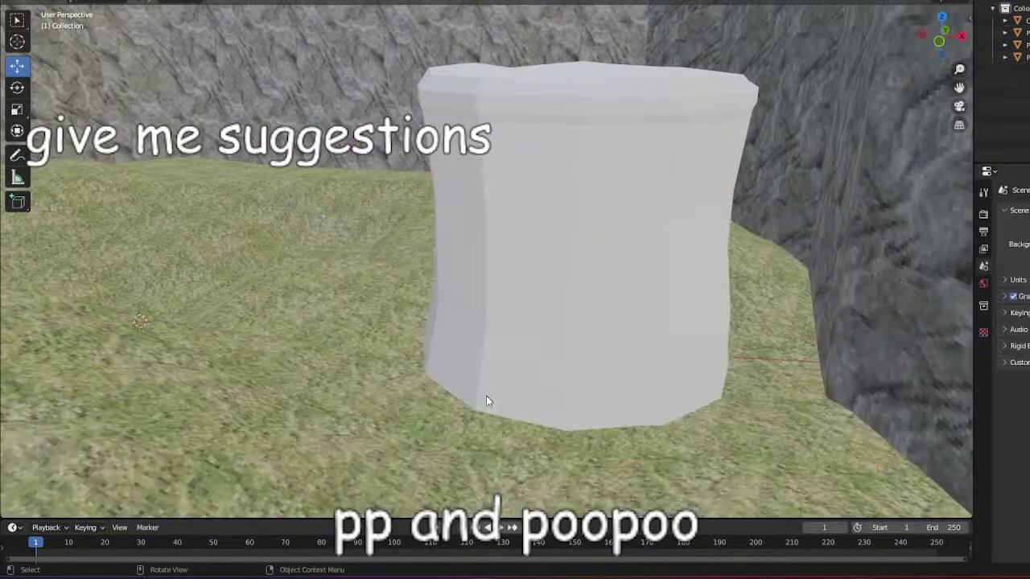
Select the hollow tower on the terrain and rotate it about its vertical axis to turn the opening.
middle_click_drag(488, 403, 738, 343)
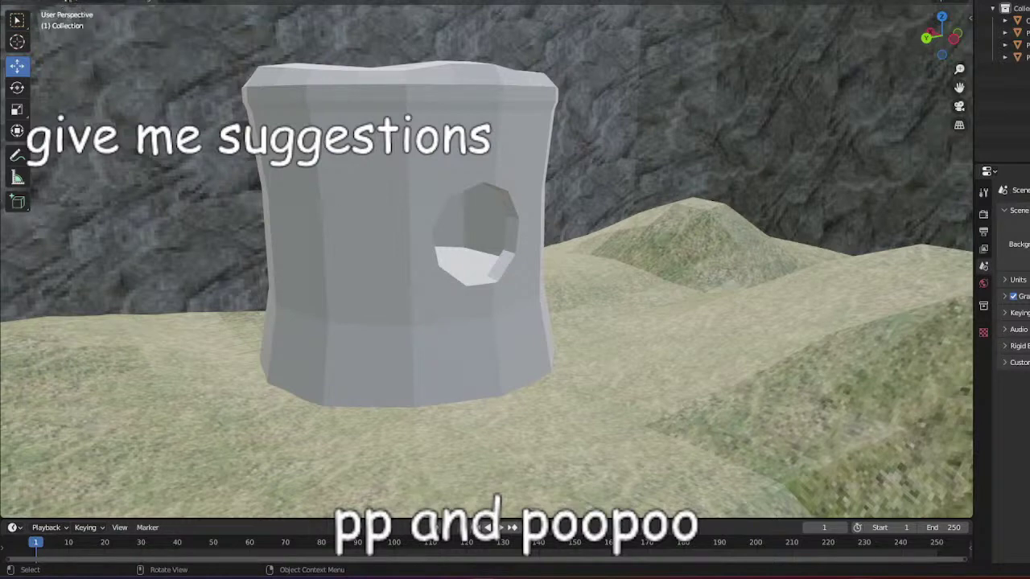
middle_click_drag(508, 139, 253, 265)
middle_click_drag(492, 290, 610, 366)
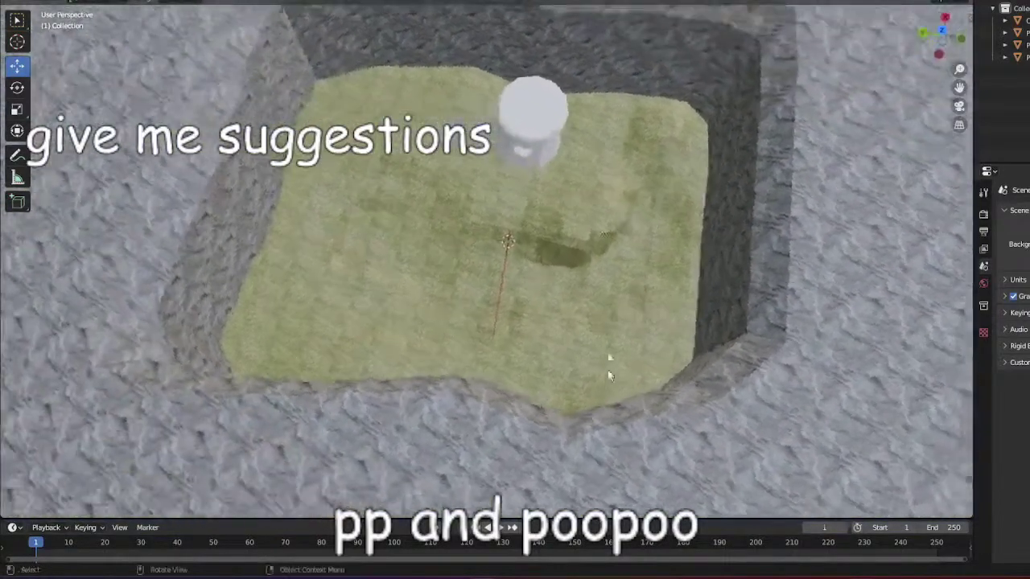
left_click(547, 127)
scroll(612, 160, "up", 5)
mouse_move(675, 187)
middle_mouse_down()
mouse_move(671, 202)
mouse_move(677, 183)
middle_mouse_up()
middle_click_drag(734, 69, 536, 235, "shift")
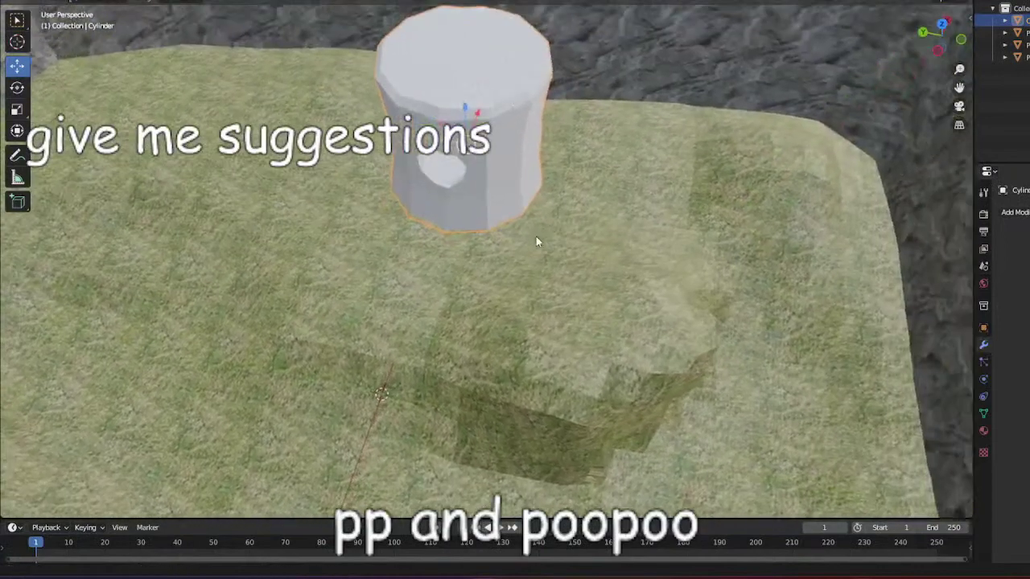
left_click(19, 89)
left_click_drag(478, 175, 395, 170)
Scale the tower, stretching it by 1.063 along Z, and switch to the Move tool.
left_click(19, 110)
left_click_drag(507, 145, 533, 141)
middle_click_drag(615, 151, 452, 262)
left_click_drag(416, 243, 412, 242)
scroll(408, 240, "up", 2)
left_click_drag(351, 214, 347, 210)
left_click(17, 66)
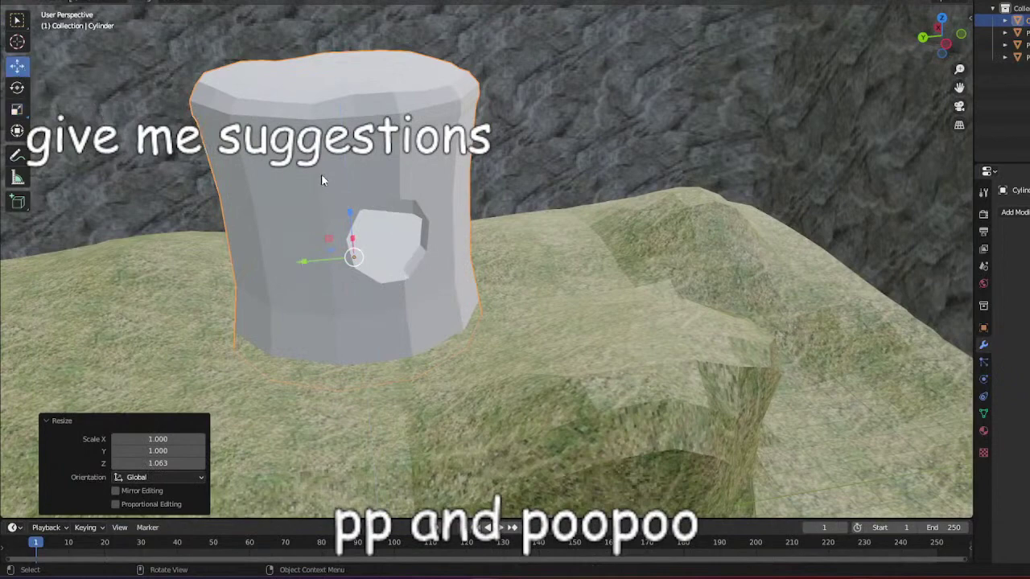
Raise the hollow tower 0.11026 m along Z on the terrain and deselect it.
left_click(346, 211)
middle_click_drag(346, 211, 540, 200)
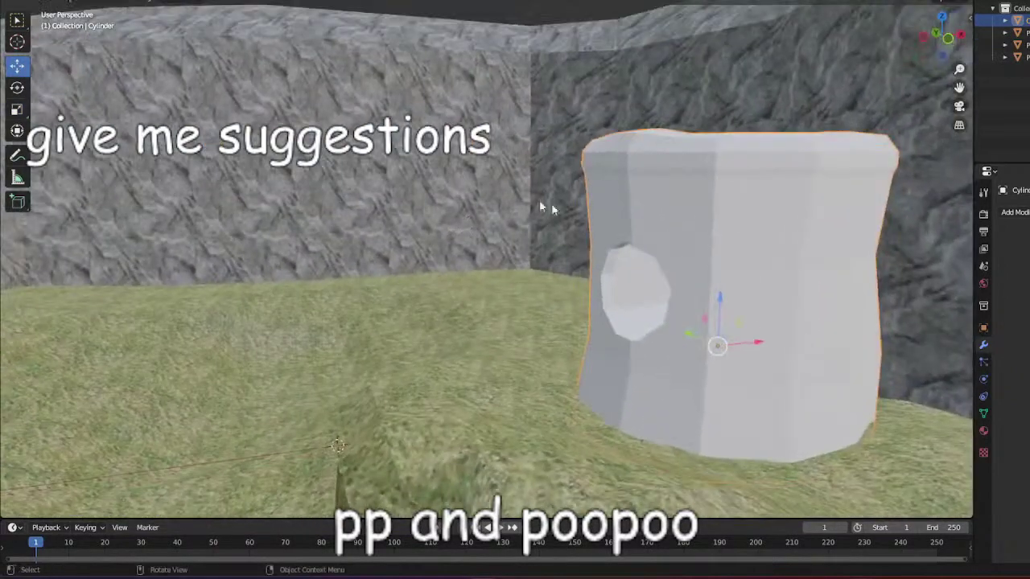
left_click_drag(733, 295, 678, 246)
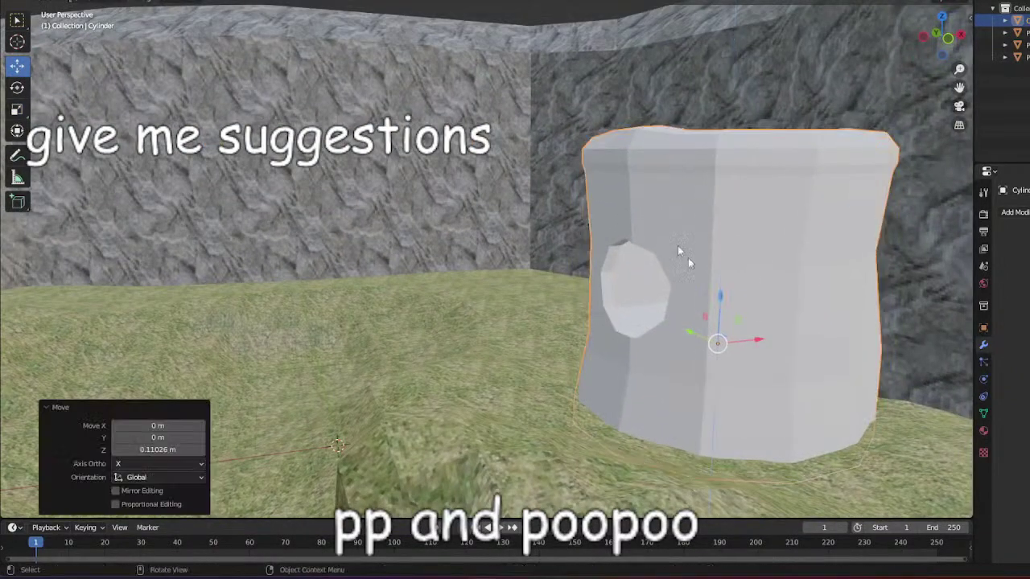
left_click(533, 15)
Add a 2 m cube and move it 10.305 m along X and 0.45757 m along Y to the tower's base.
middle_click_drag(535, 16, 727, 90)
scroll(630, 140, "up", 6)
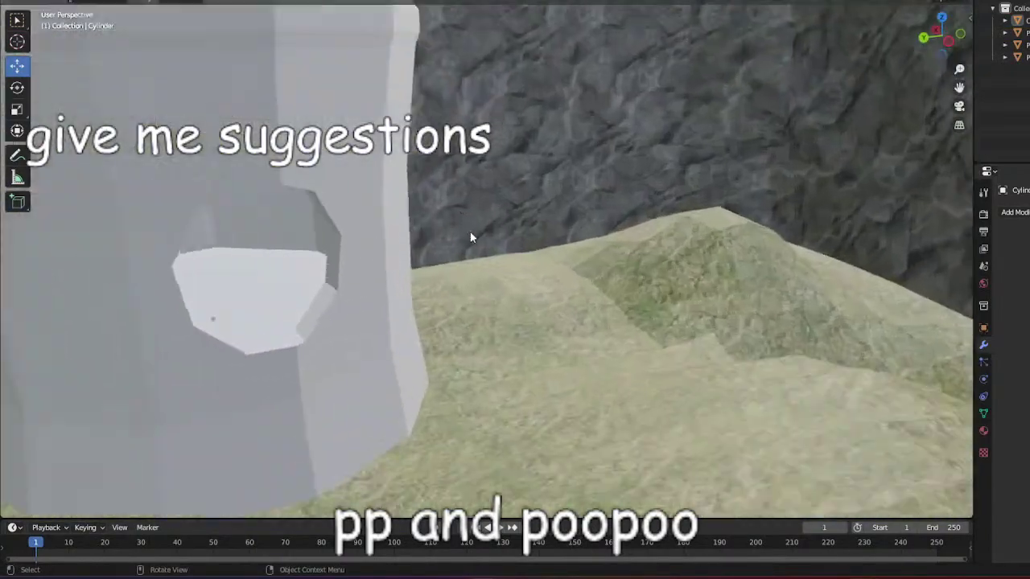
scroll(372, 295, "up", 5)
middle_click_drag(333, 314, 153, 191, "shift")
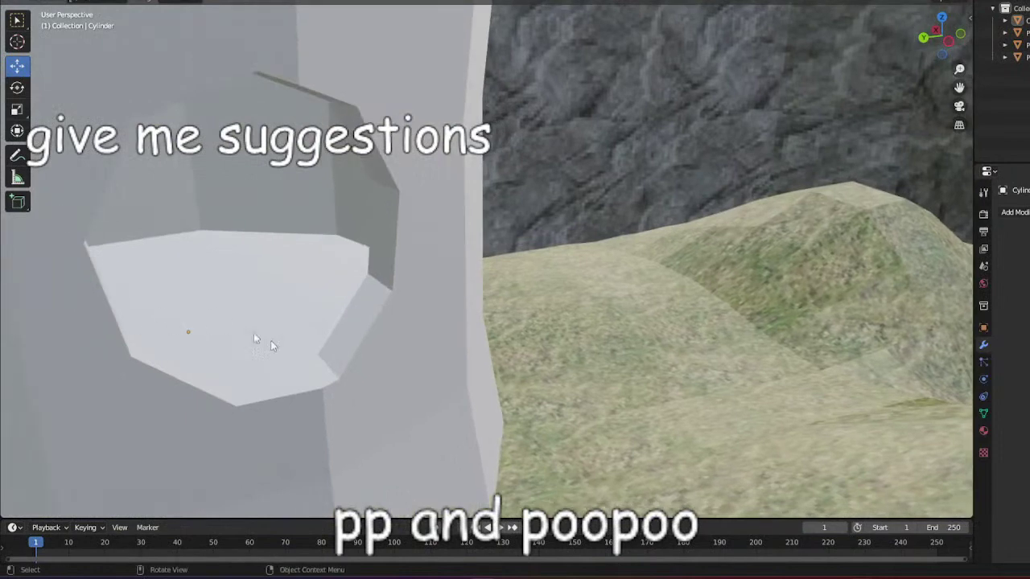
scroll(354, 328, "down", 7)
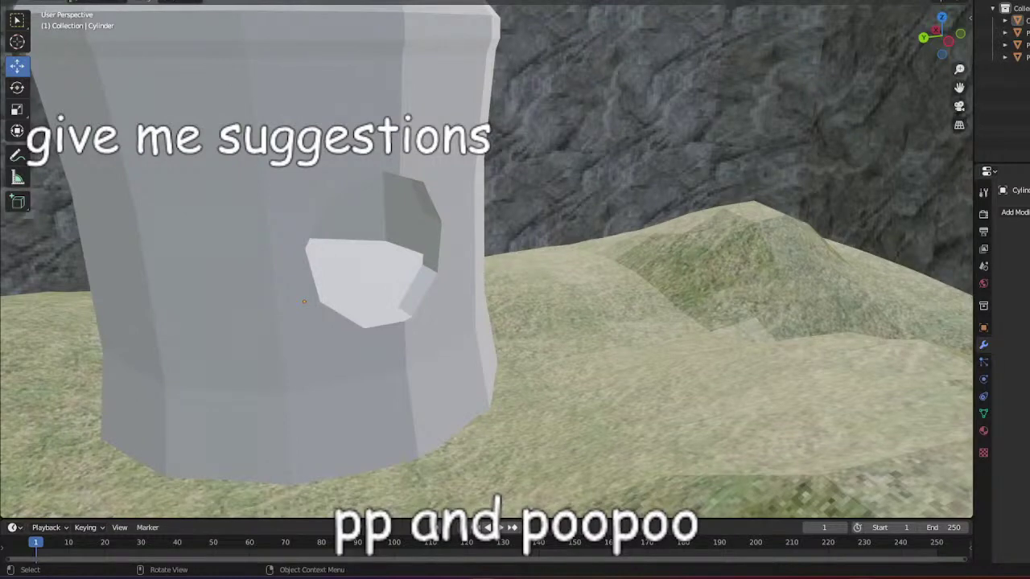
key("shift+a")
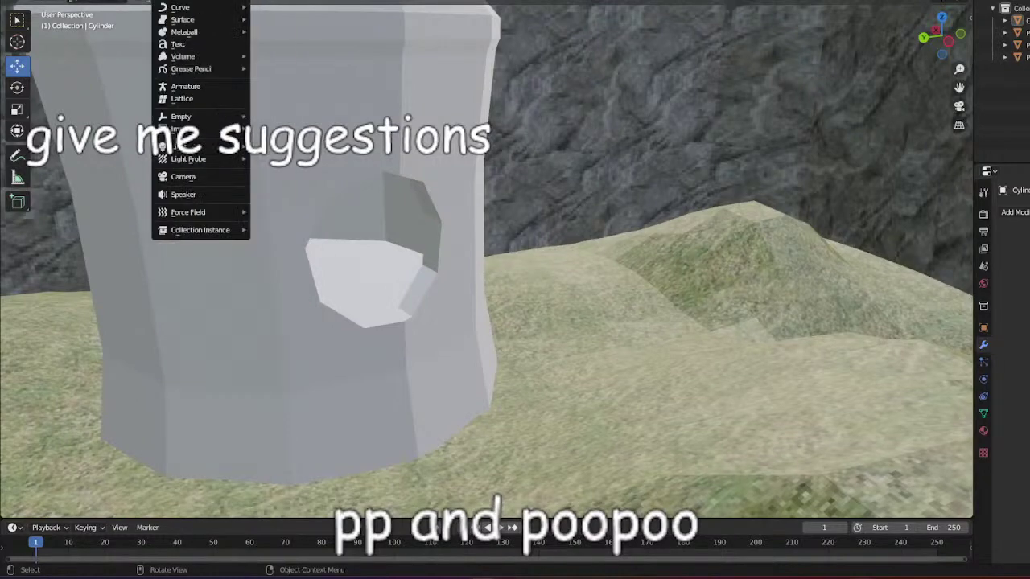
mouse_move(174, 1)
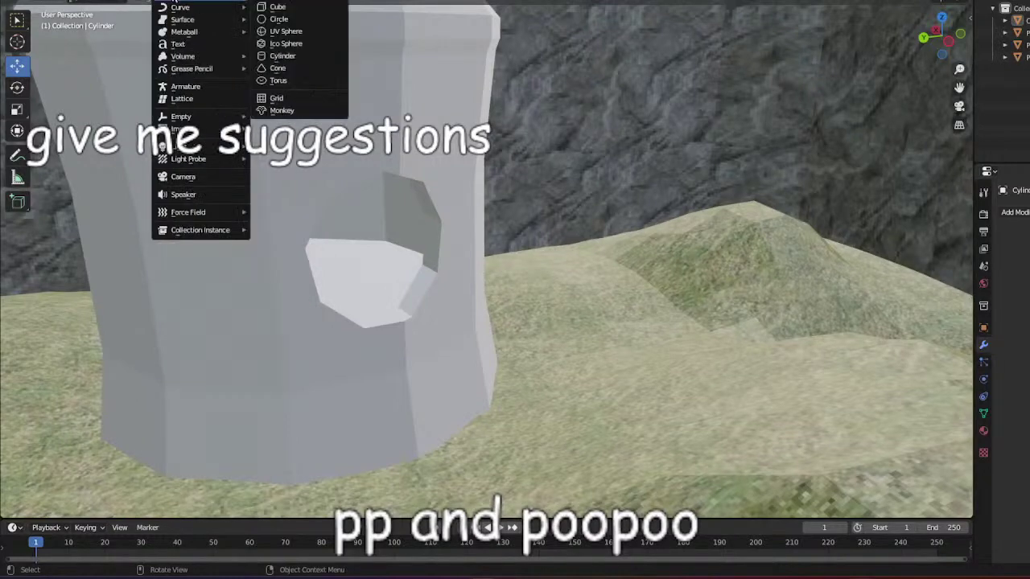
left_click(282, 8)
scroll(534, 138, "down", 3)
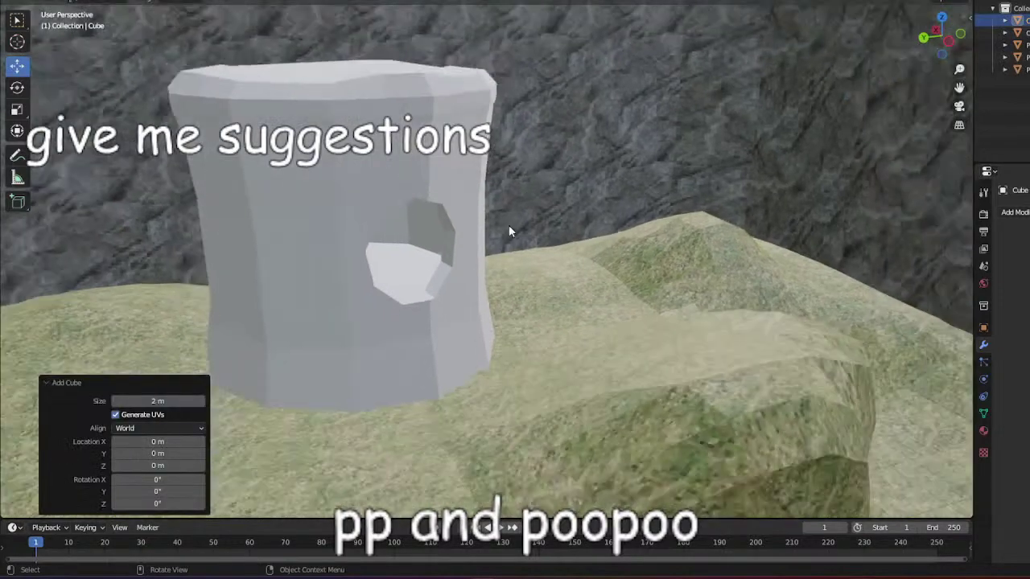
middle_click_drag(533, 138, 471, 392)
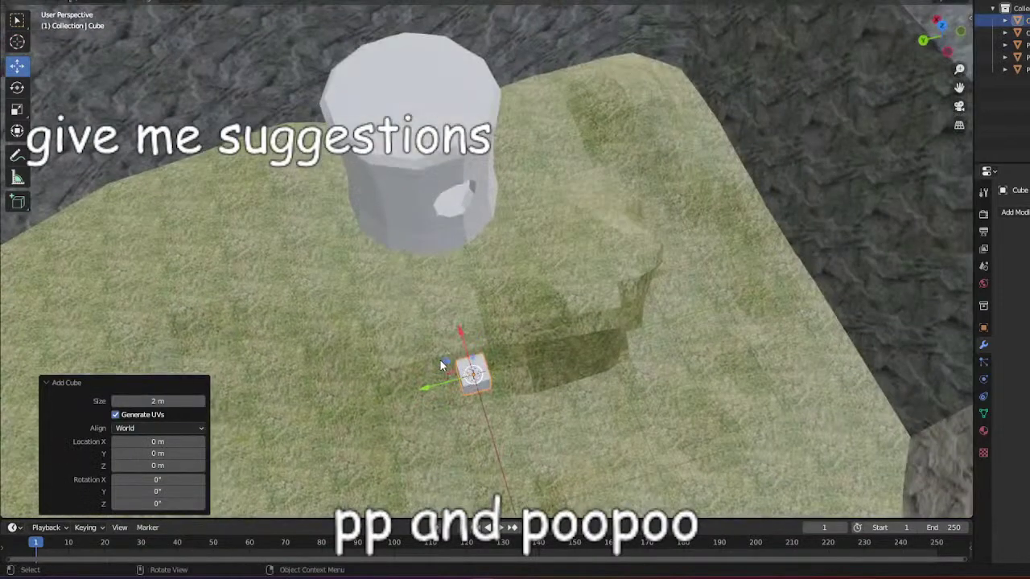
left_click_drag(443, 363, 404, 244)
Try to rotate the cube's end face -41.9° about Z in Edit Mode, then undo the rotation.
scroll(433, 244, "up", 7)
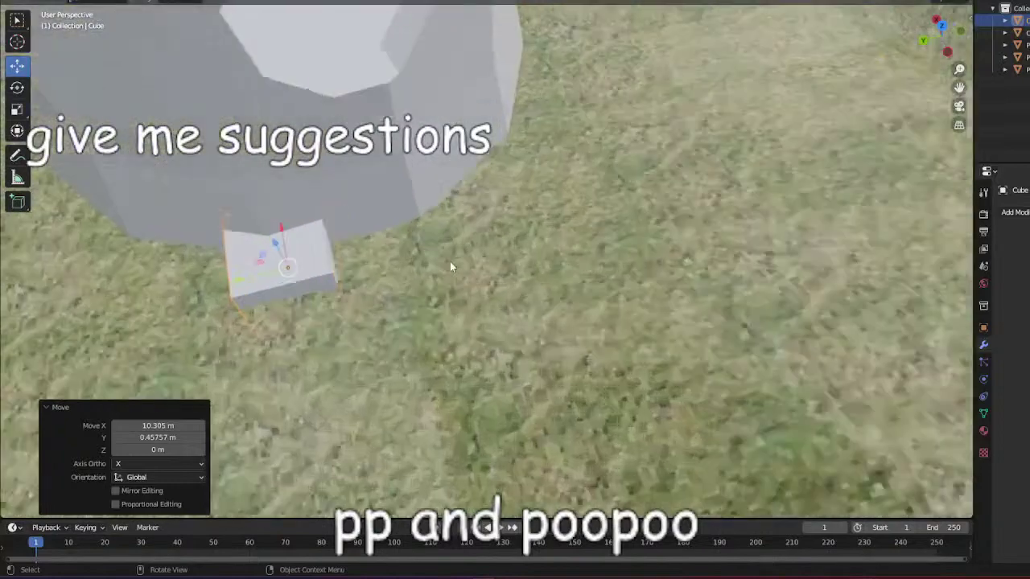
middle_click_drag(450, 262, 122, 104)
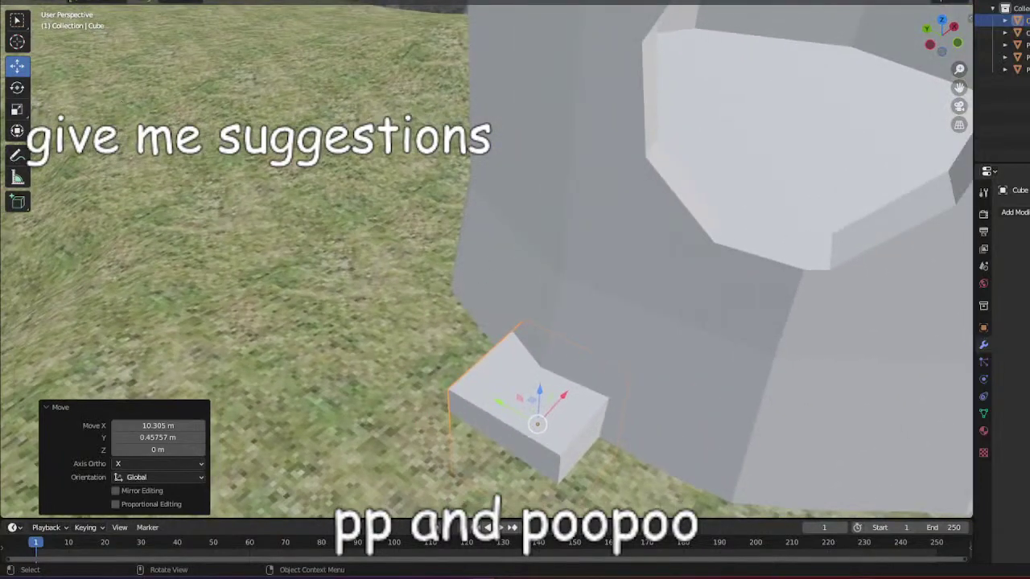
left_click(56, 1)
left_click(56, 7)
left_click(572, 465)
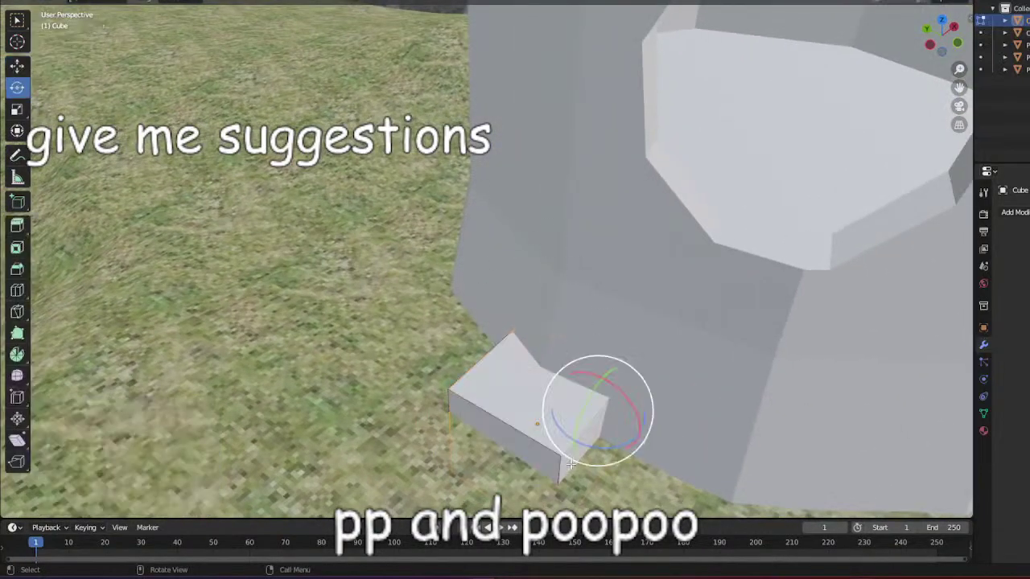
left_click(559, 462)
left_click(602, 406)
scroll(576, 428, "down", 11)
scroll(655, 404, "up", 5)
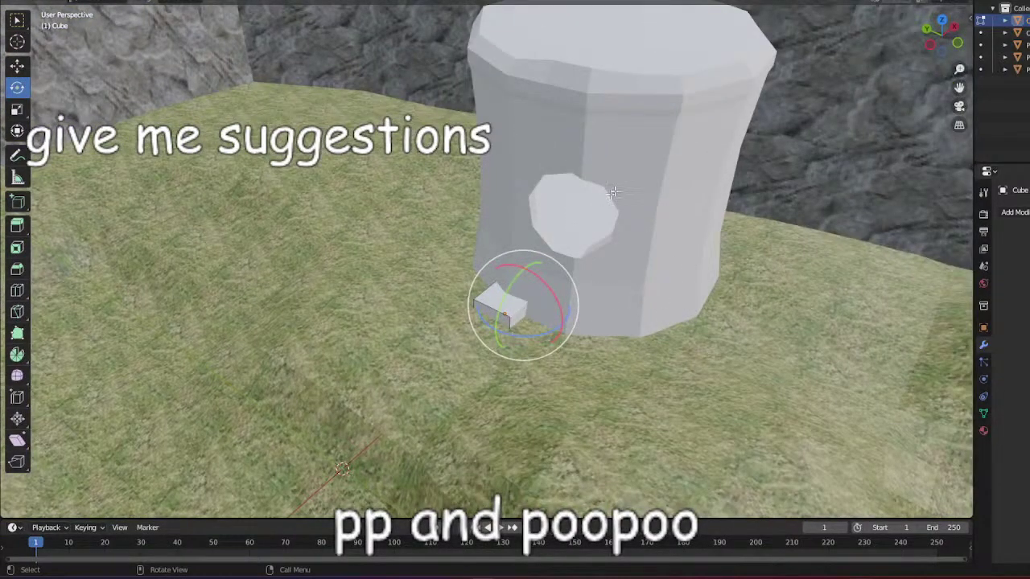
middle_click_drag(664, 233, 690, 223)
scroll(691, 296, "up", 4)
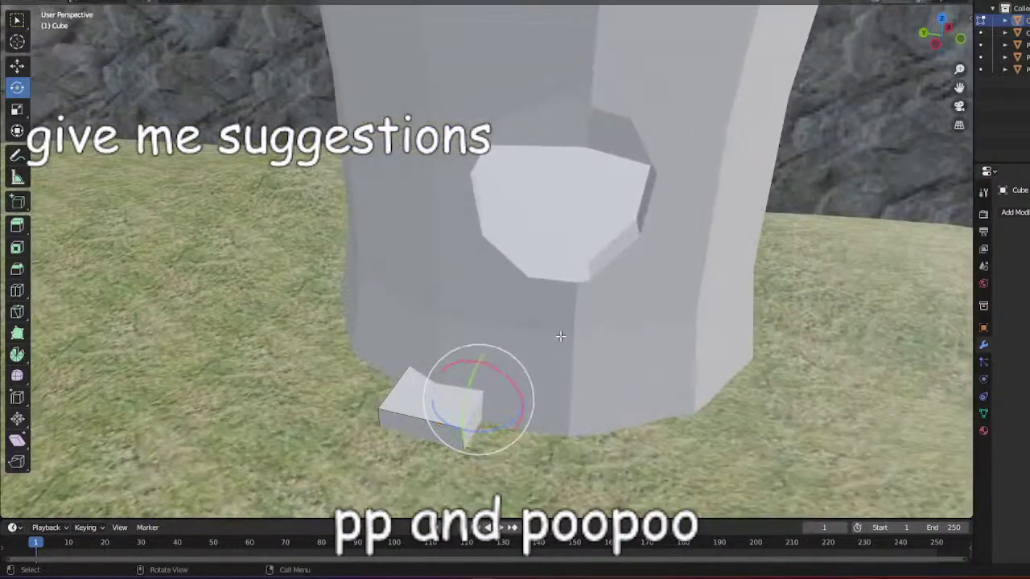
left_click_drag(468, 433, 494, 399)
middle_click_drag(494, 399, 396, 332)
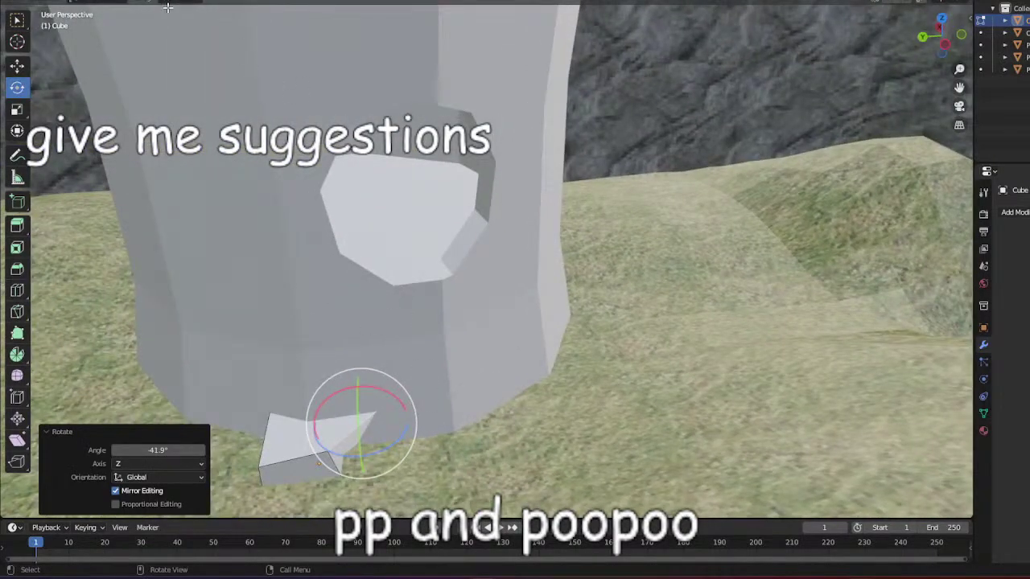
key("ctrl+z")
key("ctrl+z")
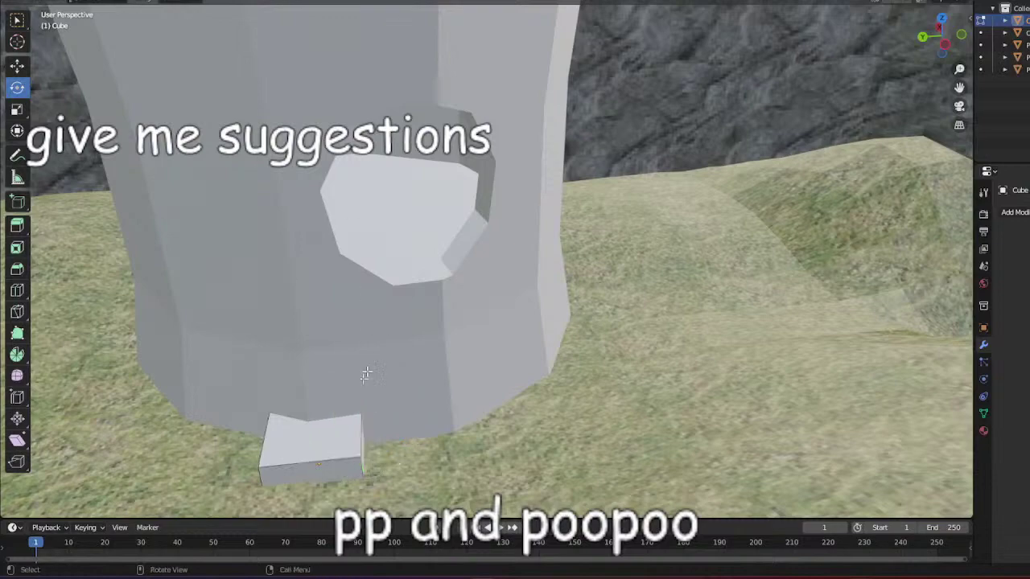
Select the cube's end faces and rotate the chosen face freely by about 5.16° and -49.3°.
left_click(359, 454)
left_click(367, 455)
left_click_drag(386, 489, 349, 490)
middle_click_drag(351, 489, 418, 446)
middle_click_drag(418, 445, 613, 364, "shift")
left_click(411, 303)
left_click_drag(411, 350, 365, 352)
Move the turned end face 1.5484 m along Y and 4.3185 m along Z up the tower wall.
left_click(17, 65)
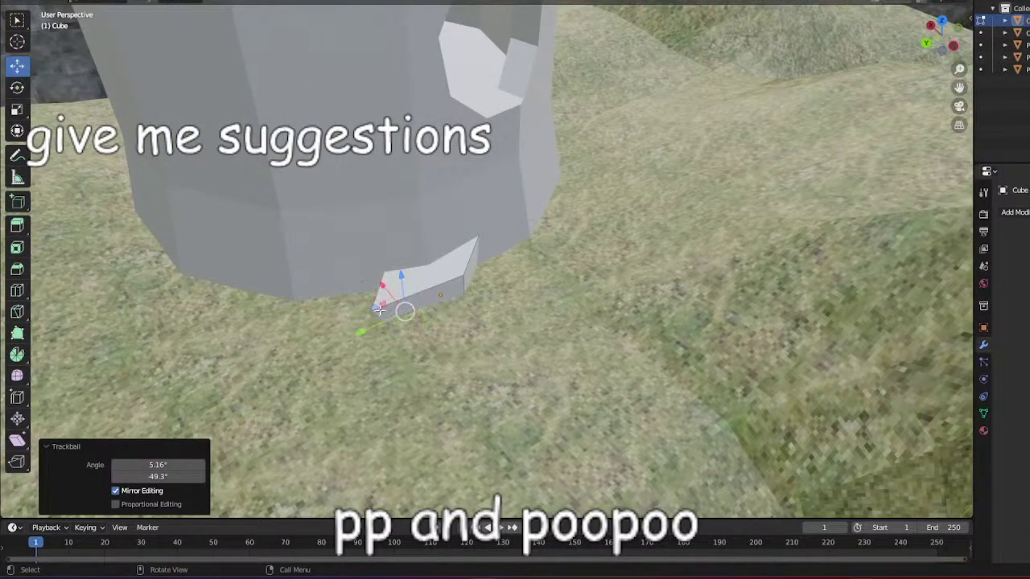
left_click_drag(380, 309, 291, 172)
middle_click_drag(397, 225, 450, 220)
middle_click_drag(431, 329, 384, 344)
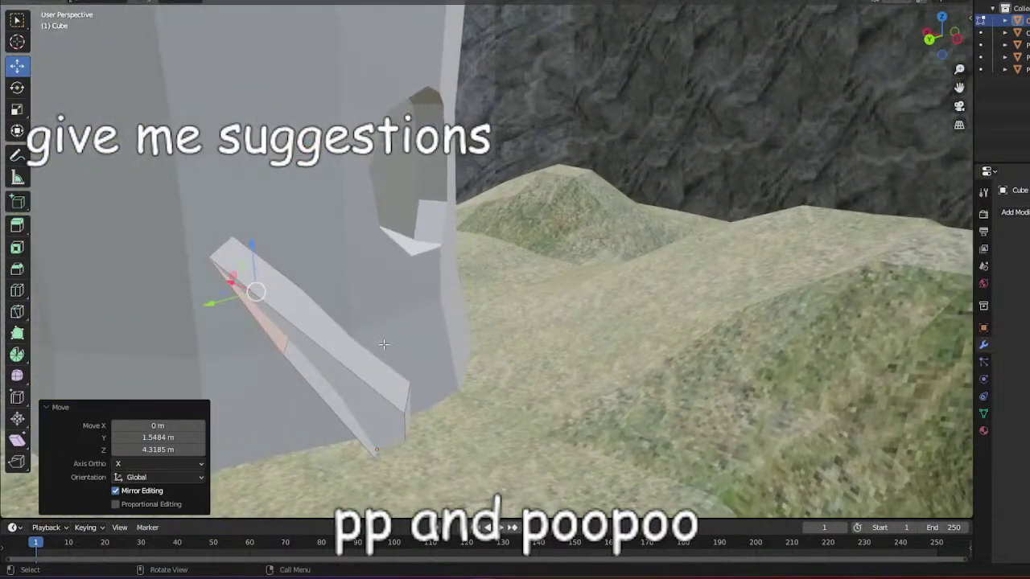
Try rotating the cube's end face to follow the tower wall, then undo the rotations and the raised move.
left_click(17, 87)
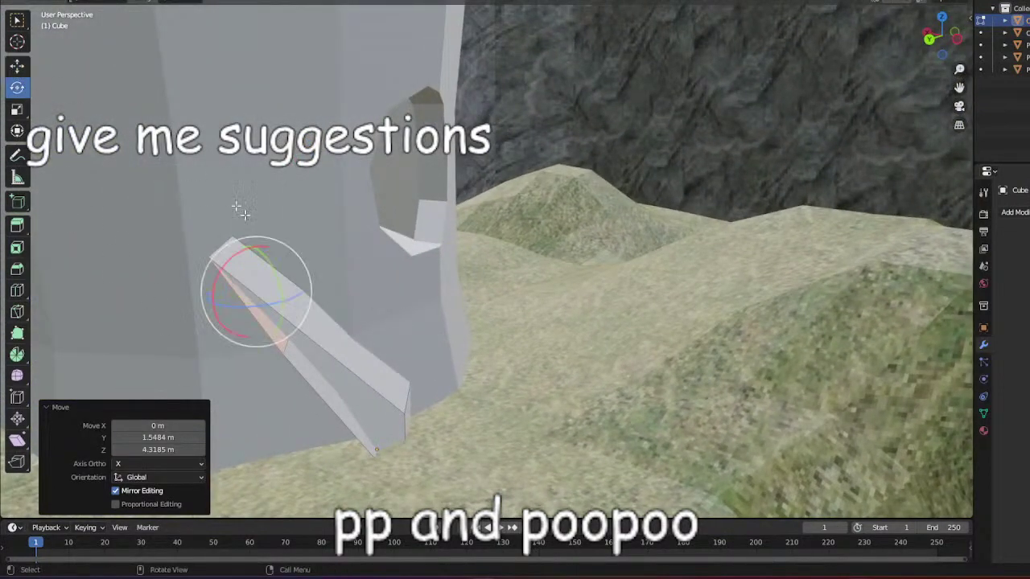
left_click_drag(277, 256, 308, 242)
middle_click_drag(340, 261, 181, 261)
left_click_drag(771, 251, 732, 279)
middle_click_drag(732, 280, 800, 275)
key("ctrl+z")
key("ctrl+z")
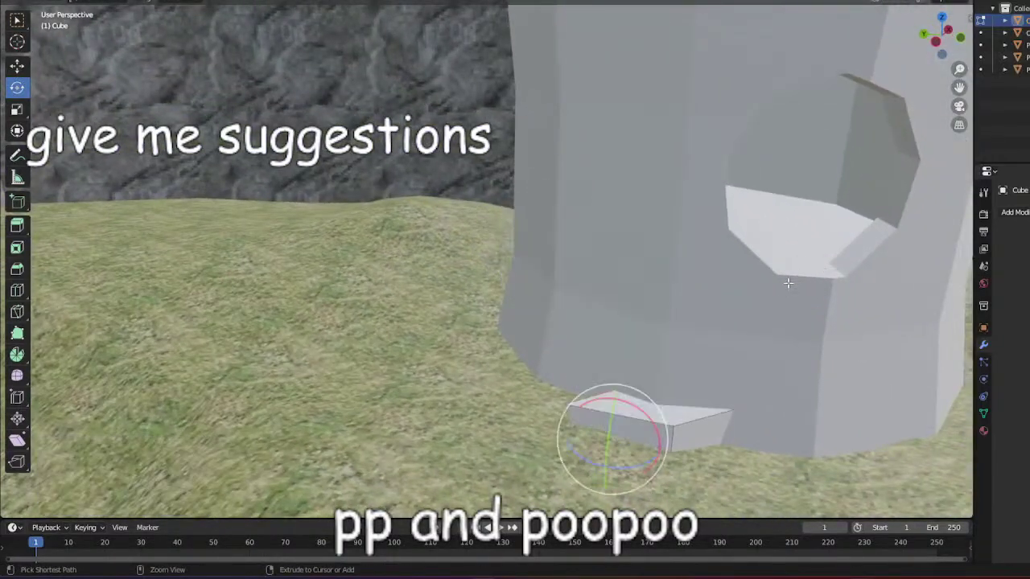
left_click_drag(611, 425, 609, 419)
key("ctrl+z")
key("ctrl+z")
Delete the selected end face of the cube at the tower's base.
left_click(22, 68)
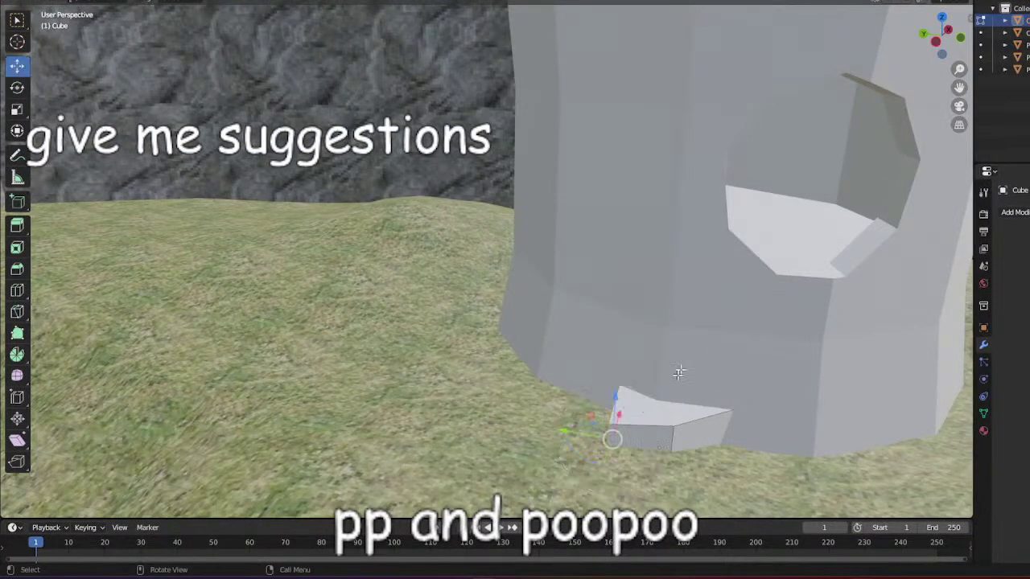
right_click(742, 438)
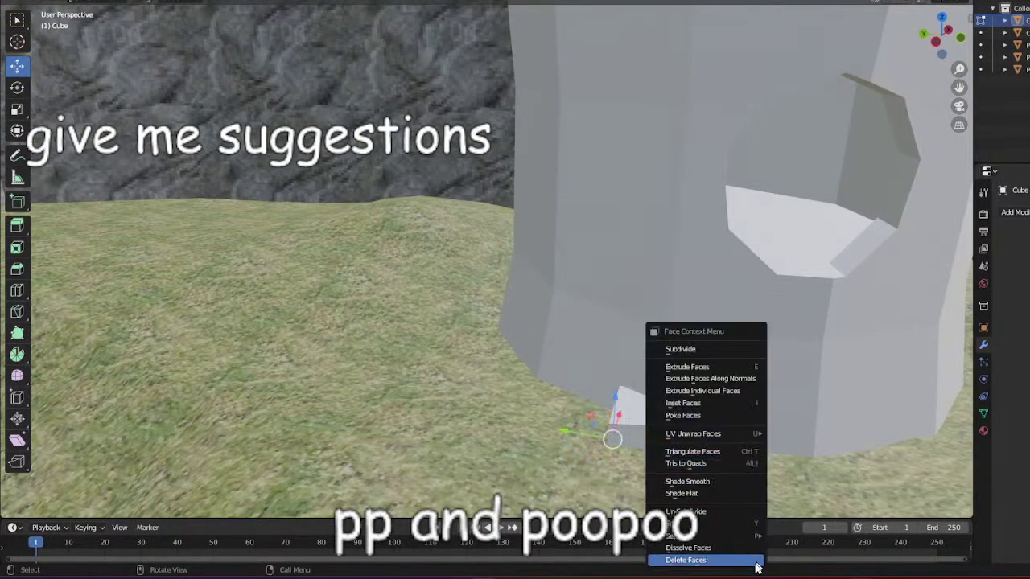
left_click(697, 561)
middle_click_drag(699, 502, 402, 418)
left_click(389, 412)
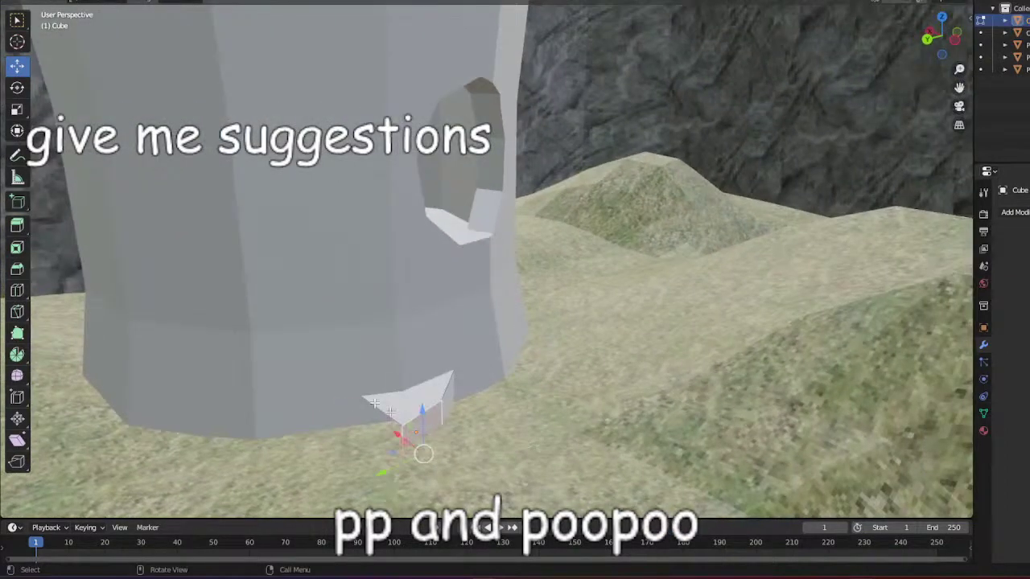
Return to Object Mode and delete the distorted cube at the tower's base.
left_click(85, 1)
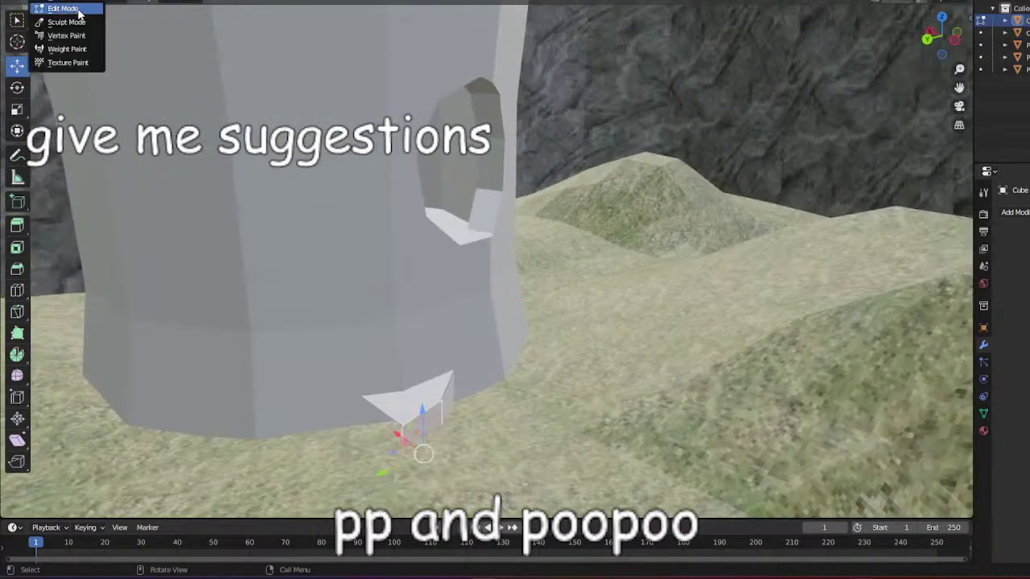
left_click(78, 1)
right_click(427, 406)
left_click(407, 408)
Add a new 2 m cube and move it 10.596 m along X and 2.2895 m along Y to the tower's base.
middle_click_drag(620, 416, 592, 435)
scroll(528, 405, "up", 5)
scroll(534, 409, "down", 6)
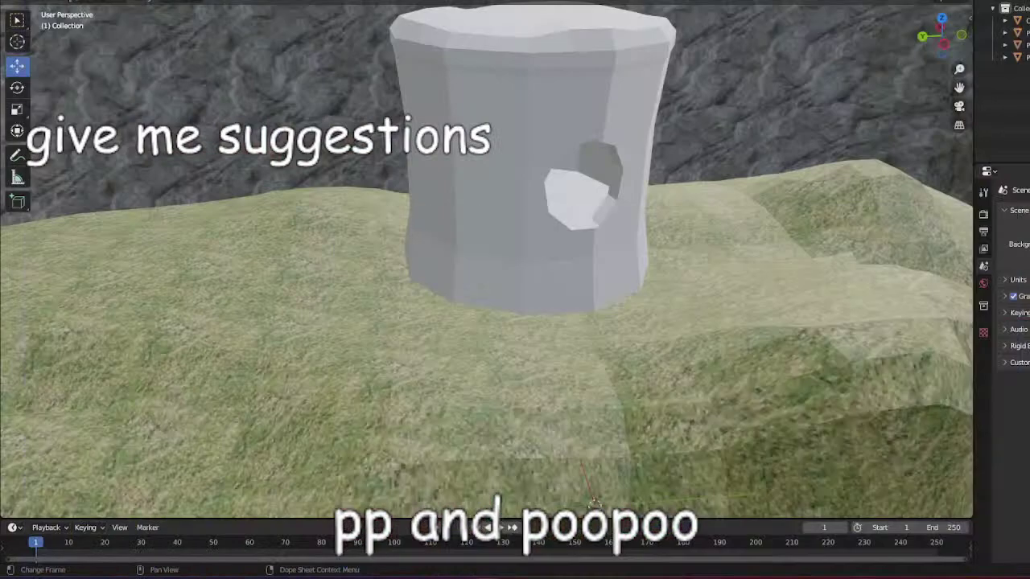
mouse_move(532, 250)
middle_mouse_down()
mouse_move(563, 290)
mouse_move(521, 248)
middle_mouse_up()
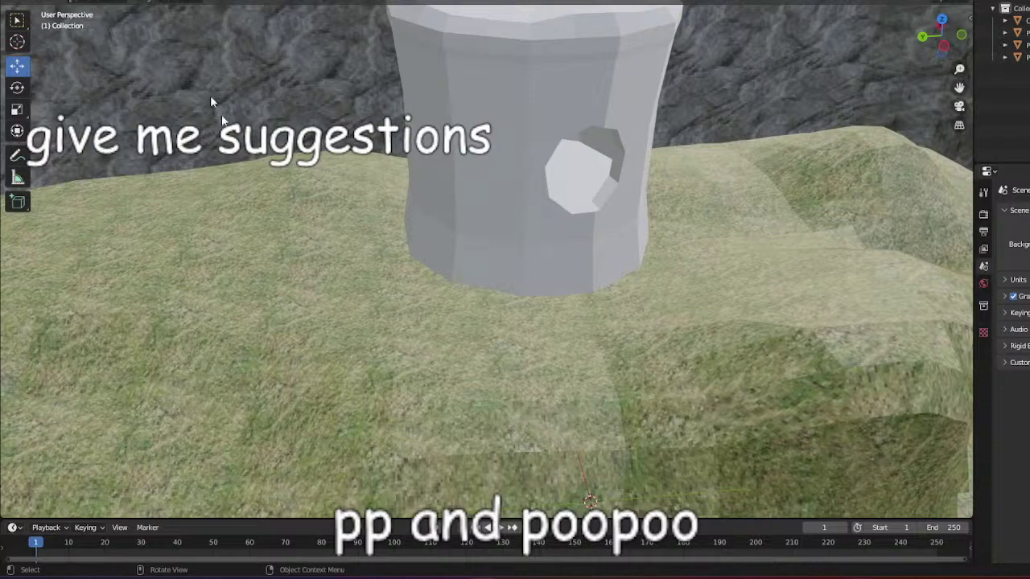
left_click(162, 1)
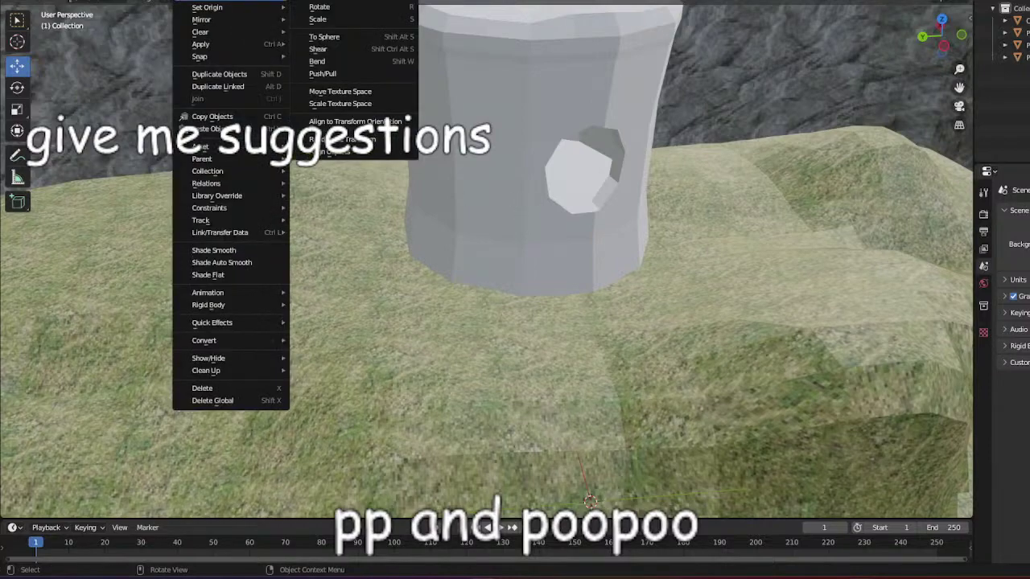
mouse_move(172, 4)
left_click(277, 6)
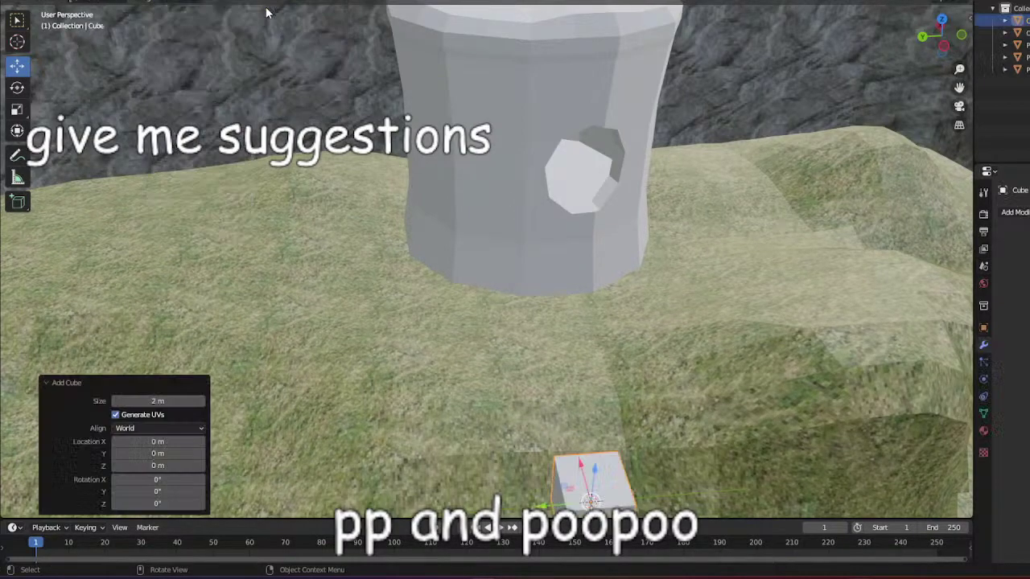
middle_click_drag(597, 197, 640, 335)
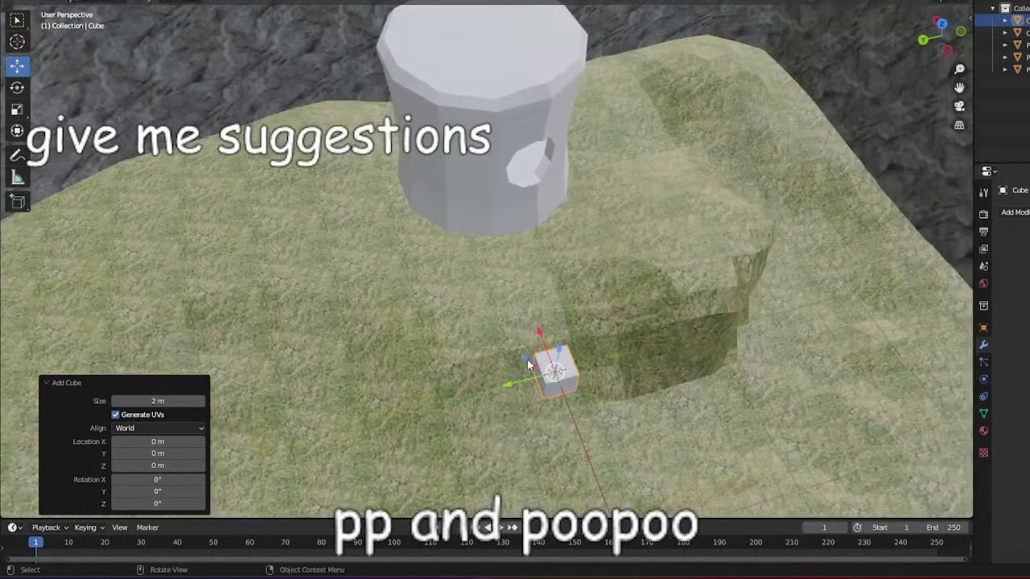
left_click_drag(528, 359, 443, 224)
Enter Edit Mode on the new cube and extrude its outward side face 1.5941 m along its normal.
middle_click_drag(498, 253, 570, 297)
scroll(570, 297, "up", 4)
scroll(515, 293, "down", 1)
middle_click_drag(505, 298, 415, 332)
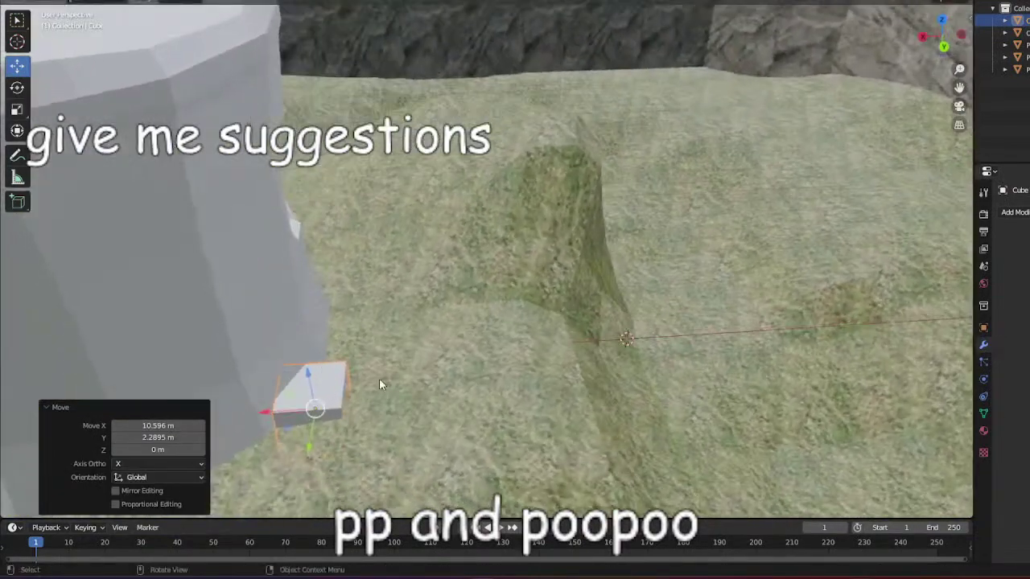
middle_click_drag(381, 384, 570, 317)
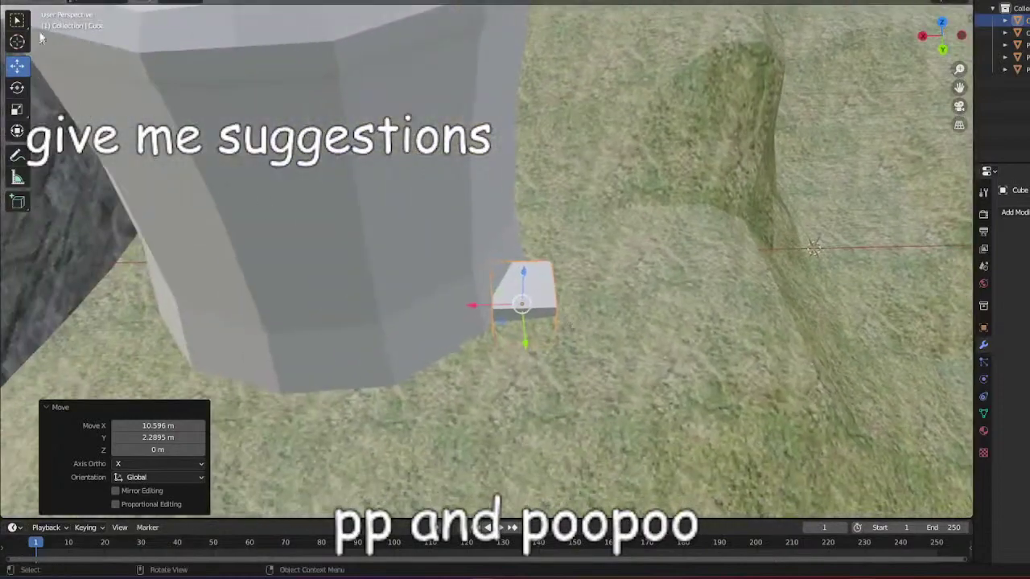
left_click(53, 1)
left_click(65, 9)
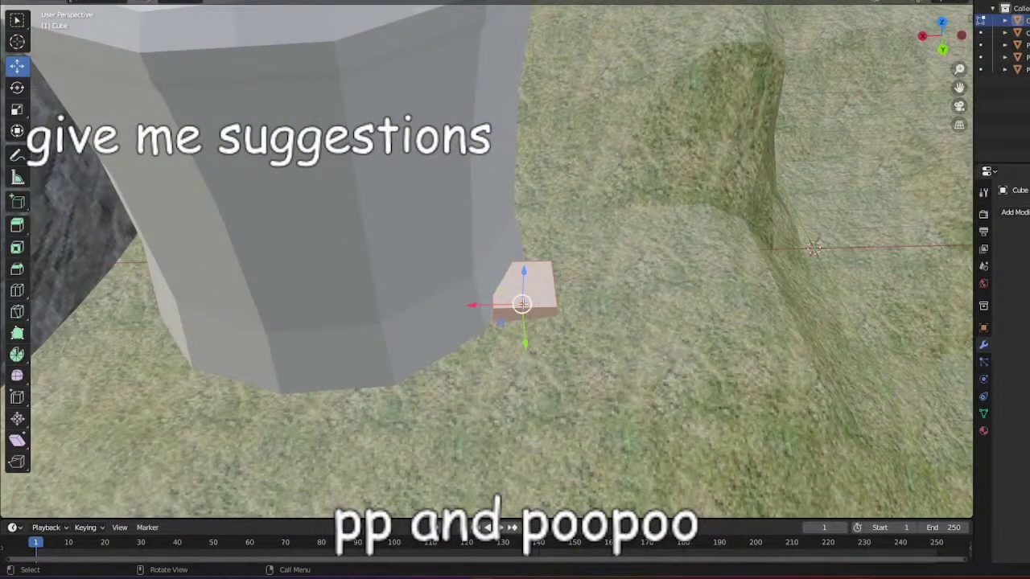
middle_click_drag(815, 248, 573, 311)
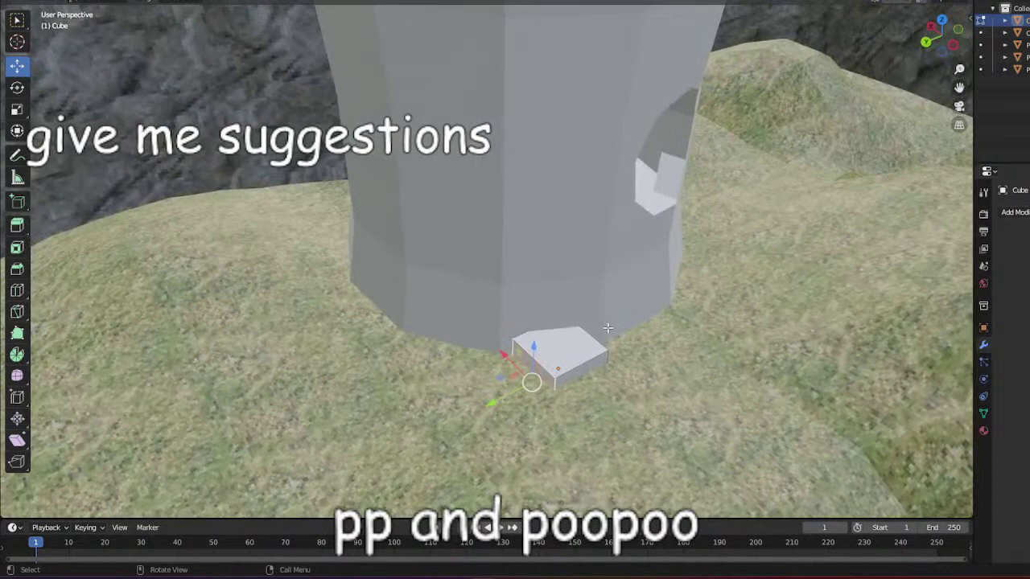
key("e")
left_click(533, 293)
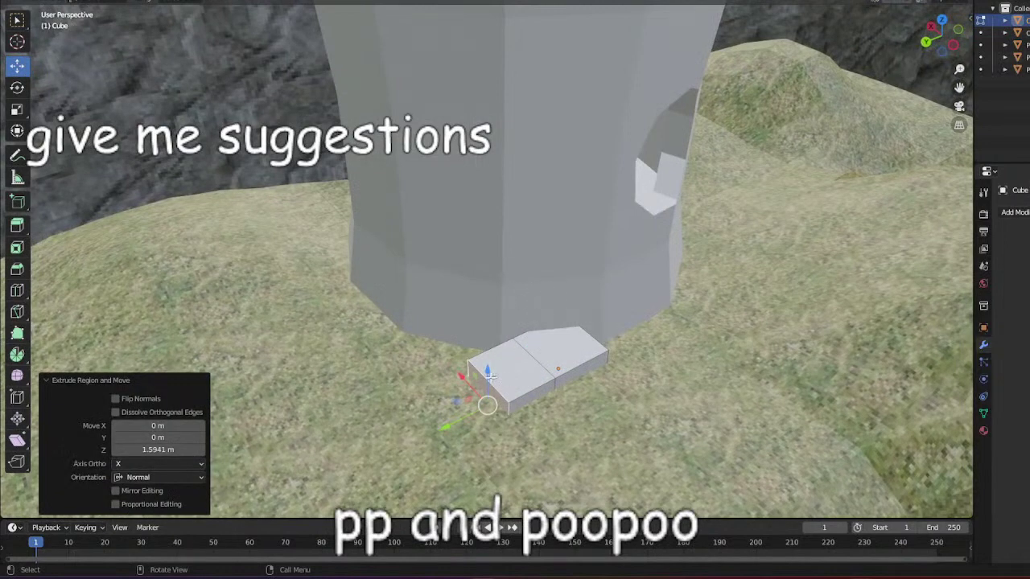
Move the extruded end face 2.5004 m along X and -0.16124 m along Y to follow the tower's base.
left_click_drag(489, 373, 412, 322)
middle_click_drag(504, 330, 484, 375)
scroll(483, 375, "up", 4)
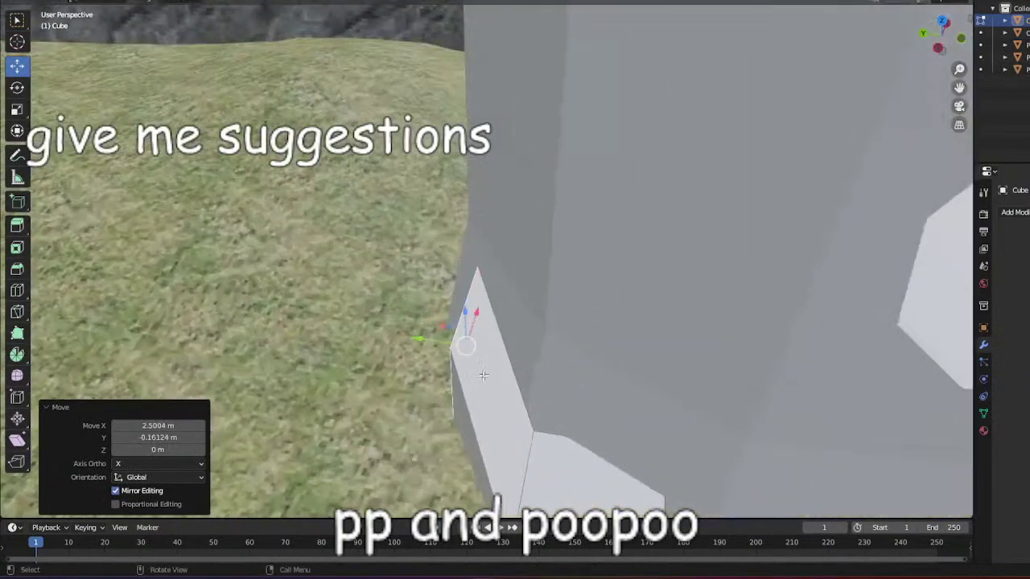
Try to rotate the extruded end face of the cube to follow the tower's base, then undo the rotations.
left_click(17, 87)
left_click_drag(469, 378, 418, 364)
middle_click_drag(443, 355, 572, 322)
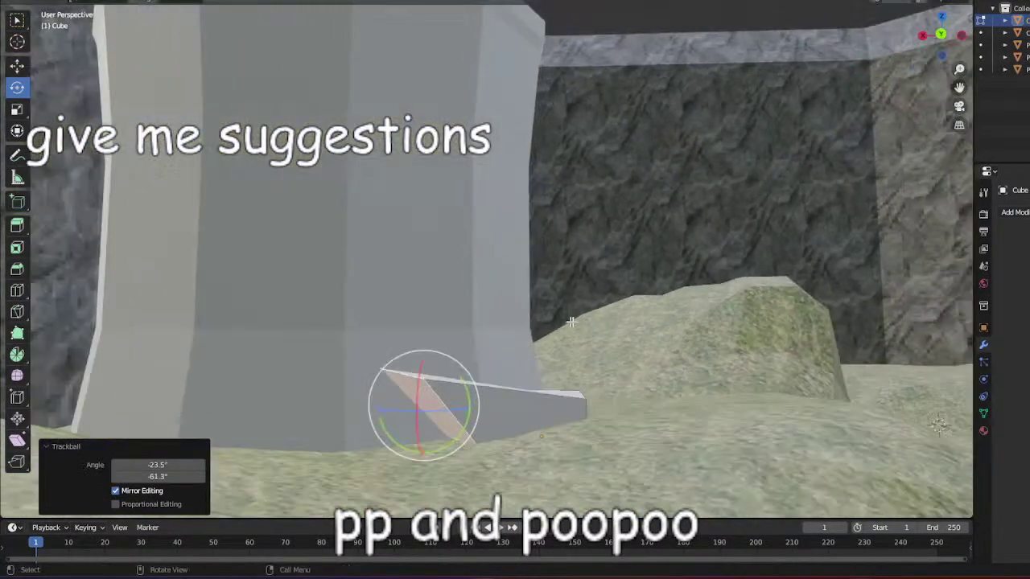
left_click_drag(373, 405, 375, 413)
key("ctrl+z")
left_click_drag(417, 383, 437, 292)
left_click_drag(468, 398, 473, 424)
middle_click_drag(473, 423, 358, 398)
key("ctrl+z")
key("ctrl+z")
key("ctrl+z")
key("ctrl+z")
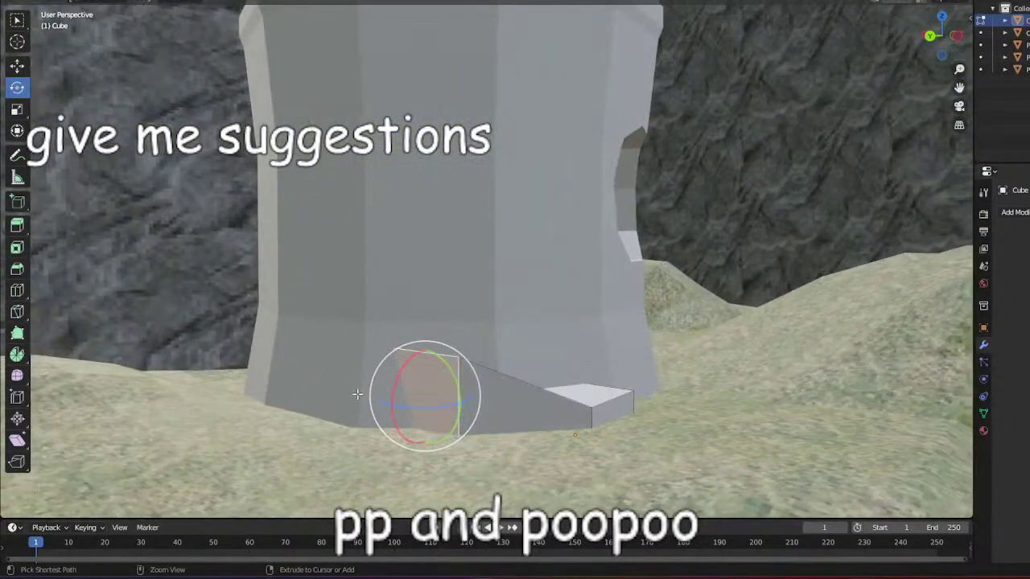
Delete the selected end face of the cube's extruded section at the tower's base.
left_click(20, 66)
right_click(505, 404)
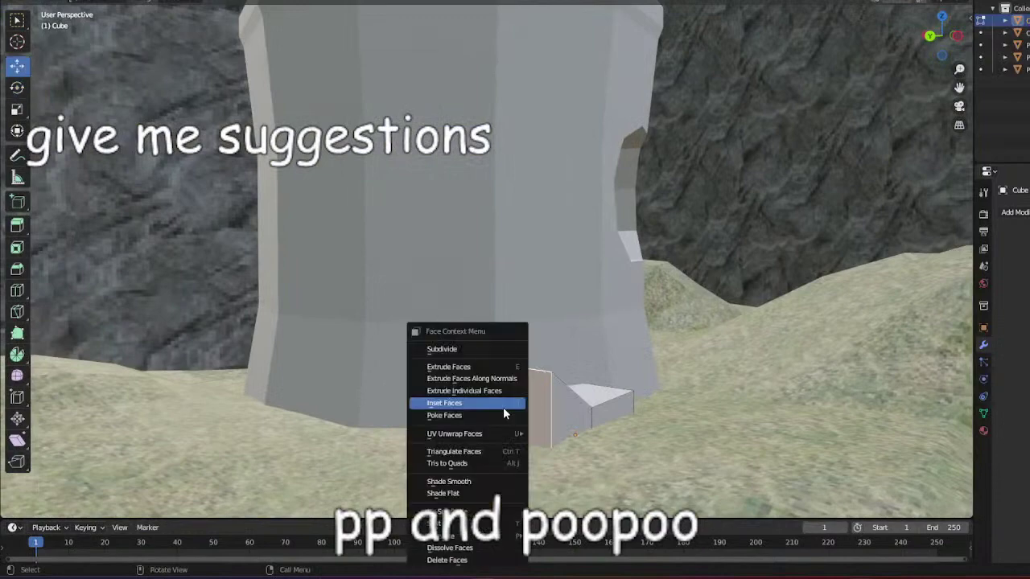
left_click(470, 562)
scroll(619, 352, "down", 3)
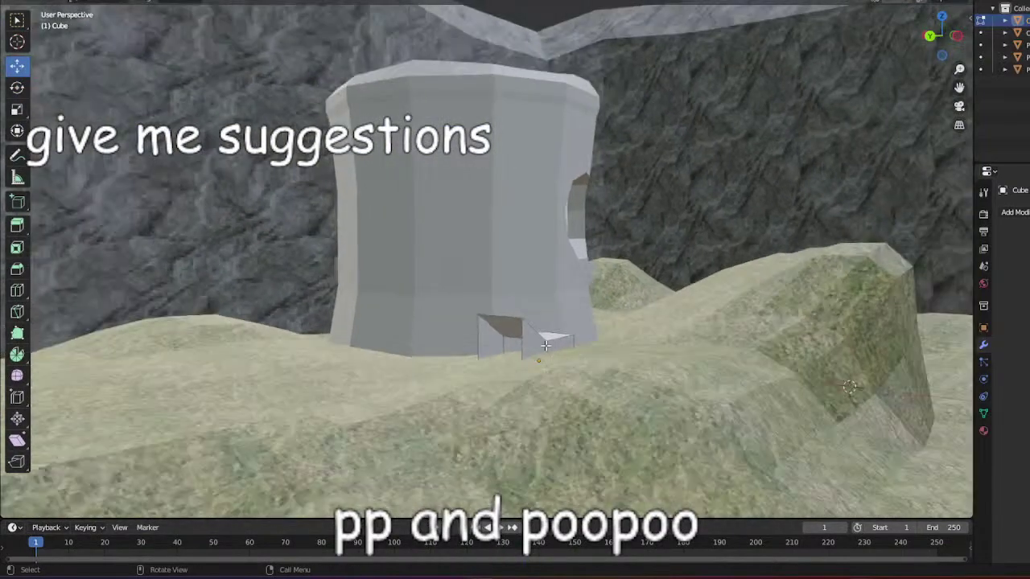
Return to Object Mode and delete the whole cube at the tower's base.
key("Tab")
right_click(509, 317)
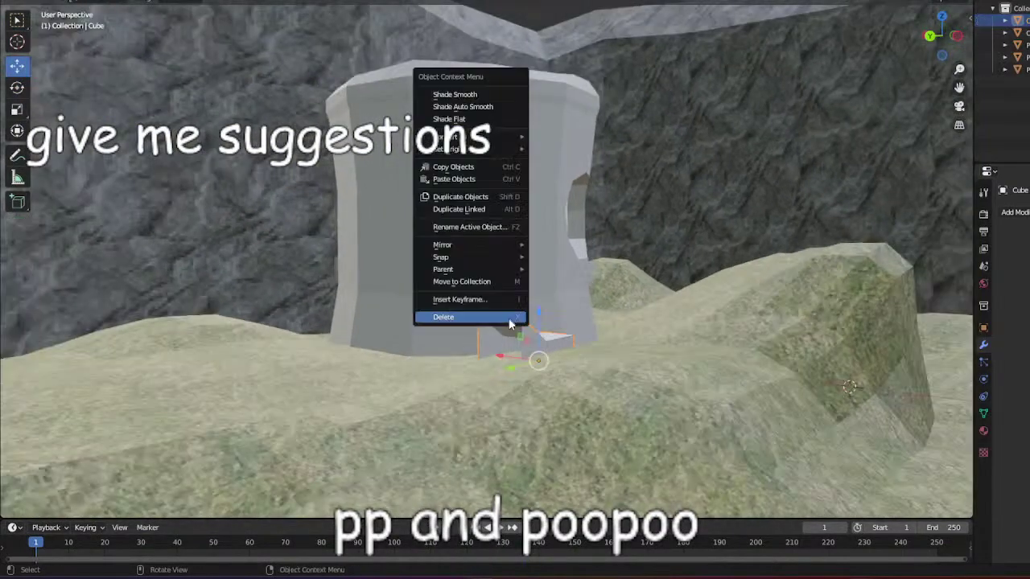
left_click(508, 318)
Enter Edit Mode on the tower and select its flat top face.
middle_click_drag(527, 327, 563, 258)
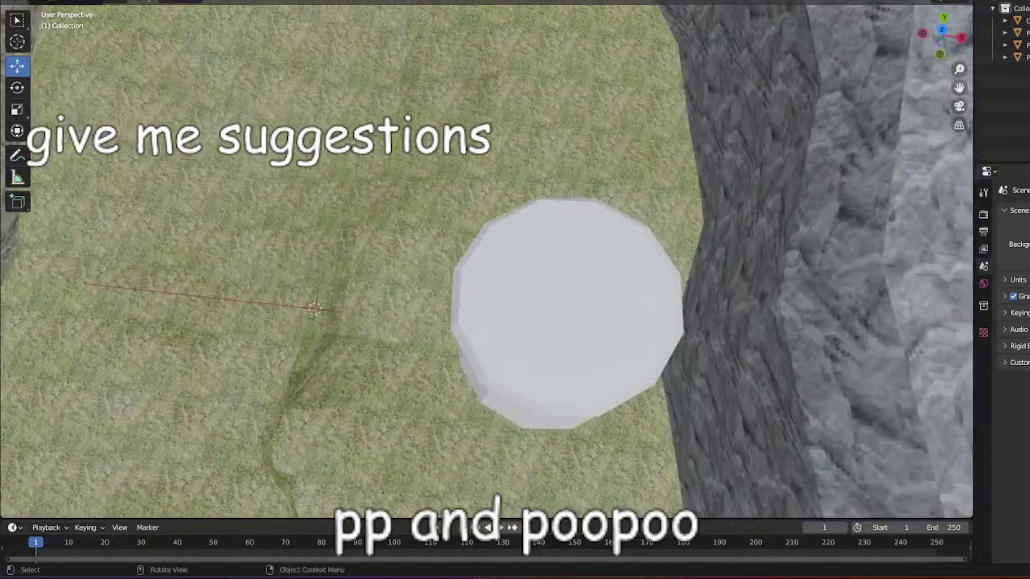
left_click(137, 1)
left_click(545, 245)
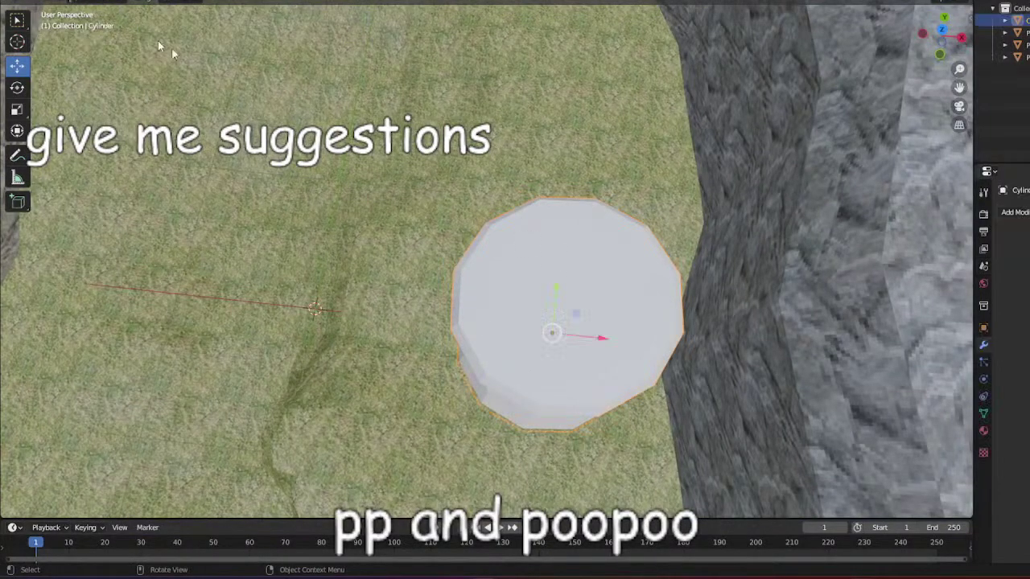
left_click(79, 1)
left_click(71, 8)
left_click(547, 282)
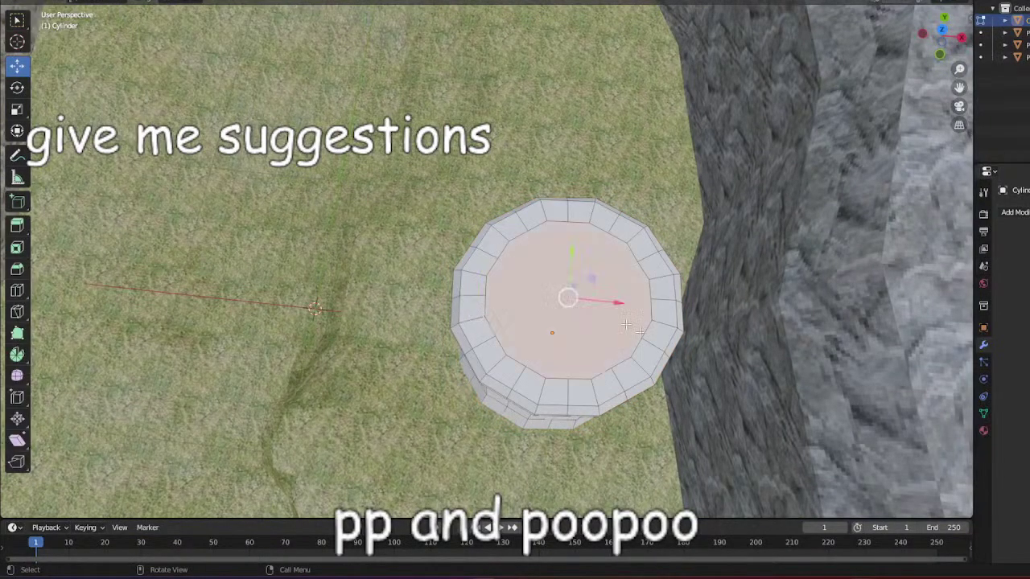
Try to extend the tower's top face selection by adding individual faces along the rim.
scroll(640, 322, "down", 3)
middle_click_drag(641, 322, 652, 356)
scroll(690, 374, "up", 6)
middle_click_drag(707, 378, 576, 309)
left_click(394, 235, "shift")
left_click(476, 259, "shift")
scroll(491, 253, "down", 1)
scroll(573, 317, "down", 4)
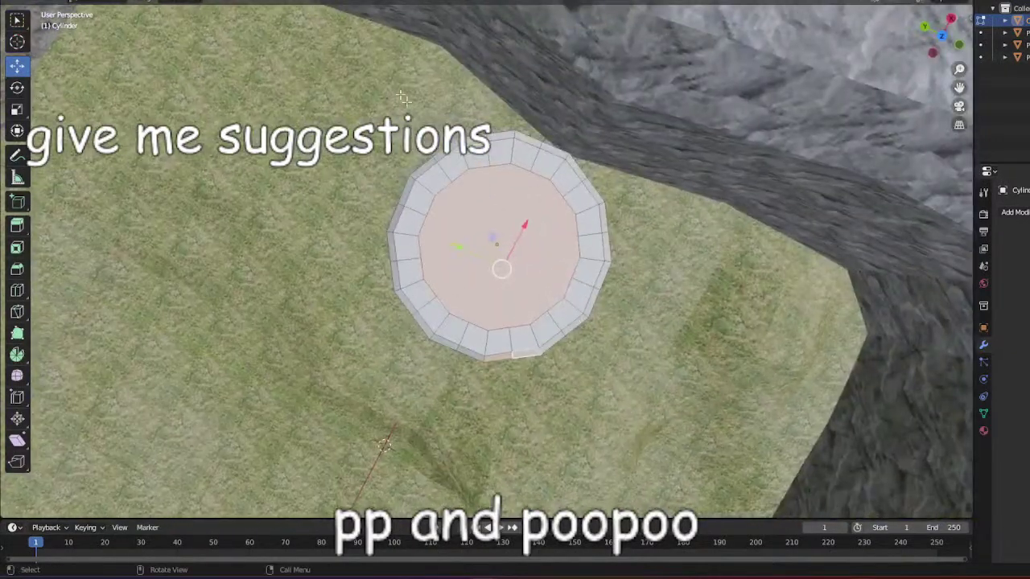
Box-select all cap and rim faces of the tower from above and separate the selection into its own object.
left_click_drag(355, 63, 702, 428)
middle_click_drag(684, 423, 171, 277)
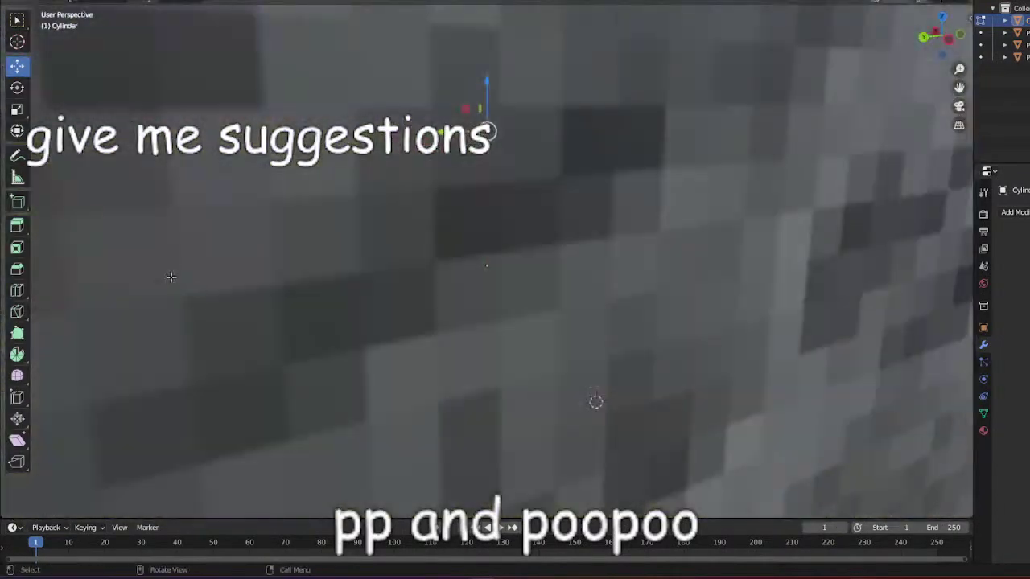
scroll(413, 284, "down", 10)
right_click(419, 220)
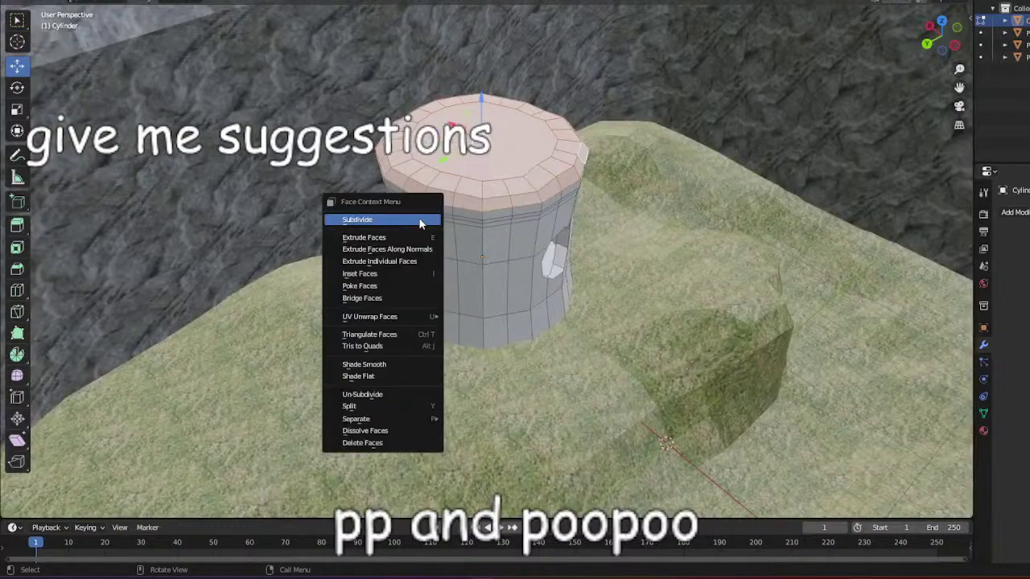
mouse_move(370, 419)
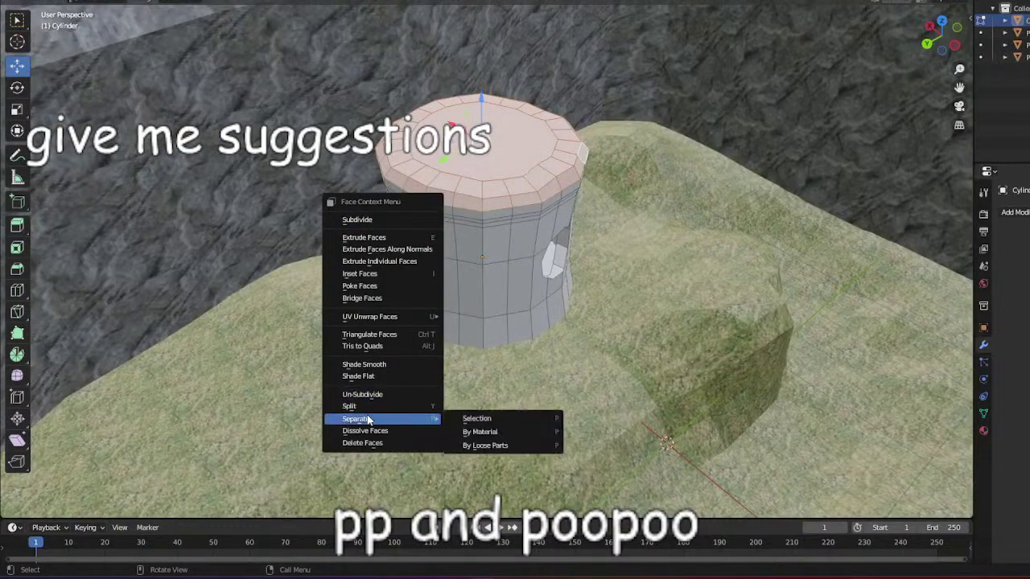
left_click(512, 418)
scroll(626, 251, "down", 5)
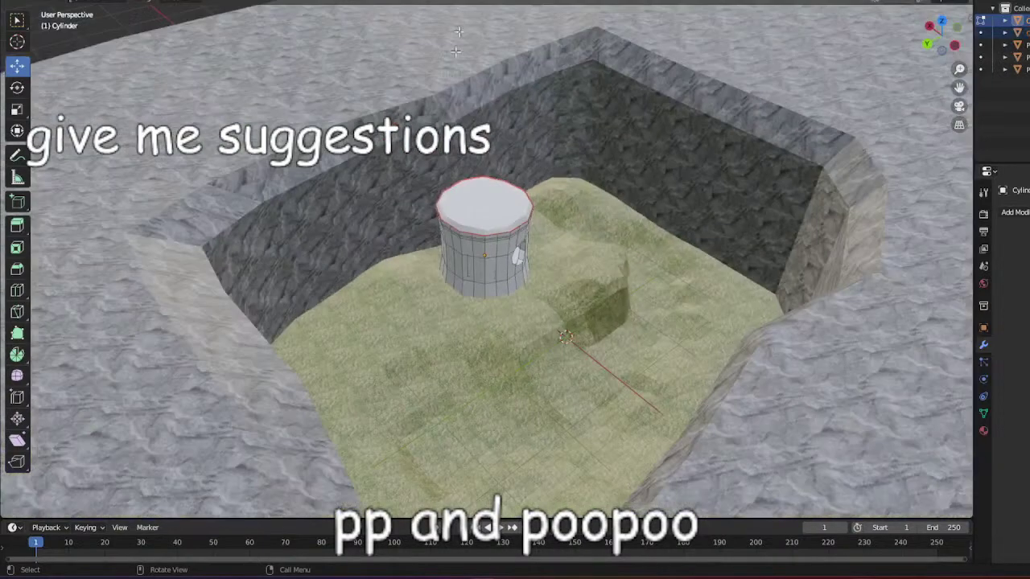
Return to Object Mode, select the separated tower cap, and create a new material for it in the Shading workspace.
key("Tab")
left_click(476, 191)
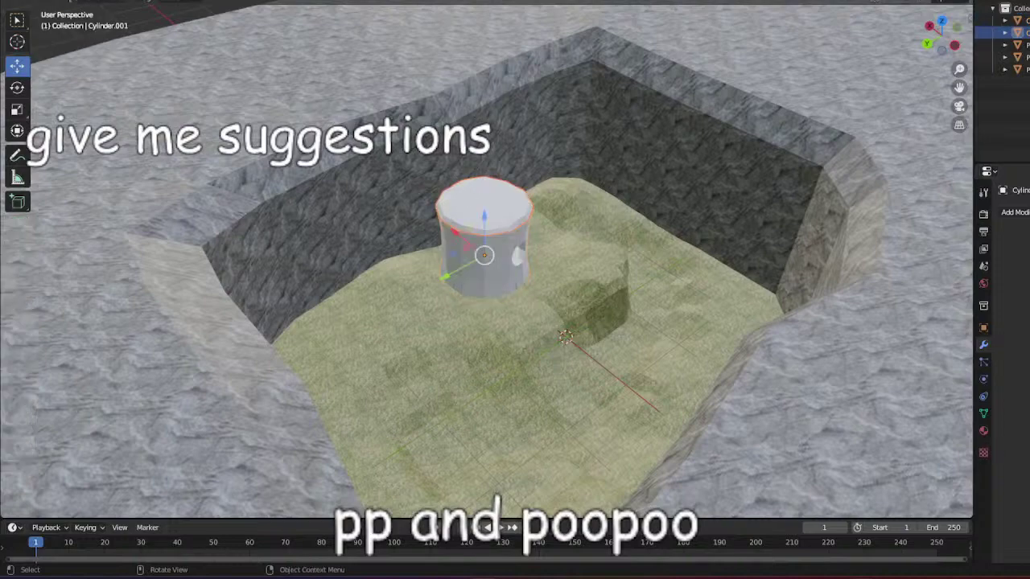
left_click(426, 4)
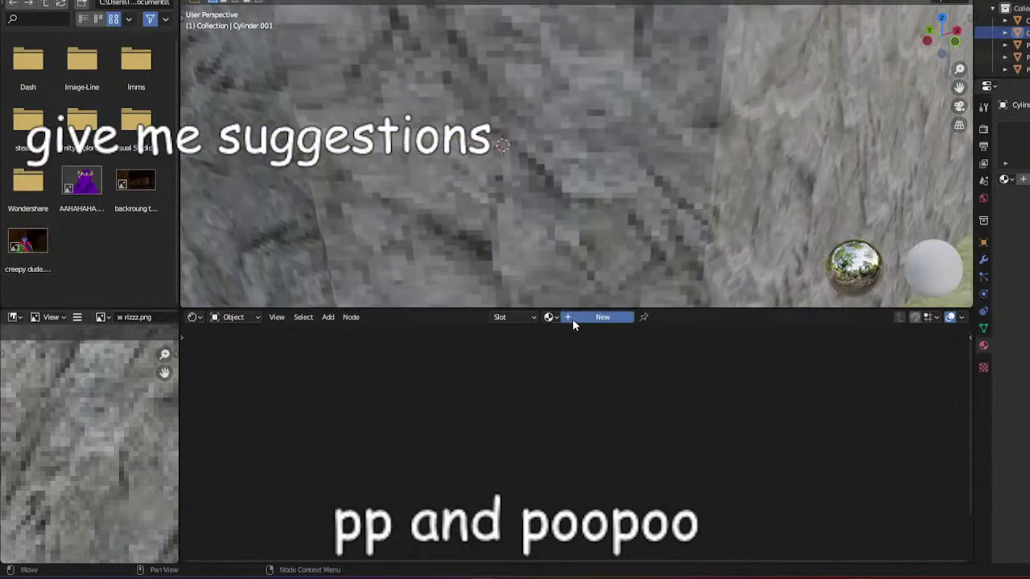
left_click(573, 319)
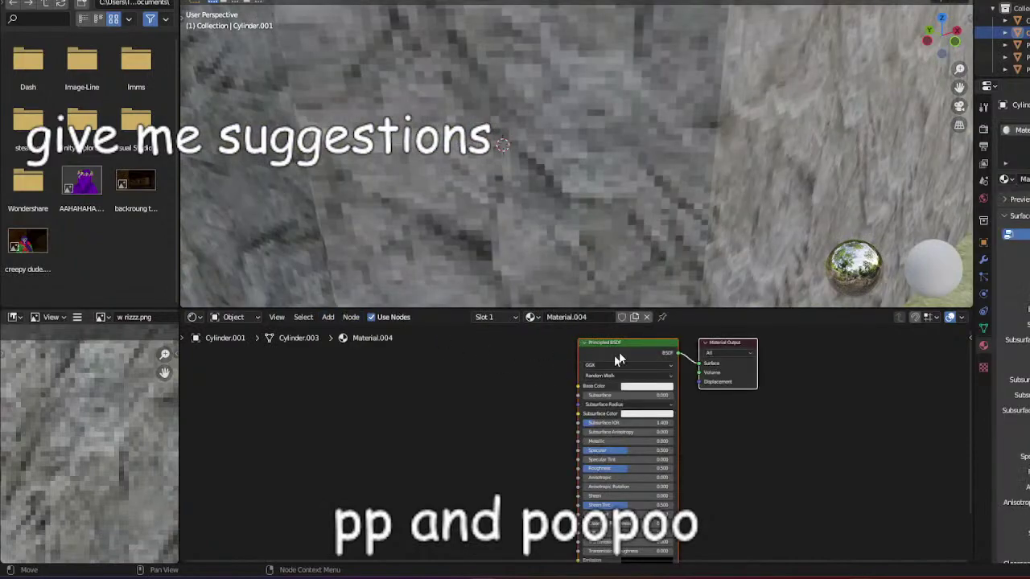
scroll(874, 110, "down", 5)
middle_click_drag(874, 110, 675, 12)
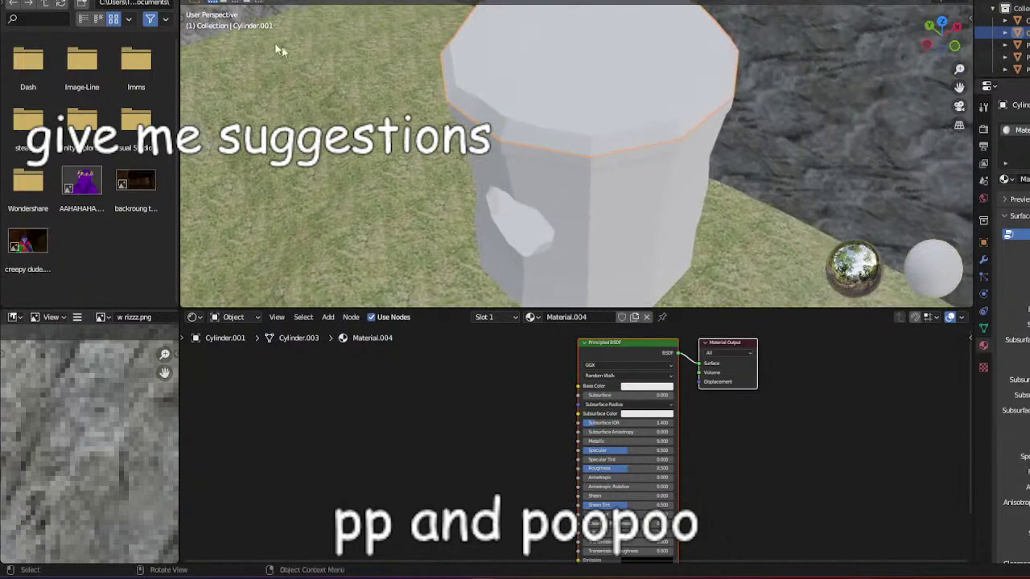
Examine the cap's UV layout with all its faces selected and check its material settings.
left_click(282, 1)
left_click(565, 245)
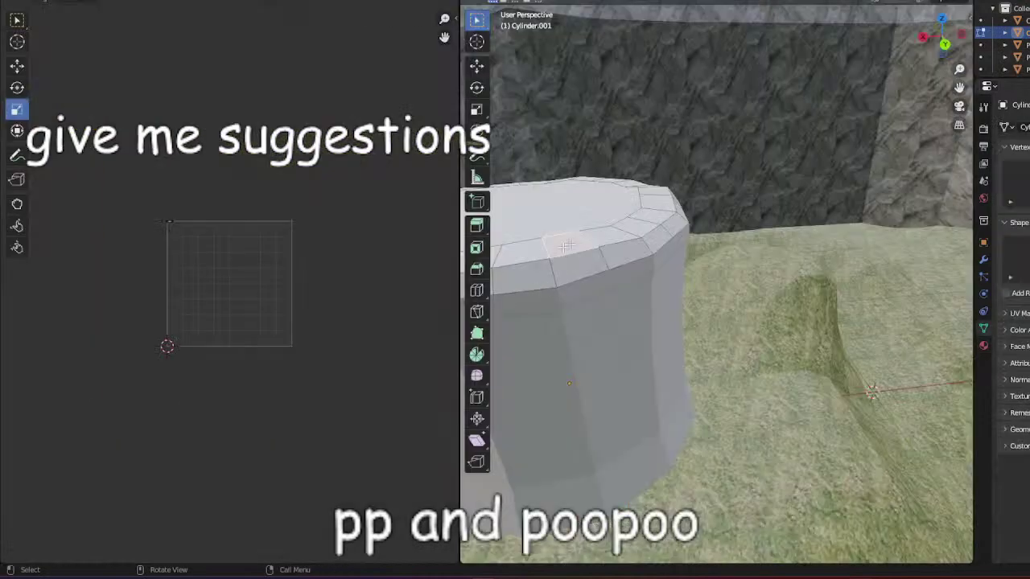
mouse_move(565, 244)
middle_mouse_down()
mouse_move(519, 317)
mouse_move(688, 261)
middle_mouse_up()
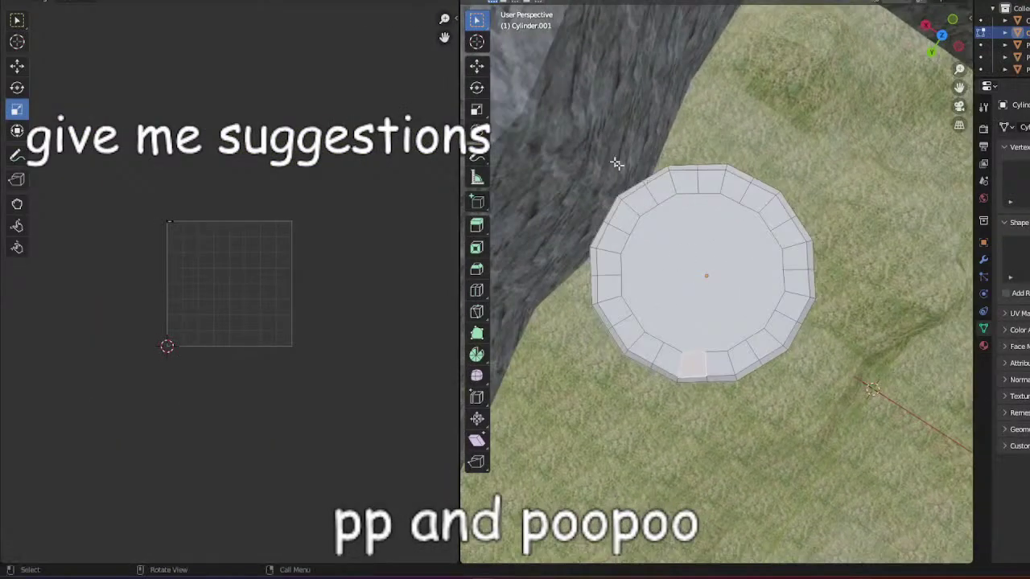
mouse_move(689, 173)
middle_mouse_down()
mouse_move(683, 193)
mouse_move(680, 184)
middle_mouse_up()
left_click_drag(533, 134, 879, 422)
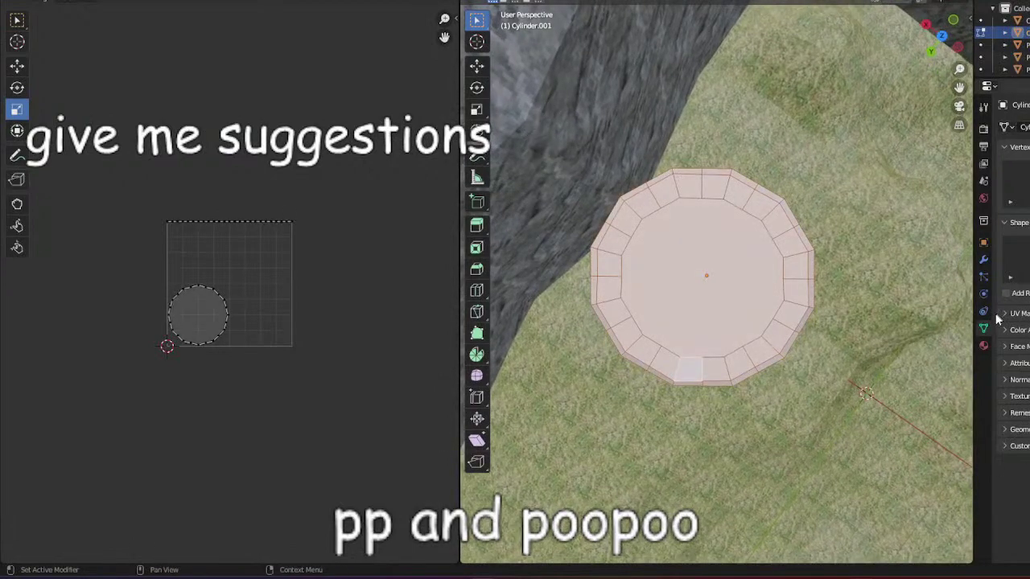
left_click(983, 345)
middle_click_drag(898, 288, 886, 211)
left_click(917, 304)
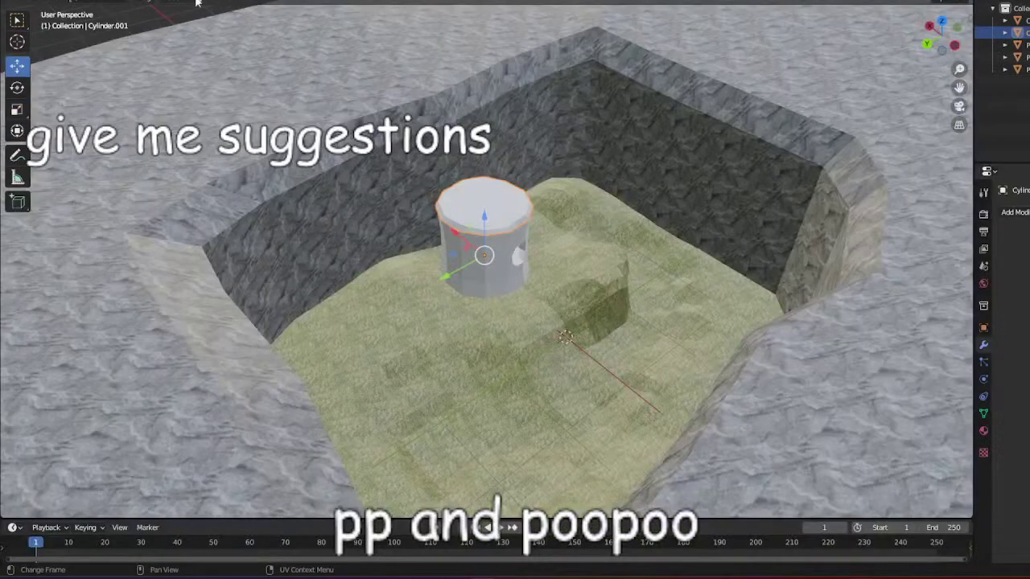
Check the material settings of the grass and rock planes and of the tower body.
left_click(455, 338)
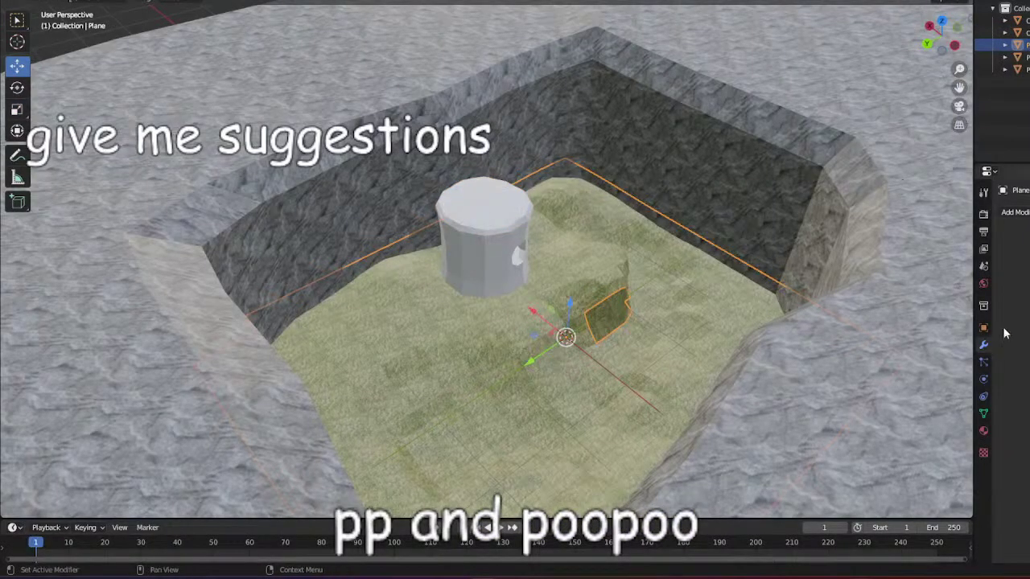
left_click(983, 430)
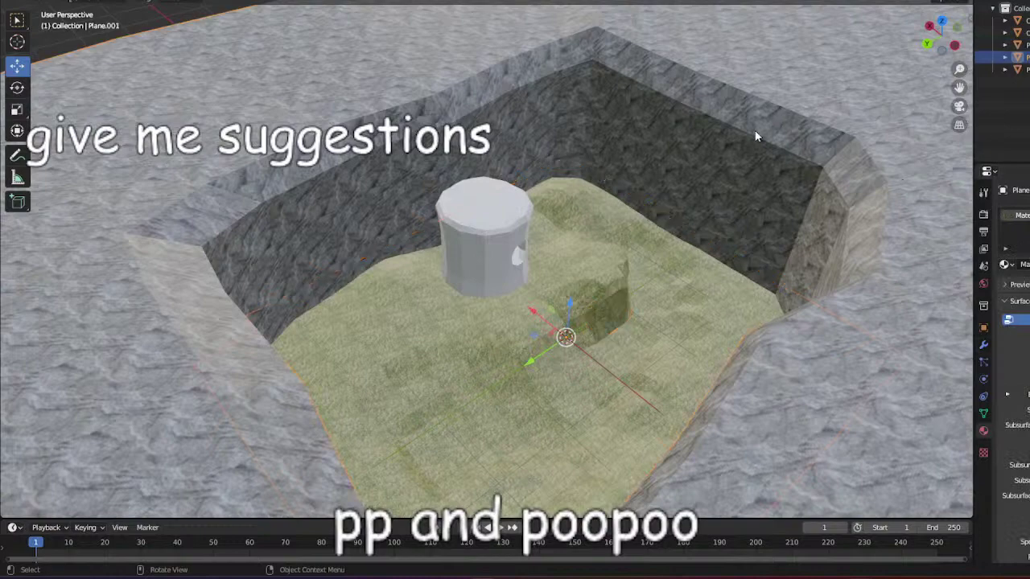
left_click(507, 223)
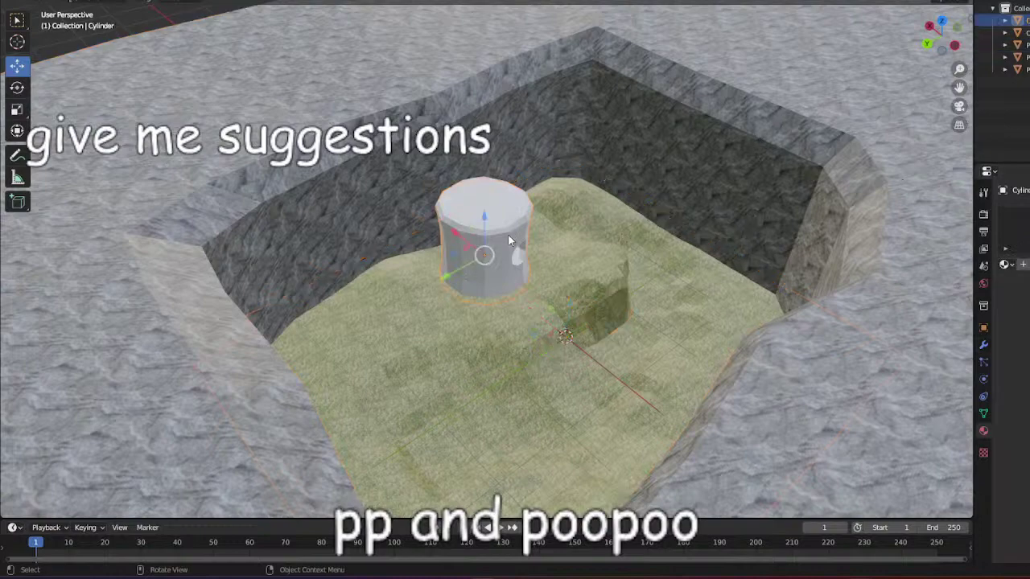
Add the grass image texture to the tower cap's material and link it to the Base Color.
left_click(383, 1)
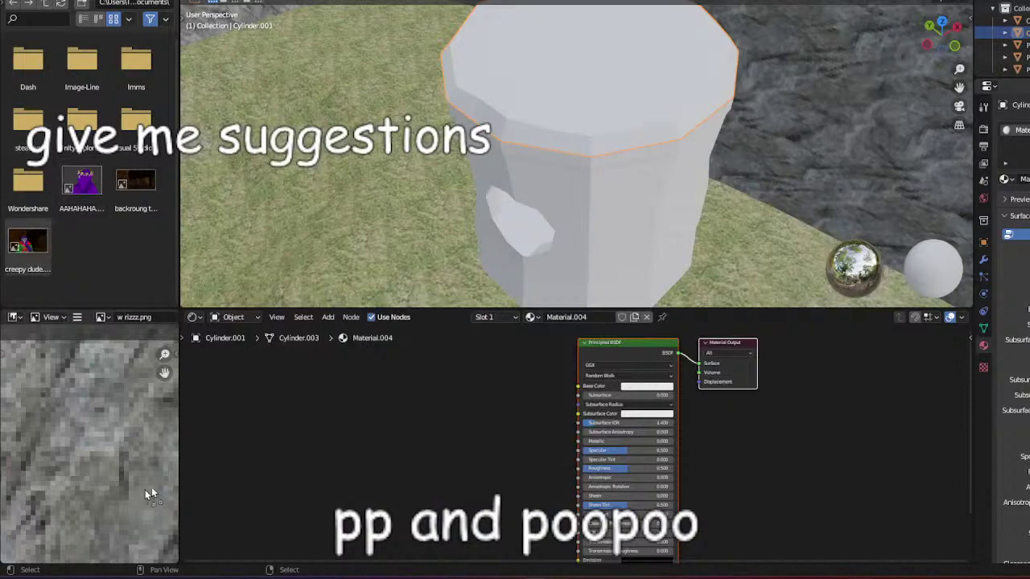
left_click_drag(148, 491, 366, 456)
left_click_drag(452, 465, 577, 386)
middle_click_drag(585, 193, 527, 186)
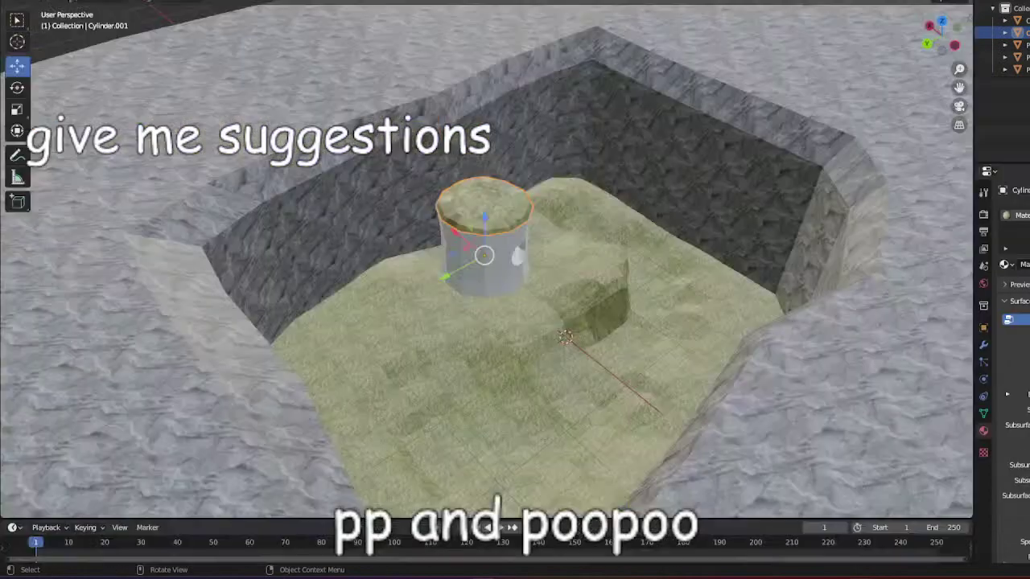
Enter Edit Mode on the tower cap, select all its faces, and unwrap them with Cube Projection.
middle_click_drag(565, 206, 525, 261)
scroll(549, 258, "up", 4)
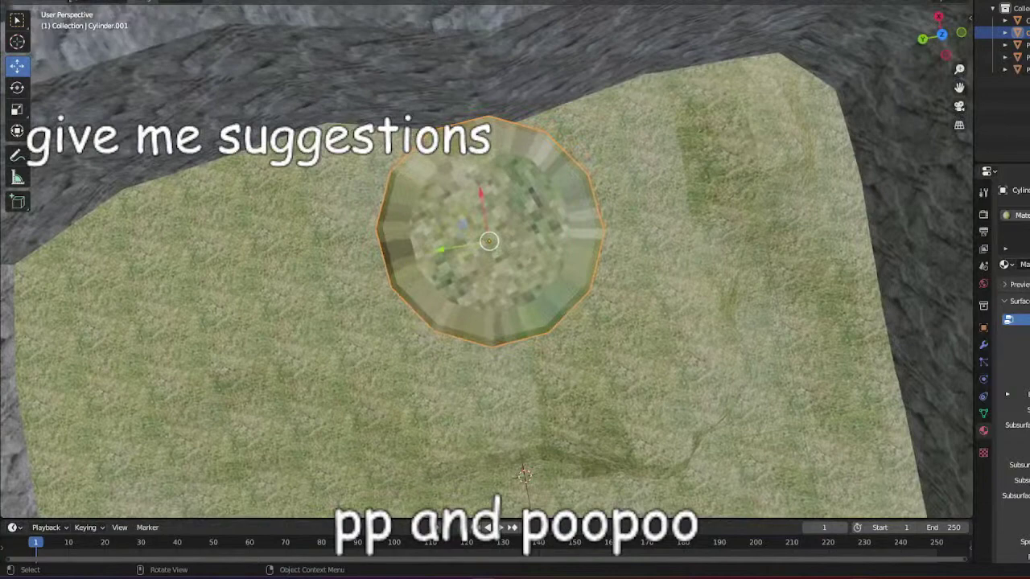
left_click(68, 1)
left_click(65, 8)
left_click_drag(317, 94, 644, 352)
key("u")
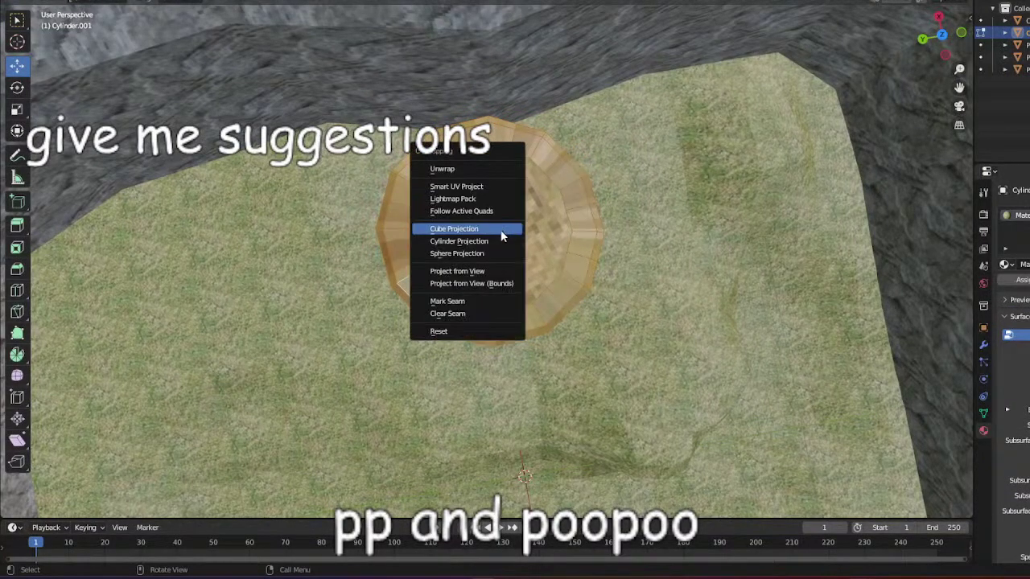
left_click(502, 232)
middle_click_drag(489, 231, 605, 281)
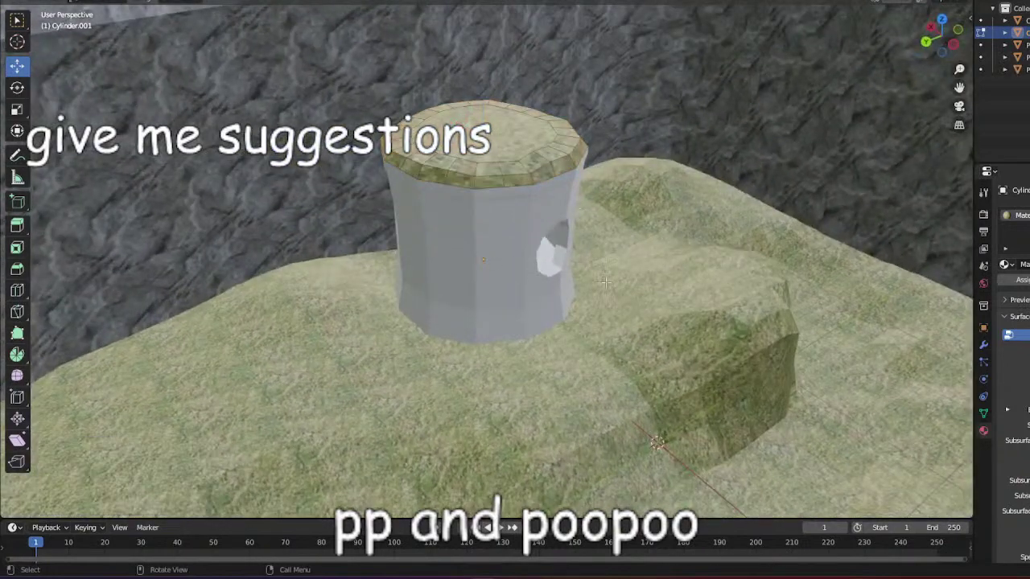
Leave Edit Mode on the cap, select the tower body, and enter Edit Mode on it.
left_click(56, 4)
left_click(53, 3)
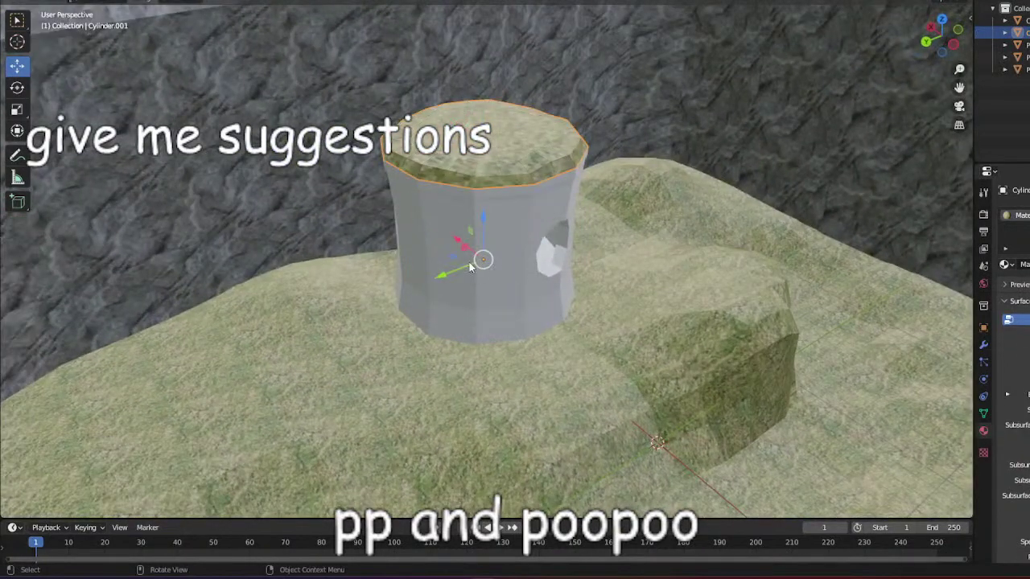
left_click(489, 278)
mouse_move(671, 245)
middle_mouse_down()
mouse_move(640, 223)
mouse_move(656, 231)
middle_mouse_up()
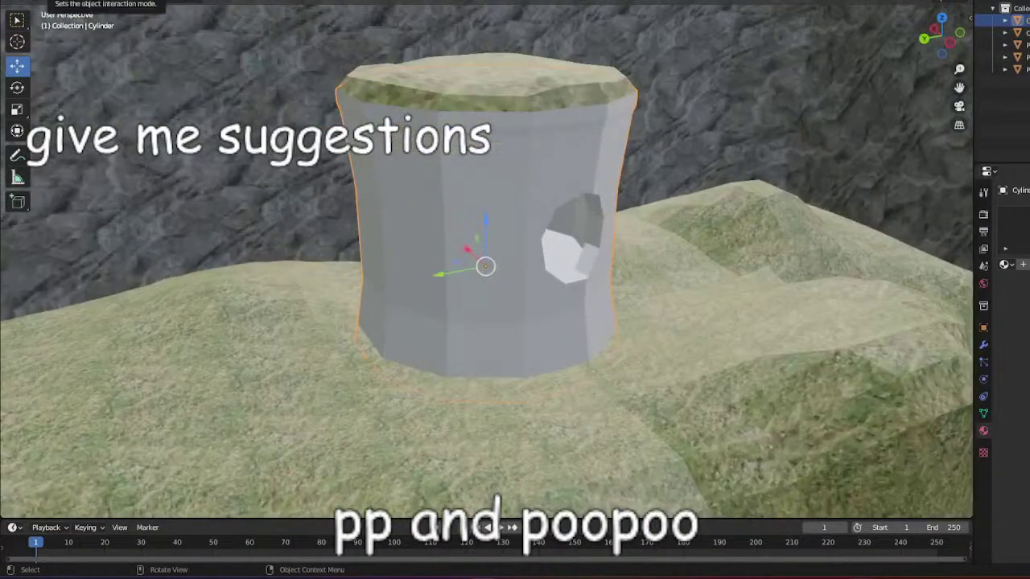
left_click(70, 2)
left_click(71, 8)
scroll(493, 231, "down", 3)
scroll(493, 231, "up", 2)
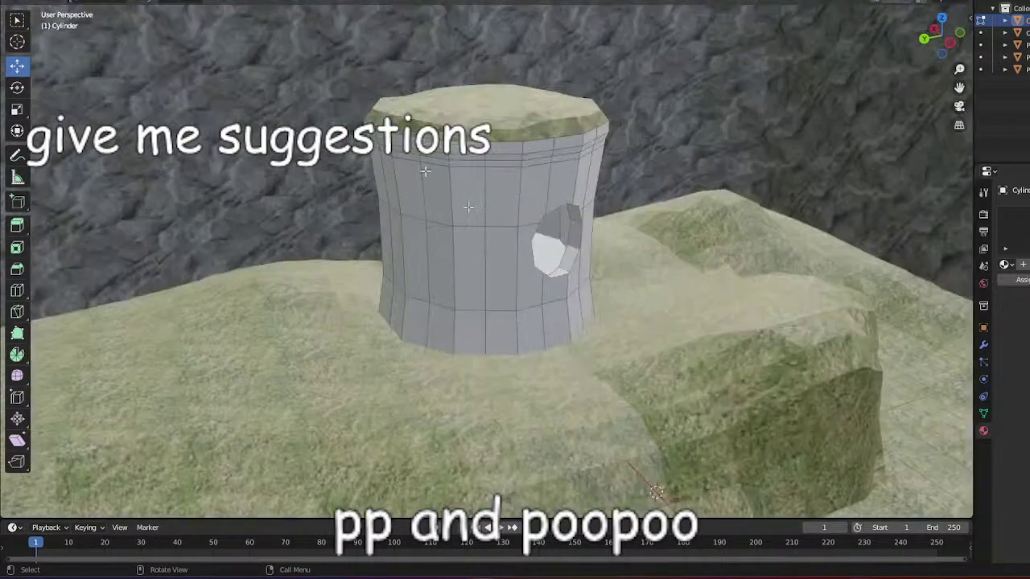
Box-select the tower's wall faces on the window side and add those on the adjacent side.
left_click_drag(325, 76, 677, 387, "shift")
middle_click_drag(681, 388, 610, 357)
left_click_drag(354, 115, 679, 394, "shift")
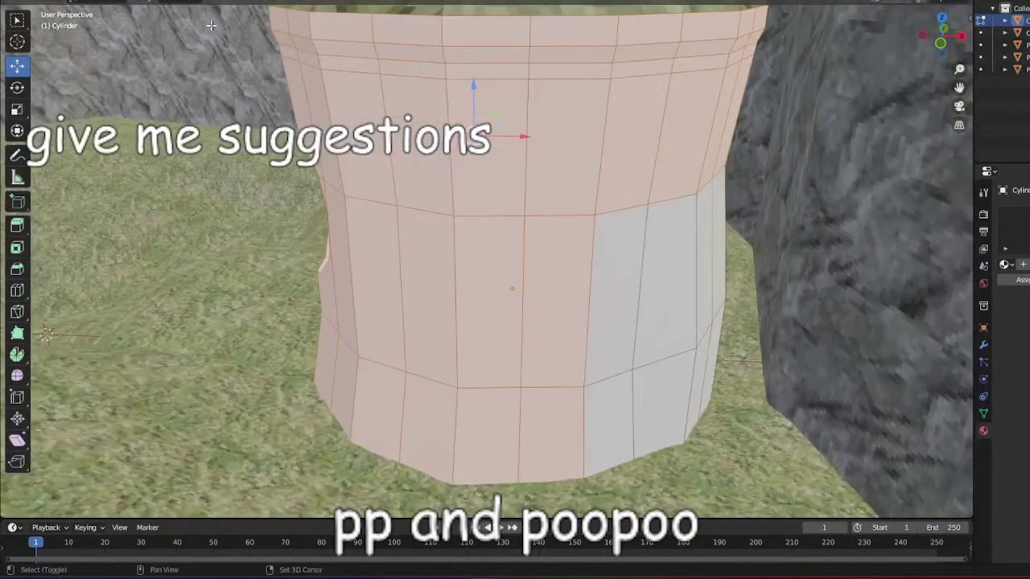
left_click_drag(211, 25, 814, 484, "shift")
Extend the selection to the remaining wall faces around the tower.
middle_click_drag(793, 402, 363, 391)
scroll(397, 357, "up", 6)
middle_click_drag(402, 341, 246, 340)
middle_click_drag(729, 87, 371, 208)
middle_click_drag(690, 99, 593, 101)
scroll(593, 101, "down", 10)
scroll(595, 142, "up", 6)
middle_click_drag(595, 142, 565, 295)
left_click_drag(391, 153, 713, 484, "shift")
middle_click_drag(713, 483, 642, 320)
left_click_drag(312, 154, 707, 465, "shift")
middle_click_drag(671, 439, 834, 11)
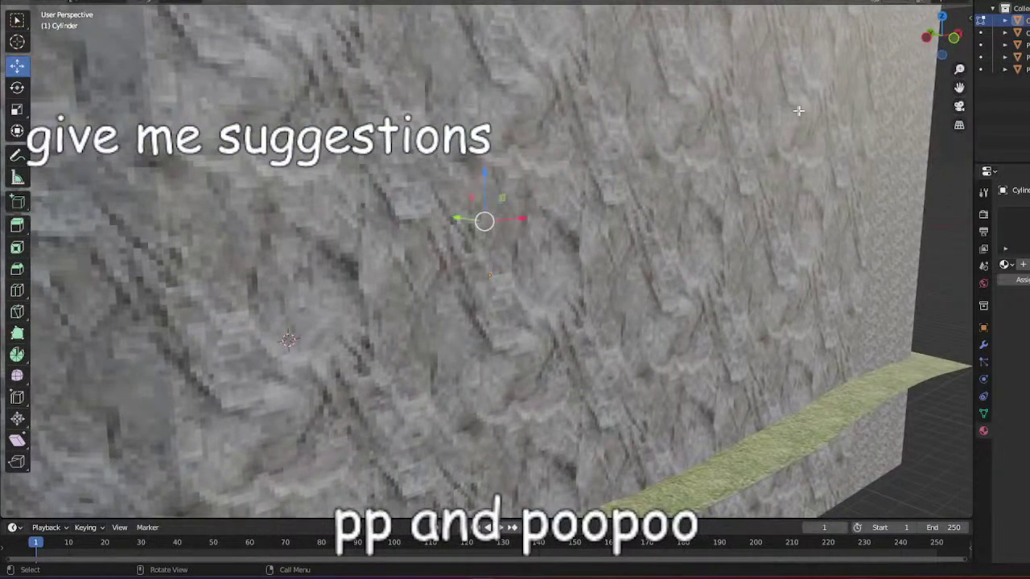
Complete the selection at the tower's window opening and unwrap the selected faces with Cube Projection.
scroll(797, 195, "up", 3)
scroll(797, 195, "up", 2)
middle_click_drag(797, 195, 649, 167)
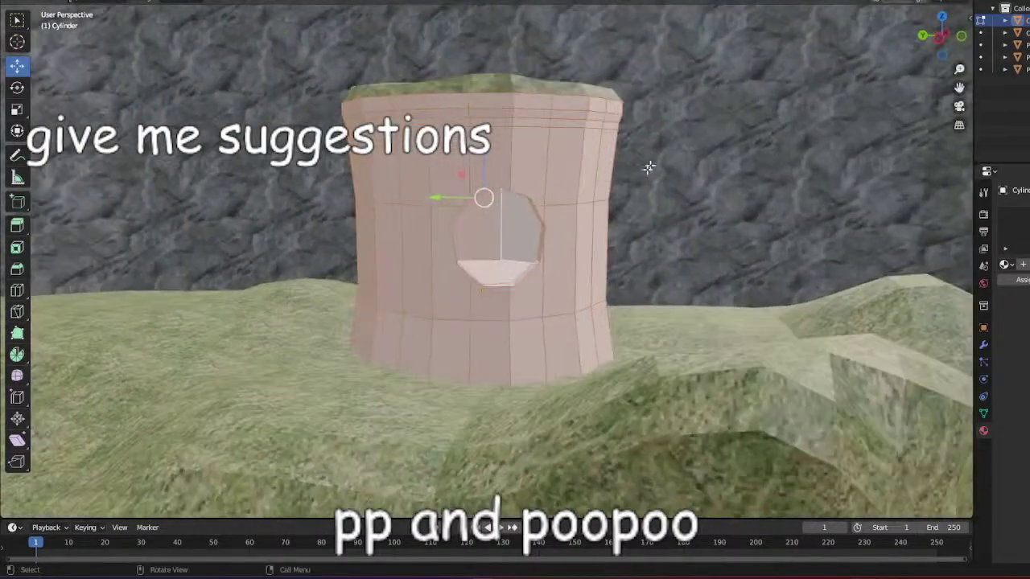
left_click(518, 232, "shift")
left_click(518, 232, "shift")
key("u")
left_click(559, 151)
Clear the face selection and look over the tower in the pit from near and far.
scroll(562, 112, "up", 5)
scroll(562, 113, "down", 7)
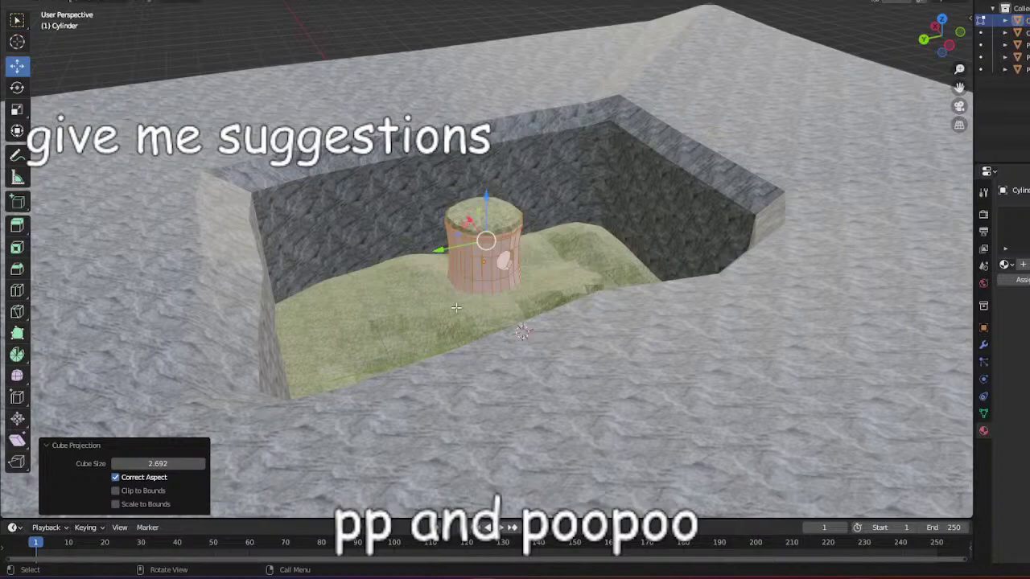
scroll(457, 309, "down", 5)
left_click(585, 425)
scroll(608, 435, "up", 5)
scroll(610, 437, "down", 4)
scroll(609, 435, "up", 8)
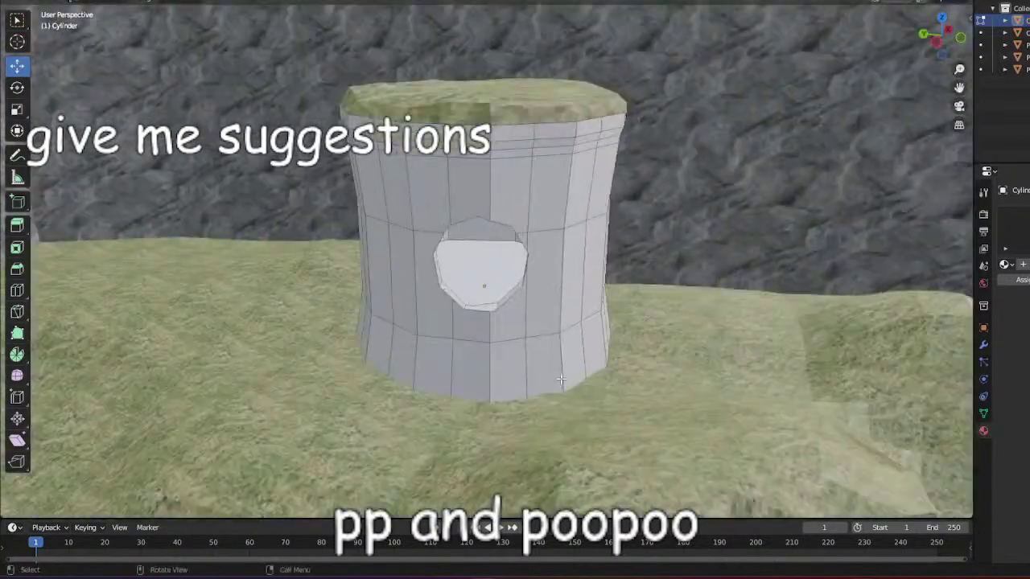
middle_click_drag(561, 379, 621, 358)
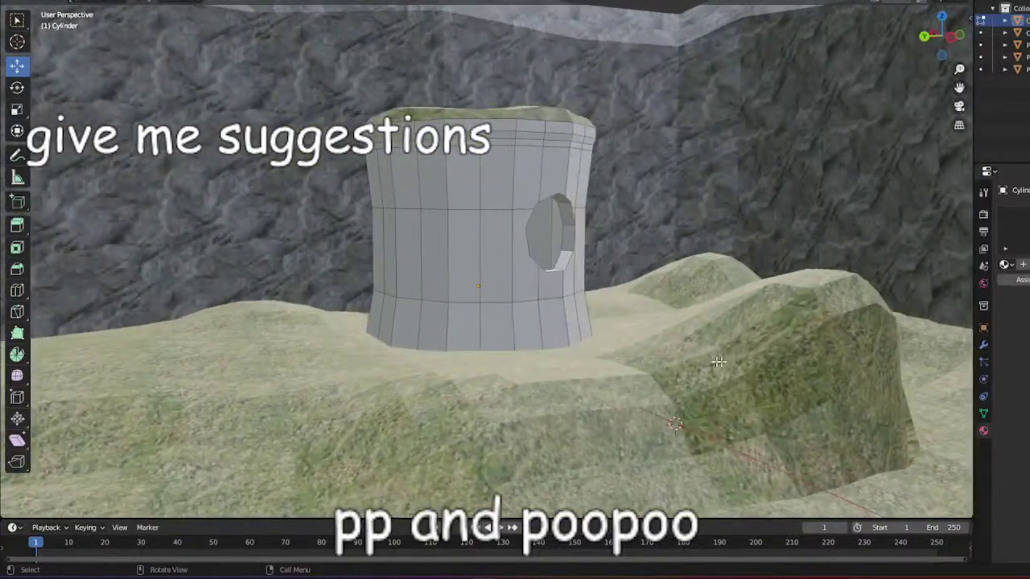